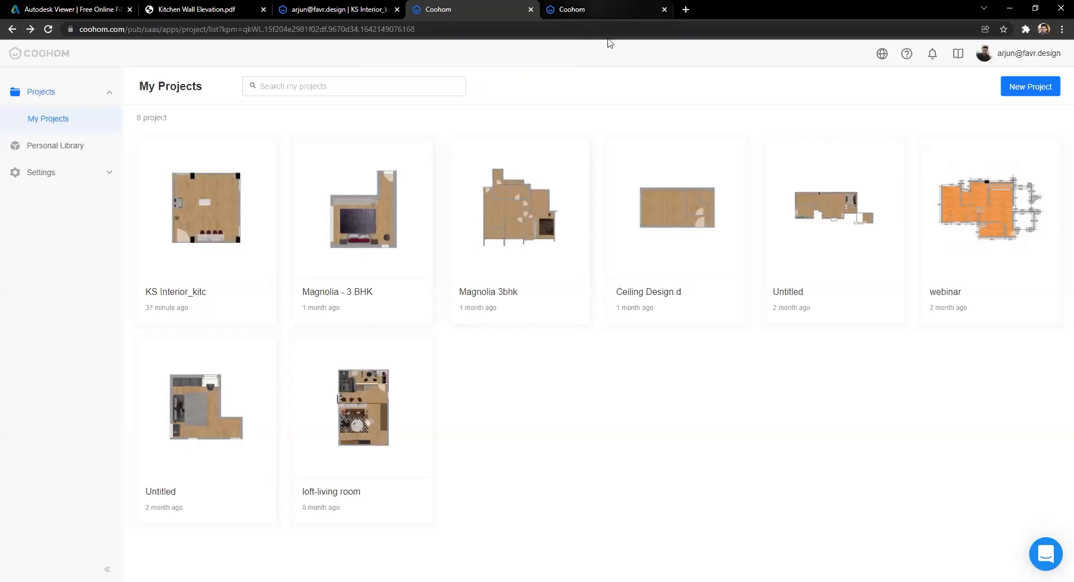
# Step: Look around the rendered kitchen panorama, covering the refrigerator, cooking island, counters, wall cabinets and oven wall
pyautogui.click(605, 11)
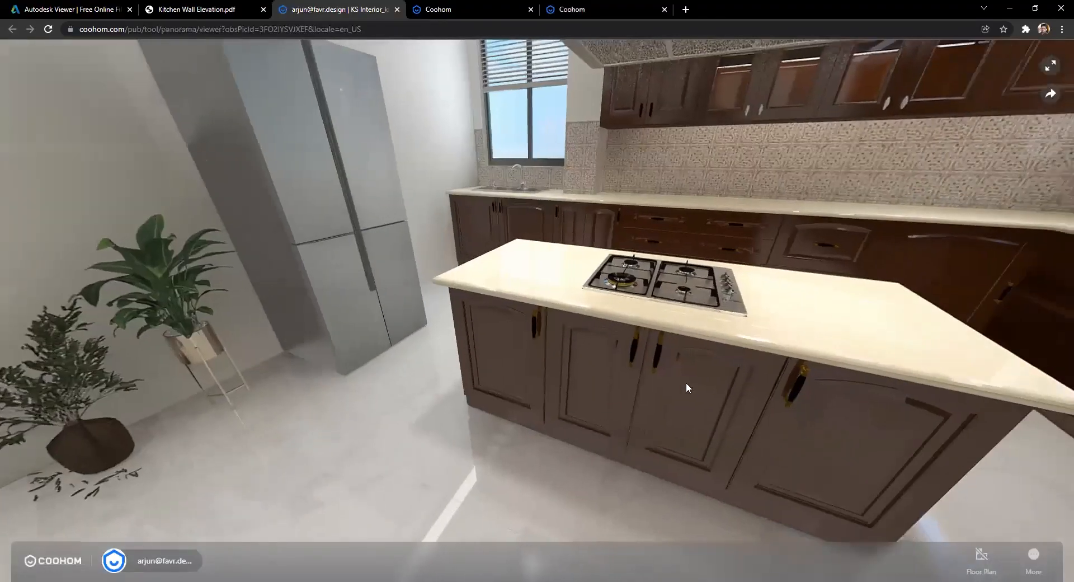
pyautogui.moveTo(722, 308); pyautogui.dragTo(637, 311)
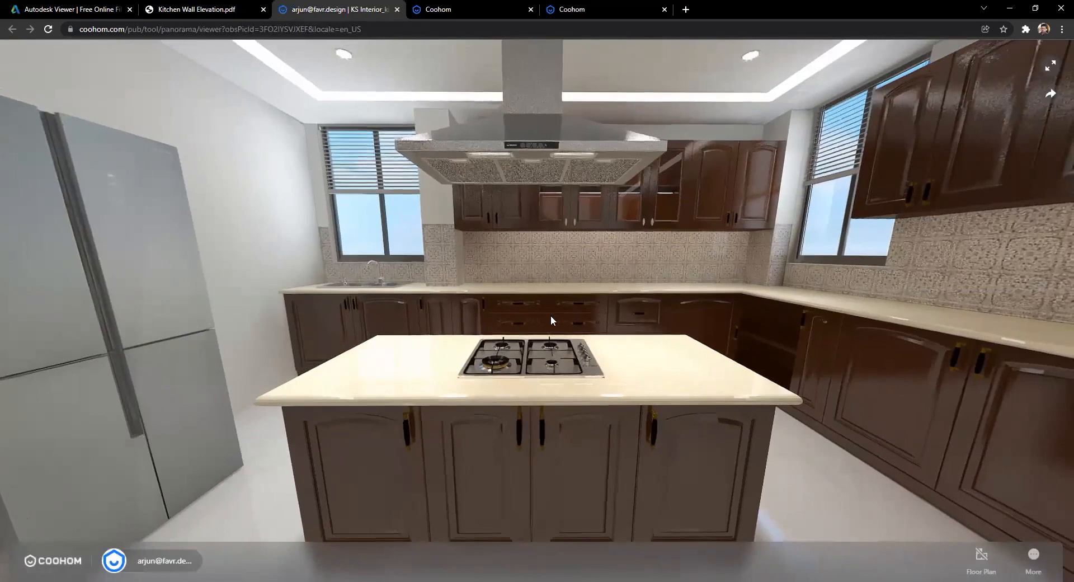
pyautogui.moveTo(753, 320); pyautogui.dragTo(516, 321)
pyautogui.moveTo(687, 324); pyautogui.dragTo(518, 372)
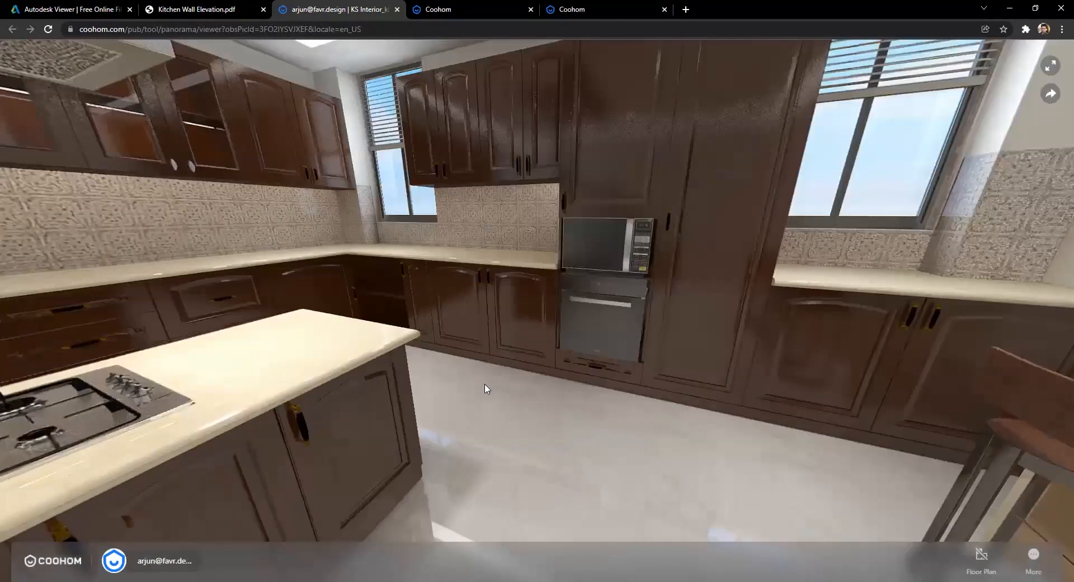
pyautogui.moveTo(791, 354); pyautogui.dragTo(556, 336)
pyautogui.moveTo(655, 520); pyautogui.dragTo(582, 564)
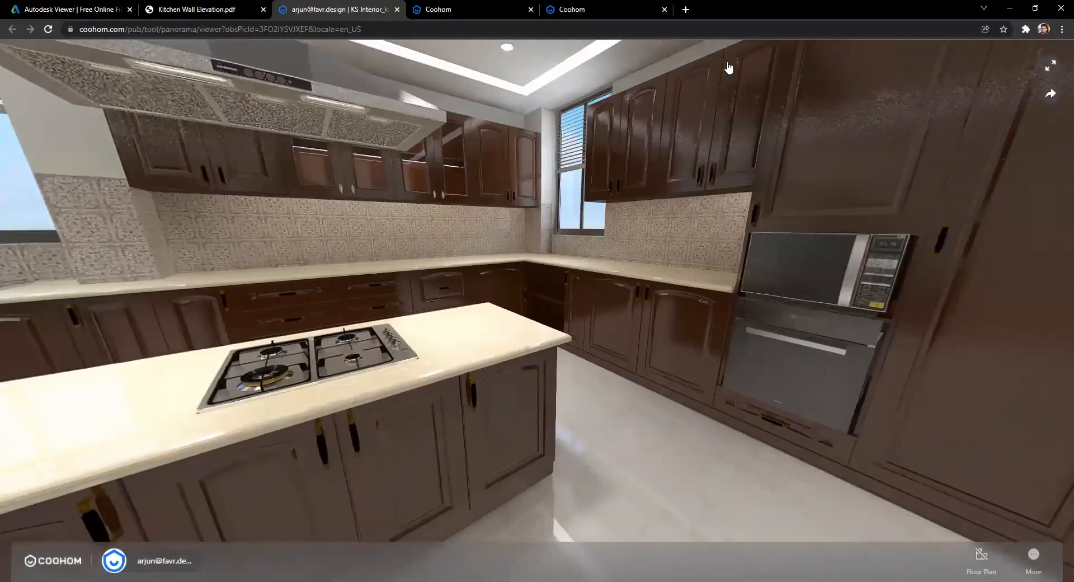
# Step: Switch to the blank design and review its Public Library and Advanced Tool categories
pyautogui.click(576, 8)
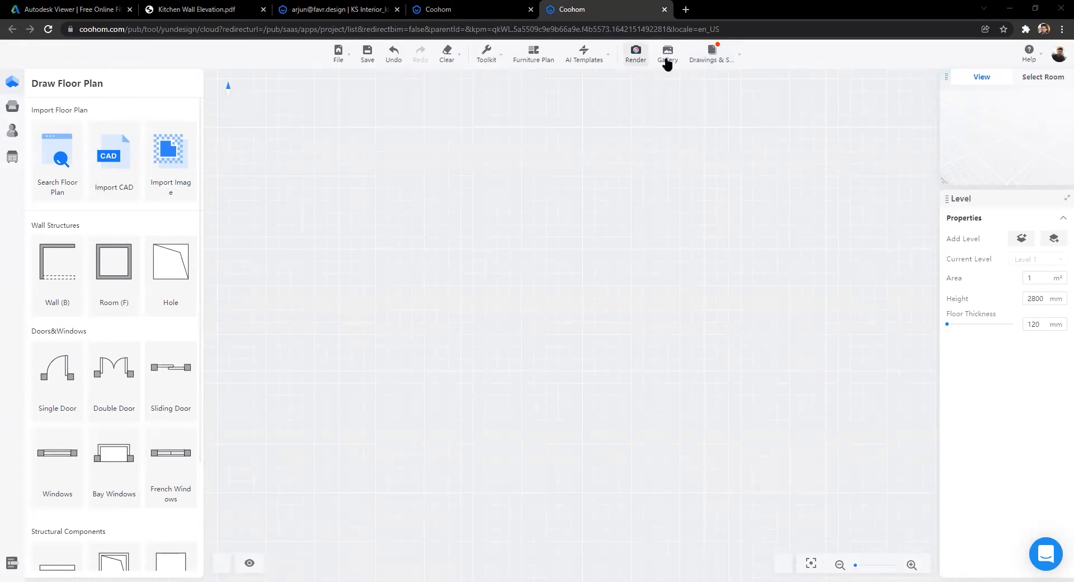
pyautogui.moveTo(669, 64)
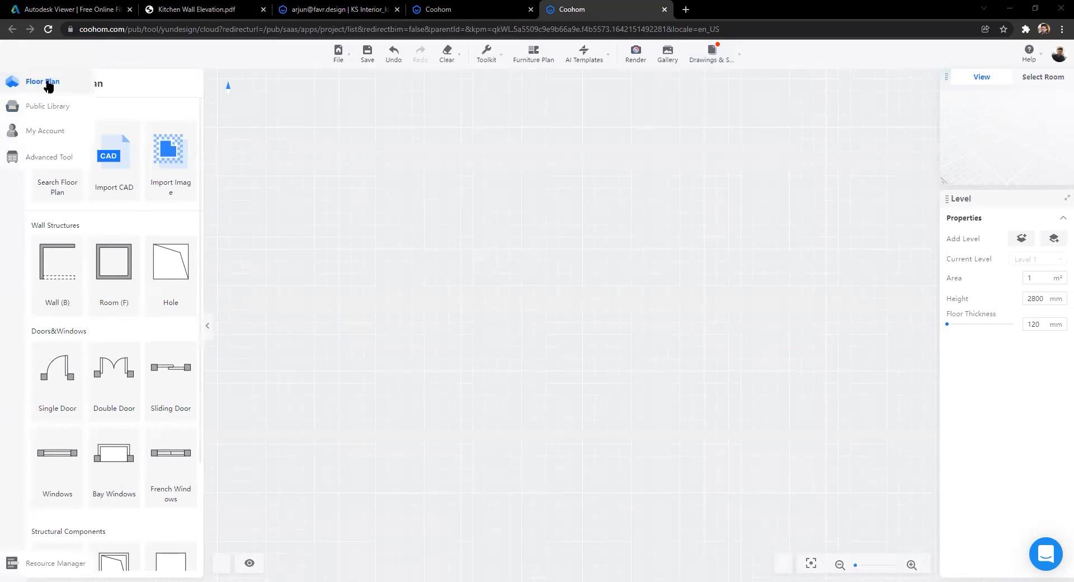
pyautogui.click(29, 108)
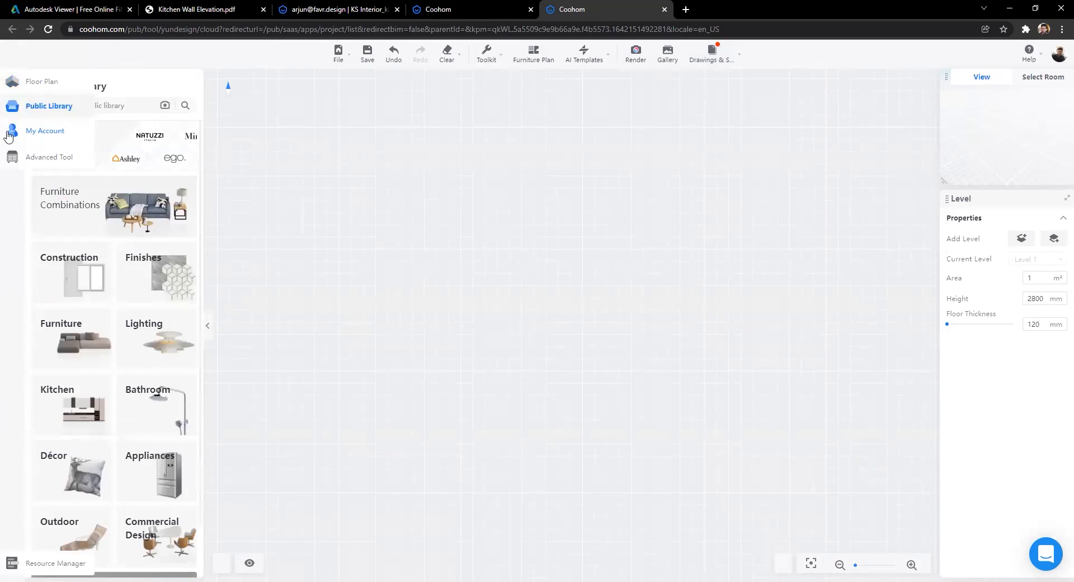
pyautogui.click(13, 160)
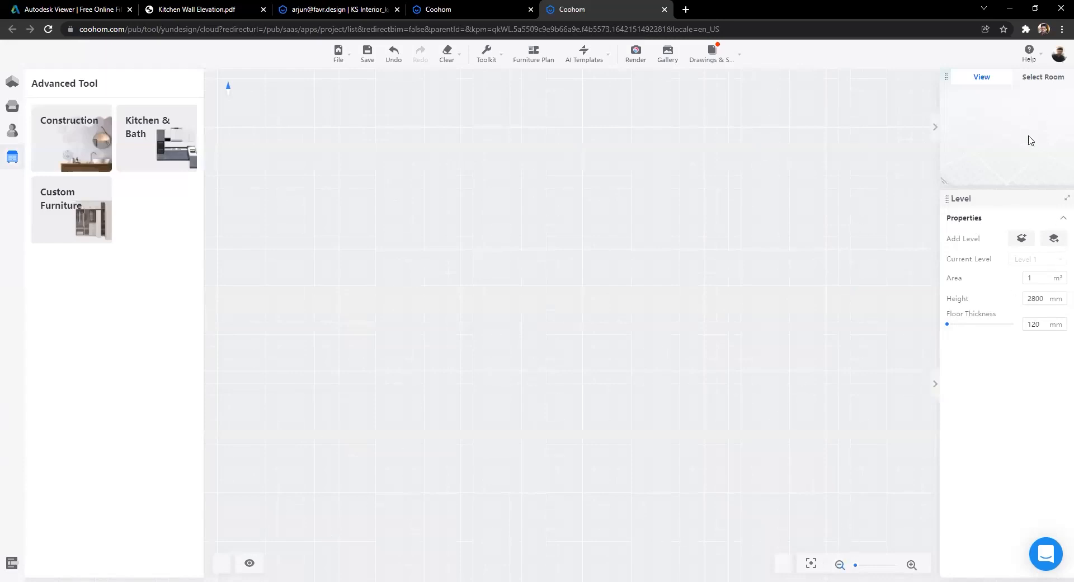
# Step: Import the CAD drawing KS Interior_kitchen.dwg as the floor plan
pyautogui.click(17, 81)
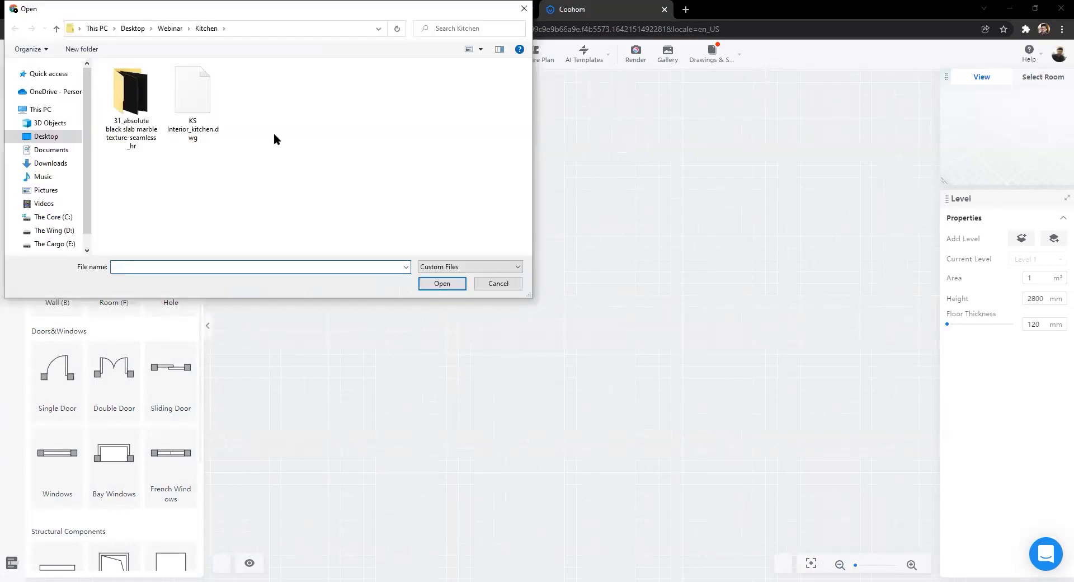
pyautogui.doubleClick(199, 104)
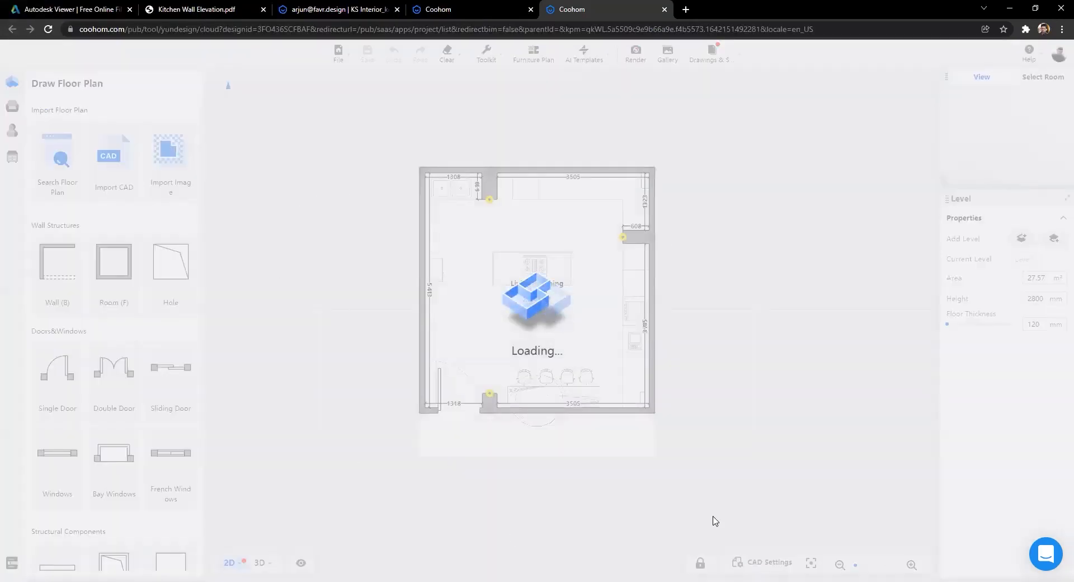
pyautogui.scroll(-2, 484, 335)
pyautogui.scroll(2, 473, 352)
pyautogui.scroll(2, 457, 331)
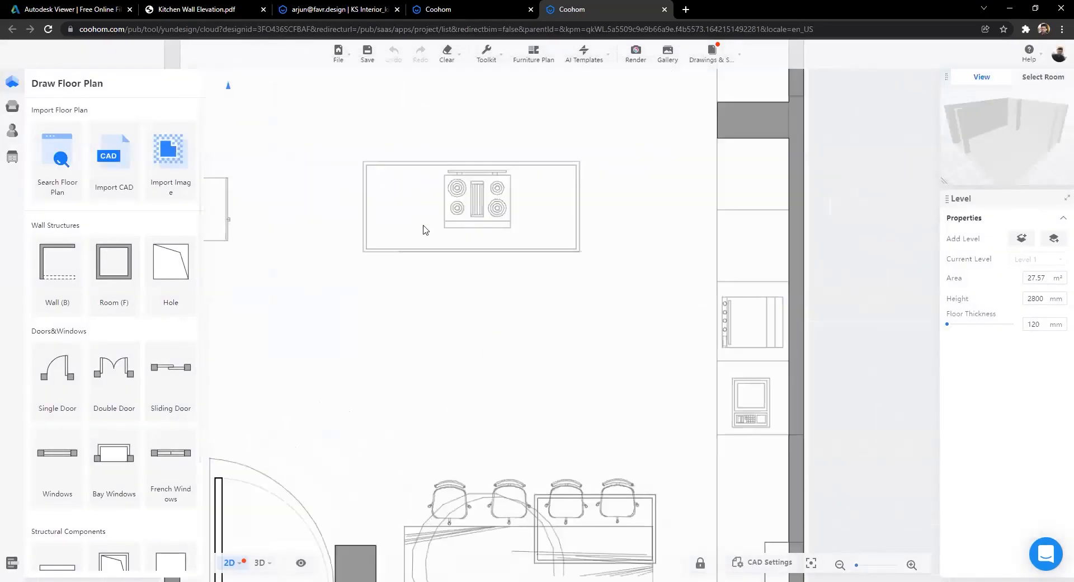
# Step: Shorten the thick wall stub beside the double sink to a length of about 391 mm, matching the CAD column outline
pyautogui.scroll(-3, 423, 226)
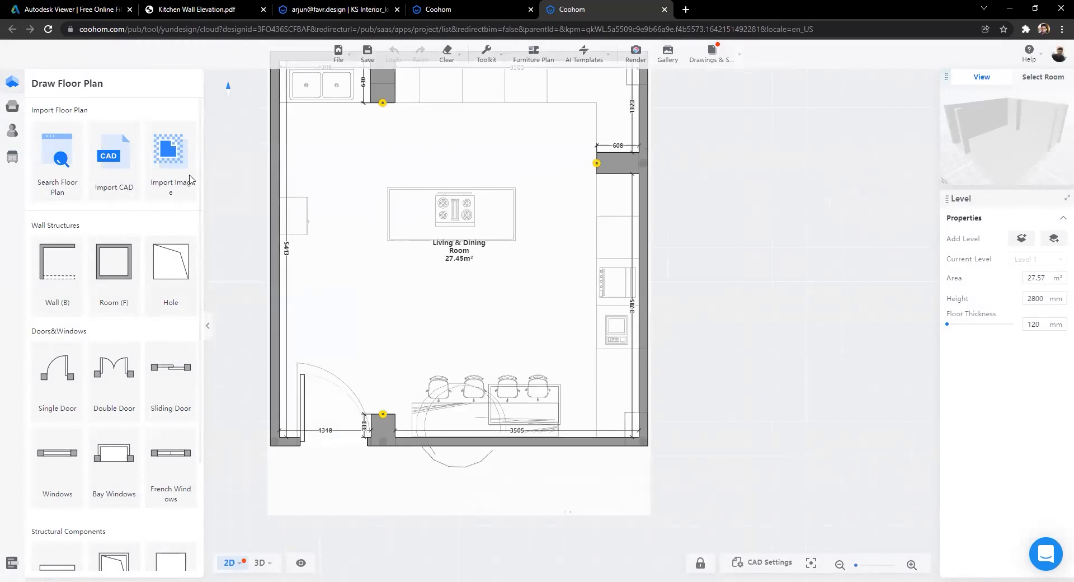
pyautogui.moveTo(386, 142); pyautogui.dragTo(398, 211)
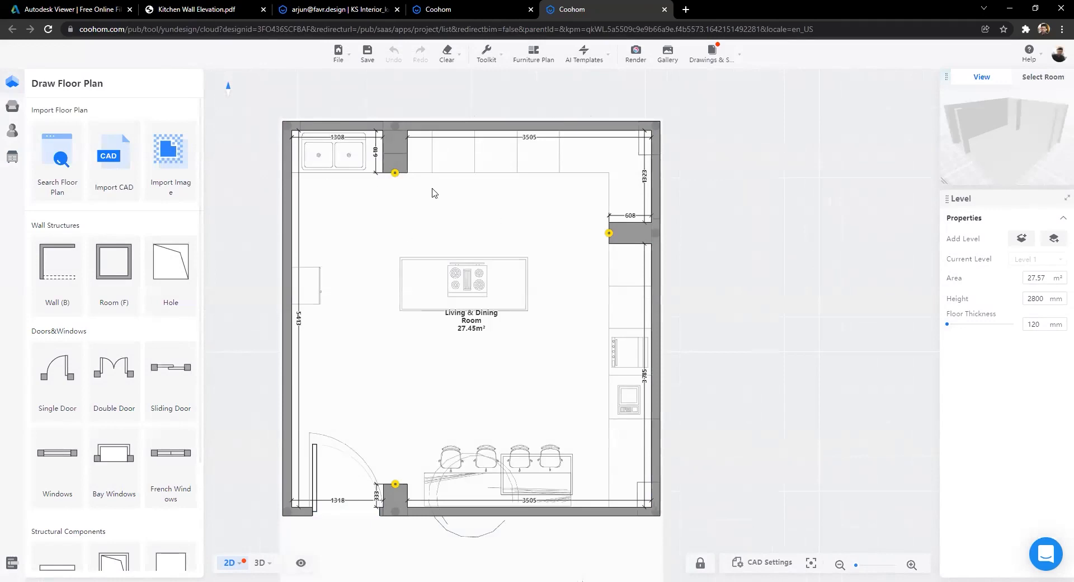
pyautogui.scroll(2, 393, 149)
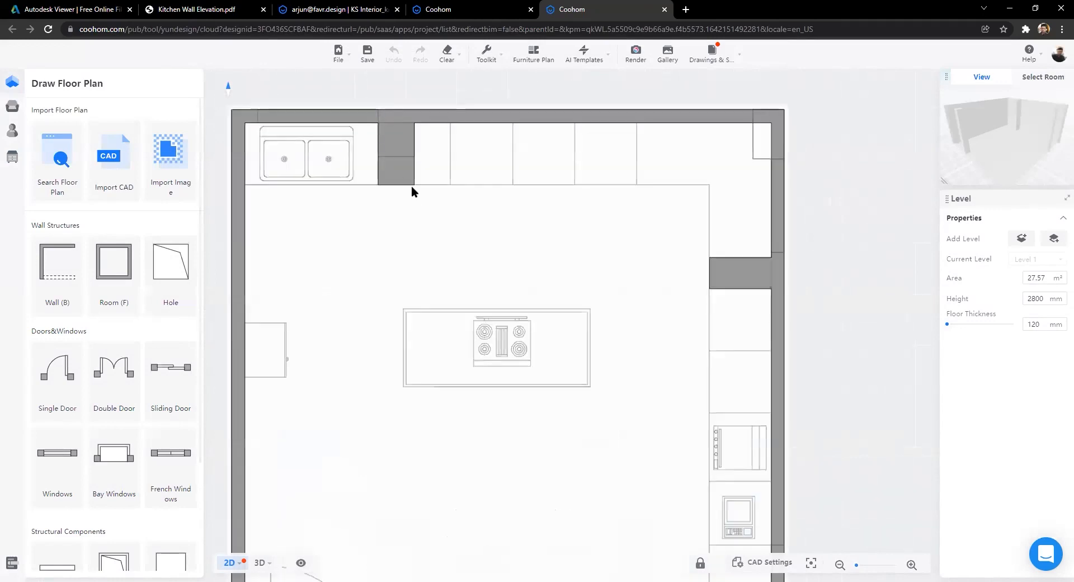
pyautogui.scroll(3, 416, 207)
pyautogui.click(483, 310)
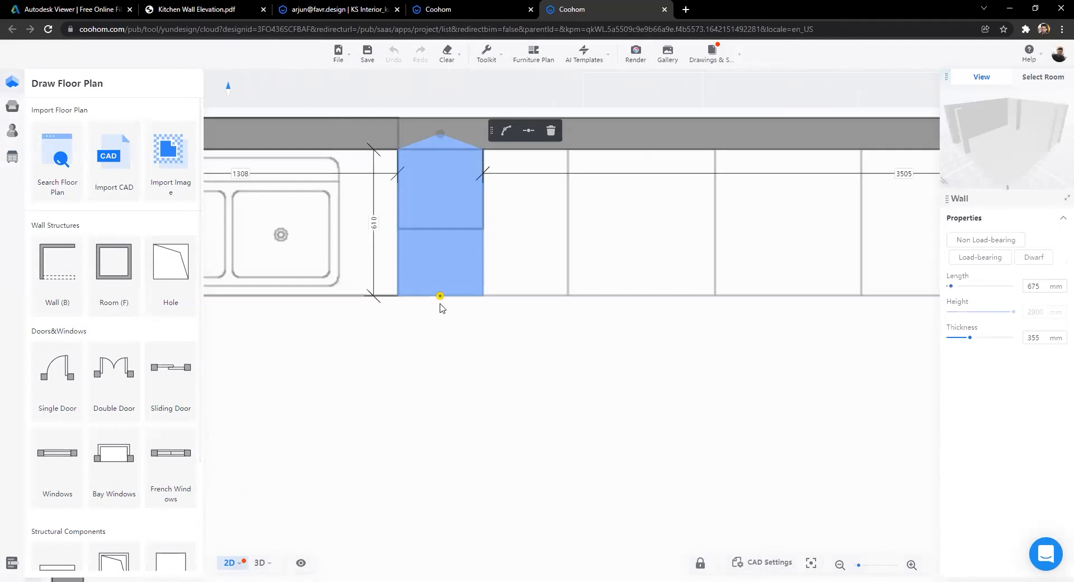
pyautogui.moveTo(441, 297); pyautogui.dragTo(442, 227)
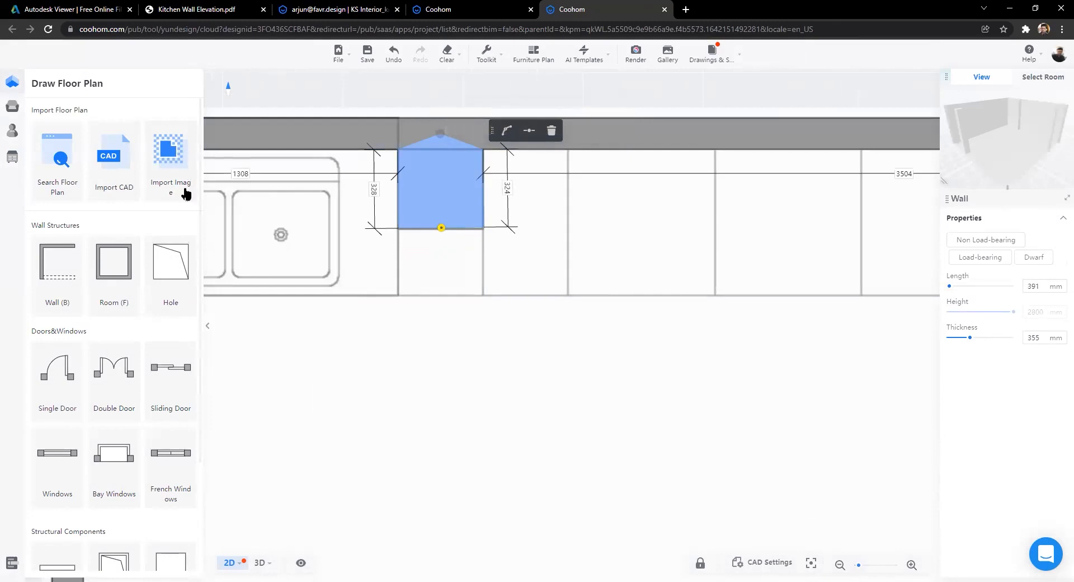
# Step: Examine the imported plan around the shortened stub beside the sink, the island, the counters and the room's other walls
pyautogui.scroll(-3, 336, 330)
pyautogui.scroll(-4, 502, 232)
pyautogui.click(536, 189)
pyautogui.scroll(3, 782, 370)
pyautogui.click(758, 357)
pyautogui.scroll(-4, 441, 266)
pyautogui.click(450, 152)
pyautogui.scroll(3, 273, 281)
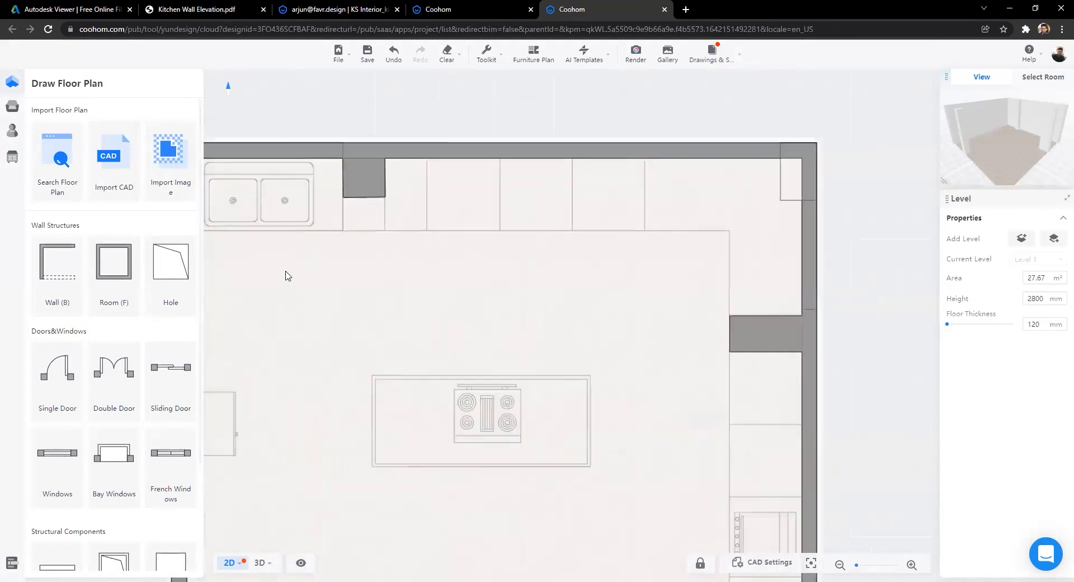
pyautogui.scroll(4, 396, 142)
pyautogui.scroll(-4, 446, 283)
pyautogui.scroll(3, 442, 291)
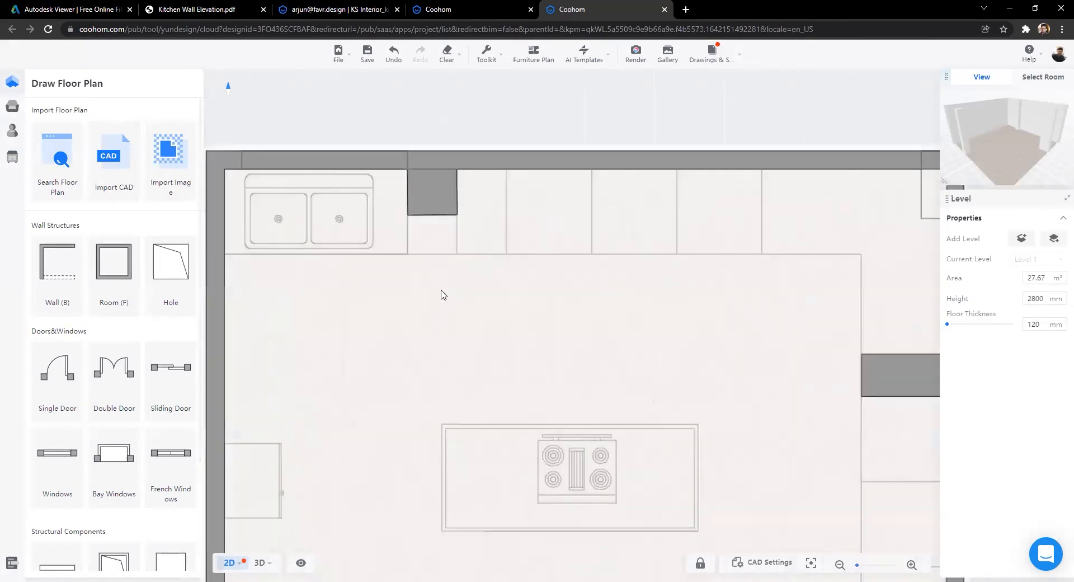
pyautogui.click(424, 206)
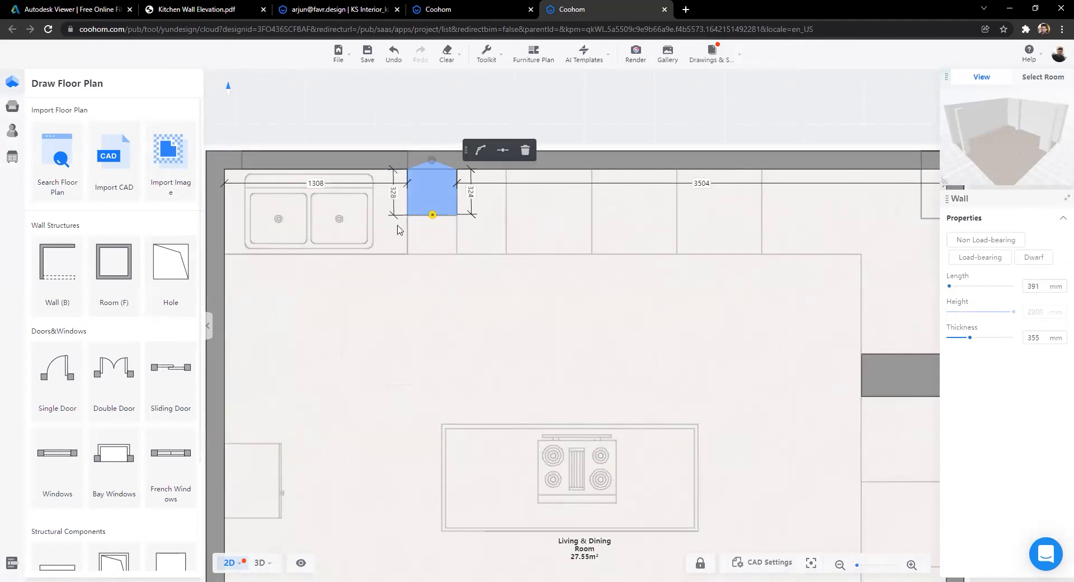
pyautogui.scroll(-3, 313, 163)
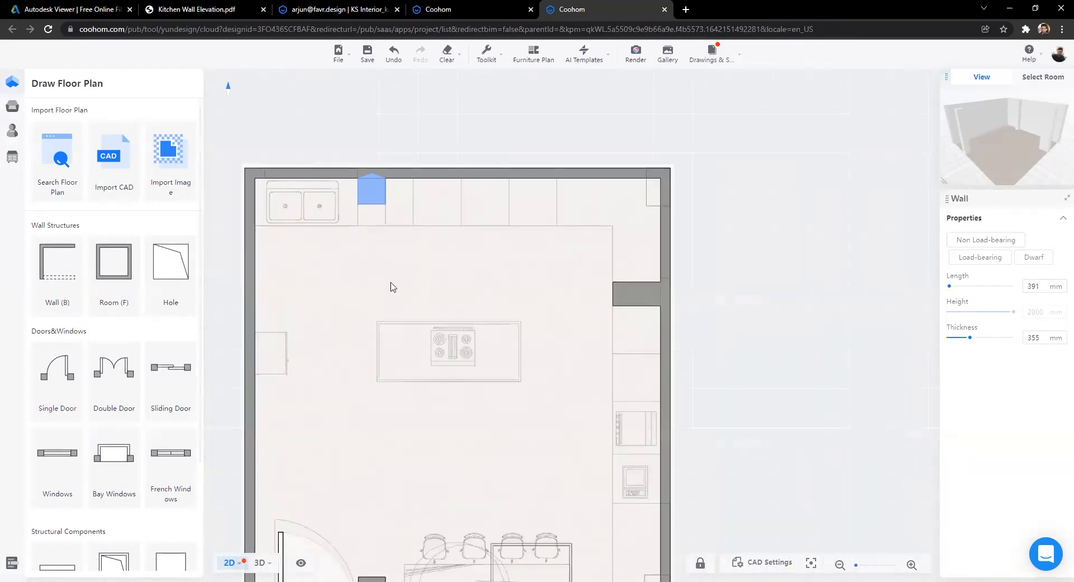
pyautogui.scroll(-2, 688, 369)
pyautogui.moveTo(720, 410); pyautogui.dragTo(727, 307)
pyautogui.scroll(3, 398, 250)
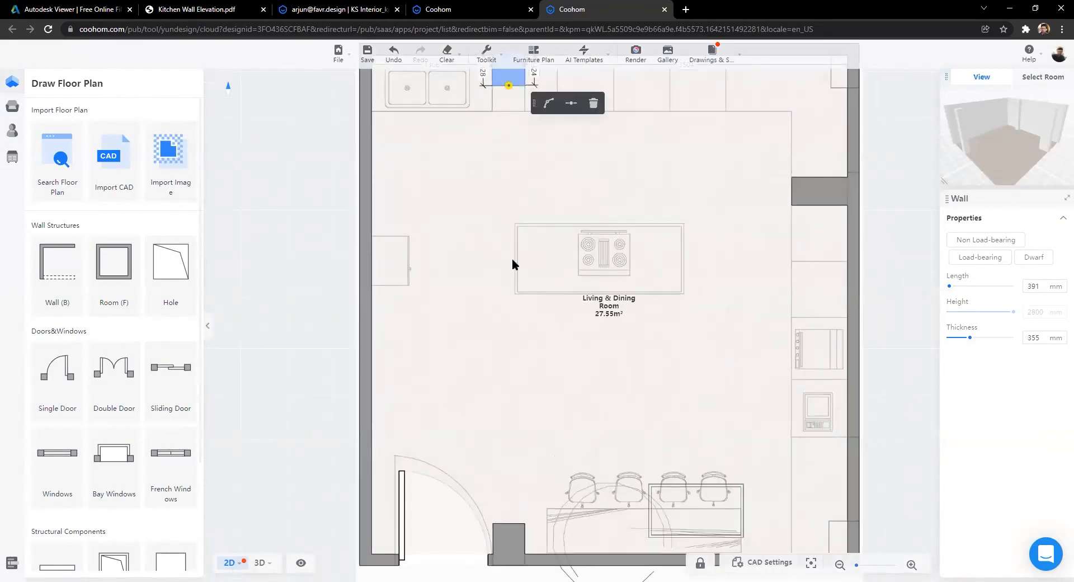
pyautogui.scroll(-2, 512, 260)
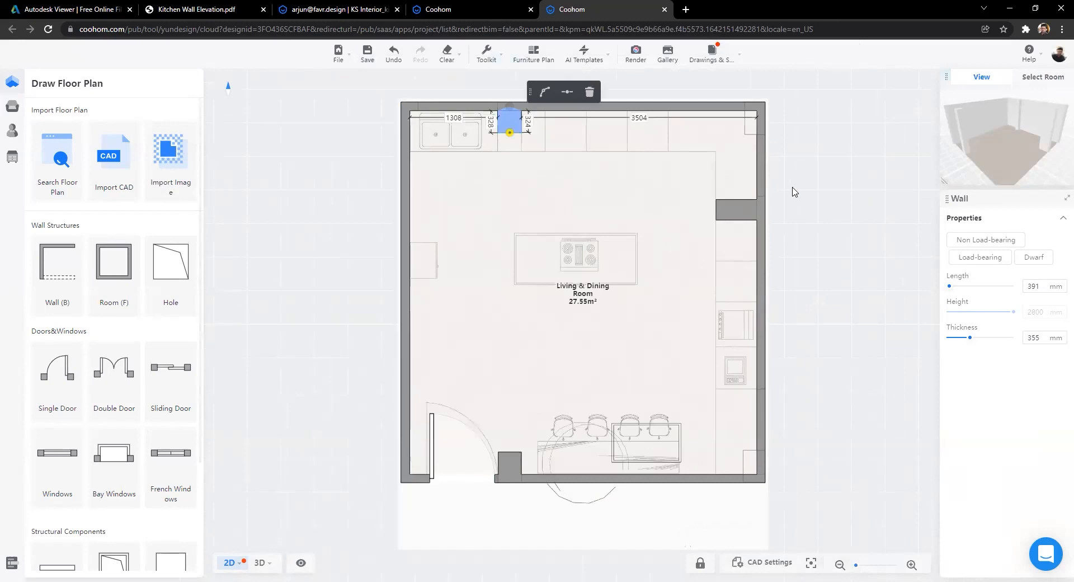
pyautogui.scroll(4, 492, 227)
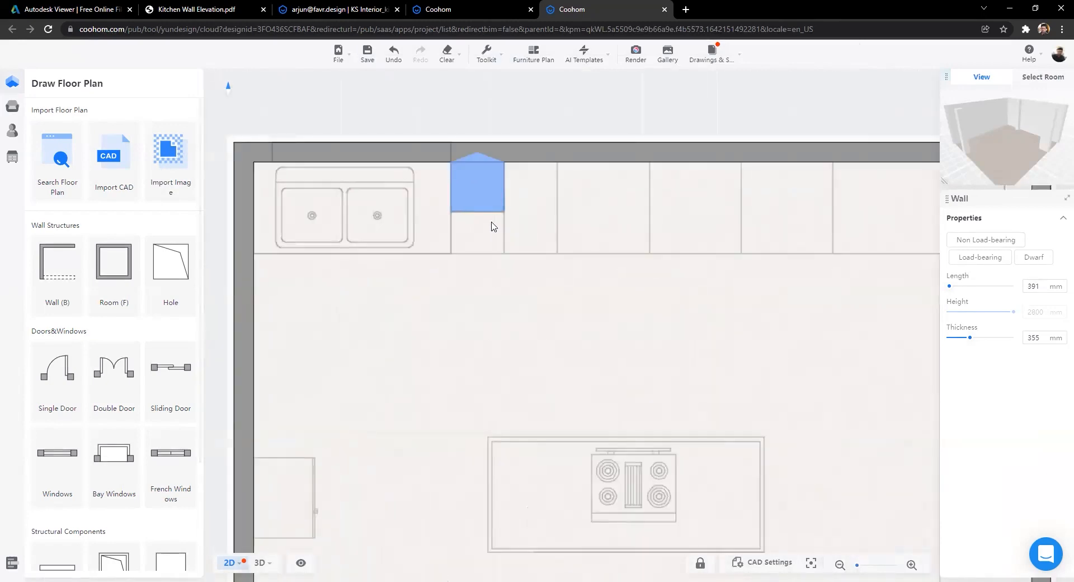
pyautogui.scroll(-4, 492, 226)
pyautogui.scroll(2, 721, 274)
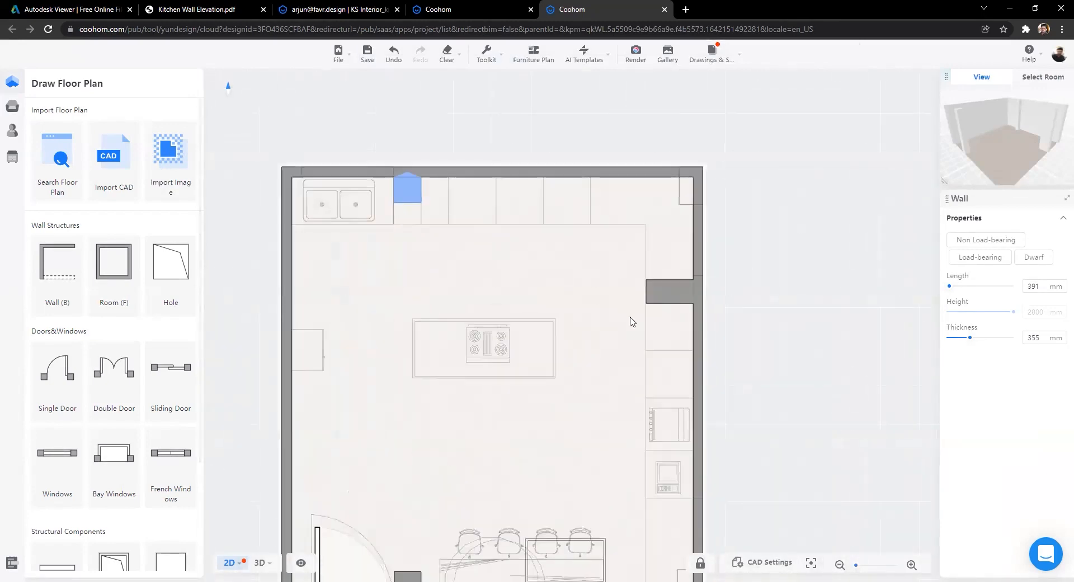
pyautogui.scroll(-3, 797, 222)
# Step: Inspect the room's walls in 3D from several angles and return to the 2D plan
pyautogui.moveTo(253, 562)
pyautogui.moveTo(482, 386); pyautogui.dragTo(660, 400)
pyautogui.moveTo(539, 405); pyautogui.dragTo(699, 411)
pyautogui.moveTo(427, 417); pyautogui.dragTo(800, 410)
pyautogui.moveTo(314, 367); pyautogui.dragTo(844, 391)
pyautogui.moveTo(336, 350); pyautogui.dragTo(236, 559)
pyautogui.moveTo(285, 253); pyautogui.dragTo(8, 85)
pyautogui.press('1')
# Step: Place a standard window in the wall behind the double sink
pyautogui.click(12, 82)
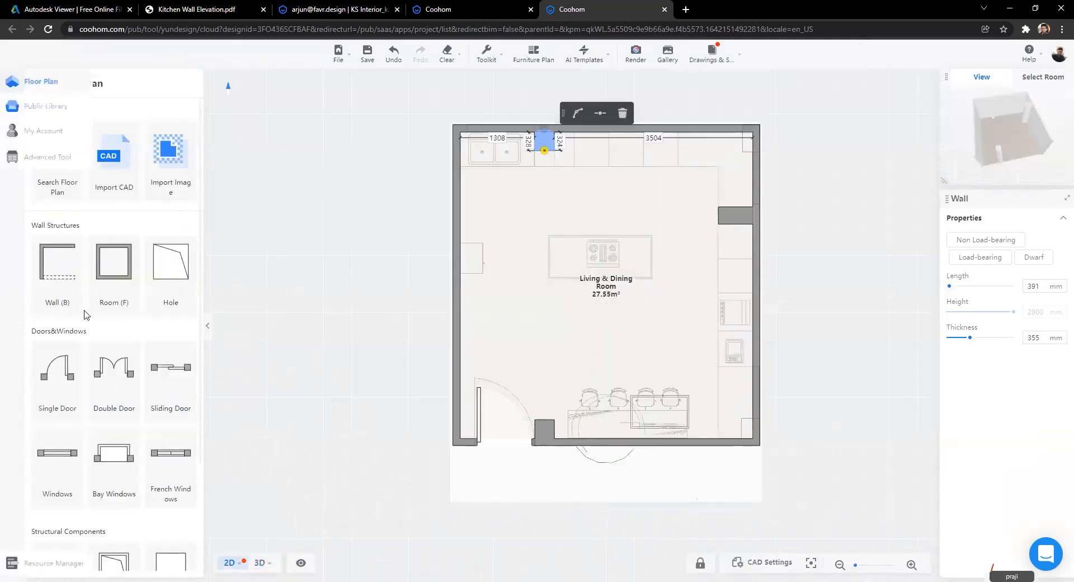
pyautogui.scroll(-2, 190, 243)
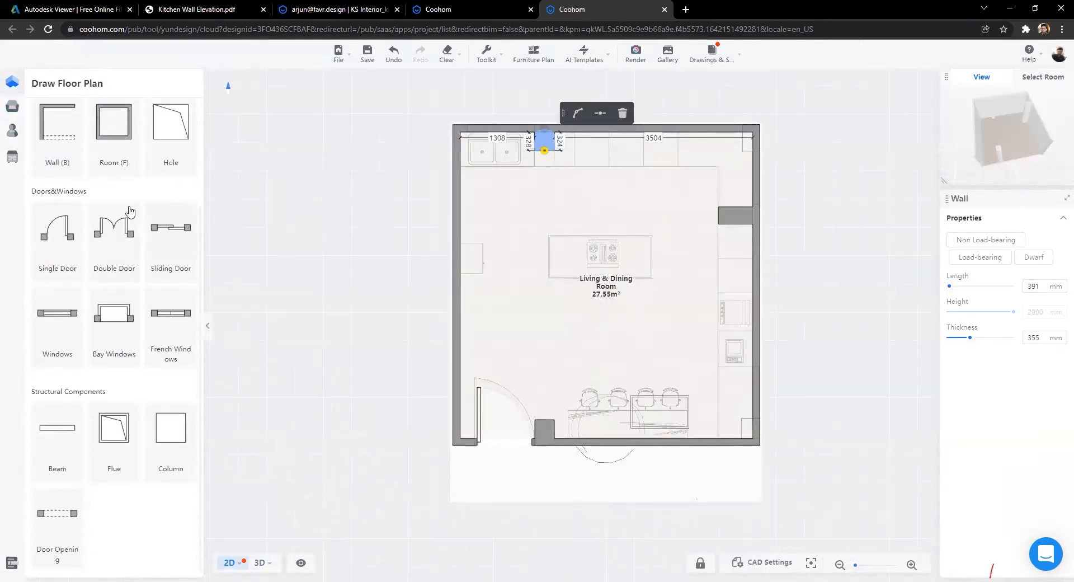
pyautogui.click(52, 316)
pyautogui.press('Escape')
pyautogui.click(66, 327)
pyautogui.click(485, 132)
# Step: Adjust the window behind the sink and stretch it to about 1181 mm so it ends at the wall stub
pyautogui.moveTo(319, 172); pyautogui.dragTo(252, 289)
pyautogui.scroll(5, 360, 271)
pyautogui.click(373, 378)
pyautogui.moveTo(374, 379); pyautogui.dragTo(397, 382)
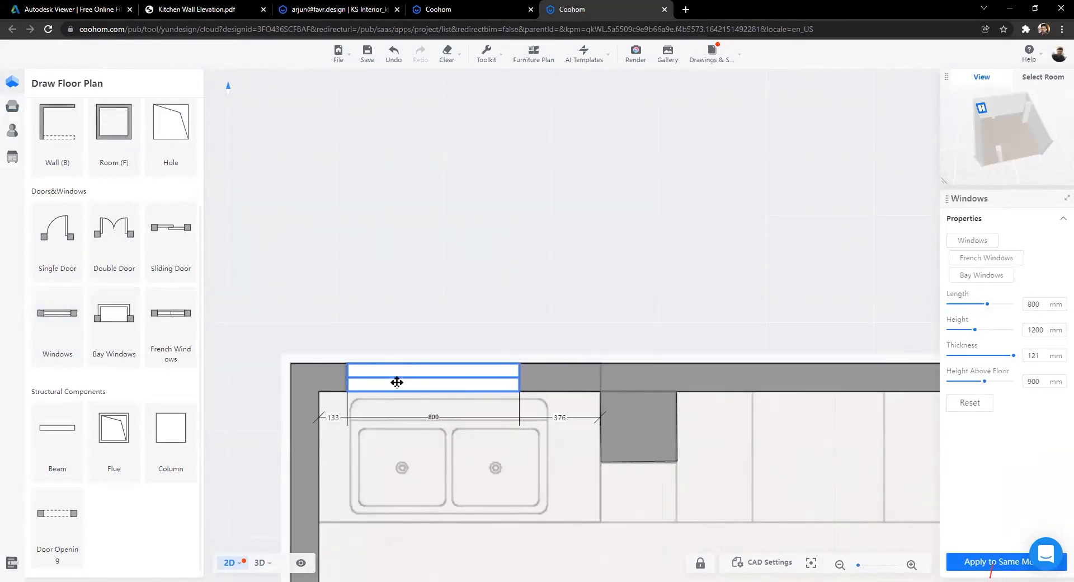
pyautogui.moveTo(519, 377); pyautogui.dragTo(606, 386)
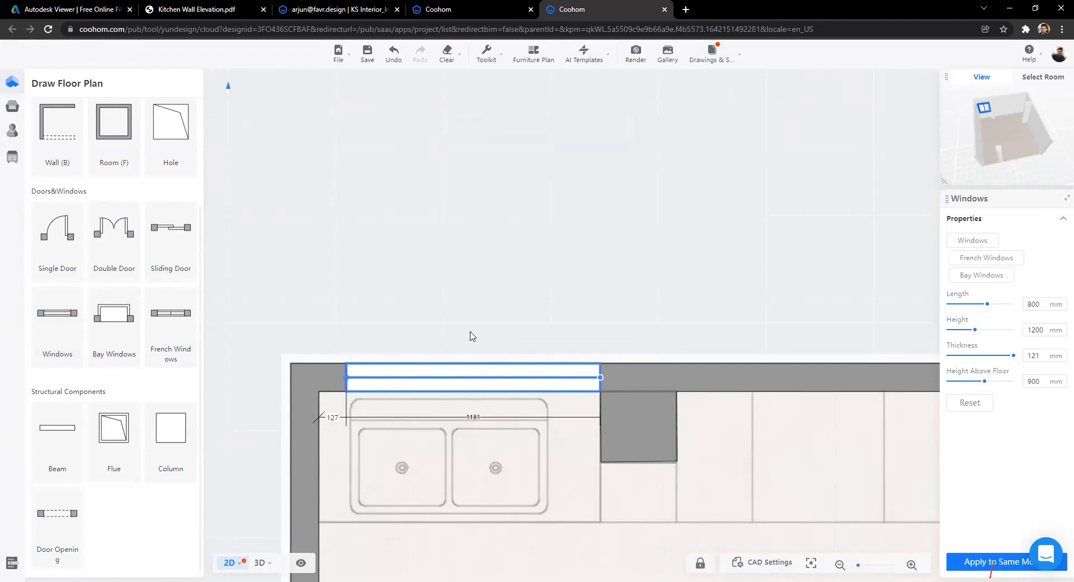
pyautogui.click(290, 326)
# Step: Add a window in the room's right-hand wall between the upper corner and the wall stub, stretched to the corner column outline
pyautogui.scroll(-5, 289, 326)
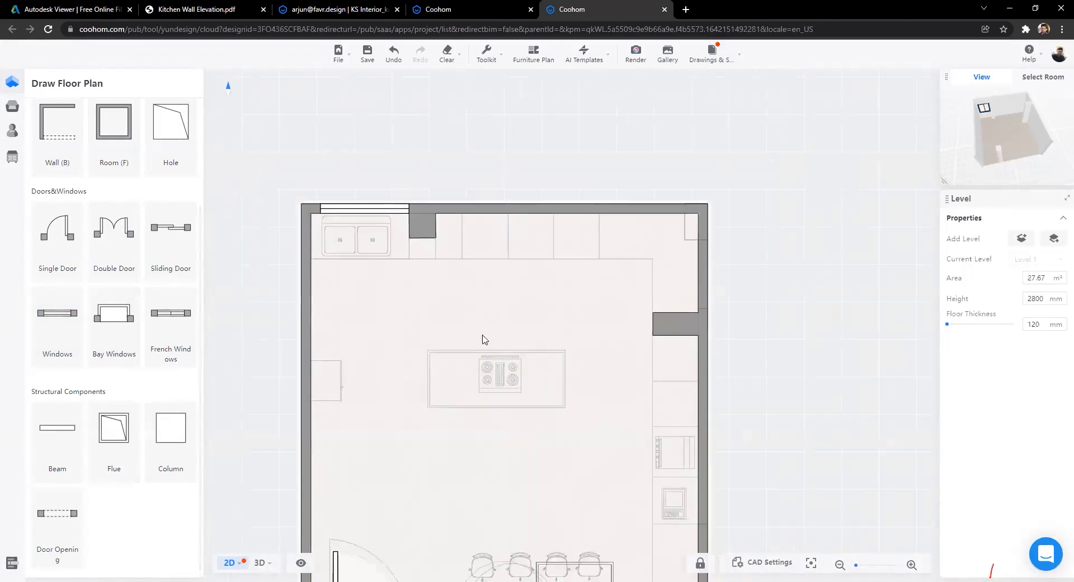
pyautogui.click(57, 324)
pyautogui.scroll(5, 766, 290)
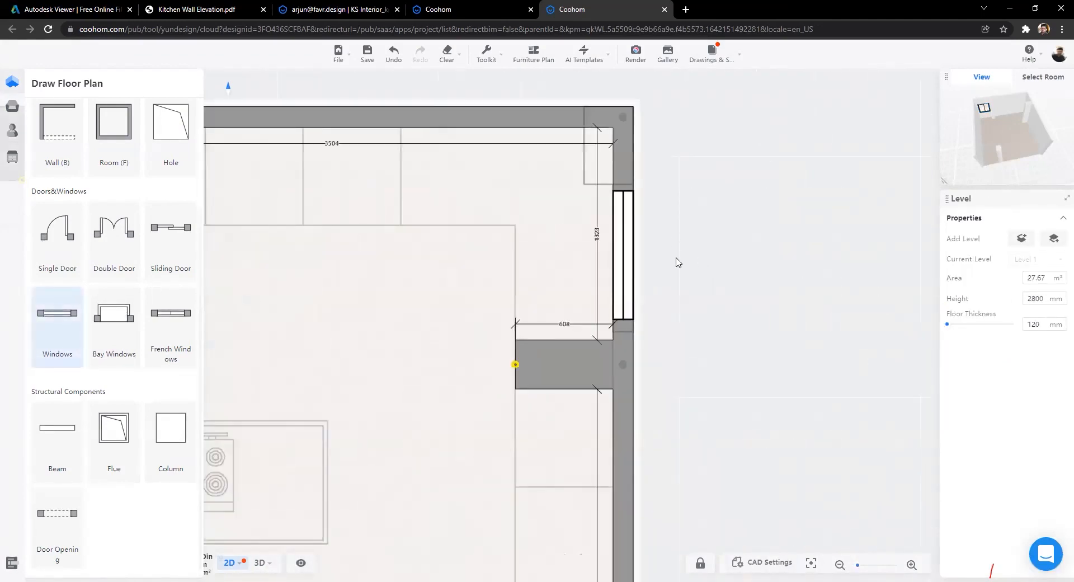
pyautogui.click(675, 273)
pyautogui.scroll(3, 669, 194)
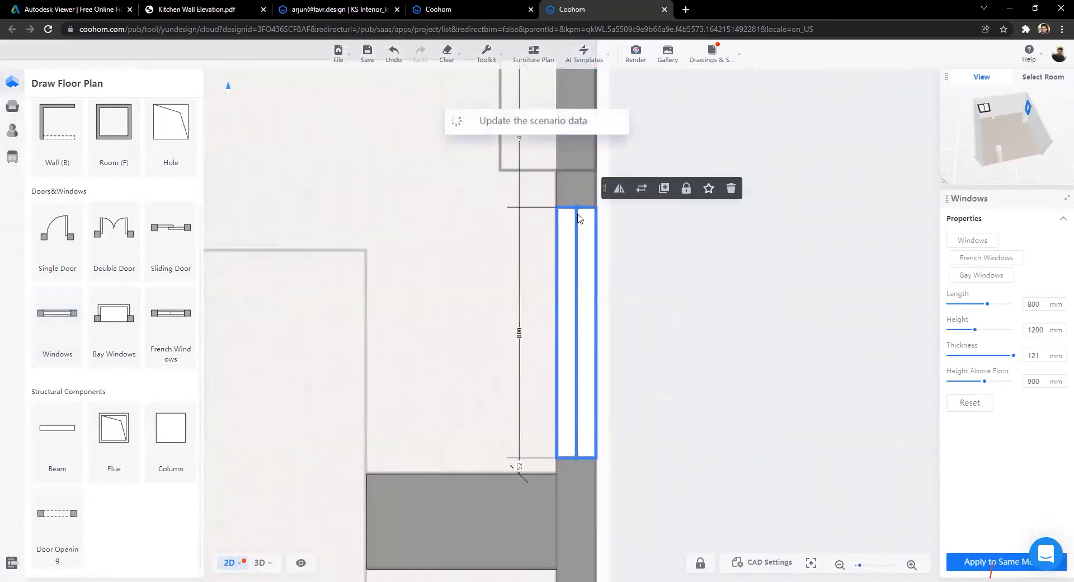
pyautogui.moveTo(572, 167); pyautogui.dragTo(575, 170)
pyautogui.scroll(-3, 704, 313)
pyautogui.scroll(-5, 704, 318)
pyautogui.click(708, 322)
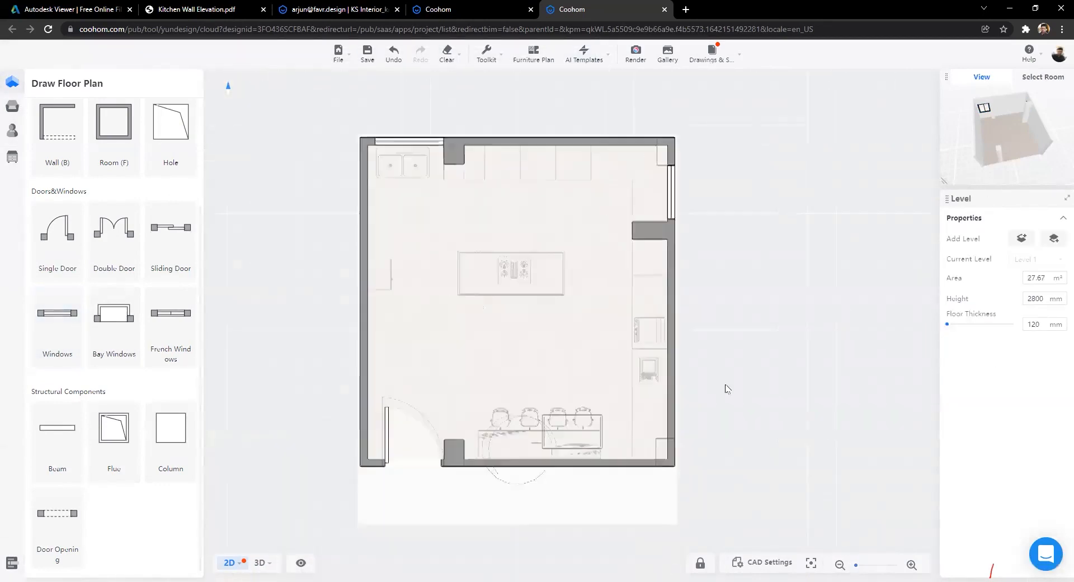
# Step: Add a window in the right-hand wall near the lower corner, filling the space between the counter line and the corner column outline
pyautogui.scroll(5, 595, 348)
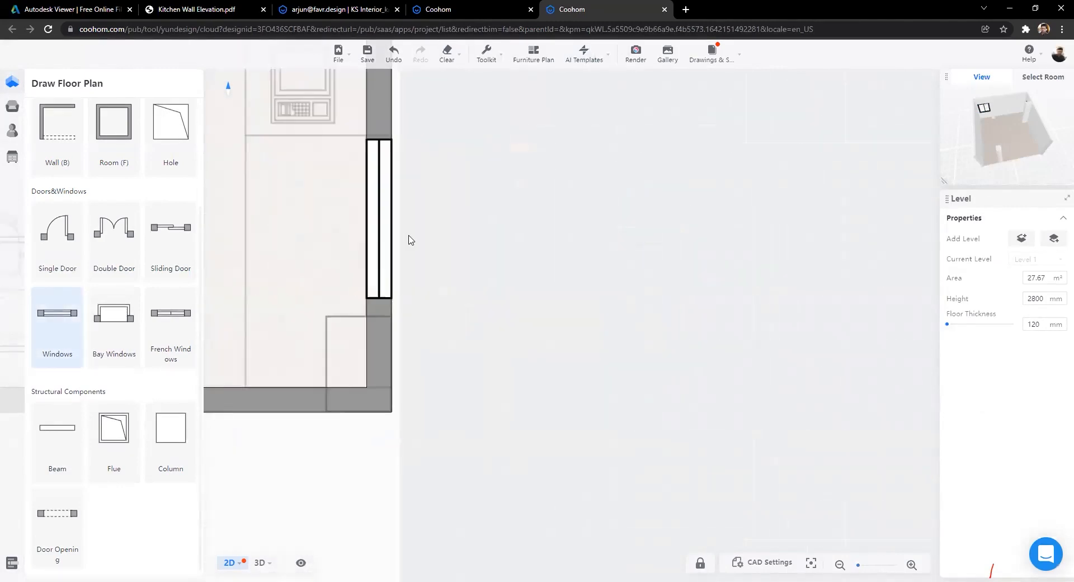
pyautogui.scroll(2, 386, 166)
pyautogui.click(384, 159)
pyautogui.moveTo(375, 152); pyautogui.dragTo(376, 116)
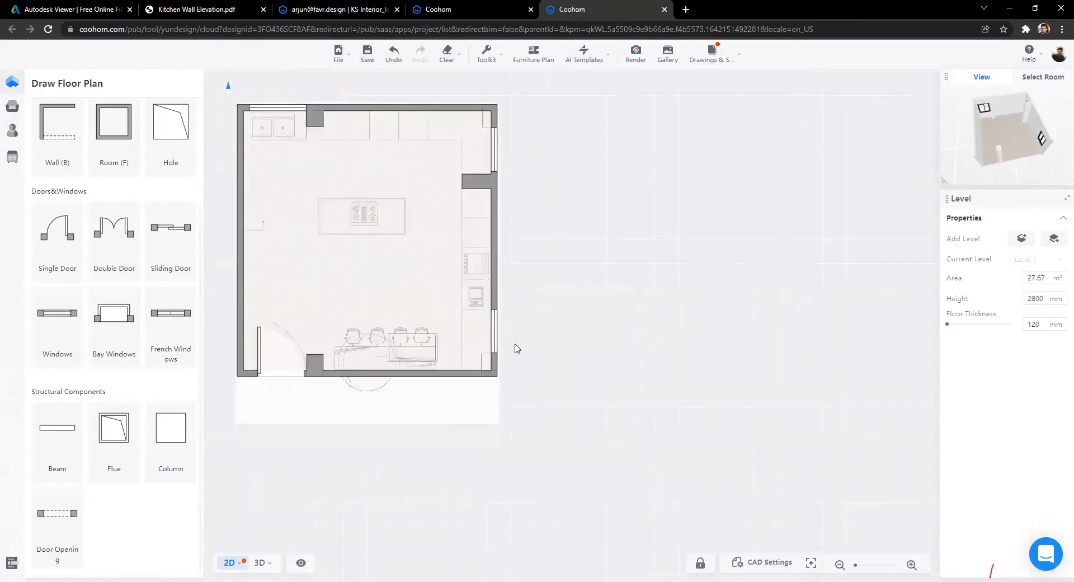
pyautogui.click(258, 561)
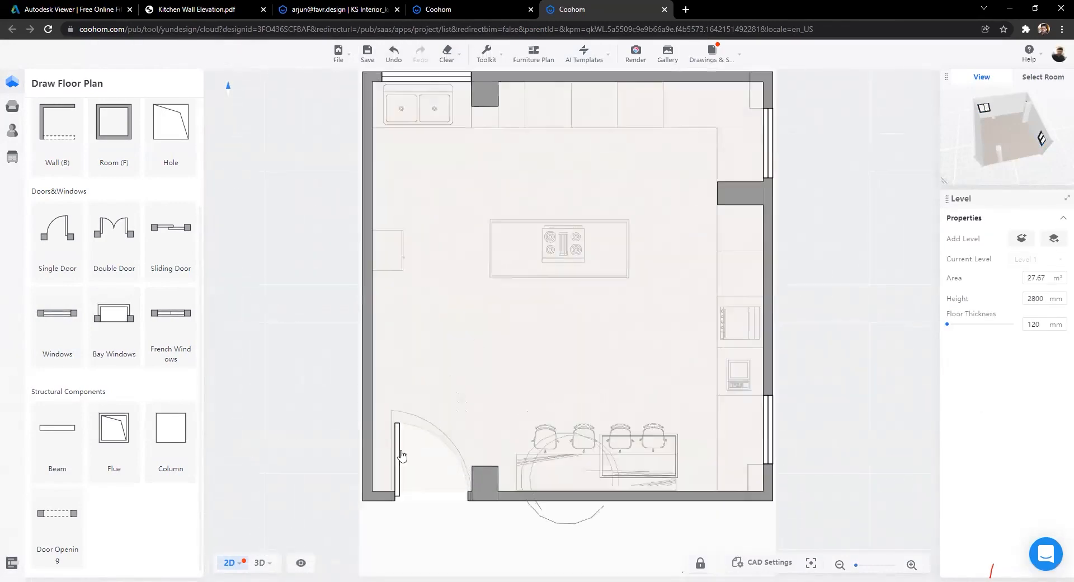
# Step: View the room in 3D and check the window height in the Kitchen Wall Elevation PDF
pyautogui.scroll(-4, 484, 375)
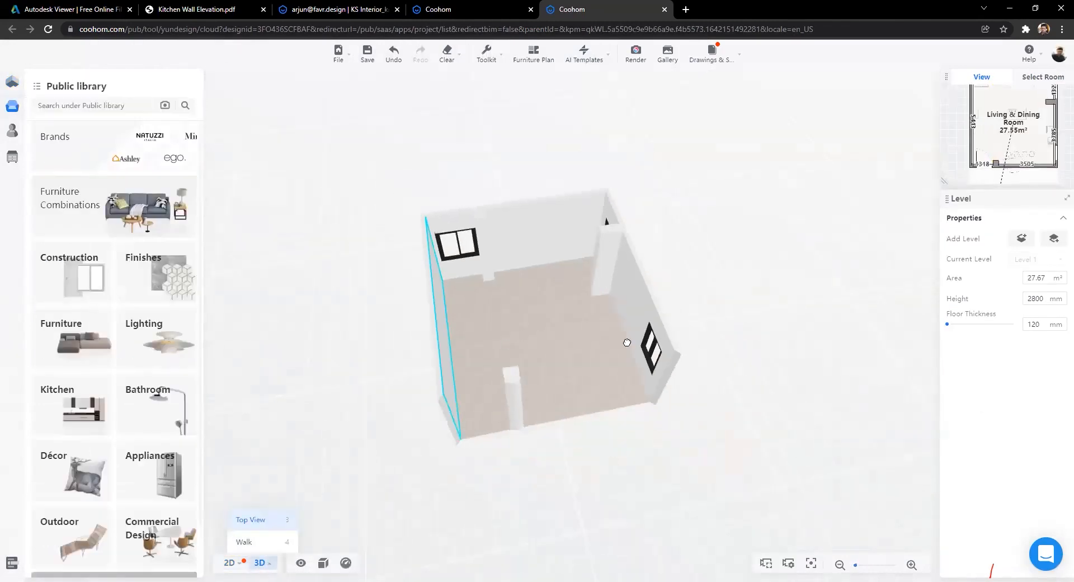
pyautogui.scroll(7, 834, 342)
pyautogui.scroll(5, 558, 351)
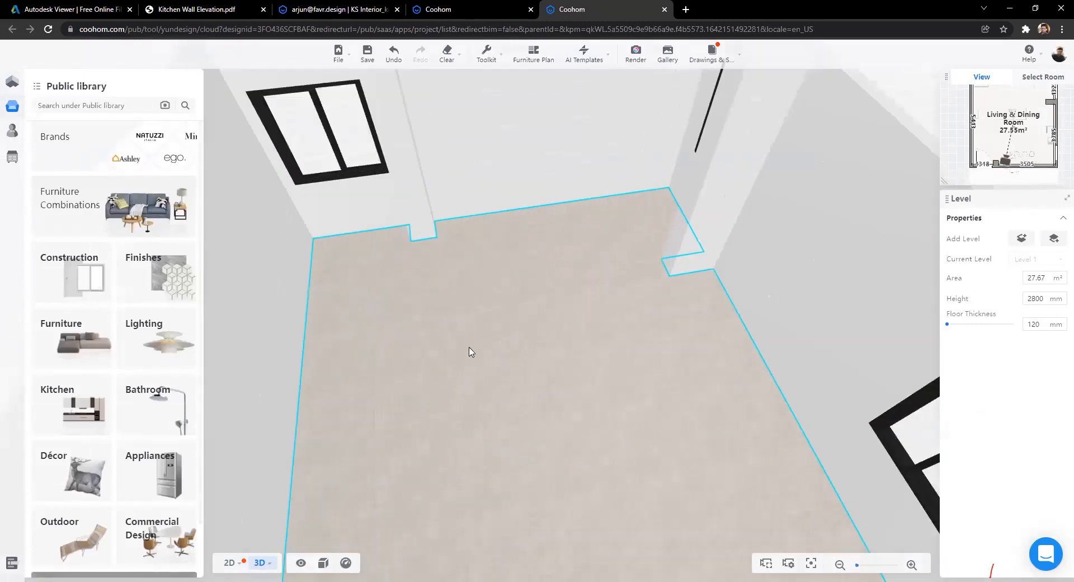
pyautogui.scroll(4, 503, 347)
pyautogui.click(197, 9)
pyautogui.scroll(5, 705, 329)
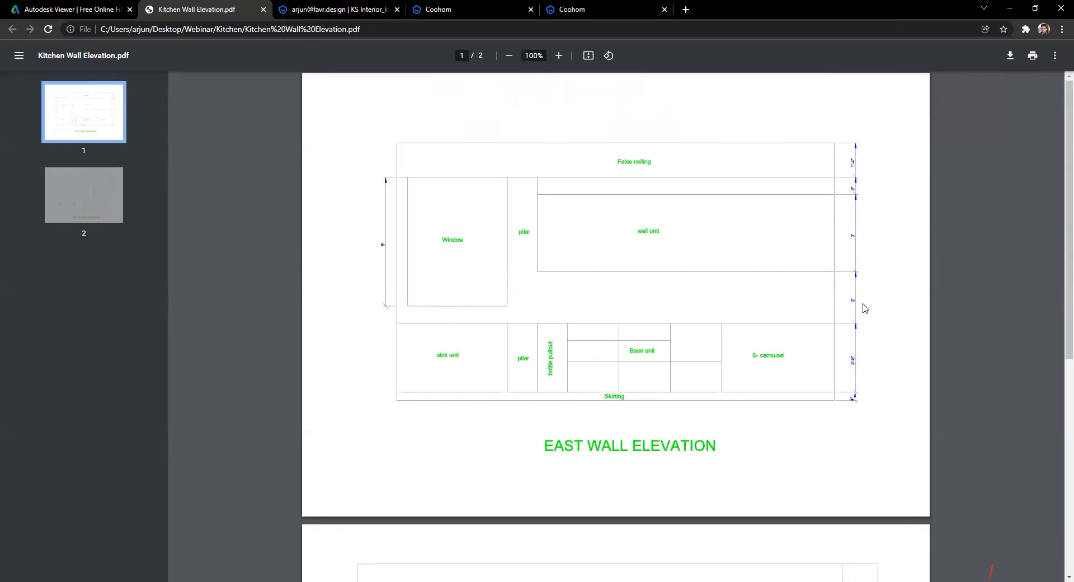
pyautogui.click(319, 9)
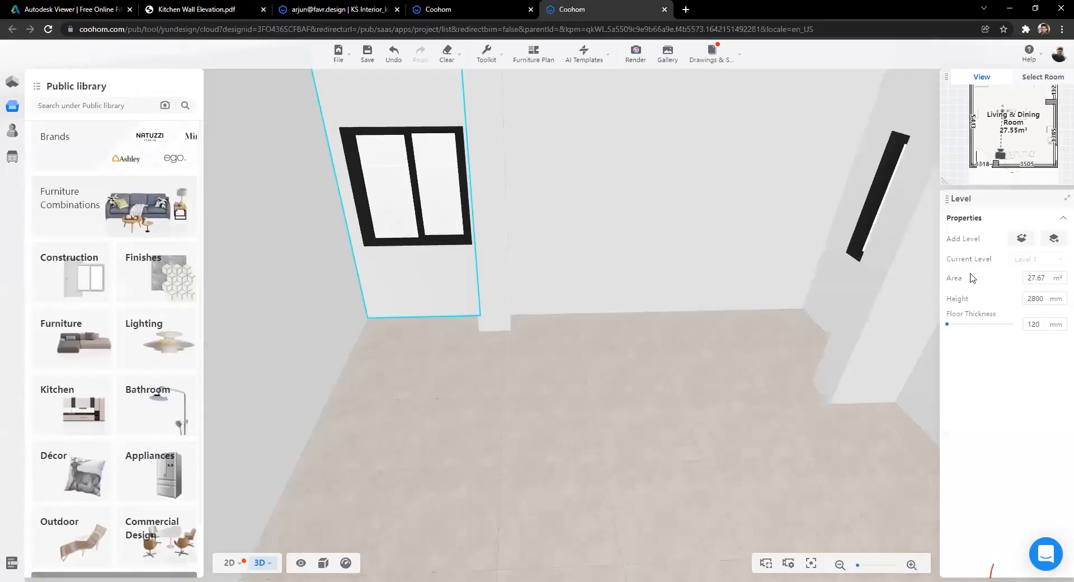
# Step: Set the height of the window in the sink wall to 1500 mm
pyautogui.scroll(-3, 727, 358)
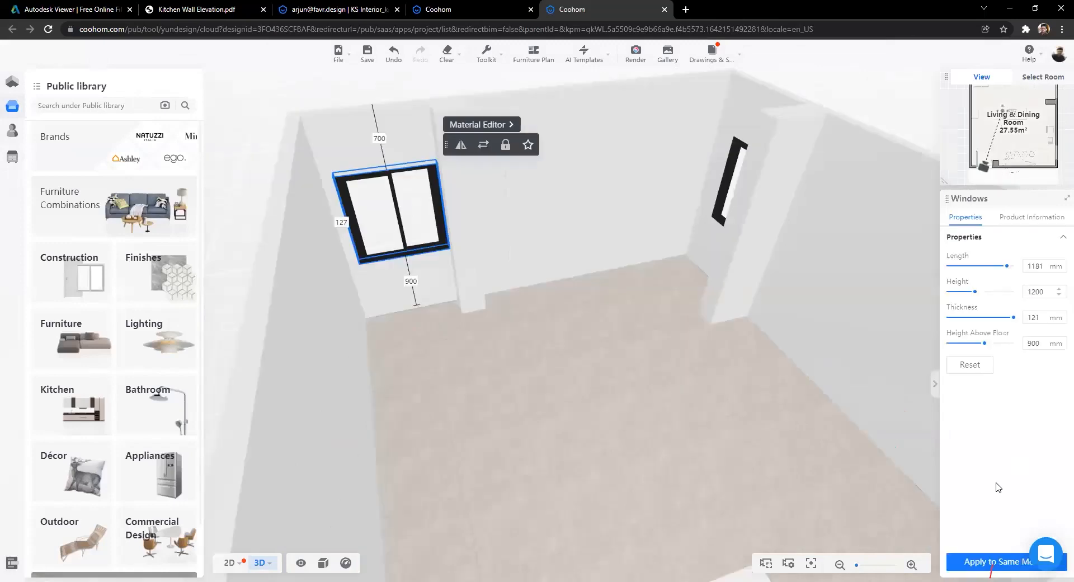
pyautogui.write('1500')
pyautogui.press('Return')
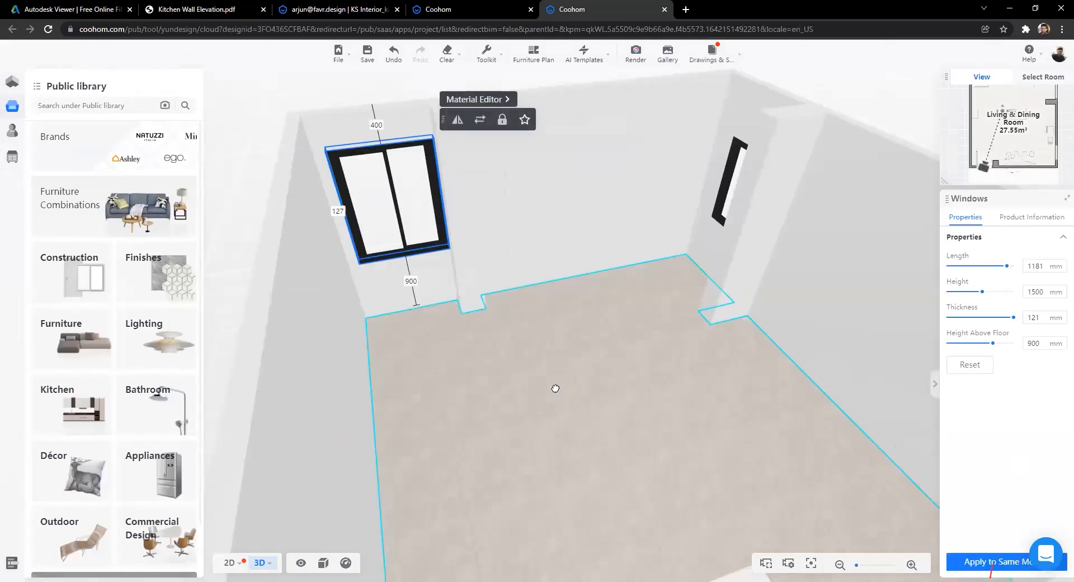
# Step: Compare the 3D room with the east wall elevation in the PDF and the rendered kitchen panorama
pyautogui.scroll(5, 476, 362)
pyautogui.moveTo(595, 374); pyautogui.dragTo(593, 343)
pyautogui.scroll(-2, 592, 344)
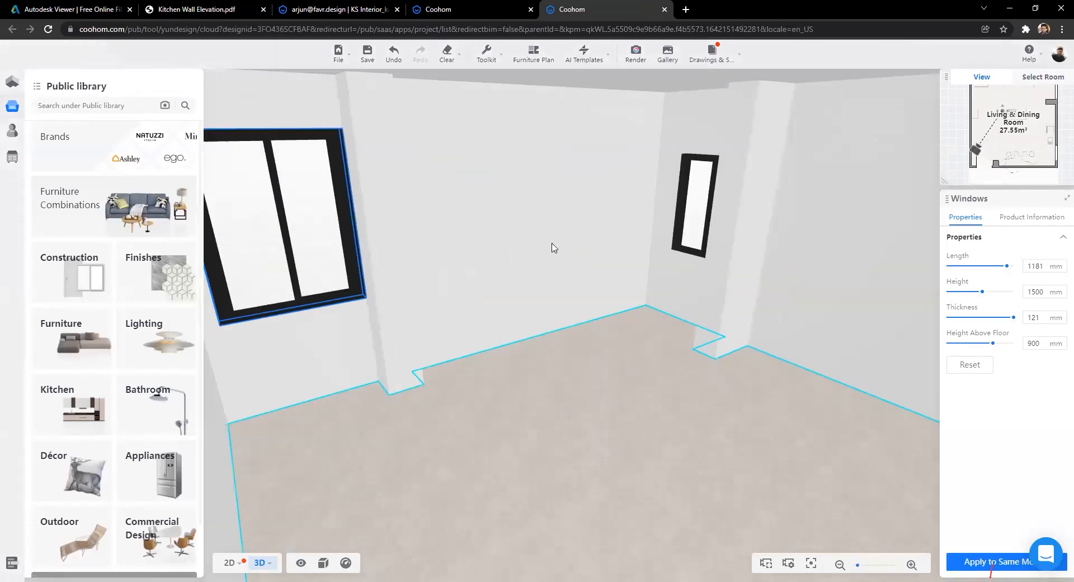
pyautogui.scroll(-3, 552, 247)
pyautogui.hotkey('ctrl', '2')
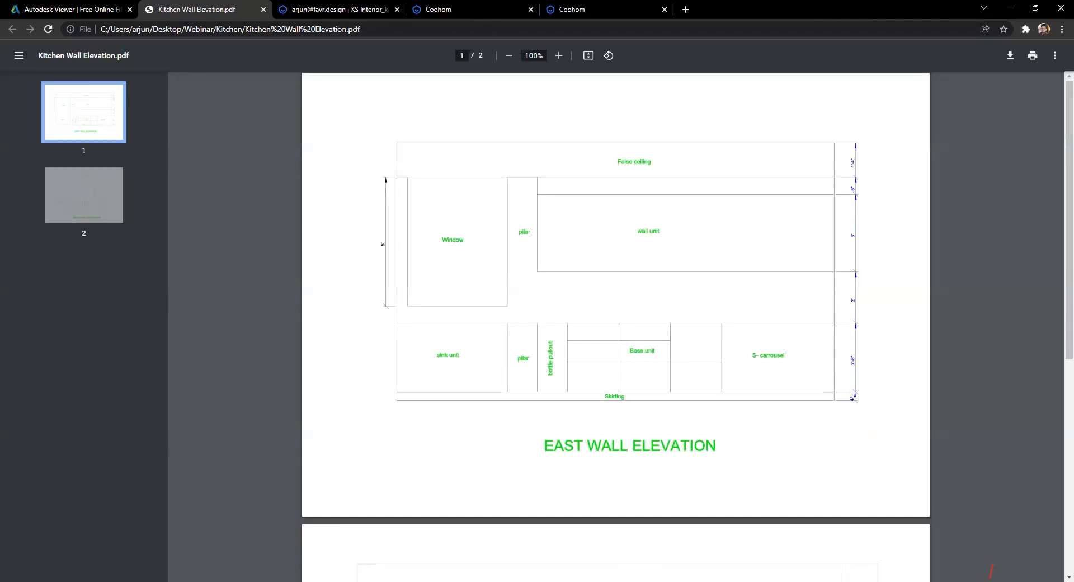
pyautogui.hotkey('ctrl', '3')
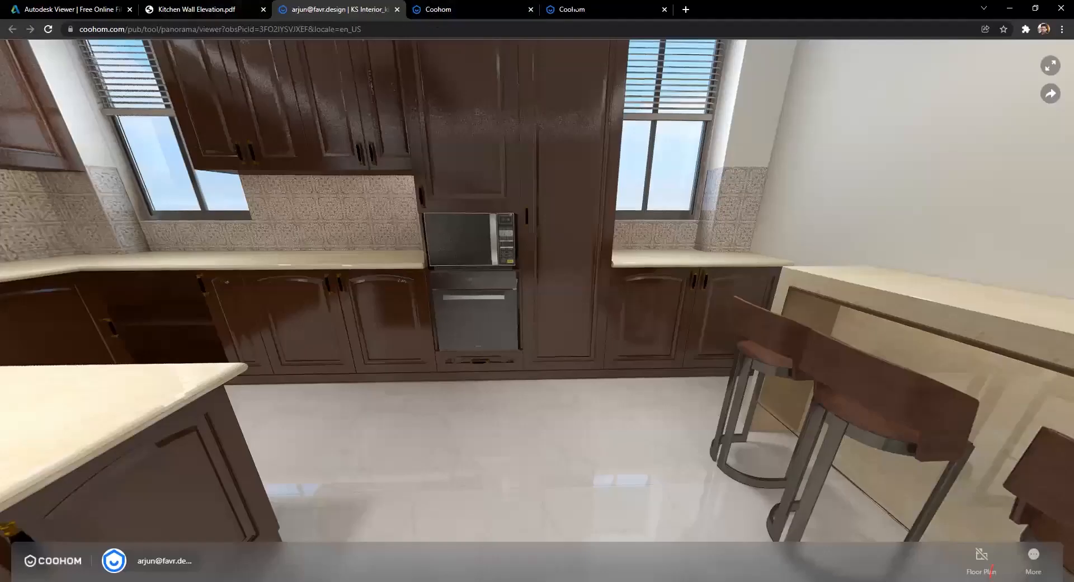
pyautogui.hotkey('ctrl', '4')
pyautogui.hotkey('ctrl', '5')
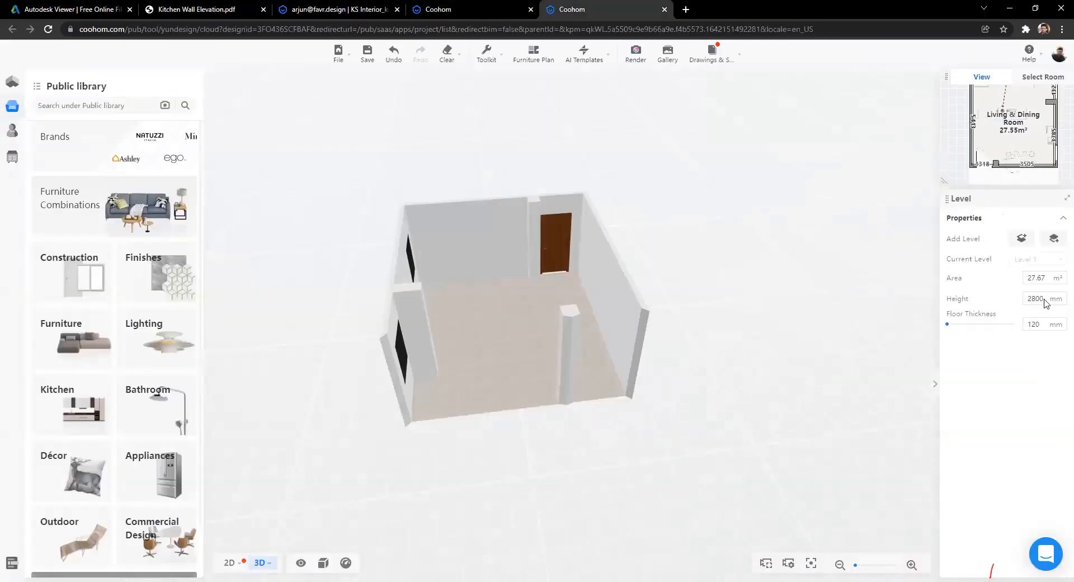
# Step: Set the level's height to 3100 mm
pyautogui.doubleClick(1044, 297)
pyautogui.write('3100')
pyautogui.press('Return')
pyautogui.scroll(3, 486, 433)
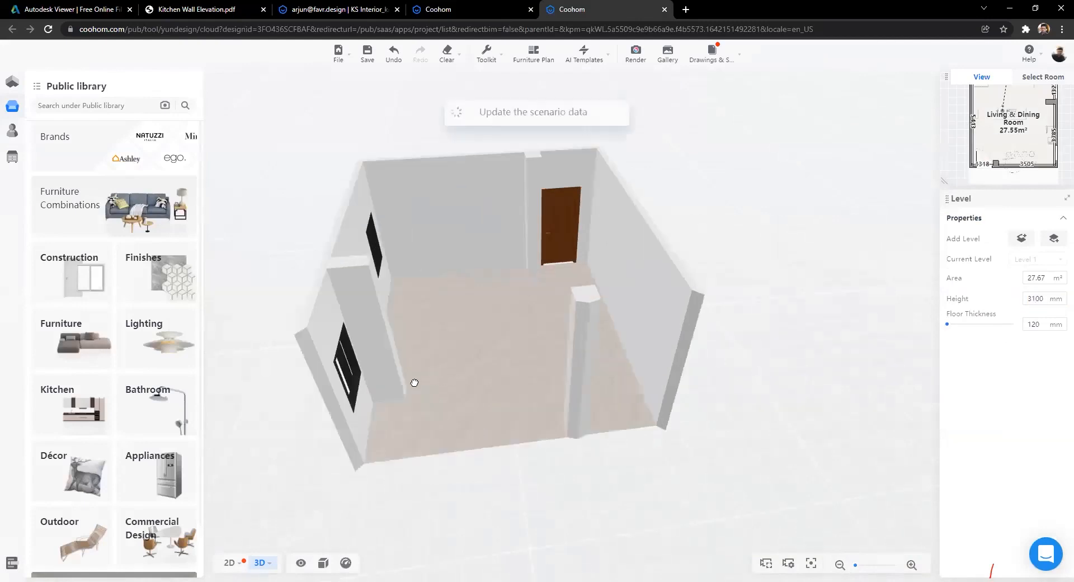
# Step: Set the height of the window between the room corner and the wall stub in the two-window wall to 1500 mm
pyautogui.scroll(2, 365, 380)
pyautogui.moveTo(589, 394); pyautogui.dragTo(447, 160)
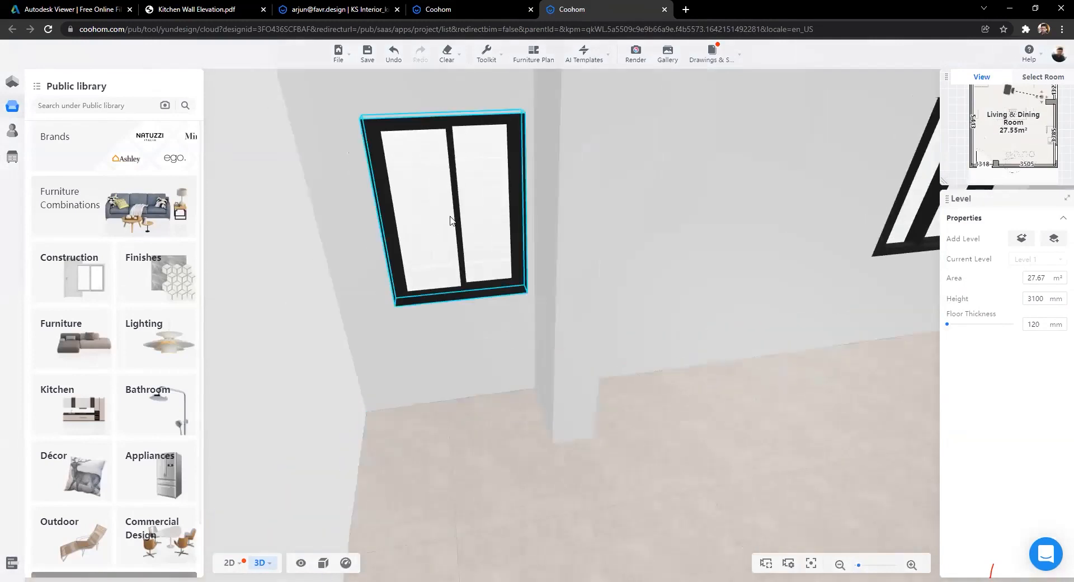
pyautogui.click(447, 160)
pyautogui.moveTo(712, 494); pyautogui.dragTo(680, 453)
pyautogui.moveTo(1032, 291); pyautogui.dragTo(1061, 291)
pyautogui.write('500')
pyautogui.press('Return')
# Step: Set the height of the 905 mm long window at the far end of the same wall to 1500 mm
pyautogui.moveTo(823, 292); pyautogui.dragTo(705, 286)
pyautogui.click(705, 229)
pyautogui.moveTo(1032, 291); pyautogui.dragTo(1057, 297)
pyautogui.press('Return')
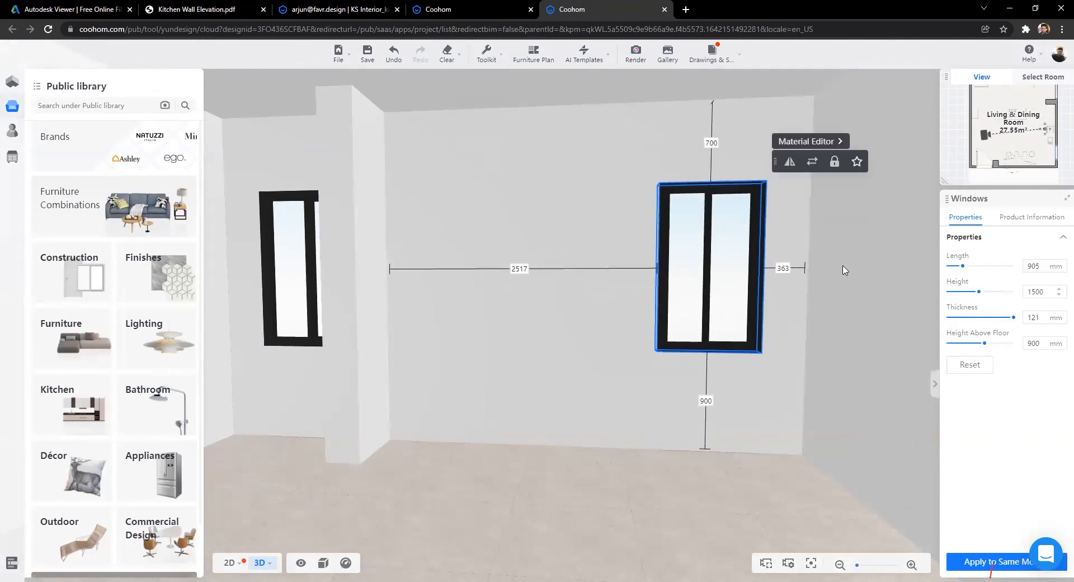
# Step: Inspect the room from several angles to examine the resized windows and the walls around the pillars
pyautogui.scroll(-4, 522, 404)
pyautogui.moveTo(523, 405); pyautogui.dragTo(565, 407, button='right')
pyautogui.moveTo(386, 414); pyautogui.dragTo(644, 428, button='right')
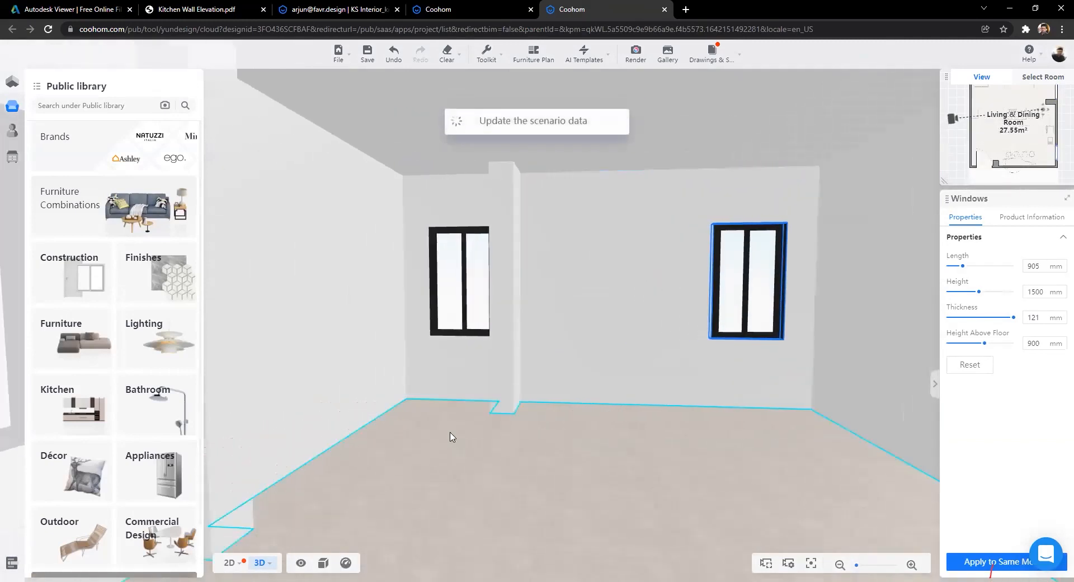
pyautogui.moveTo(470, 419); pyautogui.dragTo(659, 427)
pyautogui.moveTo(455, 437); pyautogui.dragTo(769, 199)
pyautogui.scroll(2, 585, 404)
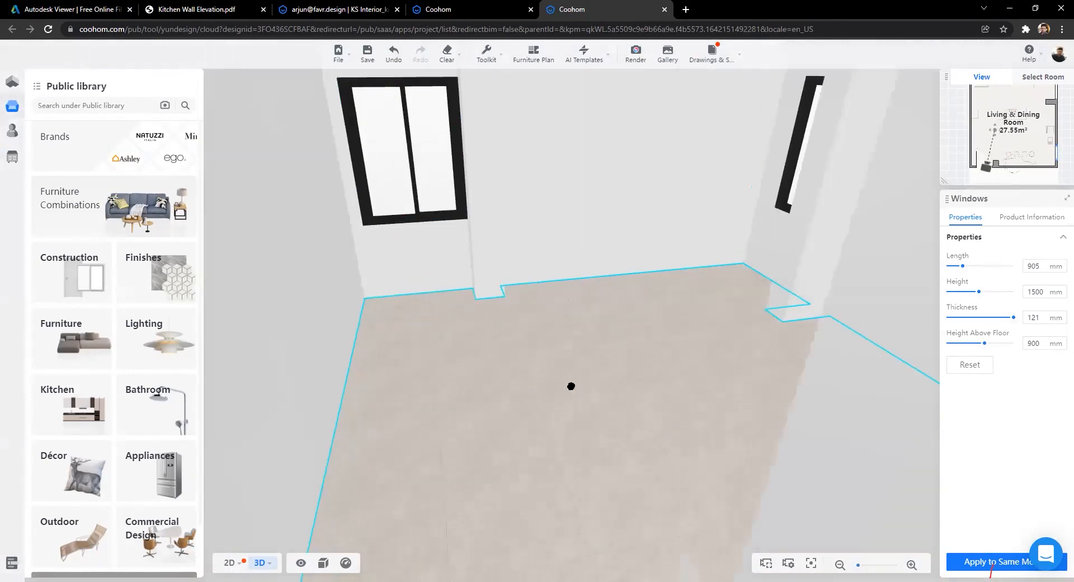
pyautogui.moveTo(576, 390); pyautogui.dragTo(540, 330)
pyautogui.scroll(2, 428, 200)
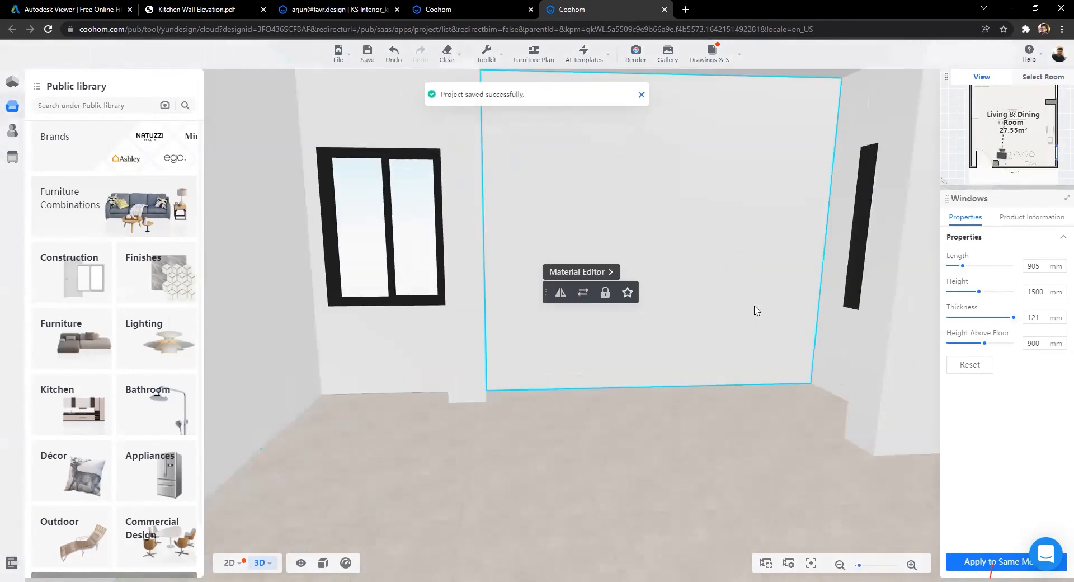
pyautogui.moveTo(590, 401); pyautogui.dragTo(414, 385)
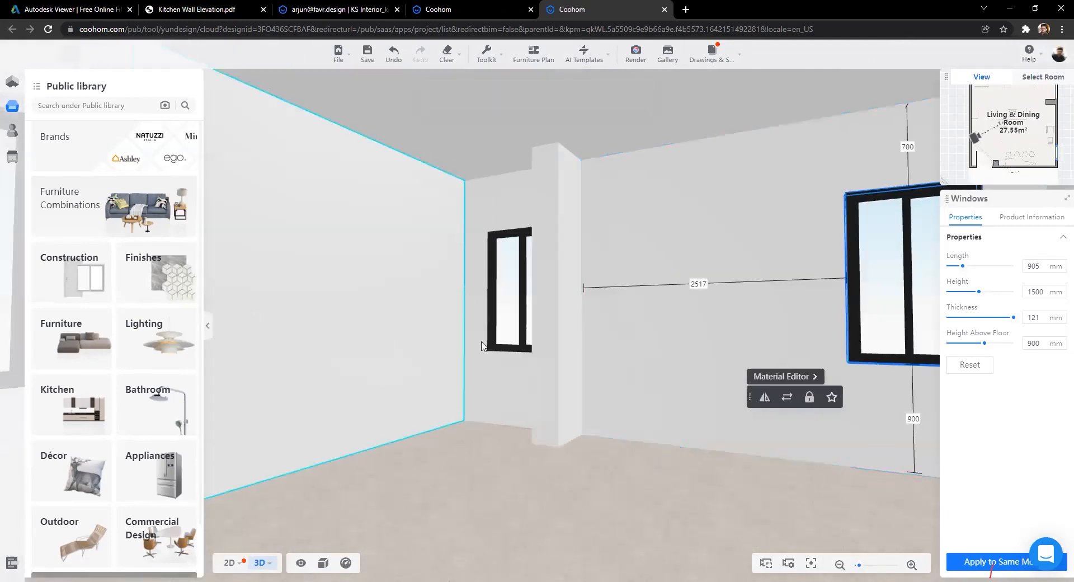
pyautogui.moveTo(546, 458); pyautogui.dragTo(582, 430)
pyautogui.moveTo(411, 436); pyautogui.dragTo(535, 328)
pyautogui.scroll(2, 493, 242)
pyautogui.scroll(-2, 540, 219)
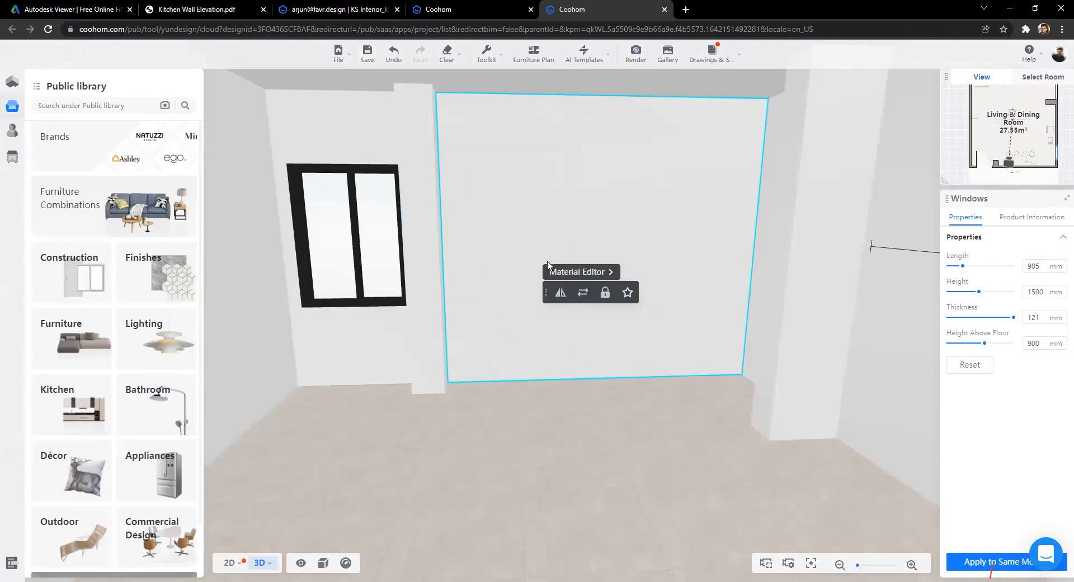
# Step: Open the plain wall section beside the sink window's pillar in the wall editor and add a horizontal guide 800 mm above its bottom edge
pyautogui.click(501, 226)
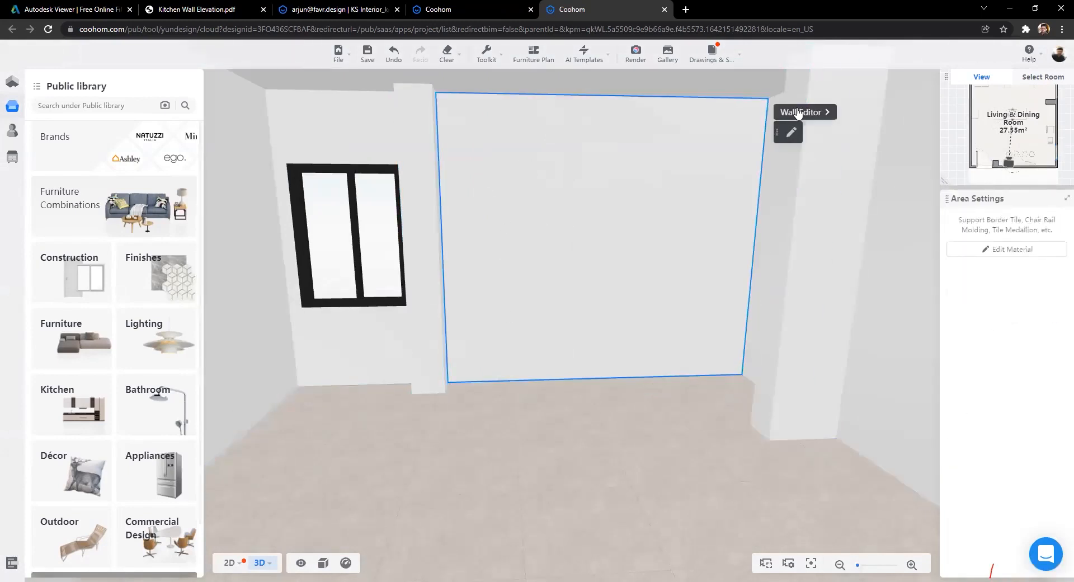
pyautogui.hotkey('ctrl', 's')
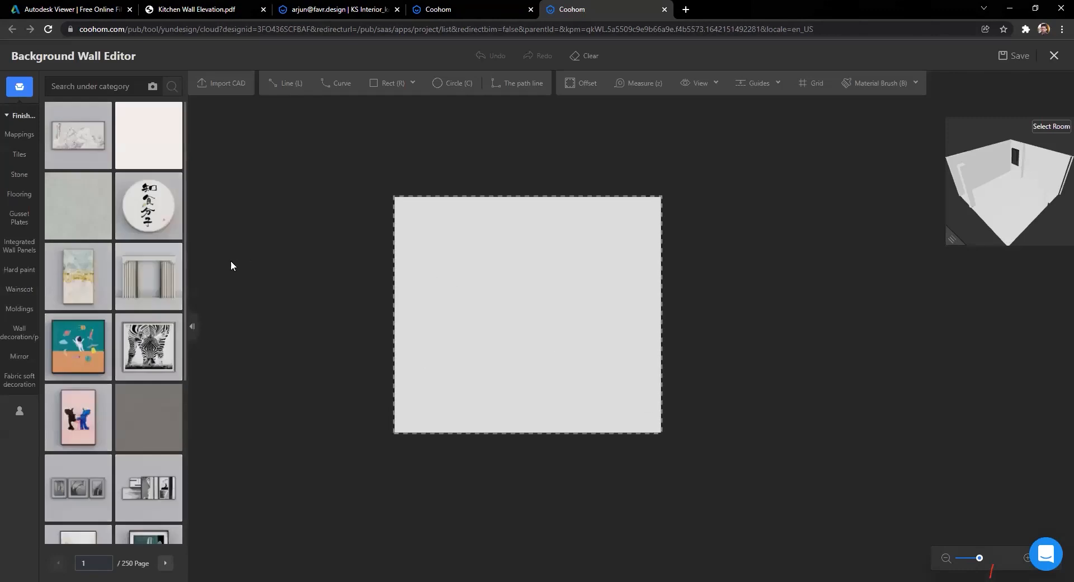
pyautogui.click(753, 81)
pyautogui.moveTo(551, 467); pyautogui.dragTo(607, 412)
pyautogui.write('800')
pyautogui.press('Return')
# Step: Add a second horizontal guide 1600 mm above the wall's bottom edge
pyautogui.click(613, 470)
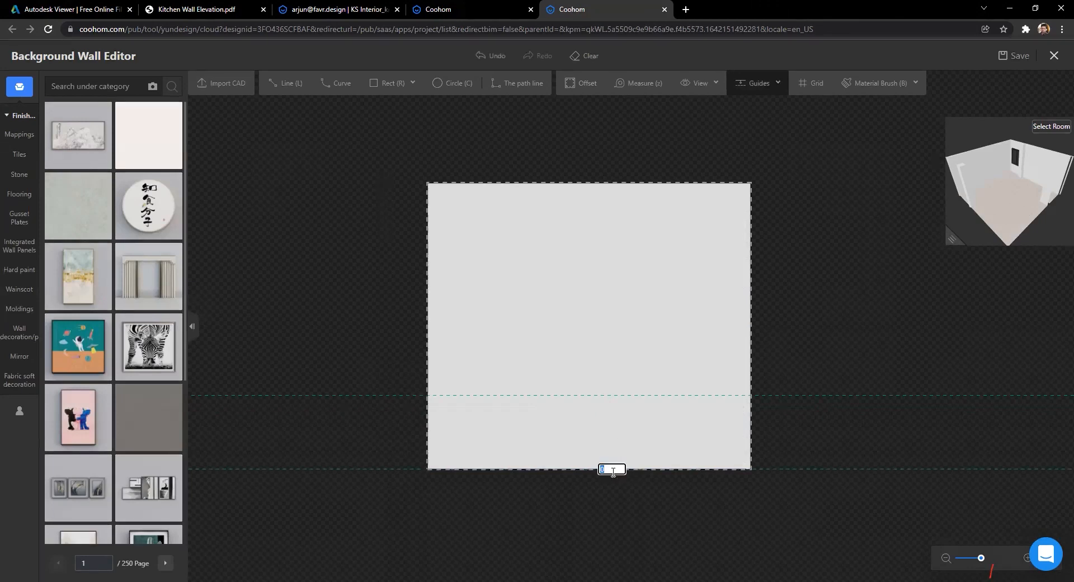
pyautogui.moveTo(731, 483); pyautogui.dragTo(688, 304)
pyautogui.write('1600')
pyautogui.press('Return')
# Step: Draw horizontal lines across the full width of the wall along both guides, dividing it into three bands
pyautogui.click(274, 85)
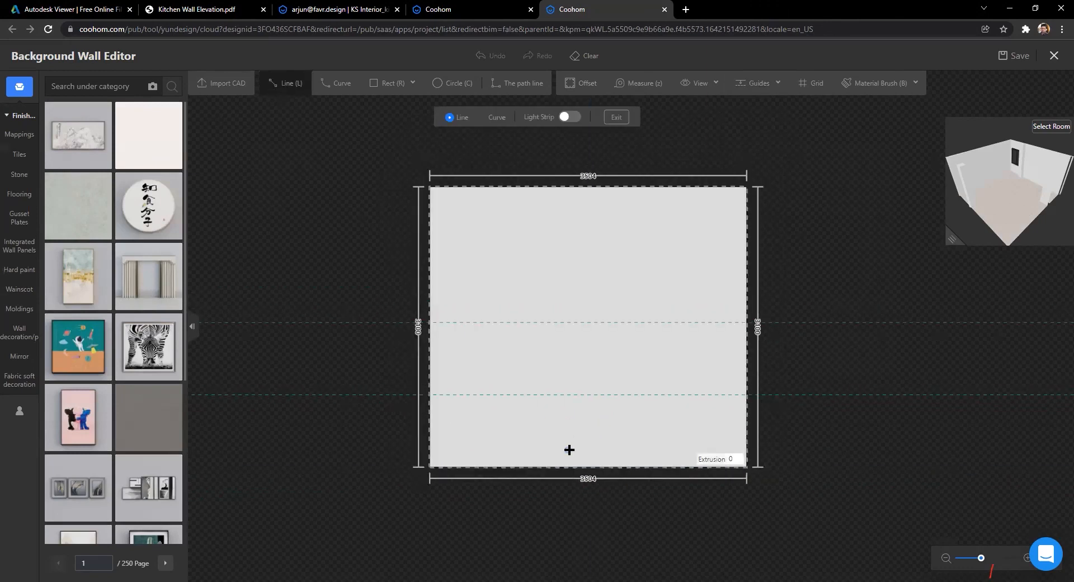
pyautogui.press('Escape')
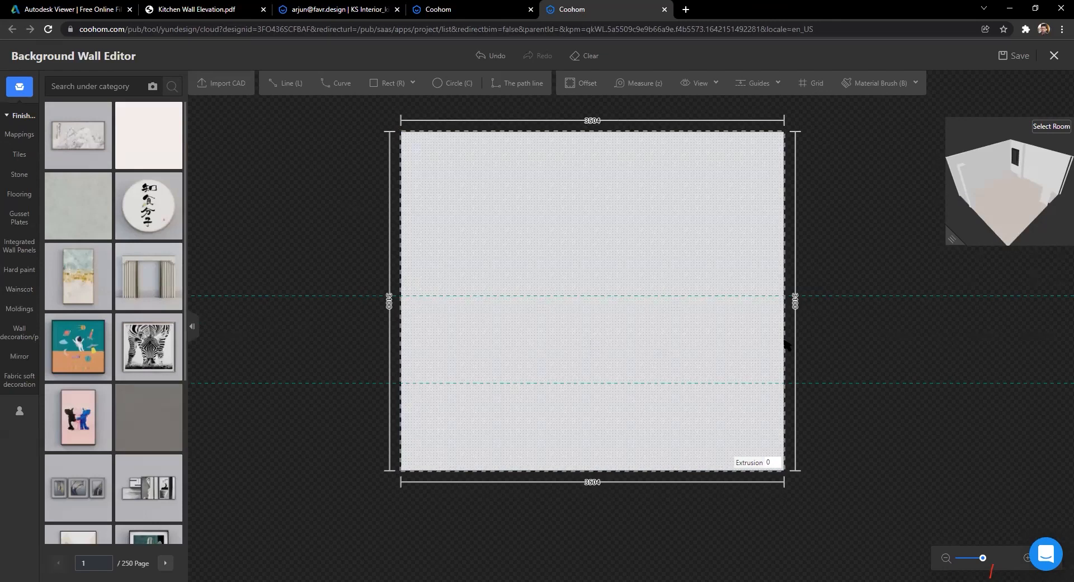
pyautogui.click(274, 84)
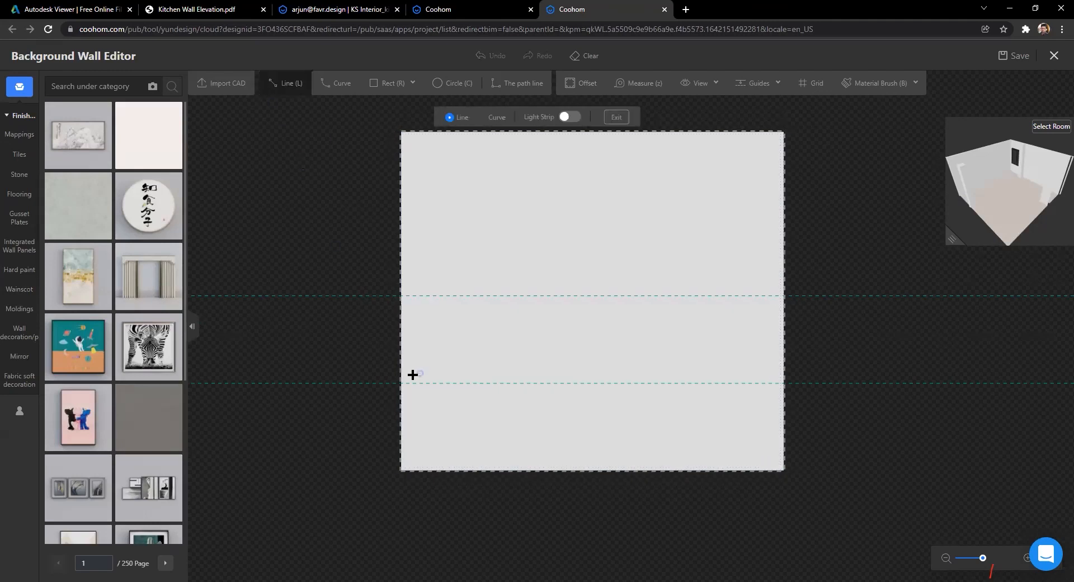
pyautogui.click(397, 381)
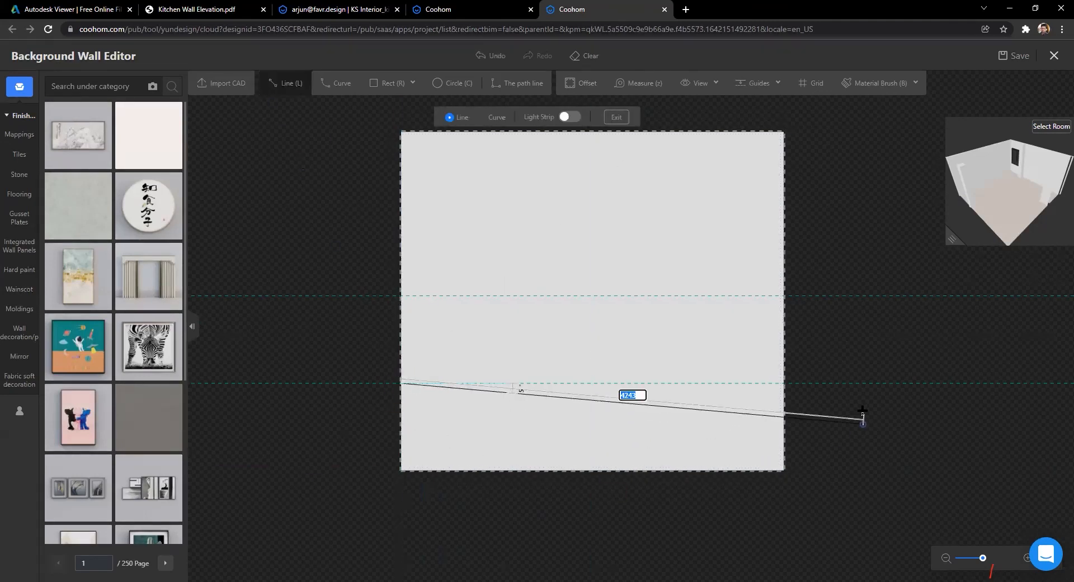
pyautogui.click(835, 383)
pyautogui.press('Escape')
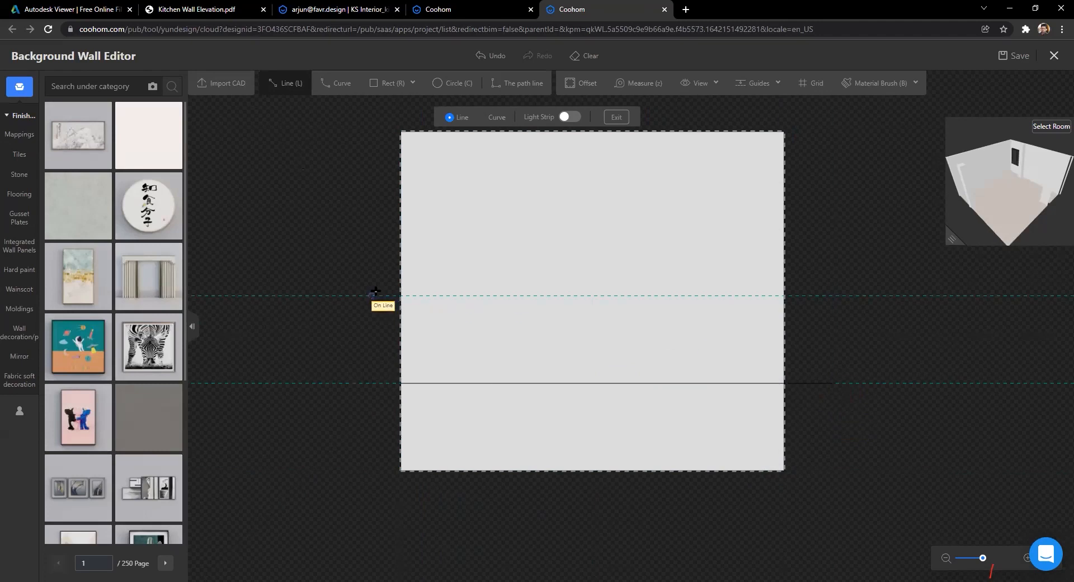
pyautogui.click(401, 295)
pyautogui.click(827, 296)
pyautogui.press('Escape')
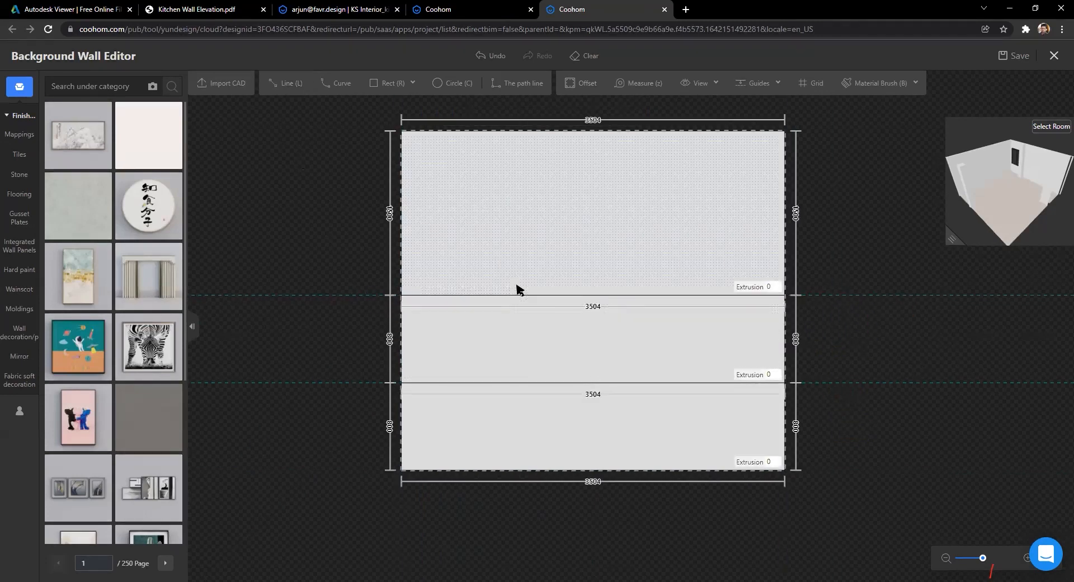
# Step: Browse the favourite materials and the public Tiles category for a backsplash finish
pyautogui.scroll(2, 575, 387)
pyautogui.scroll(-2, 479, 424)
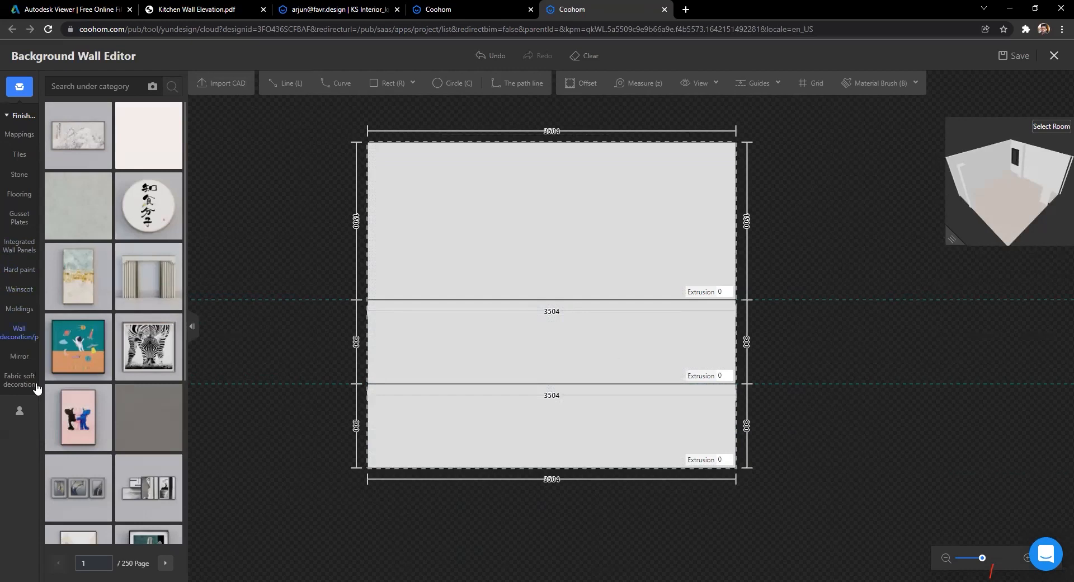
pyautogui.click(19, 411)
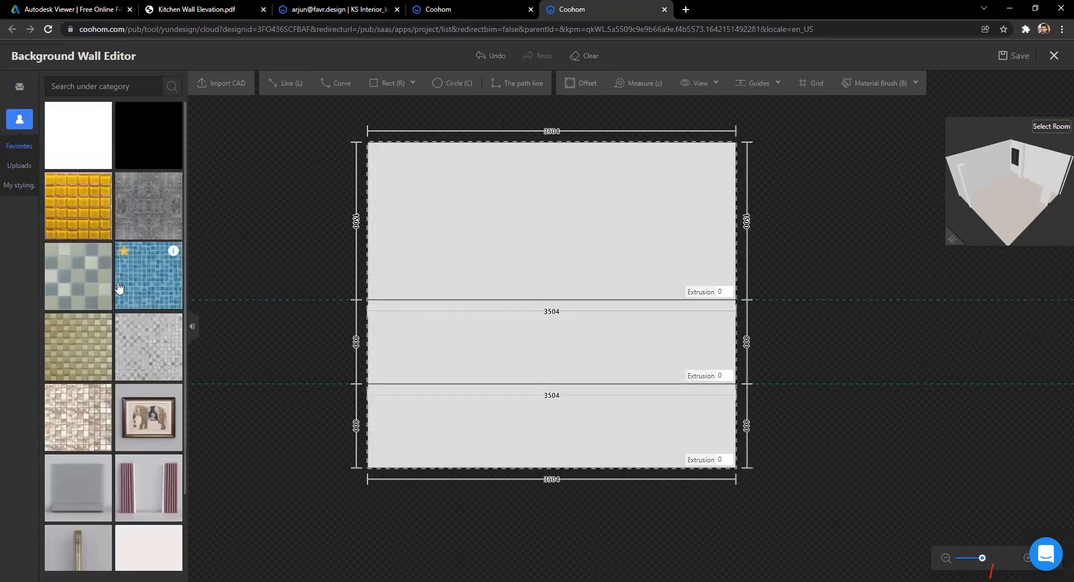
pyautogui.scroll(-3, 119, 291)
pyautogui.scroll(3, 47, 228)
pyautogui.click(20, 87)
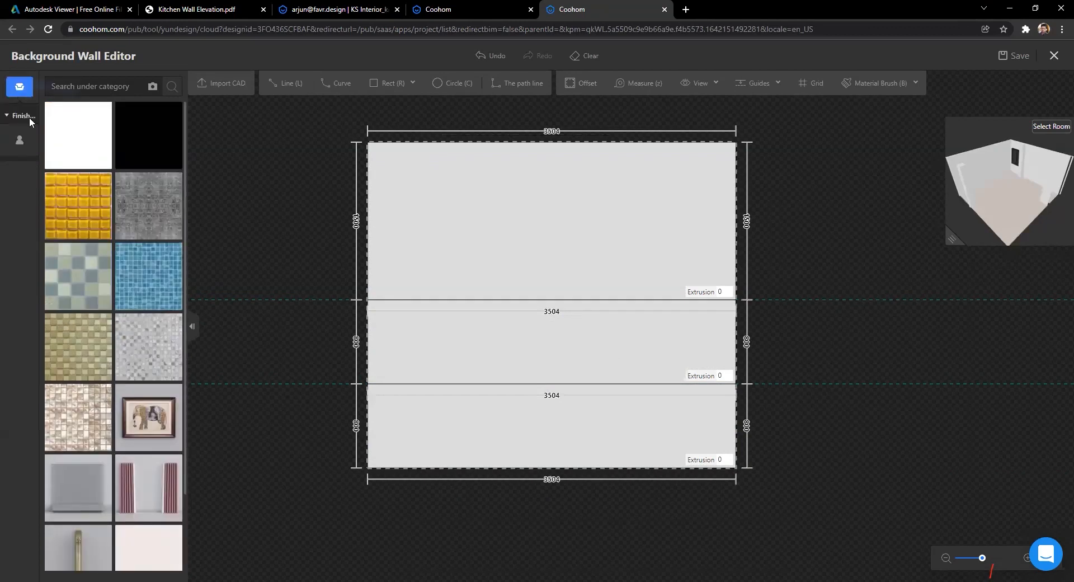
pyautogui.moveTo(21, 155)
pyautogui.click(135, 170)
pyautogui.scroll(-10, 110, 369)
pyautogui.scroll(-5, 109, 377)
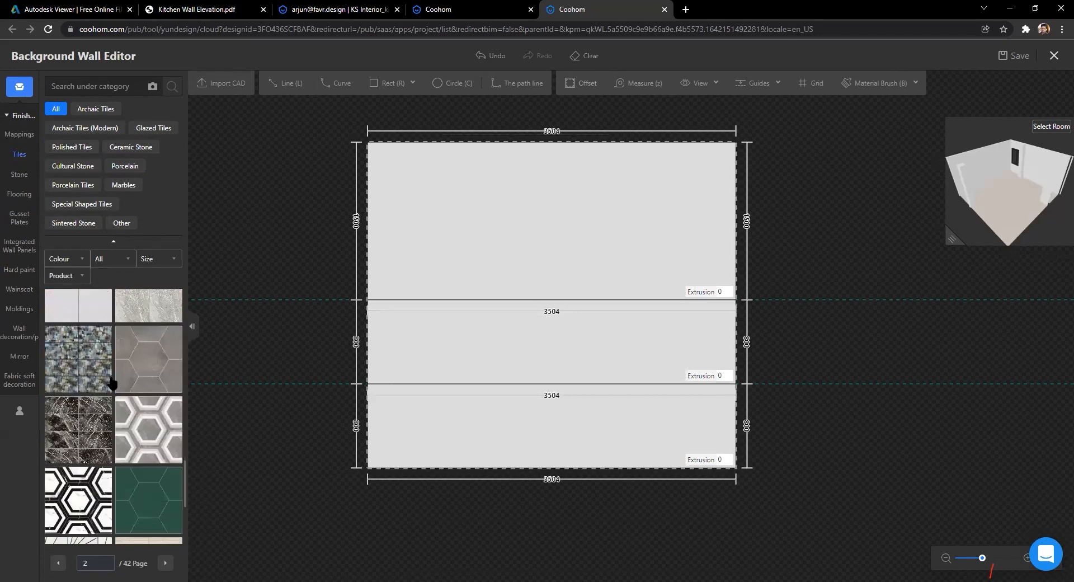
pyautogui.scroll(3, 159, 332)
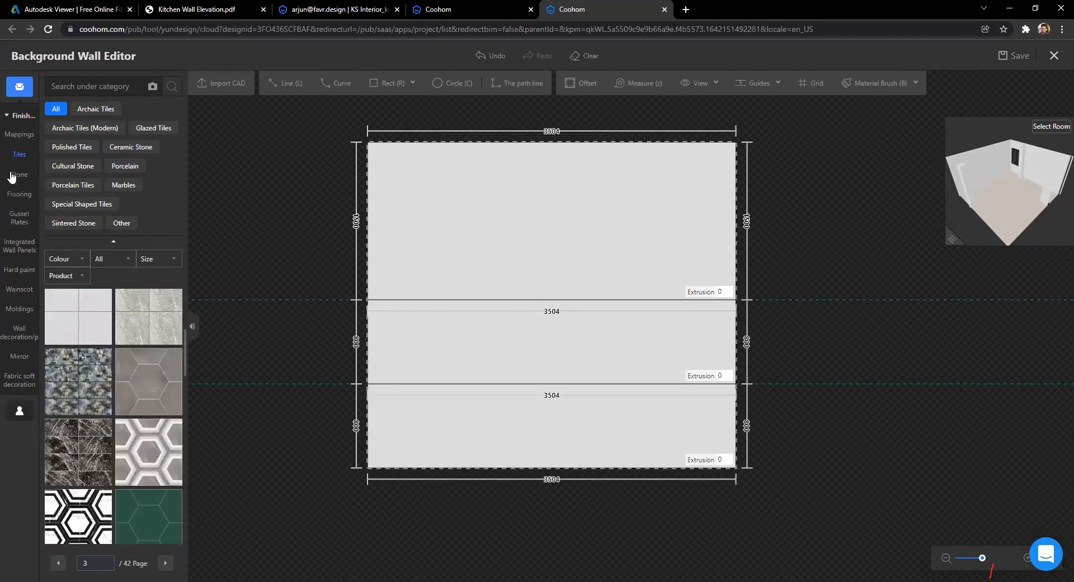
# Step: Apply the uploaded patterned tile to the wall's middle band
pyautogui.click(19, 411)
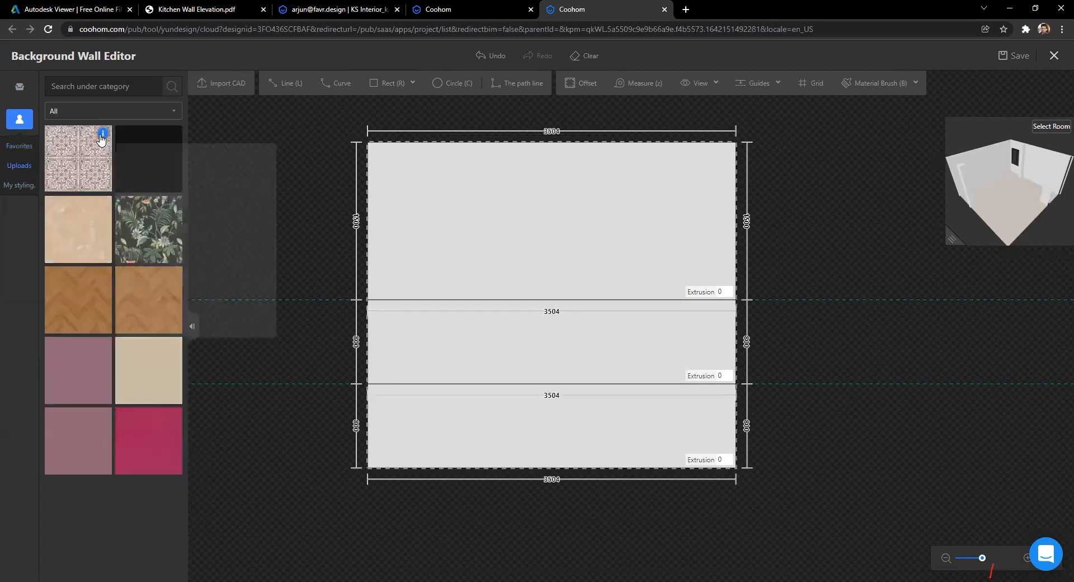
pyautogui.click(76, 166)
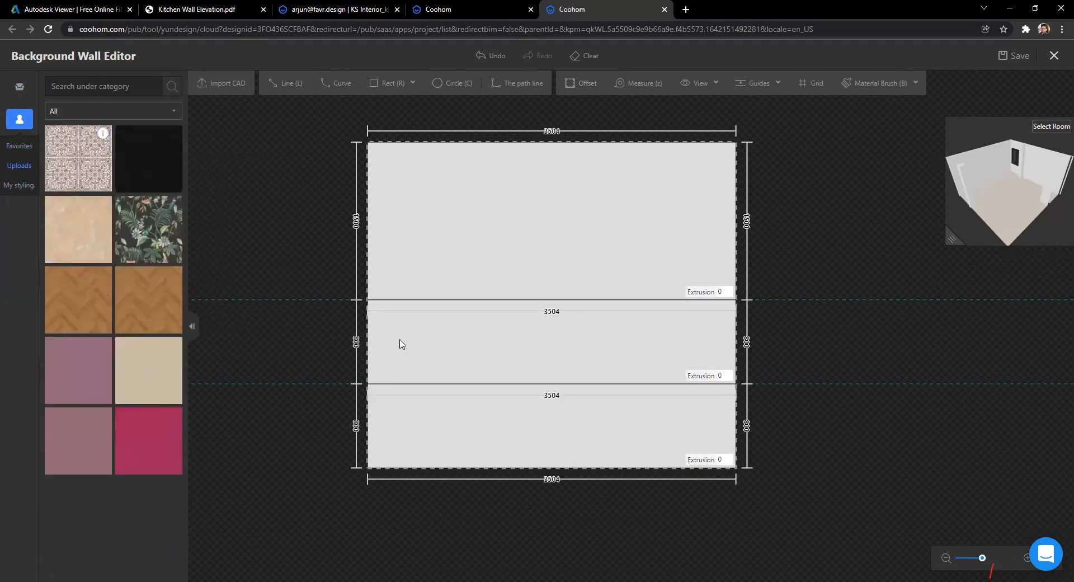
pyautogui.click(515, 373)
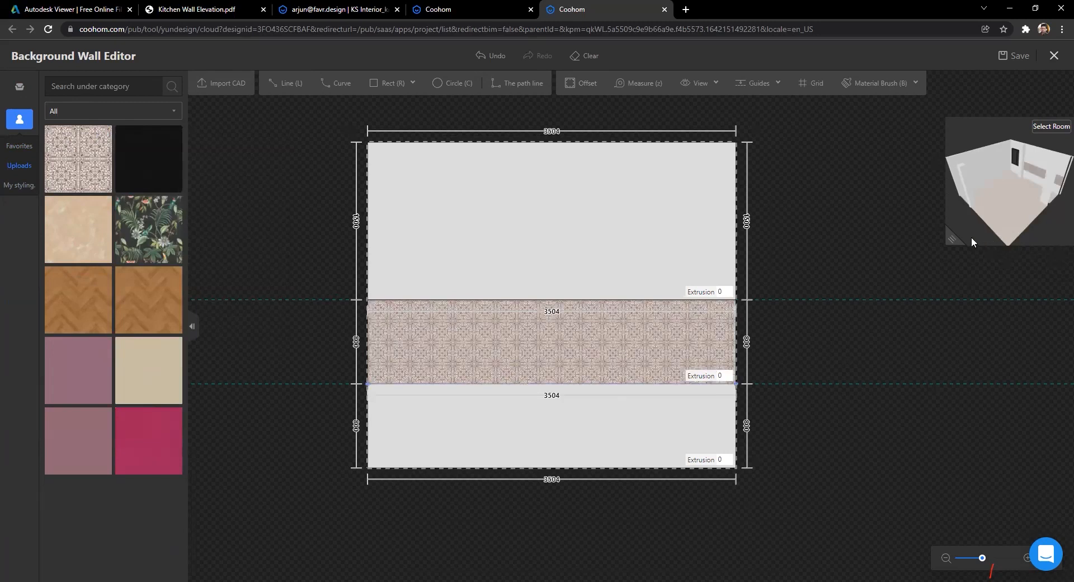
# Step: Open the 3785 mm wide window wall and add horizontal guides 800 mm and 1600 mm above its bottom edge
pyautogui.scroll(1, 972, 242)
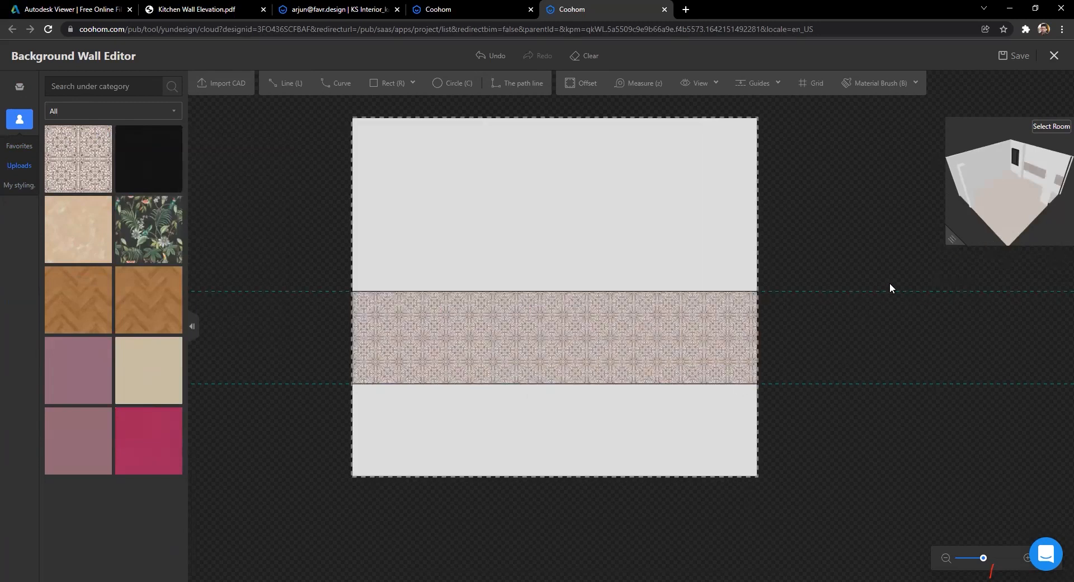
pyautogui.scroll(1, 909, 237)
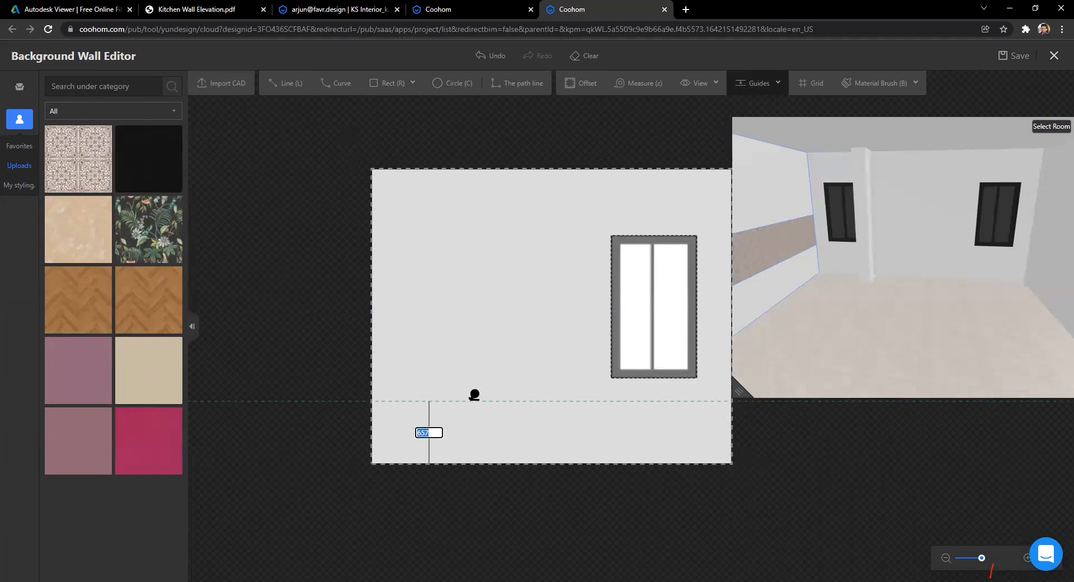
pyautogui.press('Return')
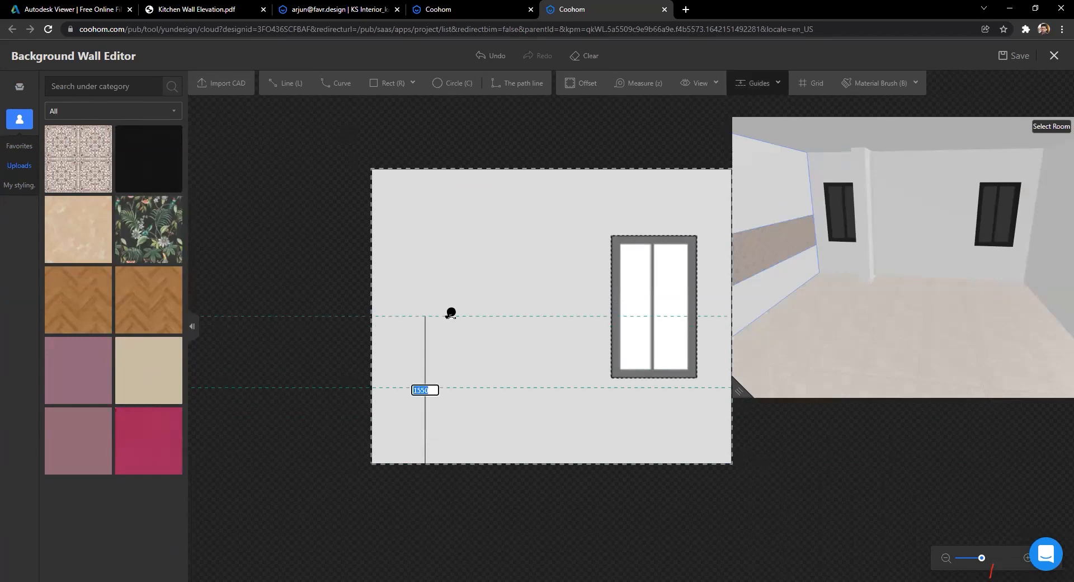
pyautogui.press('Return')
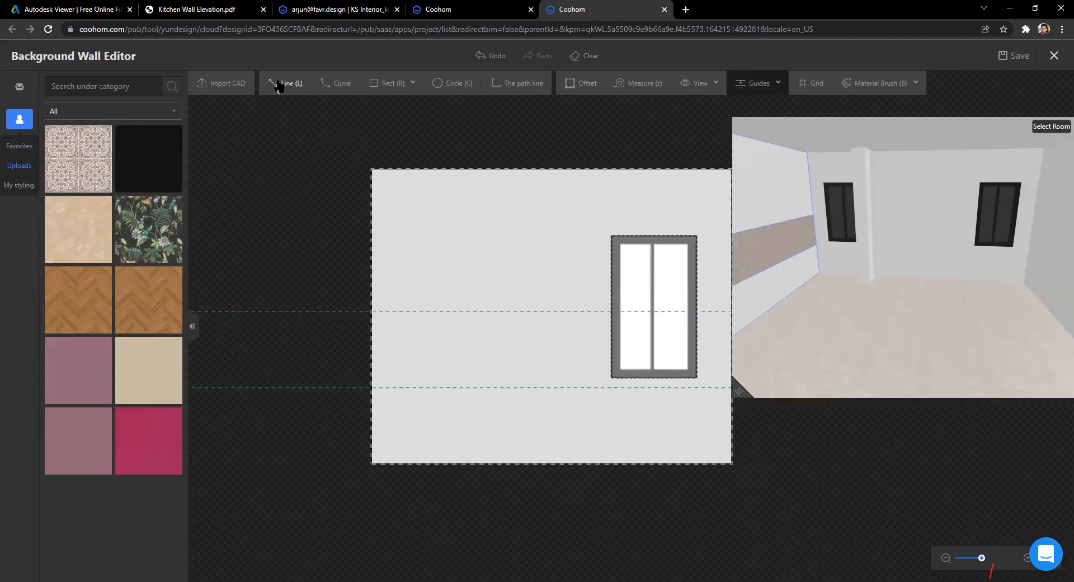
# Step: Draw horizontal lines across the 3785 mm wide wall along both guides and apply the uploaded patterned tile to its middle band
pyautogui.click(286, 83)
pyautogui.click(371, 388)
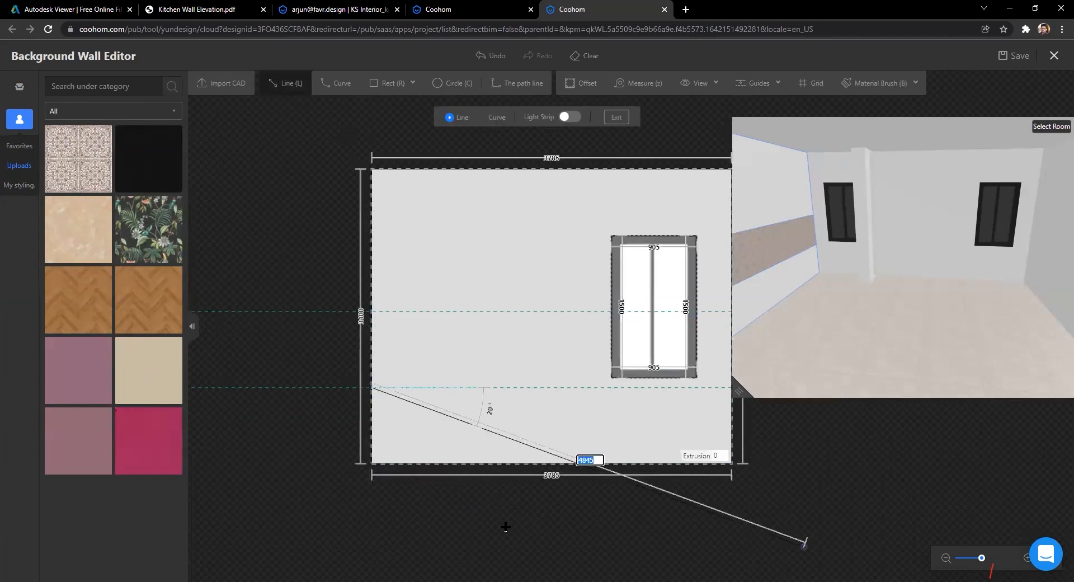
pyautogui.click(652, 341)
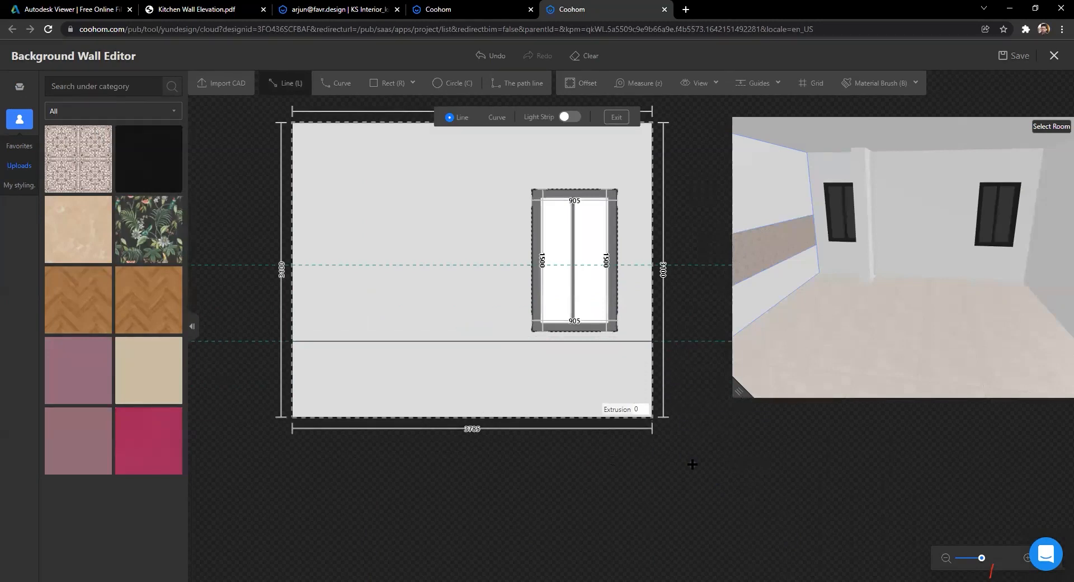
pyautogui.press('Escape')
pyautogui.click(278, 83)
pyautogui.click(295, 264)
pyautogui.click(689, 267)
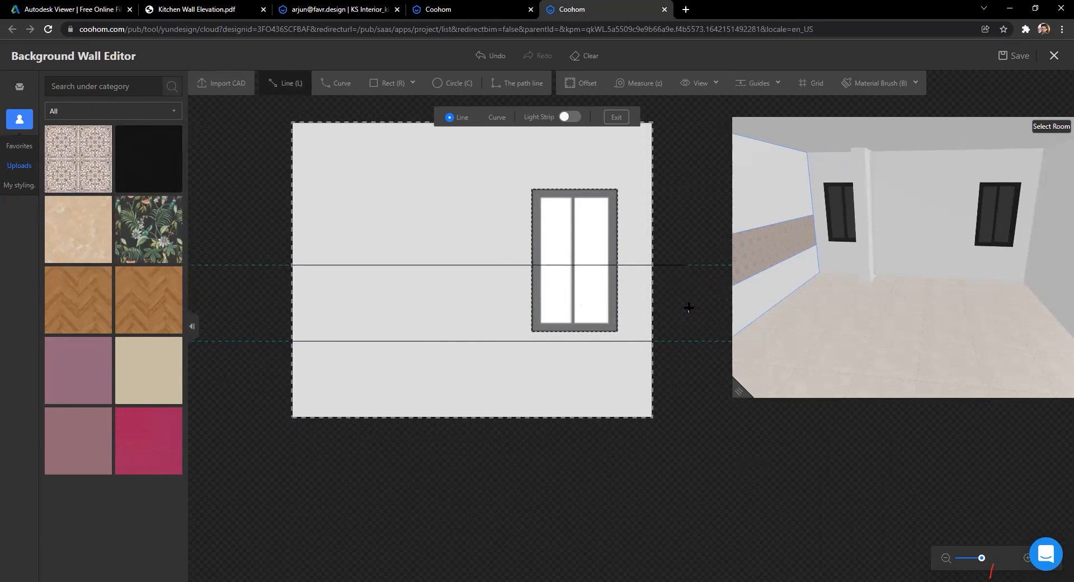
pyautogui.press('Escape')
pyautogui.moveTo(83, 162); pyautogui.dragTo(370, 326)
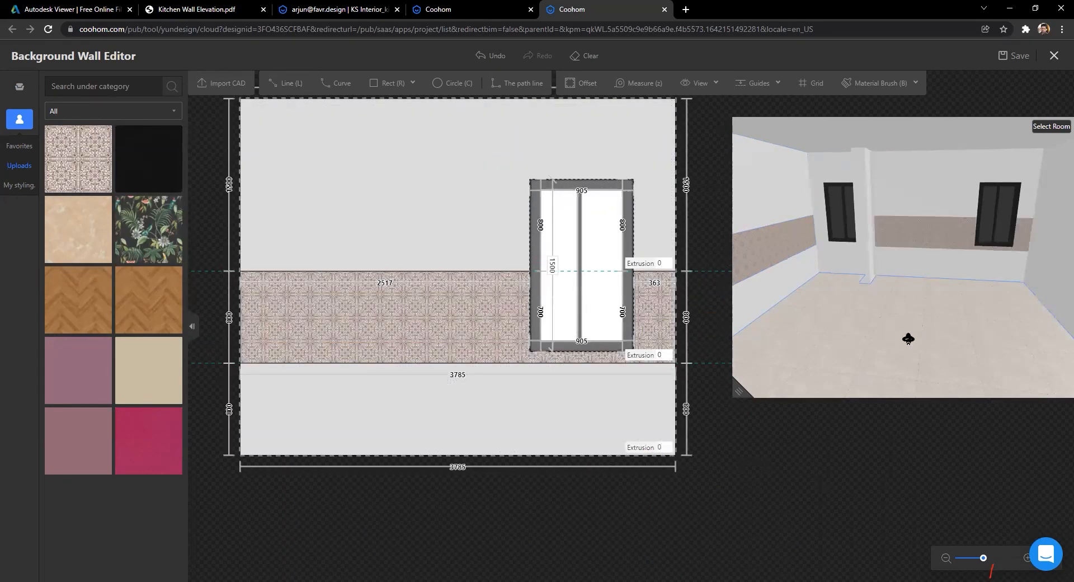
# Step: Select the narrow window wall beside the pillar and add horizontal guides 800 mm and 1600 mm above its bottom edge
pyautogui.scroll(-4, 840, 317)
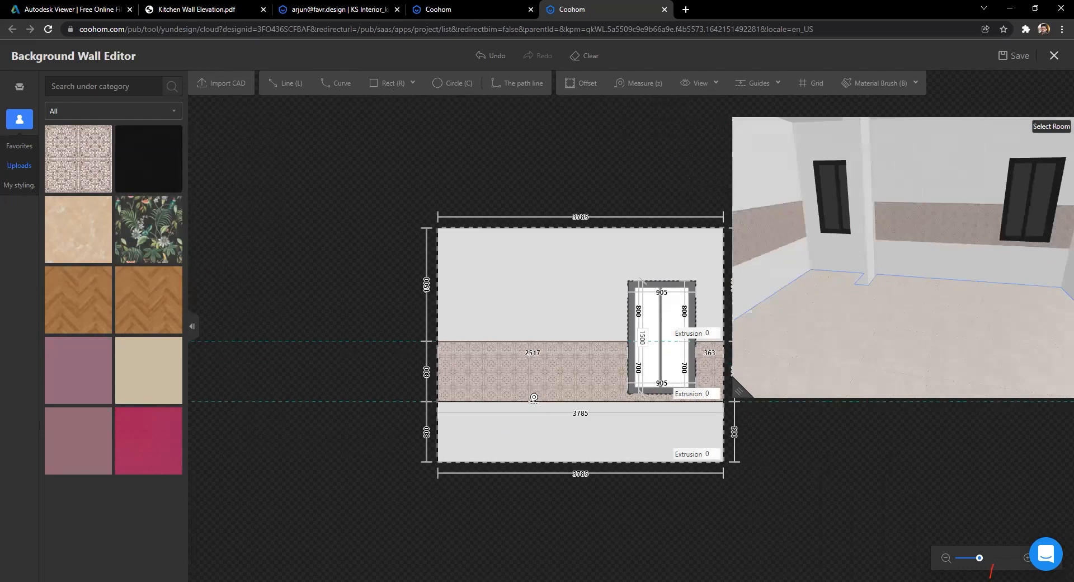
pyautogui.click(832, 251)
pyautogui.click(509, 443)
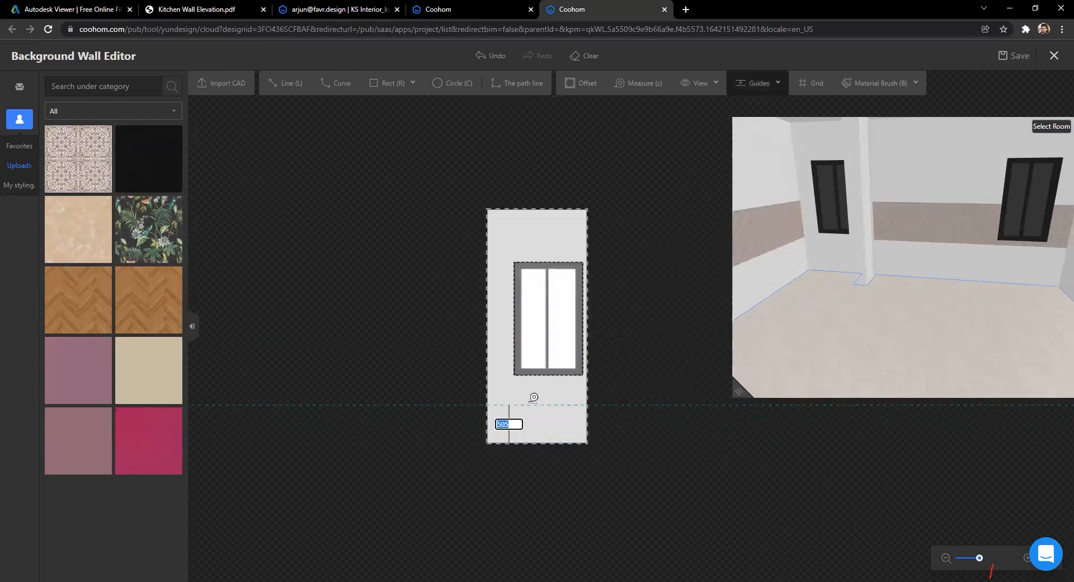
pyautogui.click(505, 441)
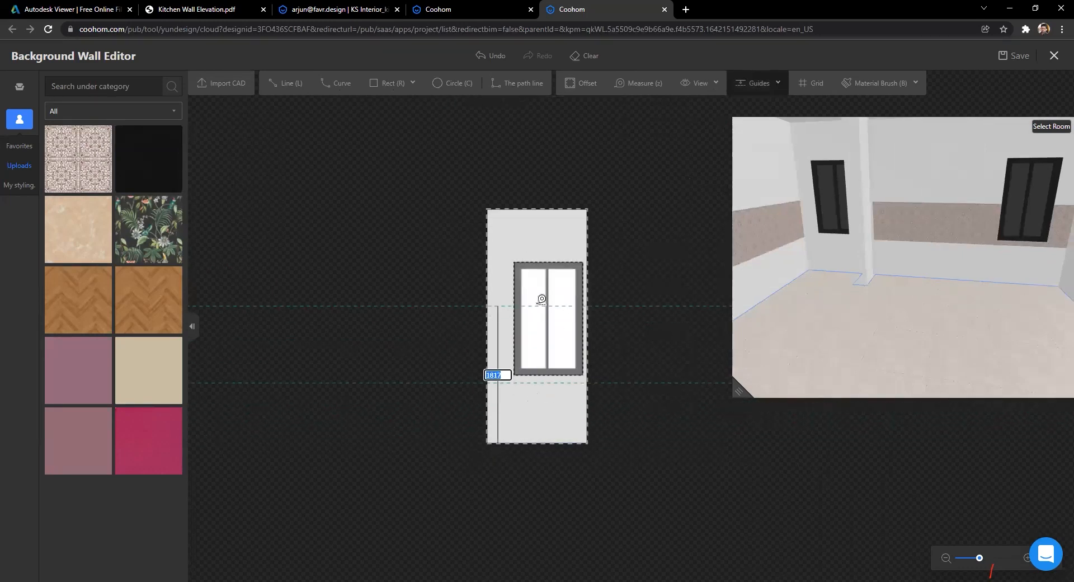
pyautogui.write('1600')
pyautogui.press('Return')
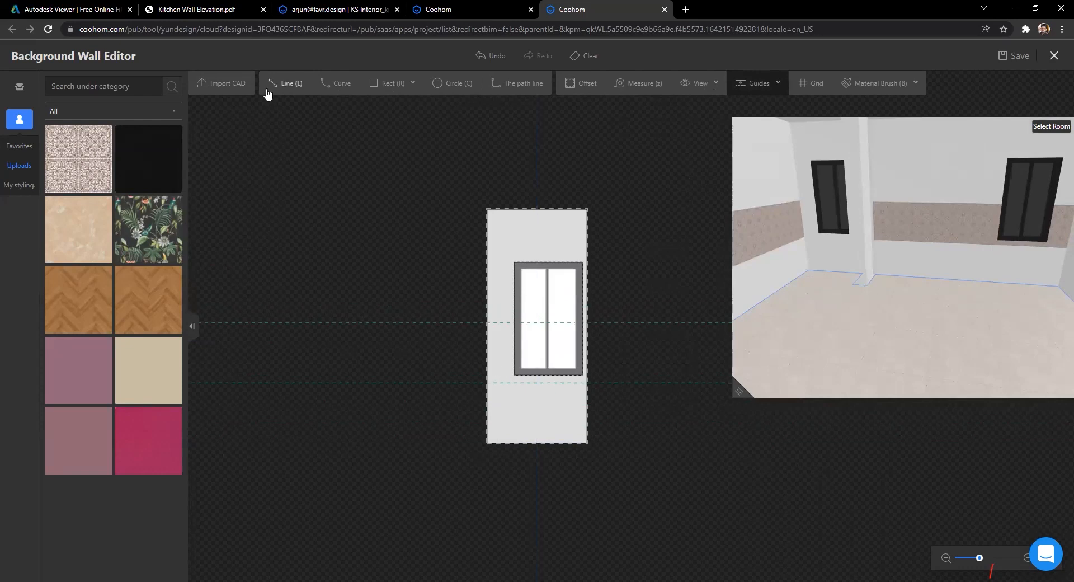
# Step: Divide the 1323 mm wide window wall with horizontal lines along both guides and apply the patterned tile to the middle band
pyautogui.click(282, 83)
pyautogui.click(488, 383)
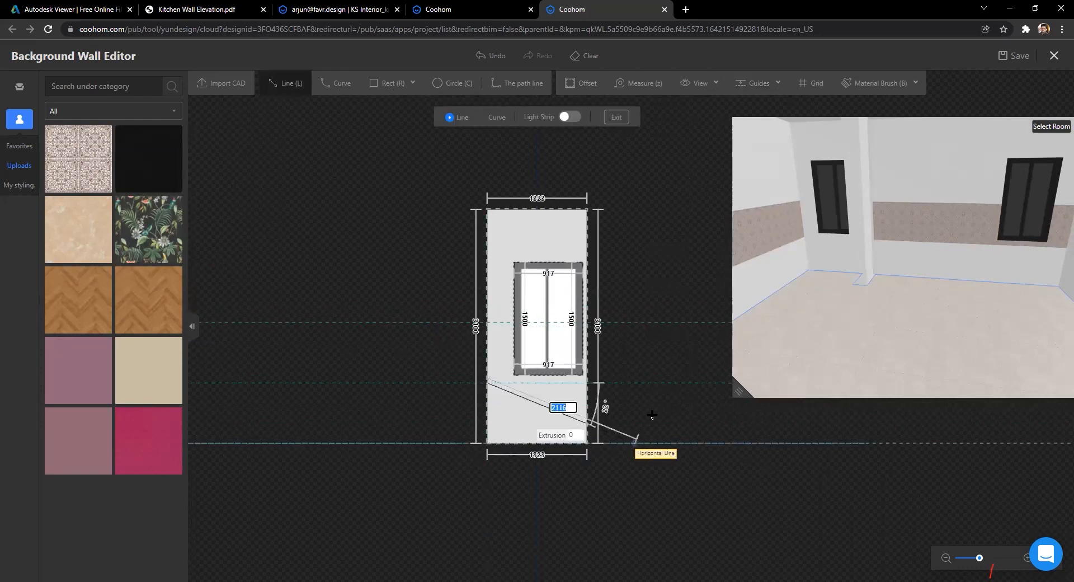
pyautogui.click(651, 383)
pyautogui.rightClick(645, 429)
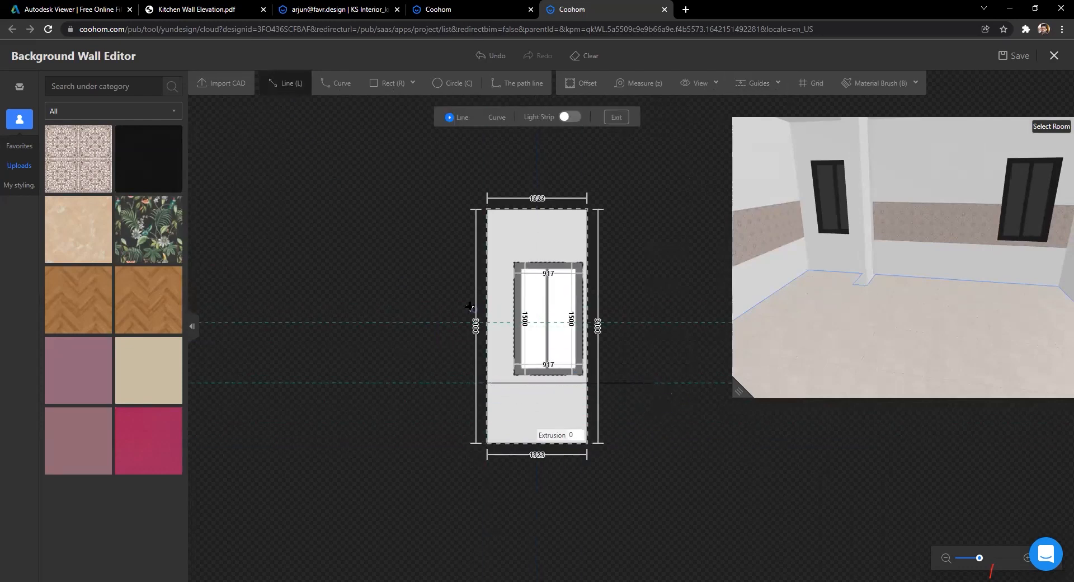
pyautogui.click(484, 319)
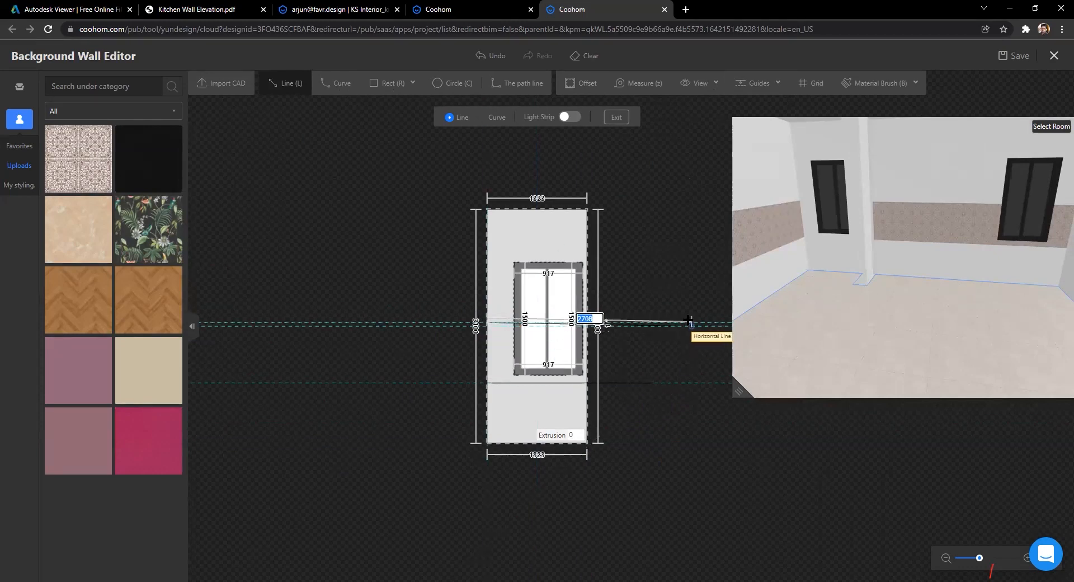
pyautogui.click(670, 321)
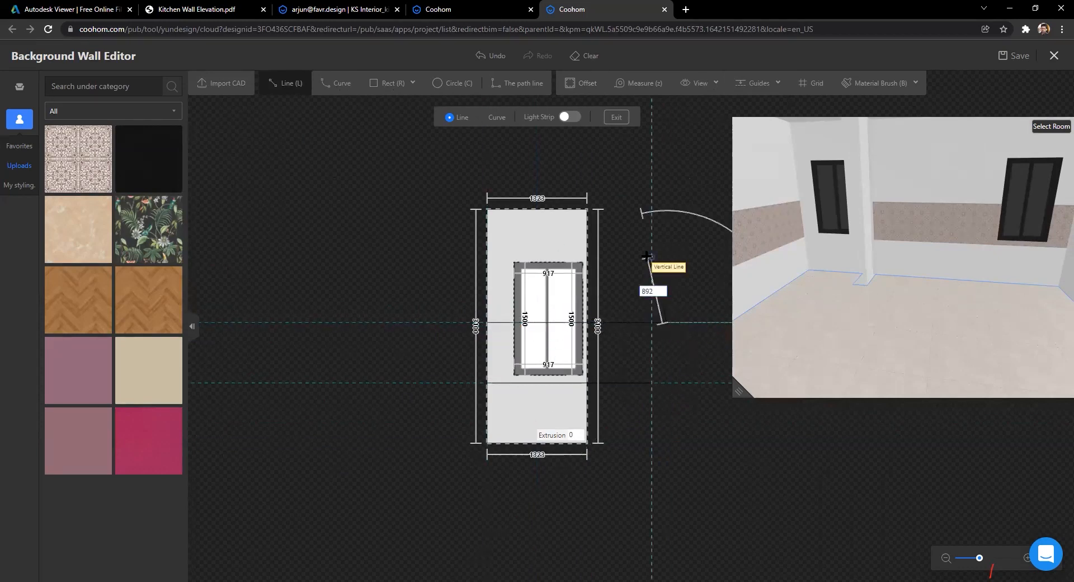
pyautogui.rightClick(595, 249)
pyautogui.click(92, 176)
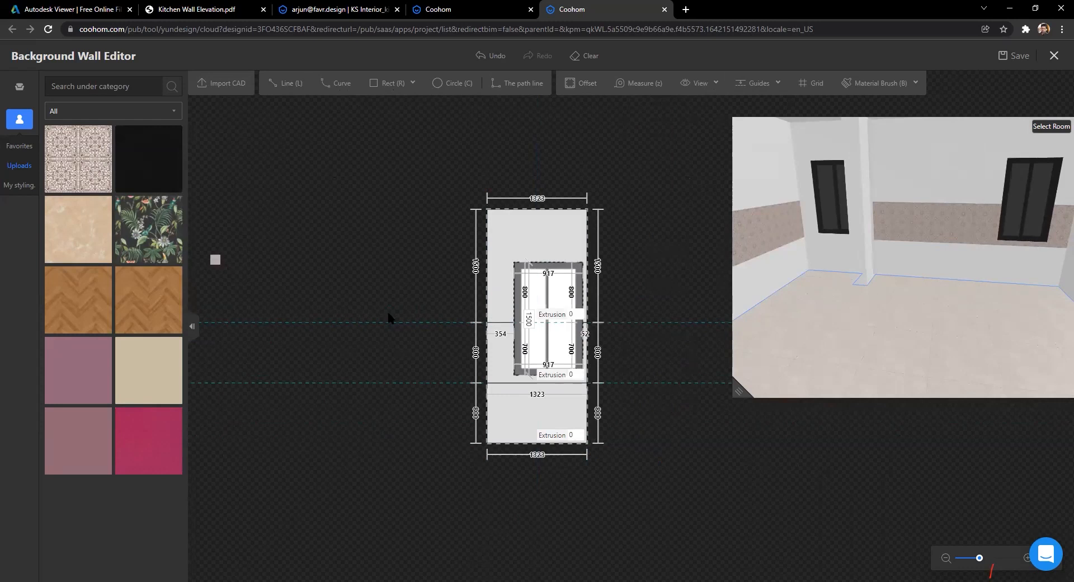
pyautogui.click(497, 347)
# Step: Open the 1308 mm wide window wall and set up horizontal guides 800 mm and 1600 mm above its bottom edge
pyautogui.moveTo(765, 280); pyautogui.dragTo(779, 323)
pyautogui.moveTo(942, 369); pyautogui.dragTo(844, 341)
pyautogui.moveTo(844, 299); pyautogui.dragTo(131, 174)
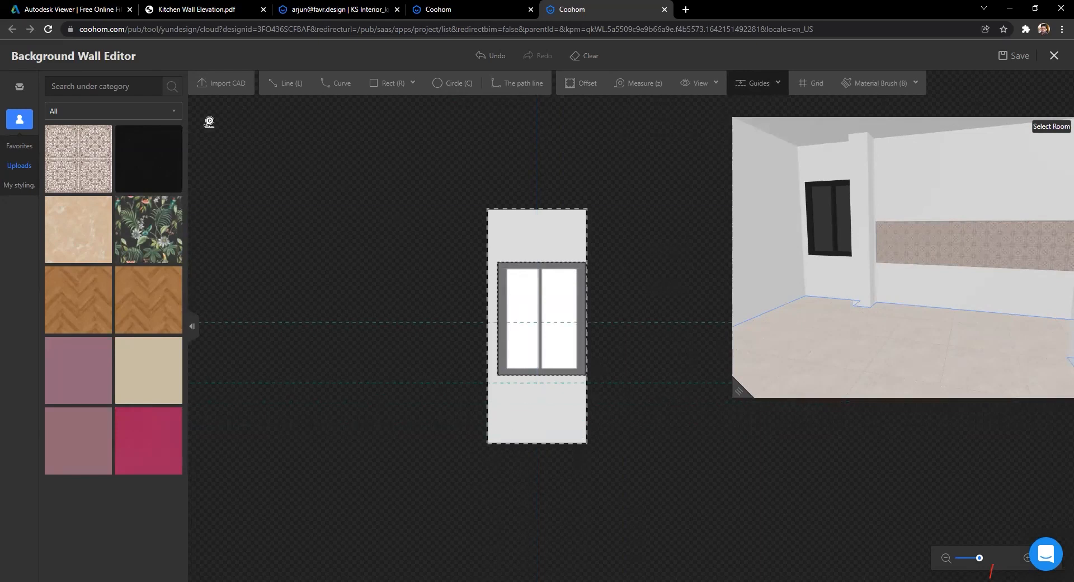
# Step: Draw lines along both guides of the 1308 mm wide wall and apply the patterned tile to the band around the window
pyautogui.click(270, 83)
pyautogui.click(488, 378)
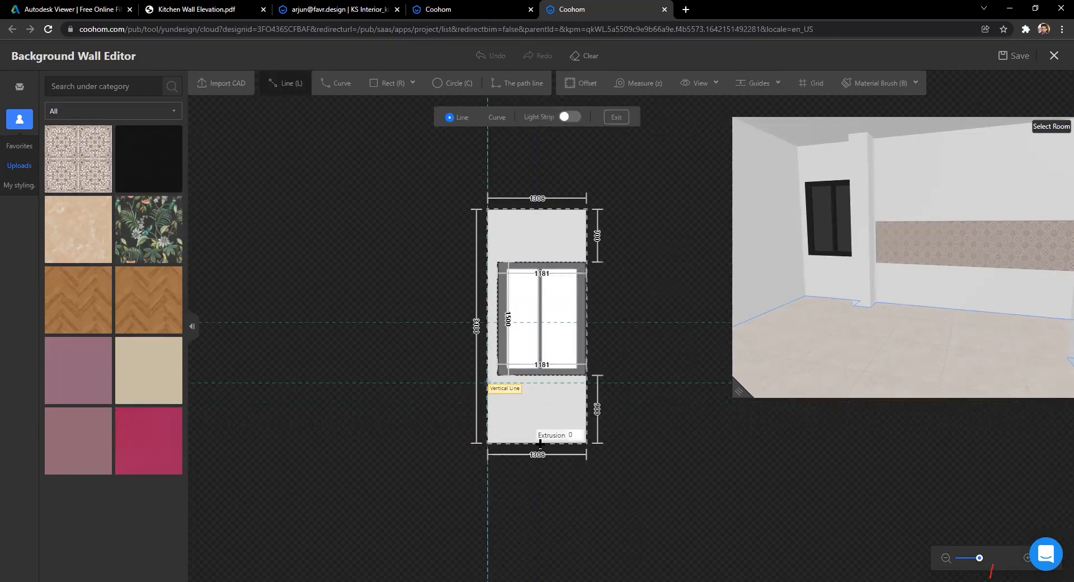
pyautogui.click(672, 382)
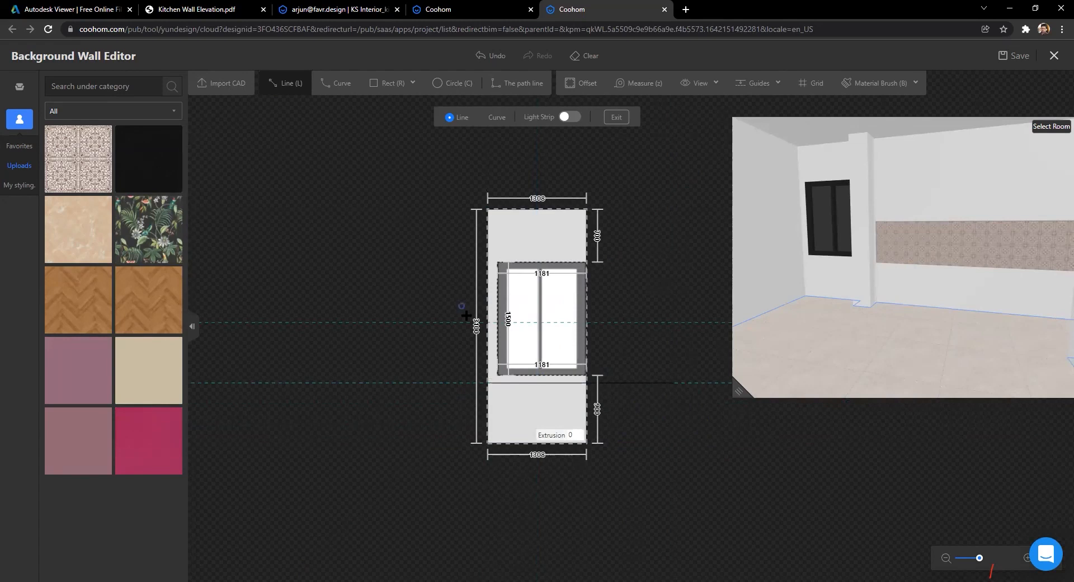
pyautogui.click(488, 323)
pyautogui.click(701, 323)
pyautogui.press('Escape')
pyautogui.press('Escape')
pyautogui.scroll(3, 559, 417)
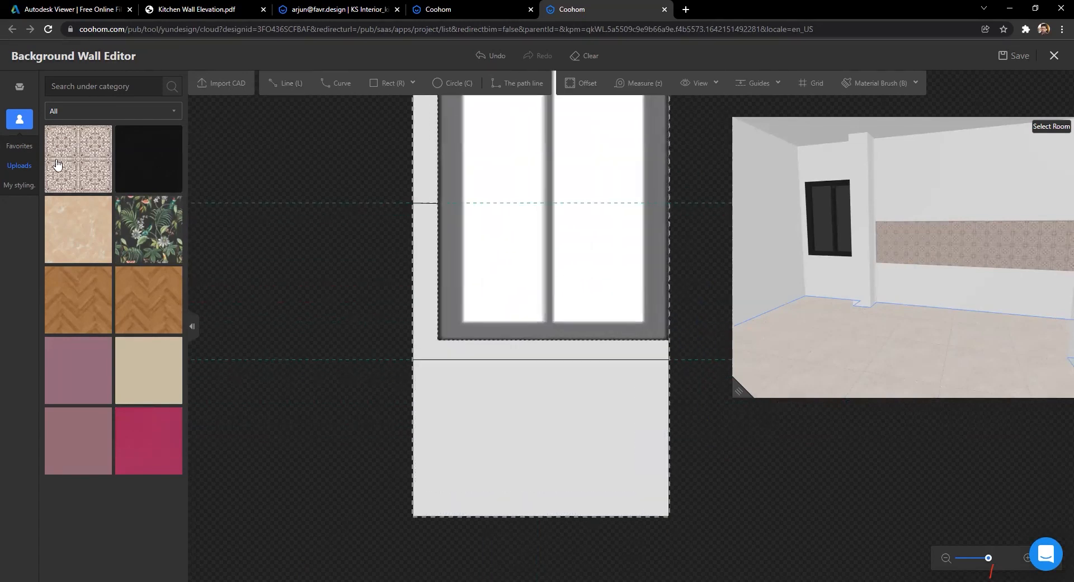
pyautogui.scroll(-1, 312, 332)
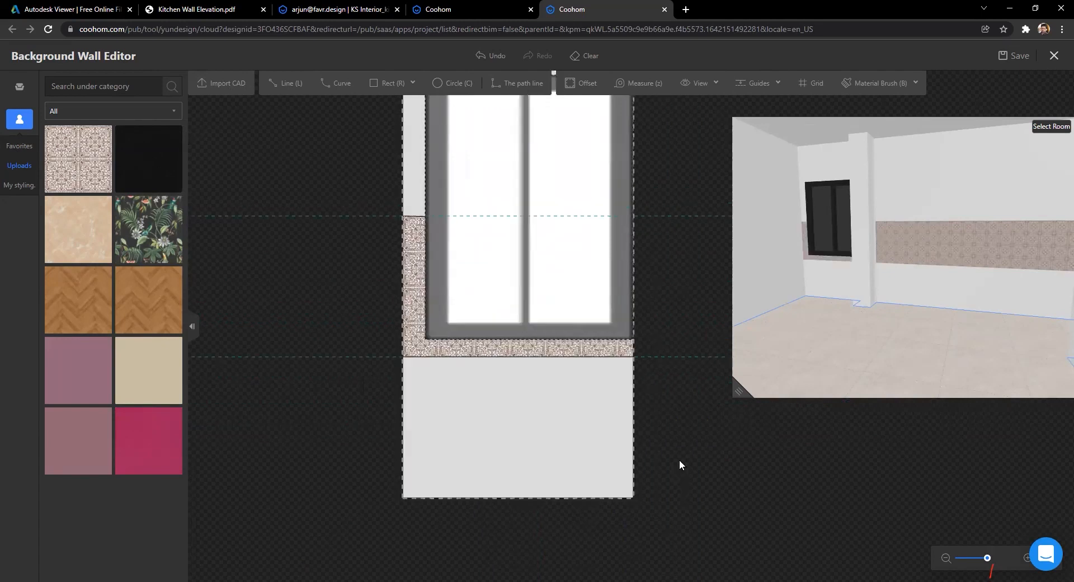
# Step: Select the 355 mm wide wall section and add horizontal guides 800 mm and 1600 mm above its bottom edge
pyautogui.moveTo(892, 371)
pyautogui.mouseDown()
pyautogui.moveTo(925, 340)
pyautogui.moveTo(829, 313)
pyautogui.mouseUp()
pyautogui.click(806, 244)
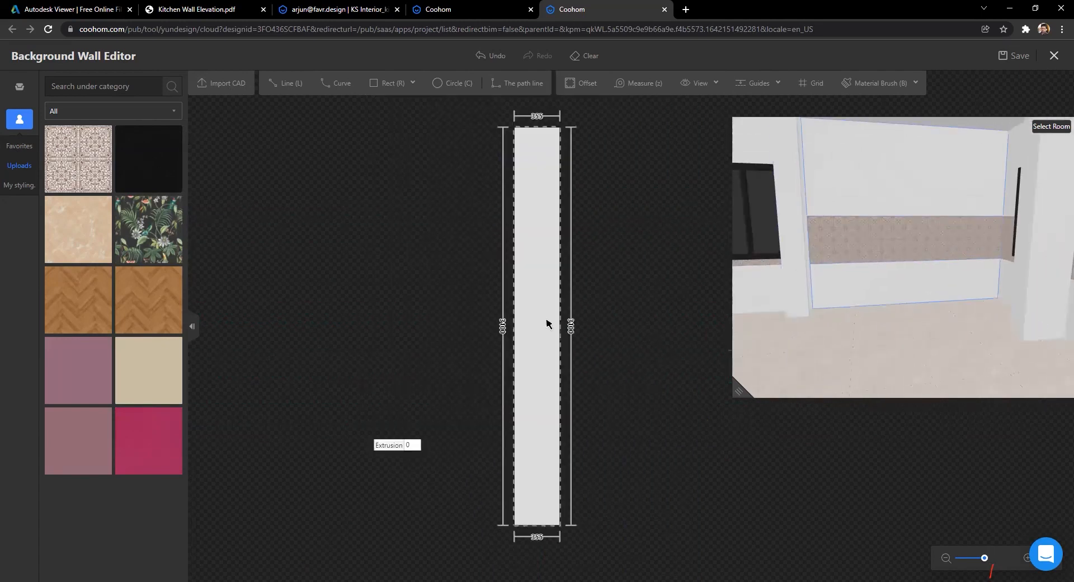
pyautogui.click(755, 82)
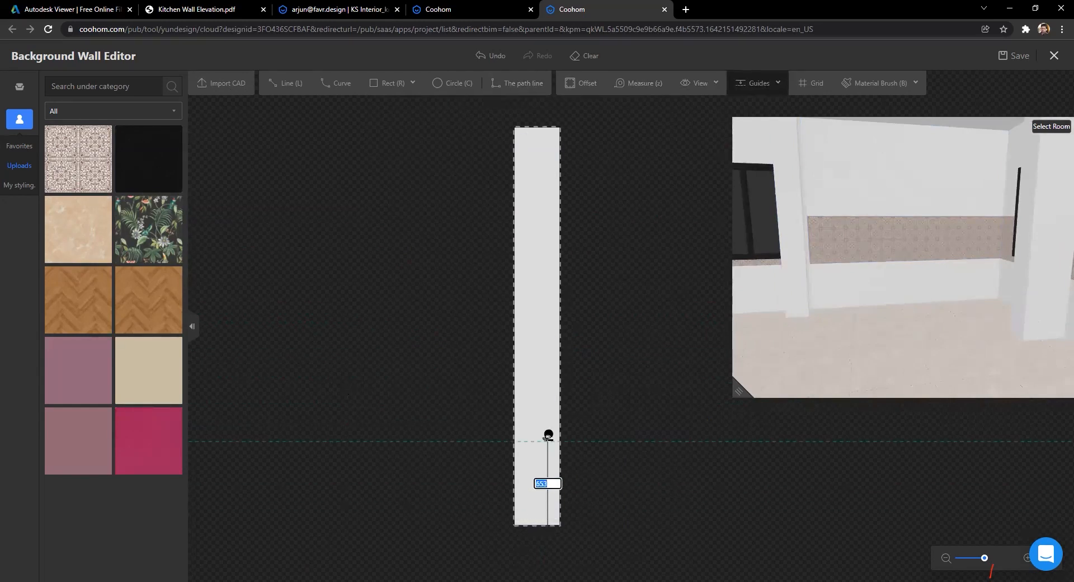
pyautogui.write('0')
pyautogui.press('Return')
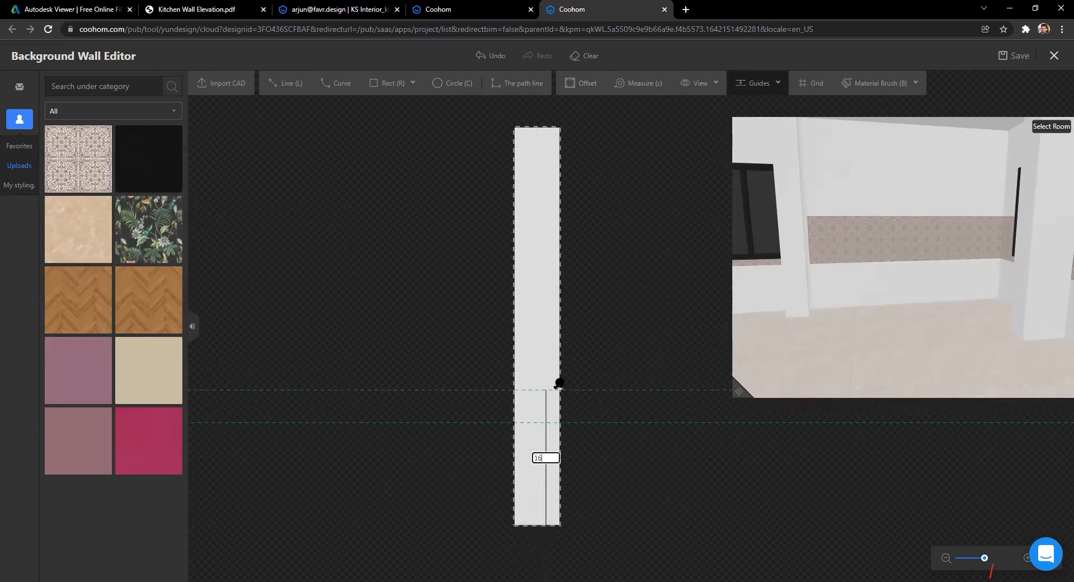
# Step: Draw horizontal lines across the 355 mm wide wall section along both guides and apply the patterned tile between them
pyautogui.click(280, 84)
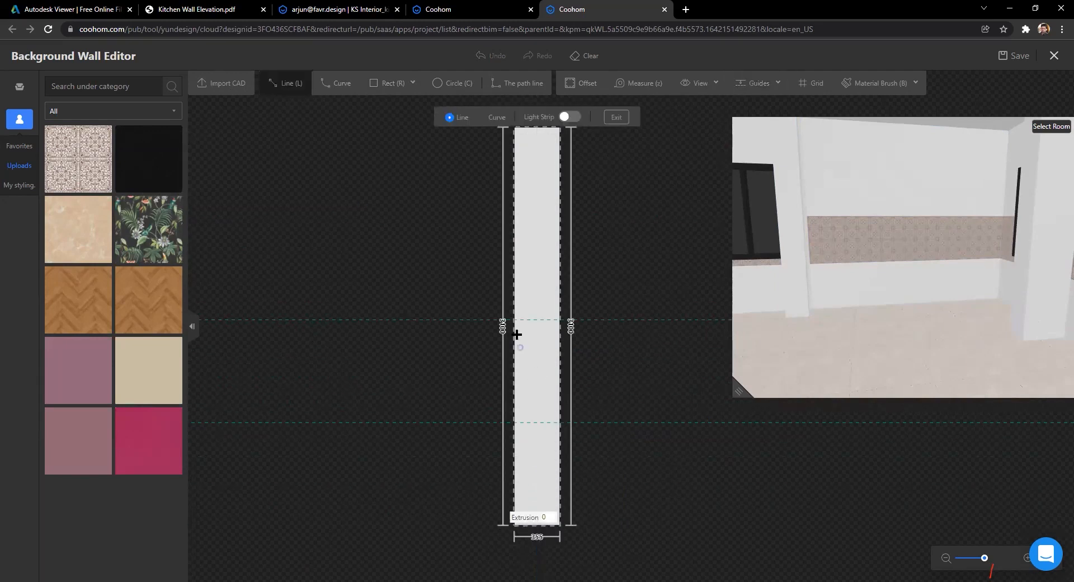
pyautogui.click(626, 319)
pyautogui.press('Escape')
pyautogui.press('Escape')
pyautogui.press('l')
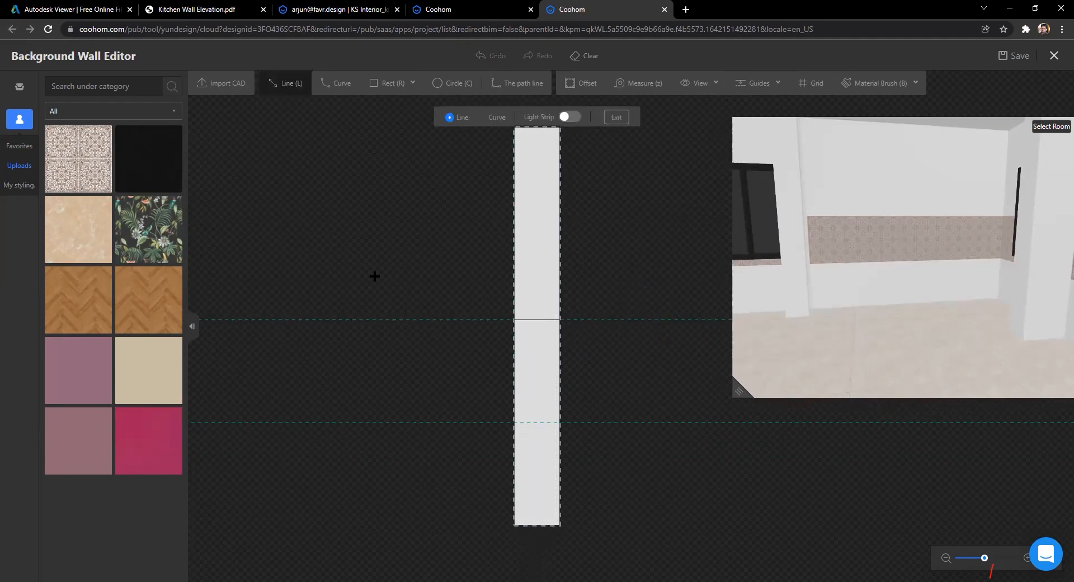
pyautogui.scroll(2, 513, 437)
pyautogui.click(515, 412)
pyautogui.click(665, 411)
pyautogui.press('Escape')
pyautogui.press('Escape')
pyautogui.scroll(-2, 365, 309)
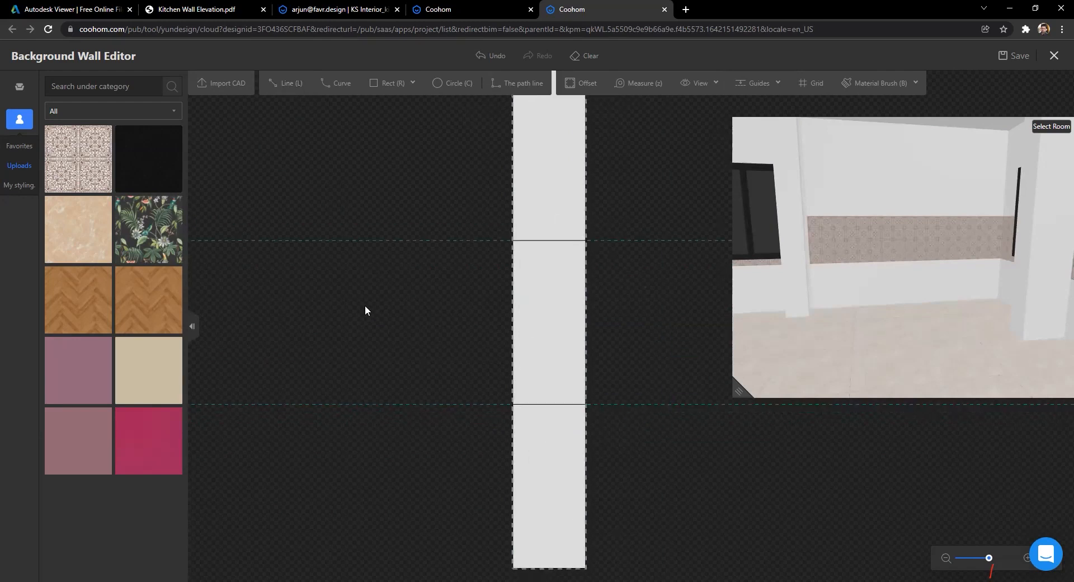
pyautogui.moveTo(78, 158); pyautogui.dragTo(522, 314)
# Step: Select the 324 mm wide wall section and add horizontal guides 800 mm and 1600 mm above its bottom edge
pyautogui.moveTo(748, 374); pyautogui.dragTo(911, 314)
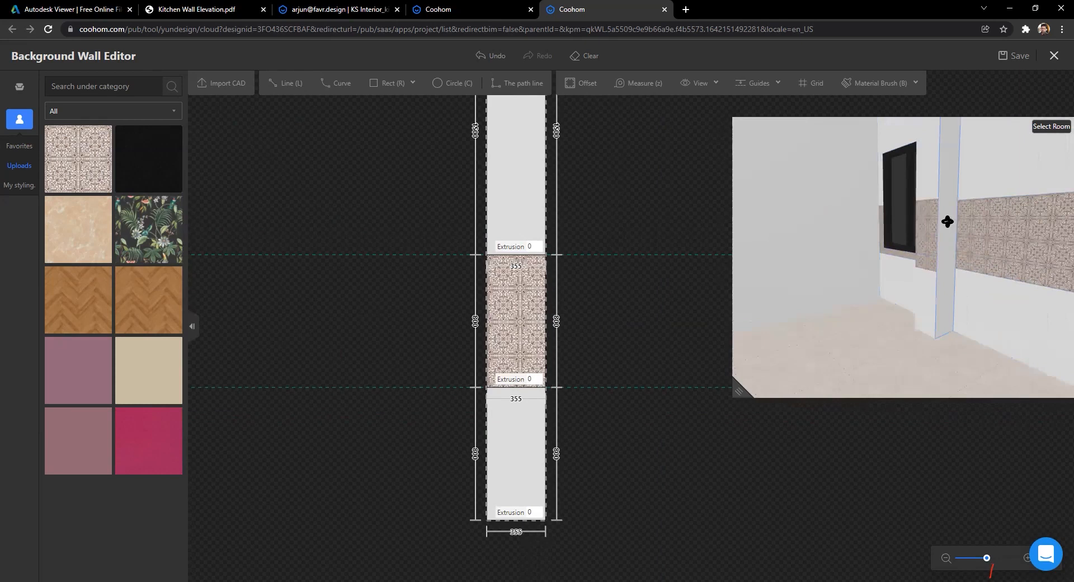
pyautogui.click(960, 237)
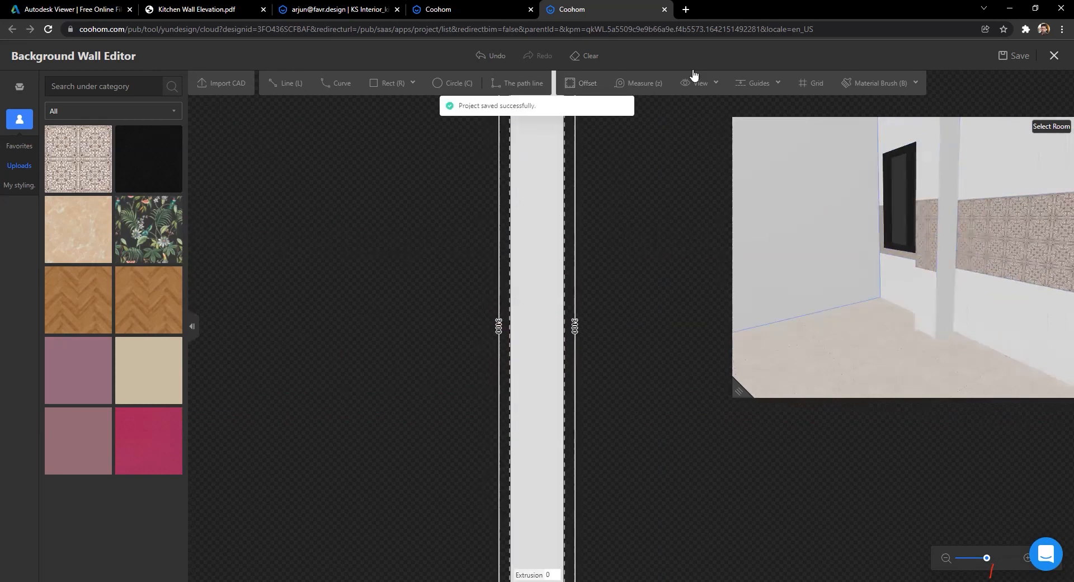
pyautogui.click(738, 81)
pyautogui.scroll(-3, 579, 423)
pyautogui.moveTo(638, 455); pyautogui.dragTo(609, 307, button='middle')
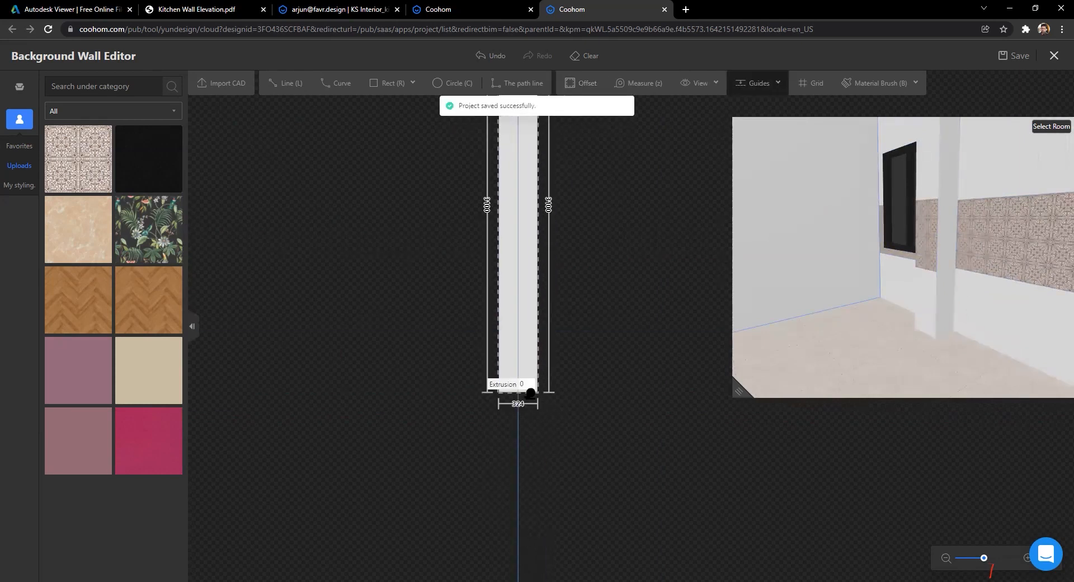
pyautogui.write('800')
pyautogui.press('Return')
pyautogui.scroll(2, 539, 392)
pyautogui.scroll(2, 540, 390)
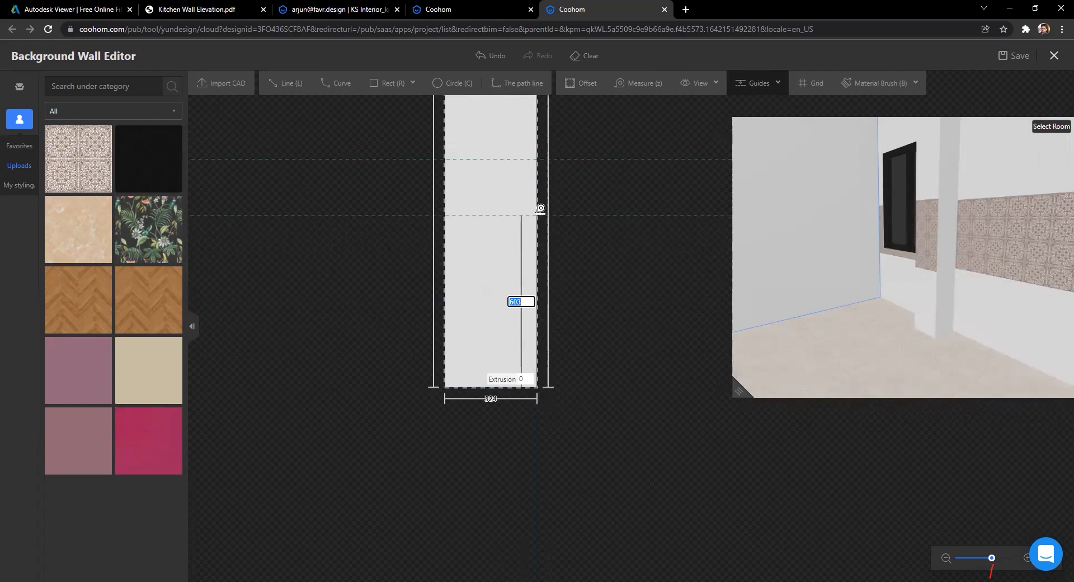
pyautogui.press('Return')
pyautogui.scroll(-3, 531, 208)
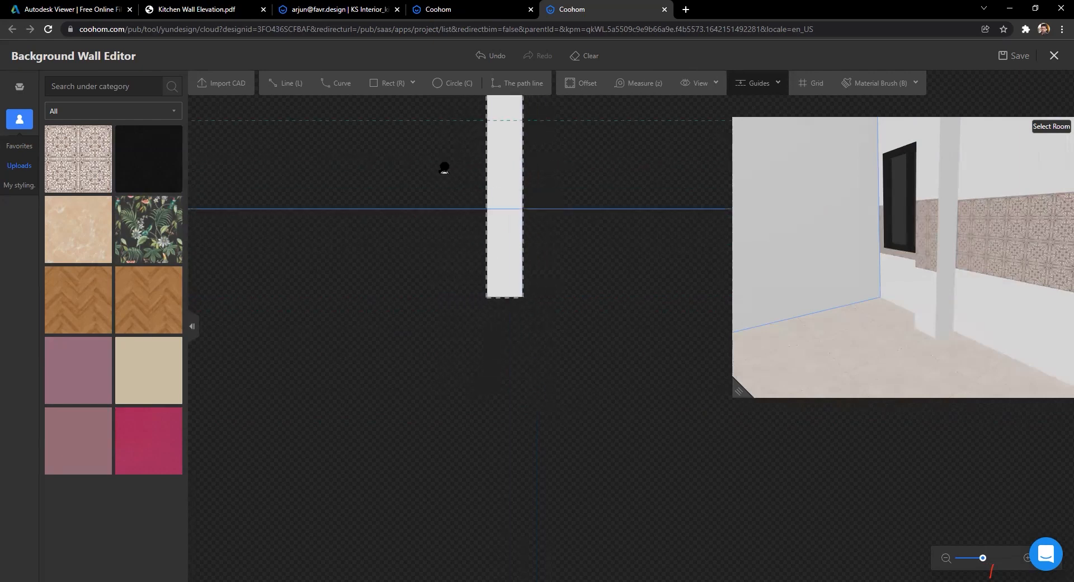
# Step: Draw horizontal lines across the 324 mm wide wall section along both guides and apply the patterned tile between them
pyautogui.click(291, 92)
pyautogui.scroll(3, 482, 340)
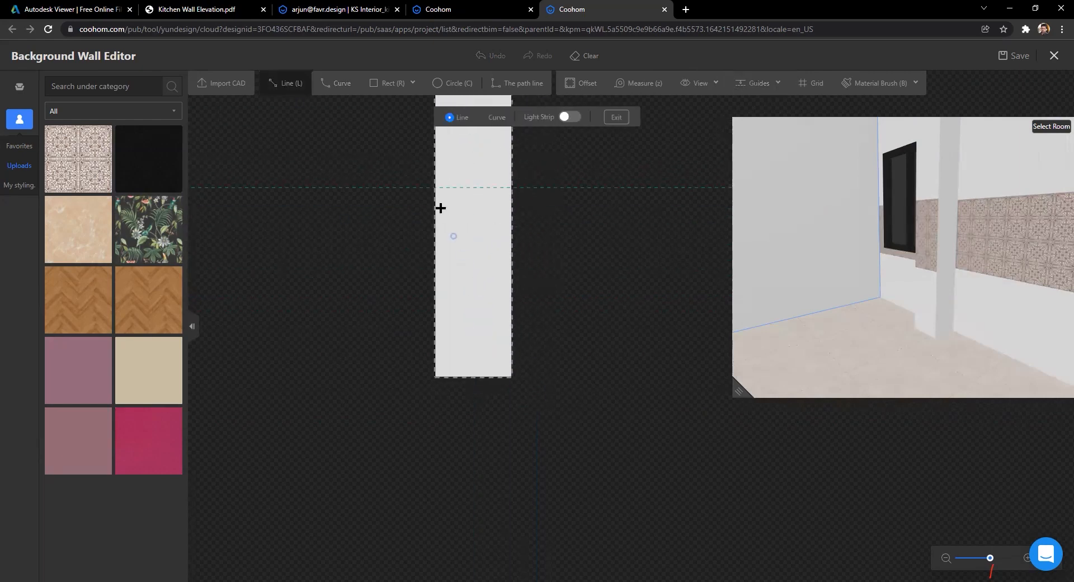
pyautogui.click(435, 187)
pyautogui.click(556, 188)
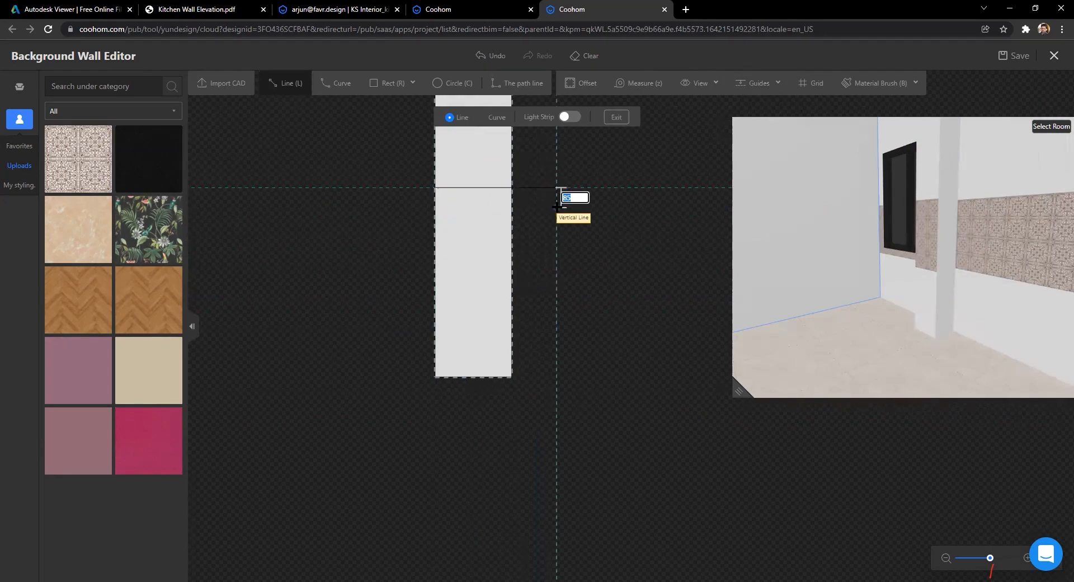
pyautogui.press('Escape')
pyautogui.press('Escape')
pyautogui.moveTo(585, 177); pyautogui.dragTo(558, 402)
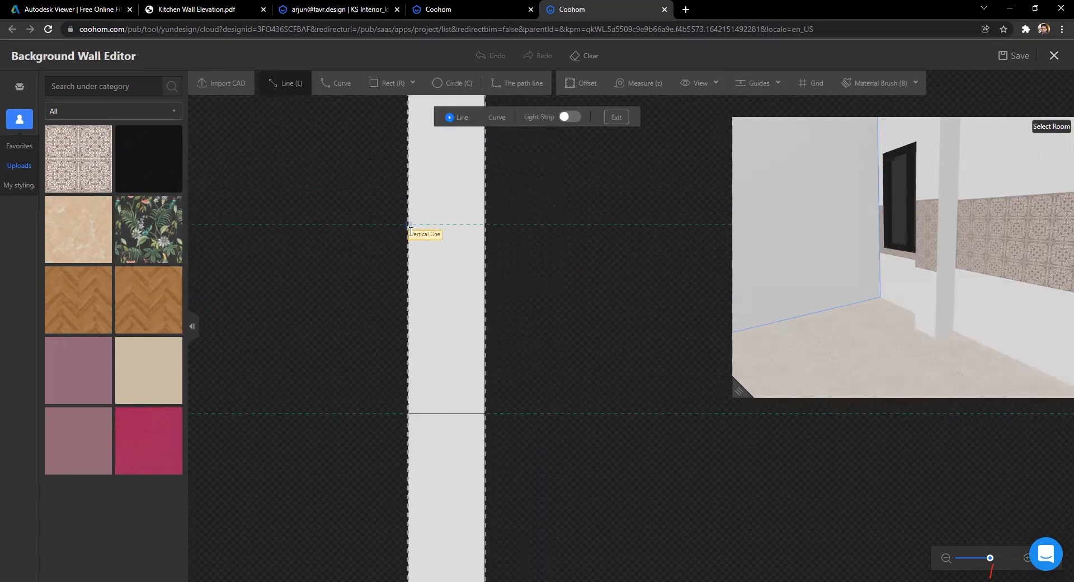
pyautogui.click(507, 224)
pyautogui.press('Escape')
pyautogui.press('Escape')
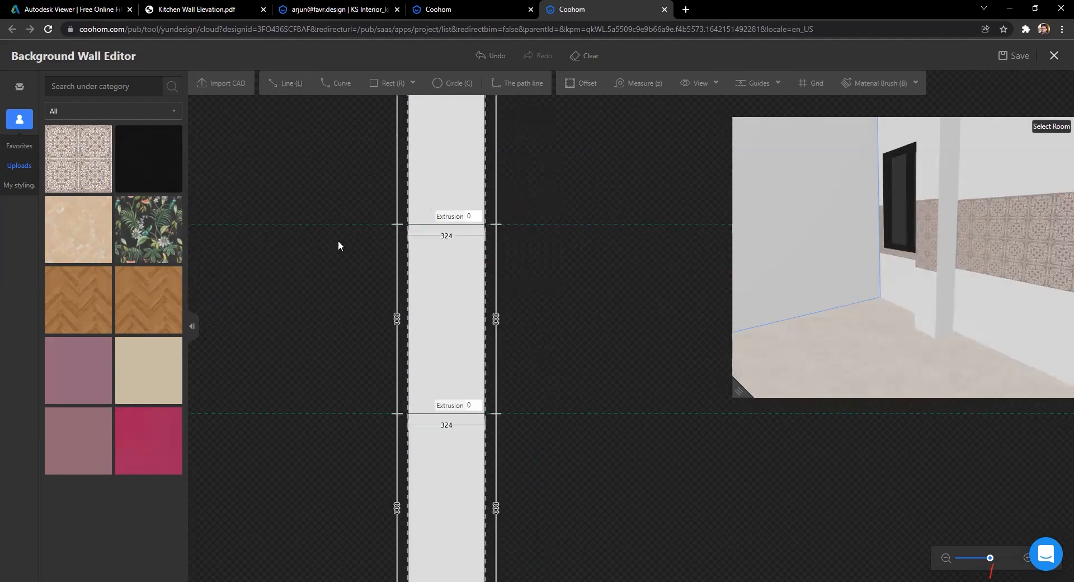
pyautogui.moveTo(70, 151); pyautogui.dragTo(425, 282)
# Step: Select the 328 mm wide wall section and add horizontal guides 800 mm and 1600 mm above its bottom edge
pyautogui.moveTo(870, 374); pyautogui.dragTo(770, 268)
pyautogui.click(771, 267)
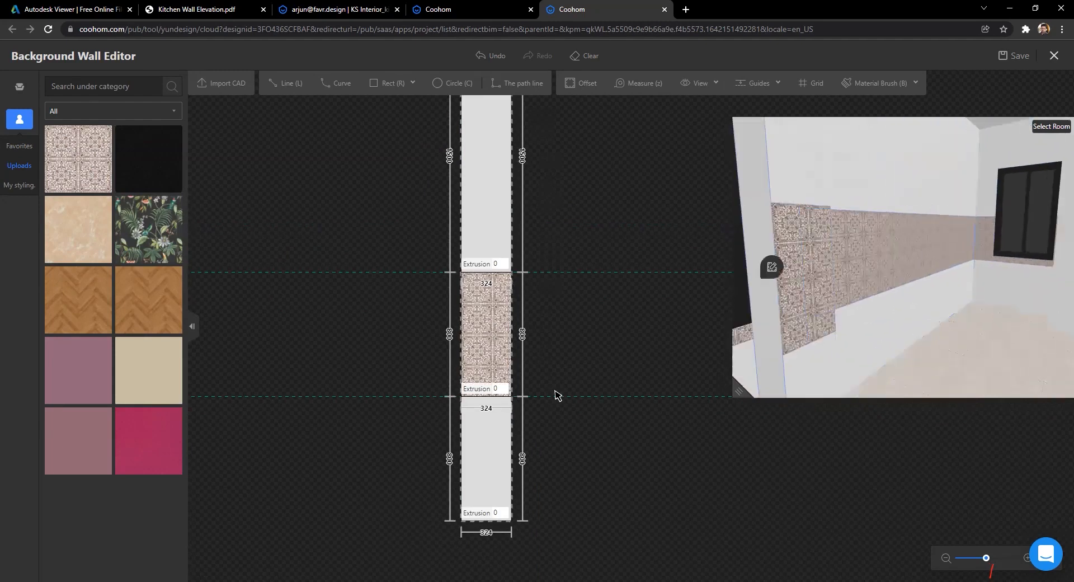
pyautogui.click(753, 85)
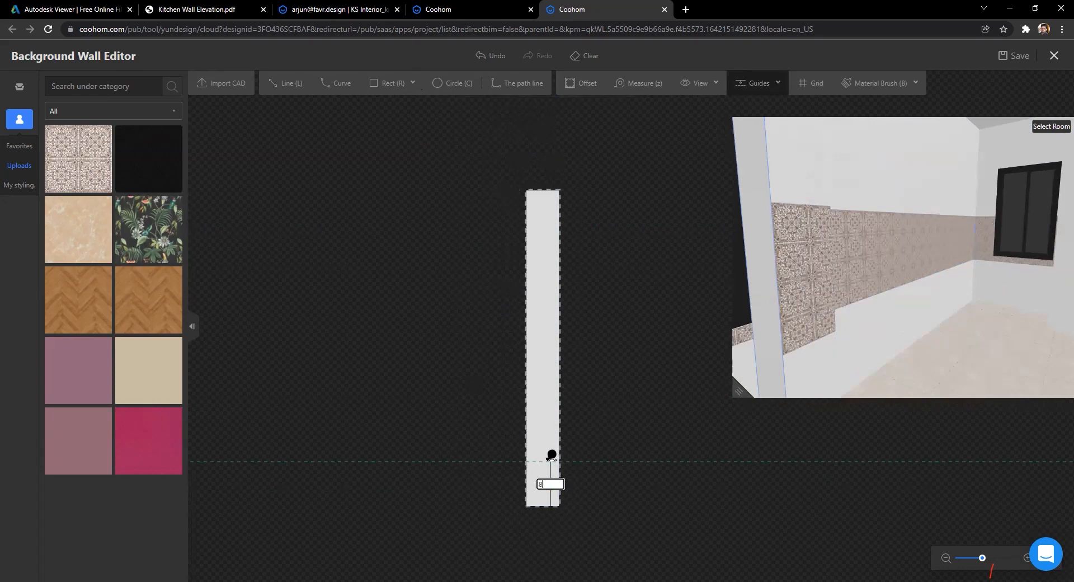
pyautogui.write('800')
pyautogui.press('Return')
pyautogui.write('1600')
pyautogui.press('Return')
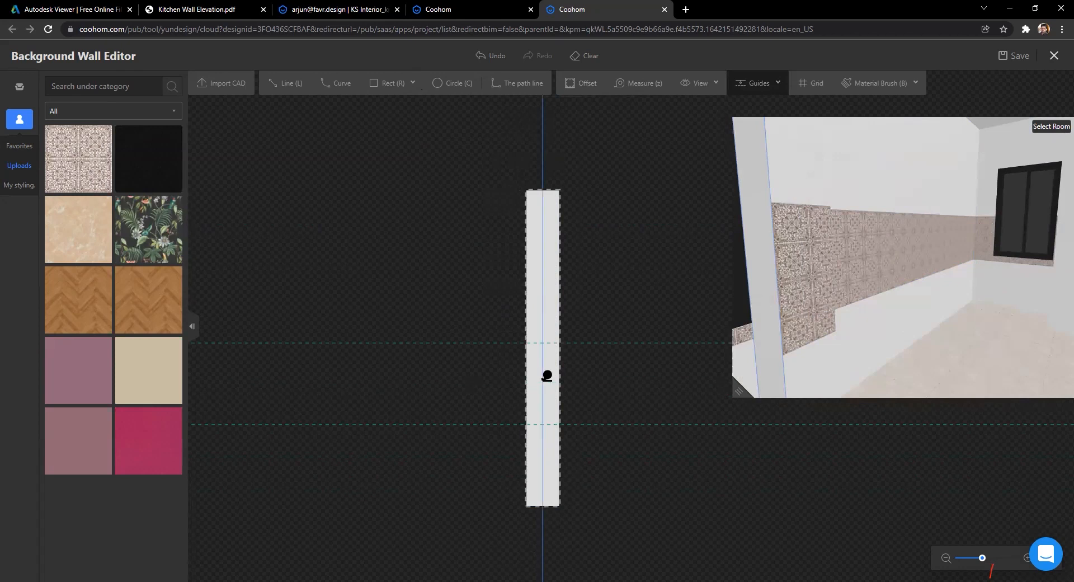
# Step: Draw horizontal lines across the 328 mm wide wall section along both guides and apply the patterned tile between them
pyautogui.click(284, 84)
pyautogui.scroll(2, 526, 467)
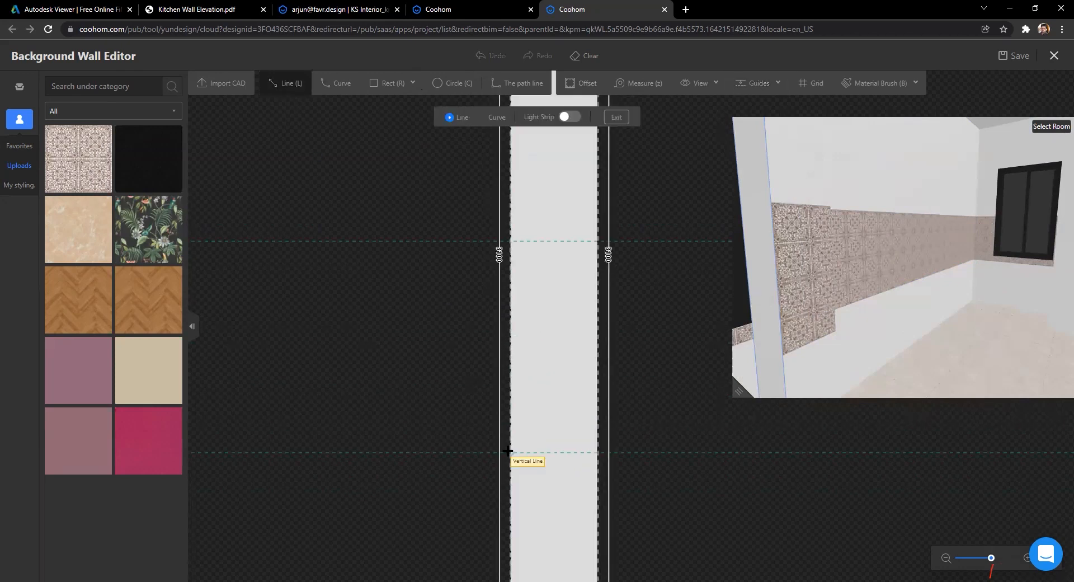
pyautogui.click(511, 452)
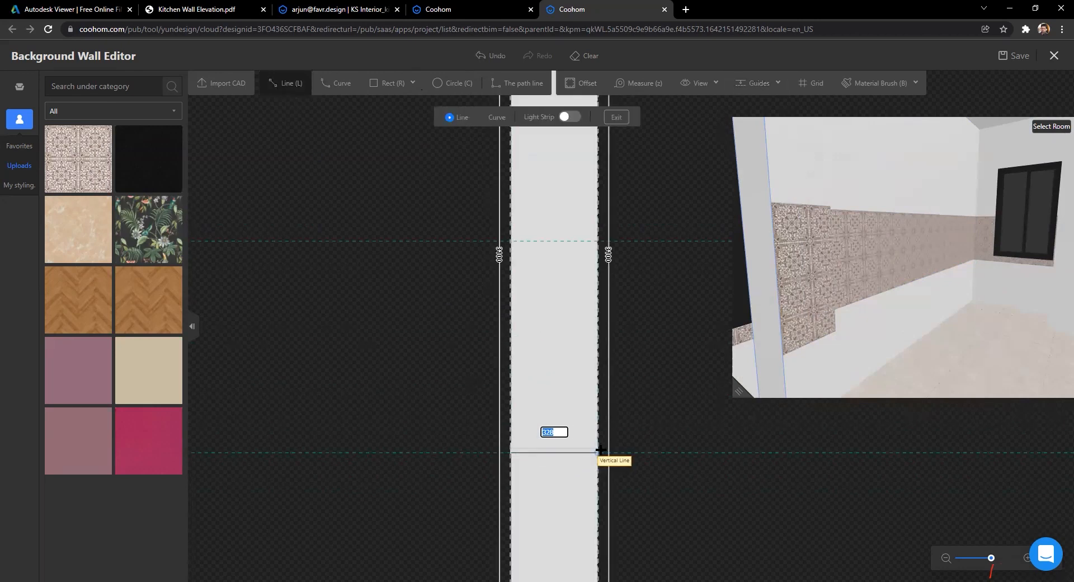
pyautogui.click(599, 450)
pyautogui.rightClick(640, 364)
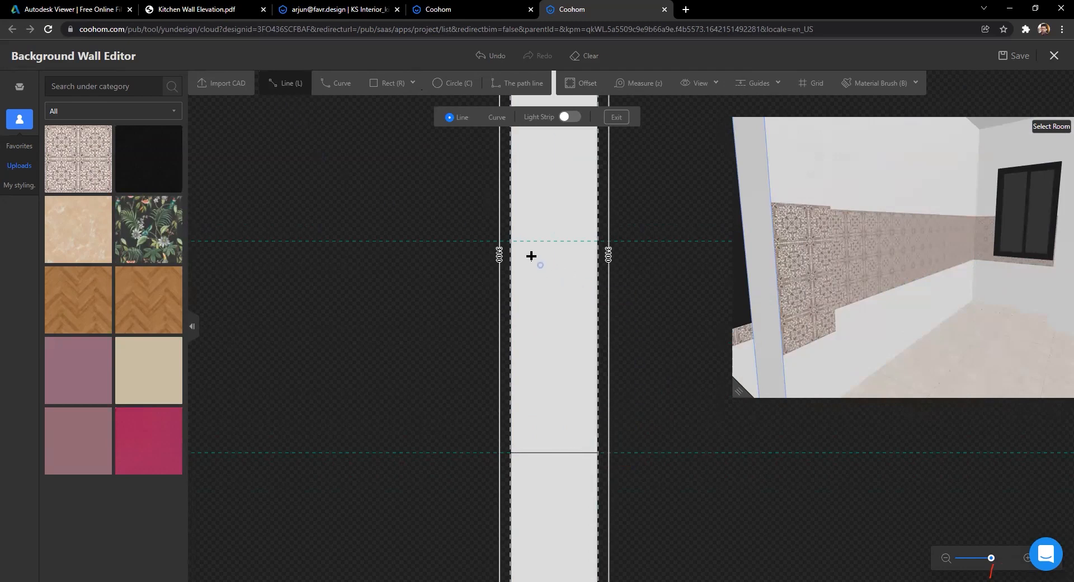
pyautogui.click(511, 242)
pyautogui.click(597, 241)
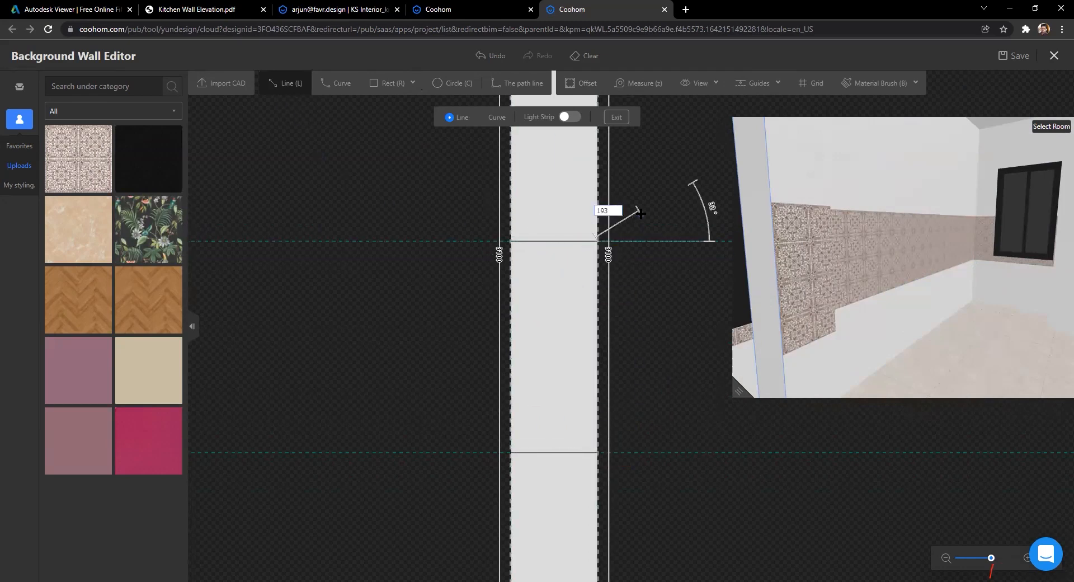
pyautogui.rightClick(641, 214)
pyautogui.rightClick(644, 218)
pyautogui.scroll(-2, 407, 321)
pyautogui.click(67, 170)
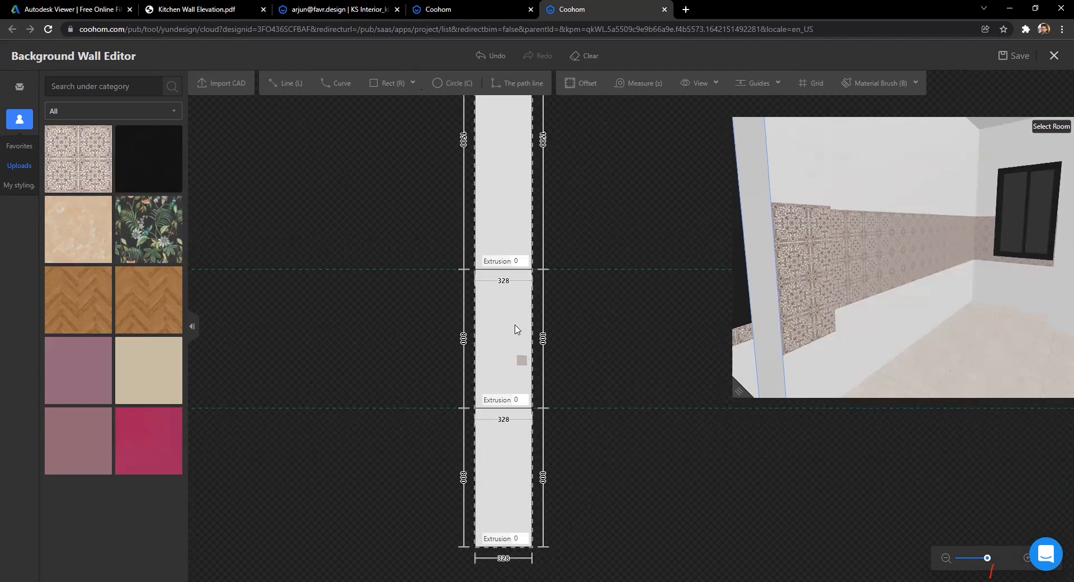
pyautogui.click(515, 329)
pyautogui.scroll(-1, 620, 445)
# Step: Select the 608 mm wide pillar face and add horizontal guides 800 mm and 1600 mm above its bottom edge
pyautogui.moveTo(822, 354); pyautogui.dragTo(930, 323)
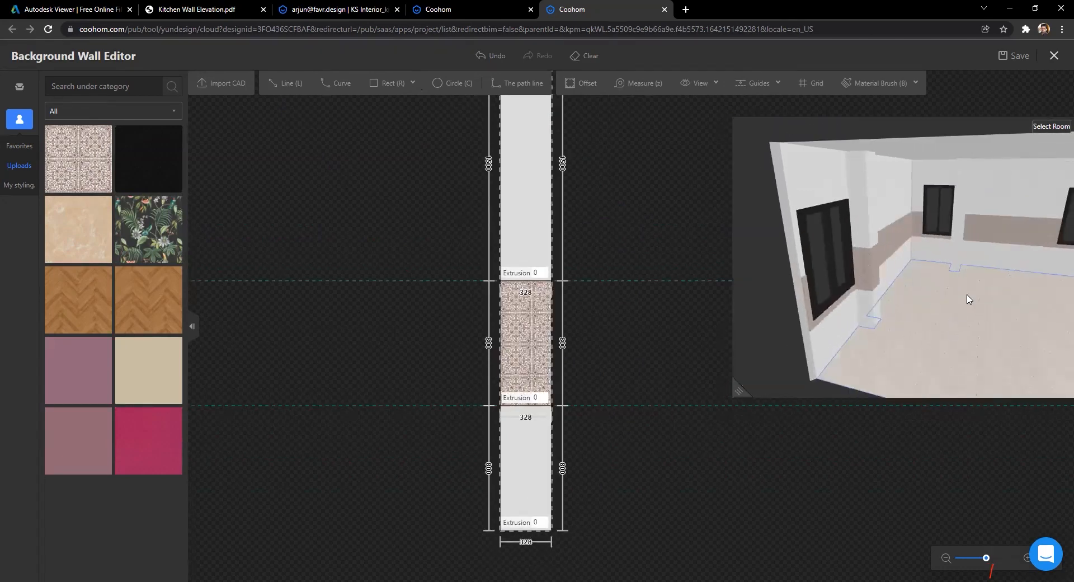
pyautogui.scroll(5, 929, 300)
pyautogui.moveTo(824, 330); pyautogui.dragTo(927, 246)
pyautogui.click(924, 247)
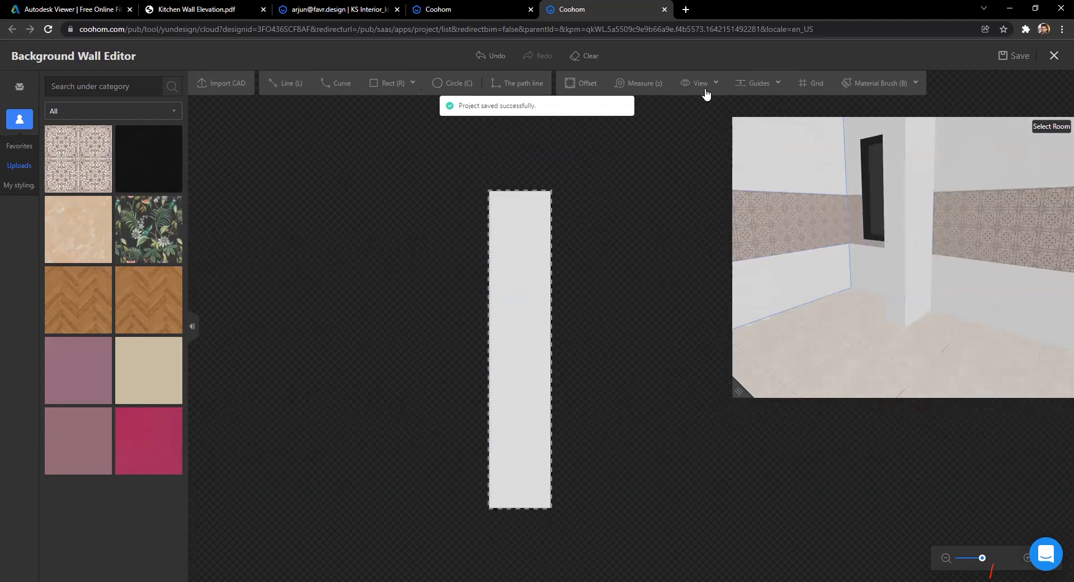
pyautogui.click(537, 509)
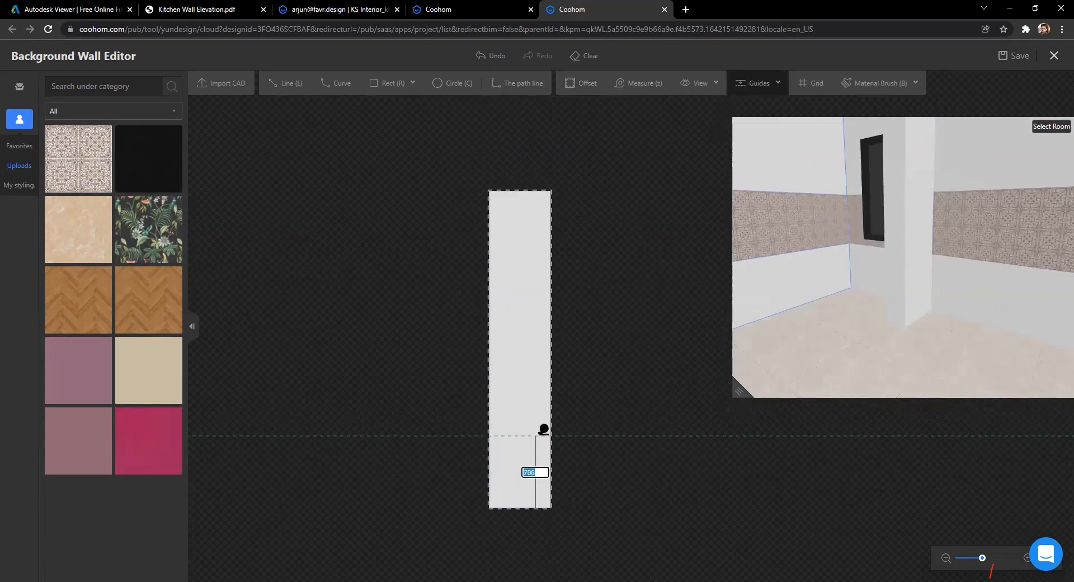
pyautogui.click(543, 426)
pyautogui.press('Escape')
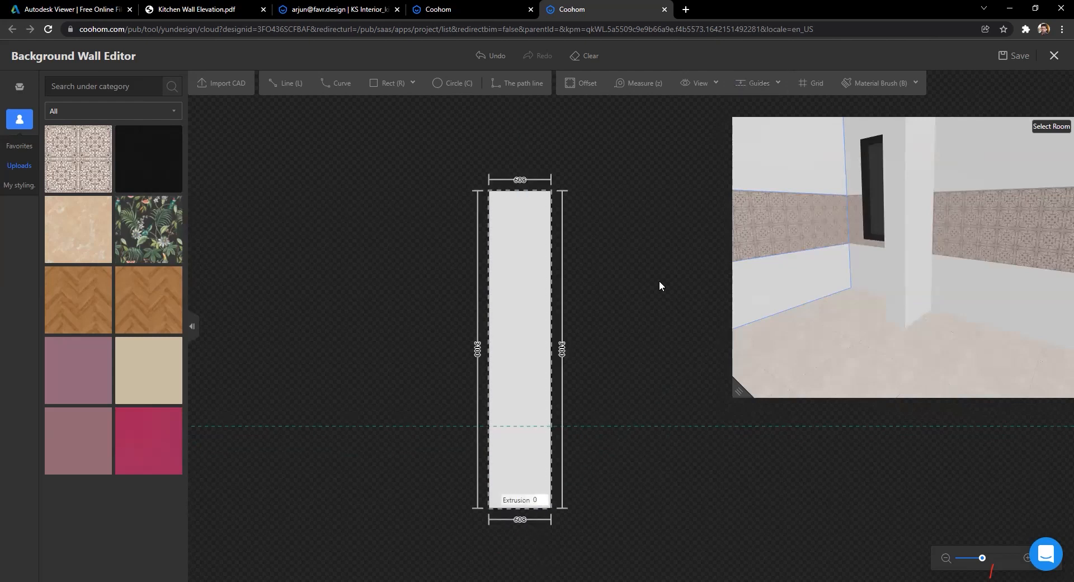
pyautogui.click(739, 89)
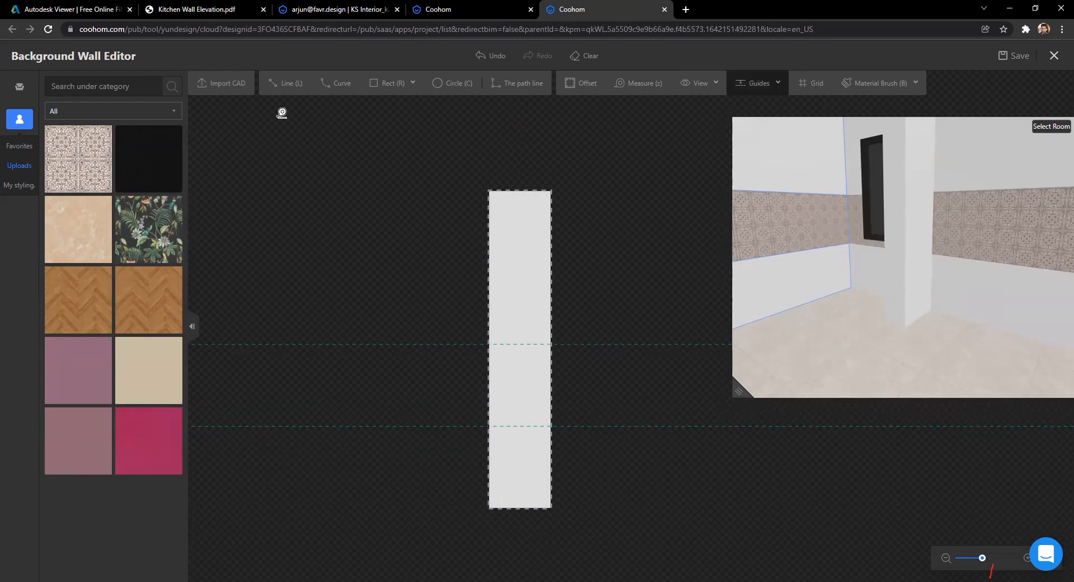
# Step: Draw horizontal lines across the 608 mm wide pillar face along both guides and apply the patterned tile between them
pyautogui.click(273, 86)
pyautogui.click(488, 425)
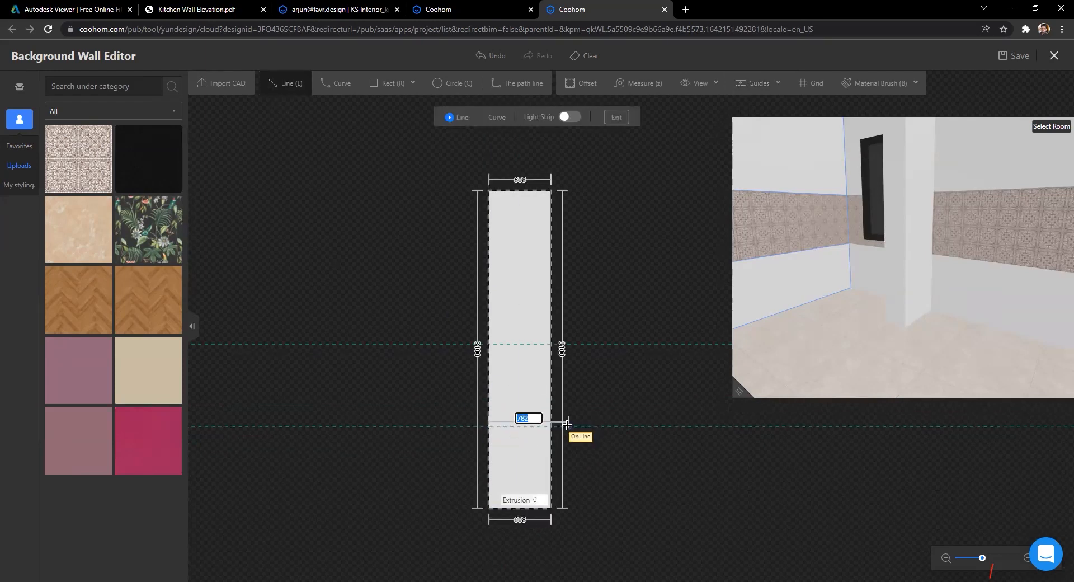
pyautogui.click(551, 425)
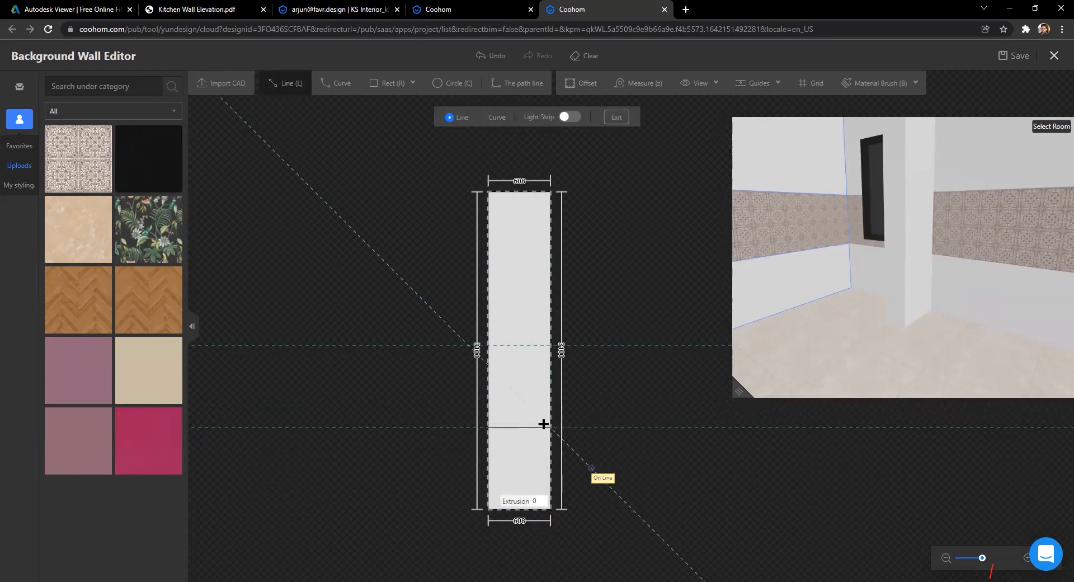
pyautogui.click(551, 343)
pyautogui.press('Escape')
pyautogui.moveTo(79, 159); pyautogui.dragTo(519, 395)
# Step: Select the 305 mm wide pillar face and add horizontal guides 800 mm and 1600 mm above its bottom edge
pyautogui.moveTo(918, 354); pyautogui.dragTo(823, 153)
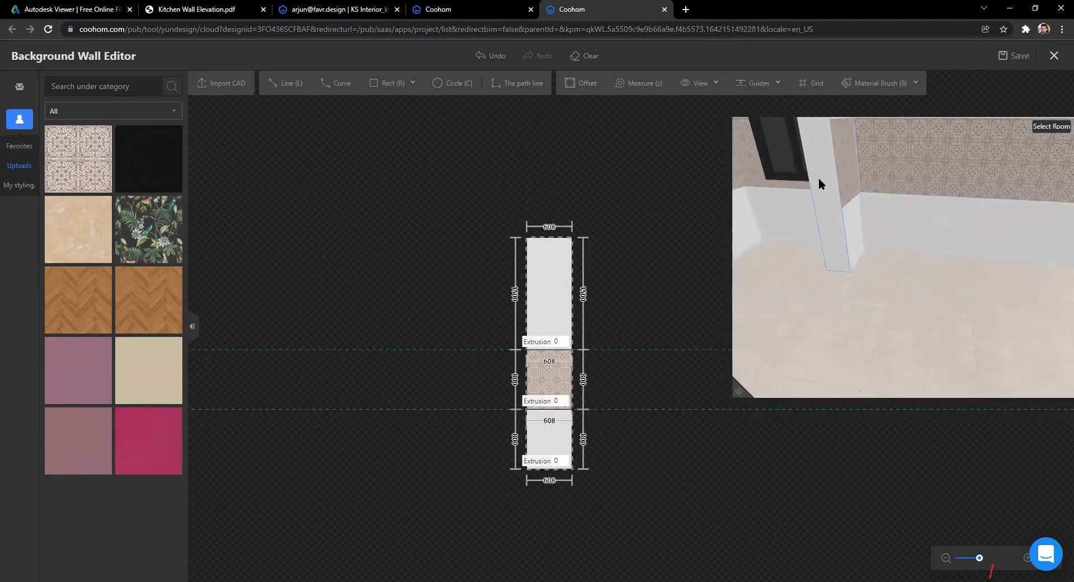
pyautogui.click(820, 183)
pyautogui.scroll(2, 392, 179)
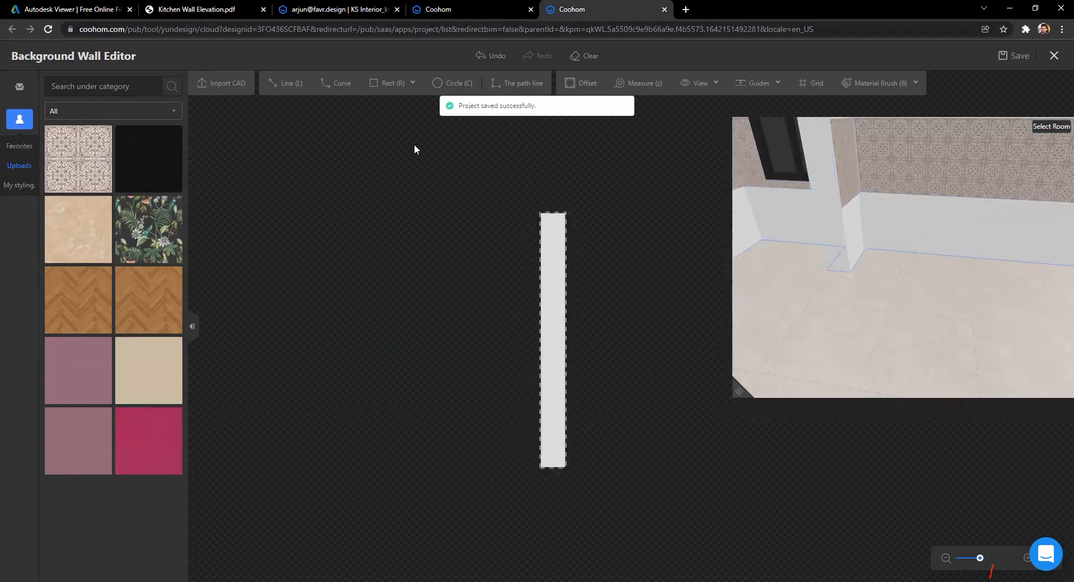
pyautogui.scroll(3, 555, 520)
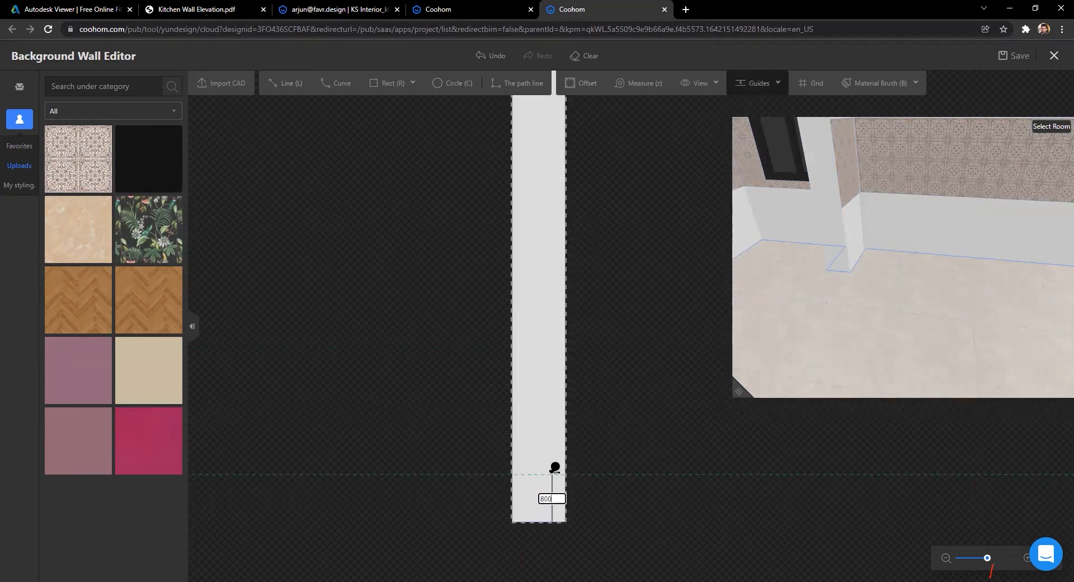
pyautogui.moveTo(559, 517); pyautogui.dragTo(559, 296)
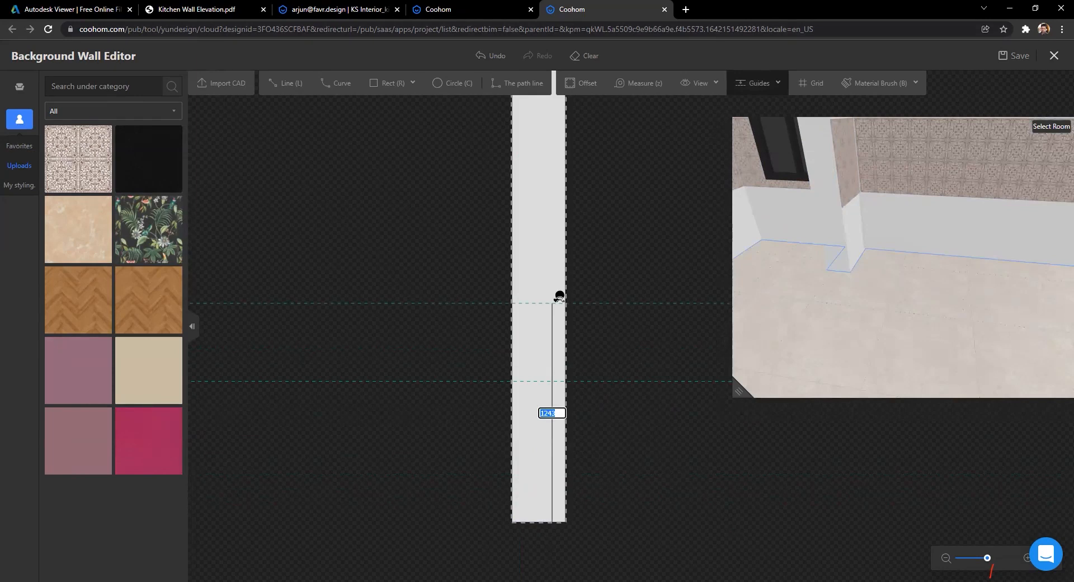
pyautogui.press('Return')
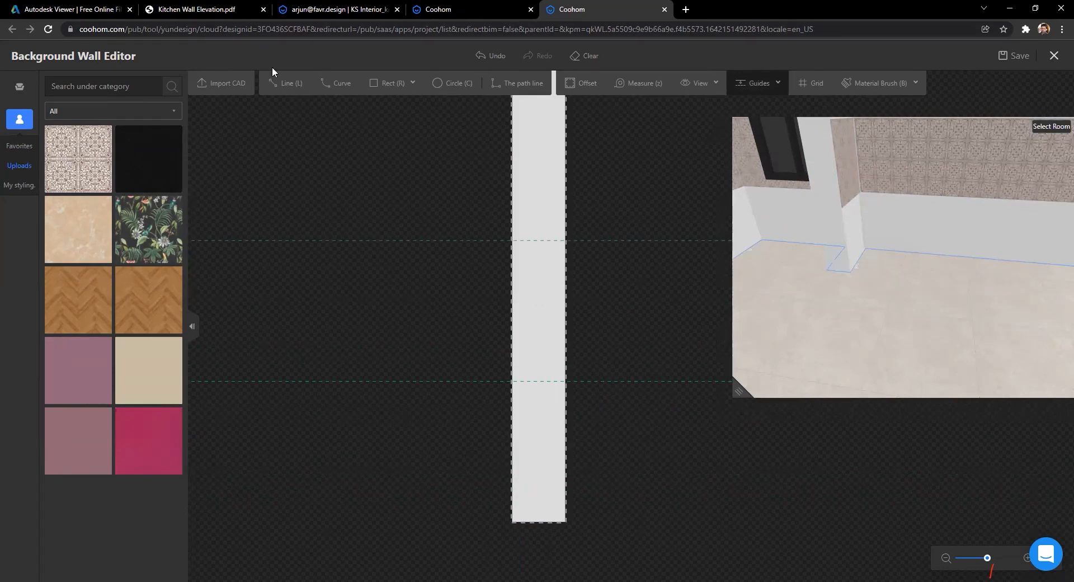
# Step: Draw horizontal lines across the 305 mm wide pillar face along both guides and apply the patterned tile between them
pyautogui.click(283, 82)
pyautogui.click(512, 381)
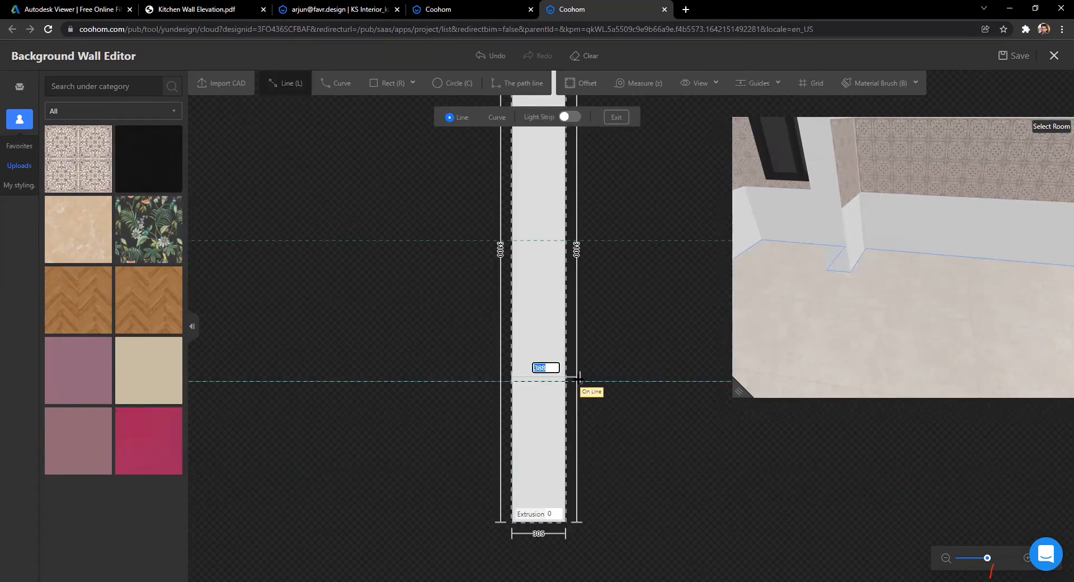
pyautogui.click(566, 381)
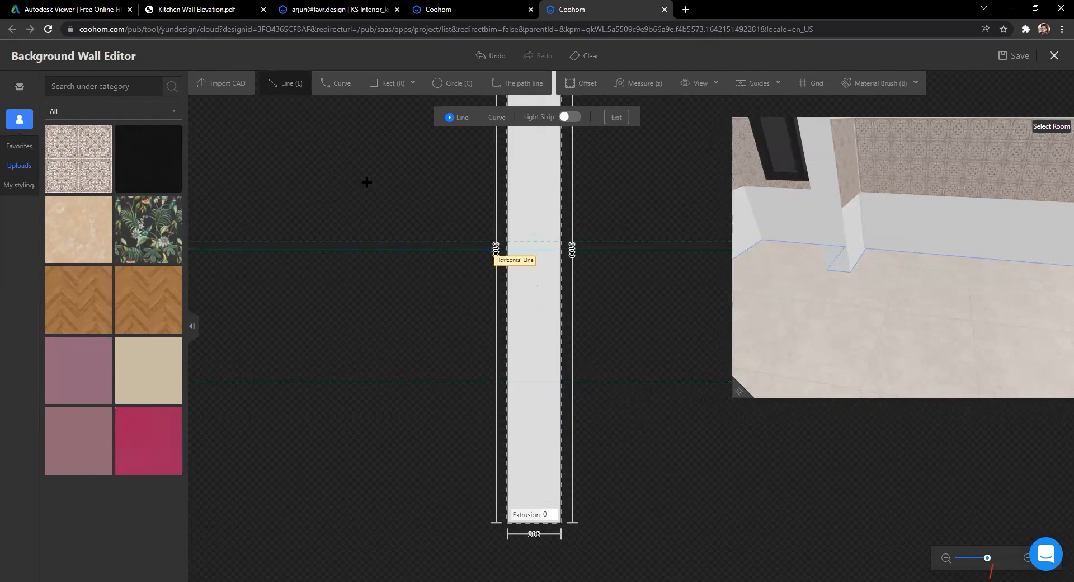
pyautogui.click(567, 241)
pyautogui.rightClick(656, 380)
pyautogui.moveTo(76, 166); pyautogui.dragTo(537, 309)
pyautogui.scroll(-3, 422, 318)
# Step: Save the tiled wall designs and return to the main 3D room view
pyautogui.moveTo(832, 323); pyautogui.dragTo(866, 334)
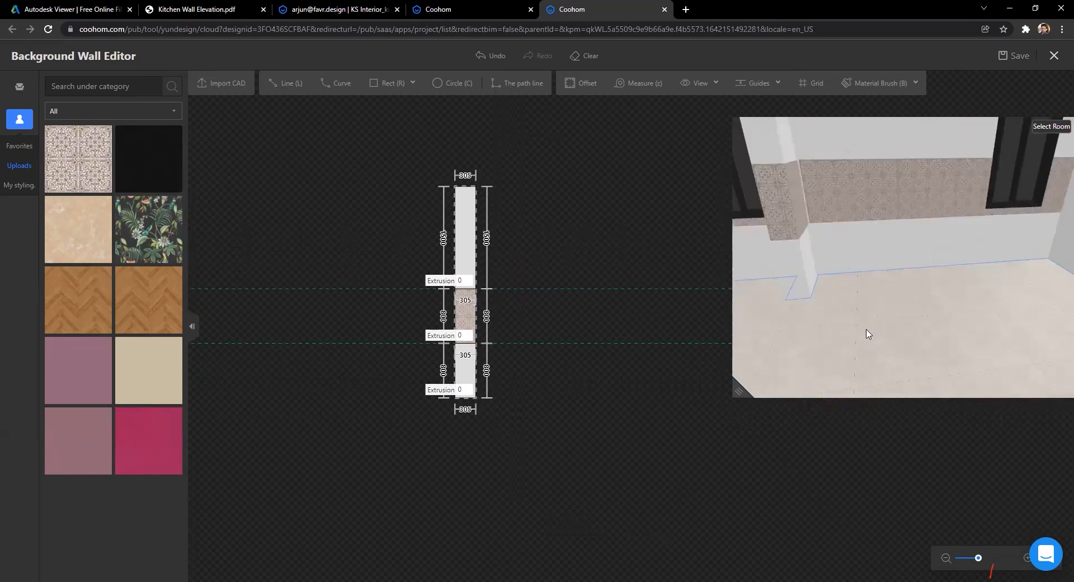
pyautogui.moveTo(982, 320)
pyautogui.mouseDown()
pyautogui.moveTo(1019, 319)
pyautogui.moveTo(871, 314)
pyautogui.moveTo(913, 326)
pyautogui.moveTo(828, 268)
pyautogui.moveTo(975, 305)
pyautogui.moveTo(921, 305)
pyautogui.moveTo(966, 306)
pyautogui.mouseUp()
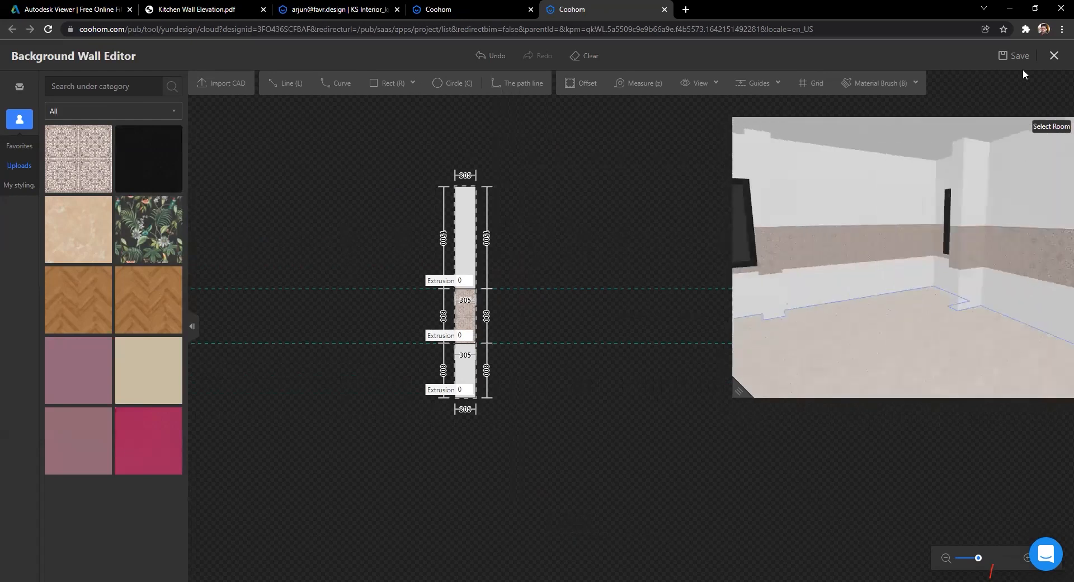
pyautogui.click(1015, 55)
pyautogui.click(1015, 55)
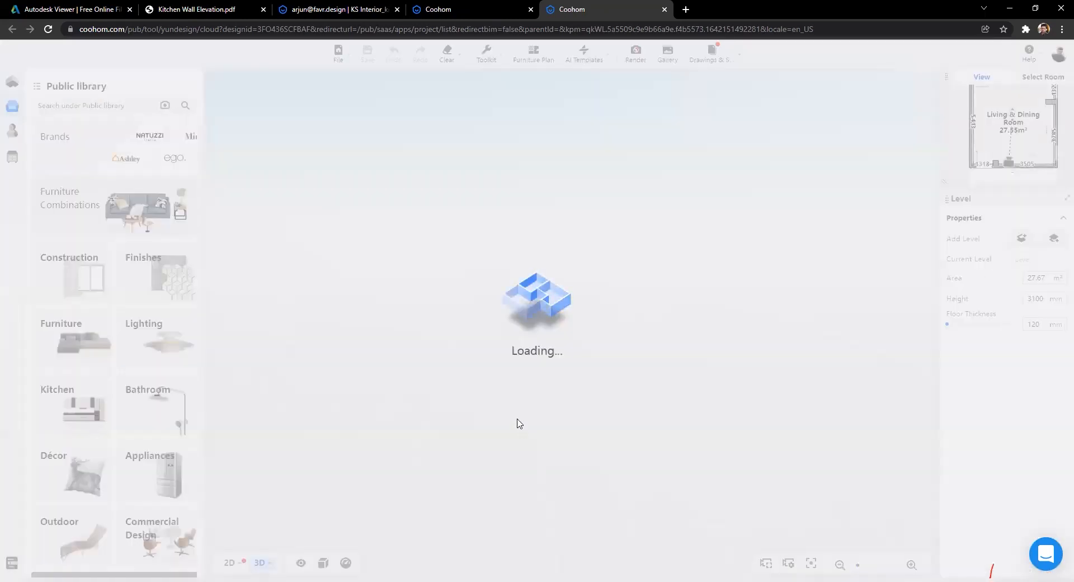
# Step: Select the room's ceiling in the 3D view and open it in the Suspended Ceiling Editor
pyautogui.scroll(5, 676, 400)
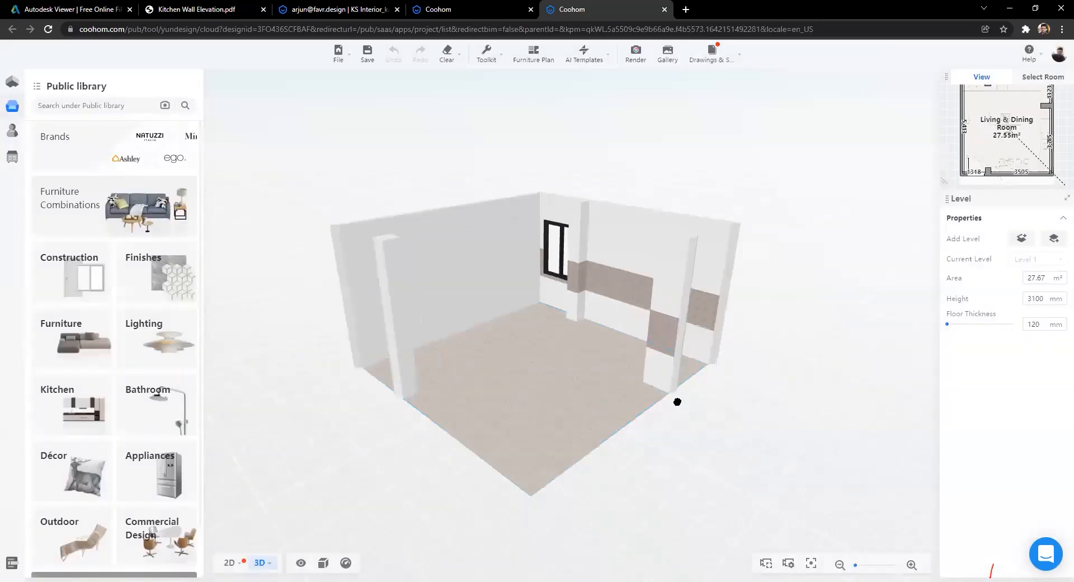
pyautogui.scroll(3, 679, 386)
pyautogui.scroll(2, 679, 385)
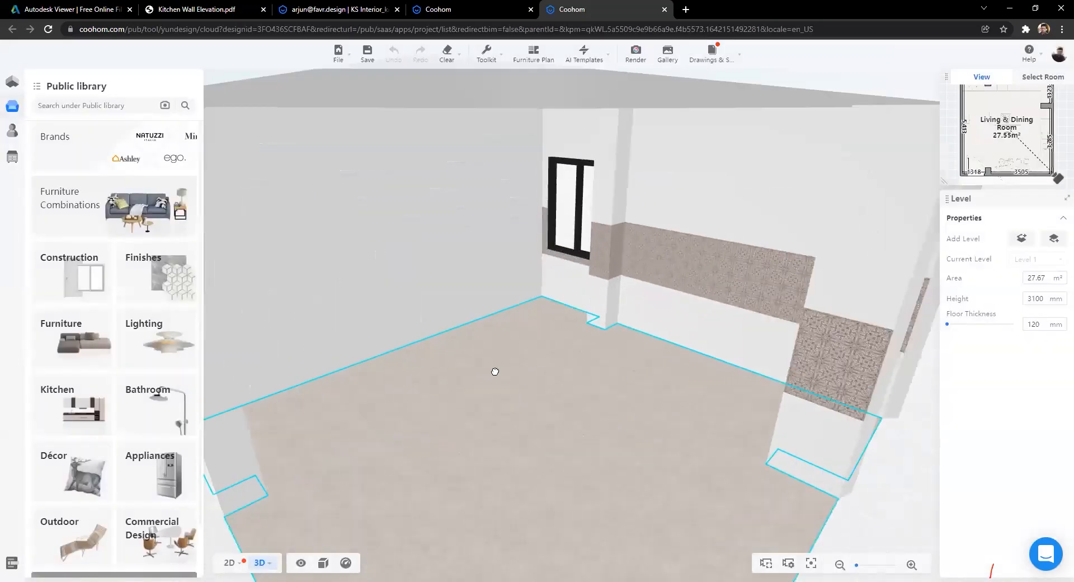
pyautogui.moveTo(643, 436); pyautogui.dragTo(528, 244)
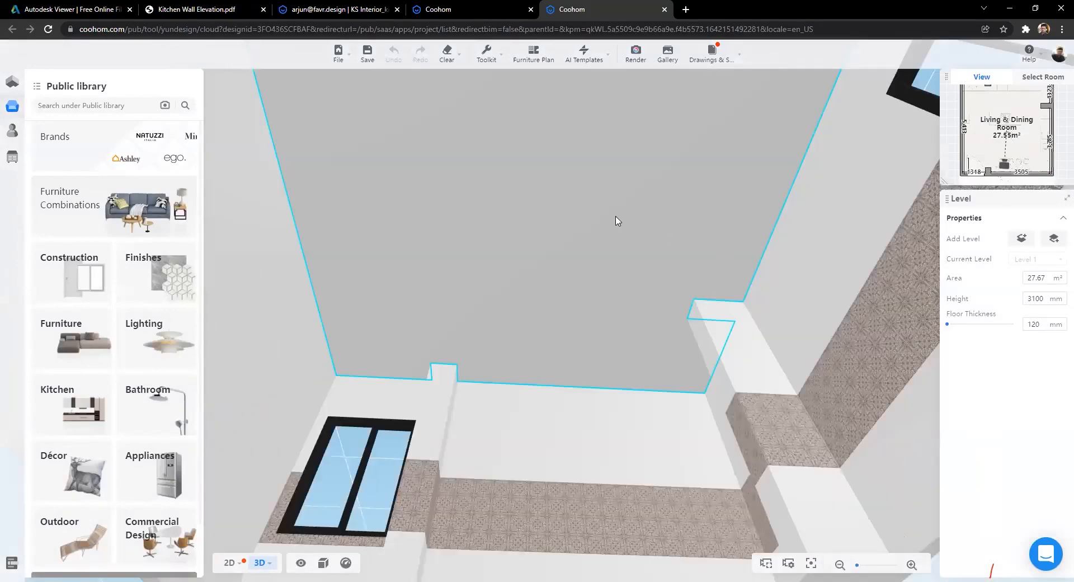
pyautogui.click(617, 218)
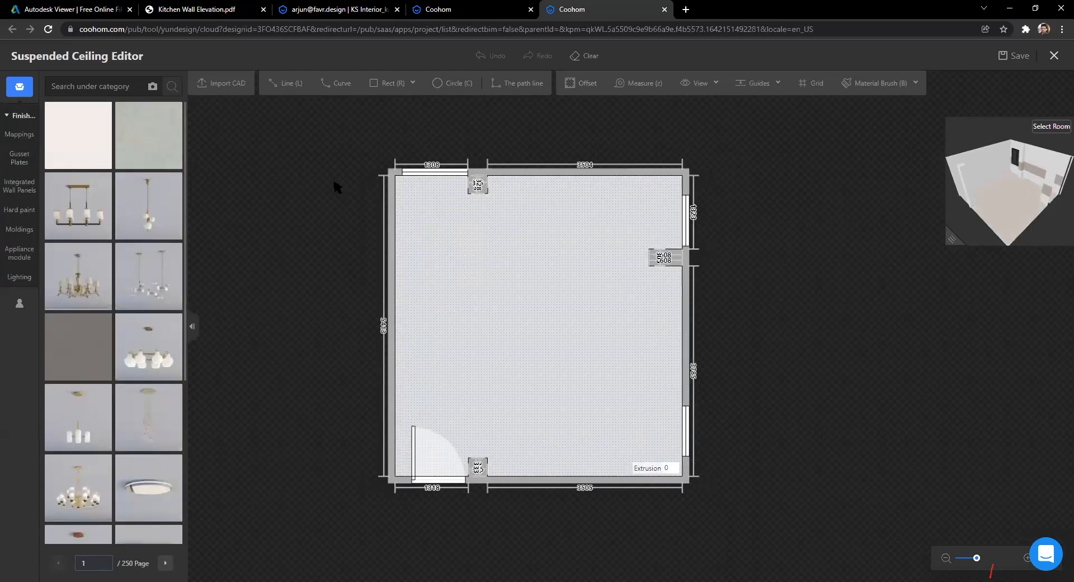
pyautogui.click(374, 84)
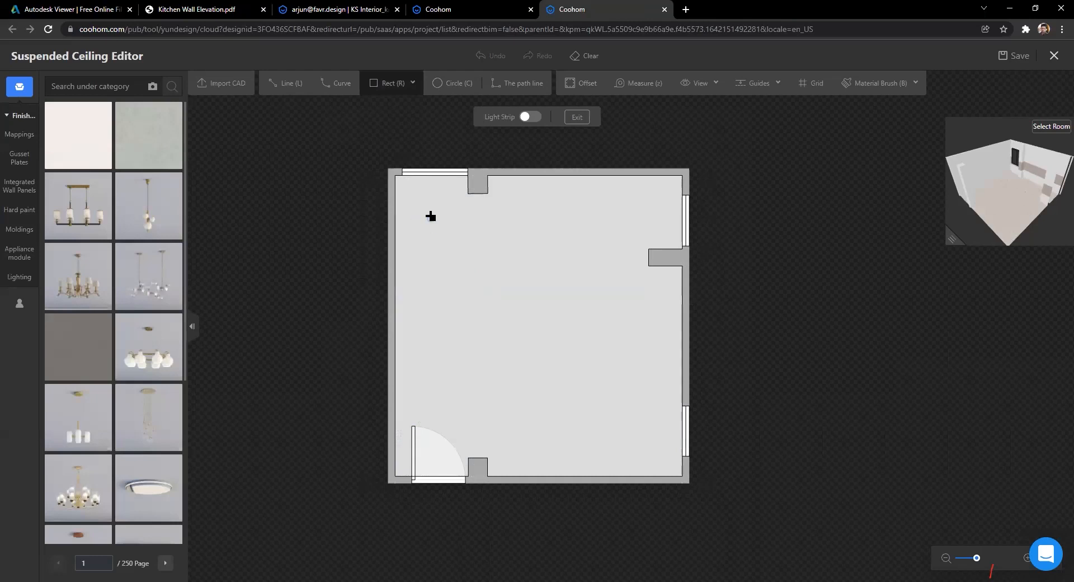
pyautogui.press('Escape')
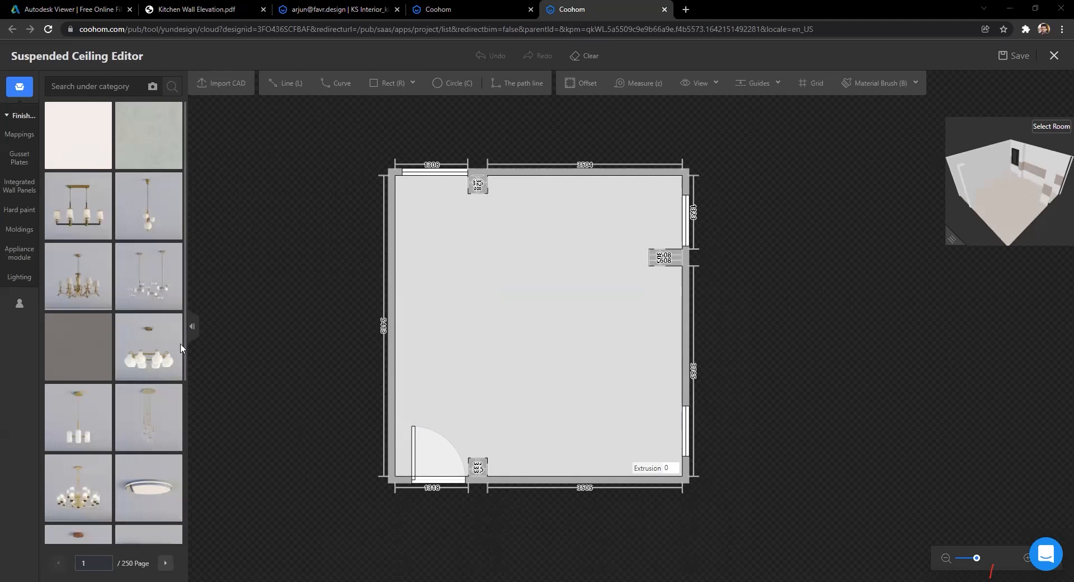
# Step: Draw a rectangle about 3973 by 3819 mm on the ceiling plan, inset from the walls and clear of the pillars
pyautogui.scroll(1, 529, 340)
pyautogui.scroll(1, 529, 336)
pyautogui.scroll(-1, 460, 289)
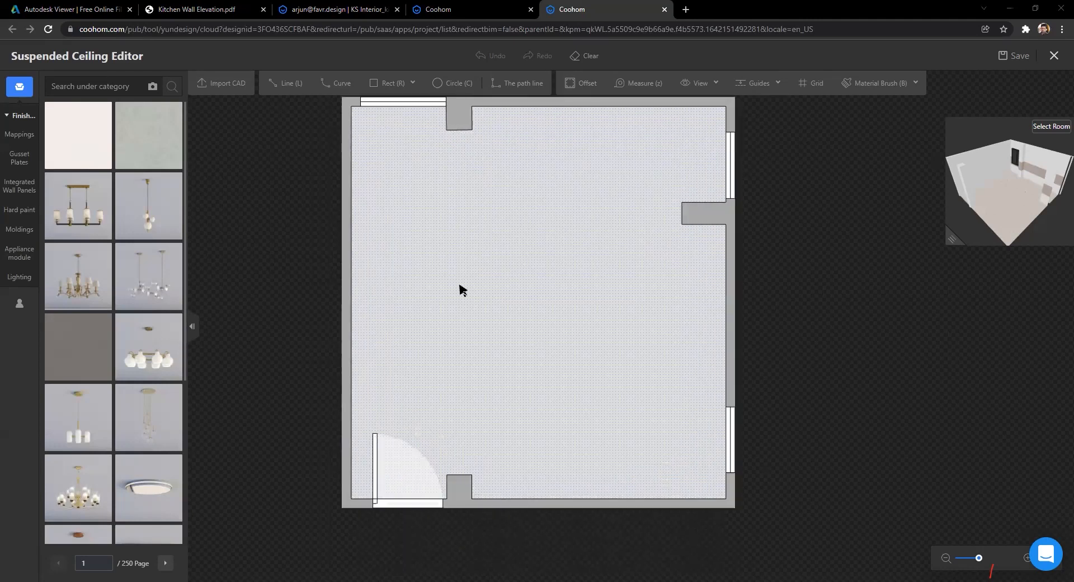
pyautogui.moveTo(392, 84)
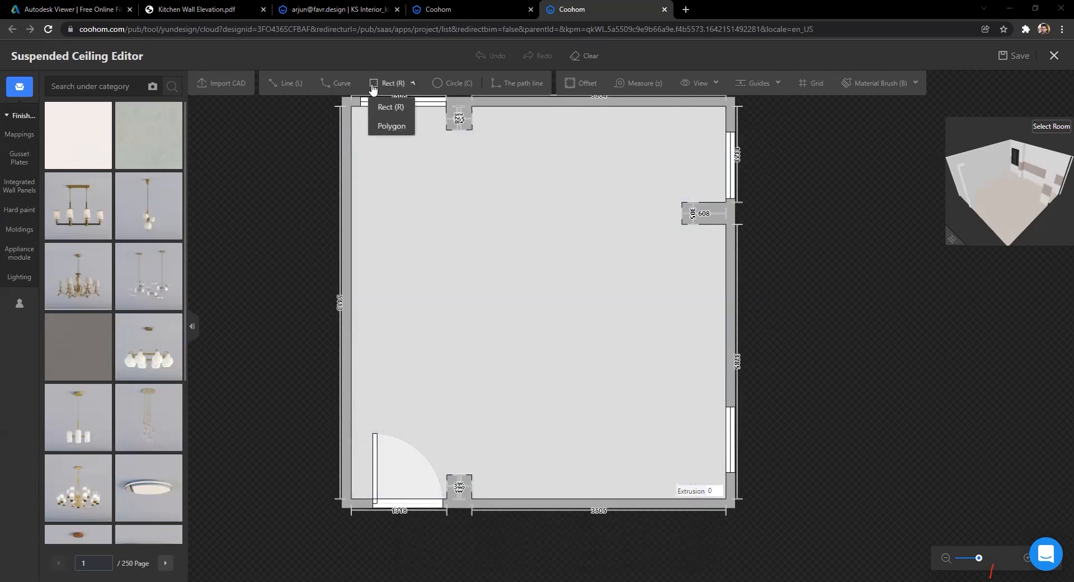
pyautogui.click(387, 106)
pyautogui.click(386, 167)
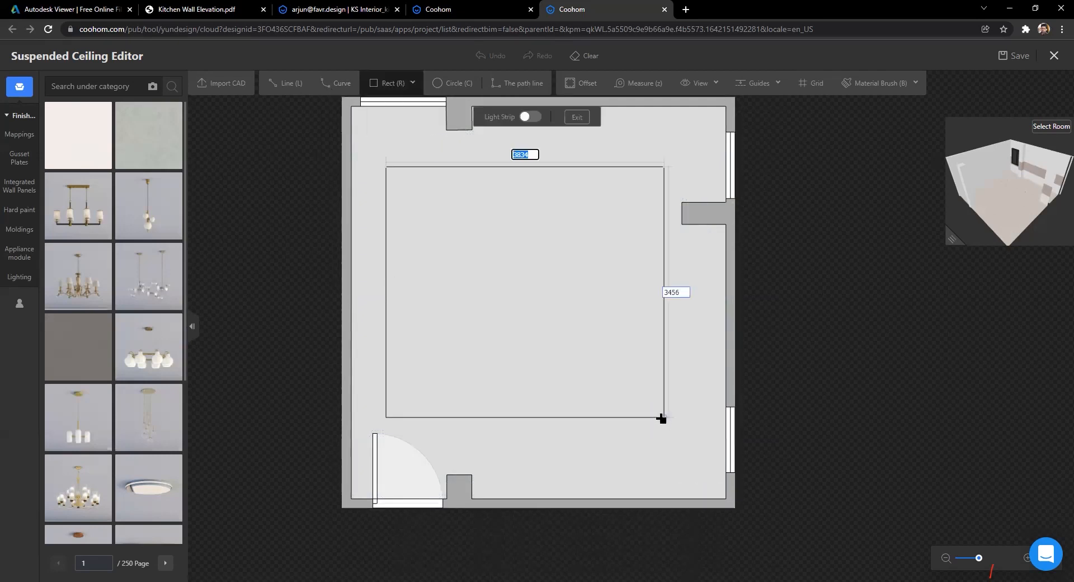
pyautogui.click(675, 441)
pyautogui.scroll(-2, 790, 318)
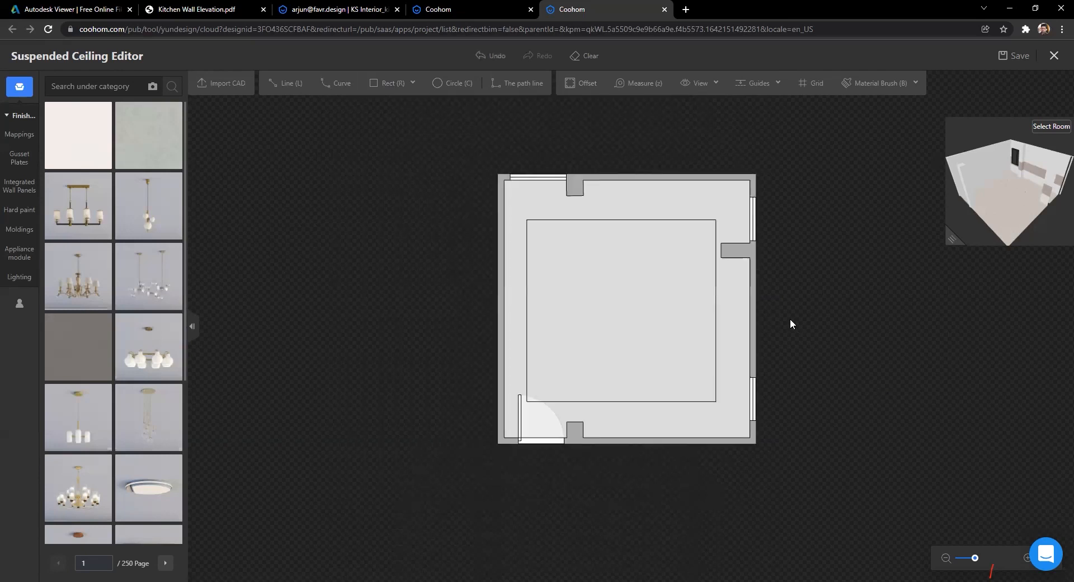
pyautogui.scroll(1, 586, 227)
pyautogui.scroll(2, 536, 218)
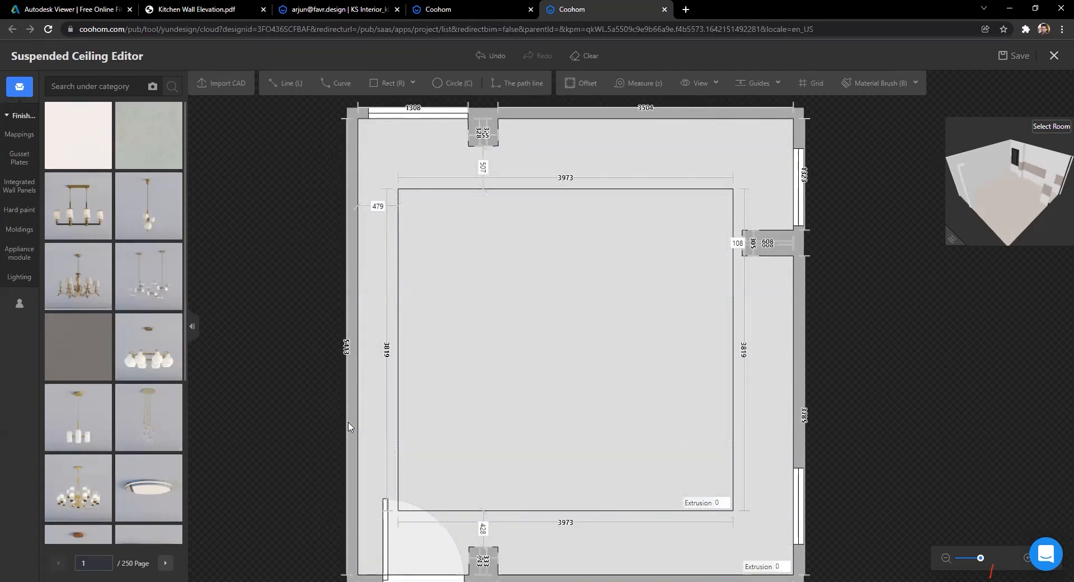
pyautogui.scroll(-2, 384, 279)
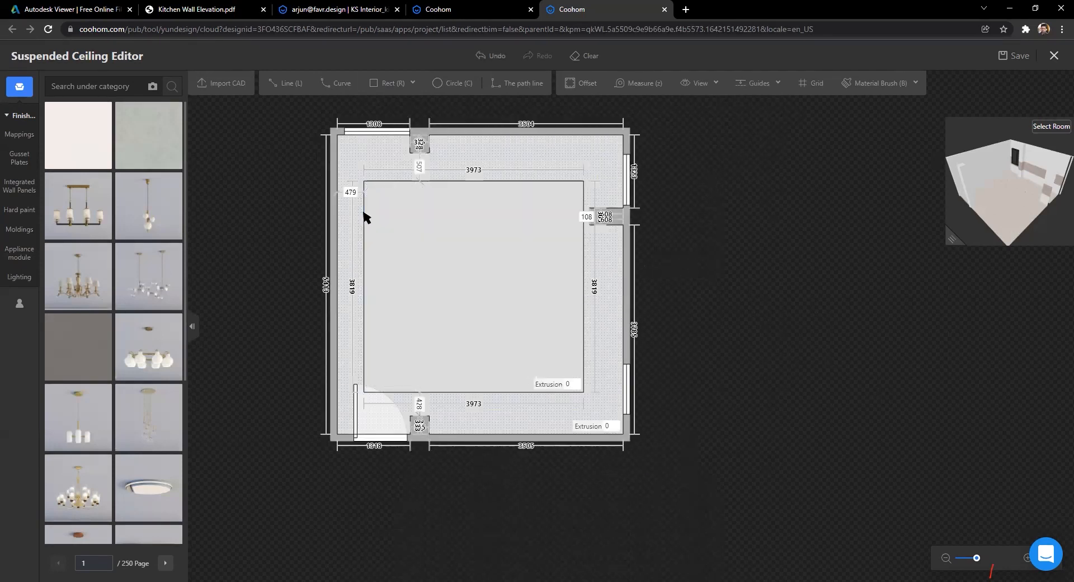
# Step: Set the distance between the ceiling rectangle's left edge and the left wall to 600 mm
pyautogui.click(362, 191)
pyautogui.click(349, 190)
pyautogui.write('600')
pyautogui.press('Return')
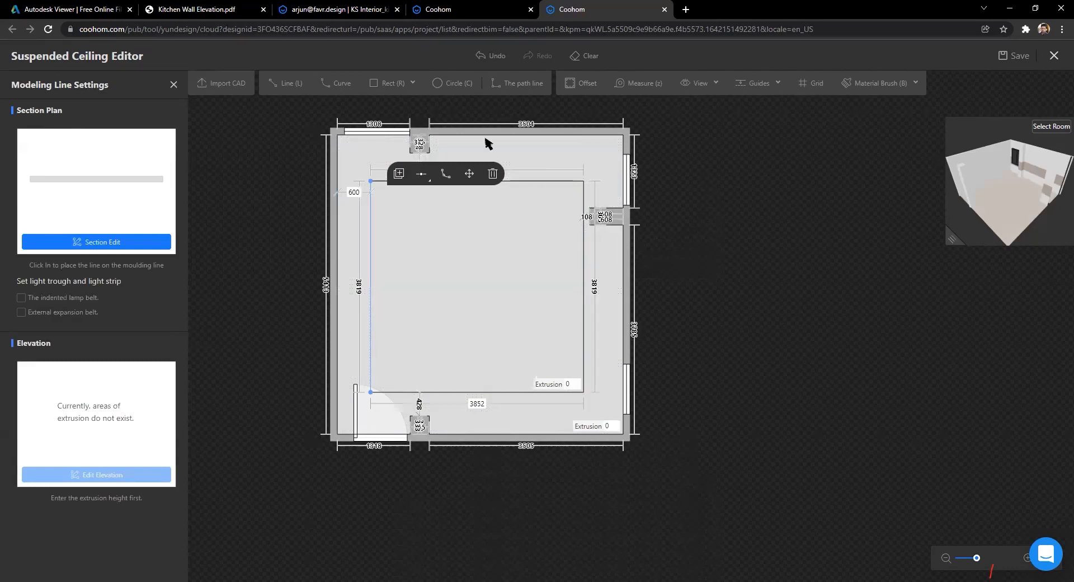
# Step: Set the ceiling rectangle's upper and lower edges 400 mm away from the adjacent upper and lower pillars
pyautogui.scroll(2, 487, 142)
pyautogui.click(496, 198)
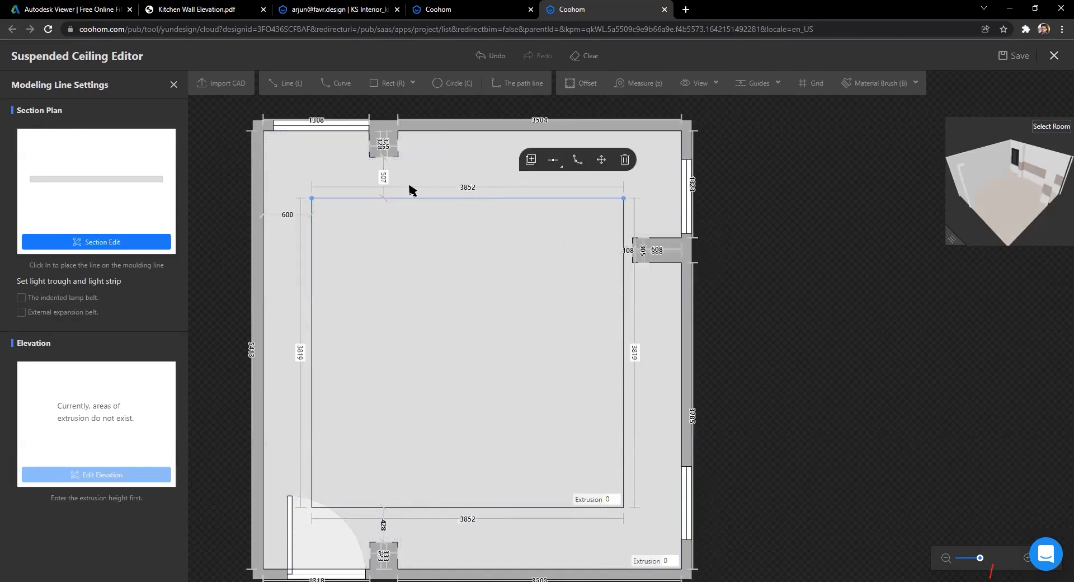
pyautogui.click(383, 177)
pyautogui.write('400')
pyautogui.press('Return')
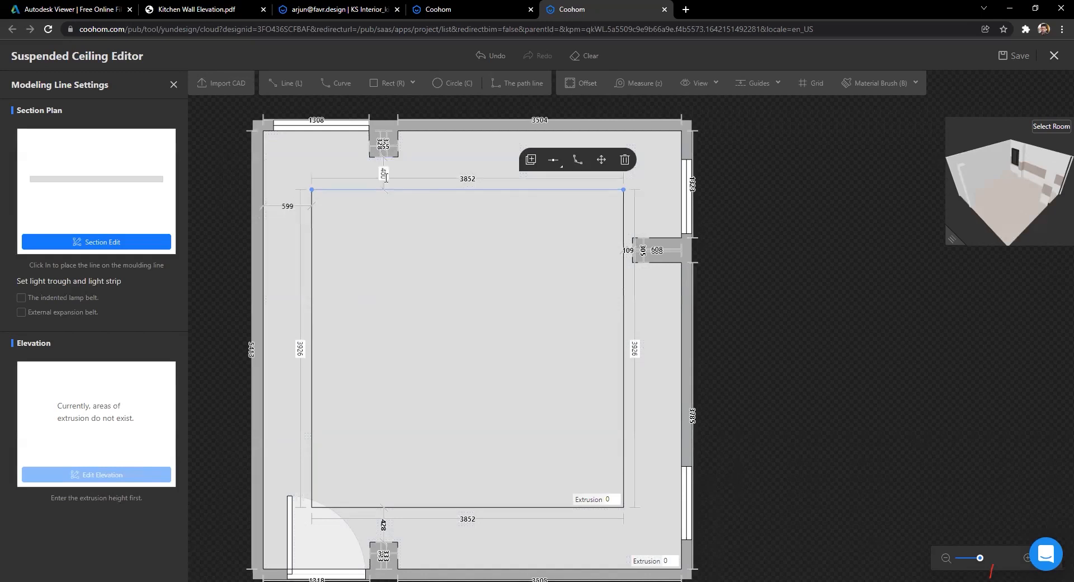
pyautogui.click(784, 371)
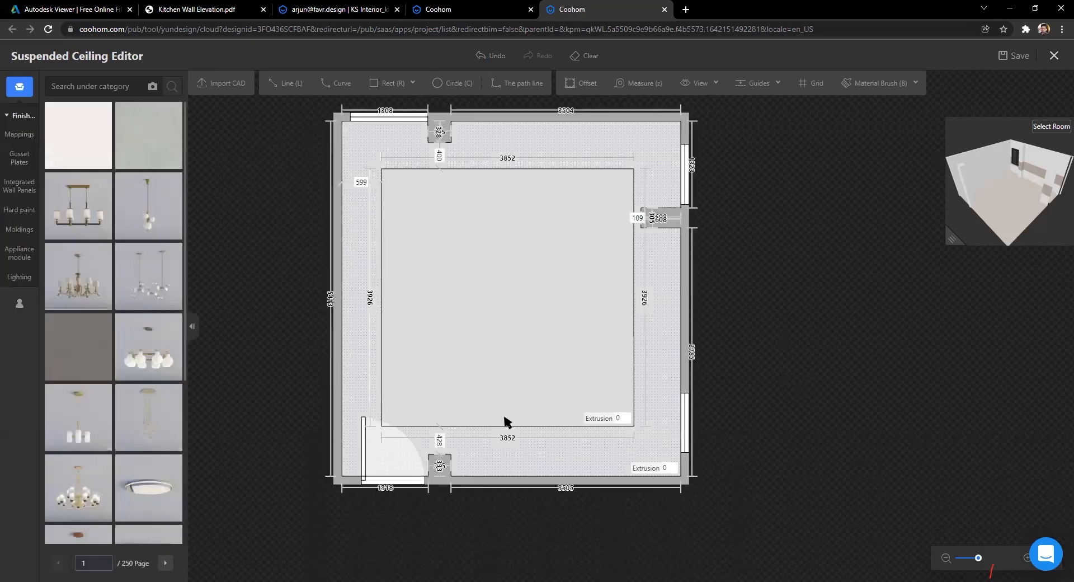
pyautogui.click(439, 444)
pyautogui.write('400')
pyautogui.press('Return')
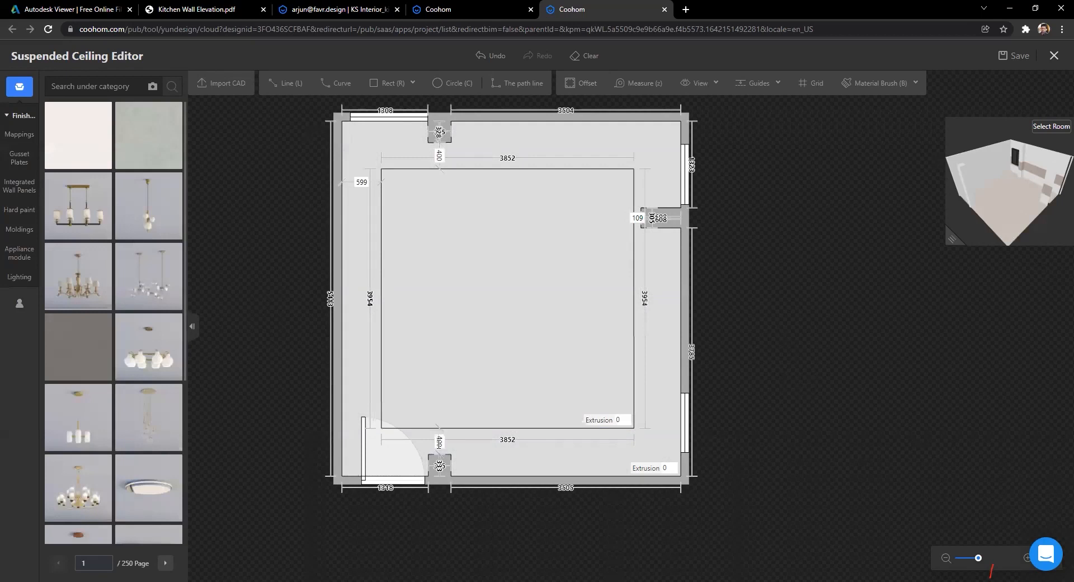
pyautogui.click(637, 240)
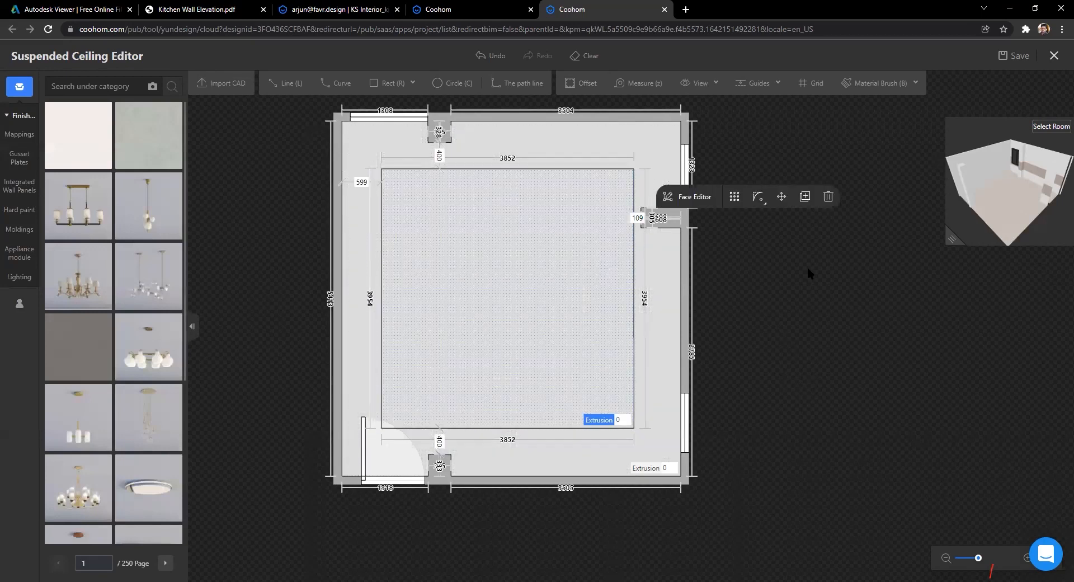
pyautogui.click(808, 269)
pyautogui.scroll(-5, 723, 313)
pyautogui.moveTo(806, 350); pyautogui.dragTo(647, 278)
pyautogui.scroll(-1, 408, 182)
pyautogui.scroll(-2, 477, 326)
pyautogui.scroll(4, 487, 216)
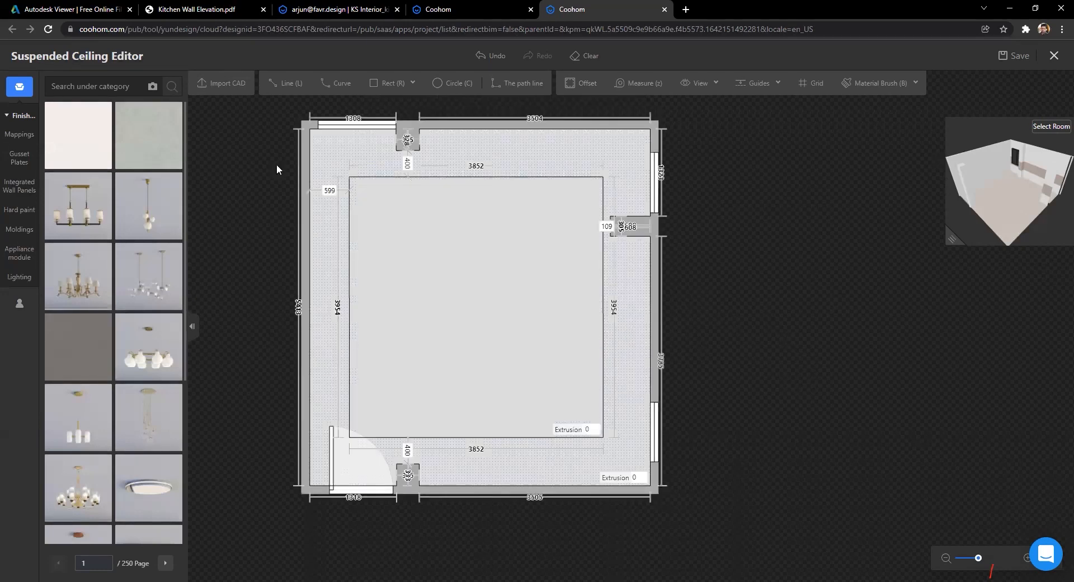
pyautogui.scroll(-1, 494, 296)
pyautogui.scroll(2, 495, 297)
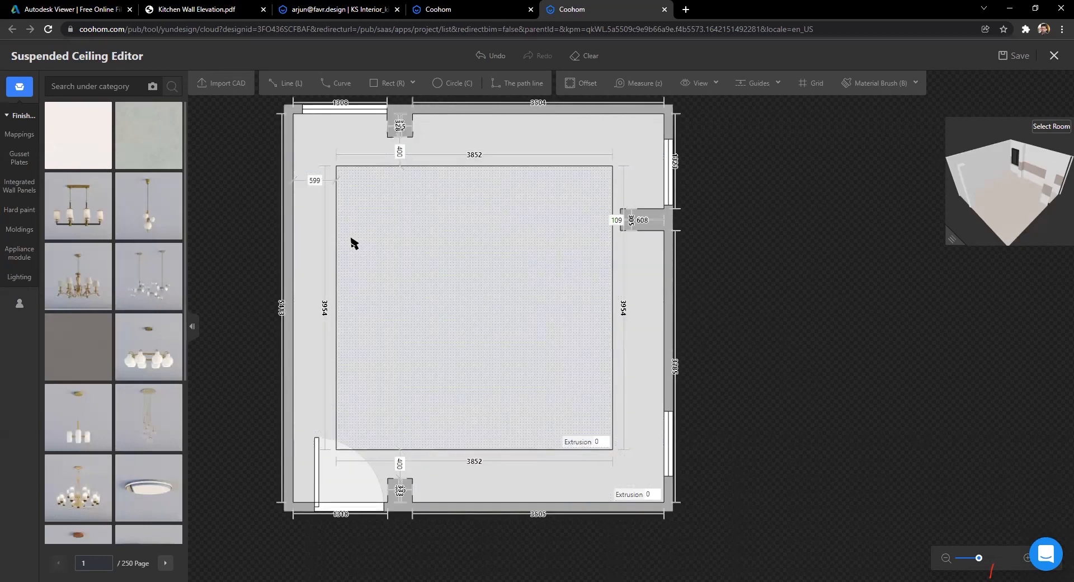
pyautogui.scroll(-1, 355, 305)
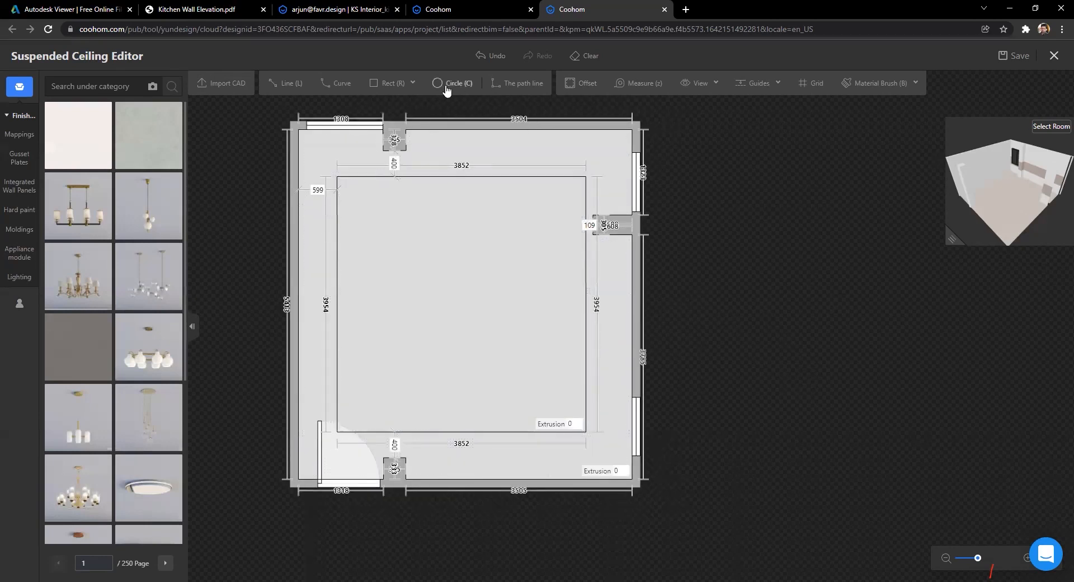
# Step: Offset the ceiling rectangle inward by 150 mm to form a narrow border band
pyautogui.click(570, 84)
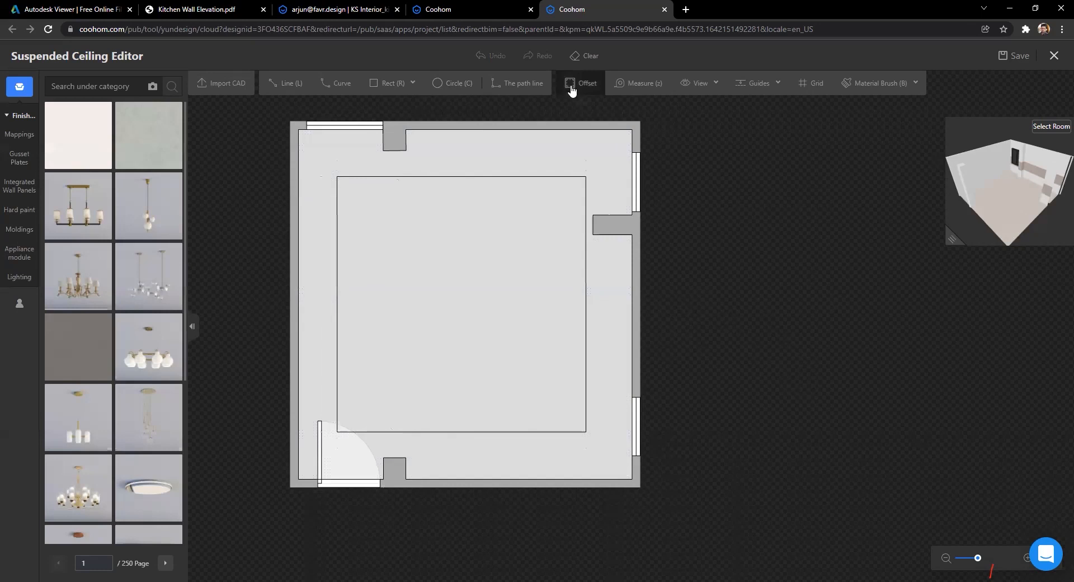
pyautogui.click(461, 303)
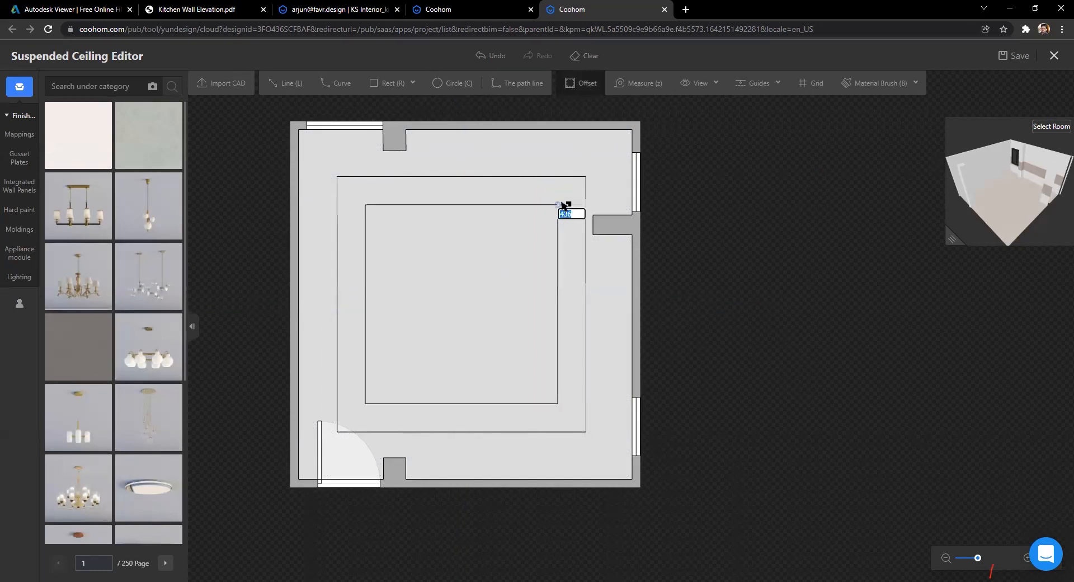
pyautogui.press('Return')
pyautogui.scroll(-1, 491, 227)
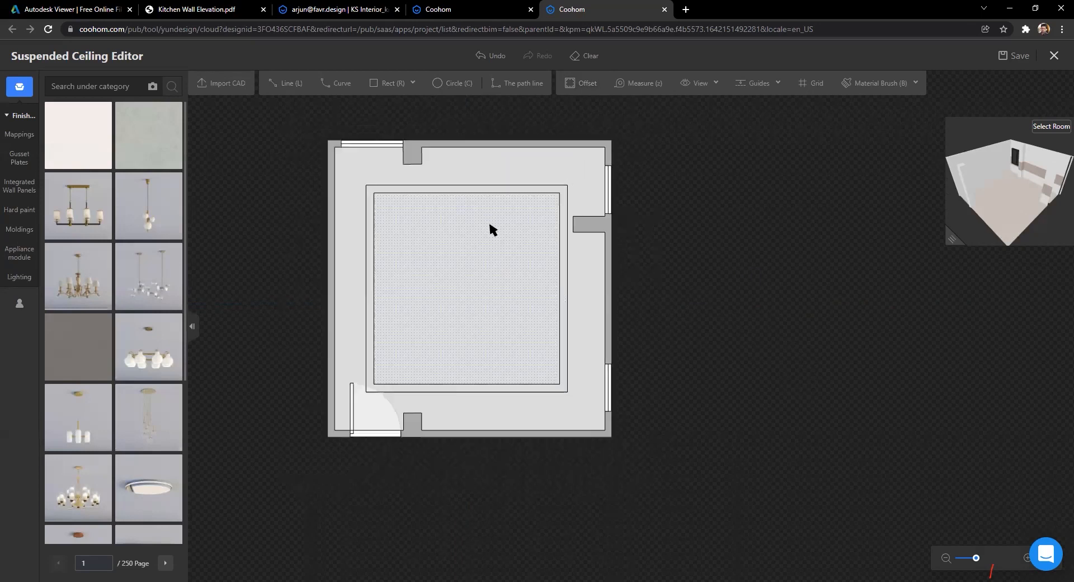
pyautogui.scroll(1, 475, 282)
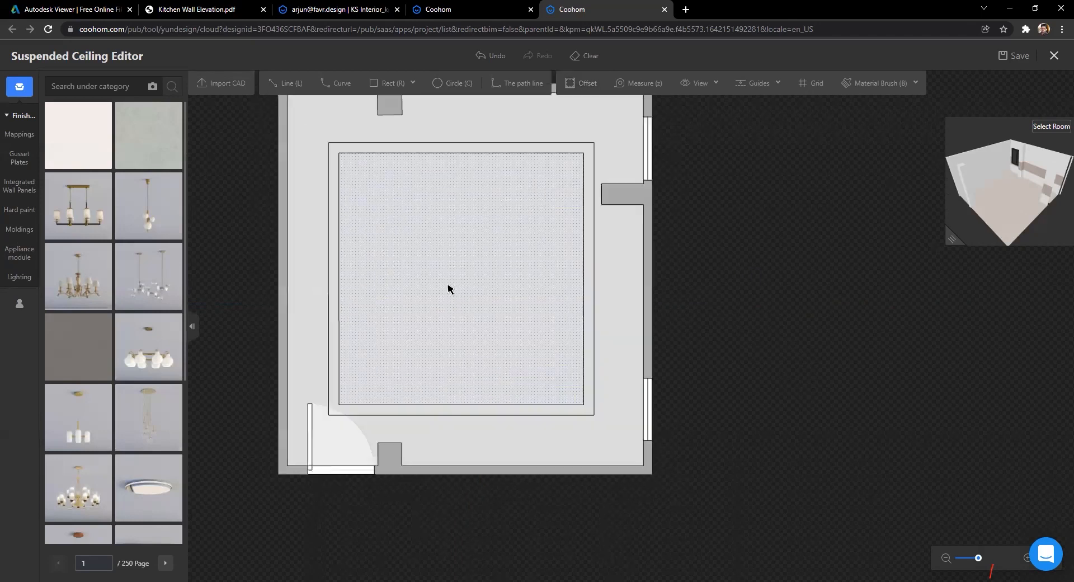
pyautogui.scroll(-1, 450, 288)
pyautogui.scroll(-1, 671, 273)
pyautogui.moveTo(709, 237); pyautogui.dragTo(680, 261)
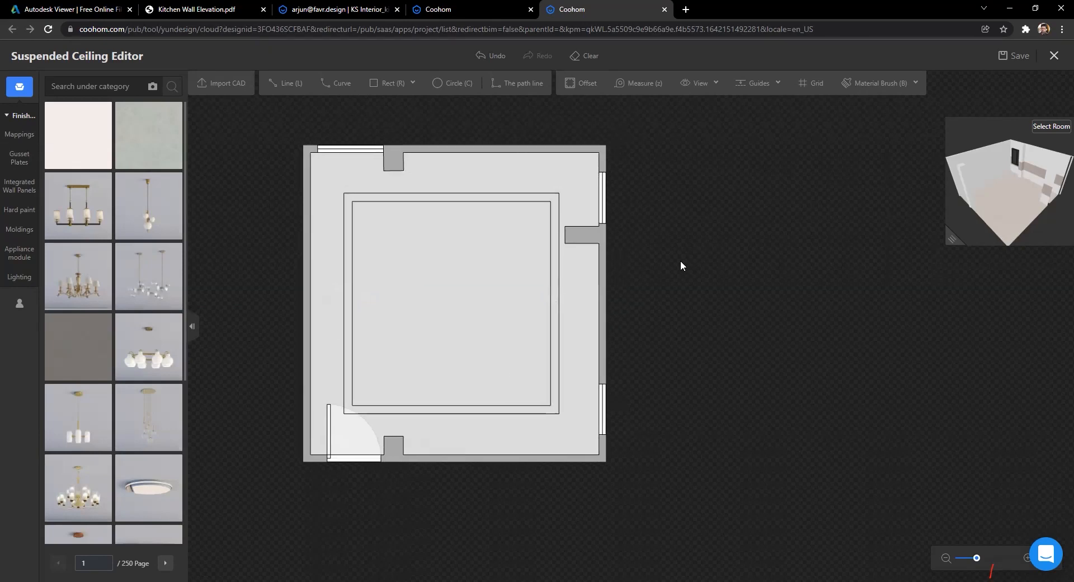
# Step: Switch to Autodesk Viewer and examine the island's size, position and clearances in the kitchen floor plan
pyautogui.click(320, 7)
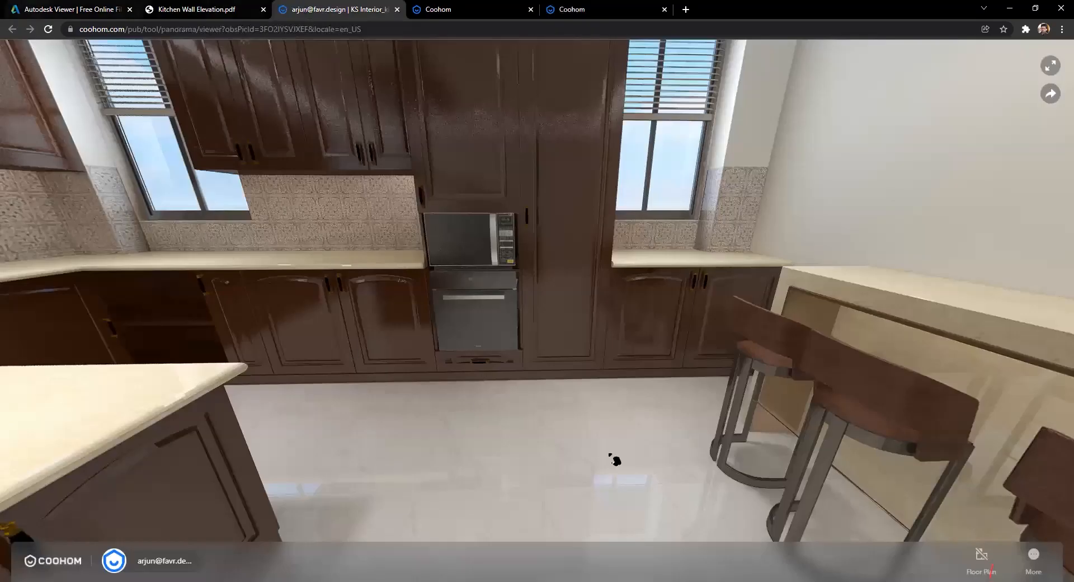
pyautogui.hotkey('ctrl', '1')
pyautogui.scroll(-1, 555, 307)
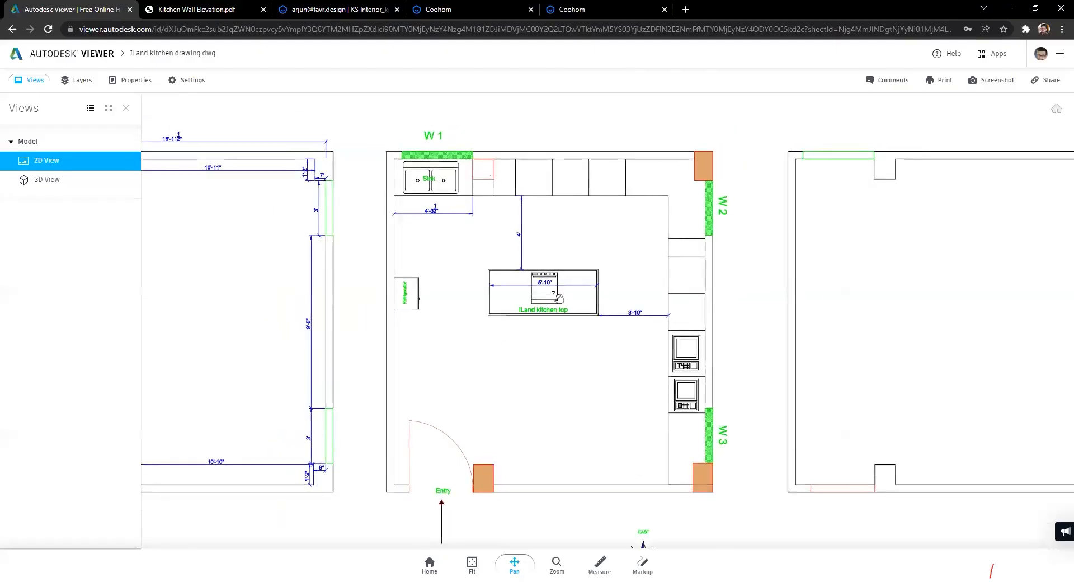
pyautogui.scroll(2, 558, 335)
pyautogui.scroll(1, 558, 339)
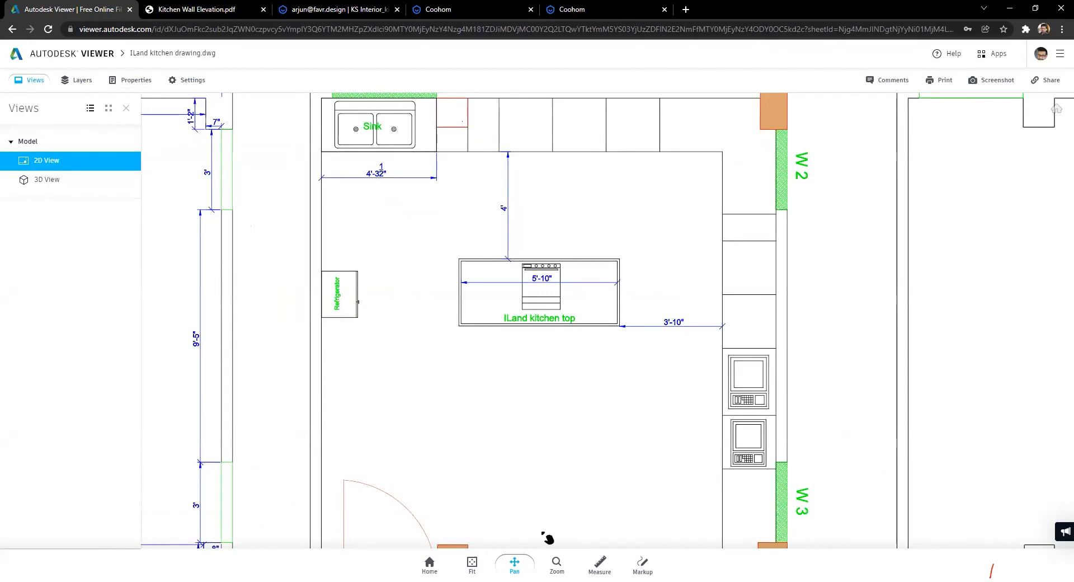
pyautogui.scroll(1, 543, 386)
pyautogui.moveTo(527, 431); pyautogui.dragTo(530, 396)
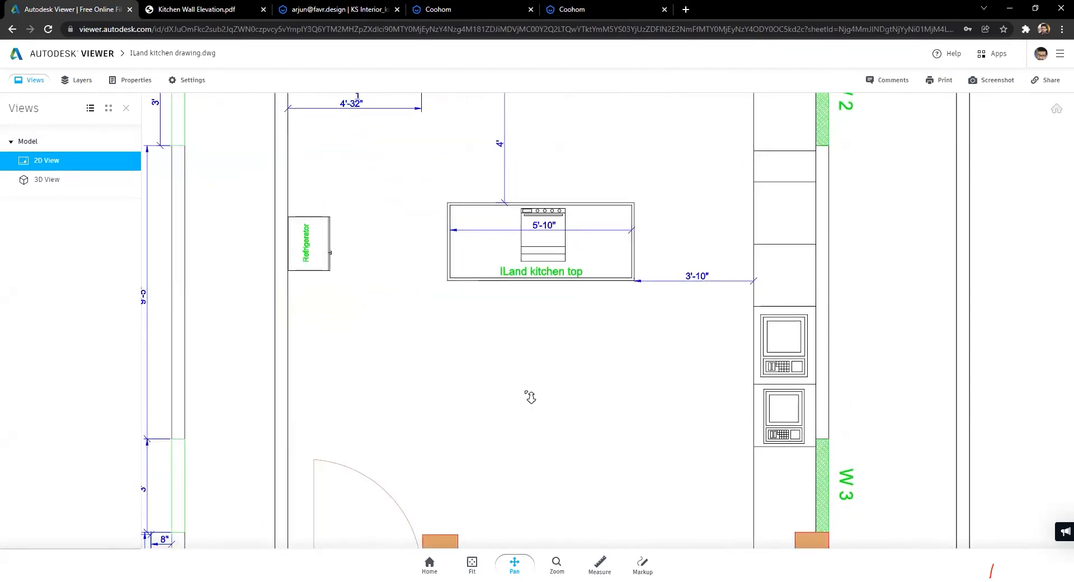
pyautogui.scroll(-2, 530, 395)
pyautogui.scroll(-3, 537, 463)
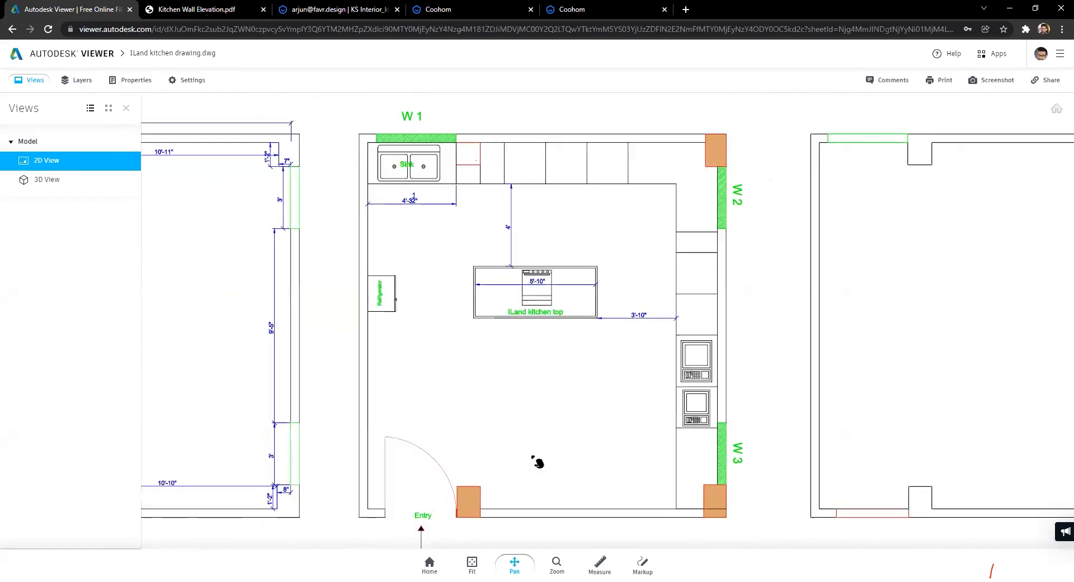
pyautogui.moveTo(495, 116); pyautogui.dragTo(491, 69)
pyautogui.scroll(-2, 502, 287)
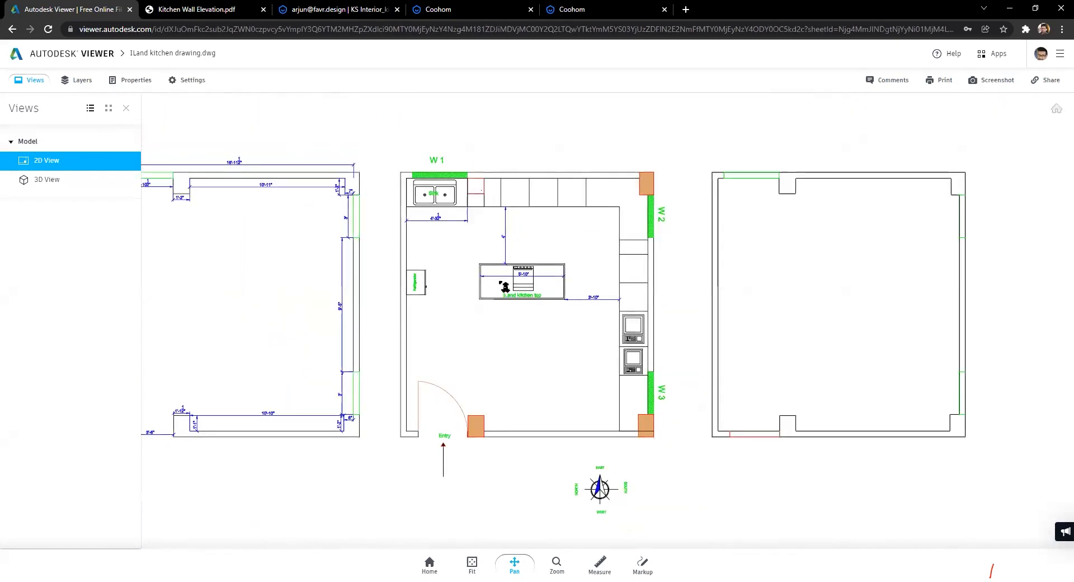
pyautogui.scroll(5, 455, 233)
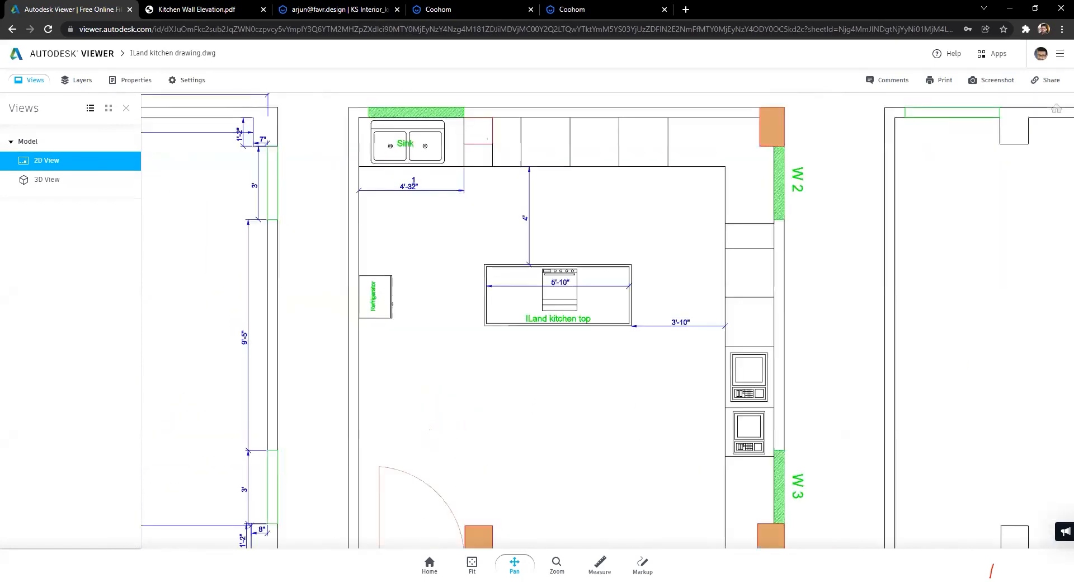
pyautogui.scroll(3, 496, 284)
pyautogui.scroll(-1, 501, 284)
pyautogui.moveTo(501, 285); pyautogui.dragTo(410, 276)
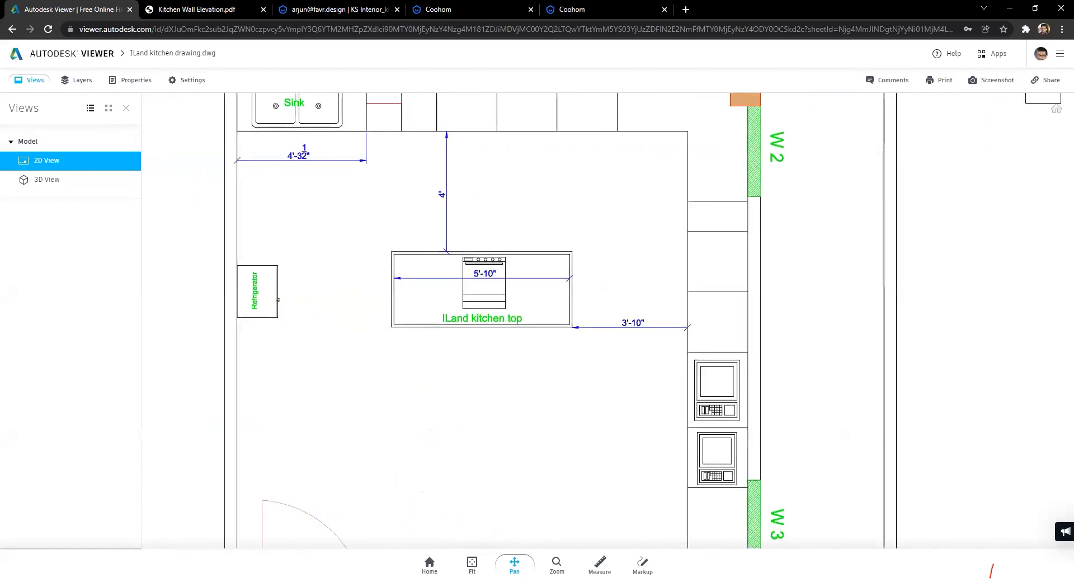
pyautogui.scroll(2, 496, 369)
pyautogui.scroll(1, 481, 381)
pyautogui.scroll(-2, 490, 370)
pyautogui.scroll(-2, 453, 348)
pyautogui.scroll(-3, 527, 113)
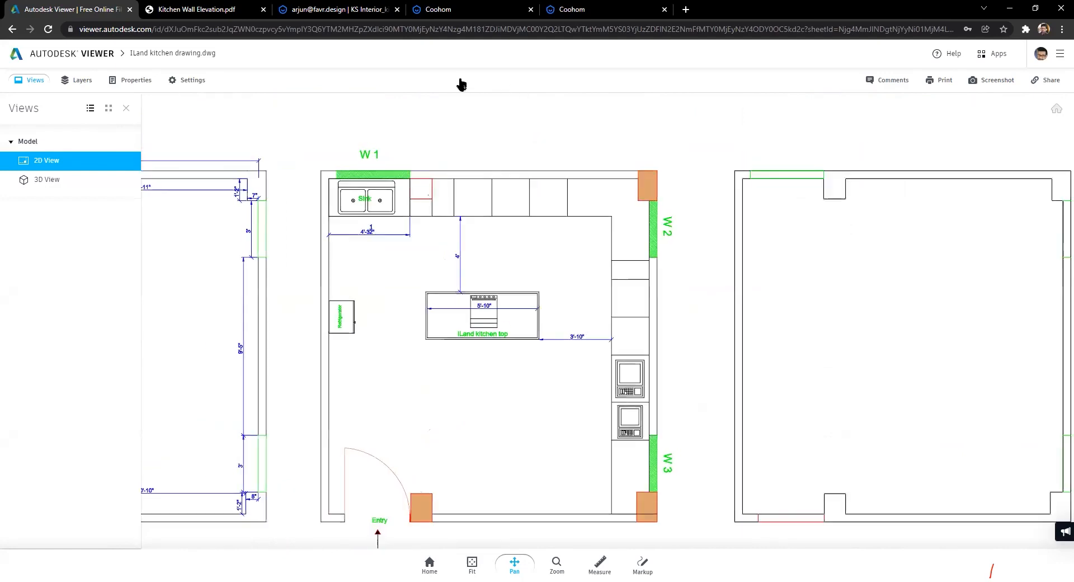
pyautogui.click(460, 10)
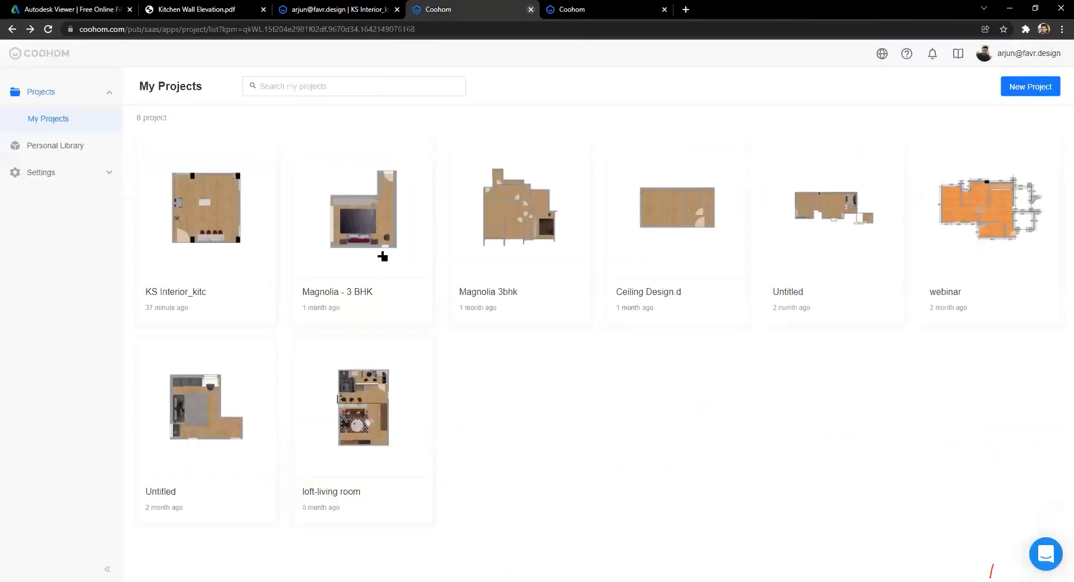
# Step: Return to Coohom's Suspended Ceiling Editor, draw a rectangle about 2334 by 978 mm above the island area, and select its face
pyautogui.click(571, 10)
pyautogui.click(392, 83)
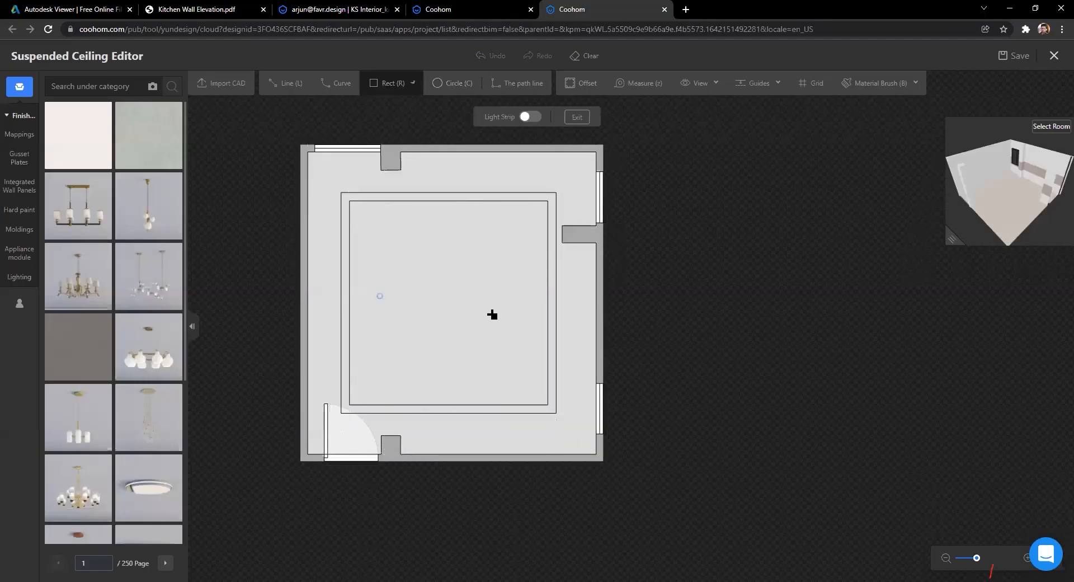
pyautogui.click(379, 248)
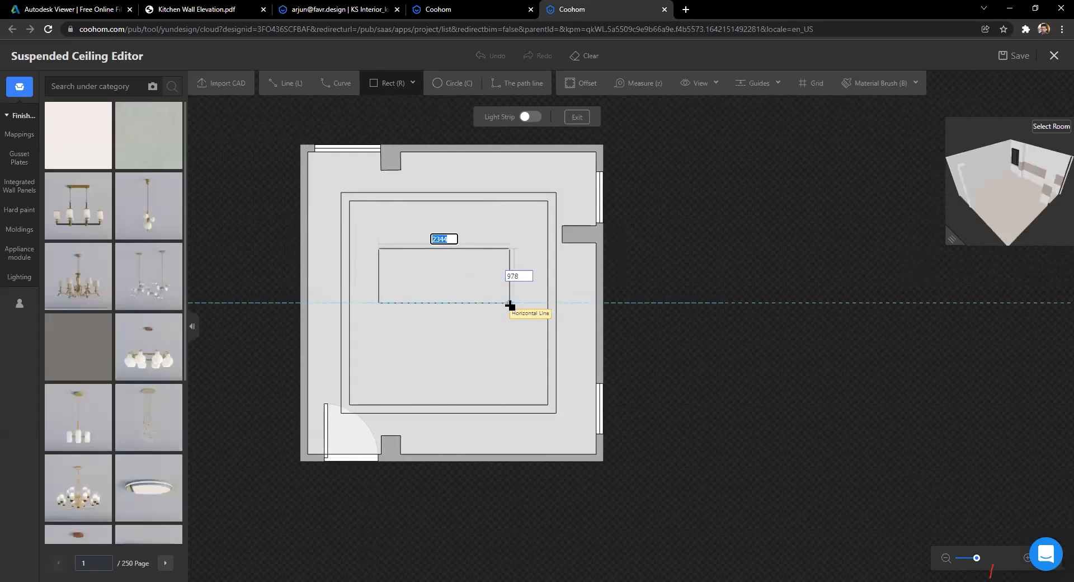
pyautogui.click(513, 303)
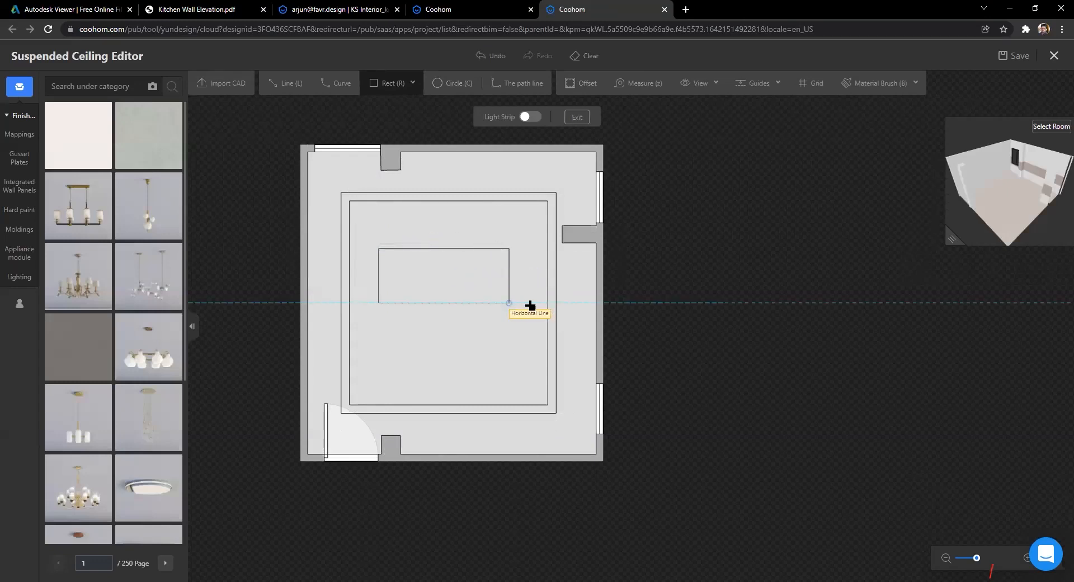
pyautogui.scroll(2, 675, 322)
pyautogui.scroll(-4, 732, 309)
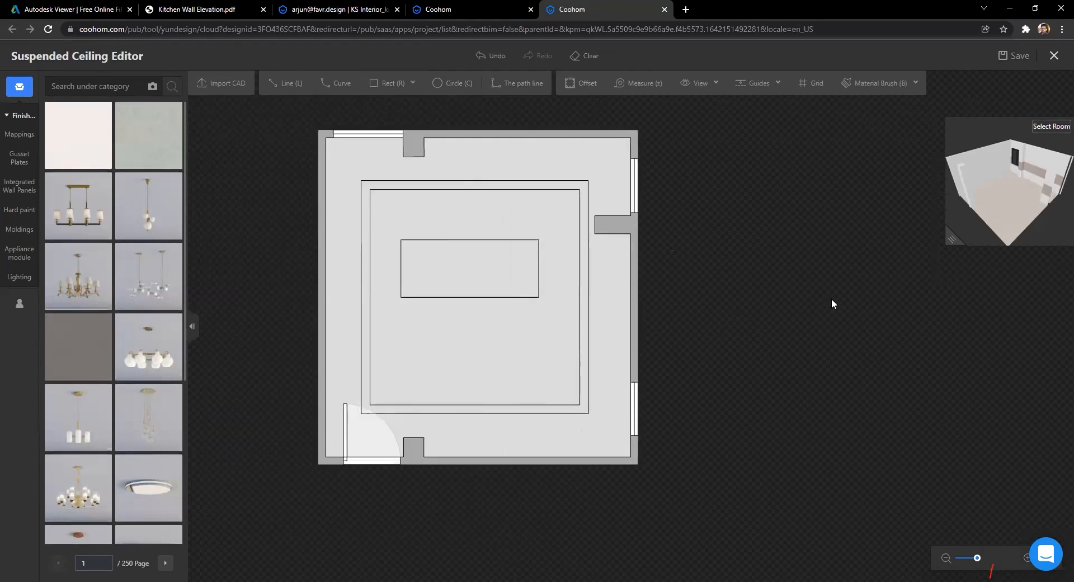
pyautogui.scroll(4, 597, 242)
pyautogui.click(682, 264)
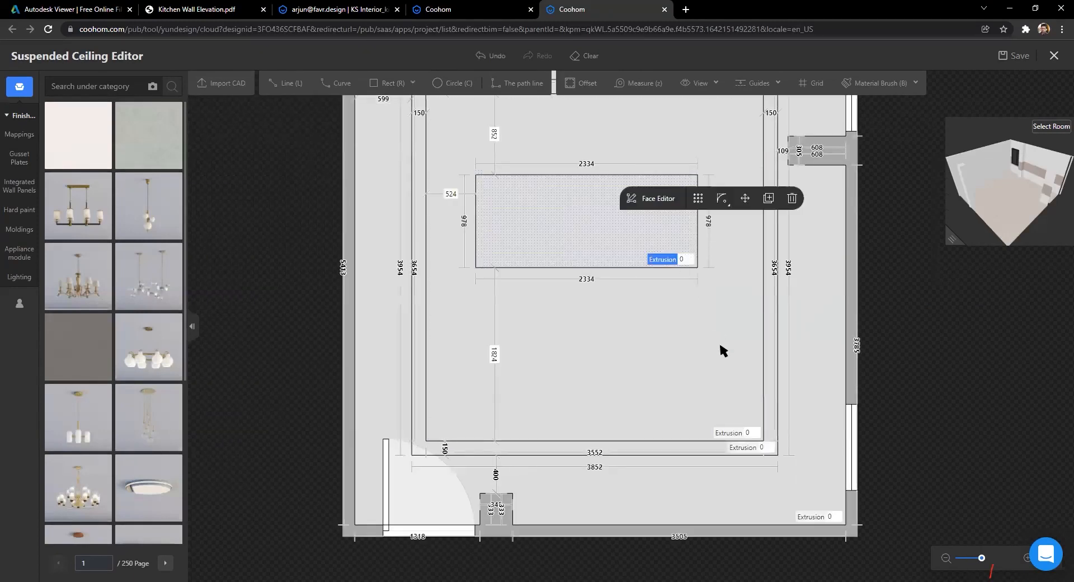
# Step: Check the false ceiling height in Kitchen Wall Elevation.pdf, glance at the reference kitchen panorama, and return to the Suspended Ceiling Editor
pyautogui.click(926, 370)
pyautogui.scroll(-2, 926, 371)
pyautogui.moveTo(337, 123); pyautogui.dragTo(199, 89)
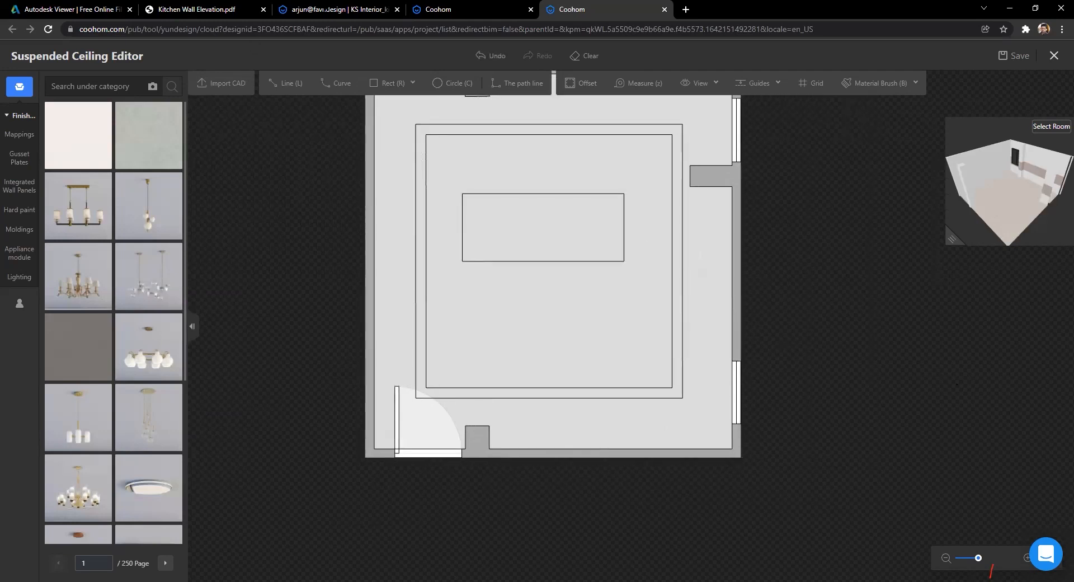
pyautogui.scroll(-3, 838, 290)
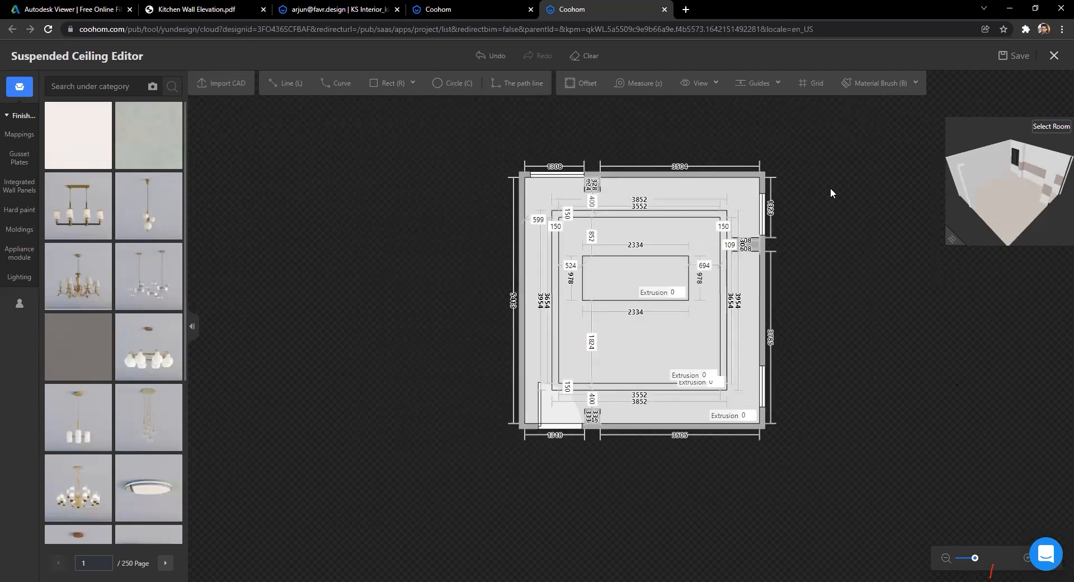
pyautogui.hotkey('ctrl', '2')
pyautogui.scroll(1, 850, 169)
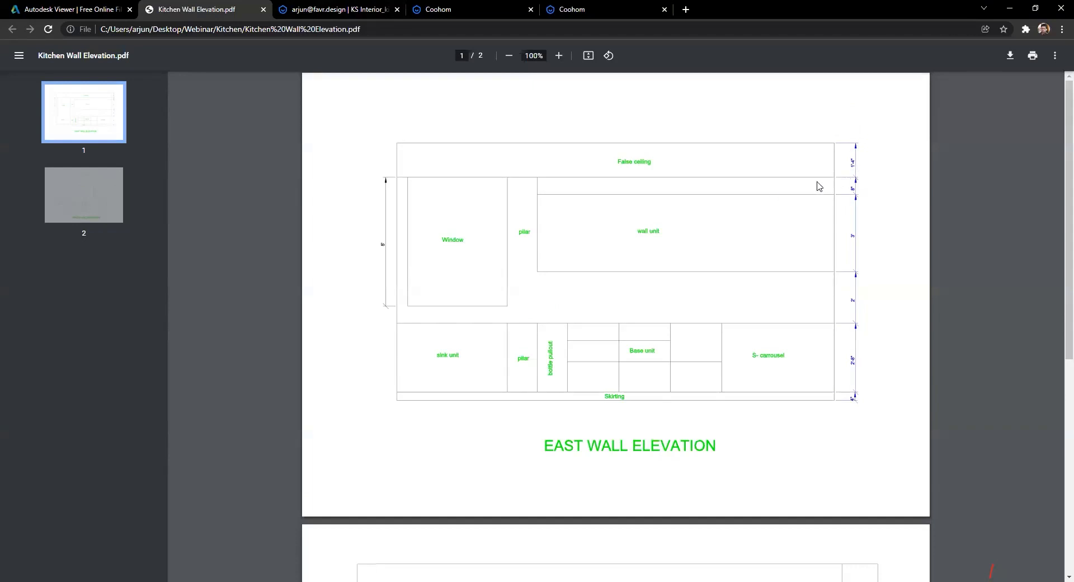
pyautogui.click(352, 5)
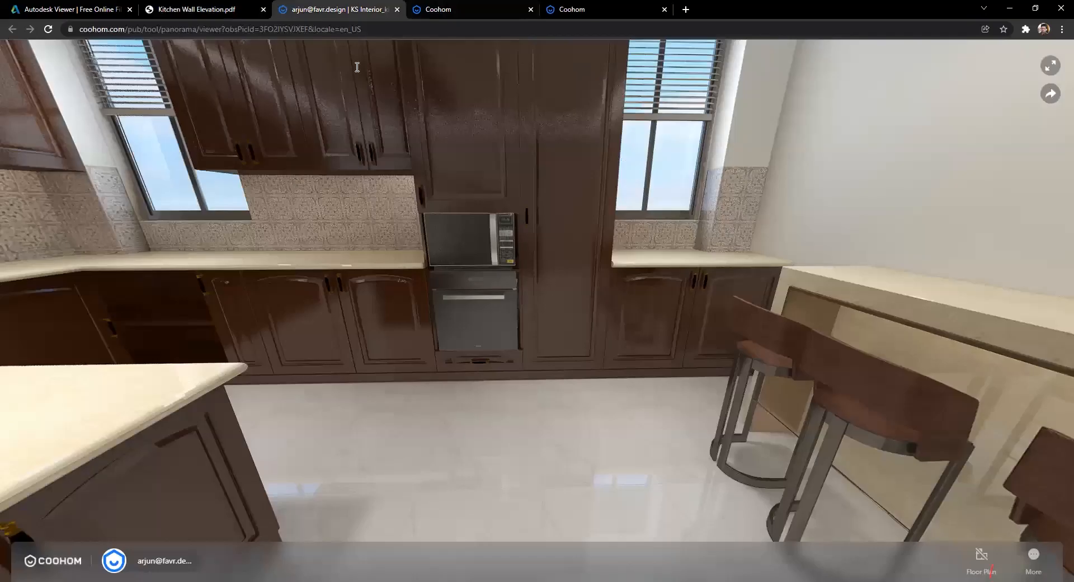
pyautogui.click(517, 8)
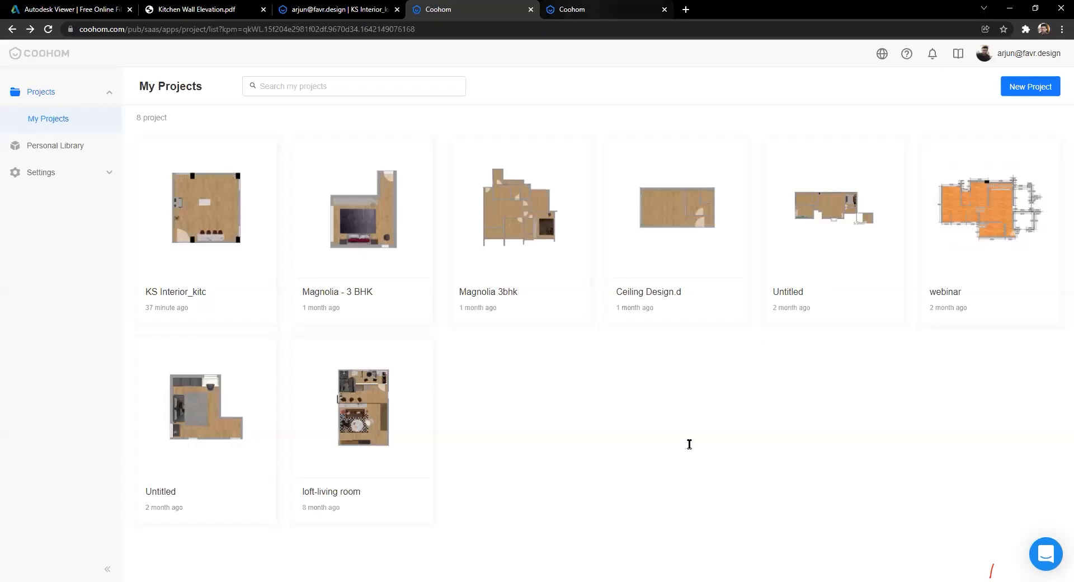
pyautogui.hotkey('ctrl', 'Tab')
# Step: Set the extrusion to 426 for all four ceiling faces: outer area, border band, inner recess and island panel
pyautogui.scroll(5, 877, 535)
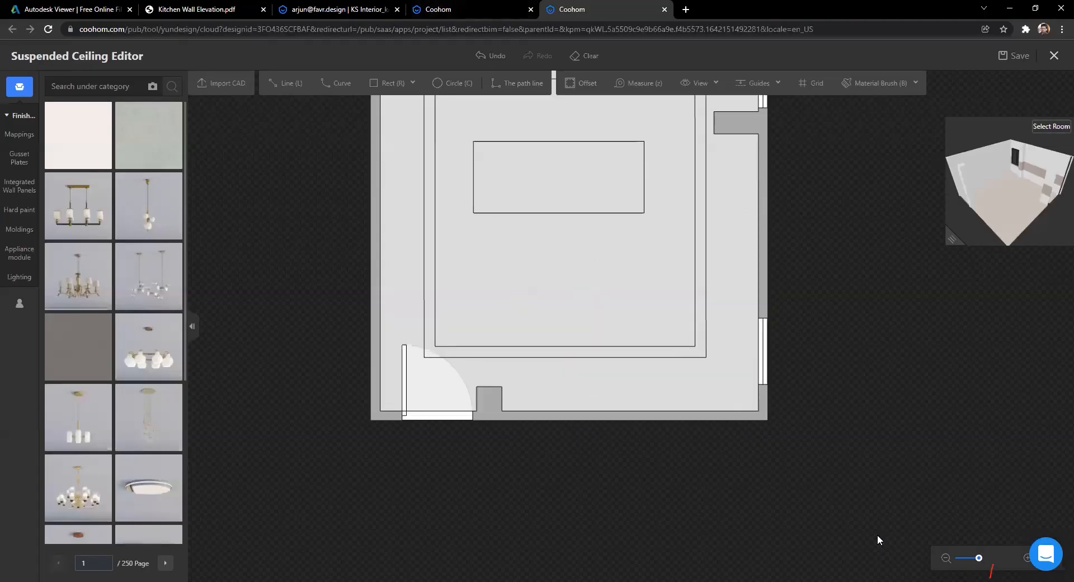
pyautogui.moveTo(667, 412); pyautogui.dragTo(650, 422, button='middle')
pyautogui.press('Tab')
pyautogui.write('426')
pyautogui.press('Return')
pyautogui.click(637, 391)
pyautogui.write('426')
pyautogui.press('Return')
pyautogui.click(627, 380)
pyautogui.write('426')
pyautogui.press('Return')
pyautogui.click(573, 248)
pyautogui.write('426')
pyautogui.press('Return')
pyautogui.scroll(-3, 786, 326)
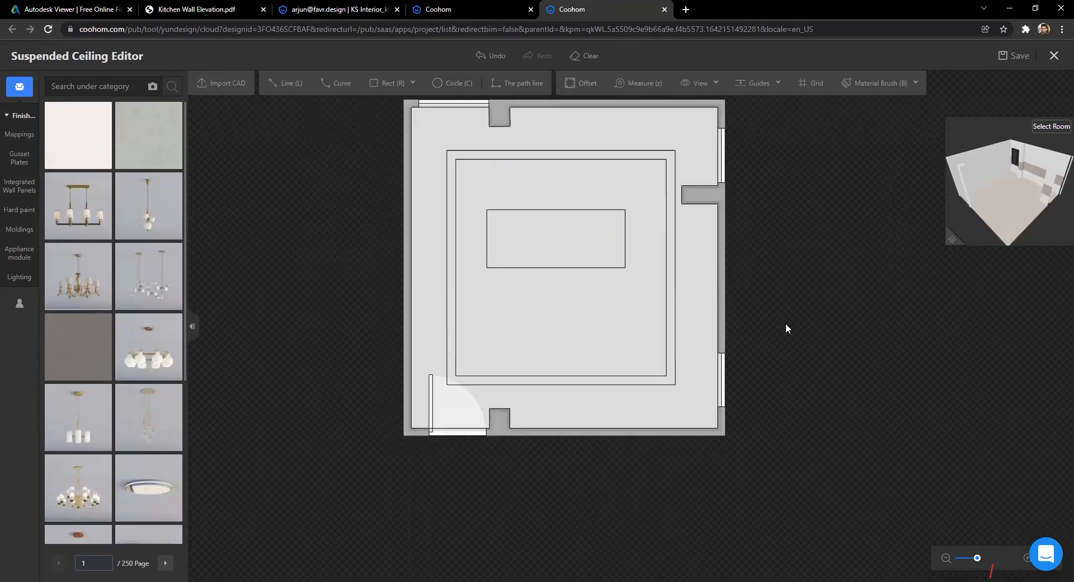
# Step: Apply the favorite light-emitting material to the 150 mm border band around the ceiling recess
pyautogui.scroll(6, 499, 289)
pyautogui.scroll(-2, 442, 235)
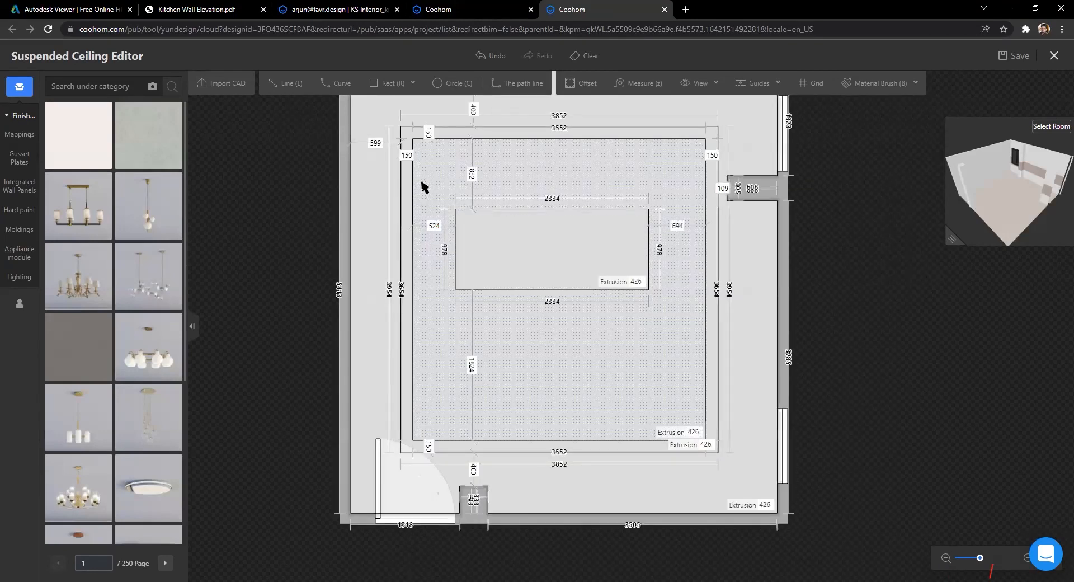
pyautogui.click(410, 191)
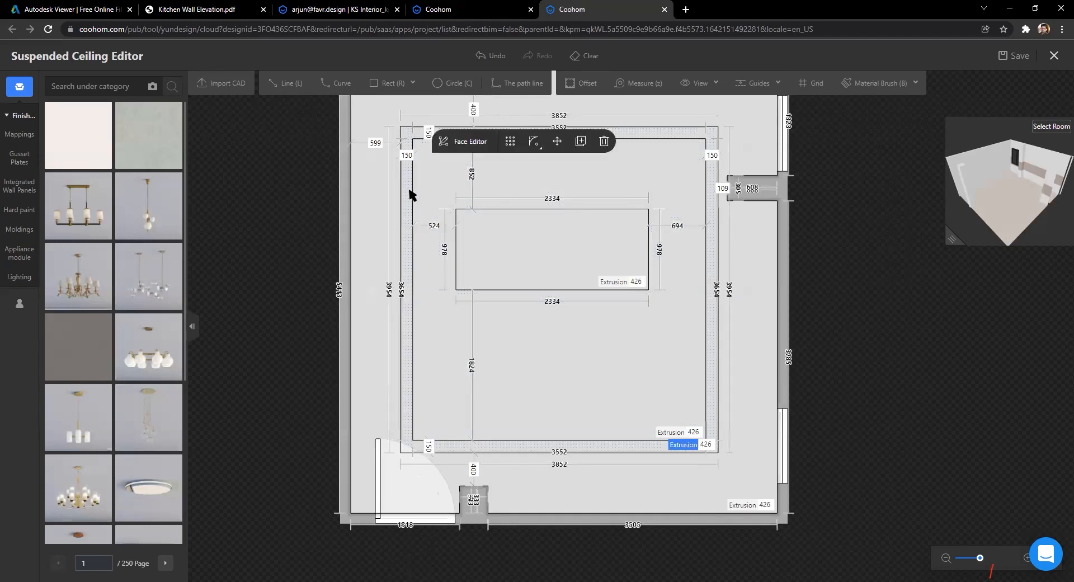
pyautogui.click(19, 302)
pyautogui.moveTo(103, 119)
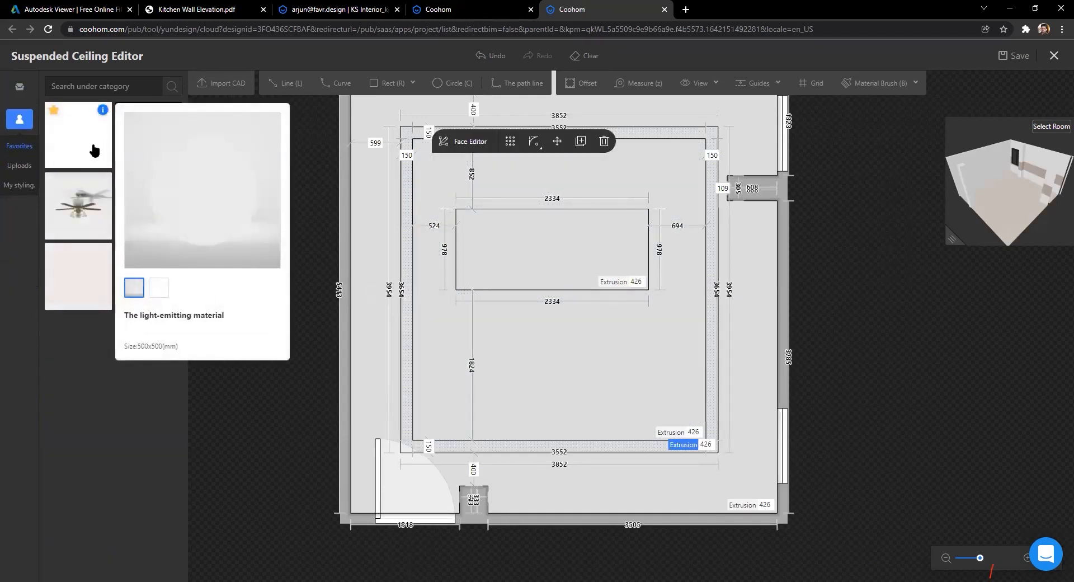
pyautogui.moveTo(79, 149); pyautogui.dragTo(405, 187)
pyautogui.scroll(-1, 391, 311)
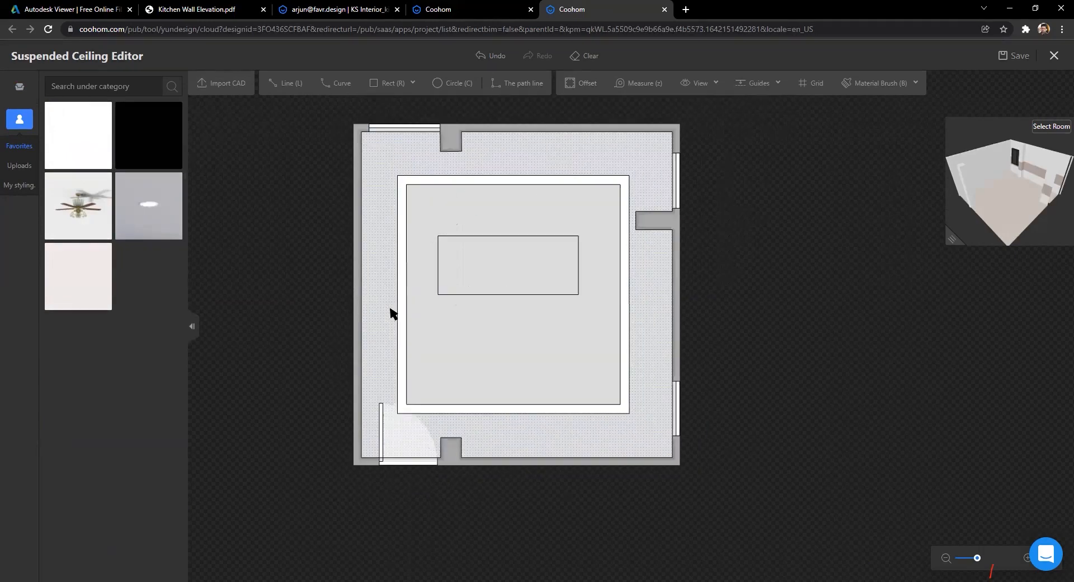
# Step: Inspect the ceiling layout and browse the Mappings and Lighting categories for suitable finishes and fixtures
pyautogui.scroll(2, 552, 264)
pyautogui.scroll(-1, 383, 250)
pyautogui.scroll(-1, 249, 216)
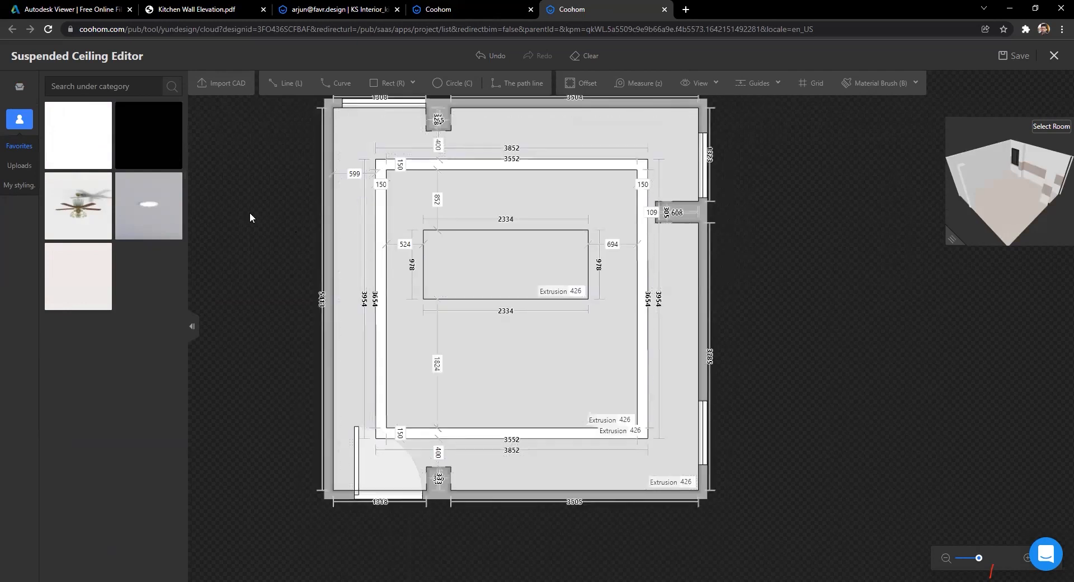
pyautogui.scroll(3, 230, 222)
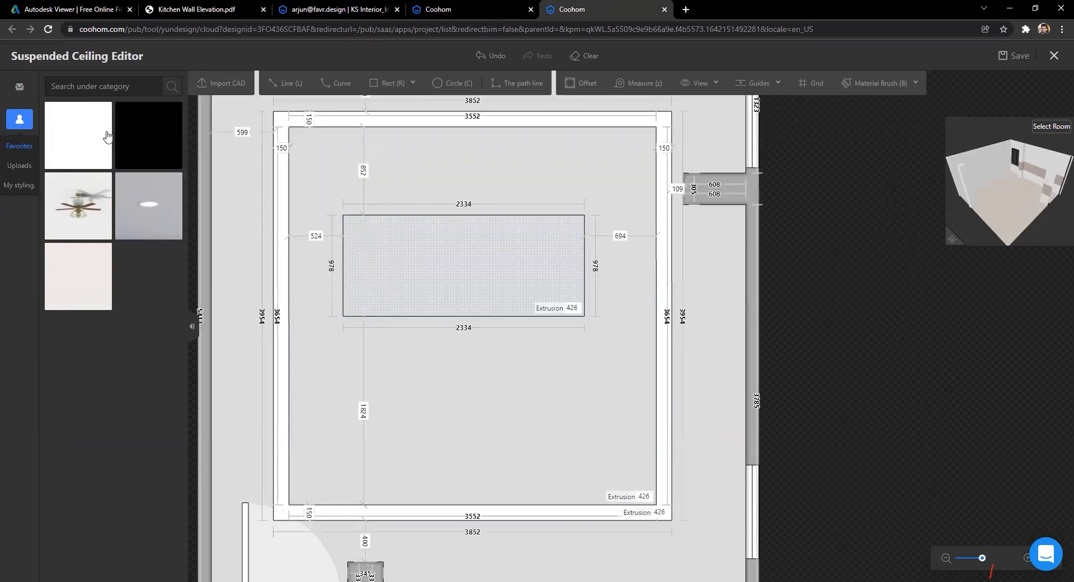
pyautogui.scroll(-3, 373, 242)
pyautogui.scroll(3, 247, 219)
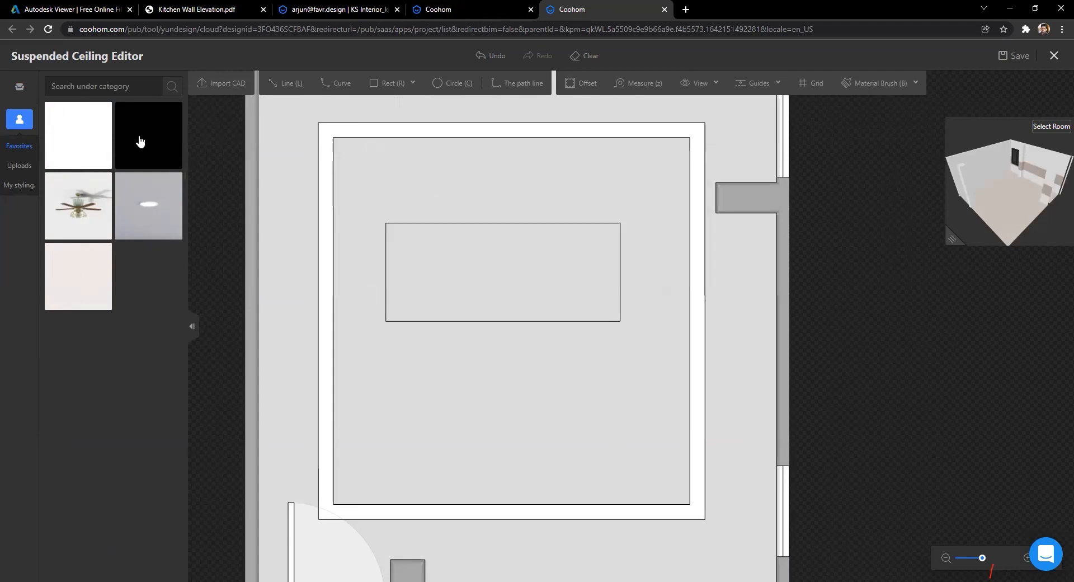
pyautogui.scroll(-1, 237, 186)
pyautogui.click(19, 86)
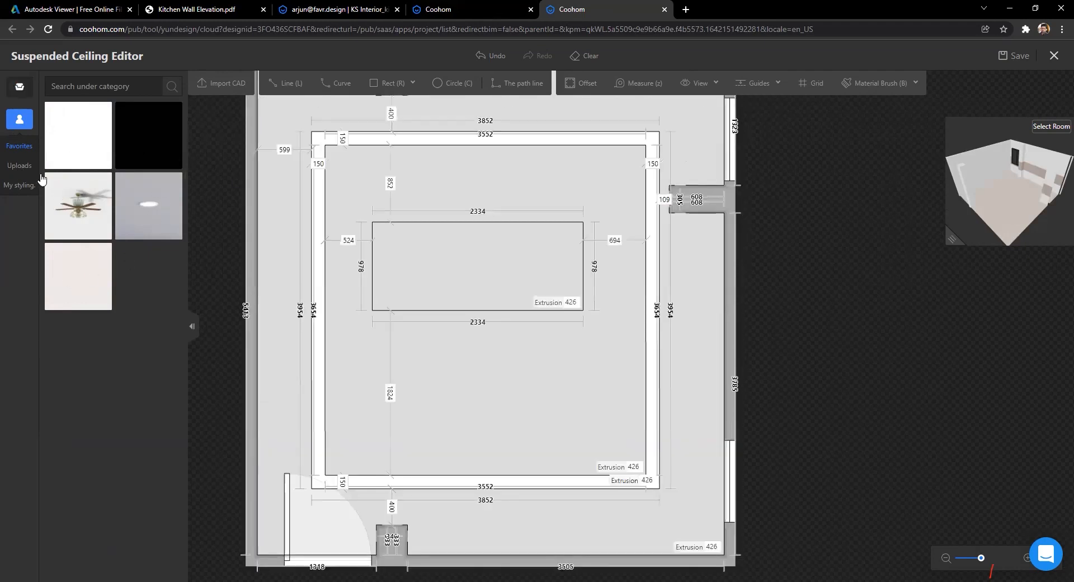
pyautogui.click(21, 135)
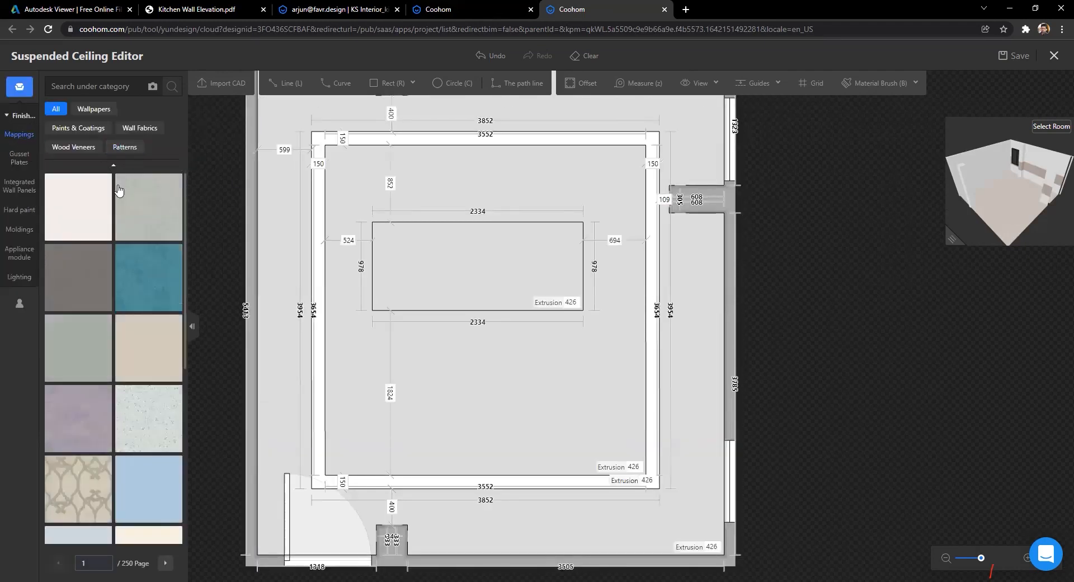
pyautogui.scroll(-3, 117, 322)
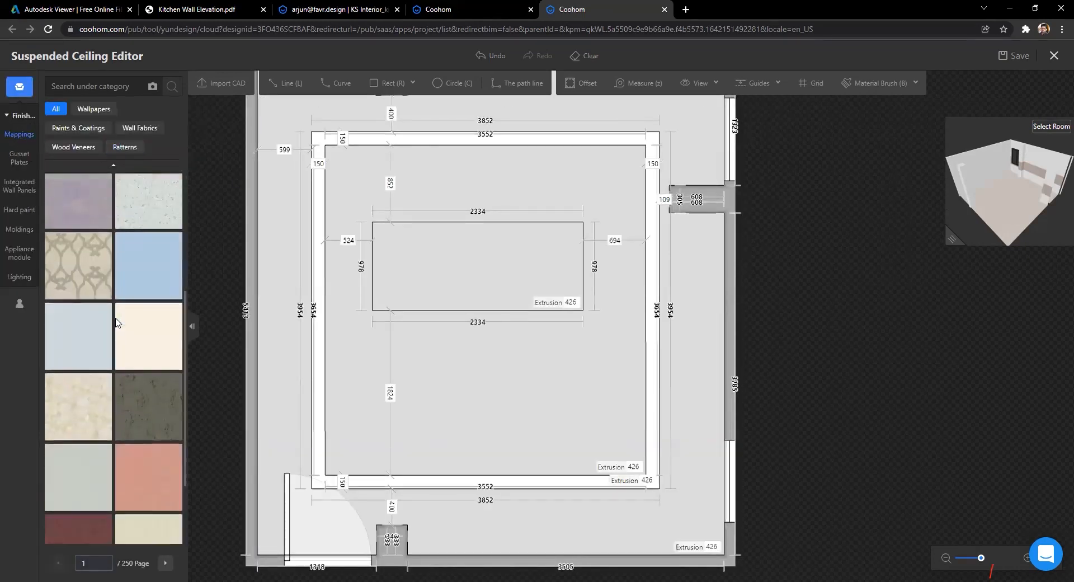
pyautogui.click(19, 276)
pyautogui.scroll(-2, 111, 324)
pyautogui.scroll(-9, 103, 344)
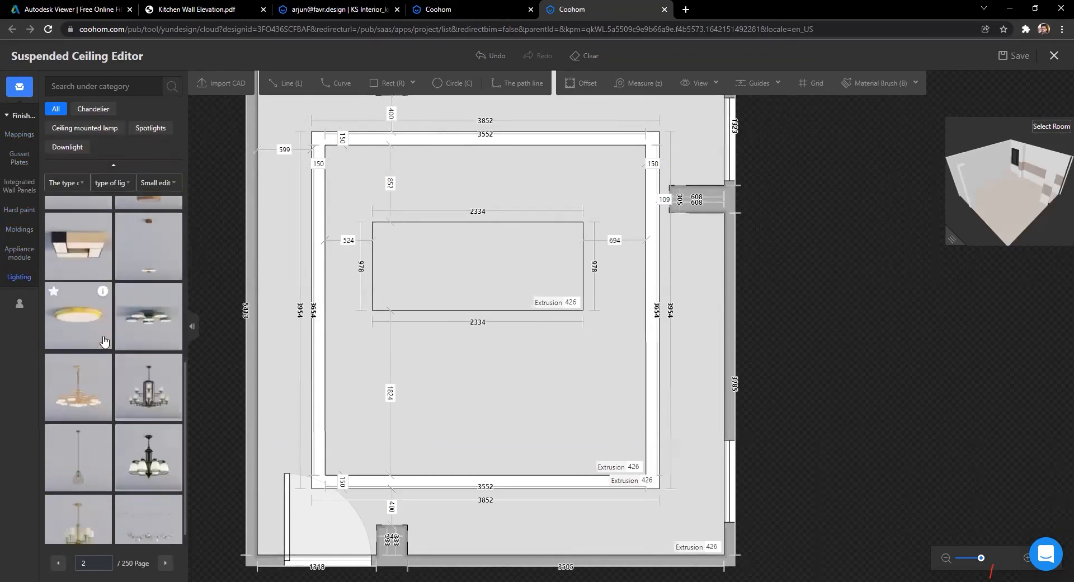
pyautogui.scroll(9, 124, 388)
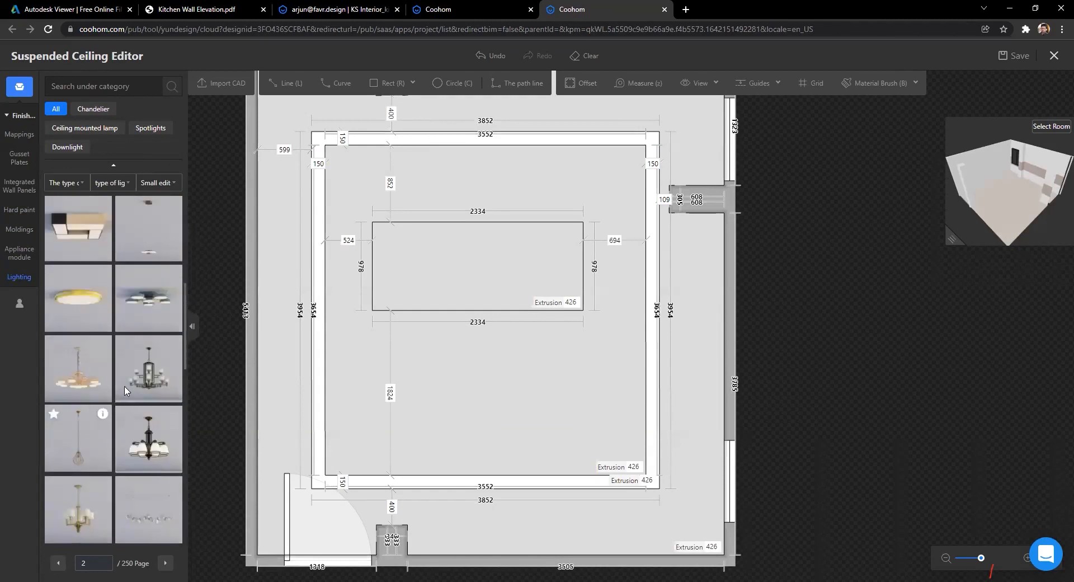
# Step: Place two round downlights from the favorites inside the island panel, one near each short end
pyautogui.click(20, 303)
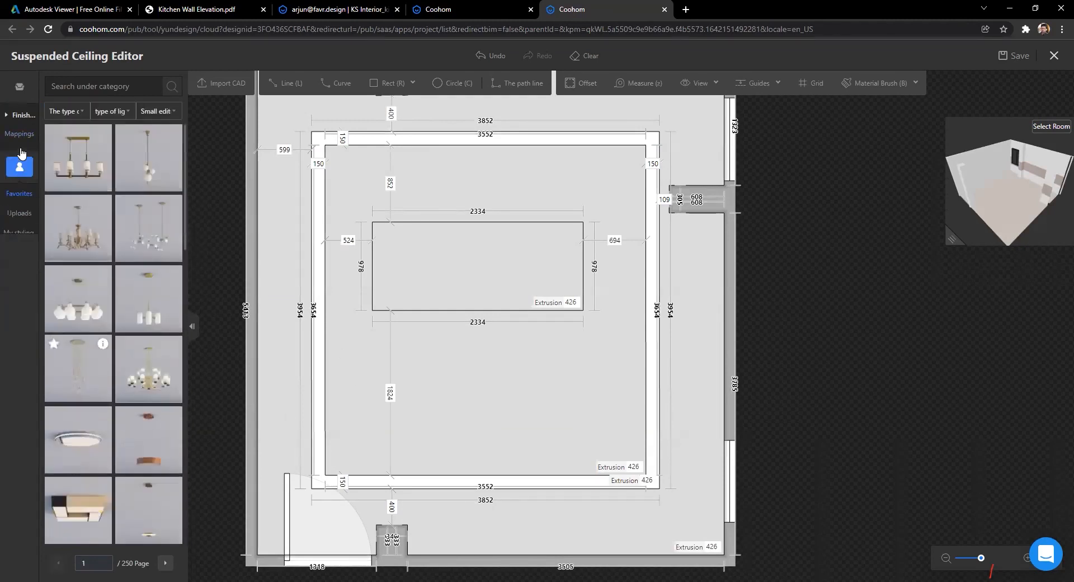
pyautogui.click(148, 202)
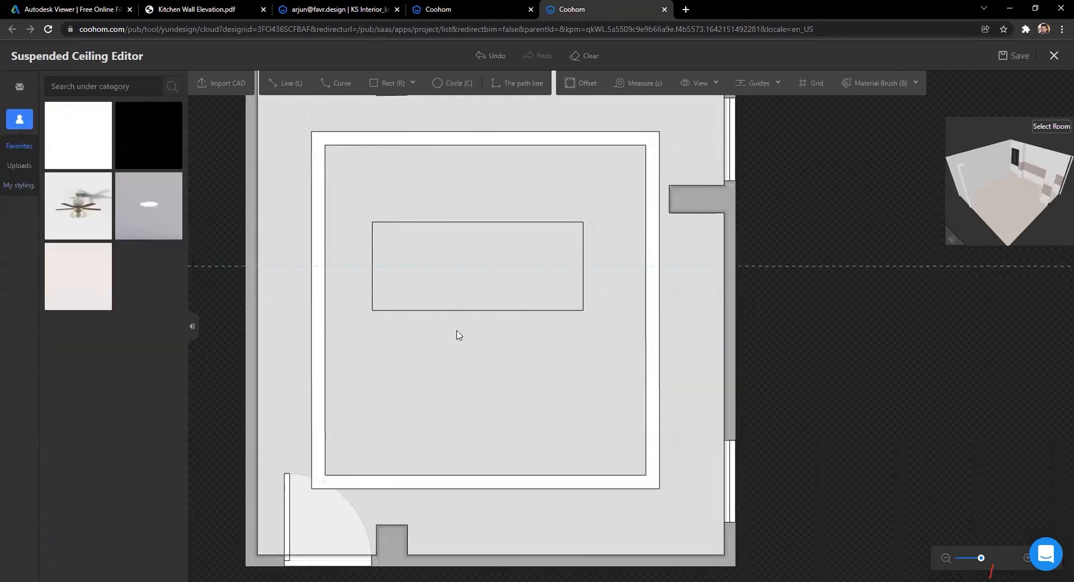
pyautogui.scroll(2, 453, 327)
pyautogui.click(391, 248)
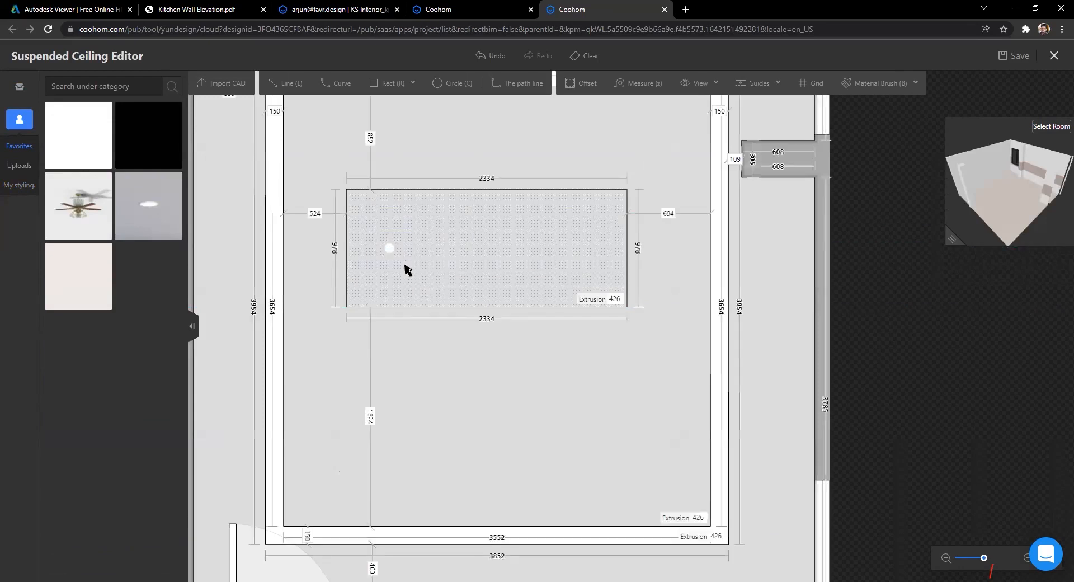
pyautogui.click(148, 206)
pyautogui.click(592, 248)
# Step: Place four more of the same downlights in the inner ceiling recess, one near each corner
pyautogui.click(153, 210)
pyautogui.click(344, 143)
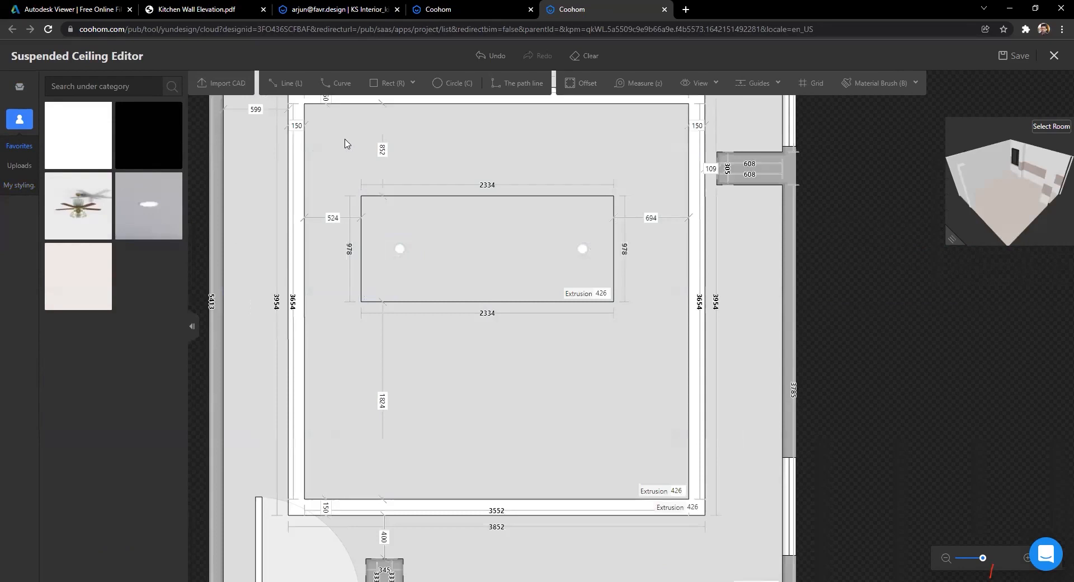
pyautogui.click(149, 205)
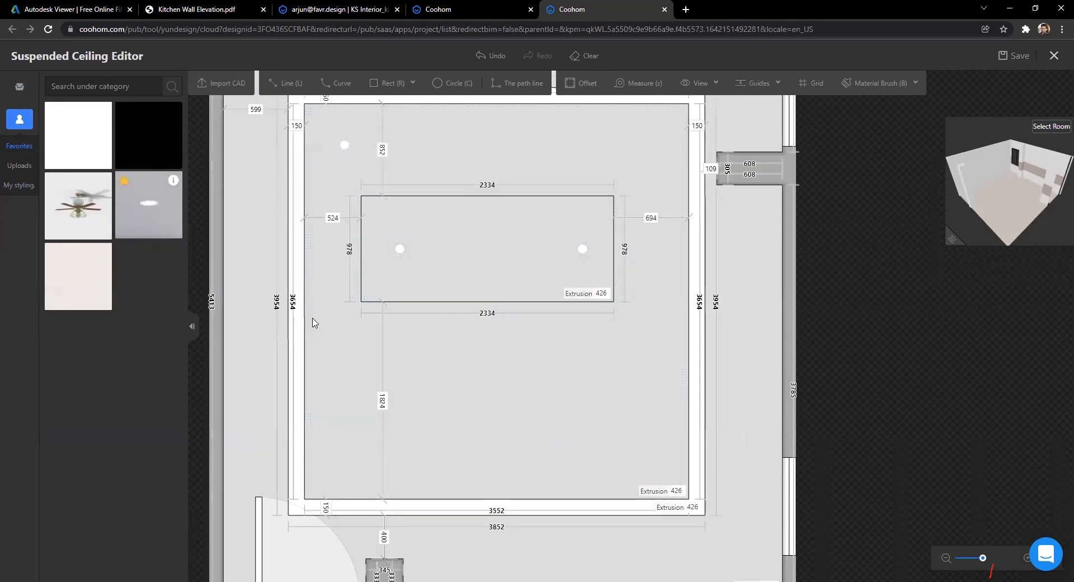
pyautogui.click(345, 451)
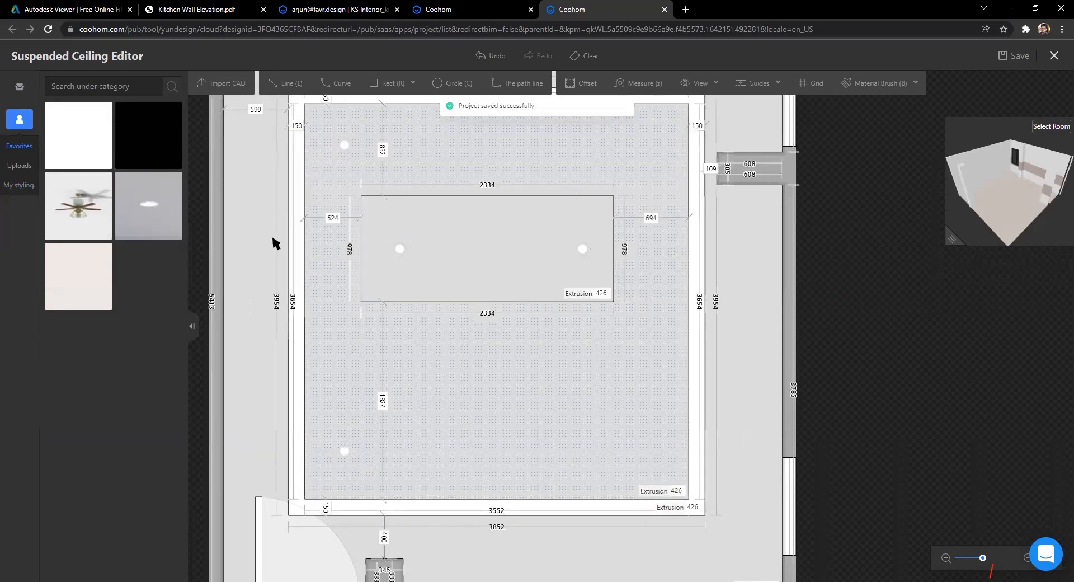
pyautogui.click(171, 217)
pyautogui.click(642, 144)
pyautogui.click(149, 205)
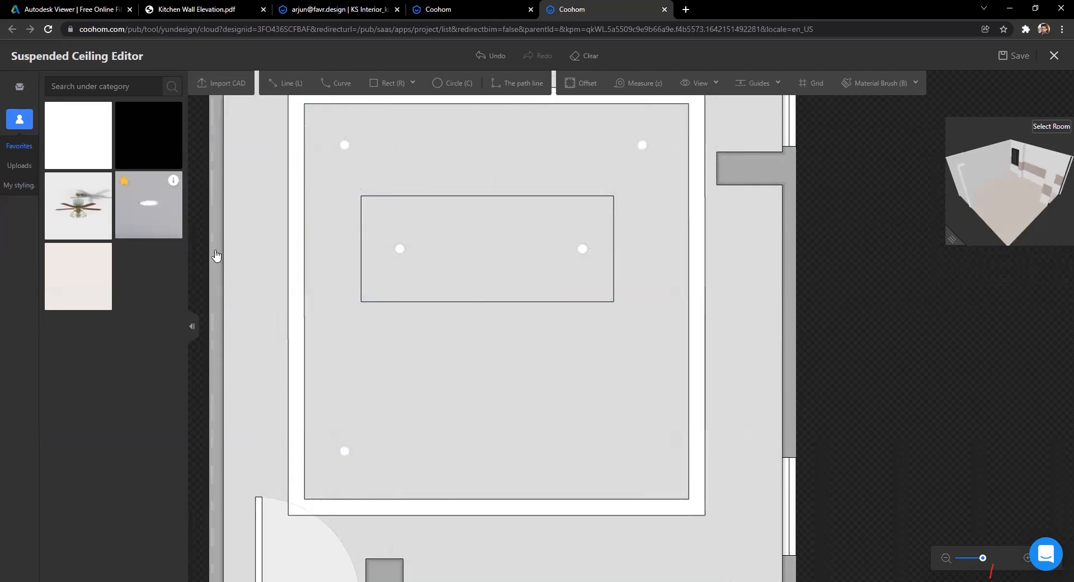
pyautogui.click(652, 468)
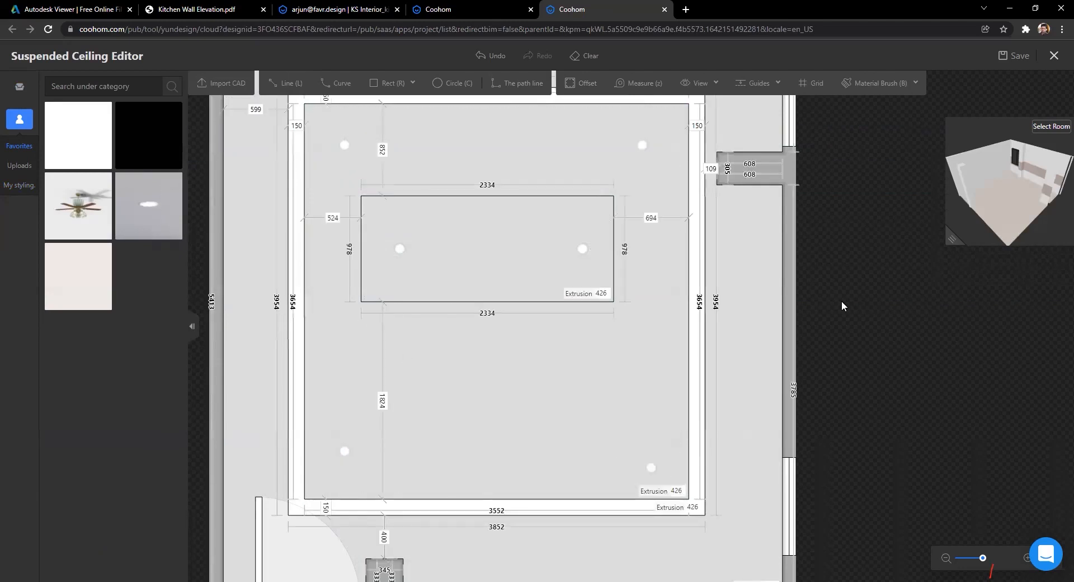
# Step: Set the two upper corner downlights 400 mm away from the upper edge of the inner ceiling recess
pyautogui.scroll(-3, 582, 341)
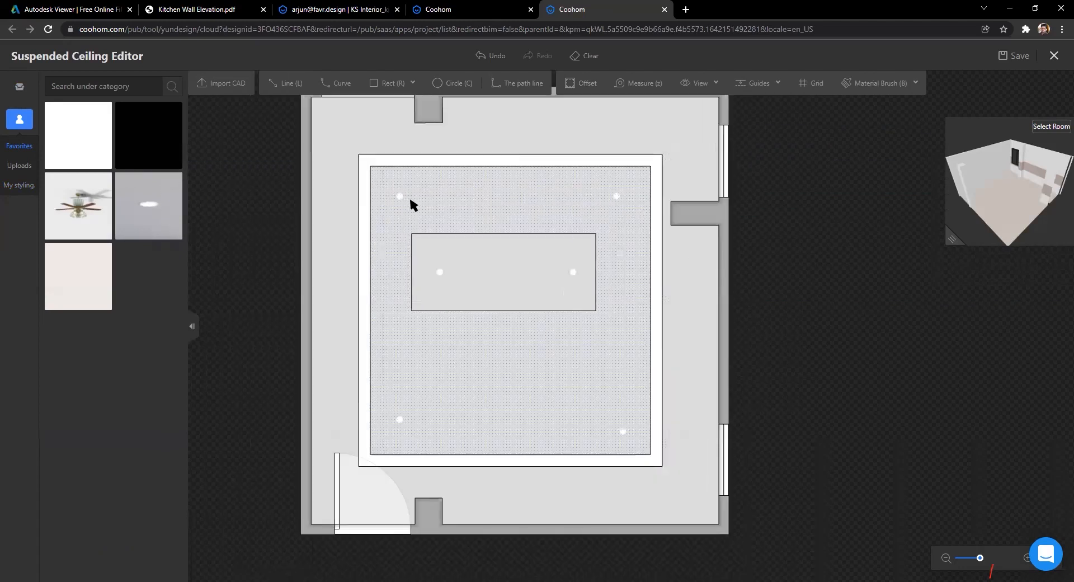
pyautogui.click(400, 198)
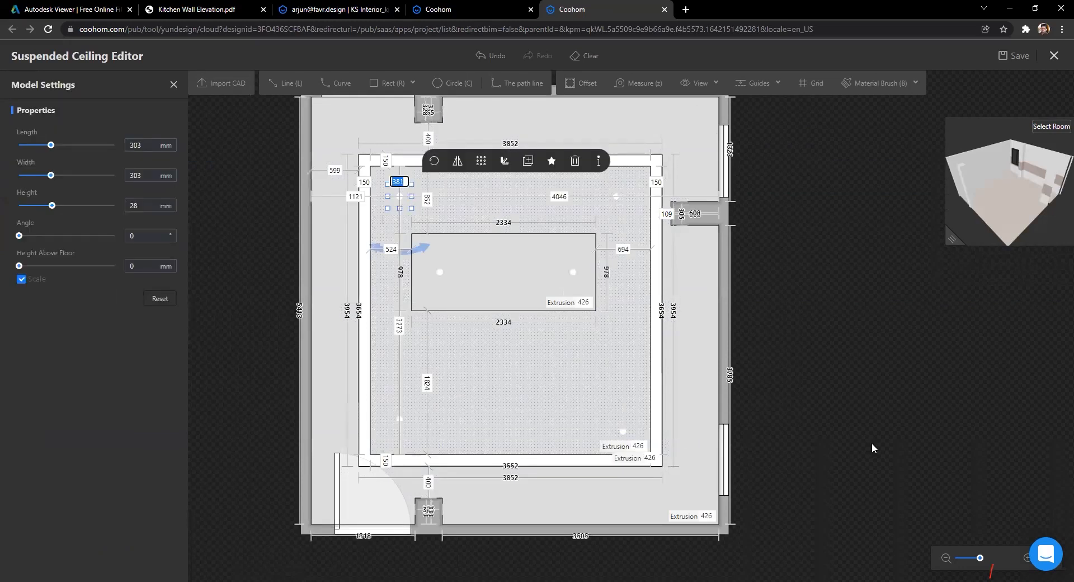
pyautogui.write('00')
pyautogui.press('Return')
pyautogui.scroll(3, 603, 303)
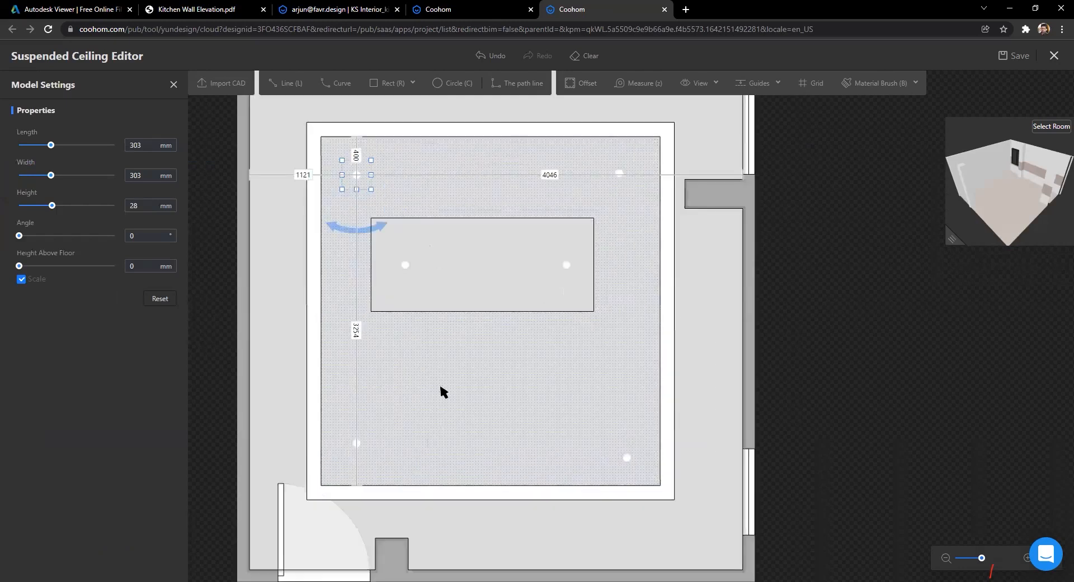
pyautogui.scroll(-2, 614, 232)
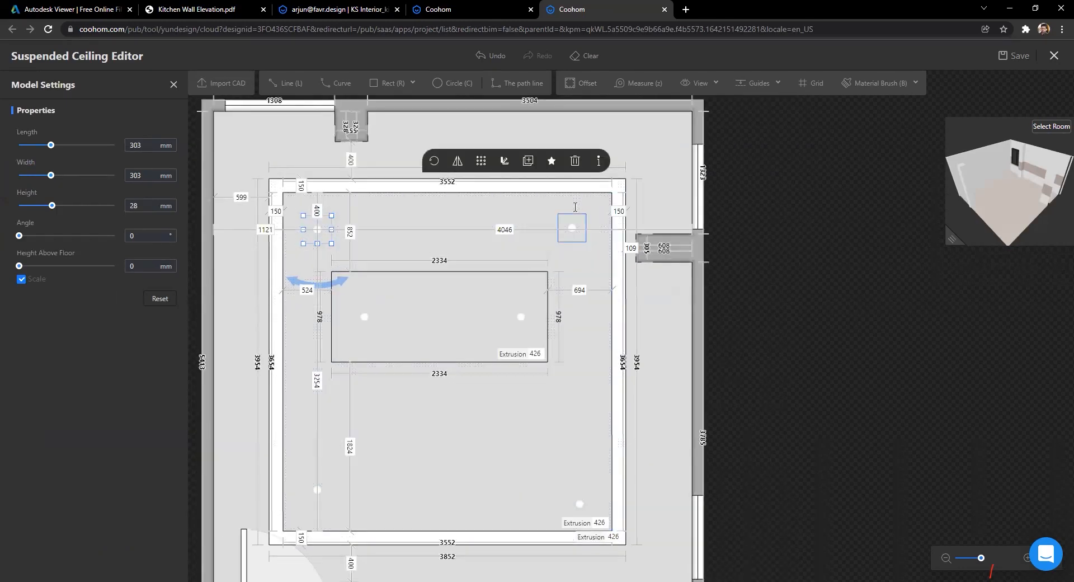
pyautogui.click(575, 208)
pyautogui.click(848, 404)
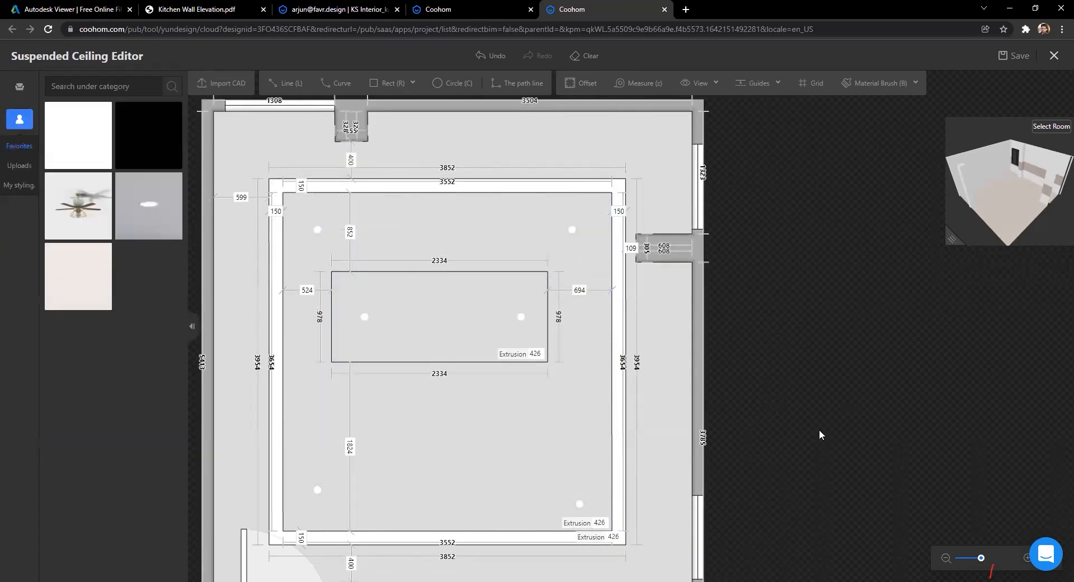
# Step: Set the two lower corner downlights 400 mm away from the lower edge of the inner ceiling recess
pyautogui.scroll(-2, 817, 412)
pyautogui.scroll(2, 438, 390)
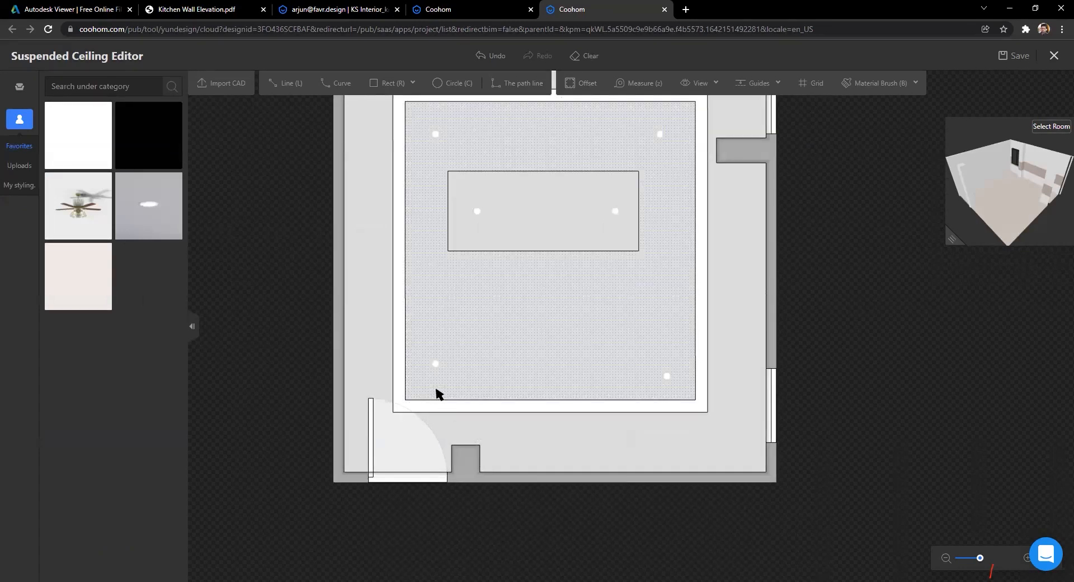
pyautogui.click(431, 366)
pyautogui.scroll(1, 431, 366)
pyautogui.click(431, 366)
pyautogui.write('40')
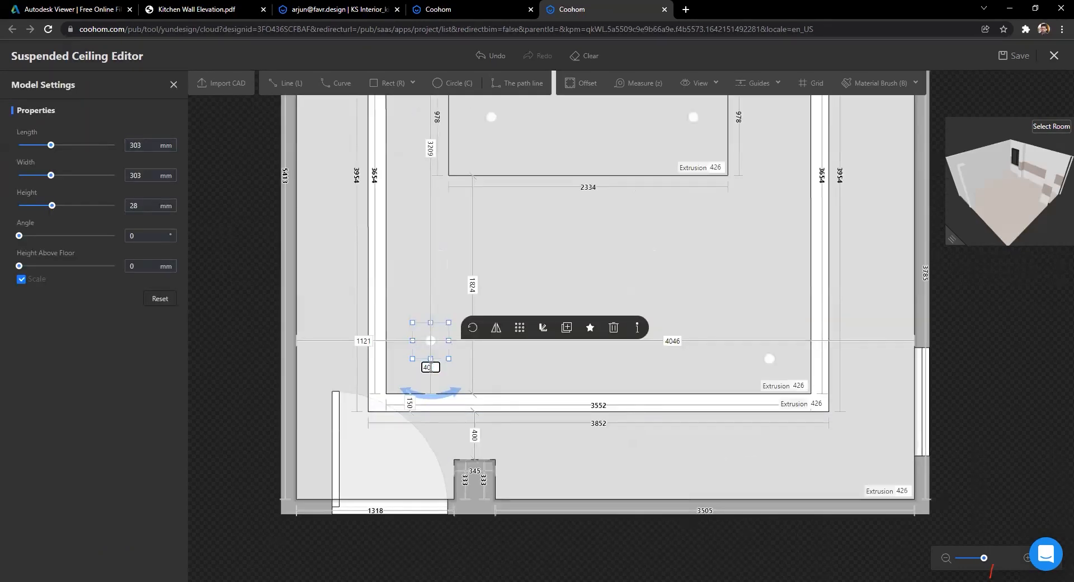
pyautogui.write('0')
pyautogui.press('Return')
pyautogui.click(769, 376)
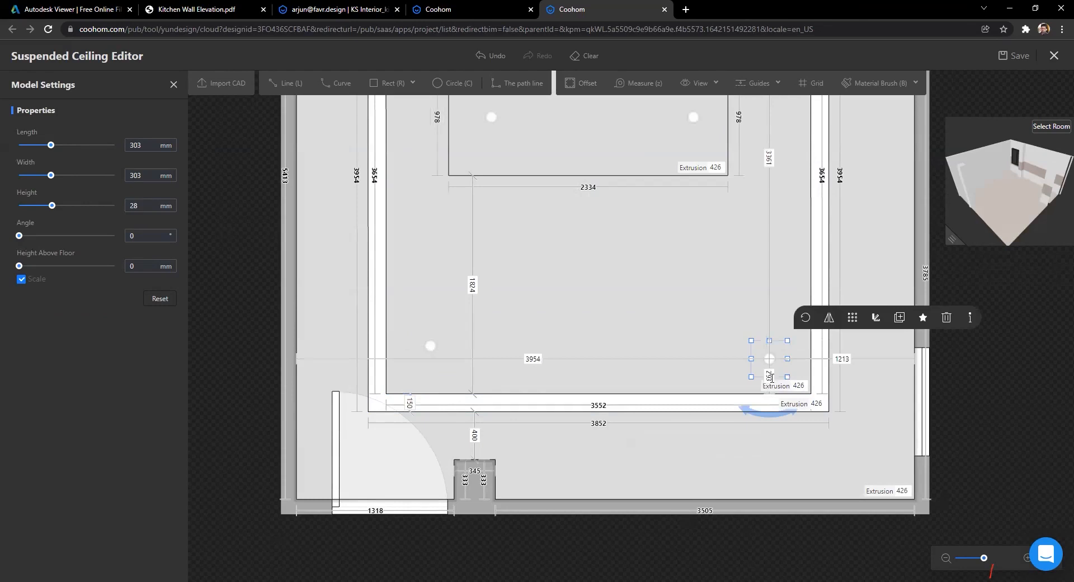
pyautogui.write('400')
pyautogui.press('Return')
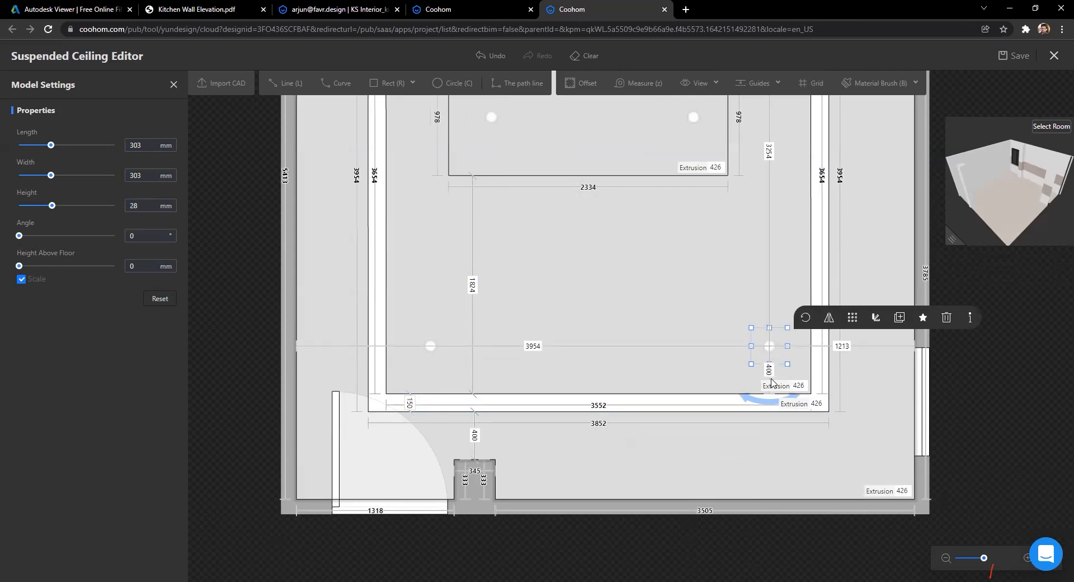
pyautogui.click(877, 343)
# Step: Apply the black finish from the favorites to the rectangular island ceiling panel
pyautogui.scroll(-4, 811, 336)
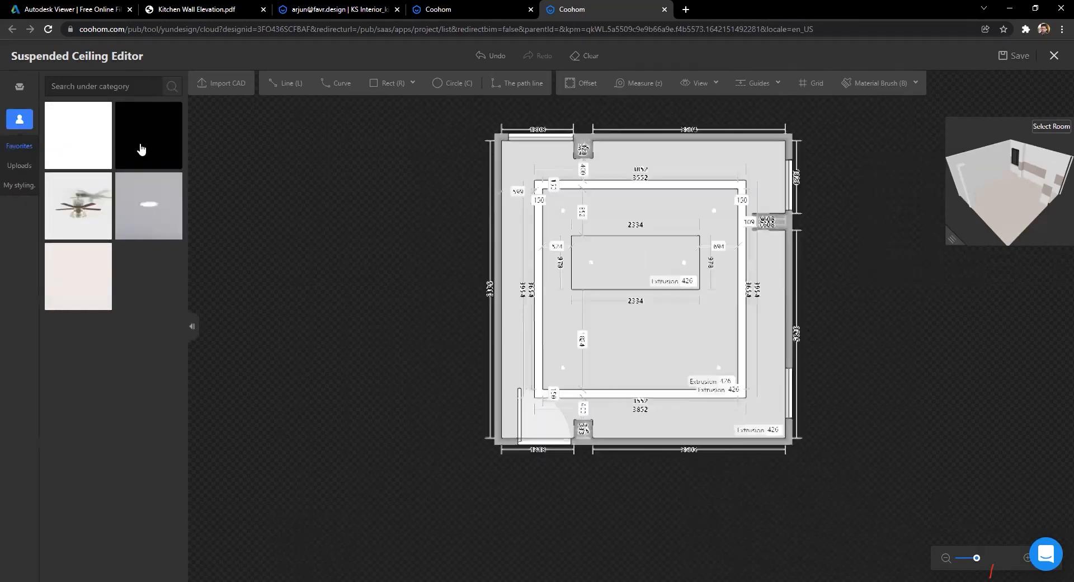
pyautogui.moveTo(142, 149); pyautogui.dragTo(519, 276)
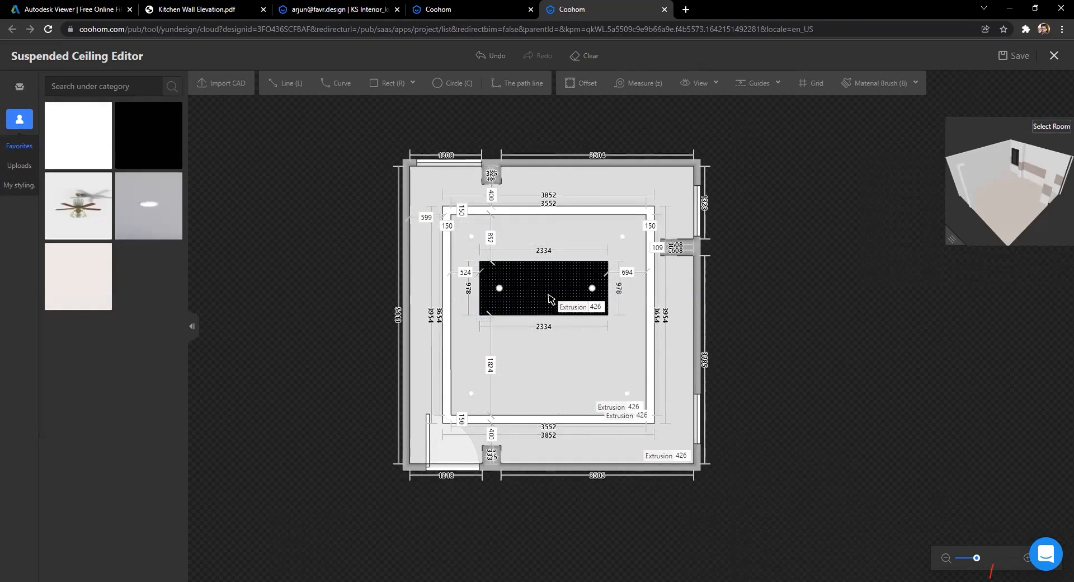
pyautogui.scroll(8, 548, 298)
pyautogui.scroll(-4, 533, 268)
pyautogui.scroll(-1, 533, 266)
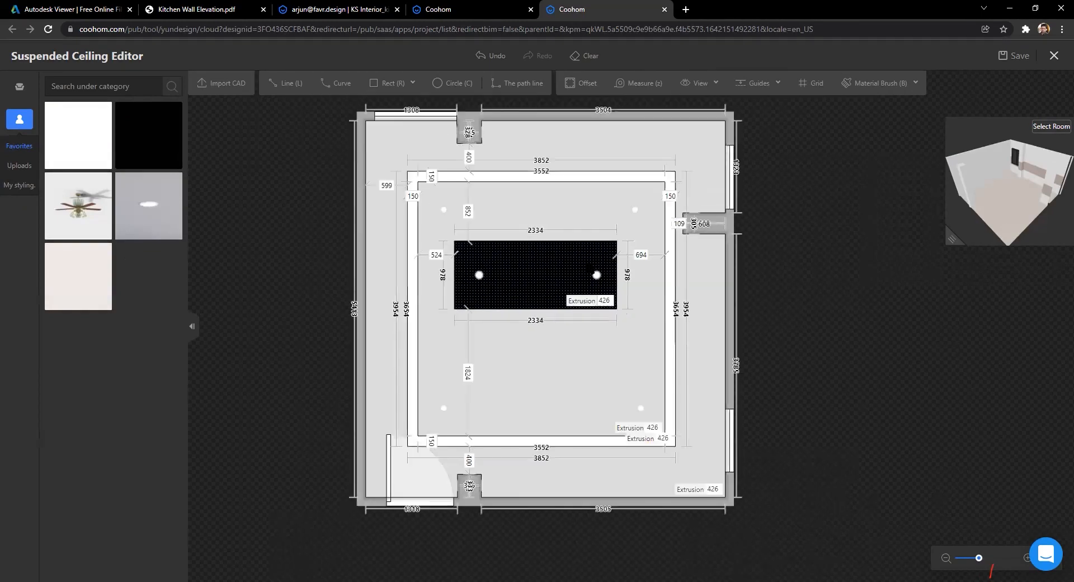
pyautogui.scroll(5, 578, 263)
pyautogui.scroll(-5, 578, 263)
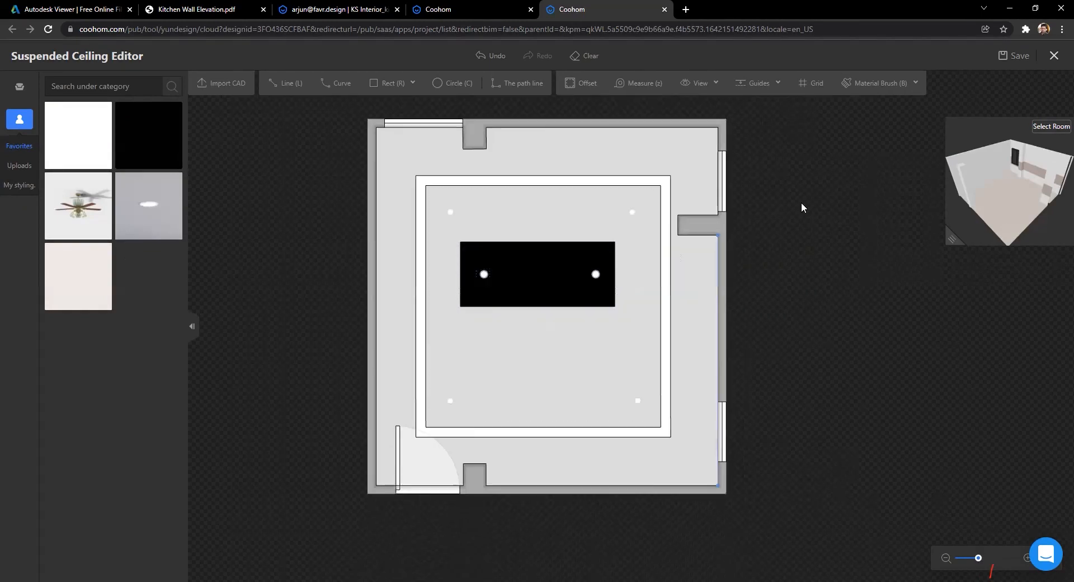
# Step: Set the black island ceiling panel's extrusion to 500
pyautogui.moveTo(733, 232); pyautogui.dragTo(699, 261)
pyautogui.scroll(-2, 559, 432)
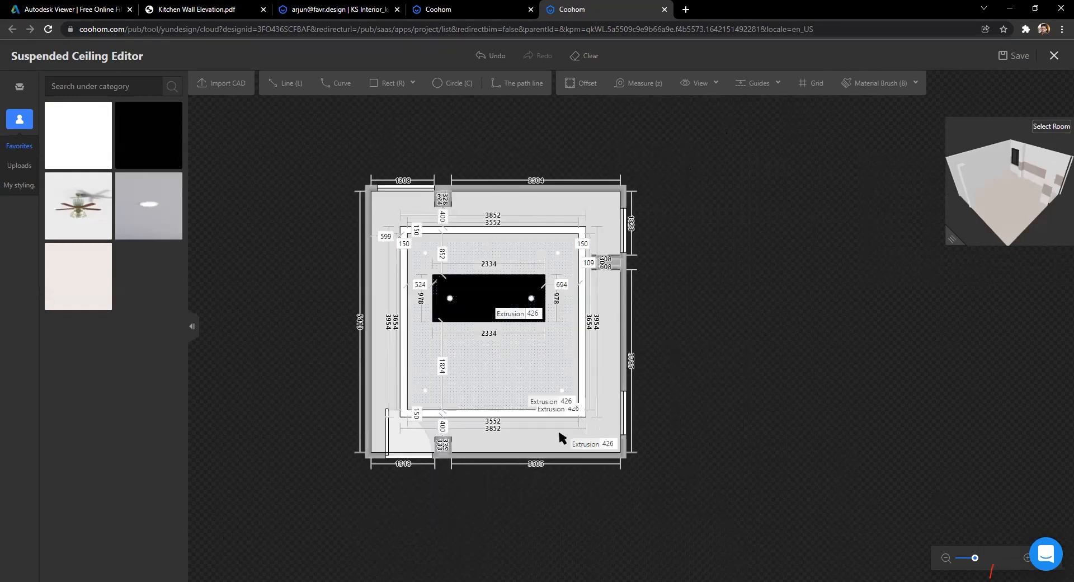
pyautogui.scroll(1, 559, 433)
pyautogui.scroll(1, 559, 433)
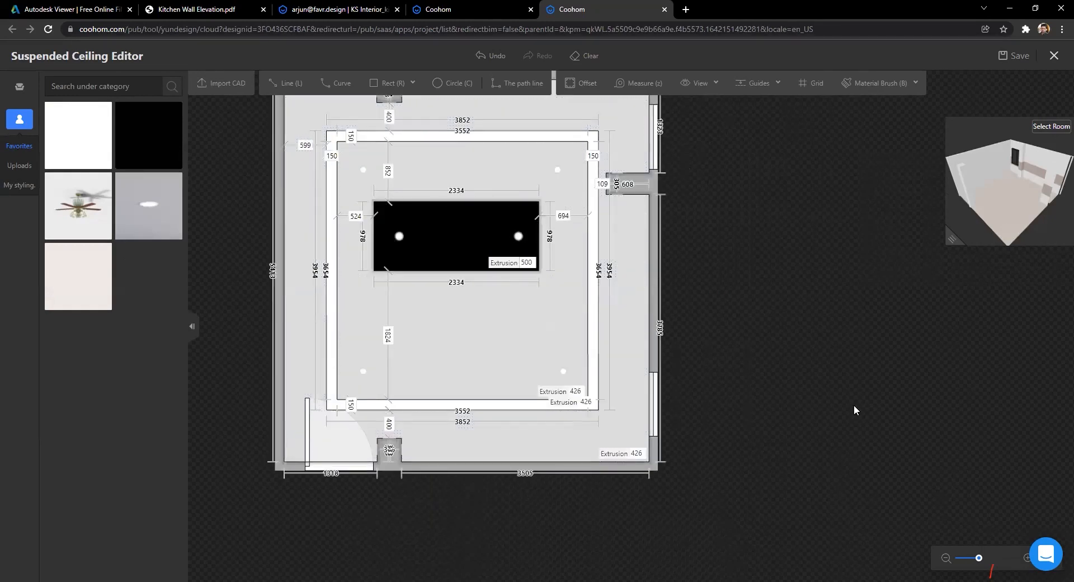
# Step: Save the suspended ceiling and leave its editor for the 3D room view
pyautogui.scroll(1, 417, 287)
pyautogui.scroll(-2, 416, 288)
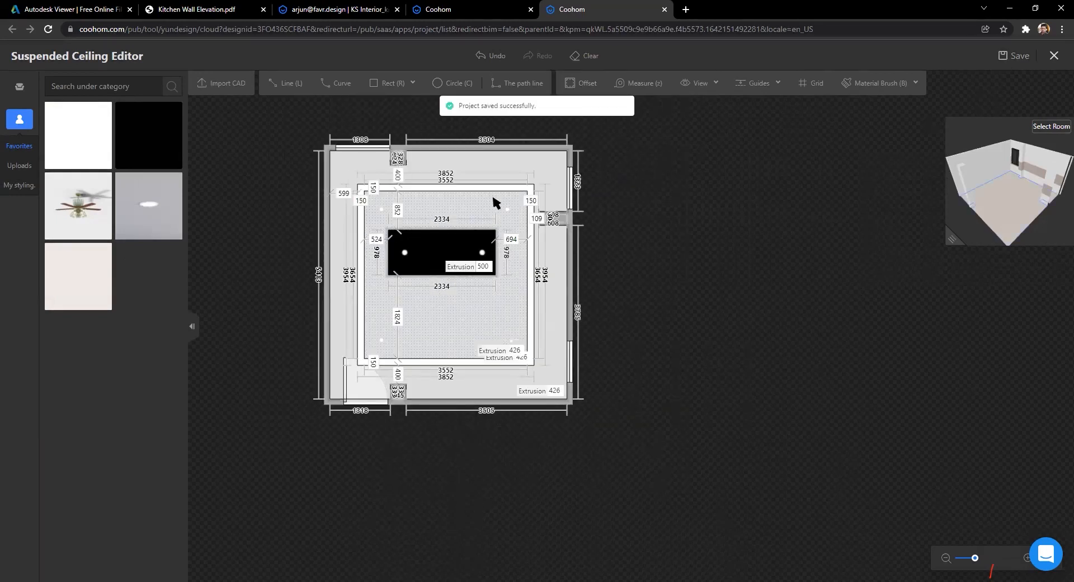
pyautogui.scroll(1, 289, 281)
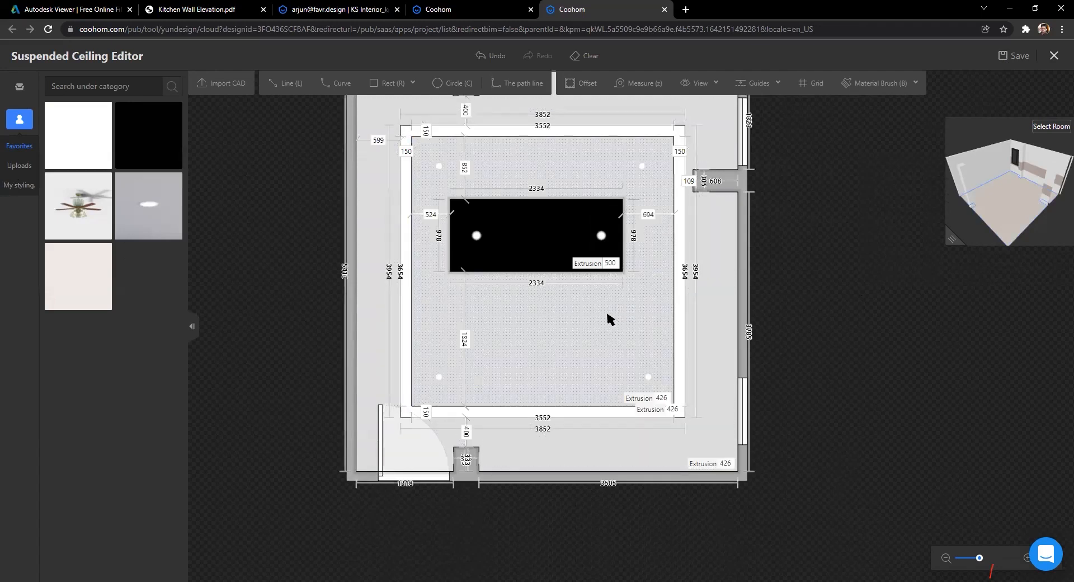
pyautogui.scroll(-3, 609, 318)
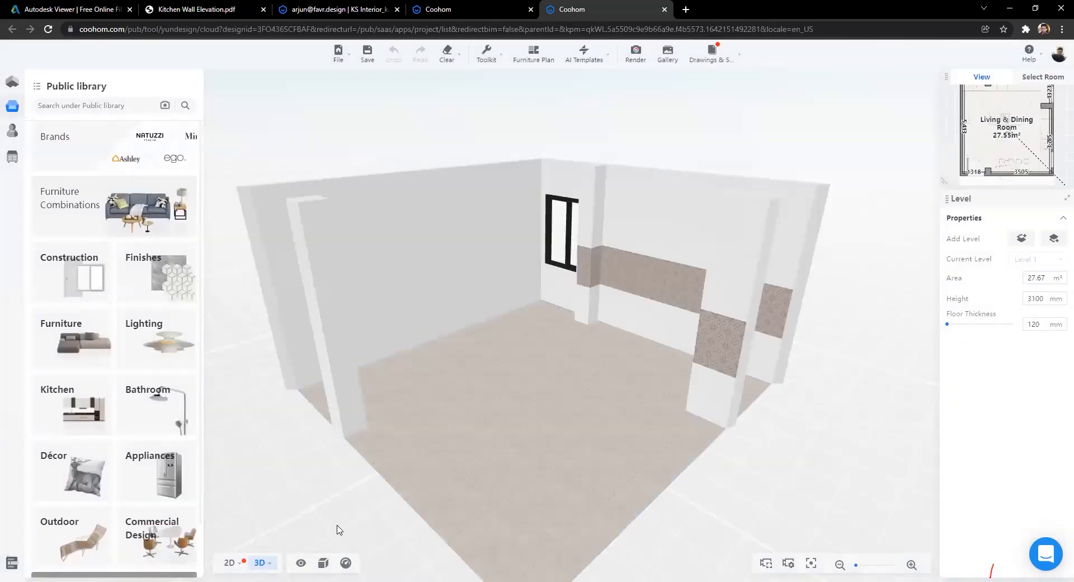
# Step: Open the Kitchen & Bath advanced tool with its base cabinet catalog
pyautogui.scroll(5, 513, 395)
pyautogui.moveTo(581, 363); pyautogui.dragTo(469, 396)
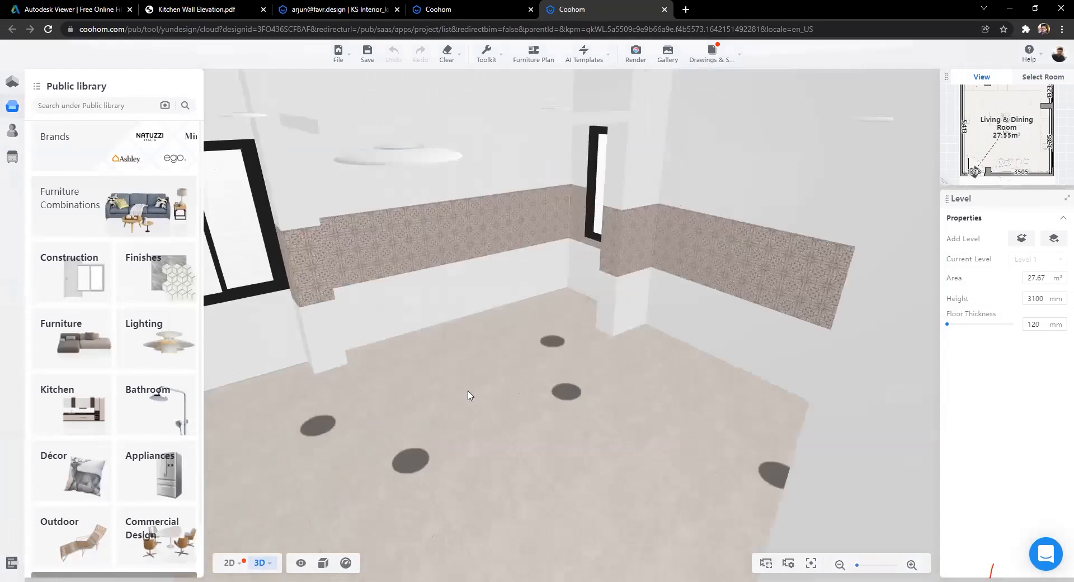
pyautogui.click(12, 158)
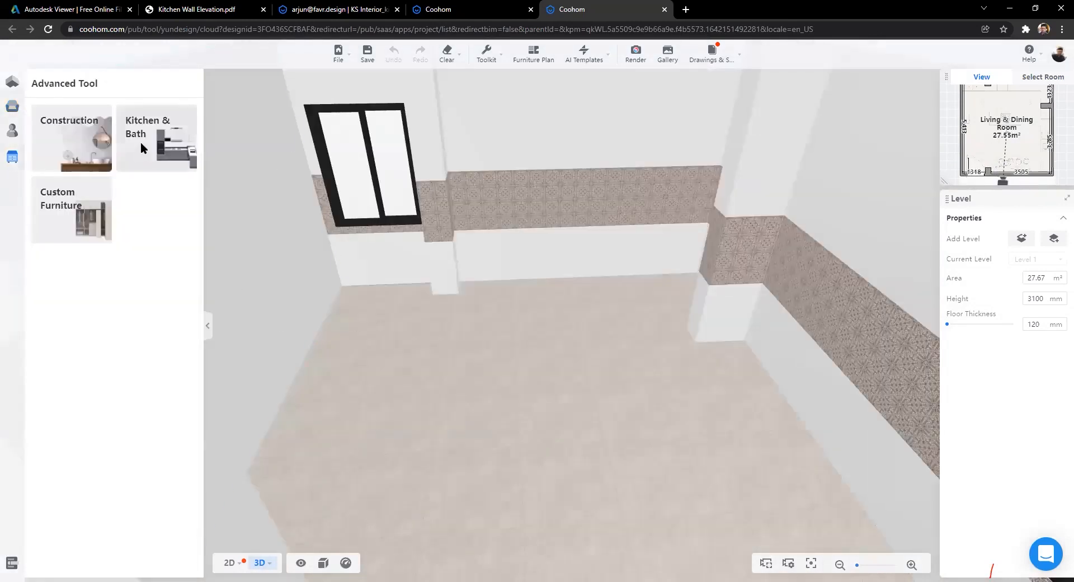
pyautogui.click(140, 147)
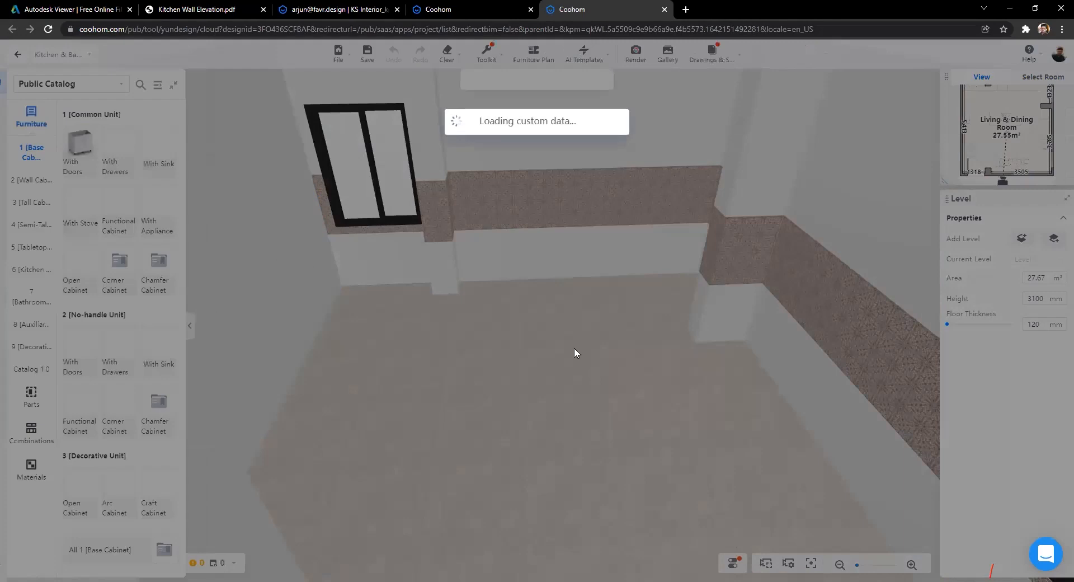
pyautogui.scroll(-5, 568, 415)
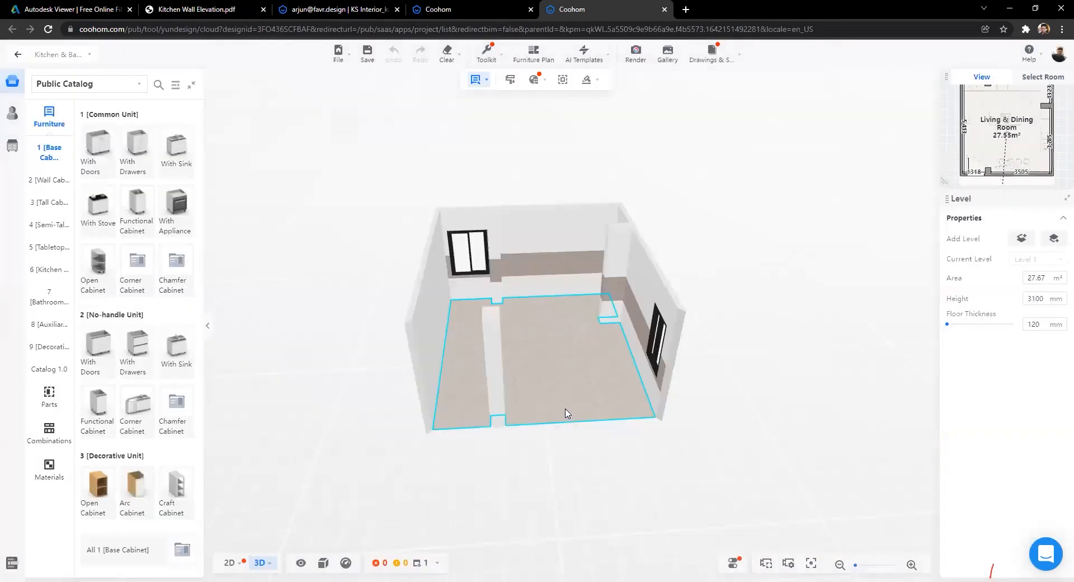
pyautogui.scroll(5, 557, 387)
pyautogui.moveTo(554, 385); pyautogui.dragTo(527, 390)
pyautogui.moveTo(354, 391); pyautogui.dragTo(525, 431)
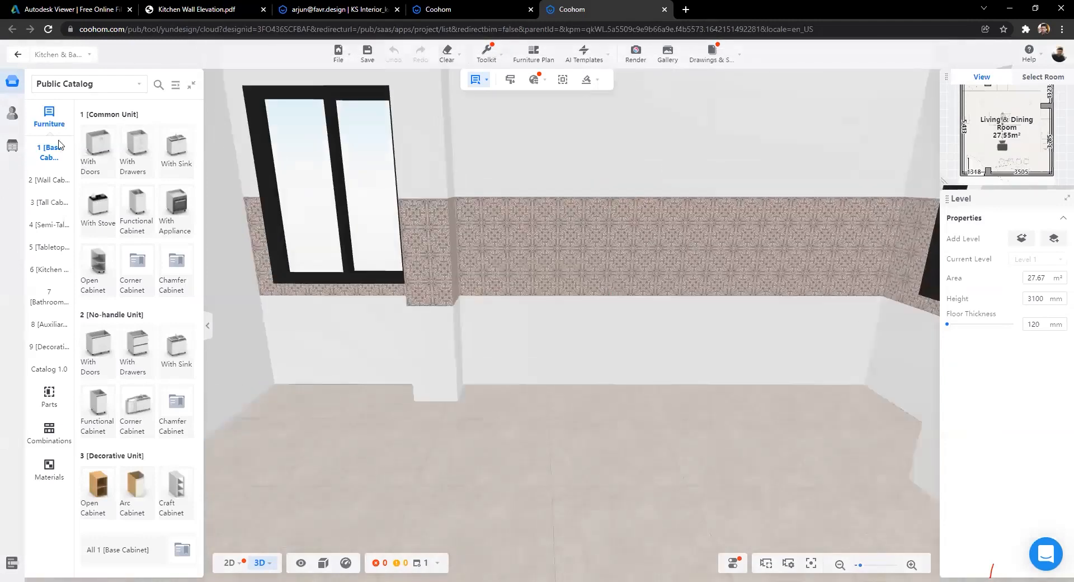
pyautogui.click(12, 145)
pyautogui.click(135, 147)
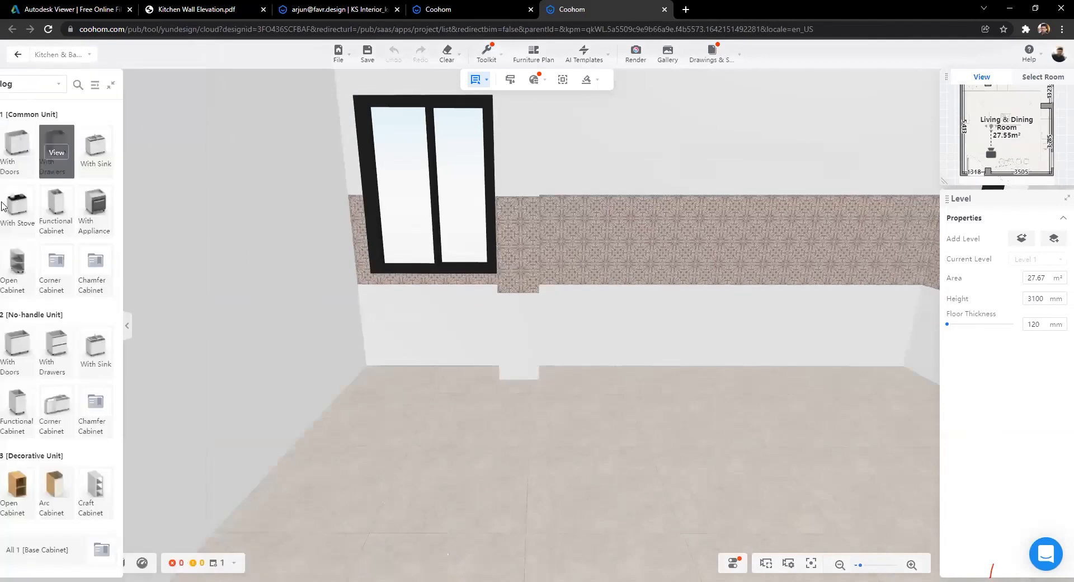
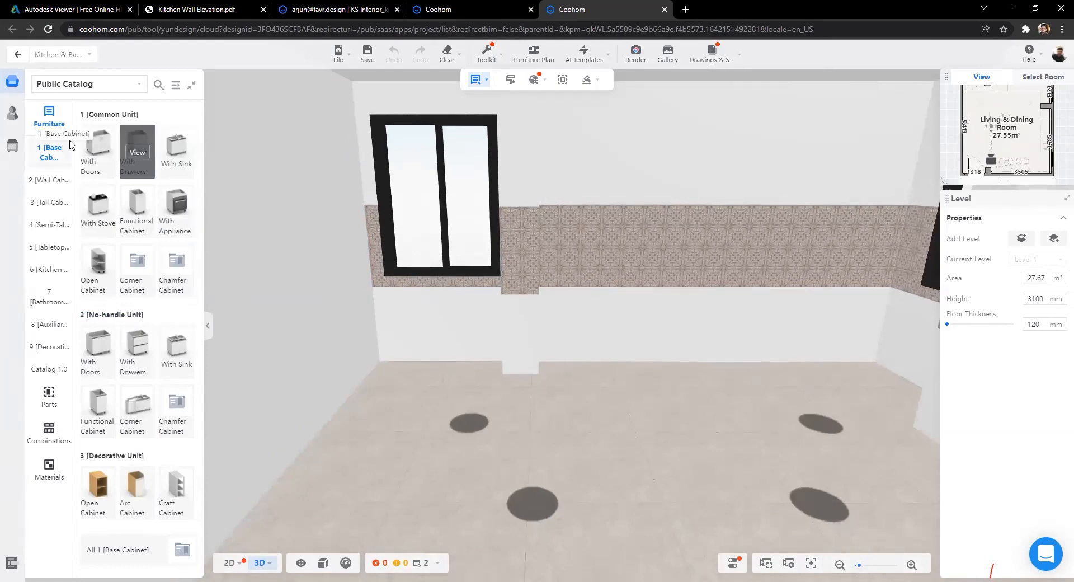
# Step: Place a Hinged Door Base Cabinet from the With Doors common units in the room corner below the window
pyautogui.click(95, 152)
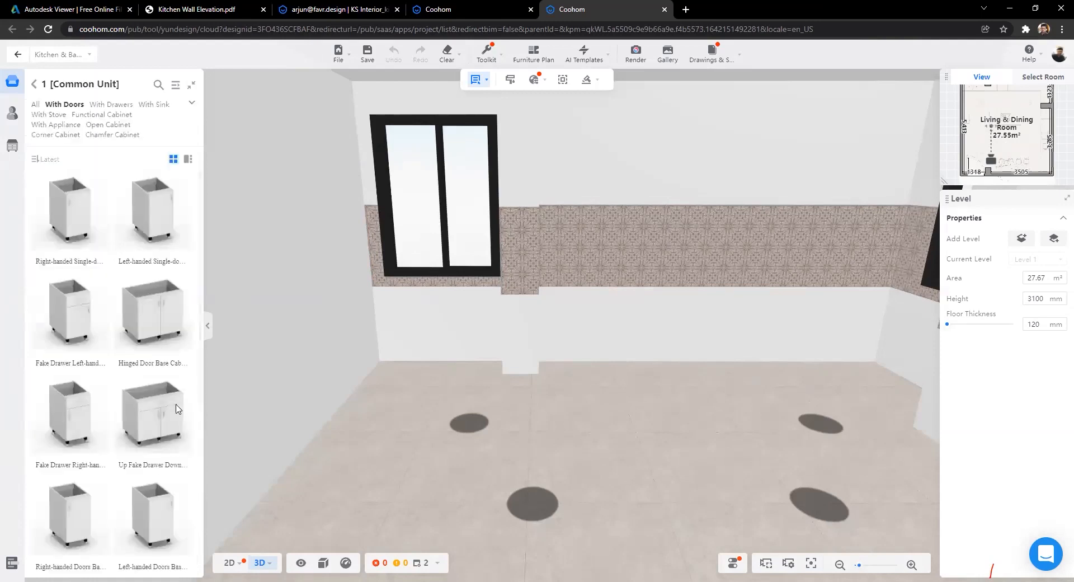
pyautogui.moveTo(151, 313); pyautogui.dragTo(380, 338)
pyautogui.click(470, 434)
pyautogui.press('Left')
pyautogui.press('Left')
pyautogui.press('Left')
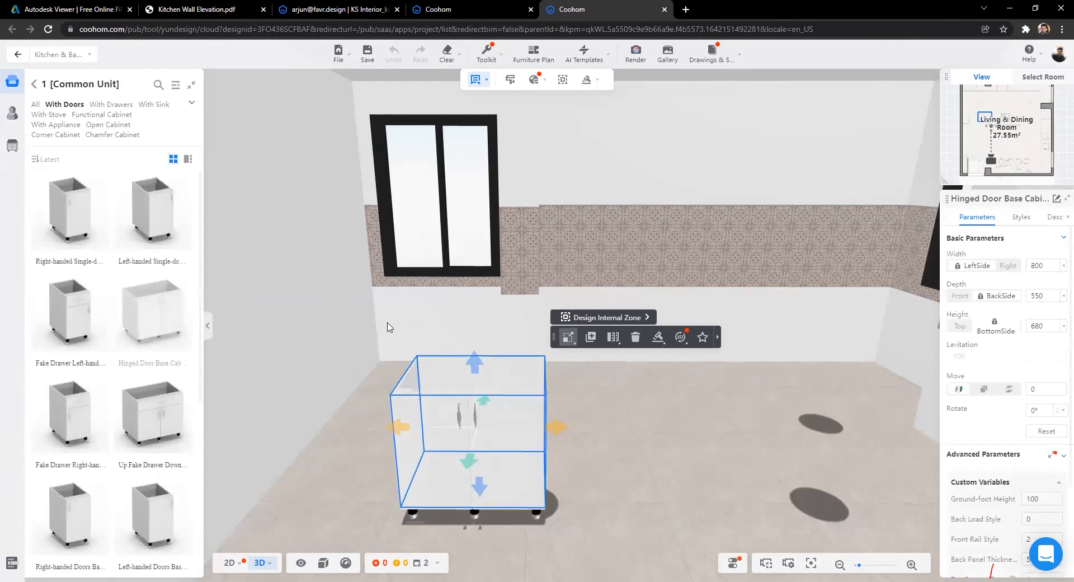
pyautogui.press('Up')
pyautogui.press('Up')
pyautogui.press('Up')
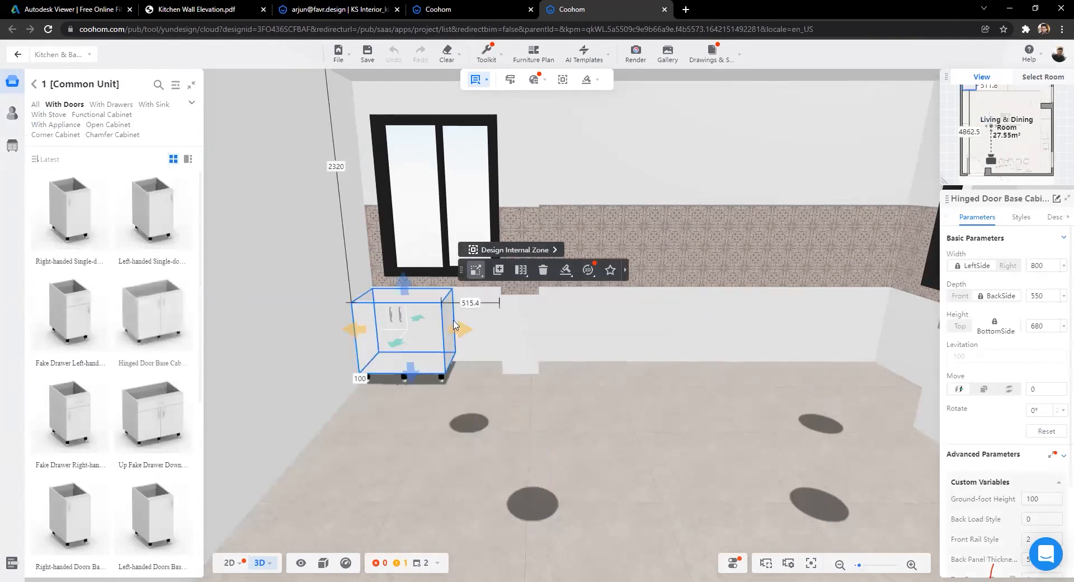
pyautogui.scroll(3, 433, 253)
pyautogui.scroll(2, 434, 217)
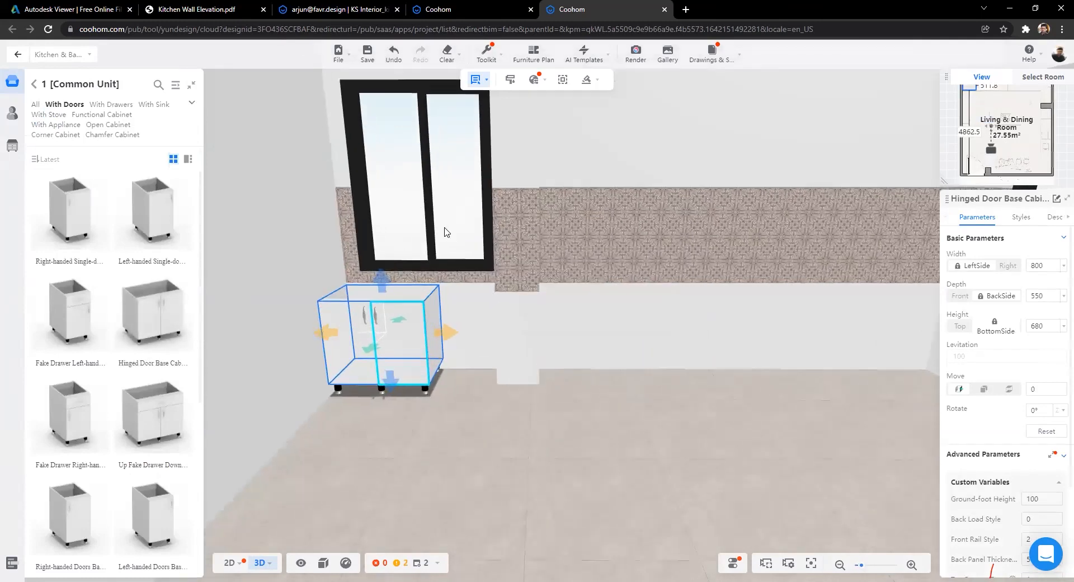
# Step: Check the sink and base unit layout in the Kitchen Wall Elevation PDF and the kitchen drawing in Autodesk Viewer
pyautogui.moveTo(518, 232); pyautogui.dragTo(448, 392)
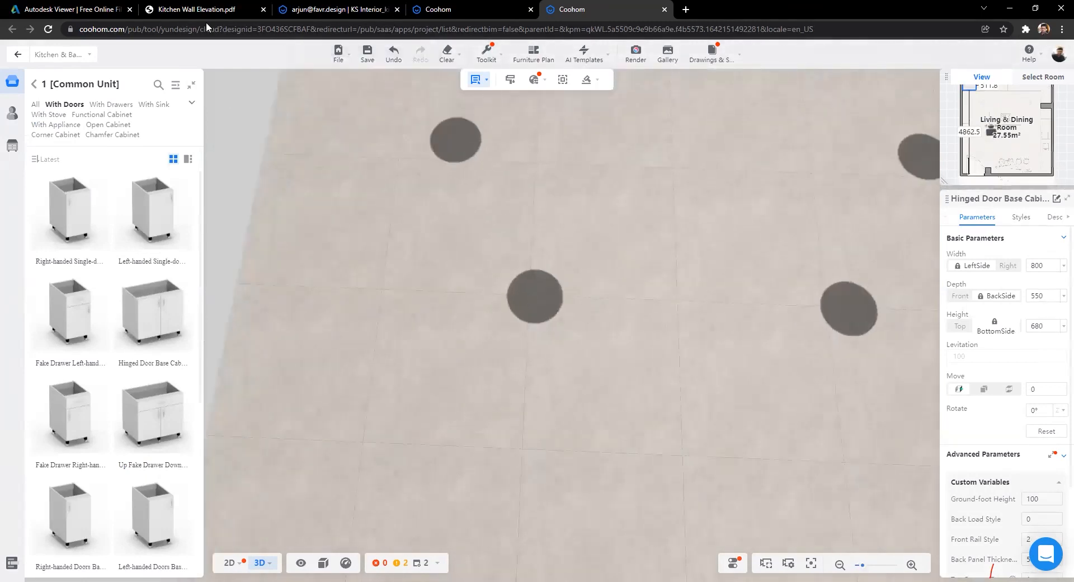
pyautogui.click(210, 10)
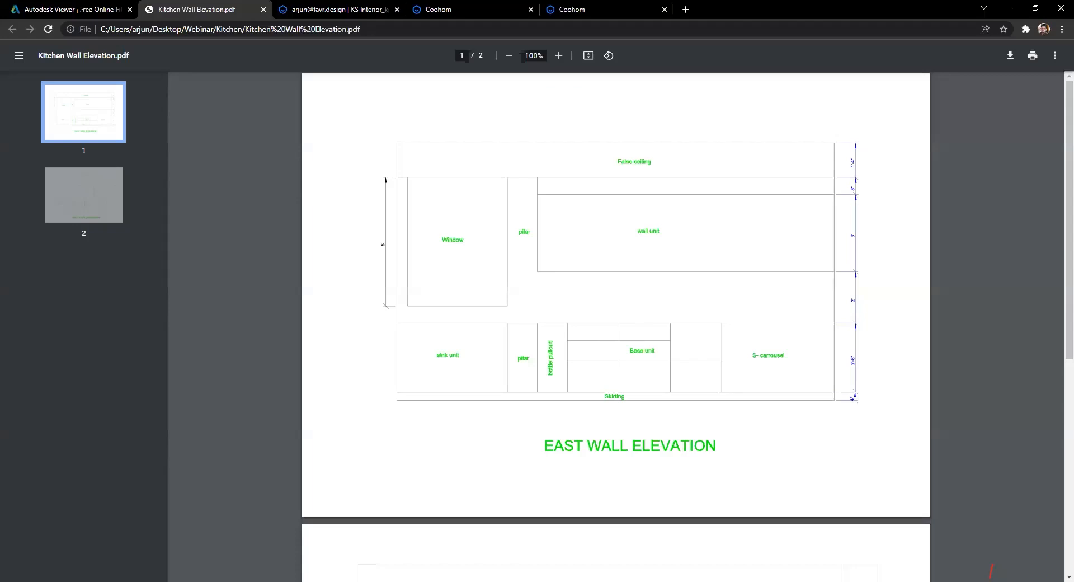
pyautogui.hotkey('ctrl', '1')
pyautogui.scroll(-2, 399, 248)
pyautogui.scroll(6, 399, 247)
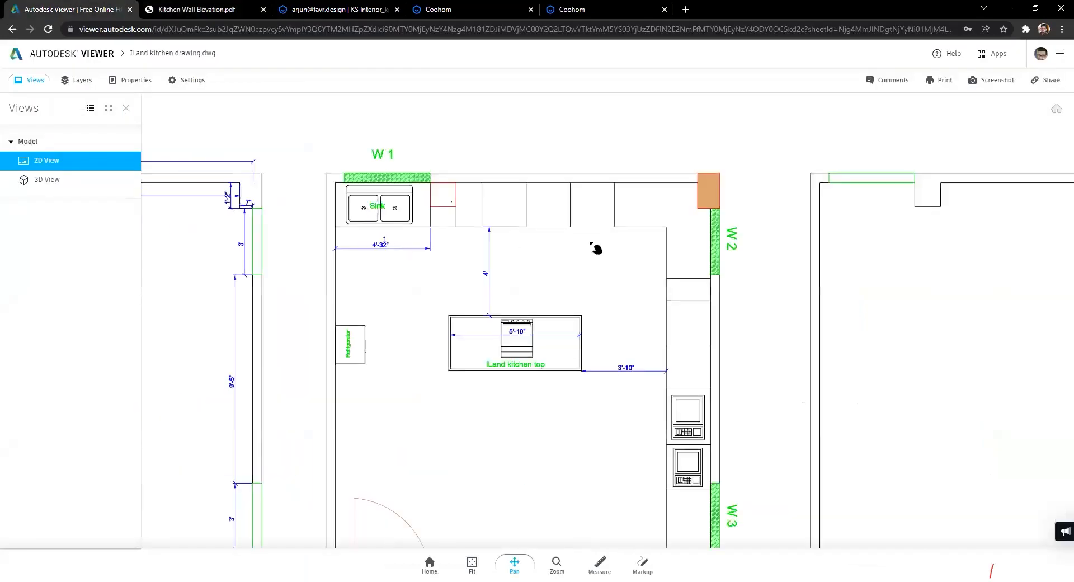
pyautogui.moveTo(350, 258); pyautogui.dragTo(262, 273)
pyautogui.scroll(3, 304, 250)
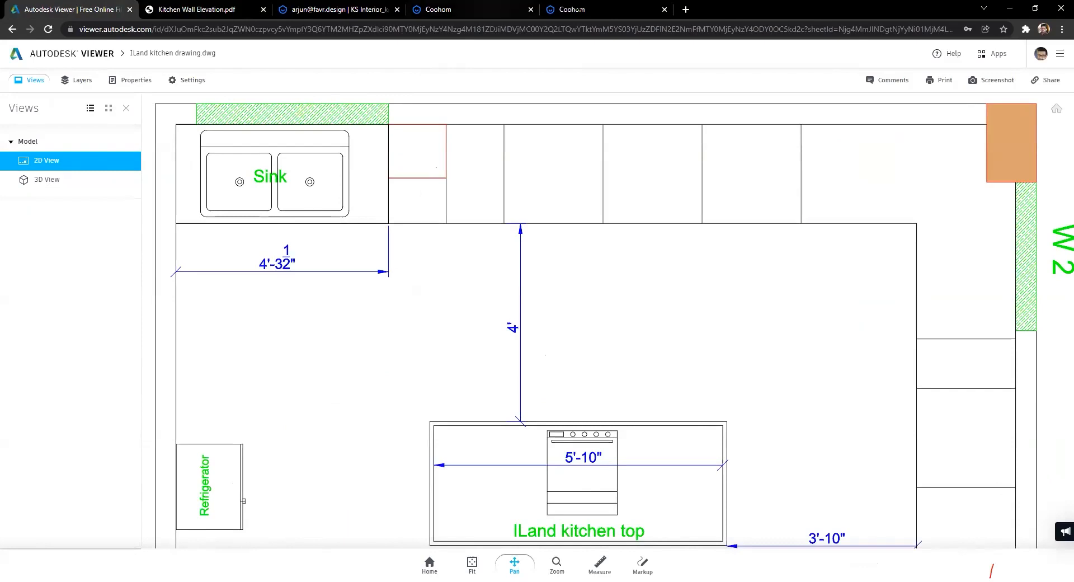
# Step: Back in Coohom, widen the corner base cabinet to 1315.4 mm and place a Left-handed Single-door Base Cabinet just past the pillar
pyautogui.click(571, 9)
pyautogui.scroll(-1, 660, 353)
pyautogui.moveTo(665, 423); pyautogui.dragTo(172, 210)
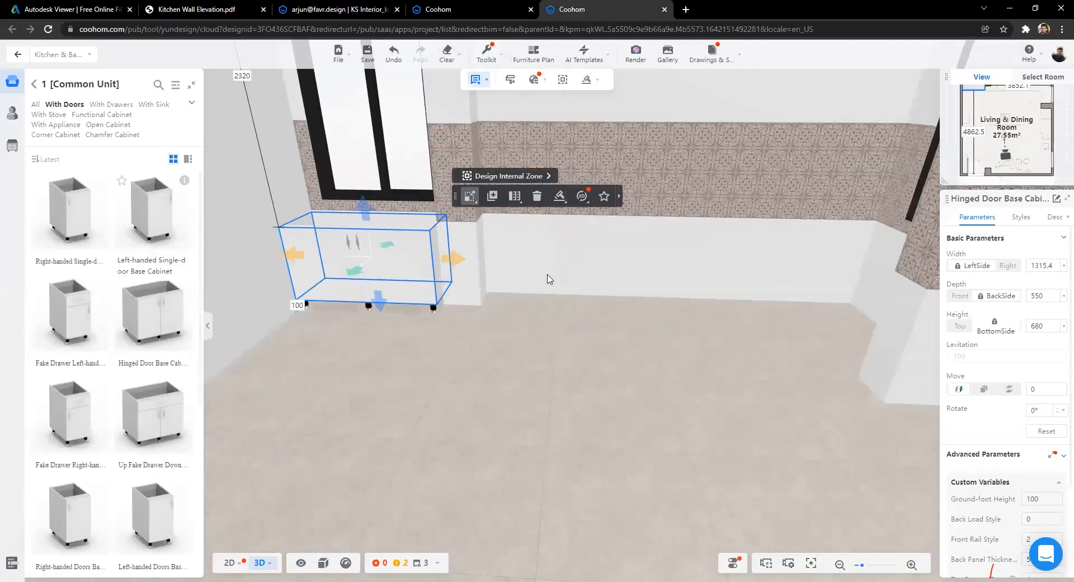
pyautogui.moveTo(499, 264)
pyautogui.mouseDown()
pyautogui.moveTo(546, 287)
pyautogui.moveTo(508, 250)
pyautogui.mouseUp()
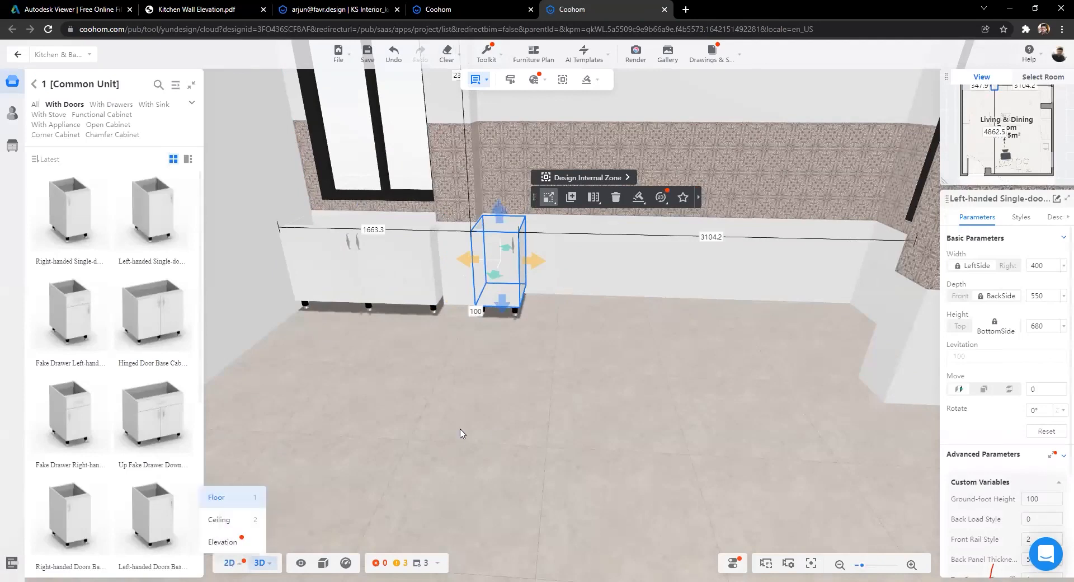
# Step: Switch to the 2D floor plan and compare the two placed base cabinets with the underlying CAD layout
pyautogui.click(229, 562)
pyautogui.moveTo(521, 178); pyautogui.dragTo(539, 388, button='middle')
pyautogui.scroll(5, 539, 389)
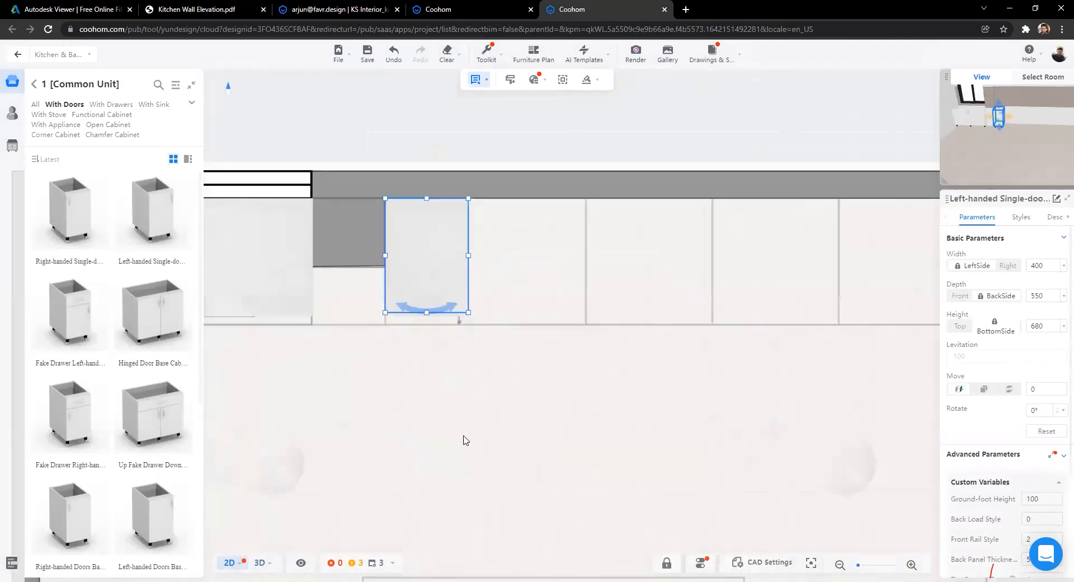
pyautogui.scroll(-3, 465, 440)
pyautogui.moveTo(447, 450); pyautogui.dragTo(643, 256, button='middle')
pyautogui.scroll(-6, 531, 293)
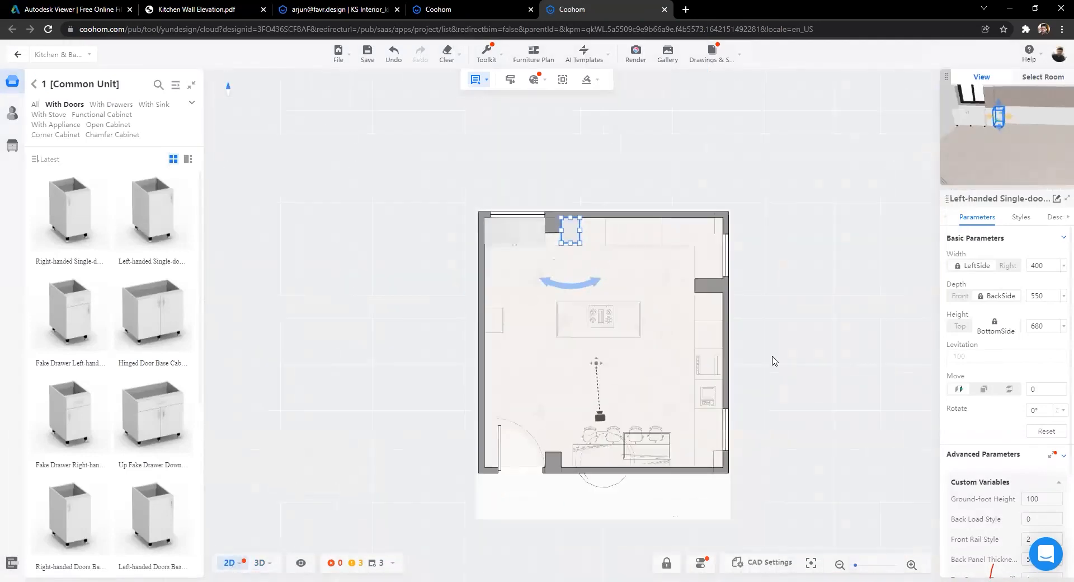
pyautogui.scroll(-2, 552, 313)
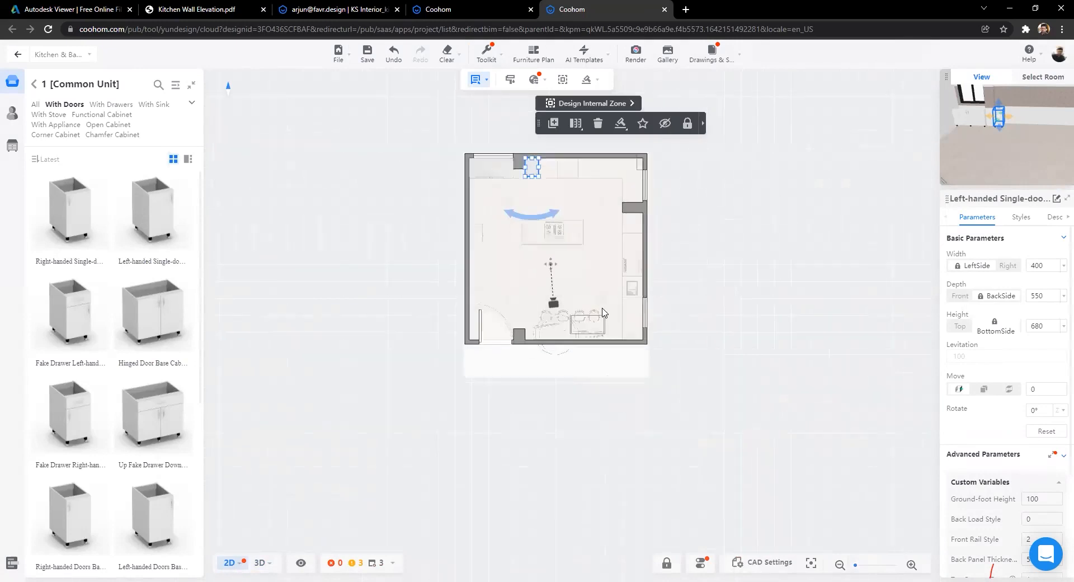
pyautogui.scroll(5, 676, 328)
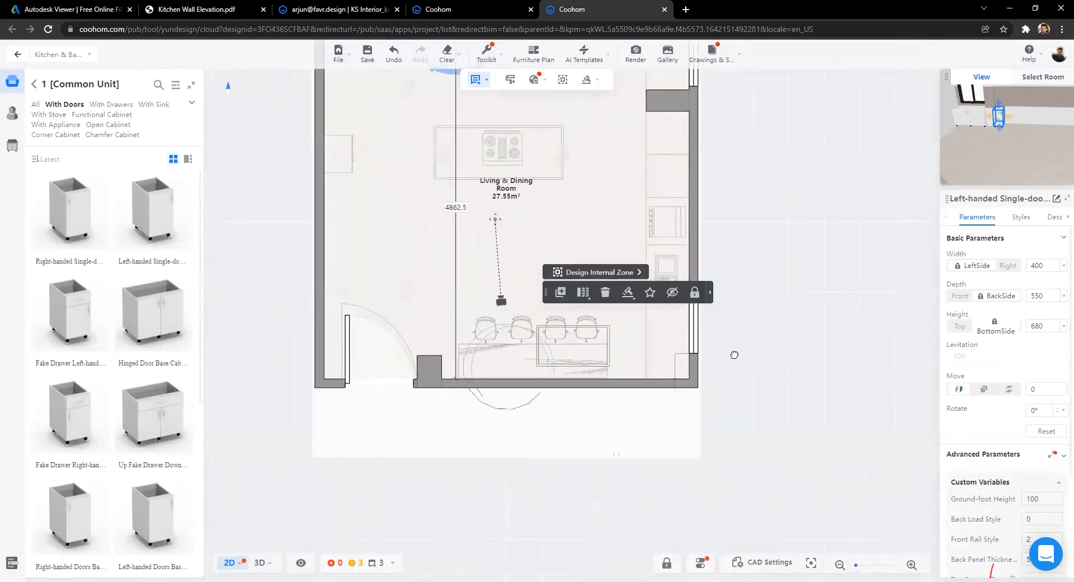
pyautogui.scroll(5, 578, 300)
pyautogui.scroll(-1, 419, 388)
pyautogui.scroll(2, 569, 317)
pyautogui.moveTo(570, 314); pyautogui.dragTo(856, 278)
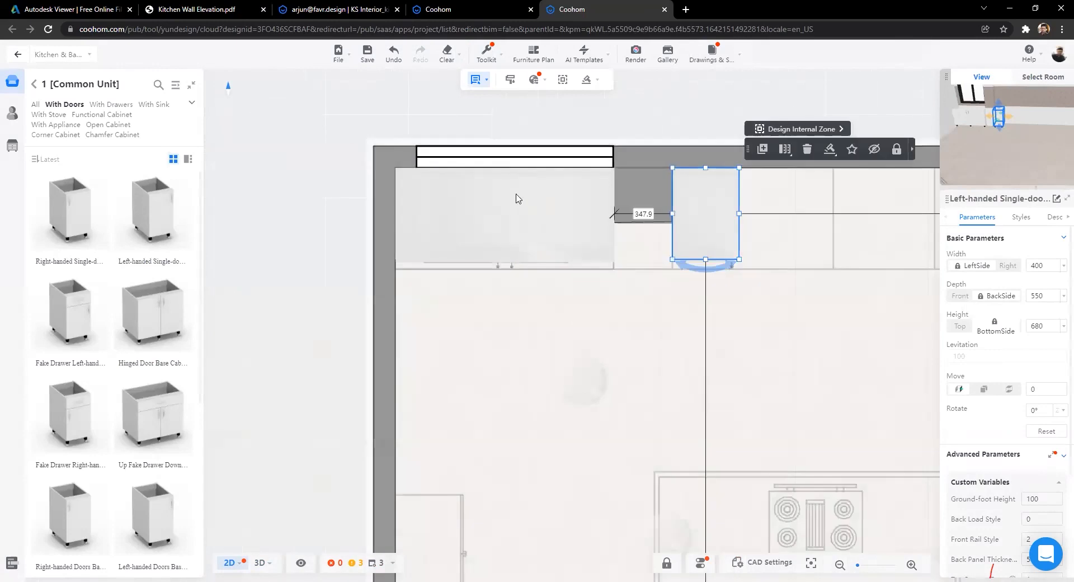
# Step: Extend the corner base cabinet's depth to 598.6 mm and the single-door base cabinet's depth to 592.3 mm, following the CAD outline
pyautogui.click(517, 195)
pyautogui.scroll(3, 474, 253)
pyautogui.moveTo(464, 227); pyautogui.dragTo(464, 244)
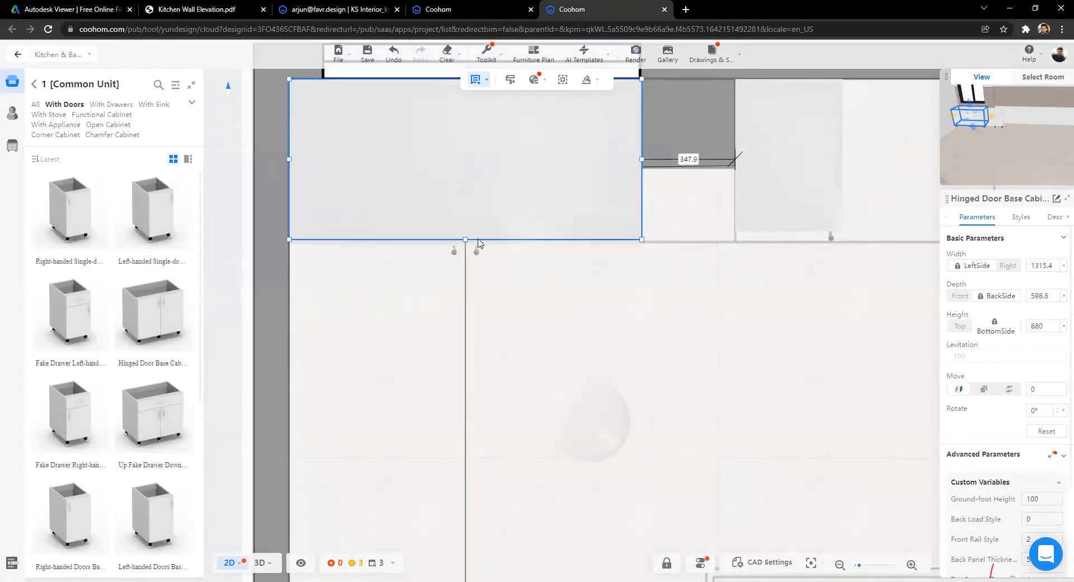
pyautogui.click(566, 272)
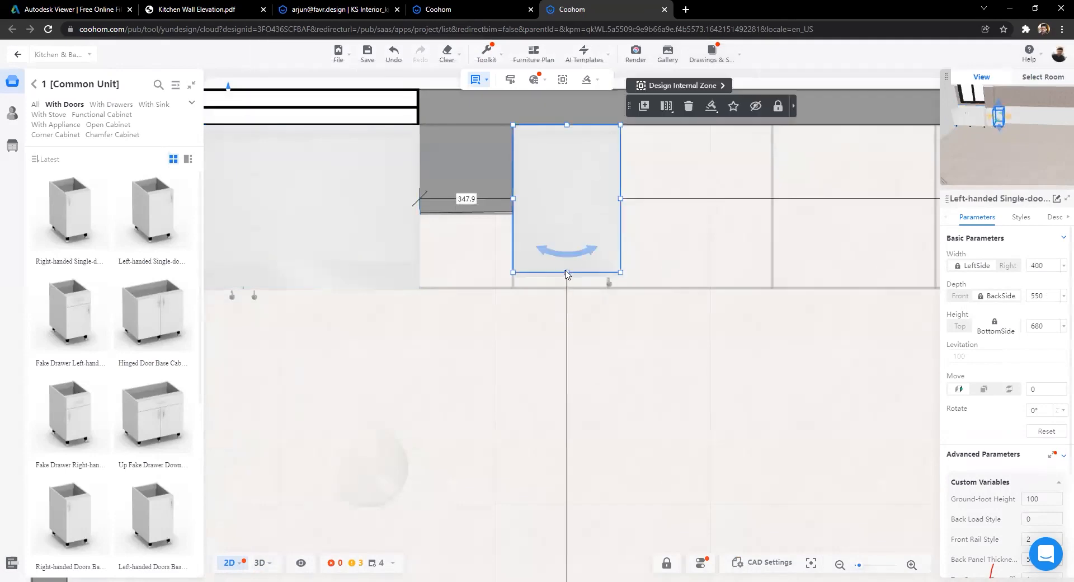
pyautogui.moveTo(566, 273); pyautogui.dragTo(560, 283)
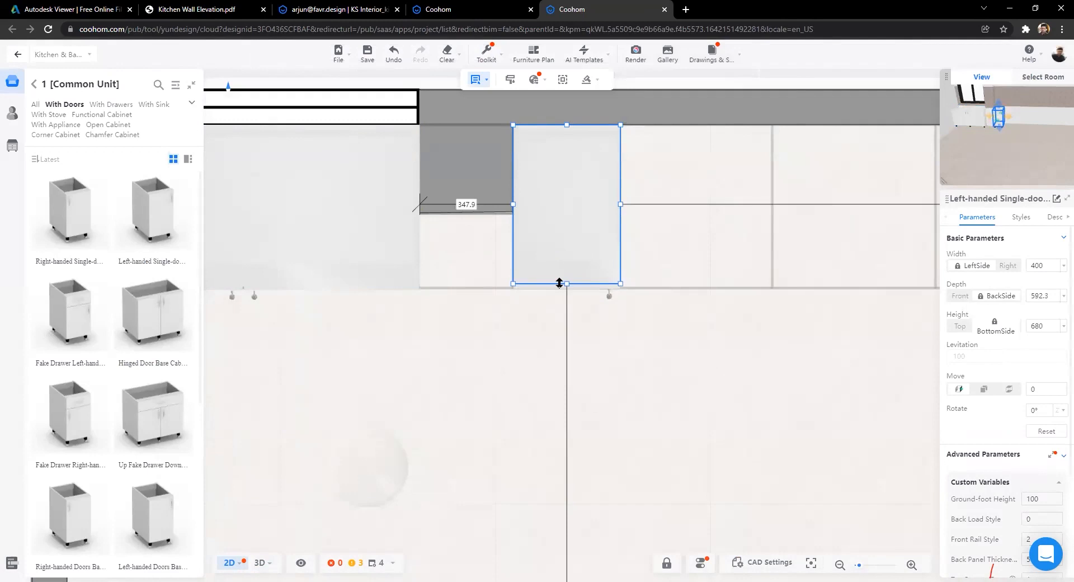
pyautogui.scroll(-4, 554, 350)
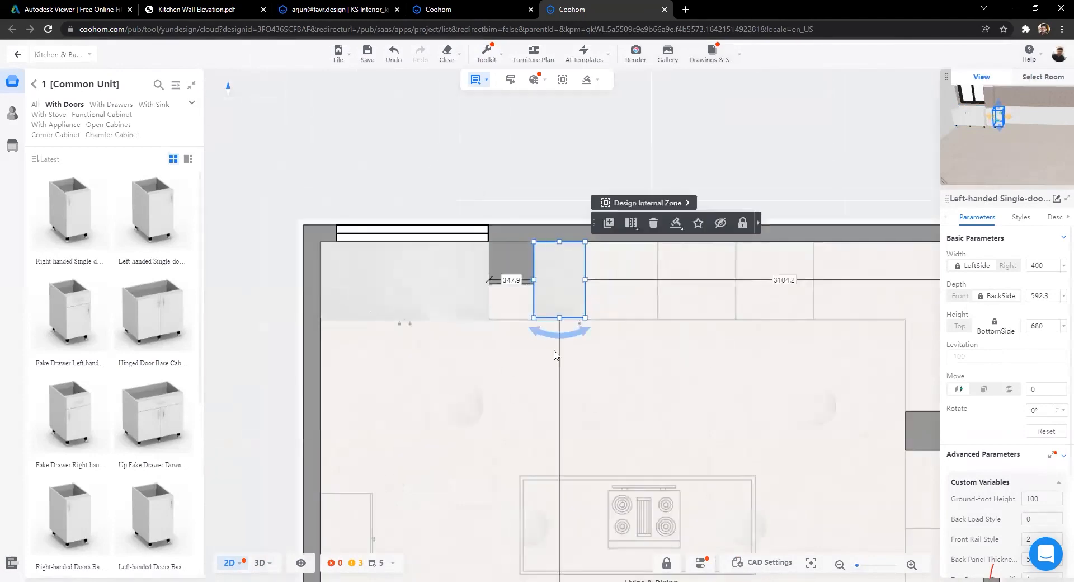
# Step: Narrow the Left-handed Single-door Base Cabinet to 351.1 mm to fit the CAD unit beside the pillar
pyautogui.click(606, 387)
pyautogui.scroll(2, 616, 392)
pyautogui.moveTo(630, 368); pyautogui.dragTo(561, 376)
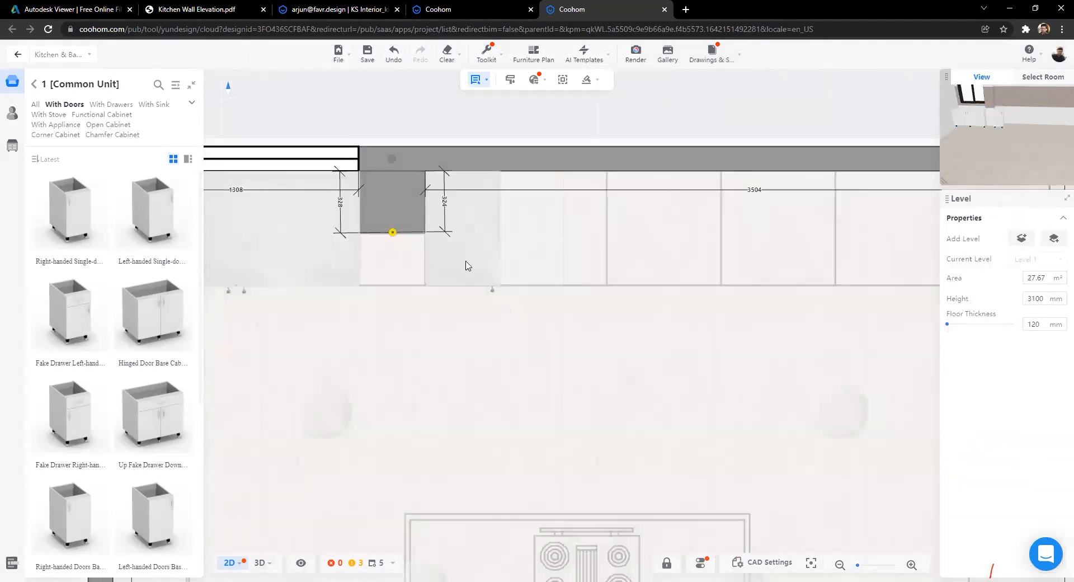
pyautogui.scroll(2, 467, 265)
pyautogui.click(462, 239)
pyautogui.moveTo(506, 208)
pyautogui.mouseDown()
pyautogui.moveTo(496, 206)
pyautogui.moveTo(507, 208)
pyautogui.mouseUp()
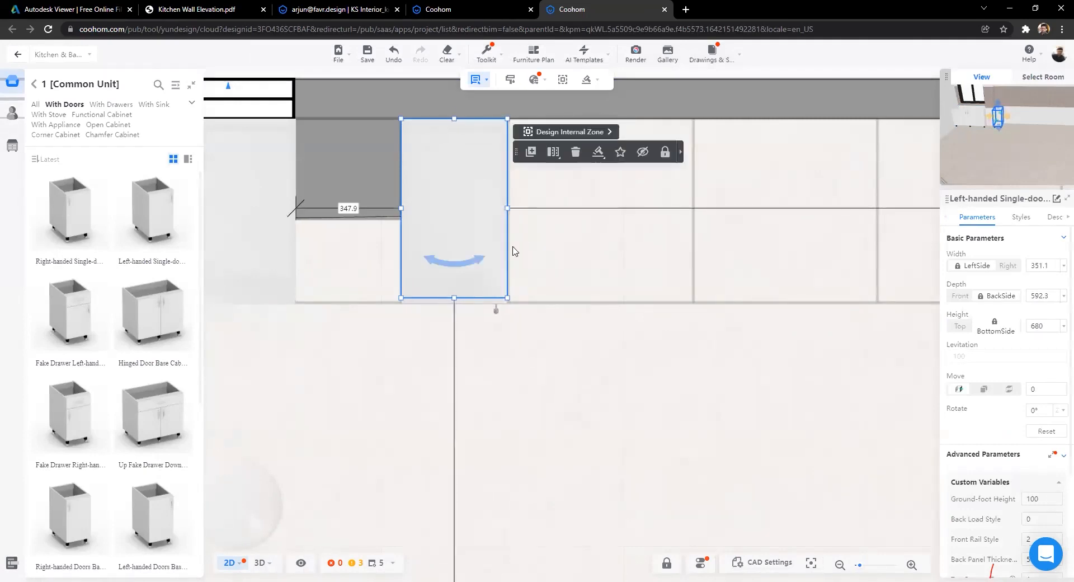
# Step: Examine the remaining cabinet layout in the 2D plan, the rendered kitchen panorama and the Kitchen Wall Elevation PDF
pyautogui.scroll(-5, 522, 278)
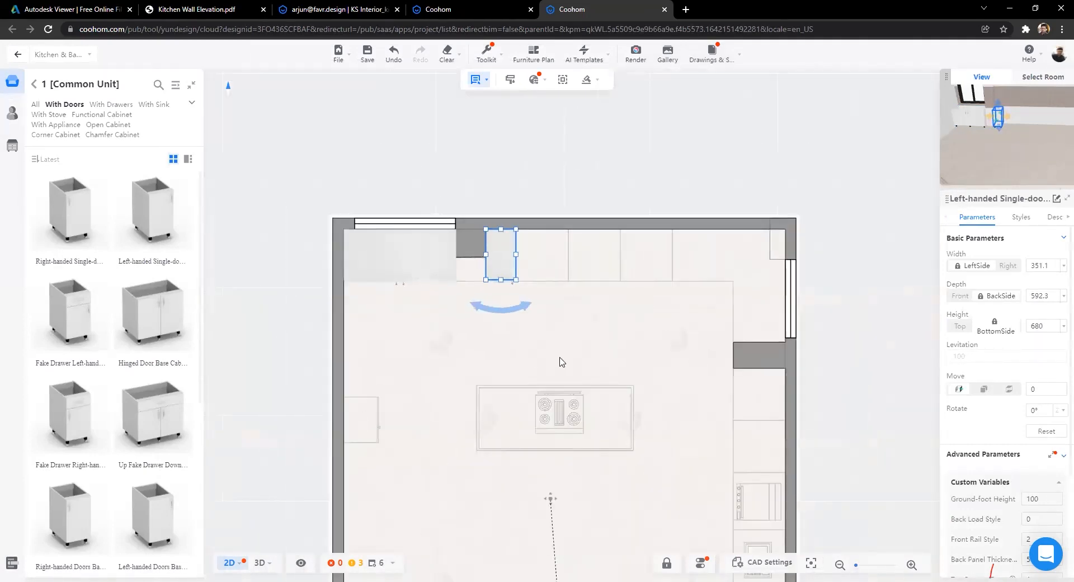
pyautogui.scroll(1, 560, 358)
pyautogui.moveTo(560, 358); pyautogui.dragTo(499, 296)
pyautogui.moveTo(818, 412); pyautogui.dragTo(786, 312)
pyautogui.scroll(-8, 785, 310)
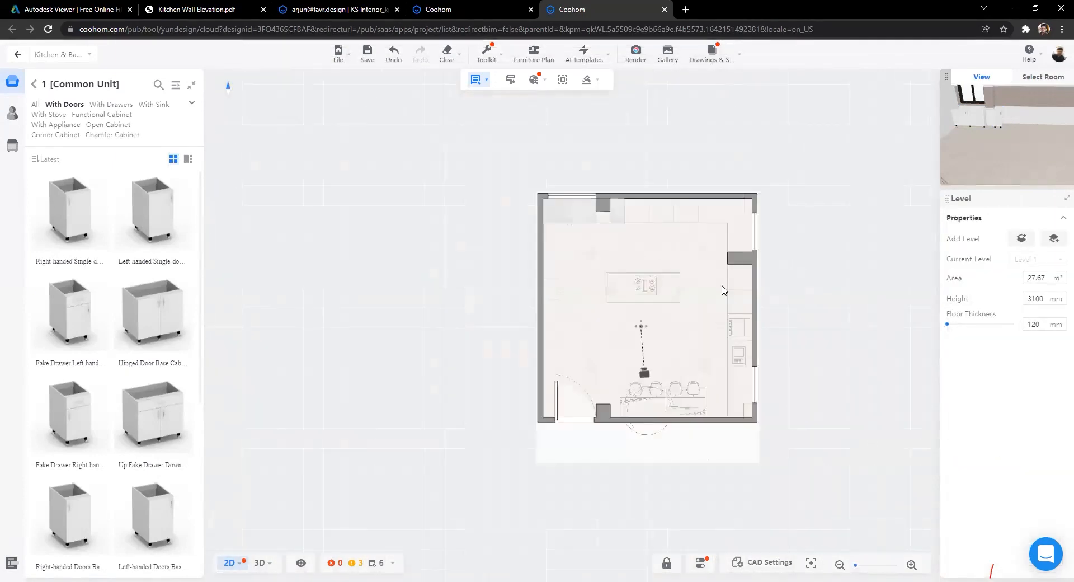
pyautogui.scroll(6, 762, 355)
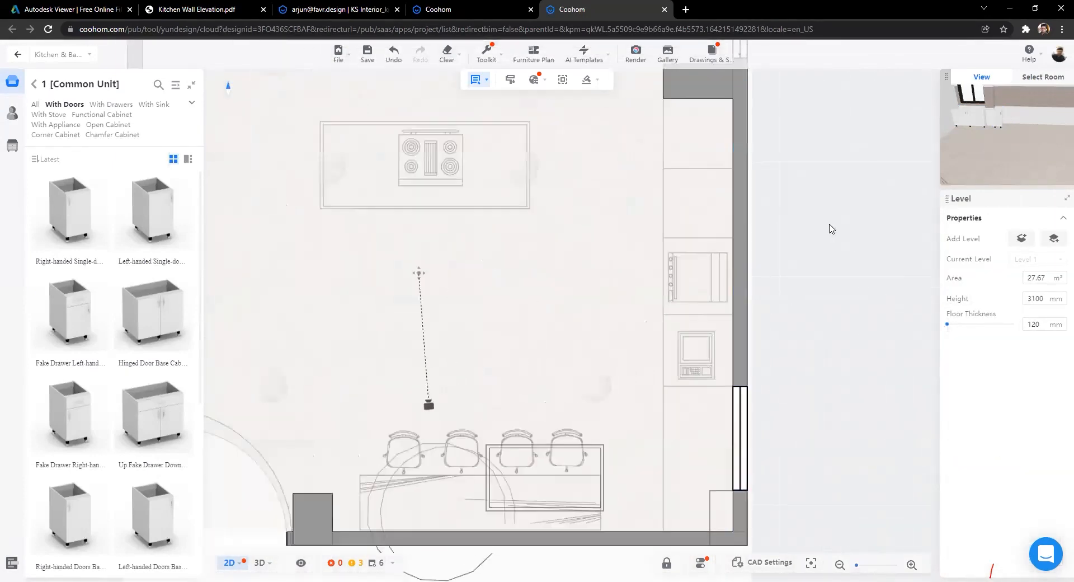
pyautogui.scroll(6, 492, 300)
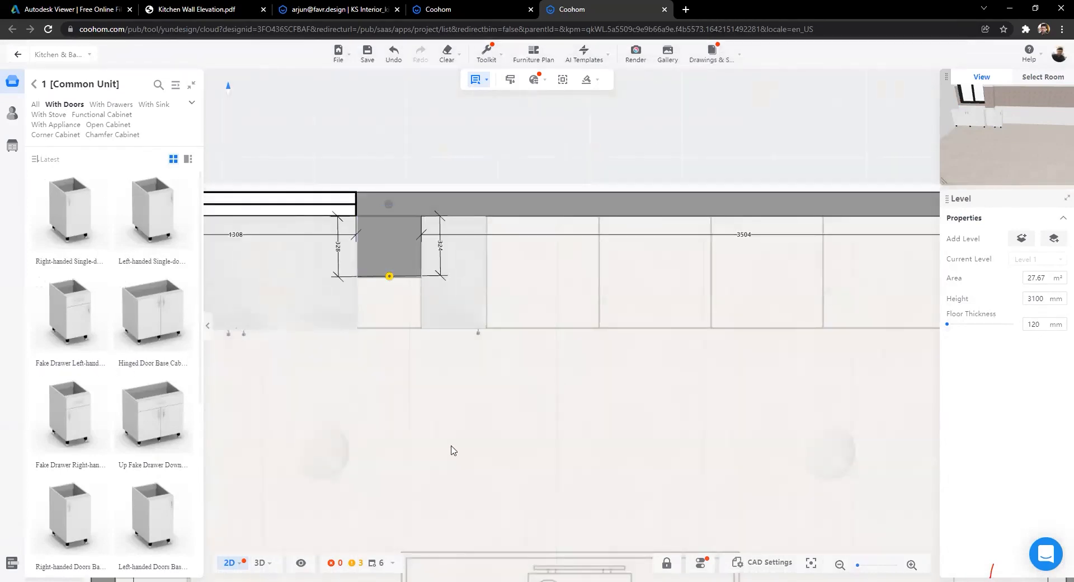
pyautogui.scroll(-3, 452, 448)
pyautogui.click(320, 9)
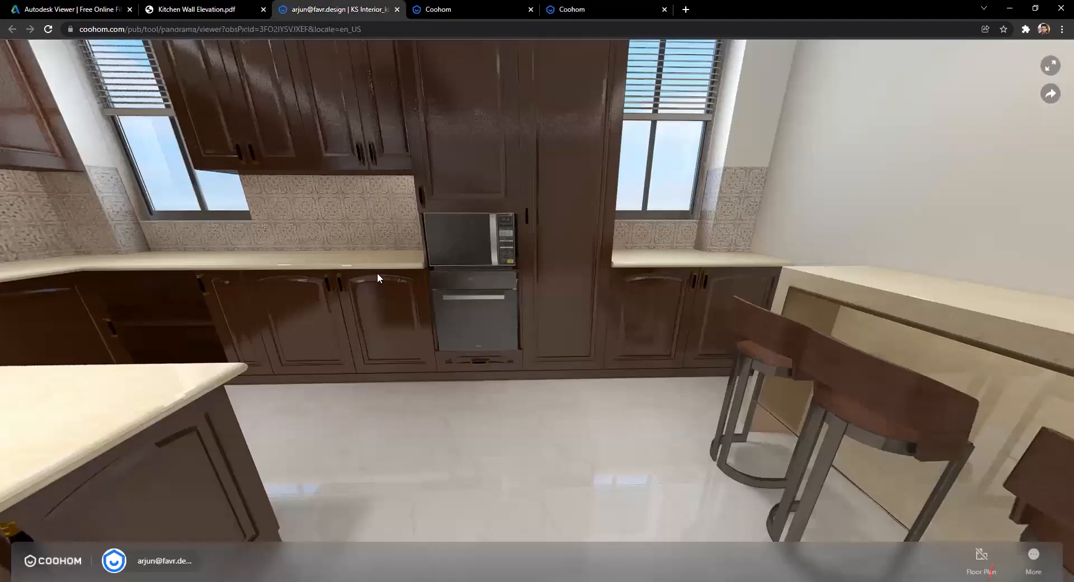
pyautogui.click(196, 9)
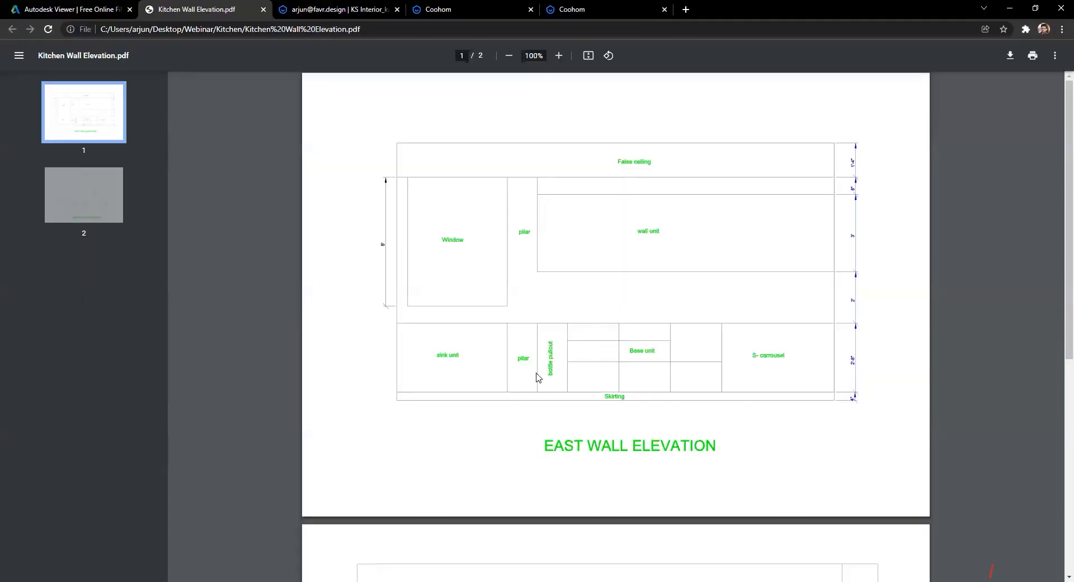
pyautogui.click(339, 9)
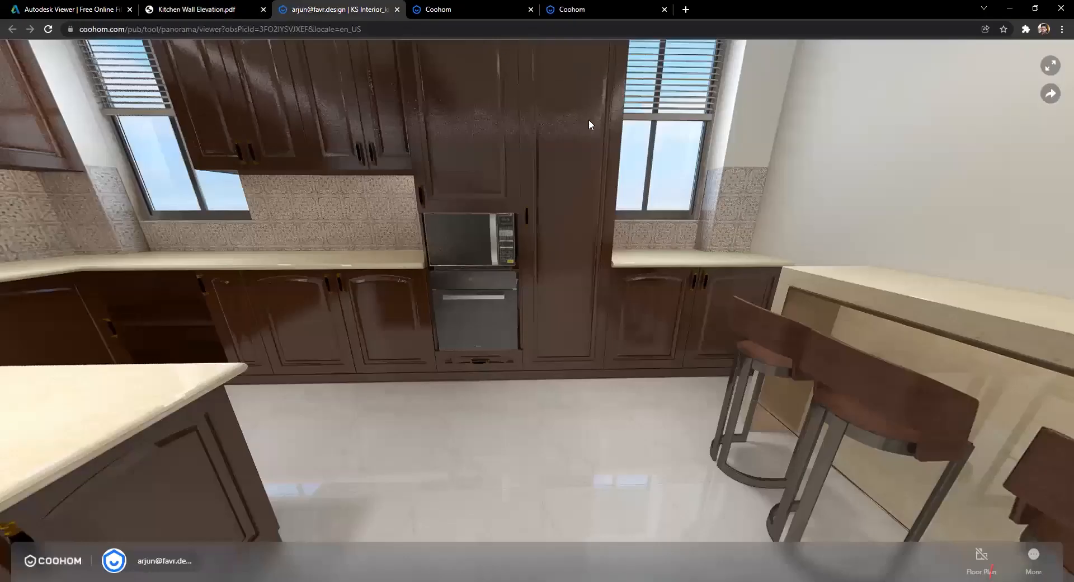
# Step: Back in Coohom, place two 600 mm Three Drawers Base Cabinets from the With Drawers common units side by side after the single-door cabinet
pyautogui.click(588, 9)
pyautogui.scroll(-5, 56, 308)
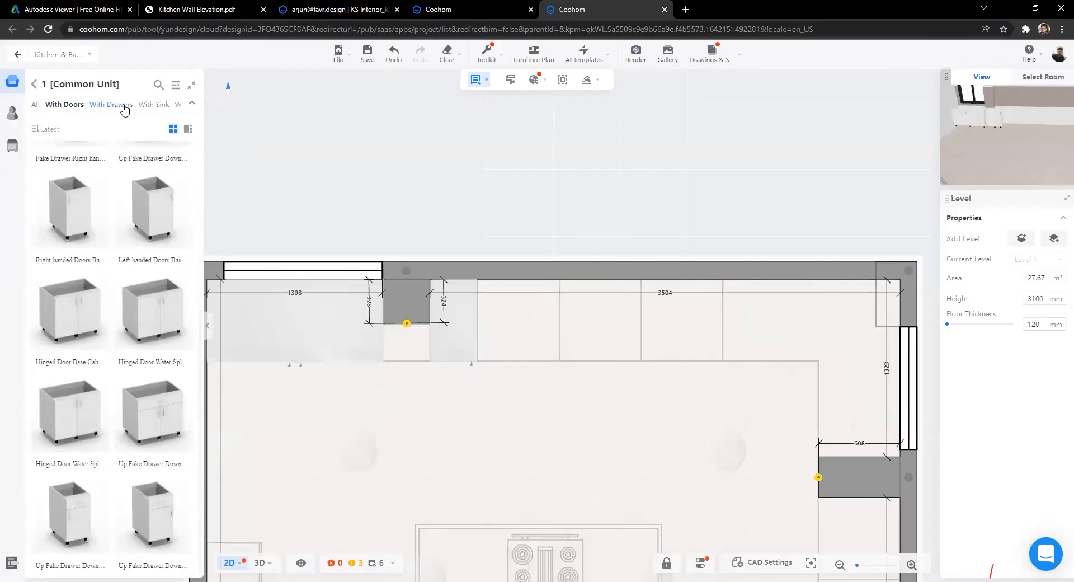
pyautogui.click(192, 104)
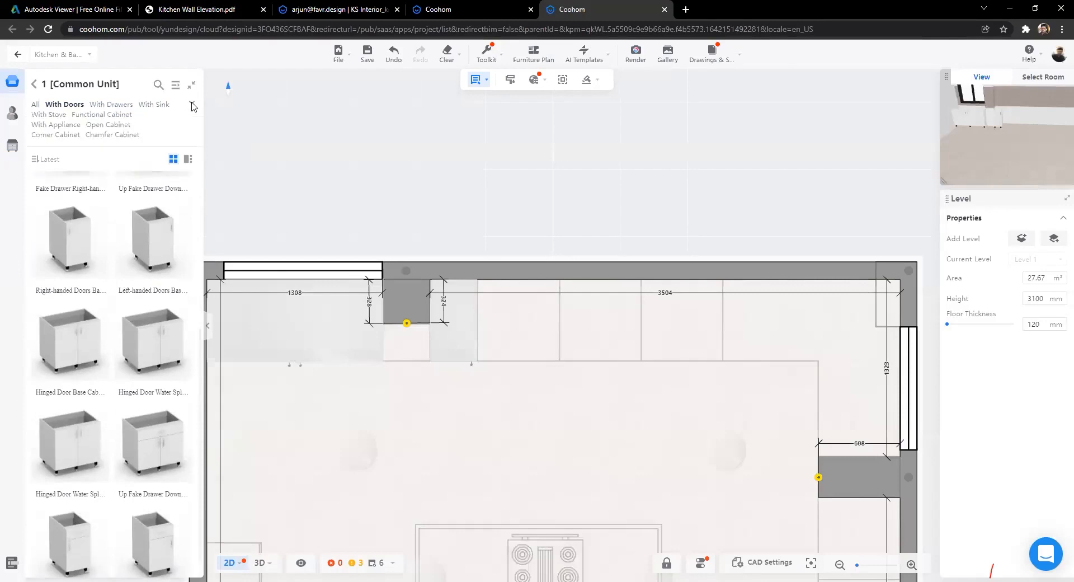
pyautogui.click(44, 89)
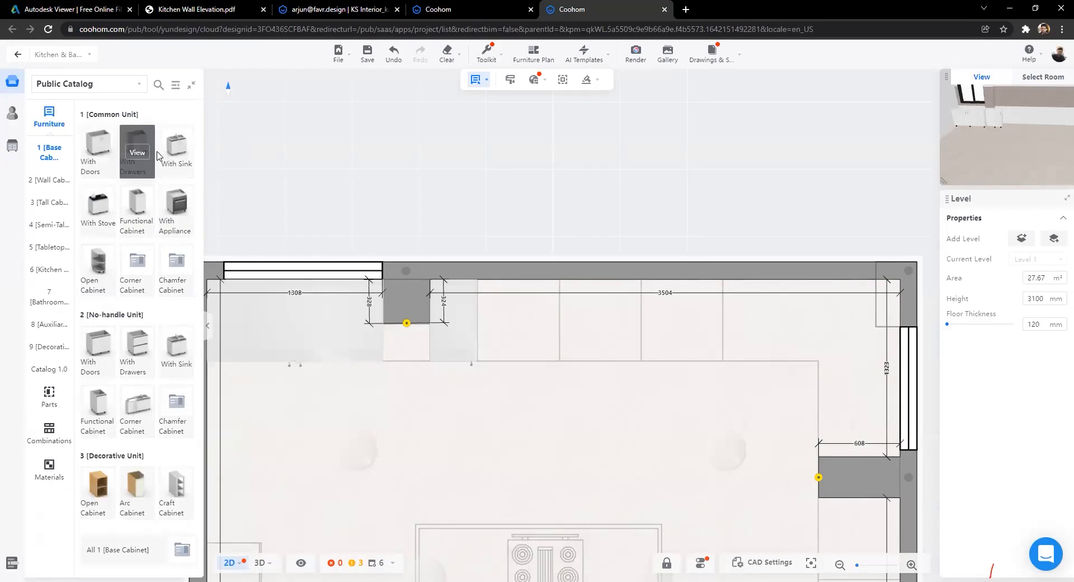
pyautogui.click(138, 153)
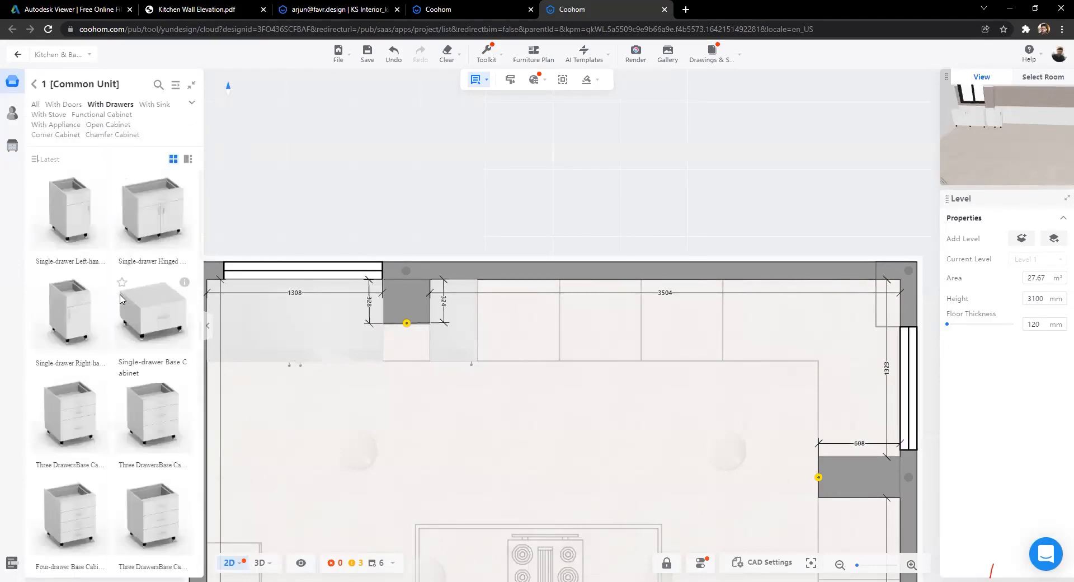
pyautogui.scroll(-5, 111, 263)
pyautogui.scroll(4, 107, 262)
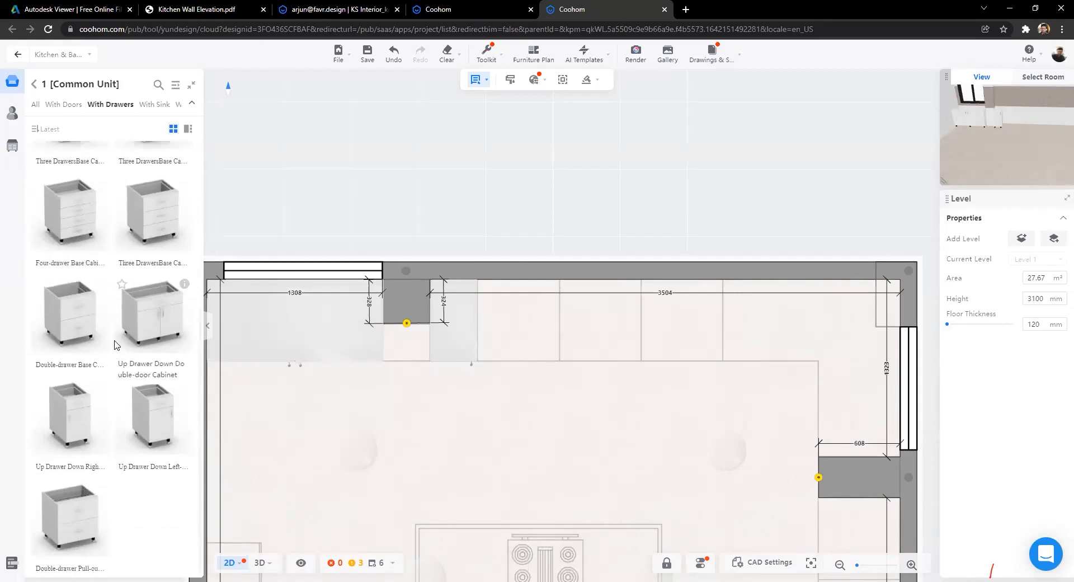
pyautogui.scroll(-2, 106, 330)
pyautogui.moveTo(108, 327)
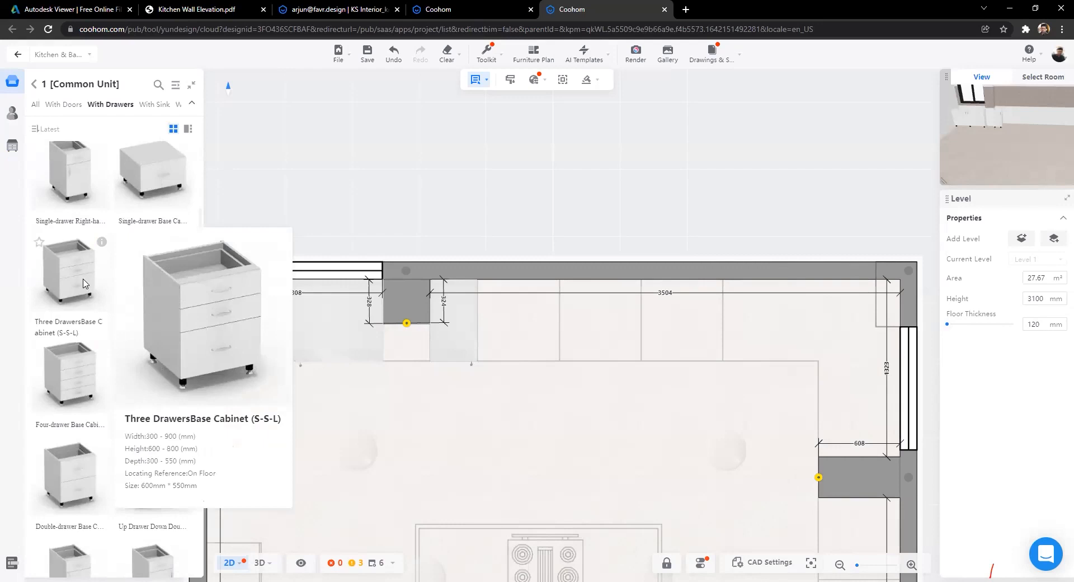
pyautogui.click(516, 357)
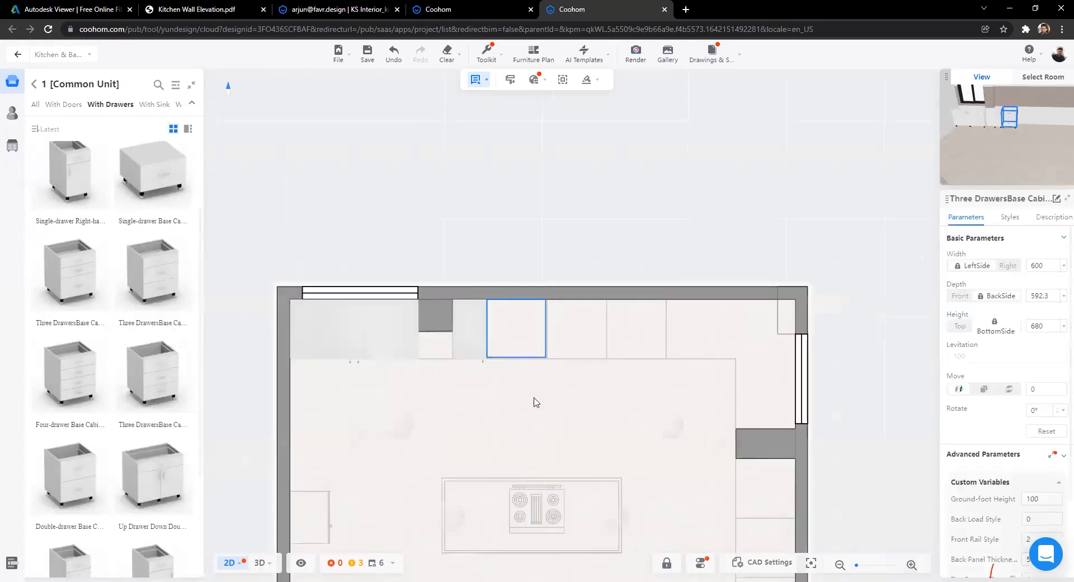
pyautogui.click(636, 395)
pyautogui.moveTo(511, 330); pyautogui.dragTo(570, 330)
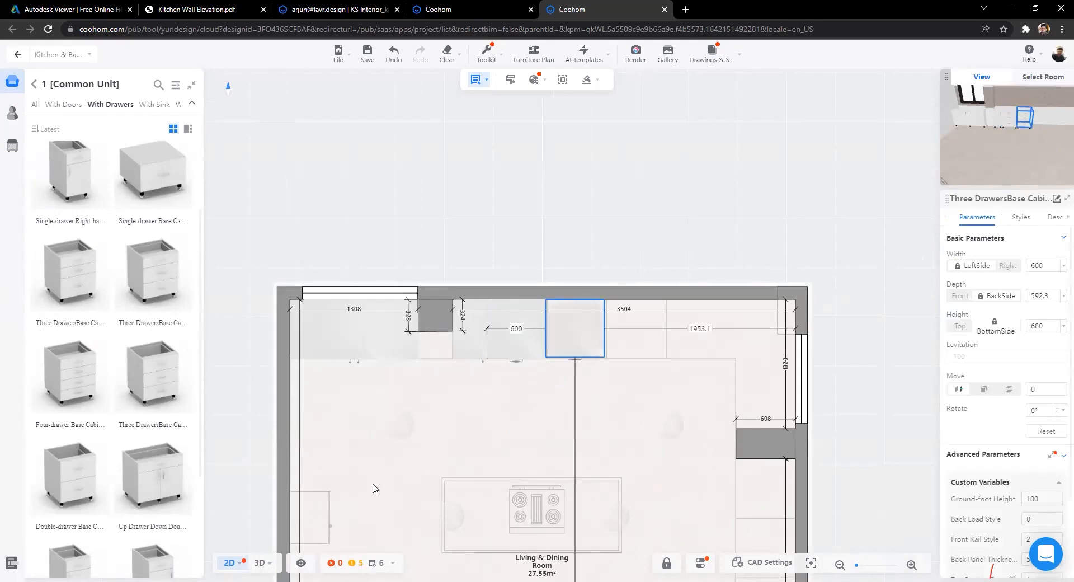
# Step: Switch to the 3D view and place a 600 mm Double-drawer Base Cabinet beside the second three-drawer cabinet
pyautogui.moveTo(267, 566)
pyautogui.press('3')
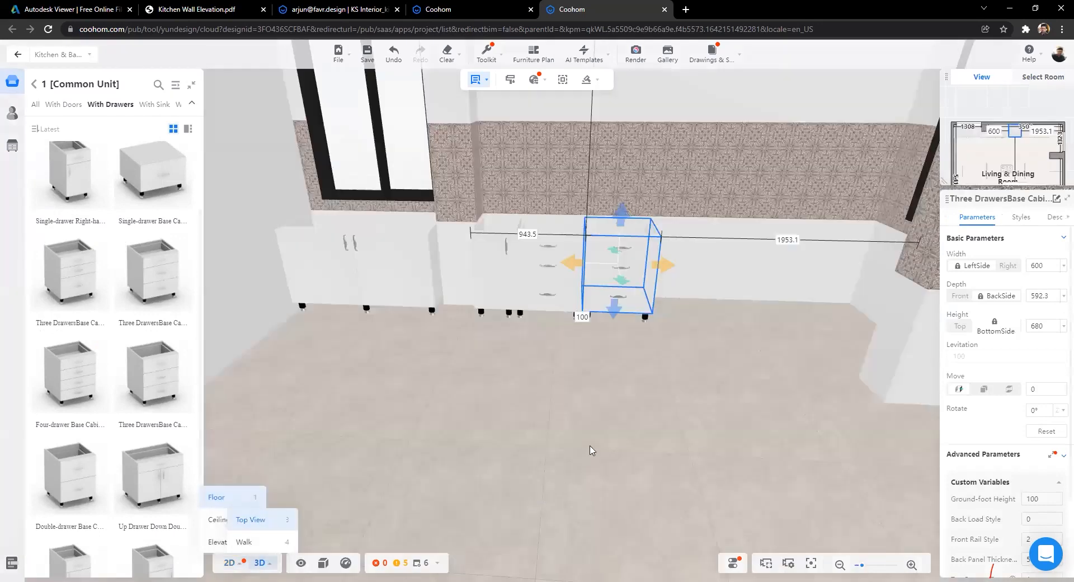
pyautogui.scroll(3, 479, 332)
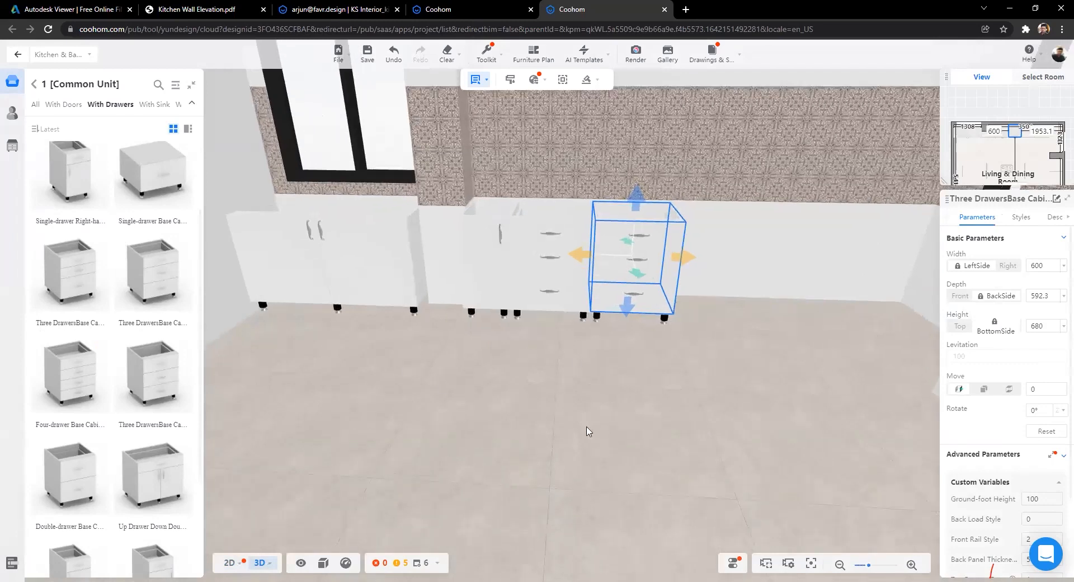
pyautogui.moveTo(471, 389); pyautogui.dragTo(342, 9)
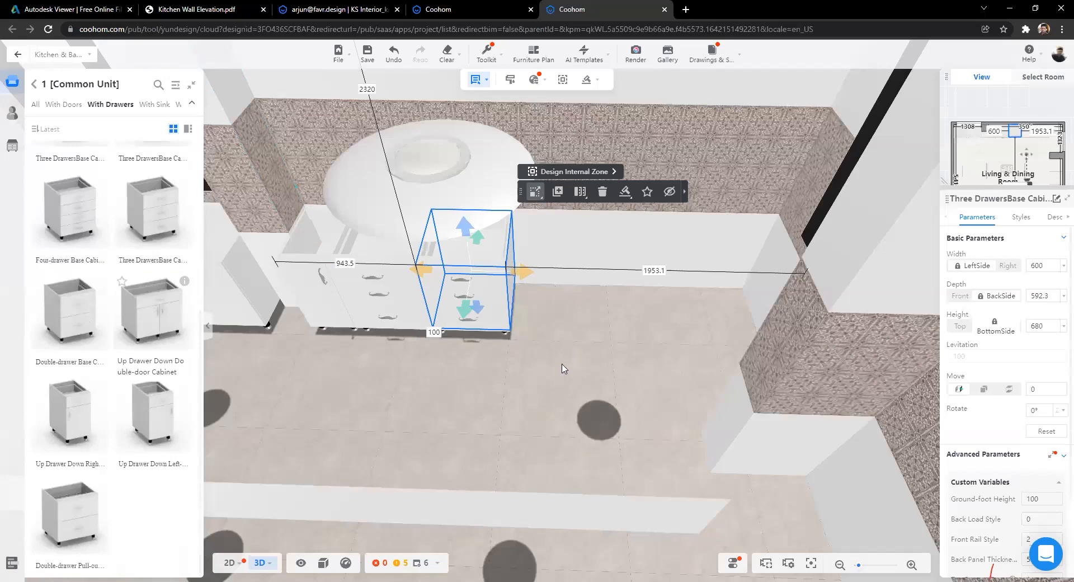
pyautogui.click(517, 421)
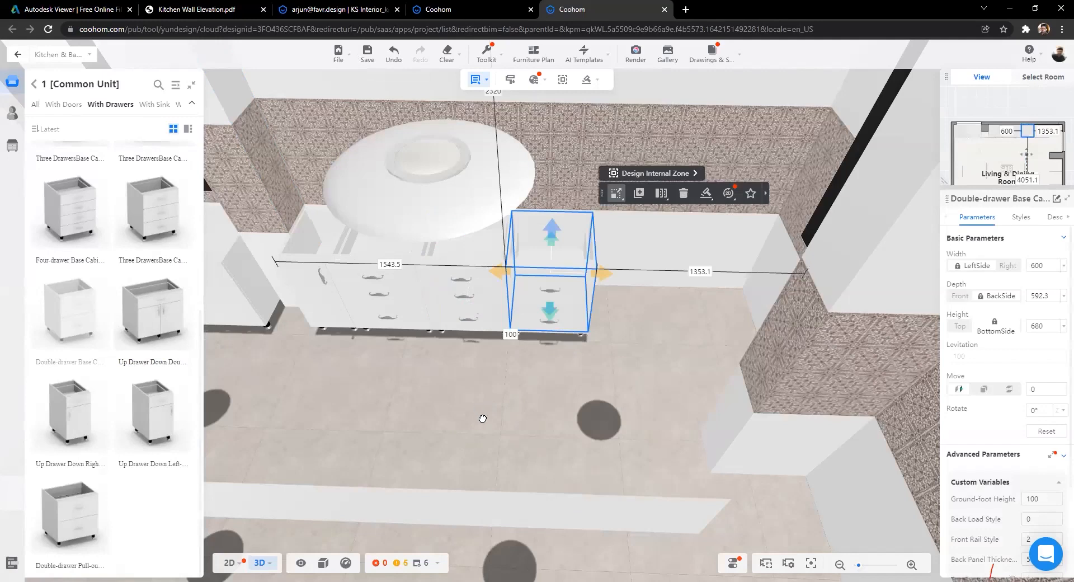
pyautogui.moveTo(600, 455); pyautogui.dragTo(604, 395)
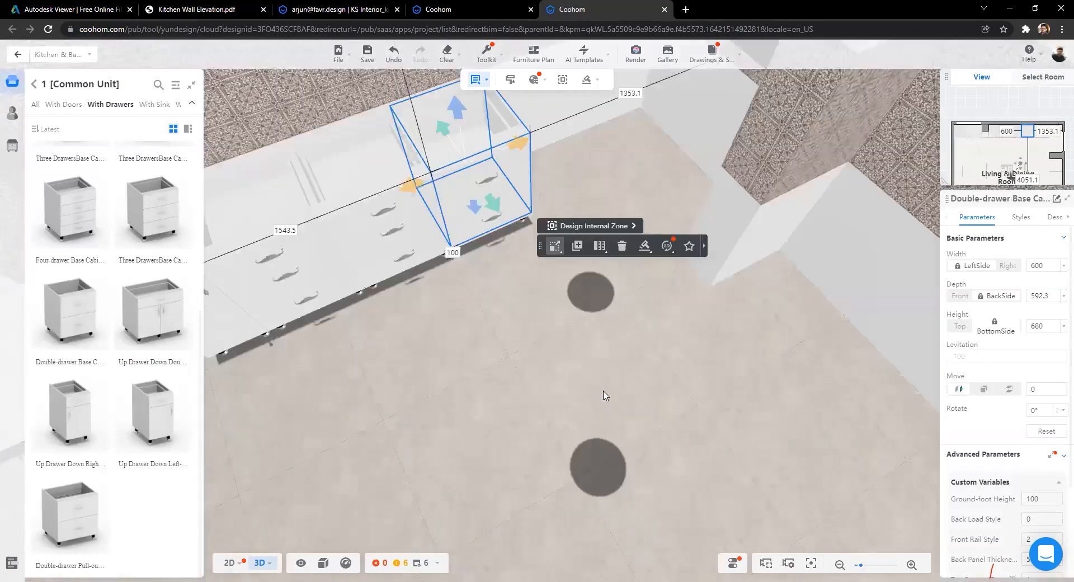
pyautogui.moveTo(550, 443); pyautogui.dragTo(584, 476, button='right')
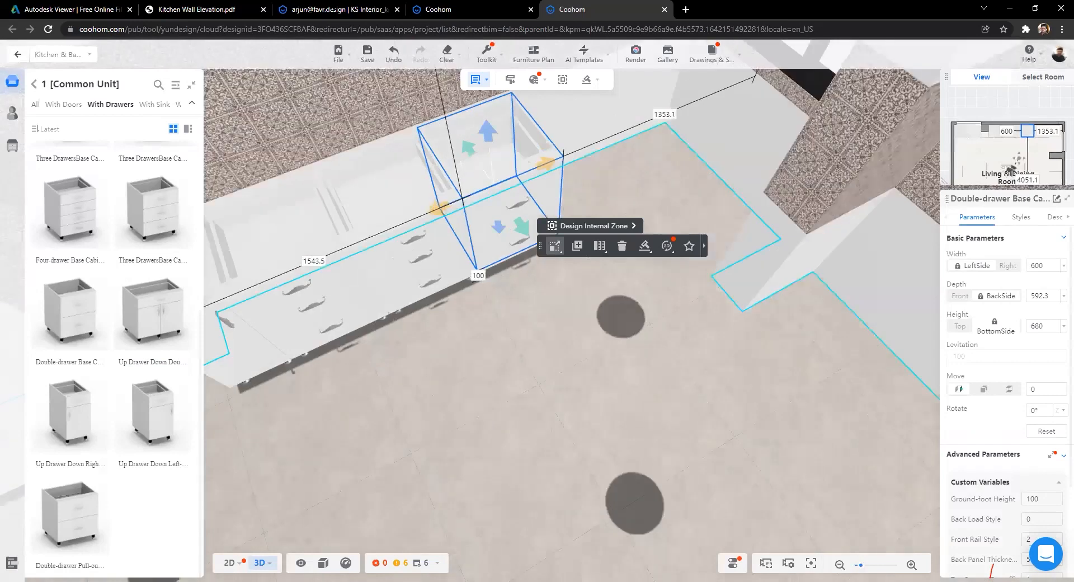
pyautogui.scroll(-2, 790, 298)
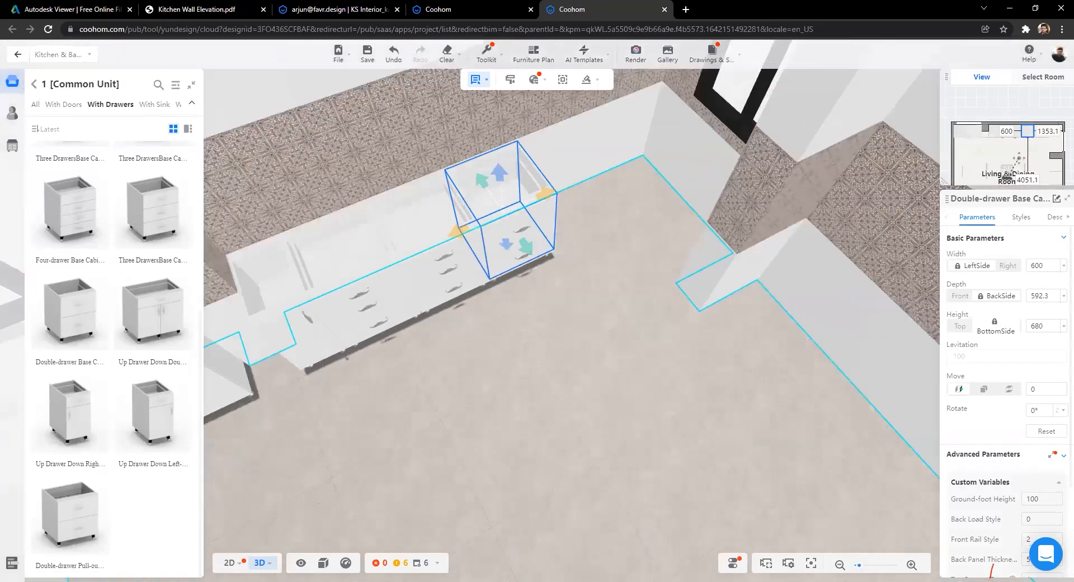
# Step: Switch to the kitchen drawing in Autodesk Viewer and examine the room corner next to window W 2
pyautogui.hotkey('ctrl', 'shift', 'Tab')
pyautogui.hotkey('ctrl', 'shift', 'Tab')
pyautogui.hotkey('ctrl', 'shift', 'Tab')
pyautogui.hotkey('ctrl', 'shift', 'Tab')
pyautogui.scroll(1, 771, 291)
pyautogui.rightClick(770, 291)
pyautogui.click(723, 298)
pyautogui.scroll(-3, 761, 281)
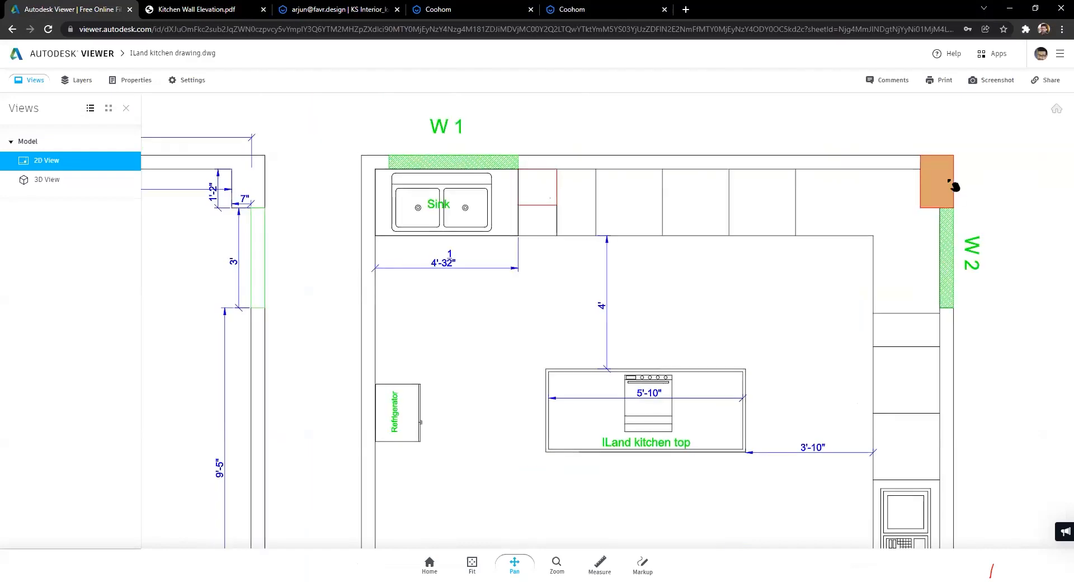
pyautogui.moveTo(875, 240); pyautogui.dragTo(671, 288)
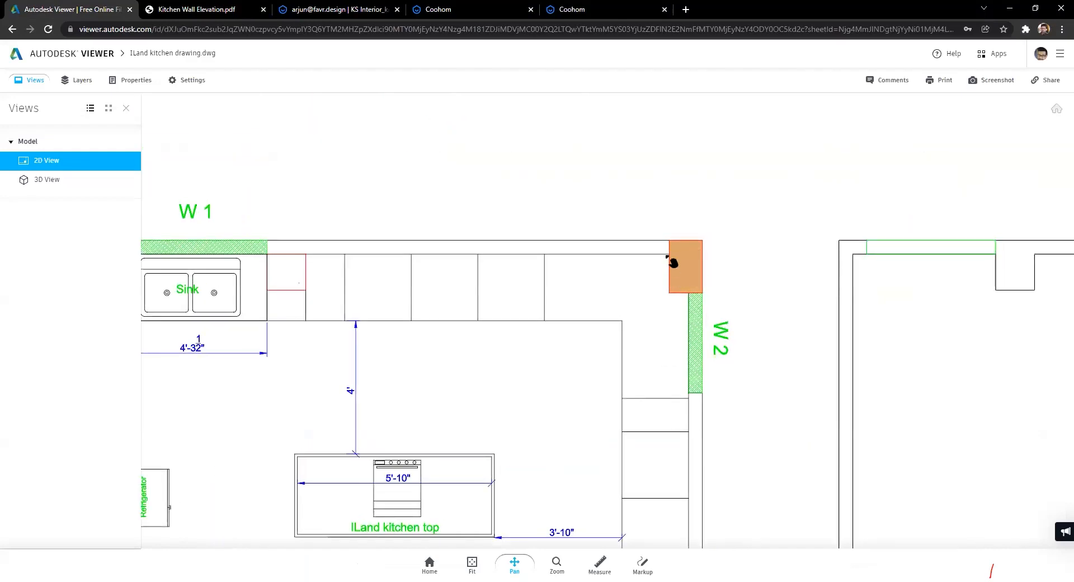
pyautogui.click(522, 10)
# Step: Back in Coohom, return to the 2D floor plan tools and place a structural Column in the room corner above the side-wall window
pyautogui.click(563, 9)
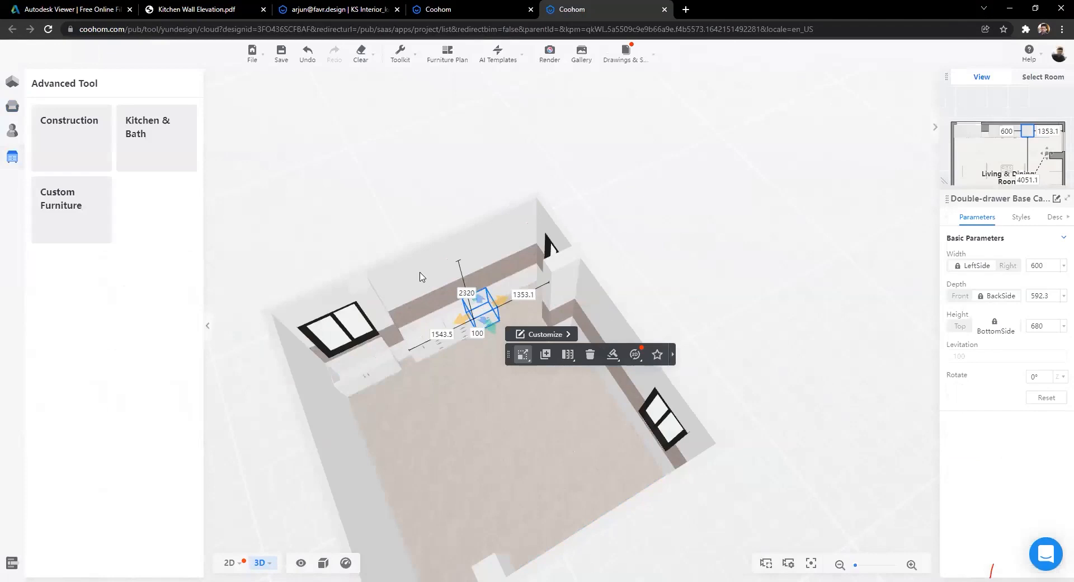
pyautogui.click(16, 85)
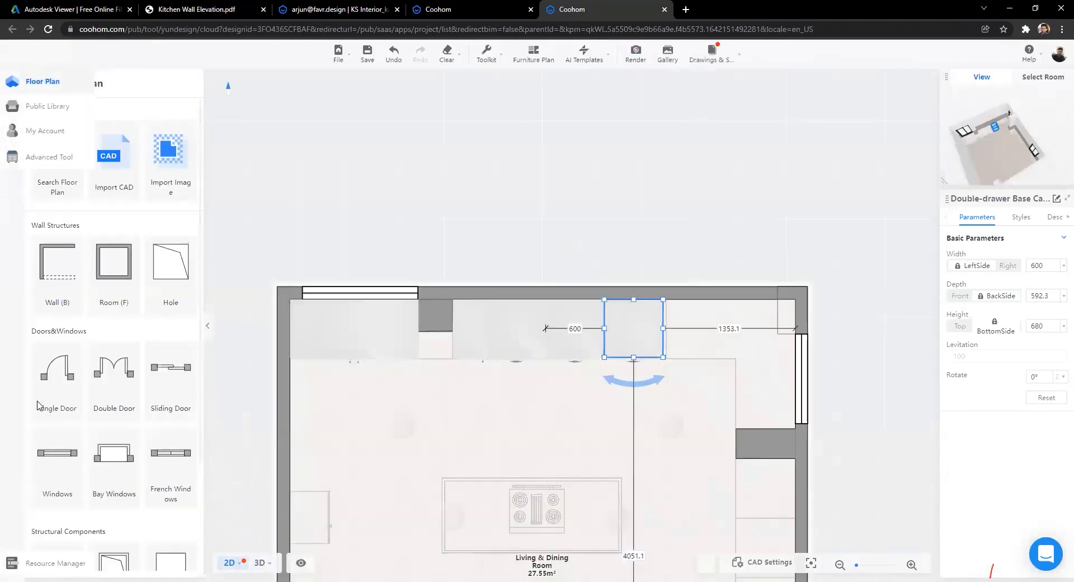
pyautogui.scroll(-3, 98, 396)
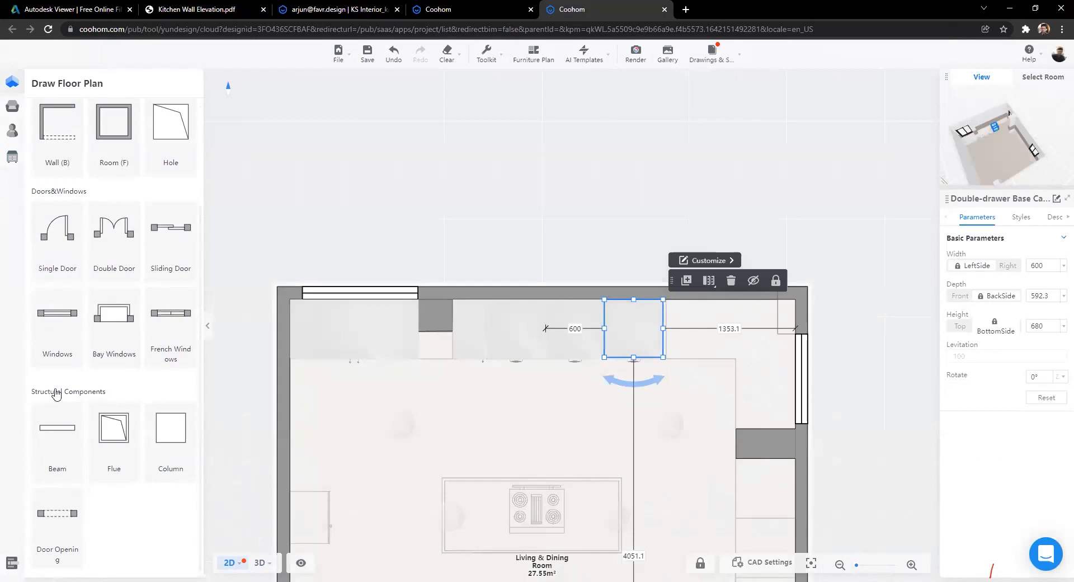
pyautogui.scroll(2, 84, 434)
pyautogui.scroll(-2, 53, 477)
pyautogui.click(169, 441)
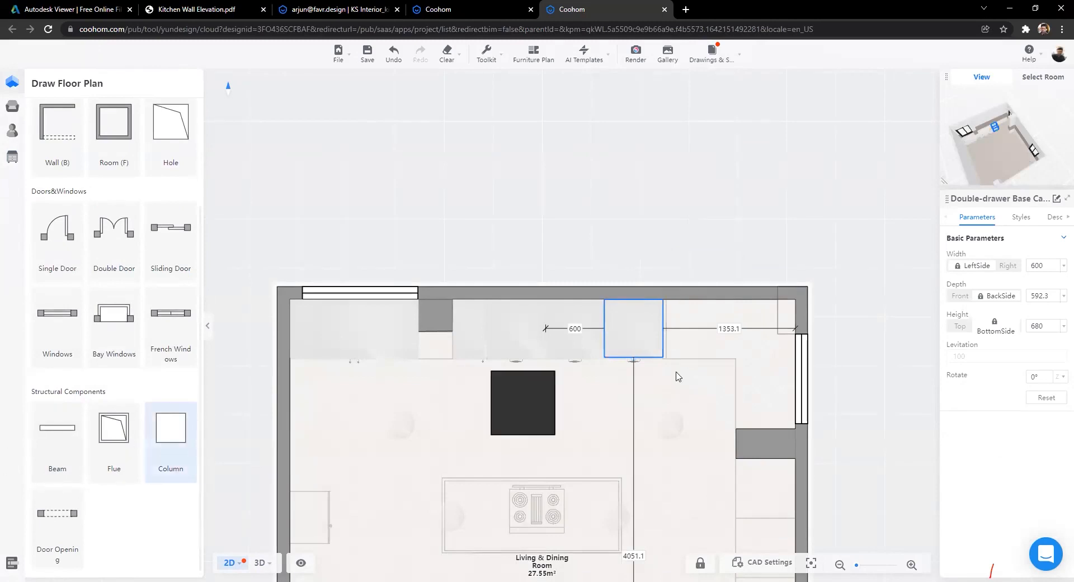
pyautogui.click(784, 329)
pyautogui.scroll(5, 561, 295)
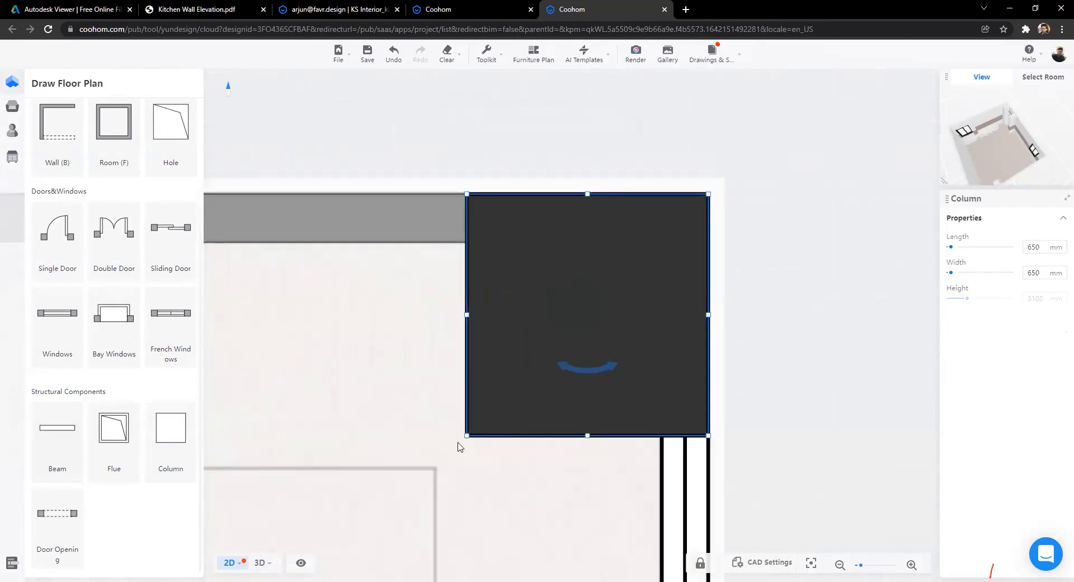
# Step: Resize the column in the corner above the side-wall window to 301 mm long by 481 mm wide to match the plan
pyautogui.click(467, 316)
pyautogui.moveTo(466, 315); pyautogui.dragTo(596, 314)
pyautogui.moveTo(652, 432); pyautogui.dragTo(644, 375)
pyautogui.scroll(-3, 506, 367)
pyautogui.scroll(-5, 628, 445)
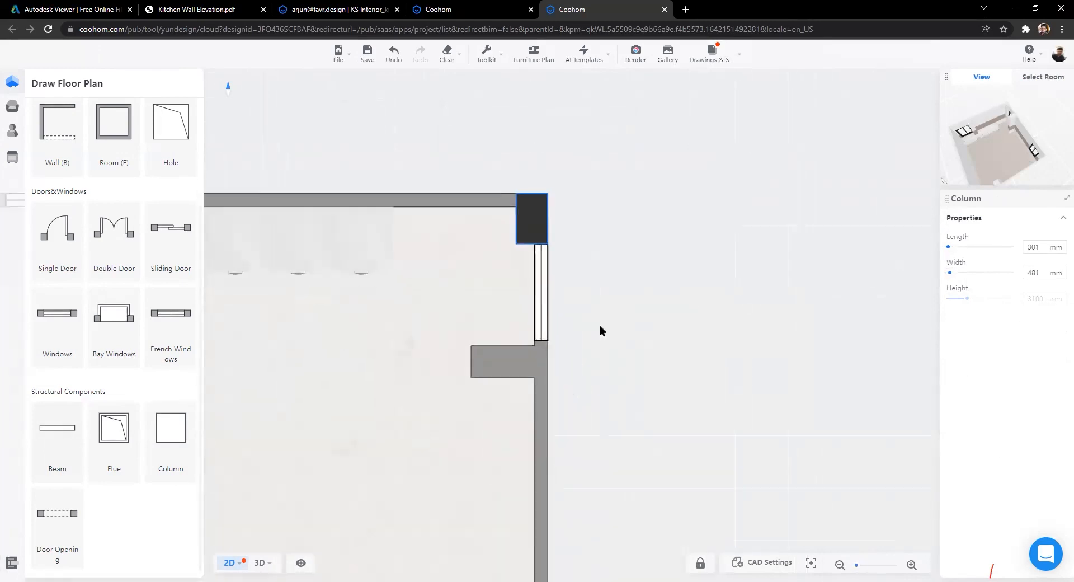
# Step: Place a matching column in the corner below the other side-wall window and increase its length to 326 mm
pyautogui.click(539, 122)
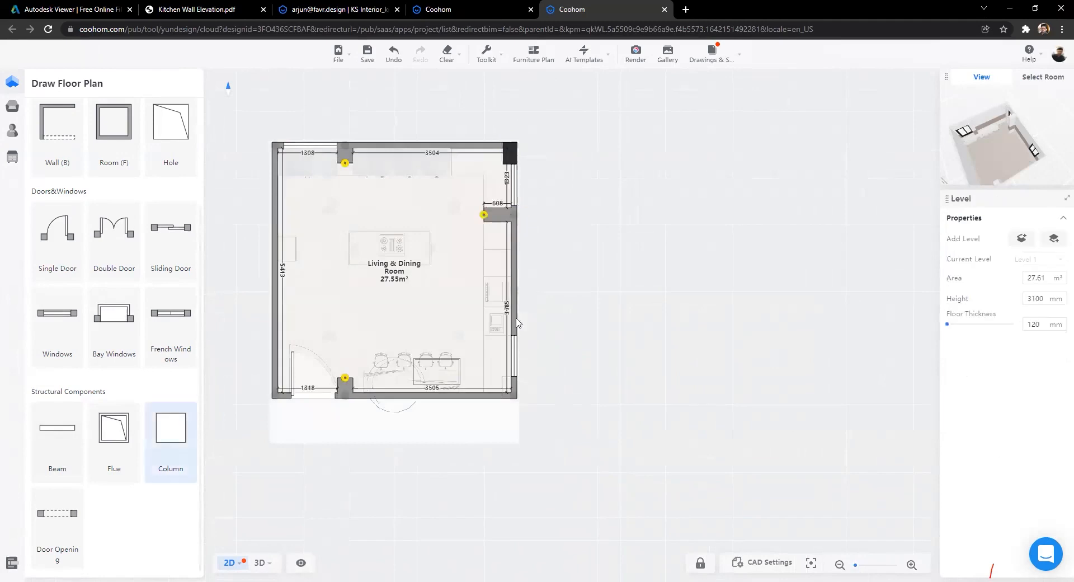
pyautogui.scroll(6, 509, 393)
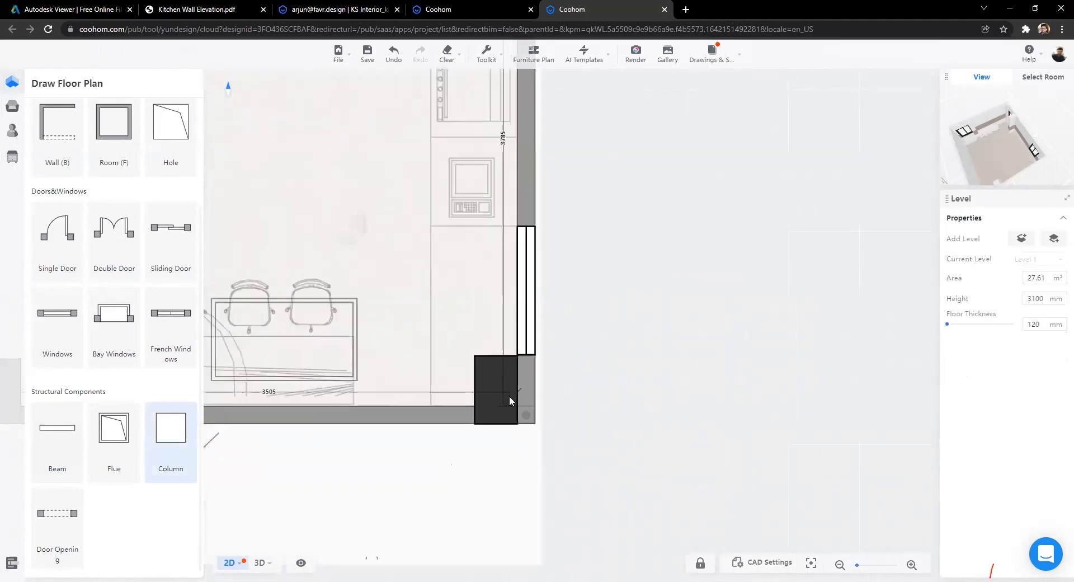
pyautogui.click(512, 395)
pyautogui.scroll(2, 512, 397)
pyautogui.scroll(2, 513, 412)
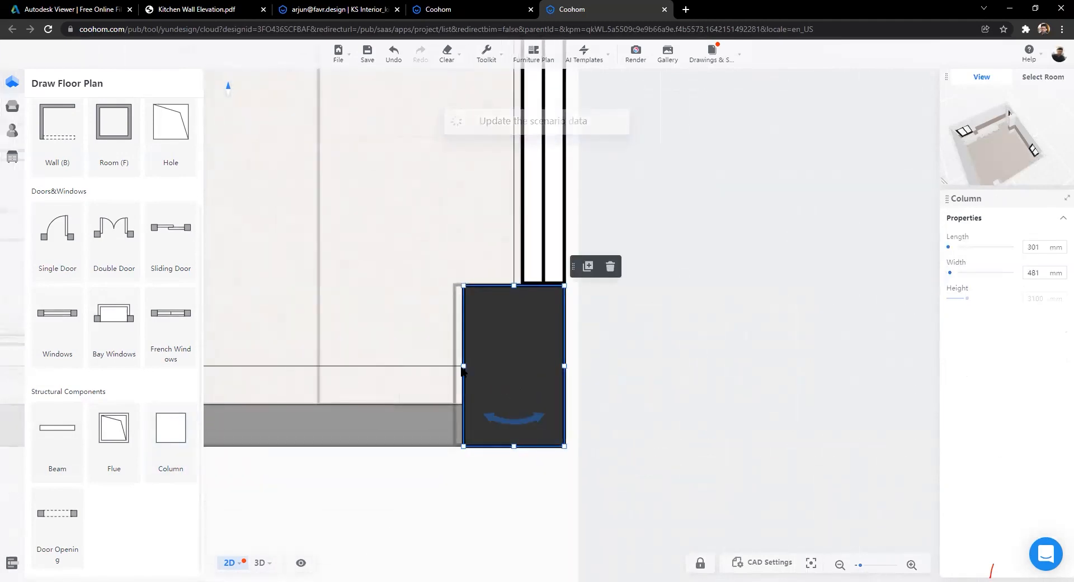
pyautogui.moveTo(460, 367); pyautogui.dragTo(605, 337)
pyautogui.scroll(-6, 375, 418)
pyautogui.click(474, 365)
pyautogui.scroll(-5, 474, 361)
pyautogui.scroll(8, 539, 297)
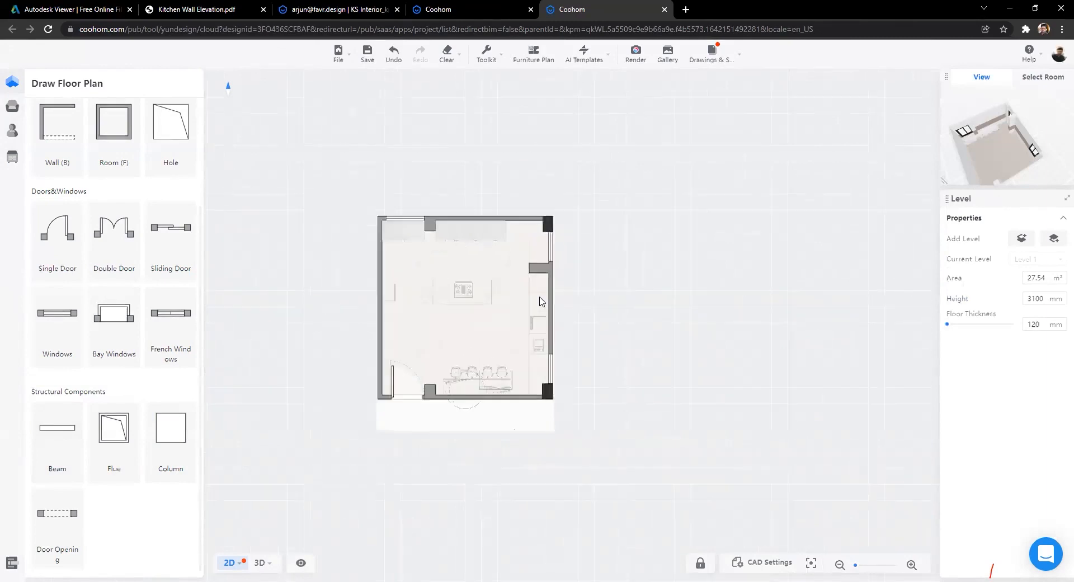
# Step: Replace the wall stub beside the entrance door with a 326 × 481 mm copy of the corner column
pyautogui.scroll(-2, 291, 234)
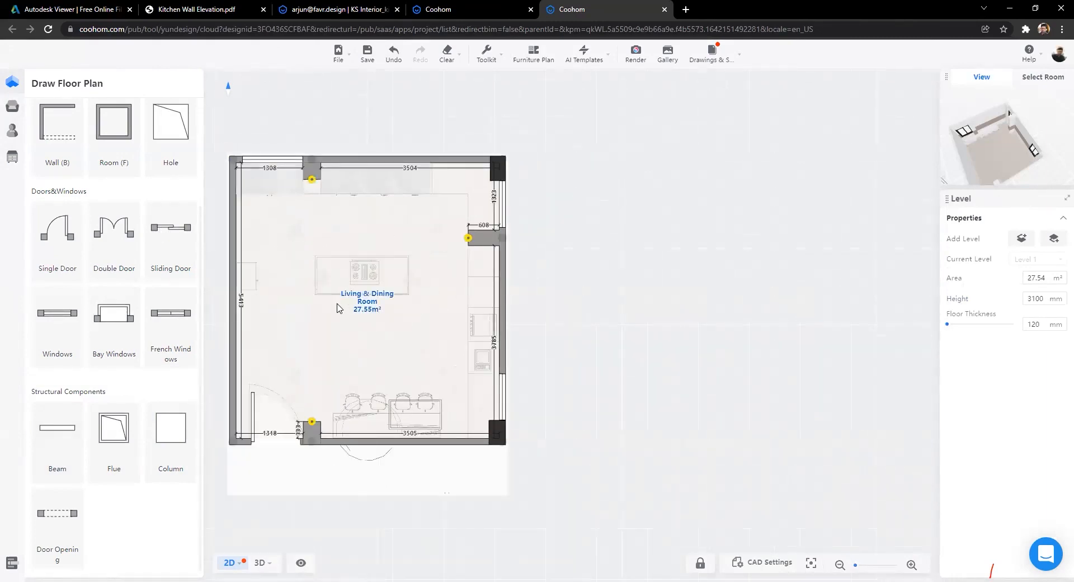
pyautogui.scroll(6, 337, 304)
pyautogui.scroll(-3, 370, 384)
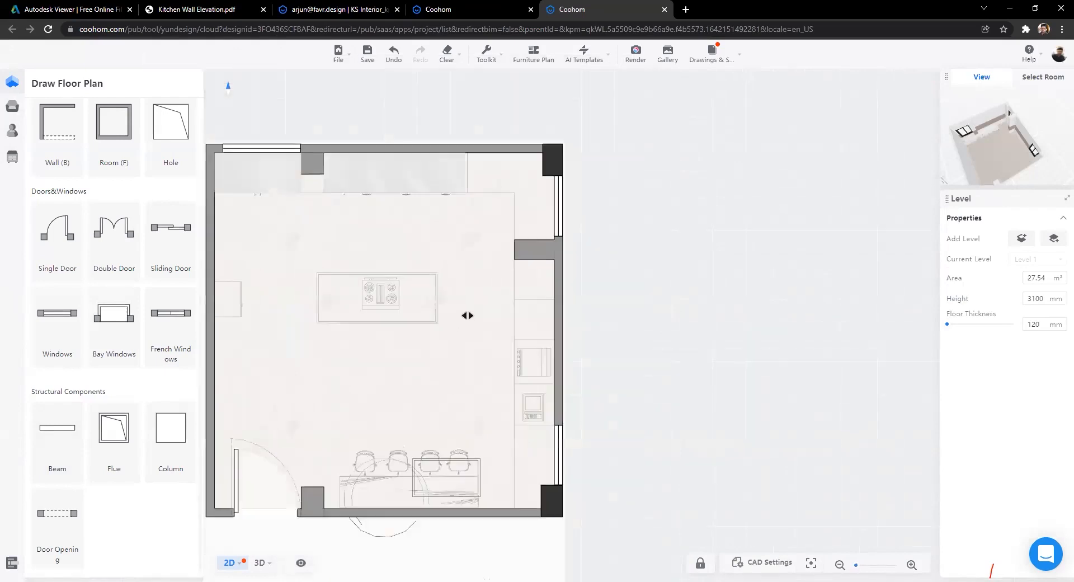
pyautogui.scroll(-4, 370, 383)
pyautogui.moveTo(467, 316); pyautogui.dragTo(559, 283)
pyautogui.scroll(3, 418, 300)
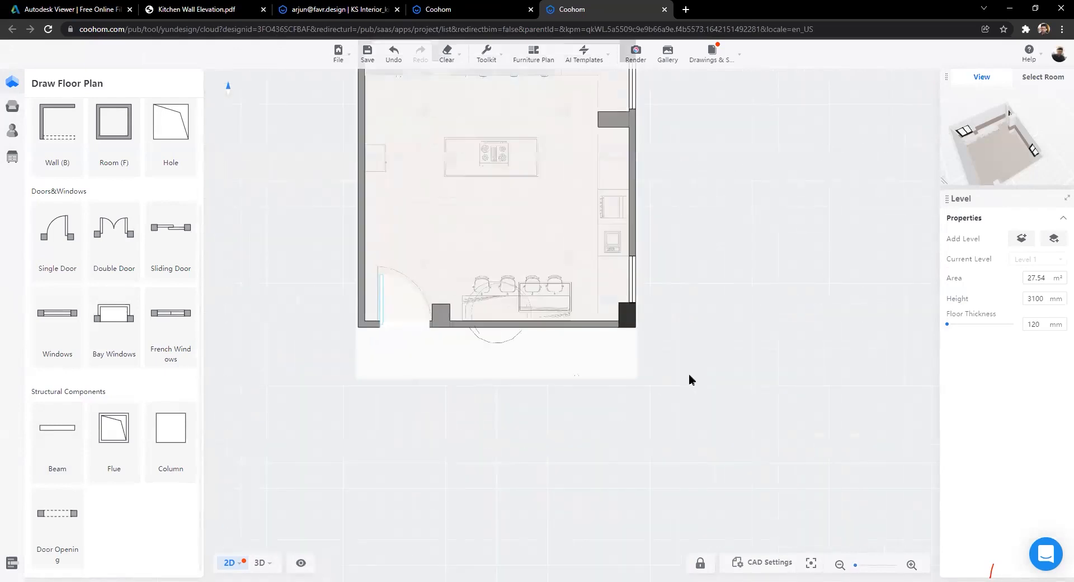
pyautogui.scroll(5, 689, 373)
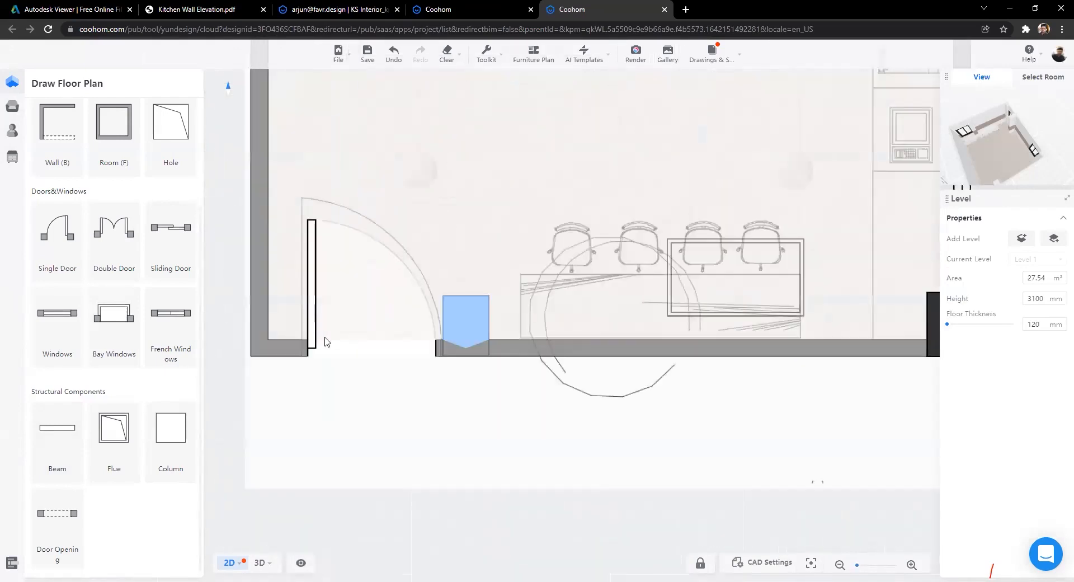
pyautogui.scroll(-3, 438, 361)
pyautogui.moveTo(458, 336); pyautogui.dragTo(337, 340)
pyautogui.click(689, 342)
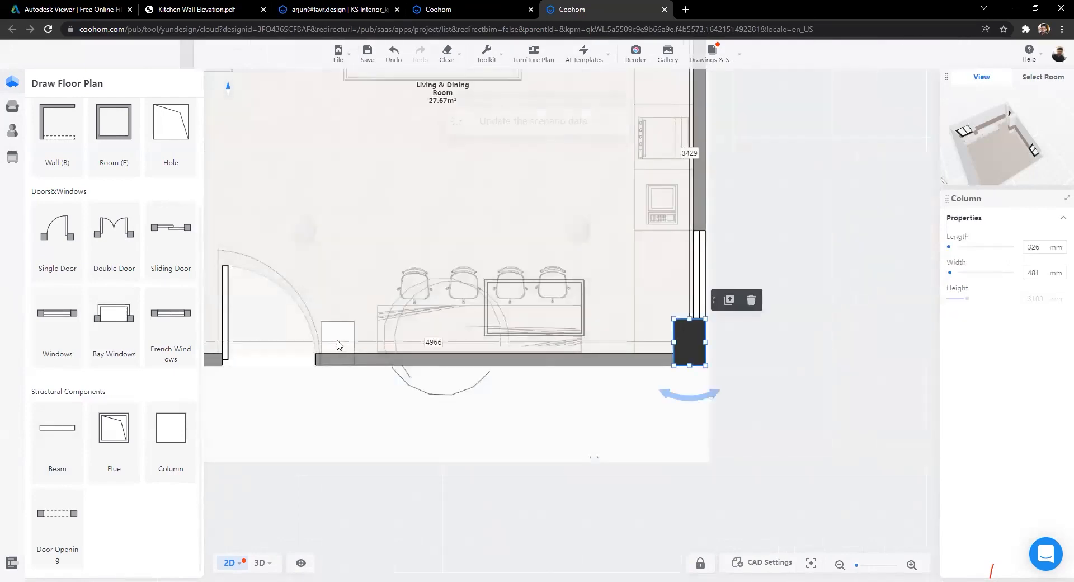
pyautogui.click(337, 344)
pyautogui.scroll(-5, 364, 420)
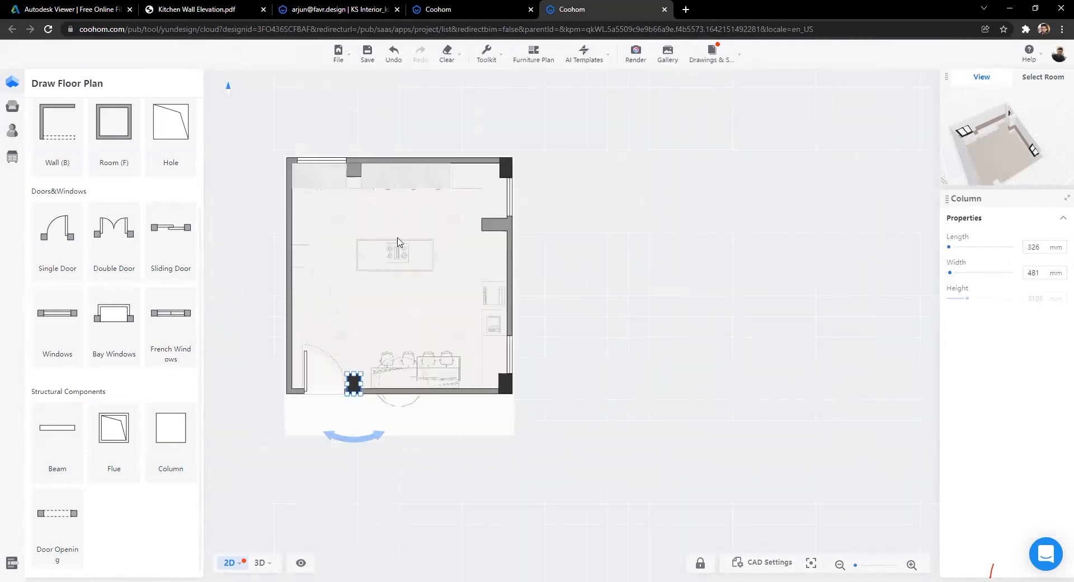
# Step: Replace the wall stub beside the window on the cabinet wall with a 301 × 481 mm column
pyautogui.scroll(3, 477, 149)
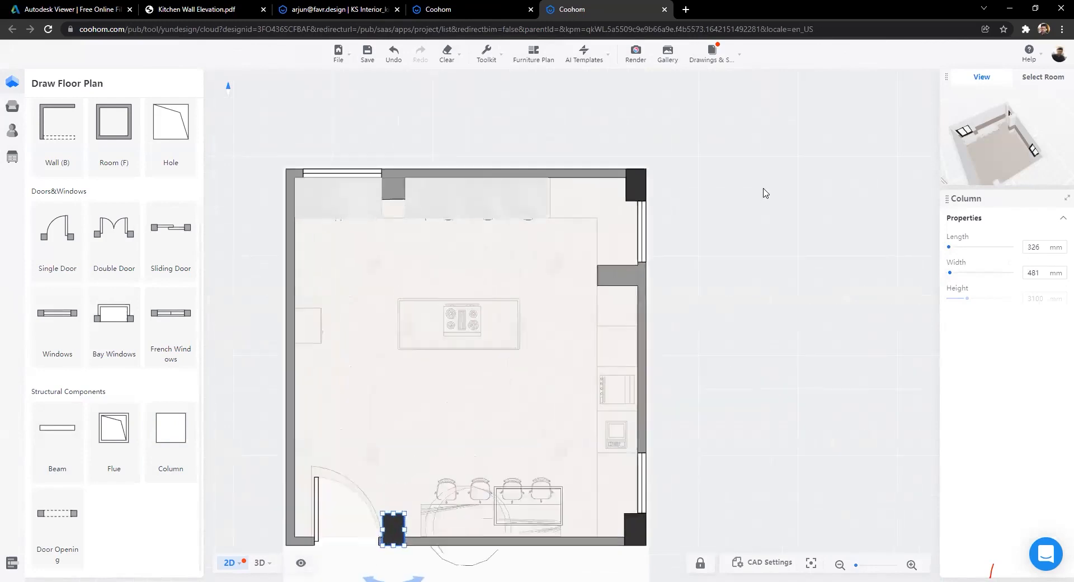
pyautogui.scroll(2, 716, 162)
pyautogui.click(716, 161)
pyautogui.click(170, 442)
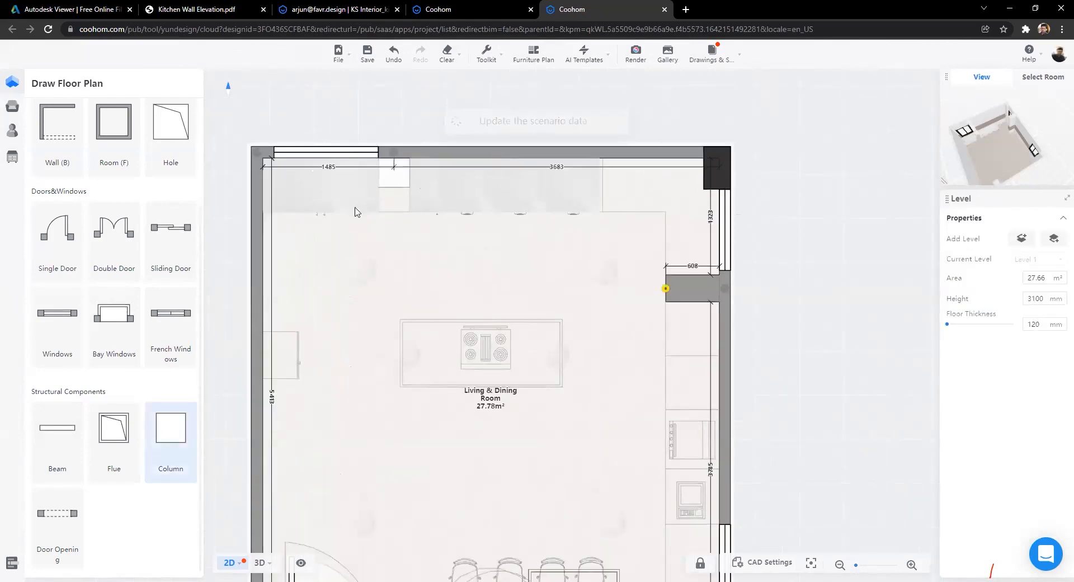
pyautogui.click(395, 166)
pyautogui.click(393, 171)
pyautogui.scroll(5, 397, 193)
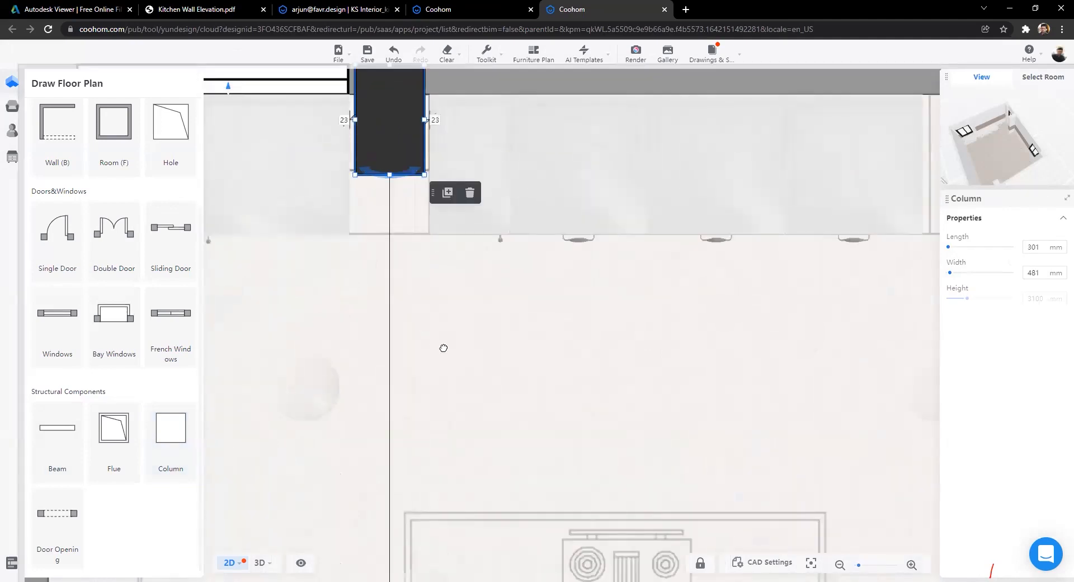
# Step: Shift the new column toward the adjacent window and align it with the outer face of the wall
pyautogui.moveTo(443, 348); pyautogui.dragTo(512, 466)
pyautogui.scroll(5, 412, 308)
pyautogui.moveTo(488, 199); pyautogui.dragTo(478, 191)
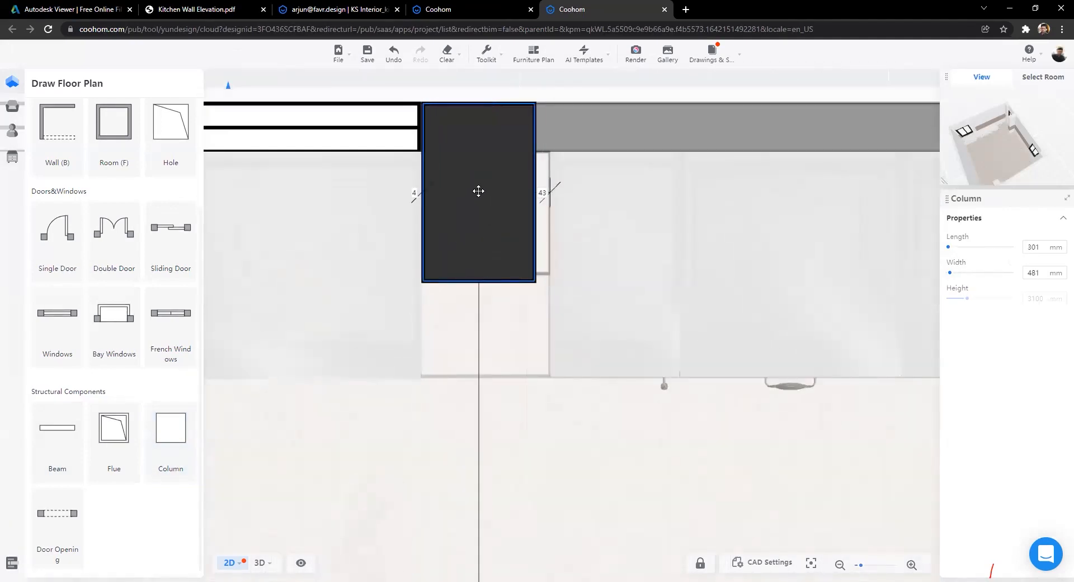
pyautogui.click(509, 204)
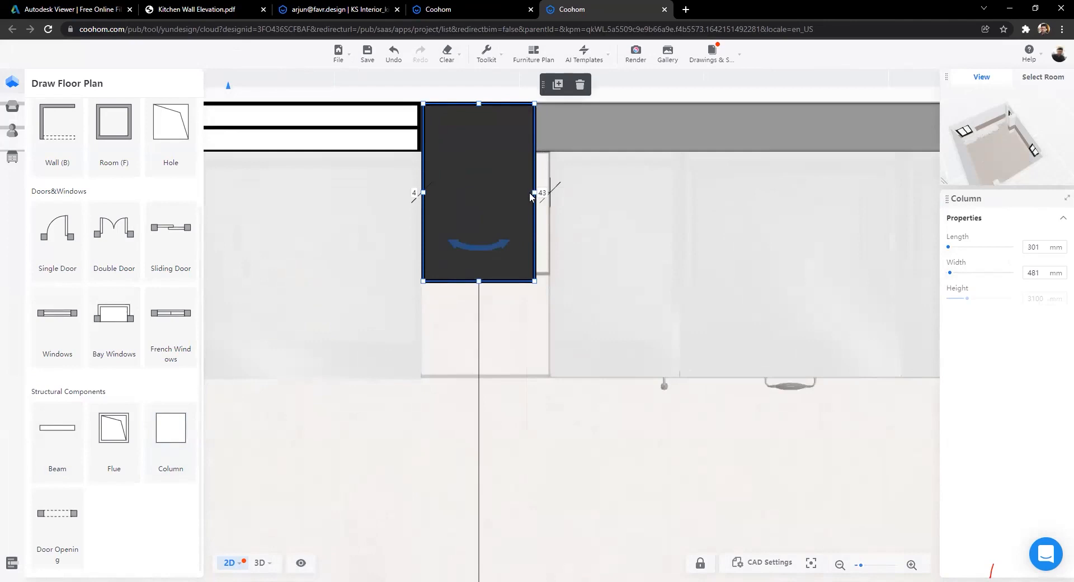
# Step: Widen the column beside the cabinet-wall window to a length of 334 mm, filling the gap between the cabinets
pyautogui.scroll(-5, 513, 258)
pyautogui.moveTo(506, 421); pyautogui.dragTo(477, 236)
pyautogui.scroll(4, 508, 357)
pyautogui.scroll(-4, 490, 328)
pyautogui.moveTo(480, 313); pyautogui.dragTo(463, 364)
pyautogui.scroll(5, 453, 179)
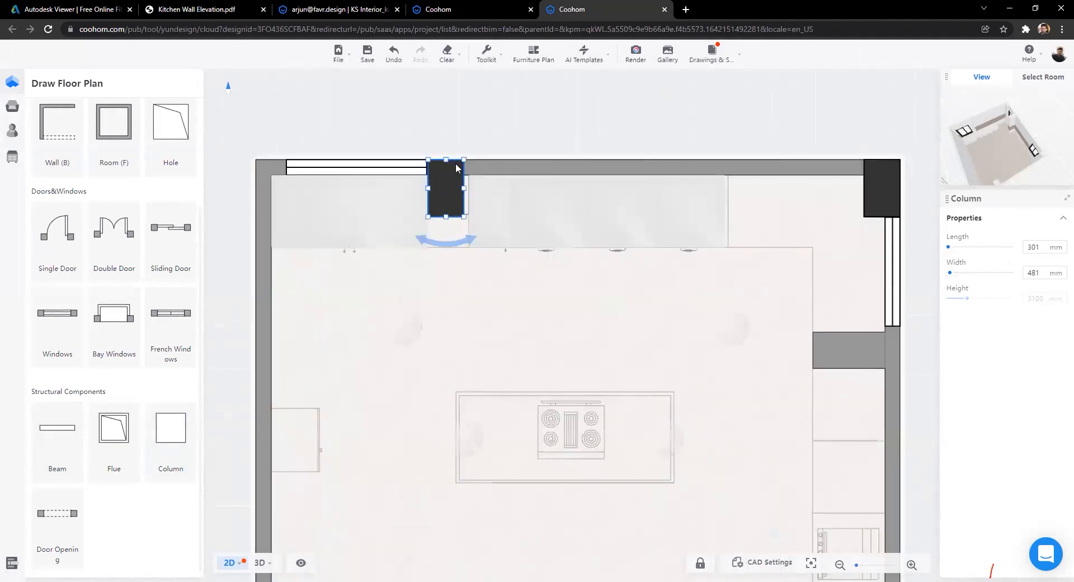
pyautogui.moveTo(470, 207); pyautogui.dragTo(480, 206)
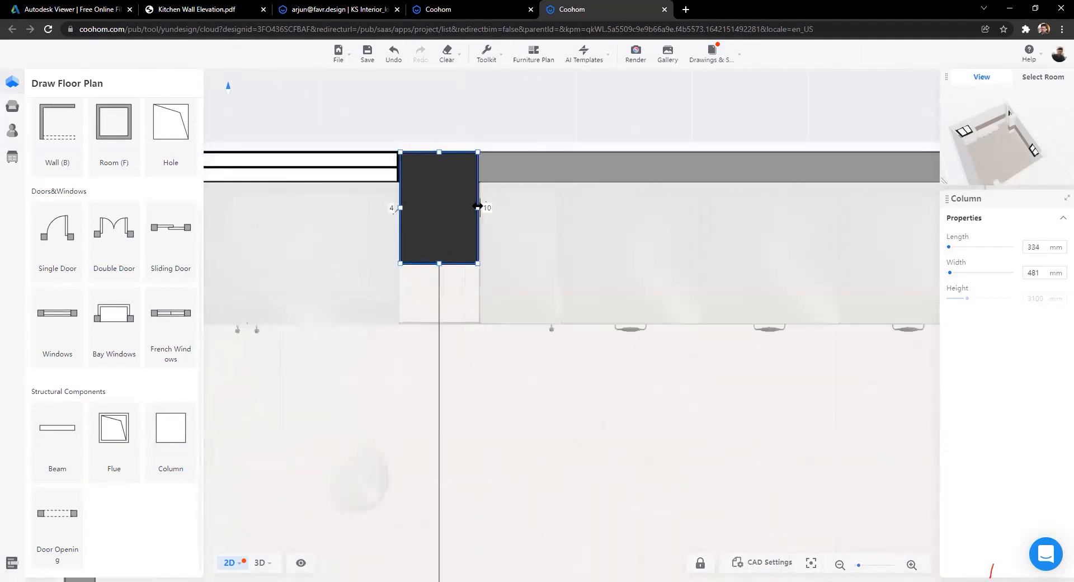
pyautogui.scroll(-4, 450, 331)
pyautogui.click(385, 213)
pyautogui.scroll(-2, 396, 257)
pyautogui.scroll(-3, 333, 502)
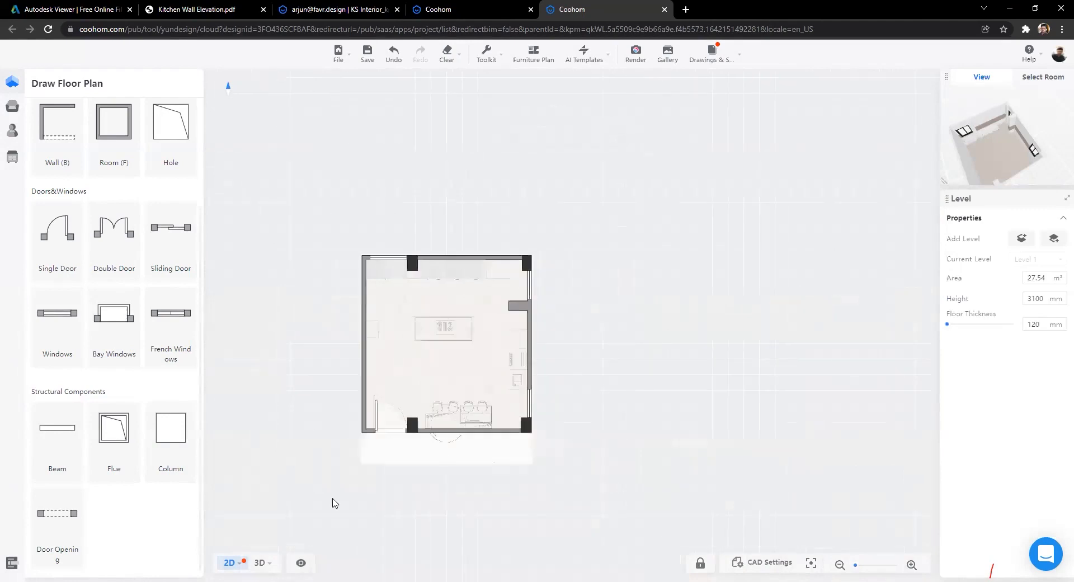
# Step: Switch to the 3D view of the room corner and open the Chamfer Cabinet common base units in Kitchen & Bath
pyautogui.click(260, 562)
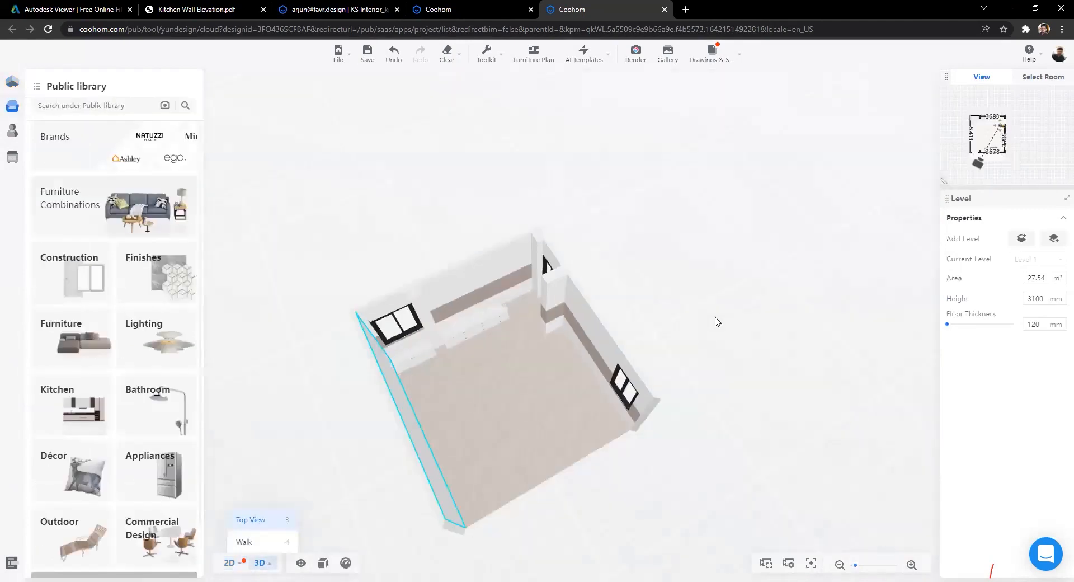
pyautogui.scroll(5, 496, 446)
pyautogui.scroll(5, 528, 397)
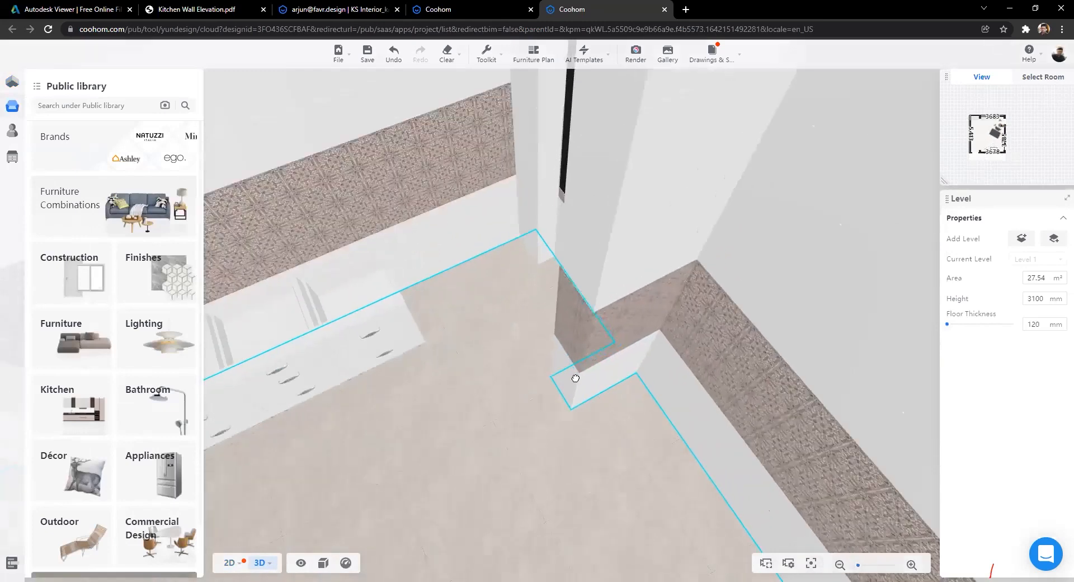
pyautogui.moveTo(558, 380); pyautogui.dragTo(142, 139)
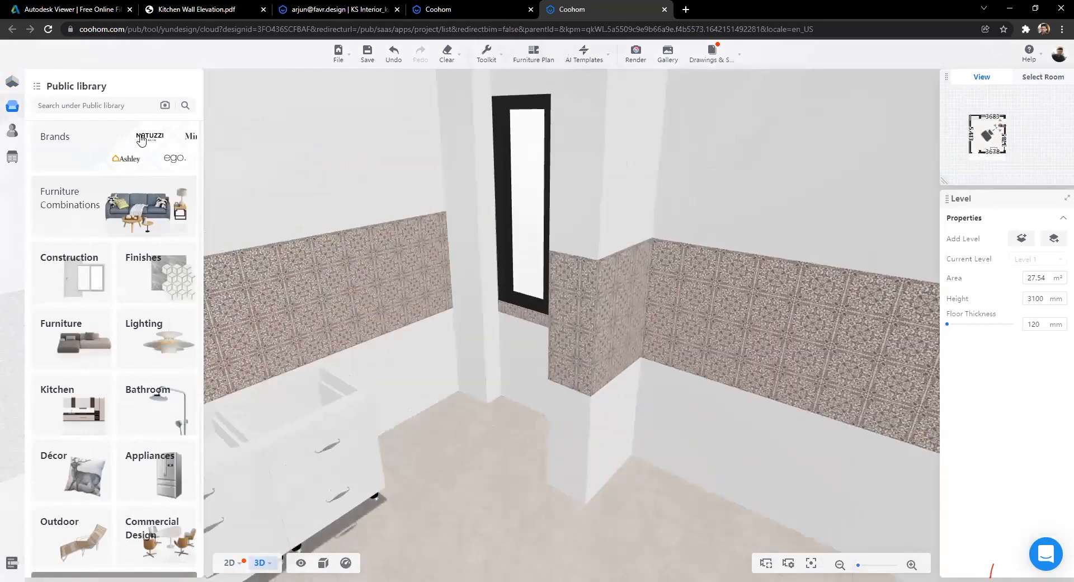
pyautogui.moveTo(249, 334); pyautogui.dragTo(143, 167)
pyautogui.moveTo(355, 403); pyautogui.dragTo(291, 337)
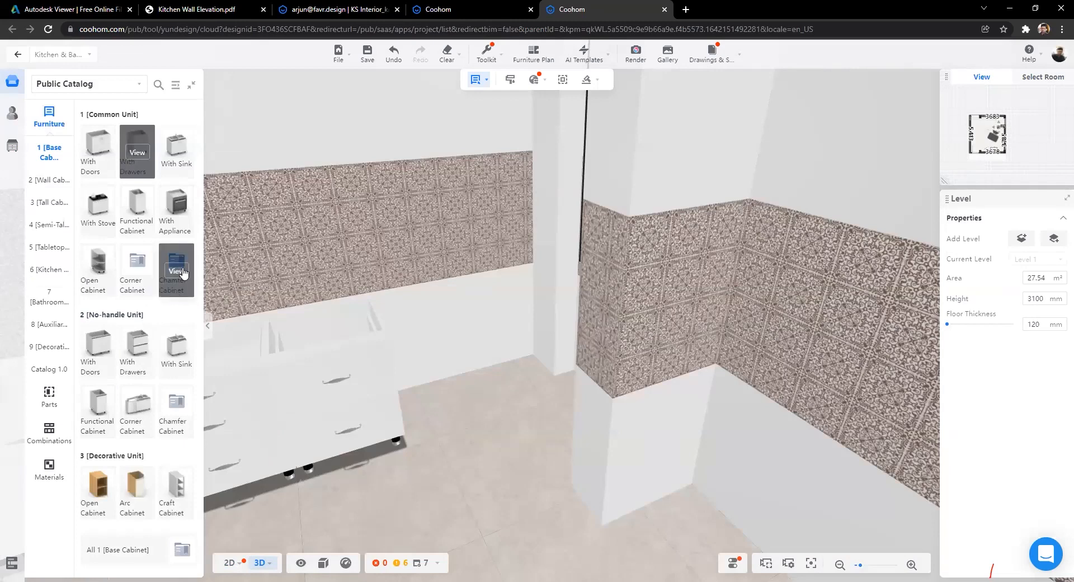
pyautogui.click(177, 271)
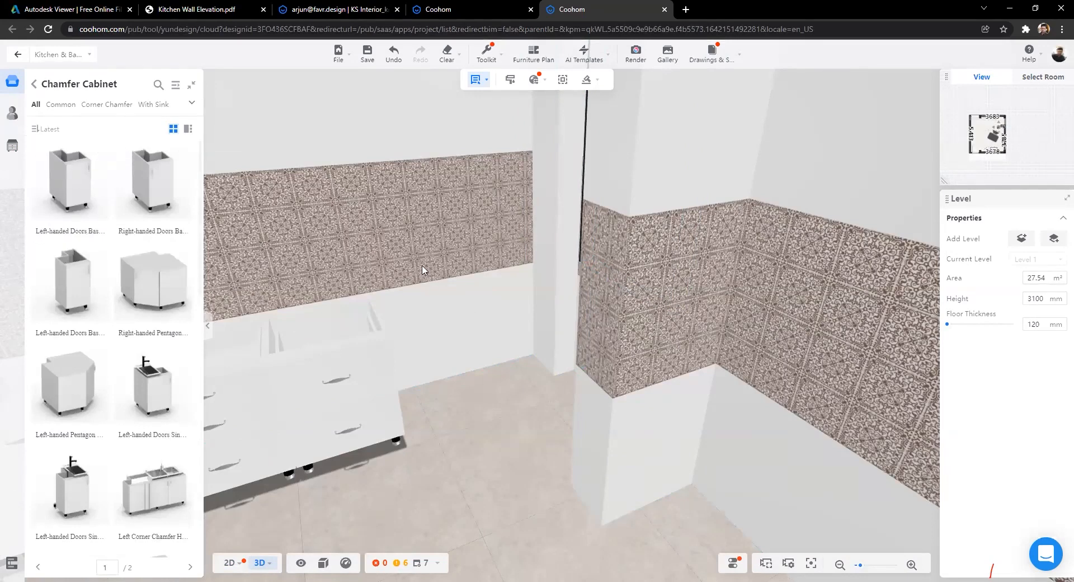
# Step: Browse the chamfer base cabinets for one that fits the column corner and check the Right Corner Chamfer Single Door Base Cabinet's details
pyautogui.scroll(-2, 434, 314)
pyautogui.moveTo(488, 365); pyautogui.dragTo(576, 376, button='right')
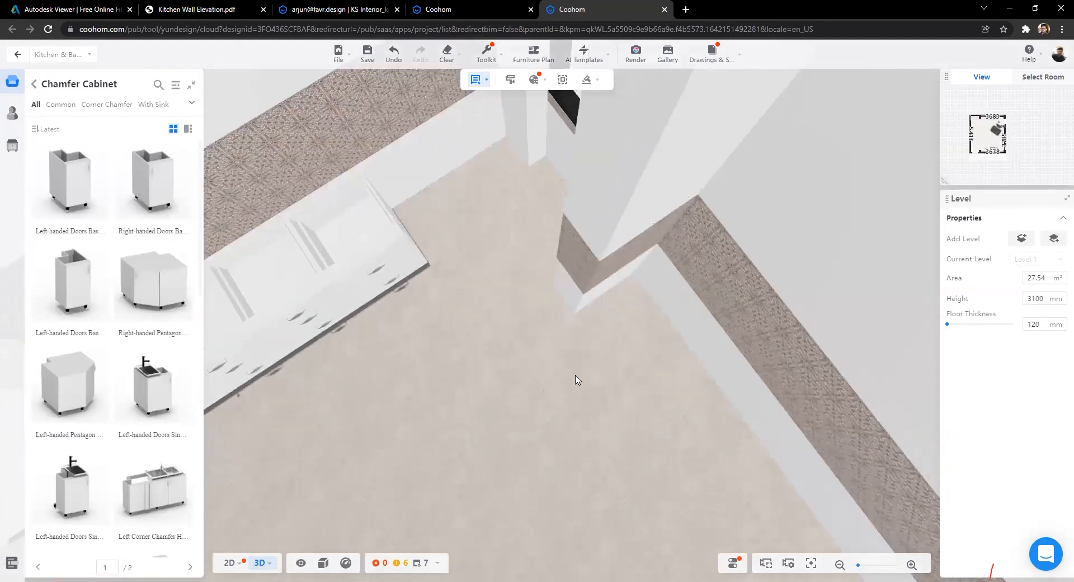
pyautogui.scroll(-2, 626, 349)
pyautogui.moveTo(621, 338); pyautogui.dragTo(679, 360)
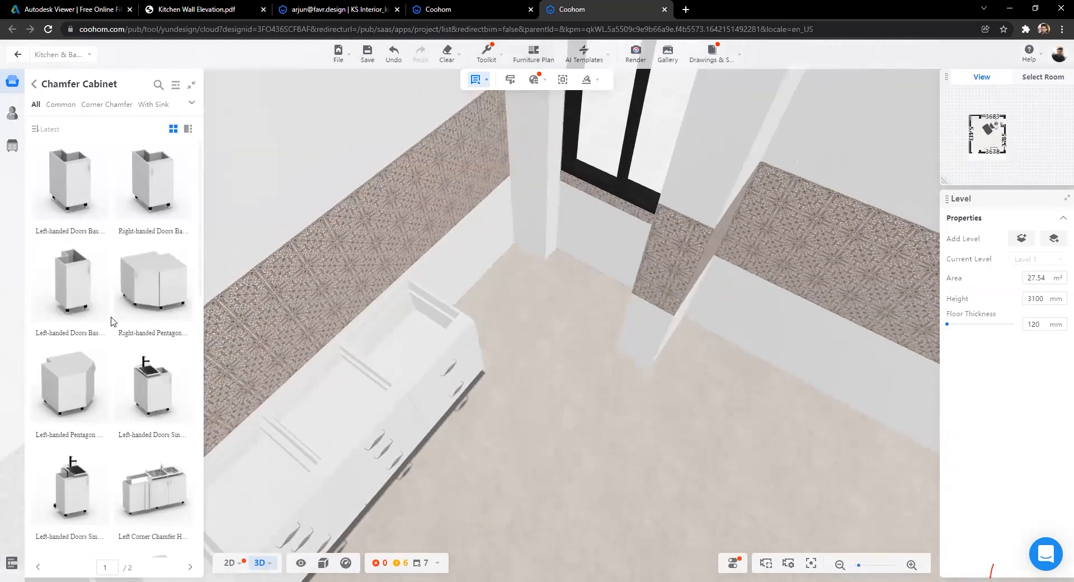
pyautogui.scroll(-5, 112, 321)
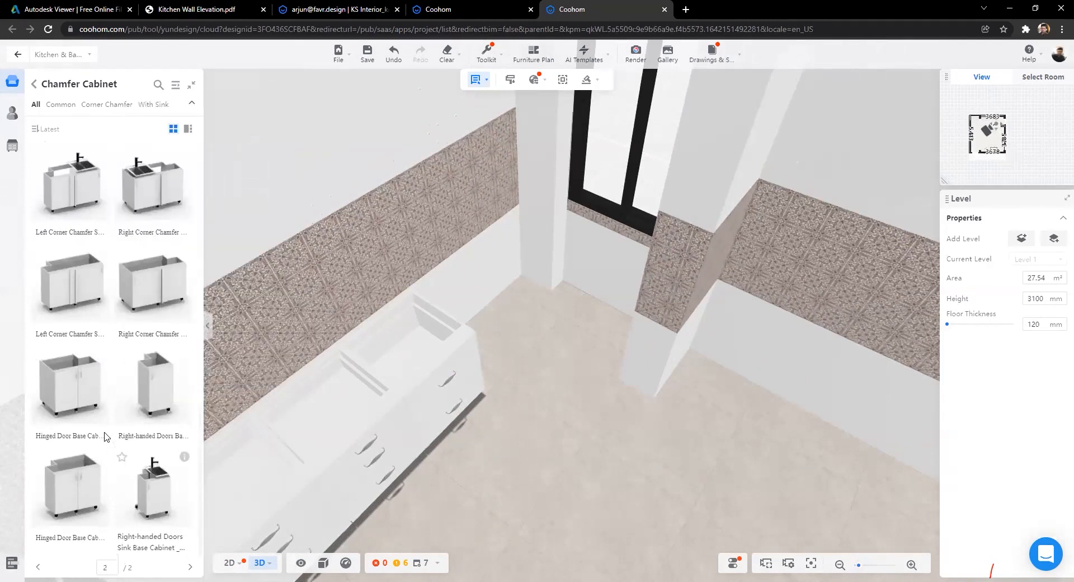
pyautogui.scroll(-3, 92, 397)
pyautogui.scroll(4, 92, 396)
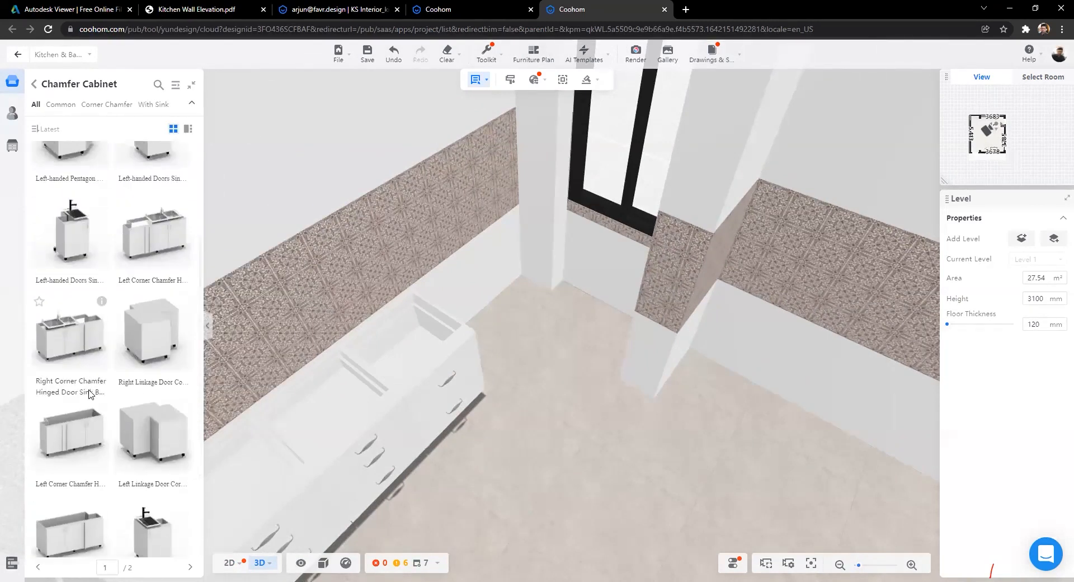
pyautogui.scroll(-4, 81, 375)
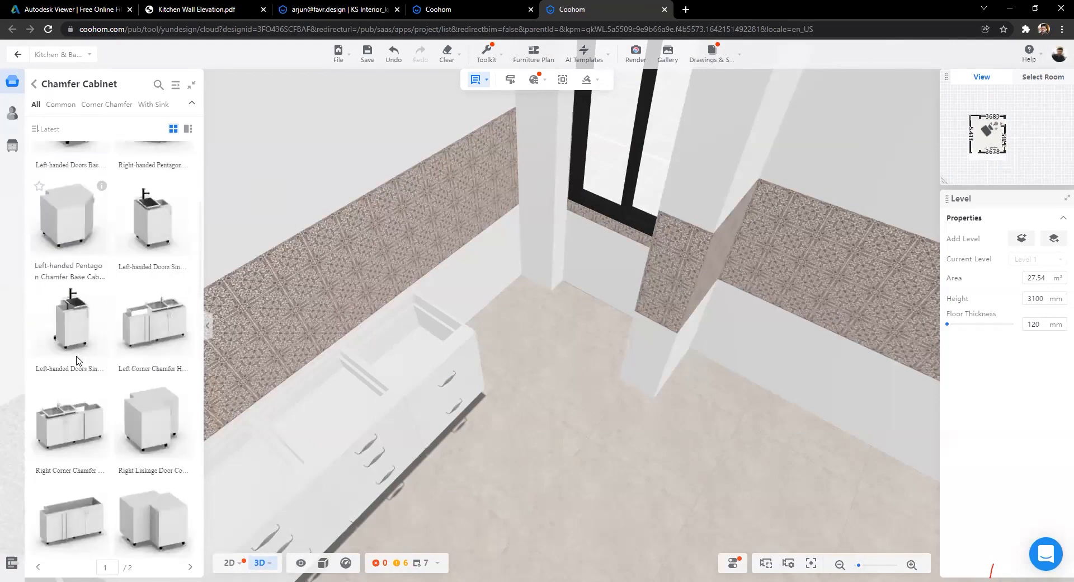
pyautogui.scroll(-5, 77, 360)
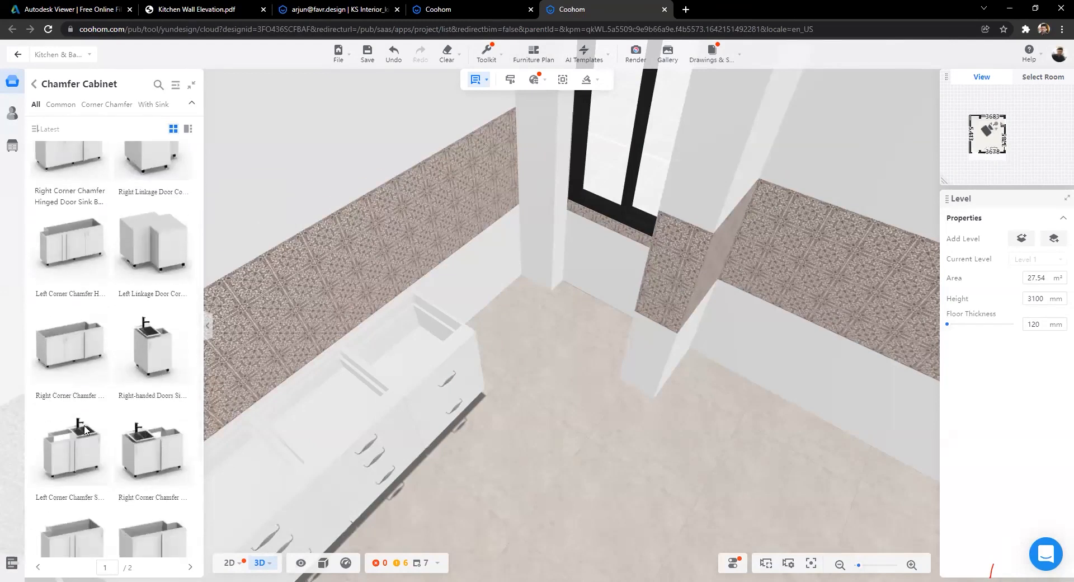
pyautogui.scroll(-1, 85, 429)
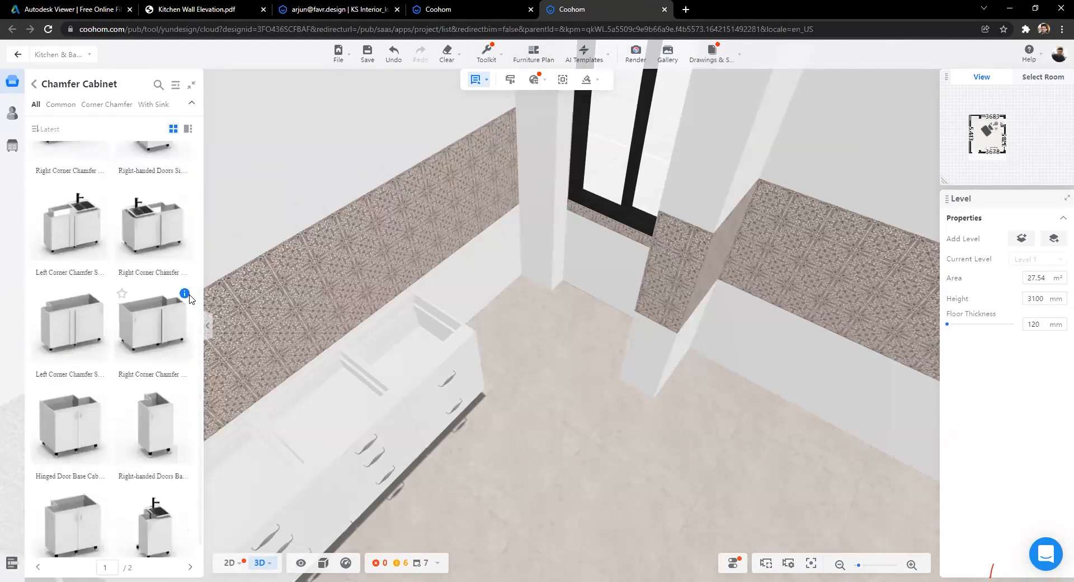
pyautogui.moveTo(185, 294)
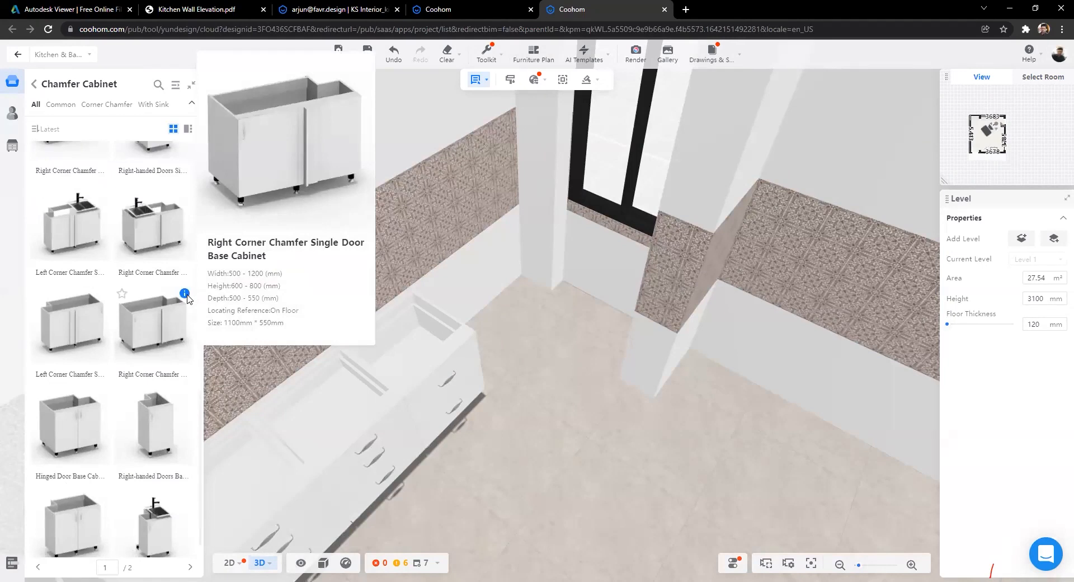
# Step: Try placing the Right Corner Chamfer Single Door Base Cabinet in the corner beside the drawer cabinets, and remove it
pyautogui.click(161, 322)
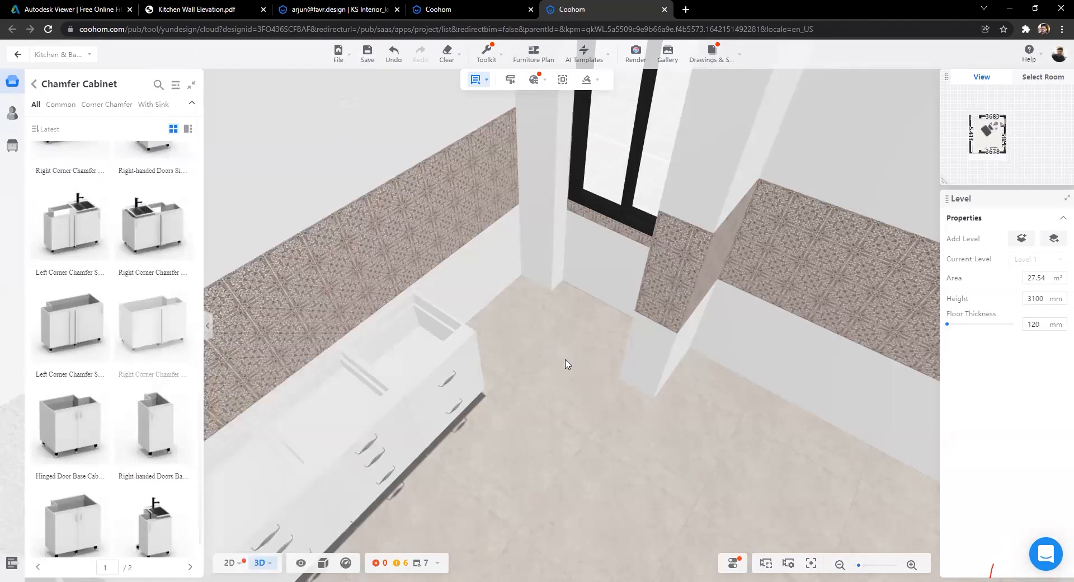
pyautogui.click(502, 339)
pyautogui.press('Delete')
pyautogui.click(502, 339)
# Step: Find the Right Linkage Door Corner Chamfer Base Cabinet and place it in the room corner beside the drawer cabinets
pyautogui.scroll(-1, 145, 418)
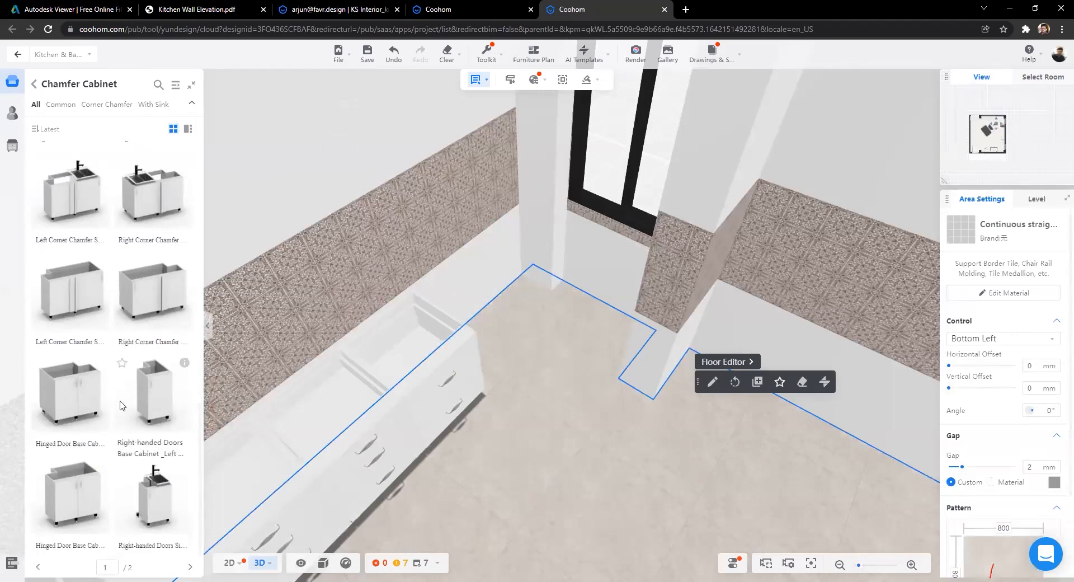
pyautogui.scroll(-5, 120, 405)
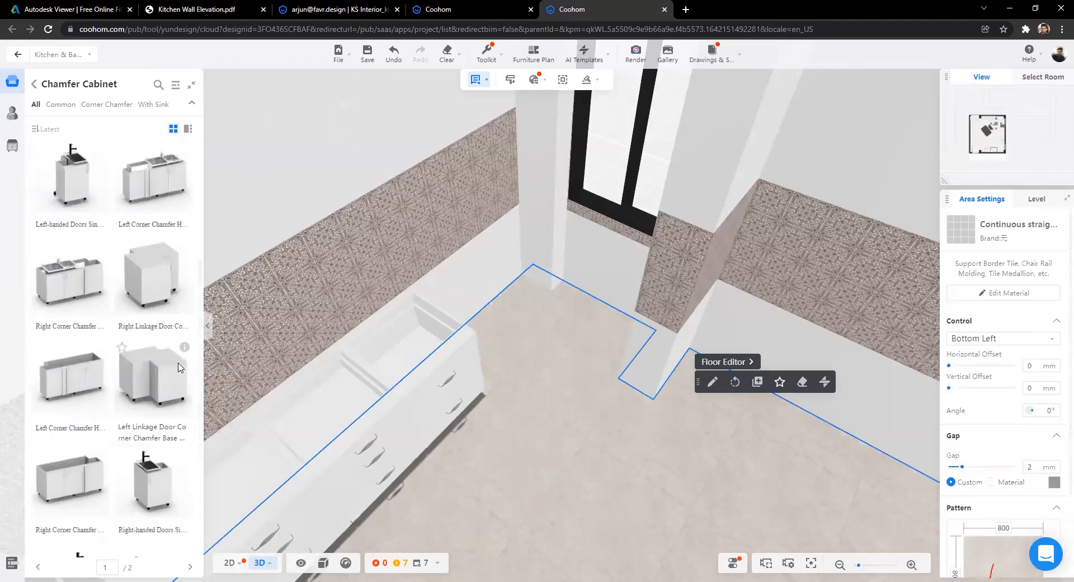
pyautogui.moveTo(185, 347)
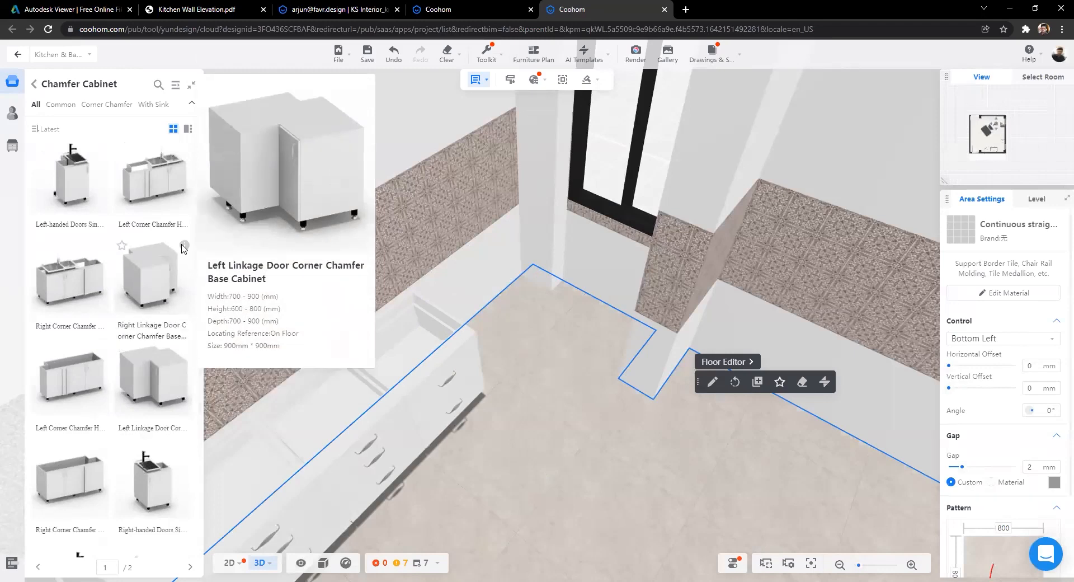
pyautogui.moveTo(162, 278); pyautogui.dragTo(520, 264)
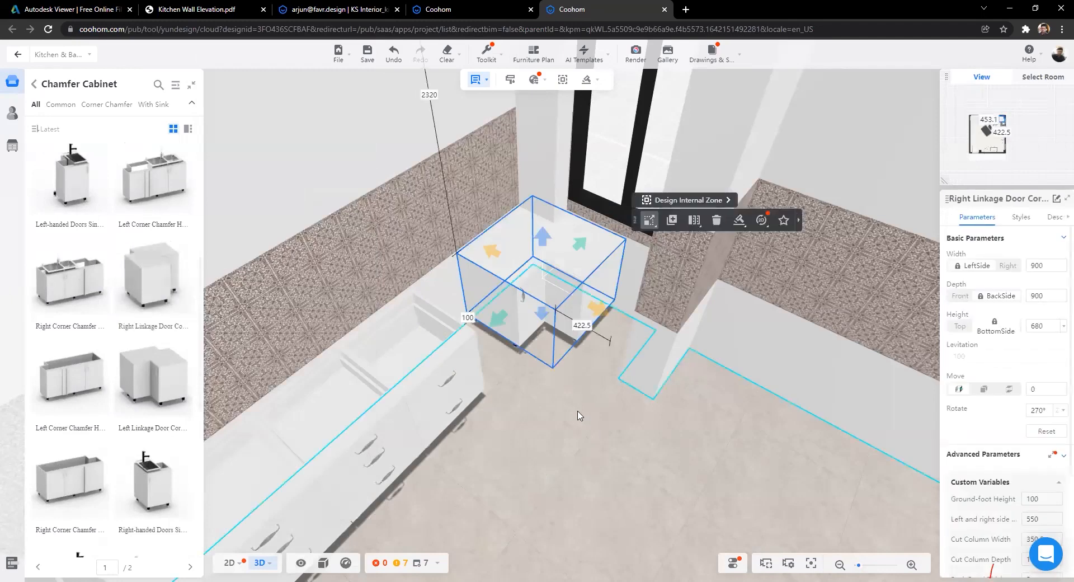
# Step: In the 2D floor view, stretch the corner cabinet to 1322.5 mm wide and 1353.1 mm deep, reaching the drawer cabinets and the projecting column
pyautogui.click(226, 563)
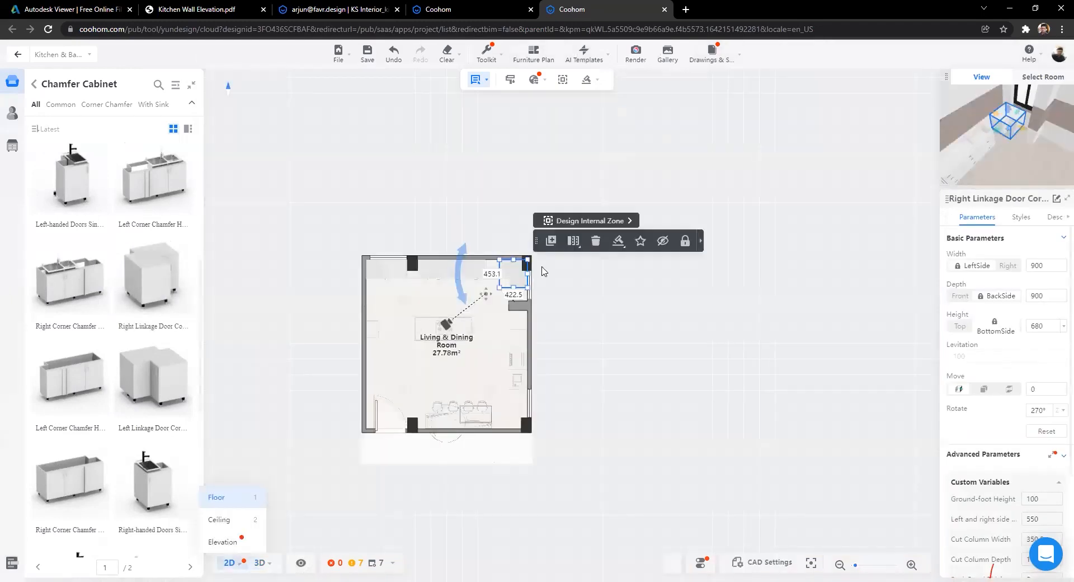
pyautogui.scroll(5, 542, 360)
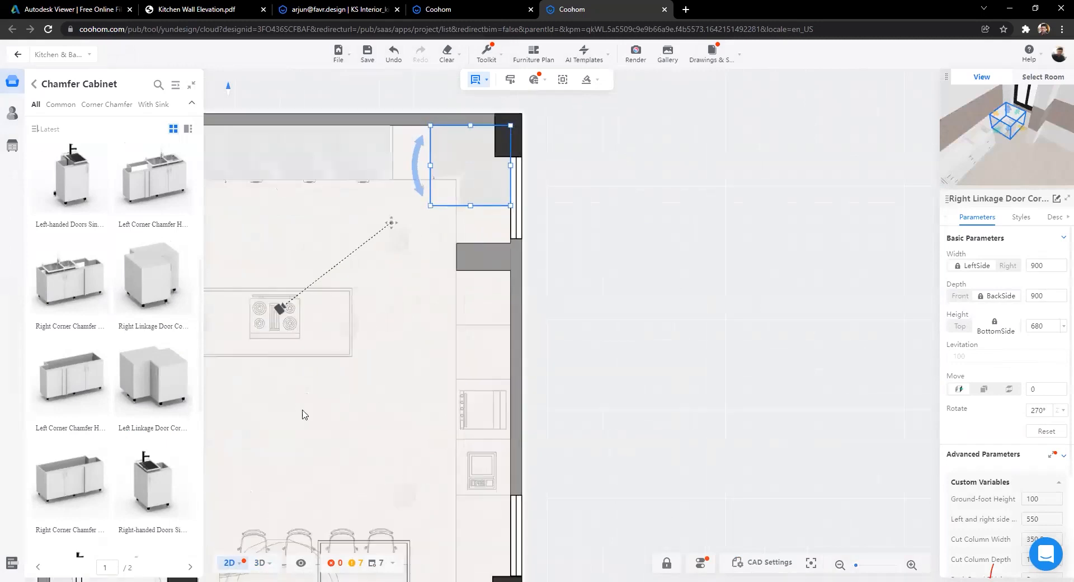
pyautogui.moveTo(218, 238); pyautogui.dragTo(297, 413, button='middle')
pyautogui.scroll(8, 523, 353)
pyautogui.scroll(-3, 521, 352)
pyautogui.moveTo(430, 326); pyautogui.dragTo(494, 341, button='middle')
pyautogui.moveTo(493, 340); pyautogui.dragTo(424, 340)
pyautogui.moveTo(527, 408); pyautogui.dragTo(528, 472)
pyautogui.scroll(-6, 634, 454)
pyautogui.moveTo(726, 378); pyautogui.dragTo(680, 284, button='middle')
pyautogui.scroll(9, 577, 341)
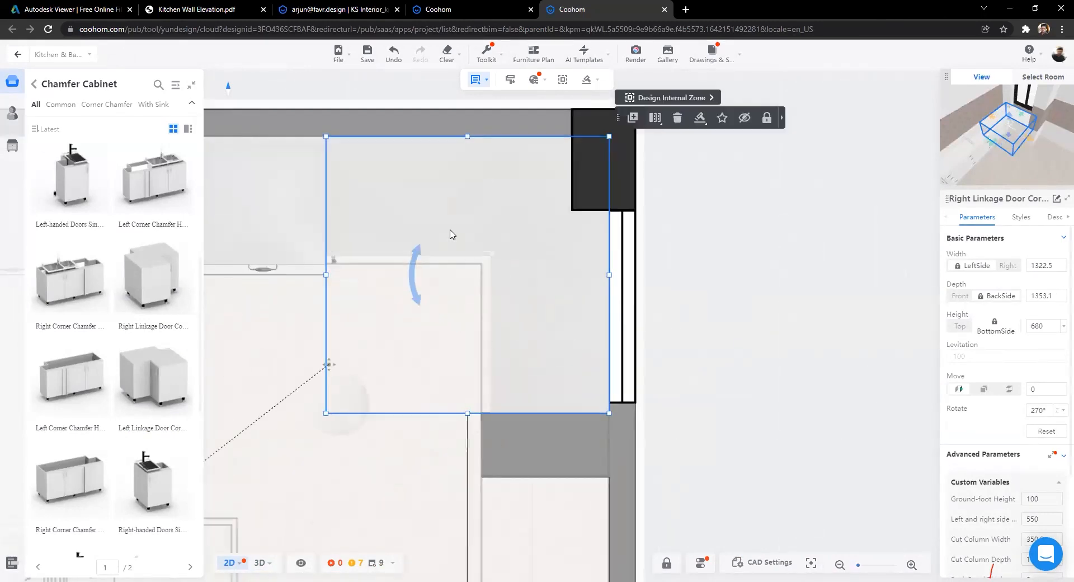
# Step: Switch to 3D and examine how the resized corner cabinet fits against the drawer cabinets, window and column
pyautogui.click(265, 564)
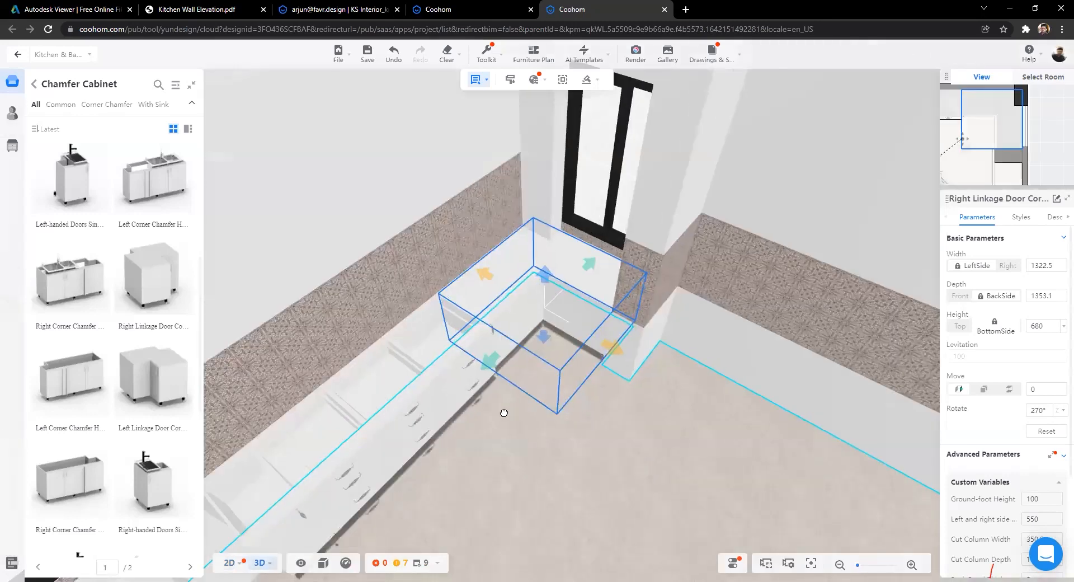
pyautogui.moveTo(504, 413); pyautogui.dragTo(467, 420)
pyautogui.moveTo(441, 286); pyautogui.dragTo(342, 286)
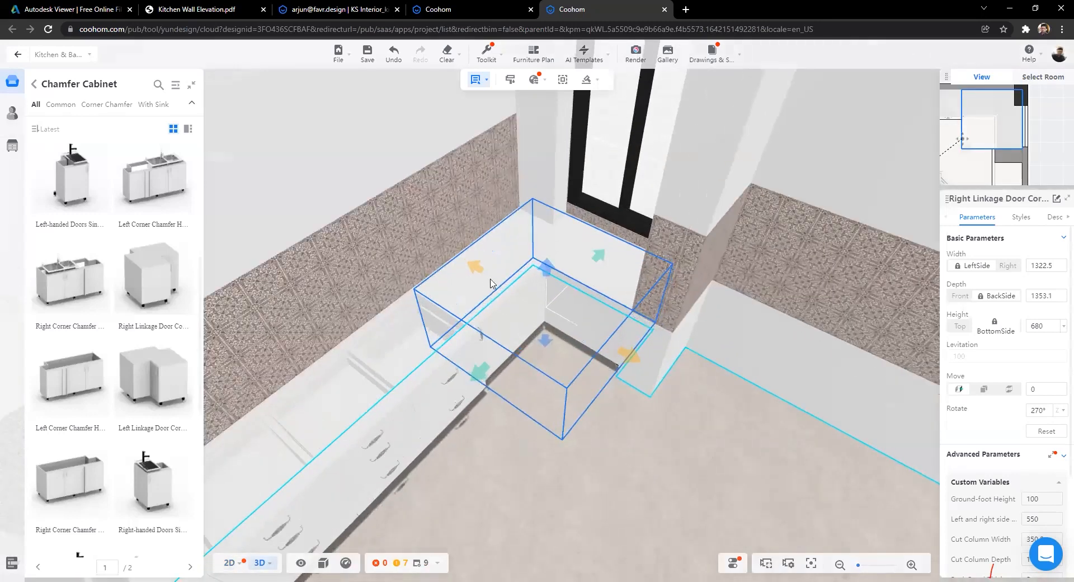
pyautogui.moveTo(689, 404); pyautogui.dragTo(523, 429)
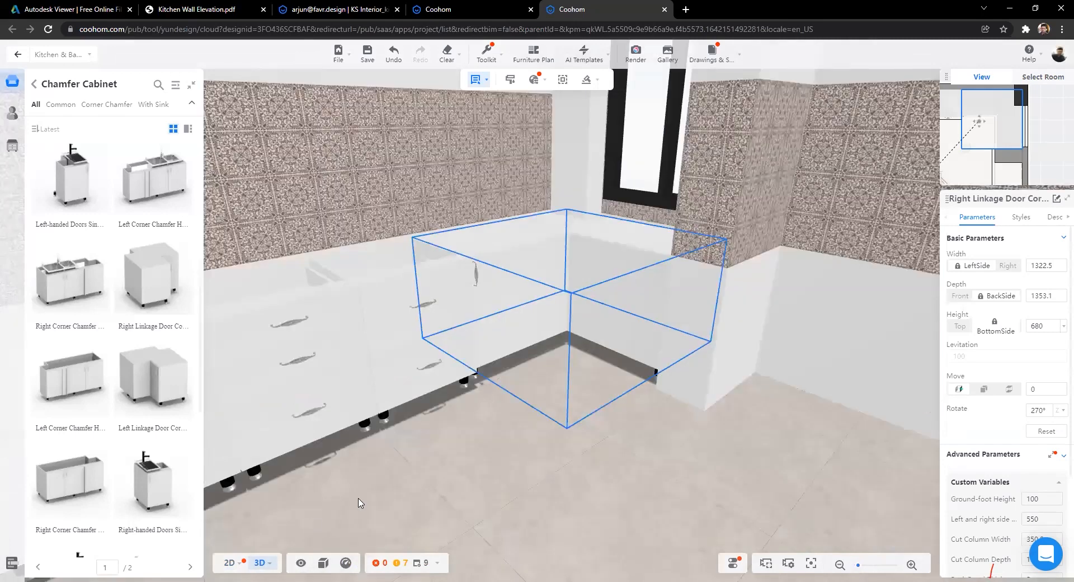
pyautogui.moveTo(359, 498); pyautogui.dragTo(358, 498)
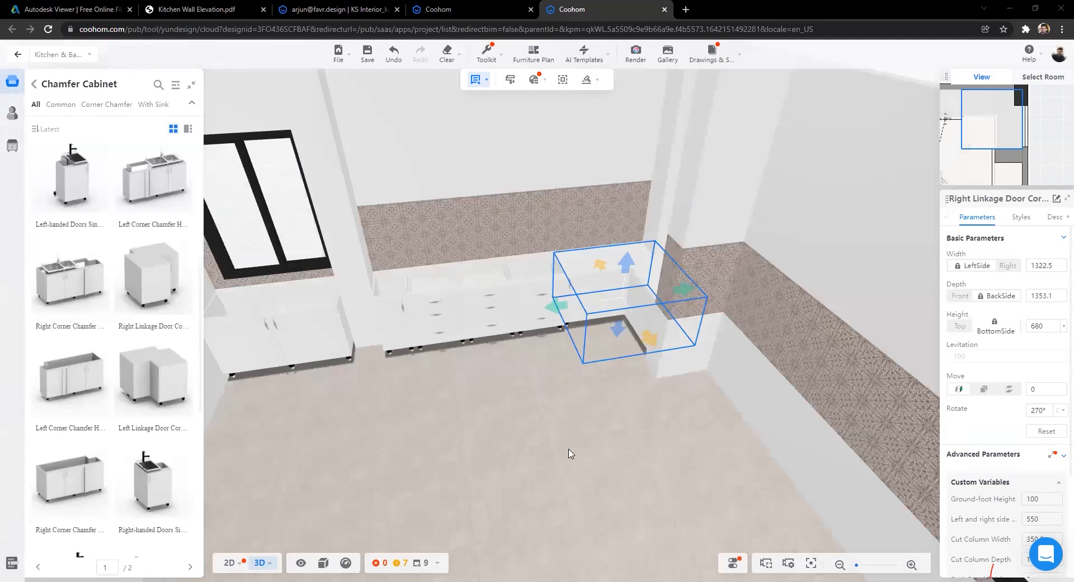
pyautogui.scroll(4, 310, 524)
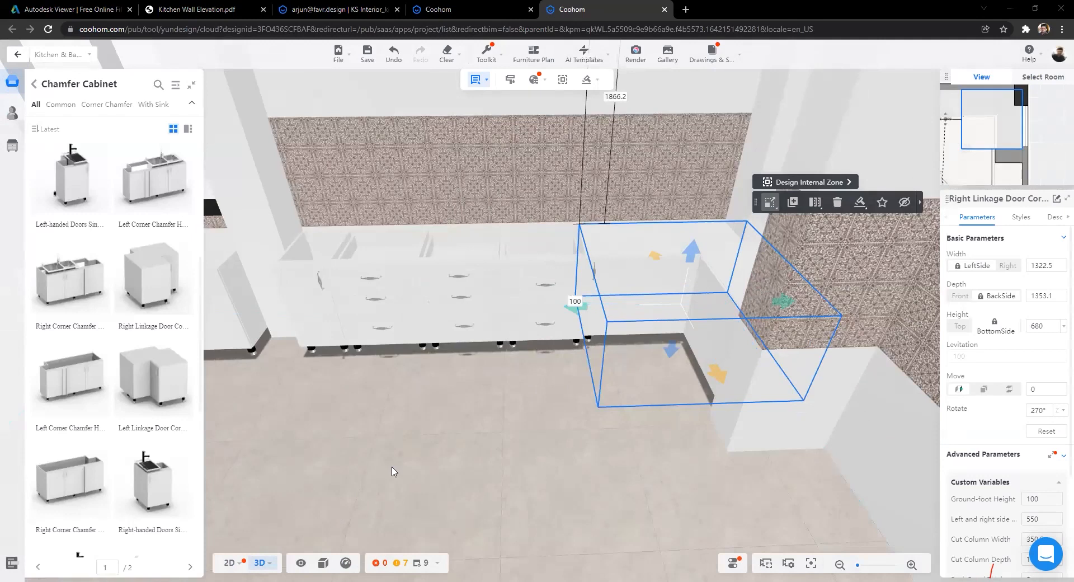
pyautogui.scroll(-3, 531, 454)
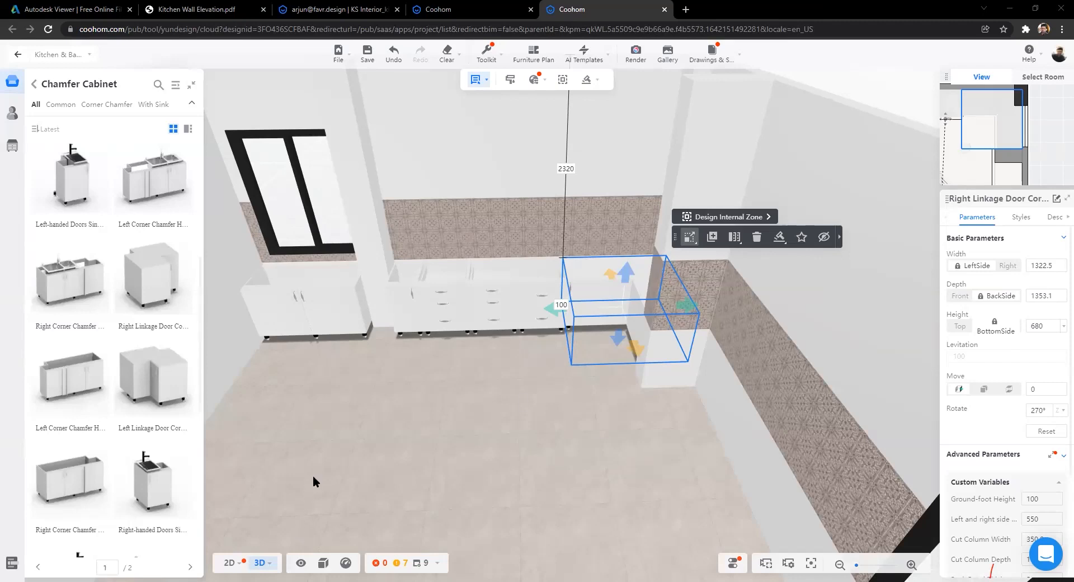
pyautogui.moveTo(316, 474); pyautogui.dragTo(396, 432)
pyautogui.scroll(5, 330, 534)
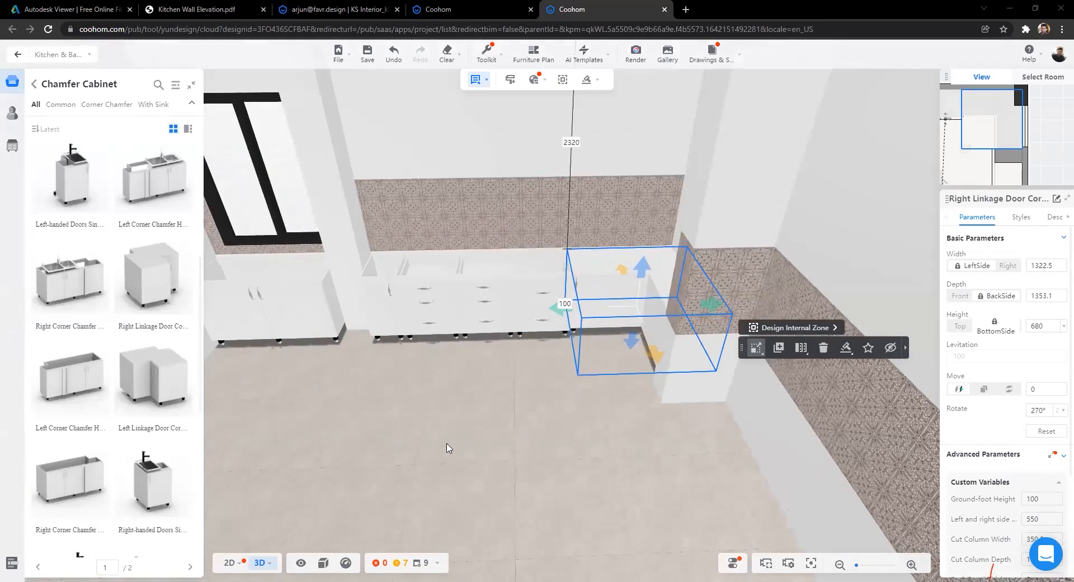
pyautogui.scroll(2, 446, 447)
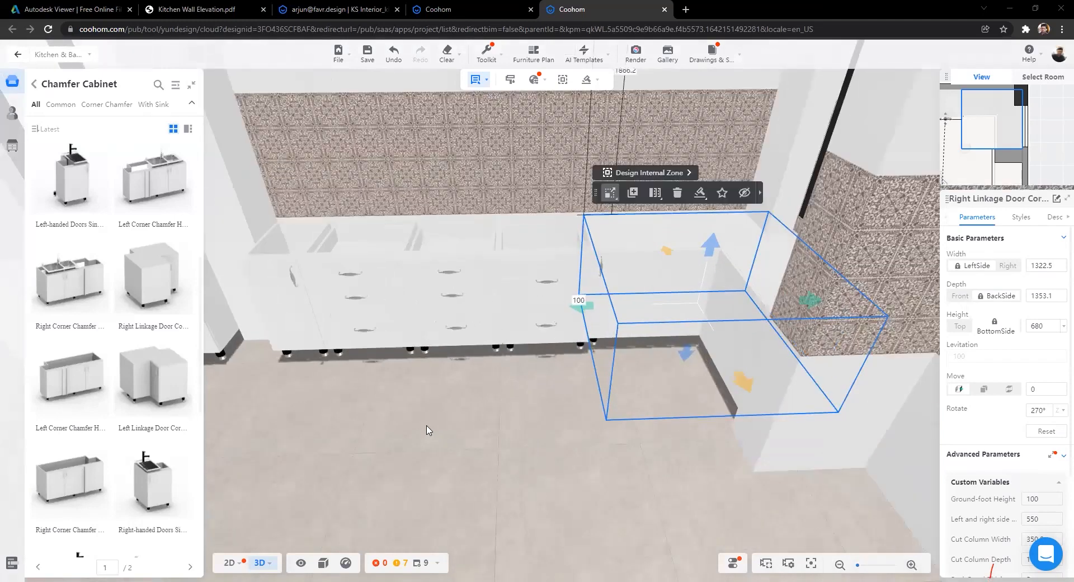
pyautogui.scroll(-5, 602, 392)
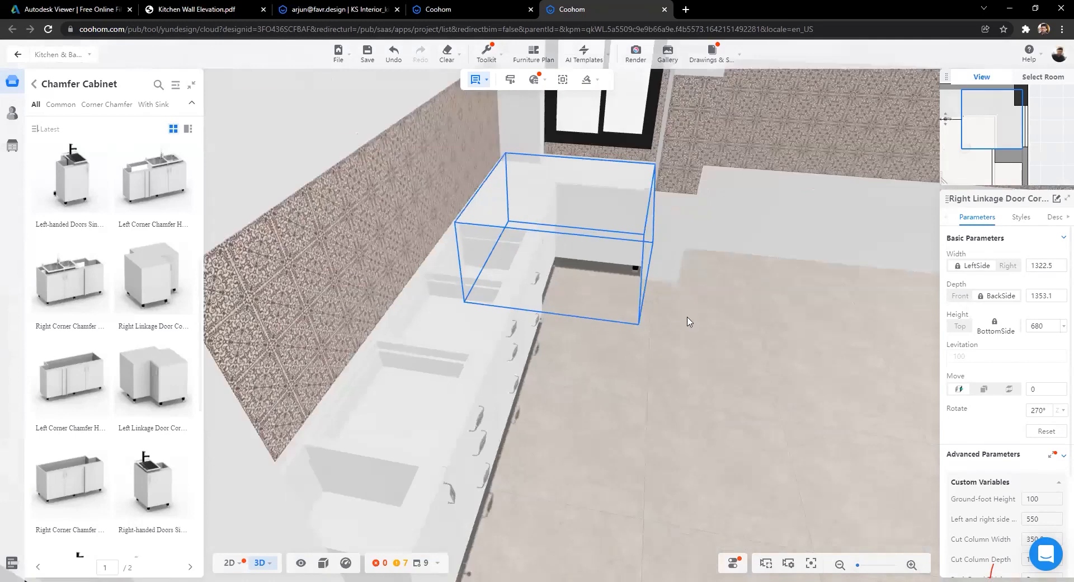
pyautogui.scroll(-1, 553, 406)
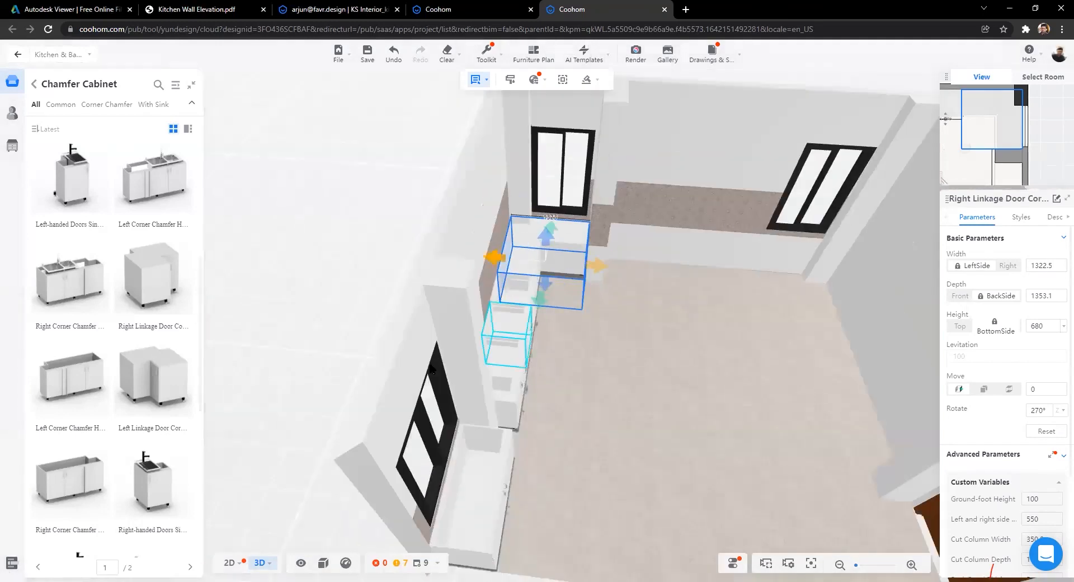
# Step: Inspect the whole base cabinet run and the free wall beyond the column from several angles in 3D
pyautogui.click(359, 415)
pyautogui.scroll(3, 359, 414)
pyautogui.moveTo(488, 434); pyautogui.dragTo(578, 454)
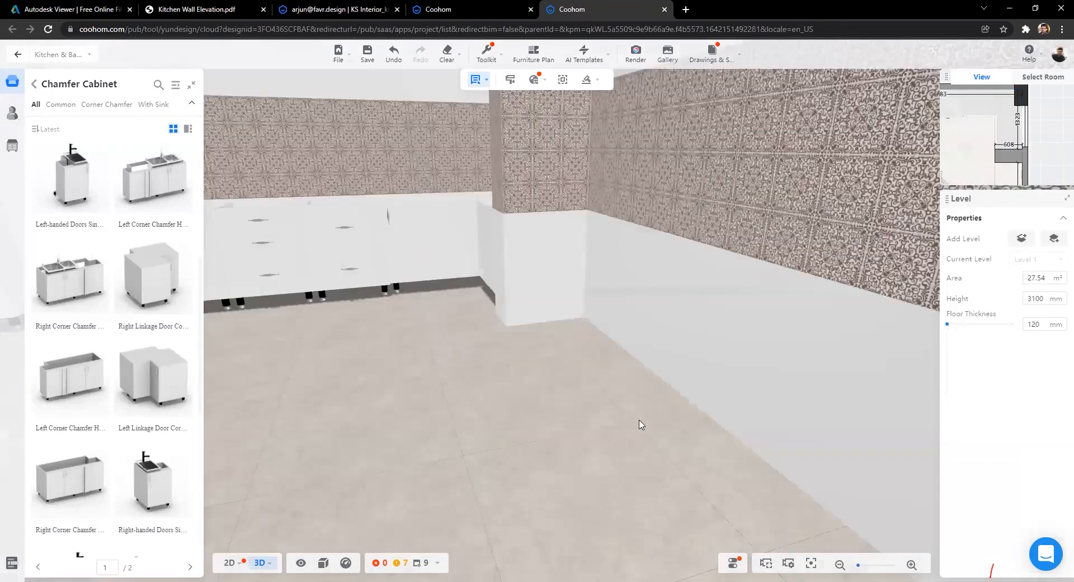
pyautogui.scroll(3, 639, 421)
pyautogui.scroll(-5, 481, 303)
pyautogui.click(482, 321)
pyautogui.moveTo(563, 388); pyautogui.dragTo(664, 437)
pyautogui.scroll(-4, 664, 437)
pyautogui.click(491, 450)
pyautogui.scroll(4, 492, 450)
pyautogui.moveTo(381, 467); pyautogui.dragTo(540, 403)
pyautogui.click(476, 308)
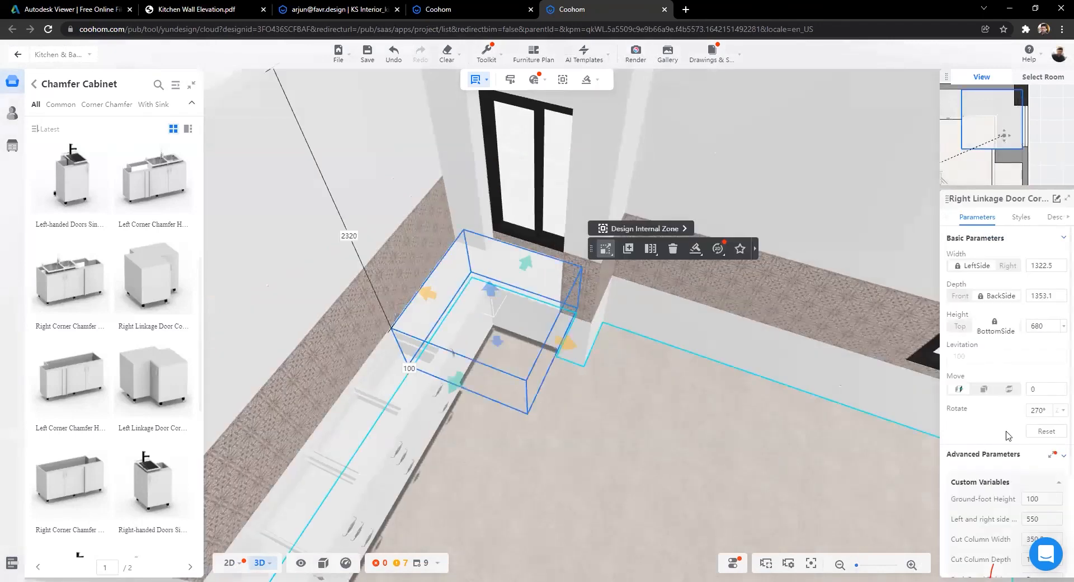
pyautogui.scroll(-5, 364, 212)
pyautogui.click(363, 213)
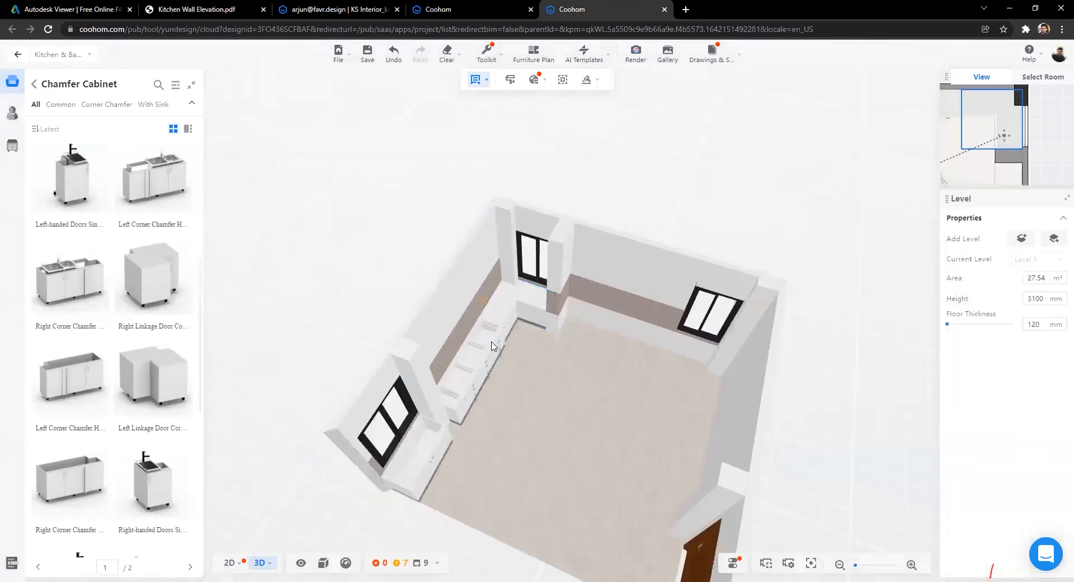
# Step: Set the corner cabinet's left and right side dimension to 600 mm in its custom variables
pyautogui.scroll(6, 572, 425)
pyautogui.moveTo(542, 401); pyautogui.dragTo(545, 421)
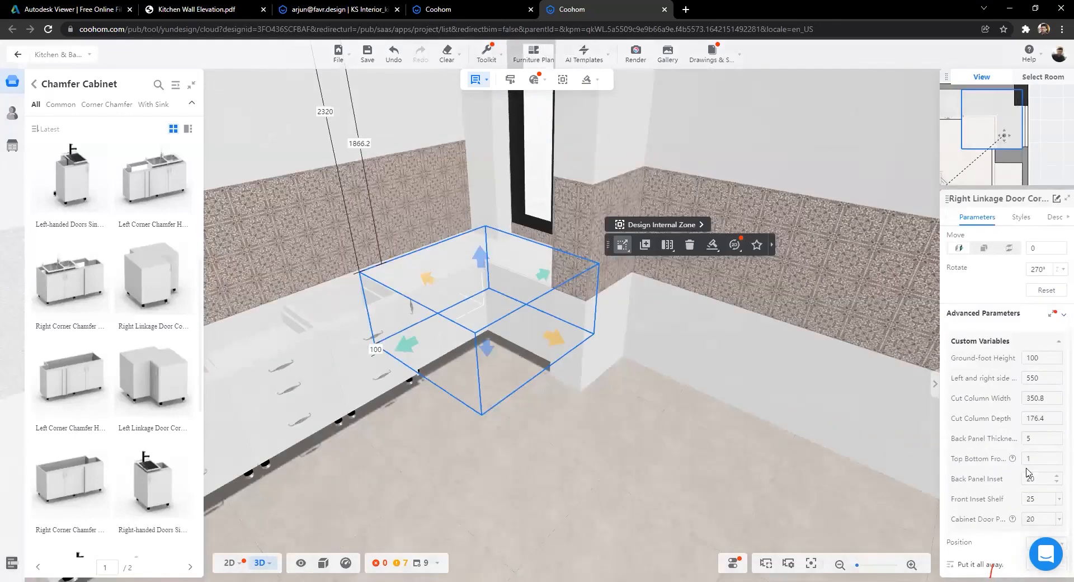
pyautogui.click(1045, 377)
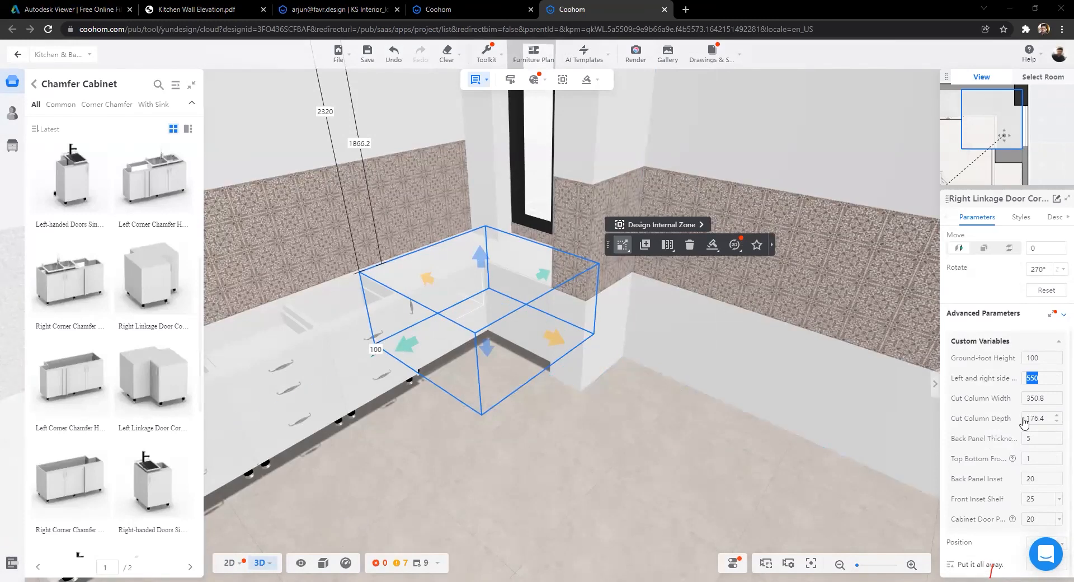
pyautogui.click(1047, 378)
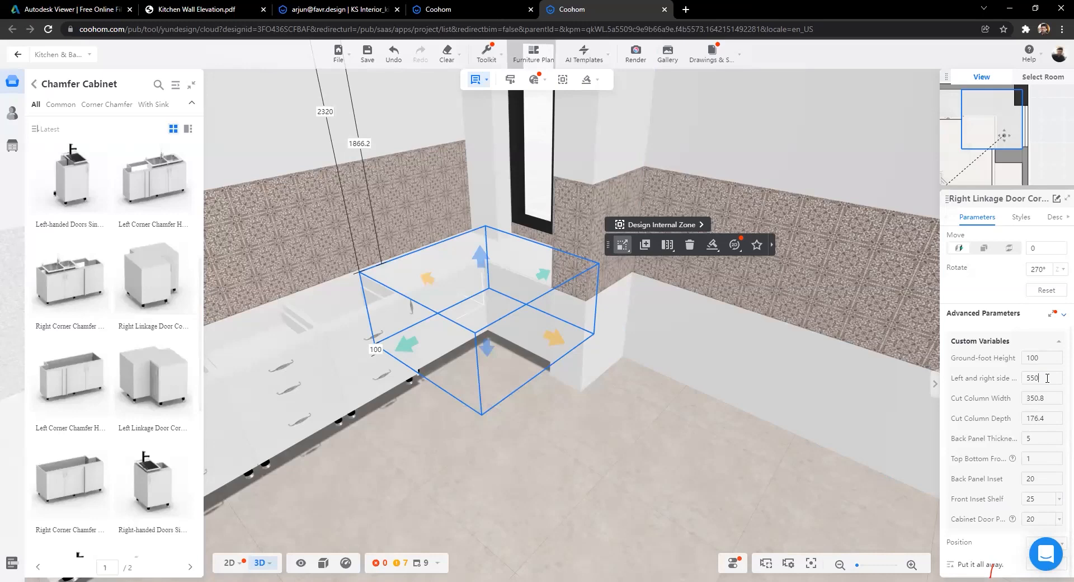
pyautogui.moveTo(1047, 378); pyautogui.dragTo(1005, 400)
pyautogui.write('600')
pyautogui.scroll(1, 524, 482)
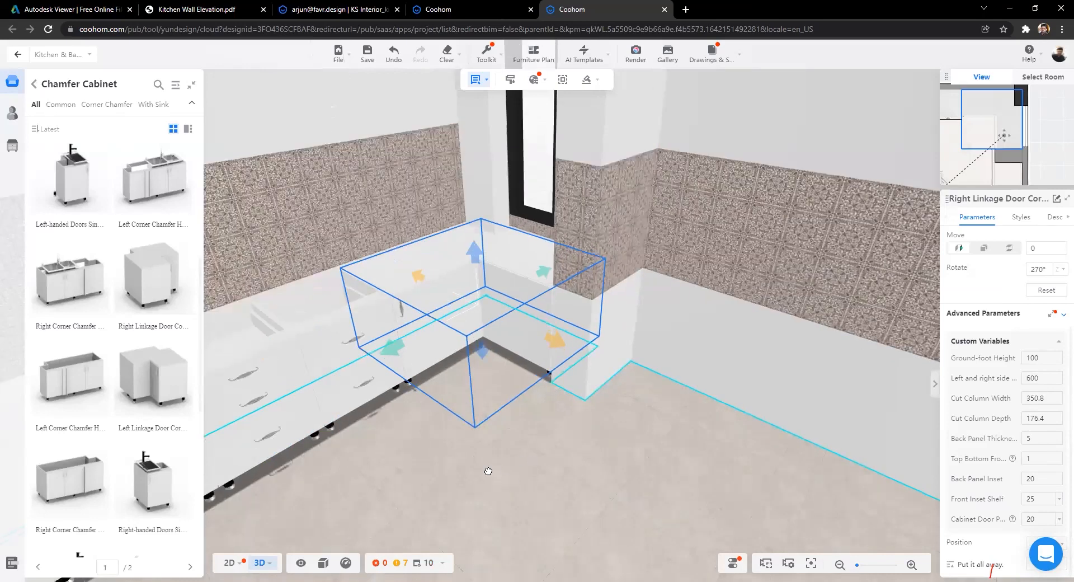
# Step: Examine the deepened corner cabinet from close up and from across the room, checking its alignment with the drawers and column
pyautogui.scroll(1, 489, 471)
pyautogui.scroll(1, 384, 501)
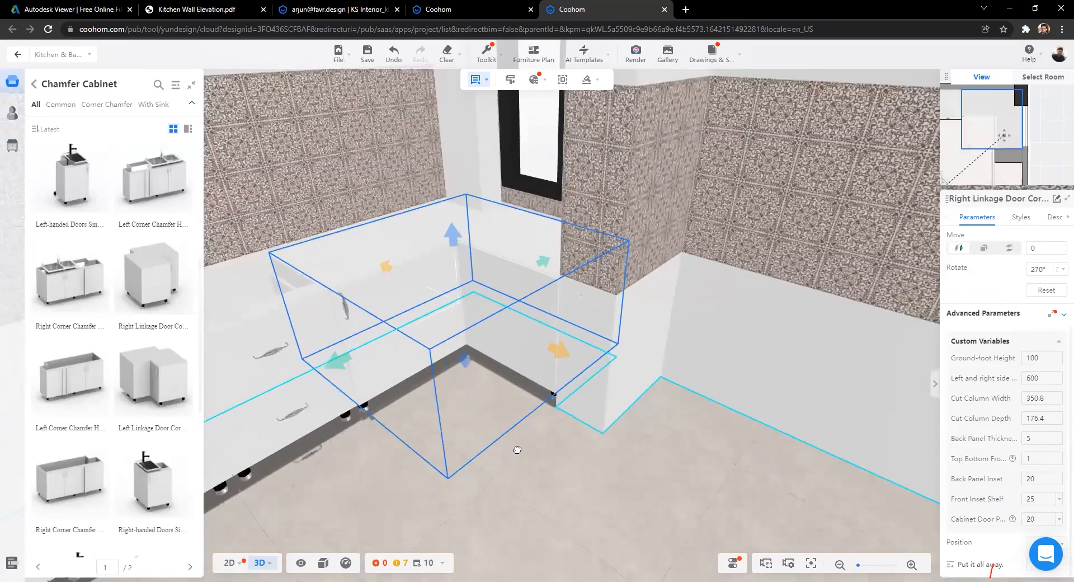
pyautogui.scroll(-3, 586, 471)
pyautogui.moveTo(582, 468)
pyautogui.mouseDown(button='right')
pyautogui.moveTo(532, 432)
pyautogui.moveTo(603, 472)
pyautogui.moveTo(459, 460)
pyautogui.moveTo(532, 475)
pyautogui.moveTo(782, 464)
pyautogui.moveTo(591, 454)
pyautogui.mouseUp(button='right')
pyautogui.moveTo(486, 449); pyautogui.dragTo(582, 357, button='right')
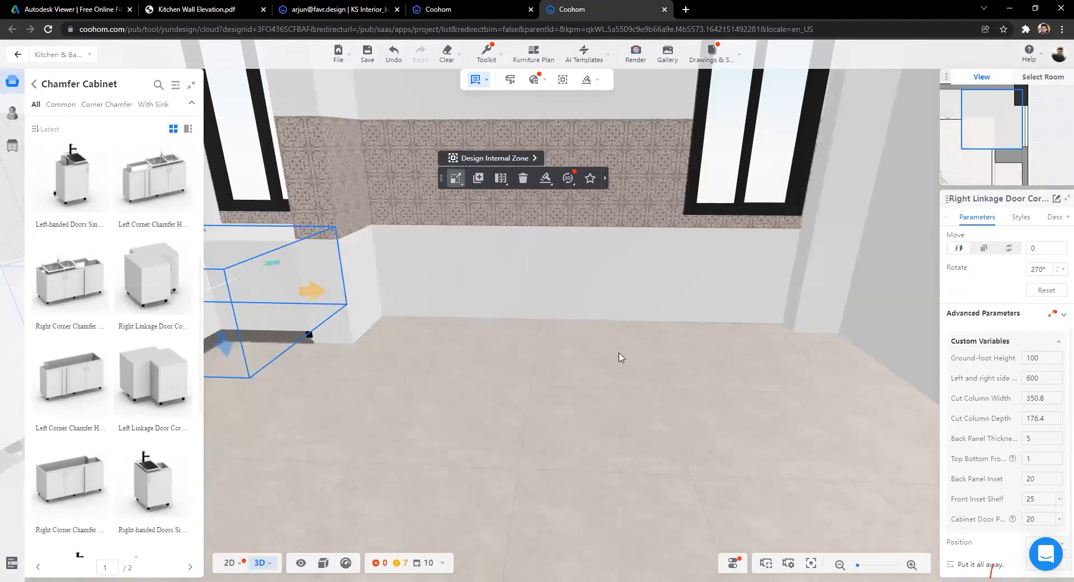
pyautogui.moveTo(517, 422); pyautogui.dragTo(417, 425, button='right')
pyautogui.scroll(2, 553, 377)
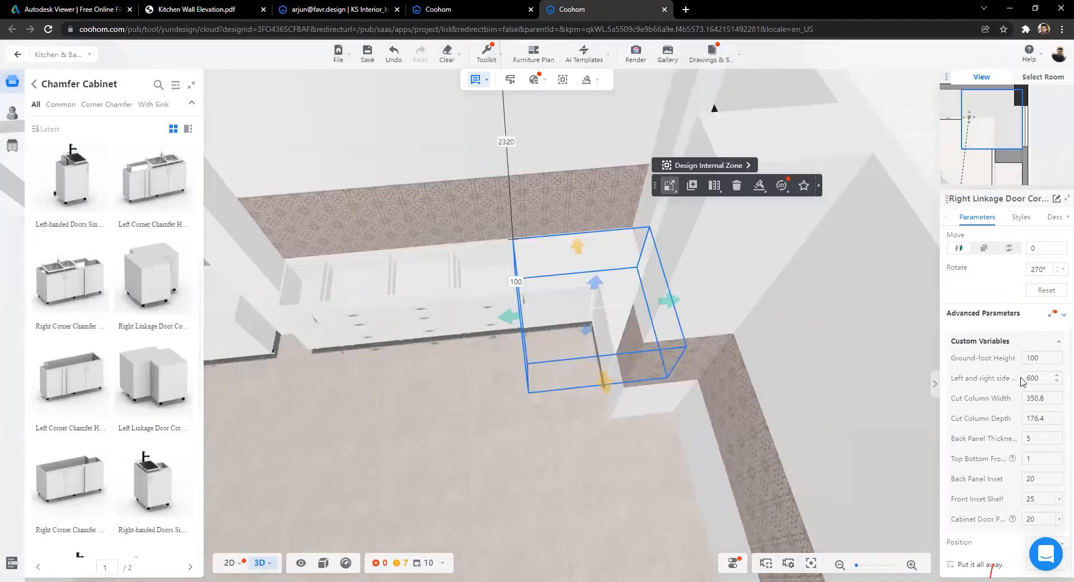
pyautogui.moveTo(481, 446); pyautogui.dragTo(751, 391)
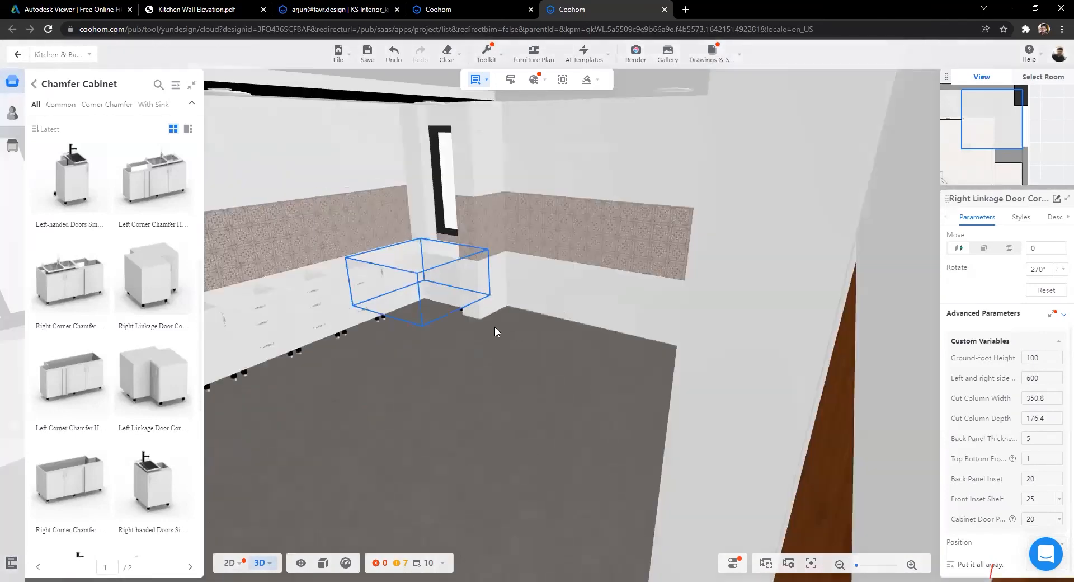
# Step: Check the south wall elevation in Kitchen Wall Elevation.pdf, and switch back to Coohom
pyautogui.hotkey('ctrl', '2')
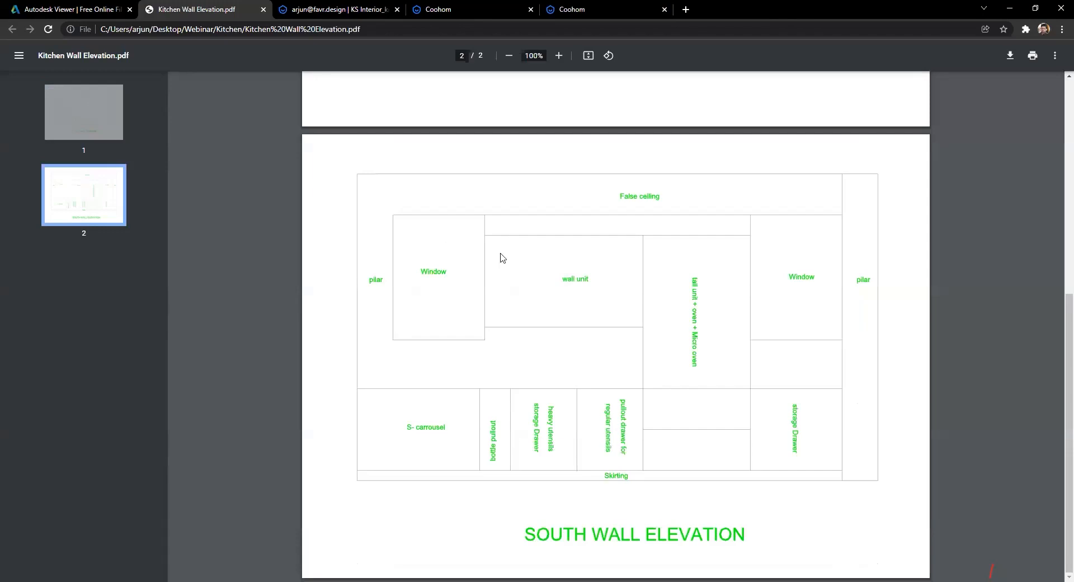
pyautogui.click(464, 7)
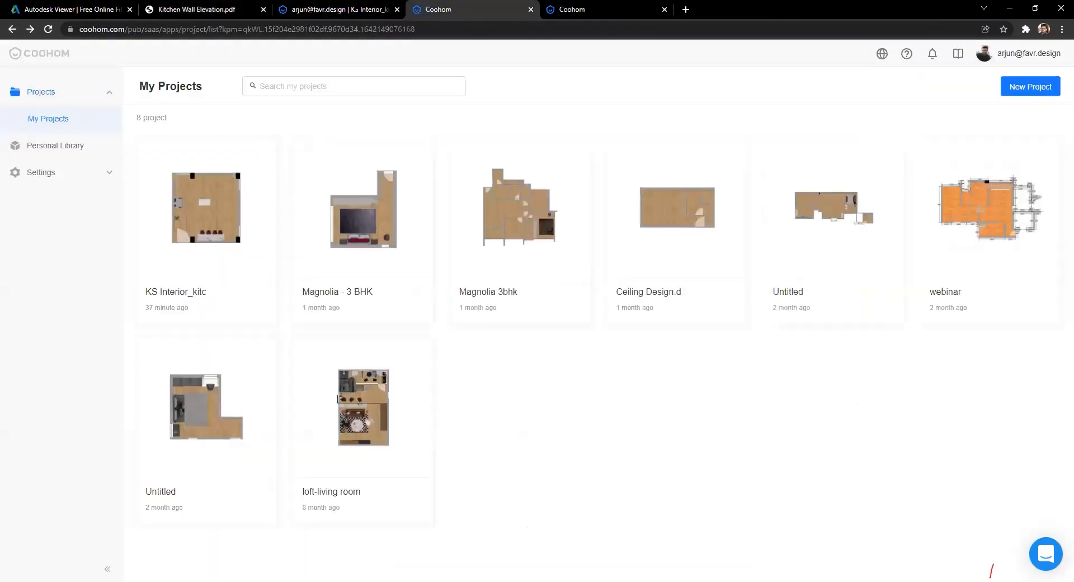
# Step: Switch to the open kitchen design and look over the corner base cabinet against the walls in 3D
pyautogui.click(618, 9)
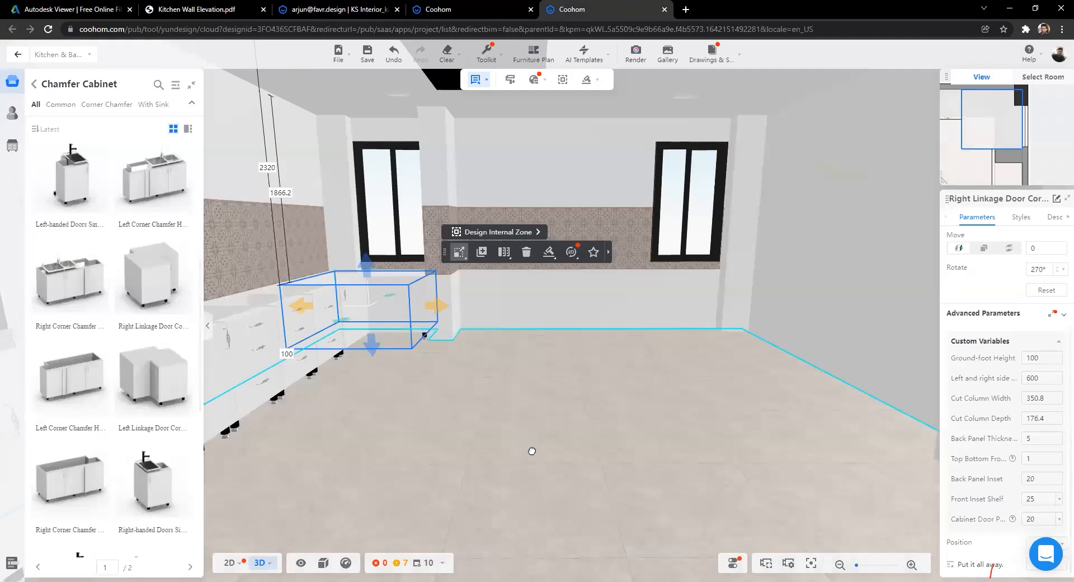
pyautogui.moveTo(532, 451); pyautogui.dragTo(528, 414)
pyautogui.scroll(3, 494, 378)
pyautogui.moveTo(495, 379); pyautogui.dragTo(523, 387)
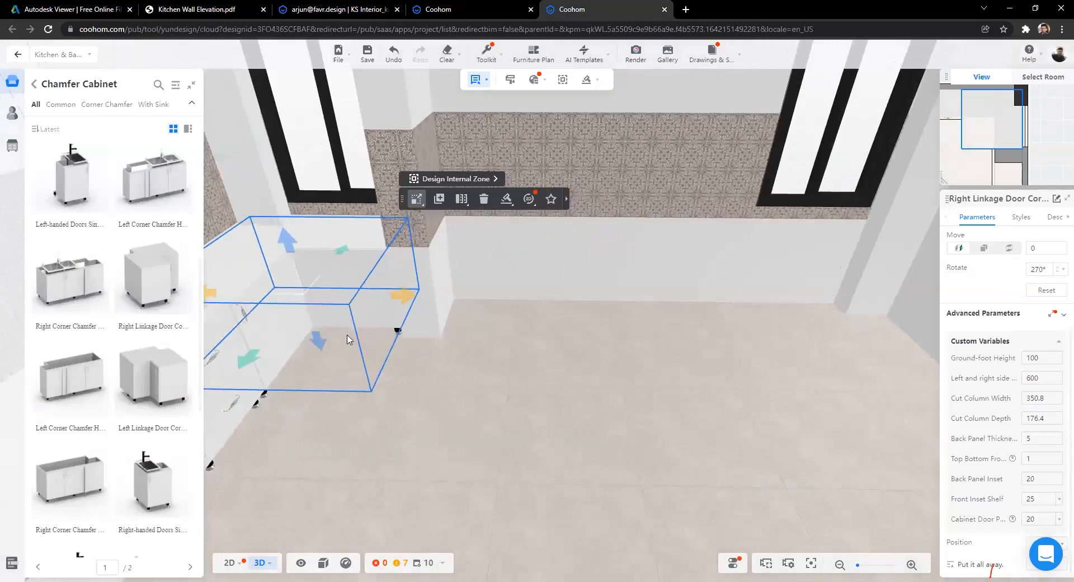
pyautogui.moveTo(405, 400); pyautogui.dragTo(532, 382)
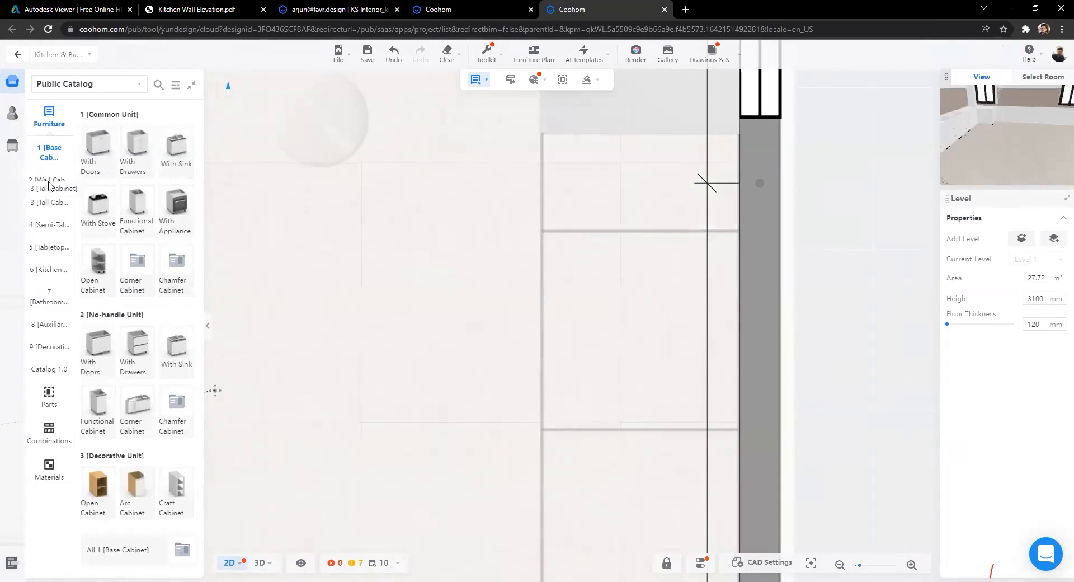
# Step: Place a Right-handed Single-door Base Cabinet beside the corner unit on the back wall, about 596 mm deep and 305 mm wide
pyautogui.click(100, 152)
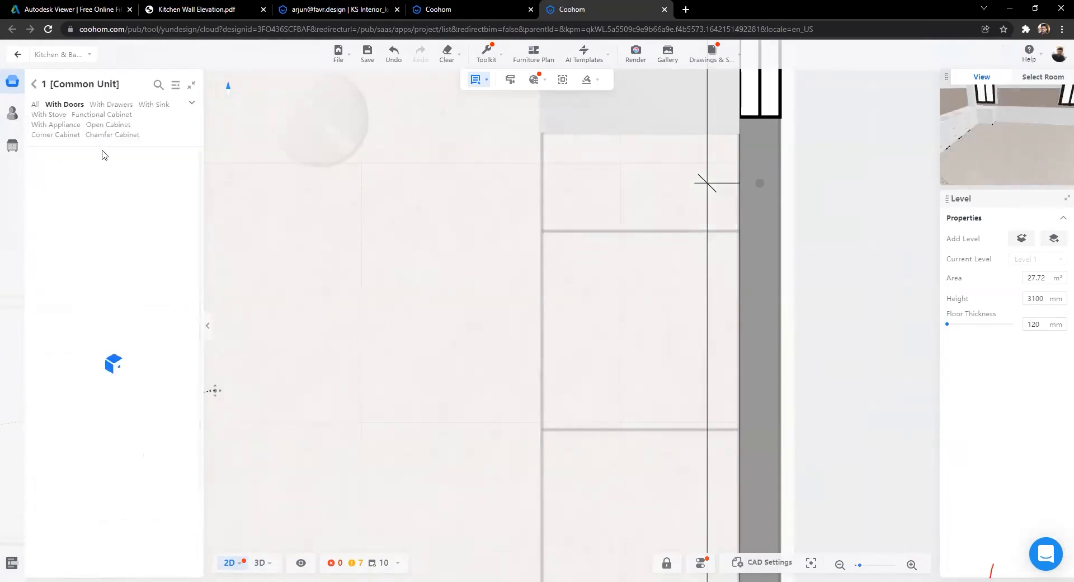
pyautogui.moveTo(90, 201)
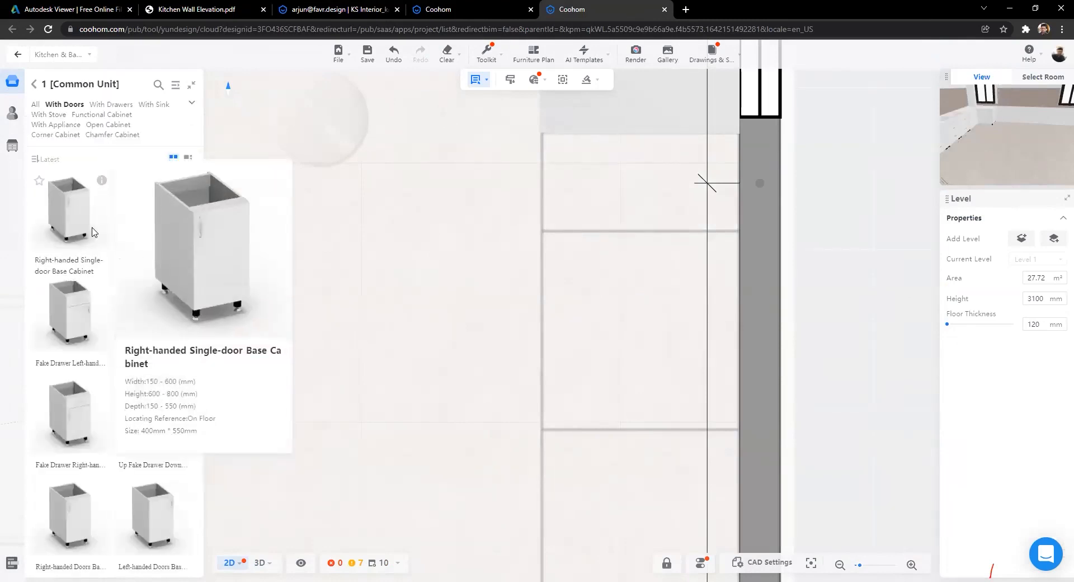
pyautogui.scroll(-3, 413, 334)
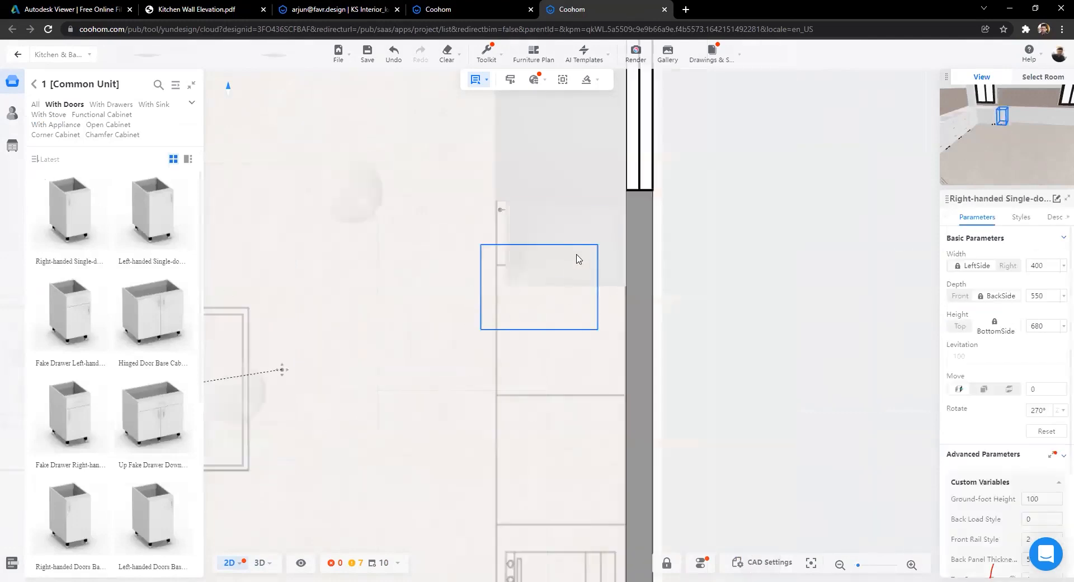
pyautogui.click(576, 257)
pyautogui.scroll(3, 495, 265)
pyautogui.moveTo(518, 240); pyautogui.dragTo(505, 239)
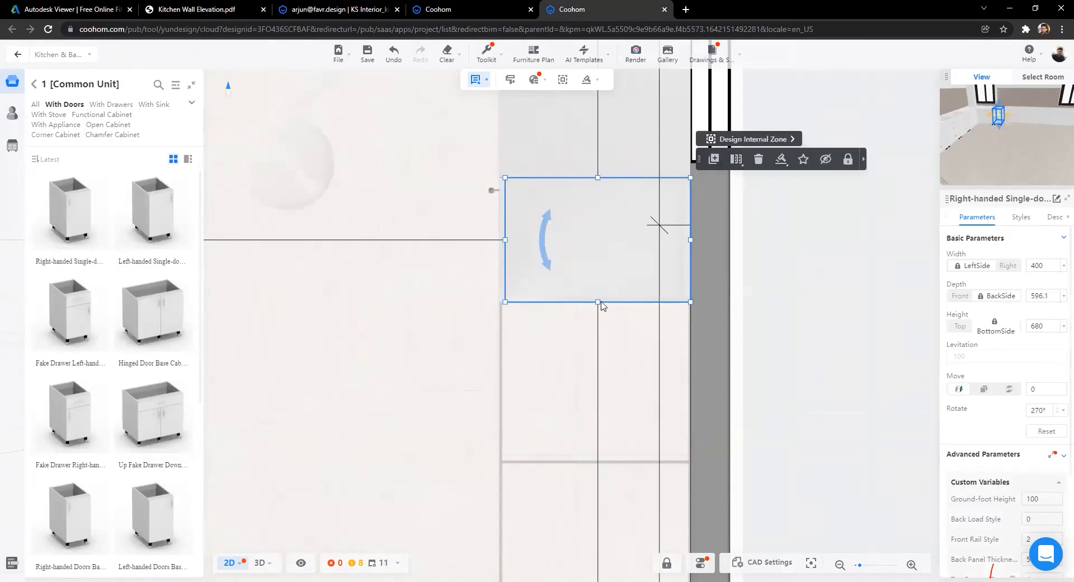
pyautogui.moveTo(598, 303); pyautogui.dragTo(588, 271)
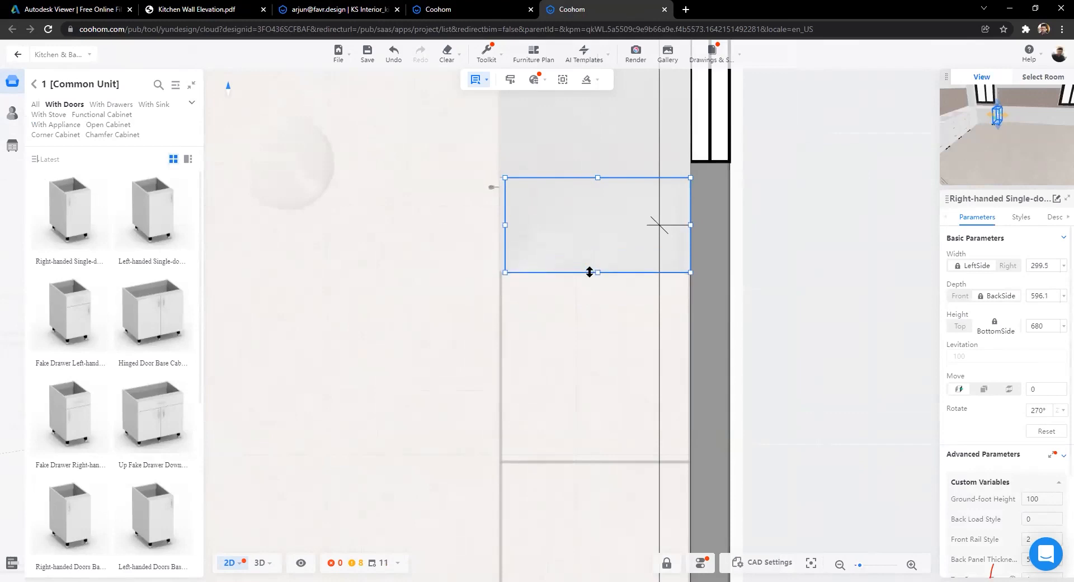
pyautogui.click(259, 563)
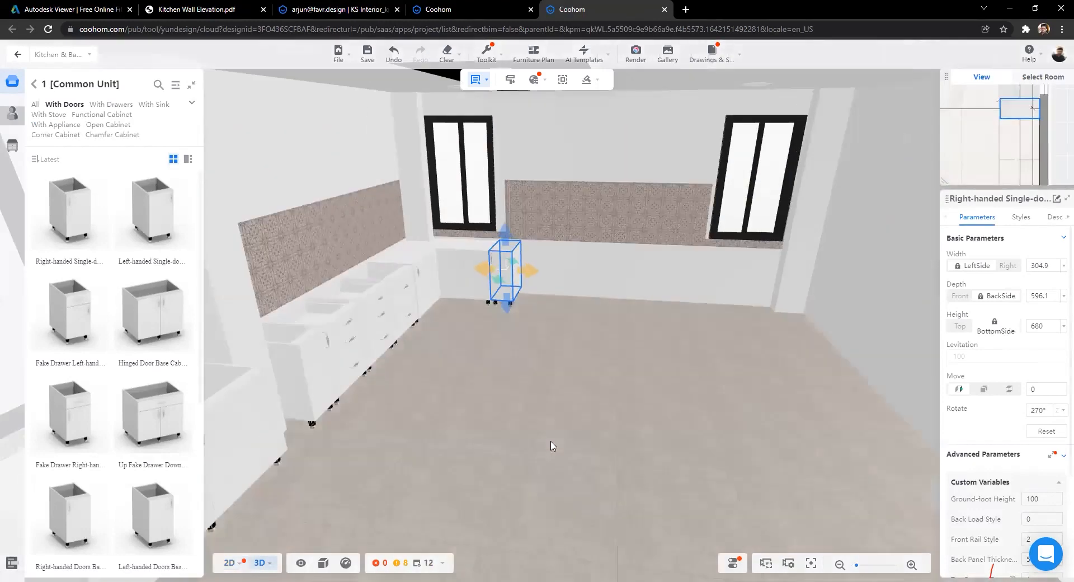
pyautogui.scroll(4, 616, 441)
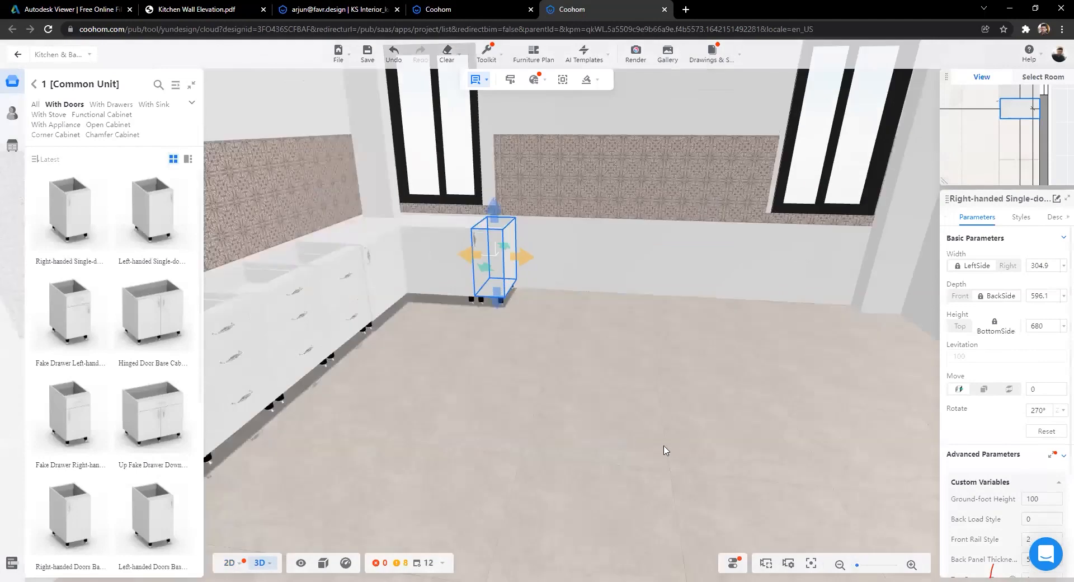
pyautogui.scroll(2, 551, 358)
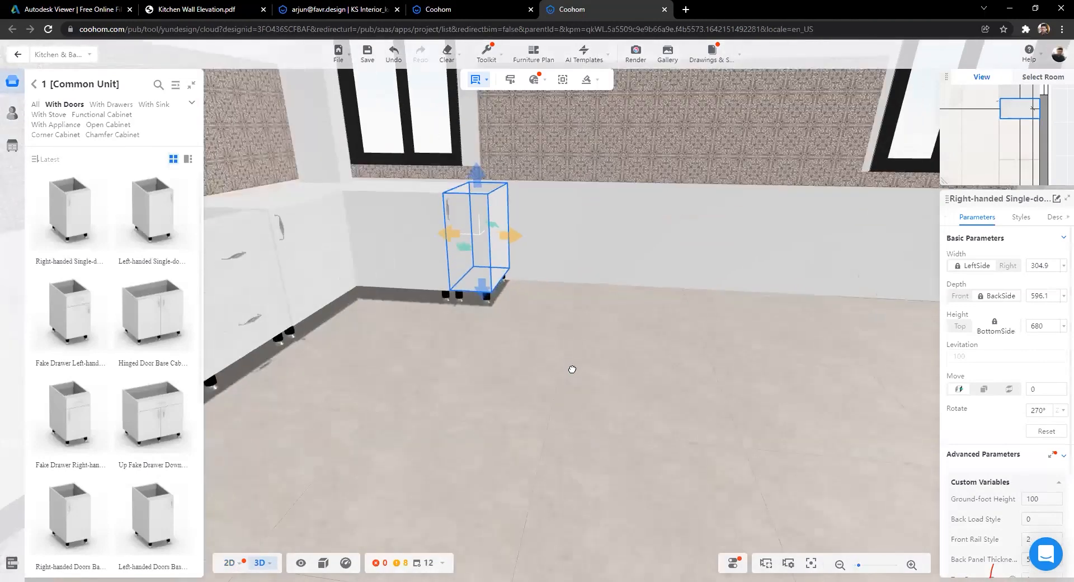
pyautogui.scroll(2, 358, 223)
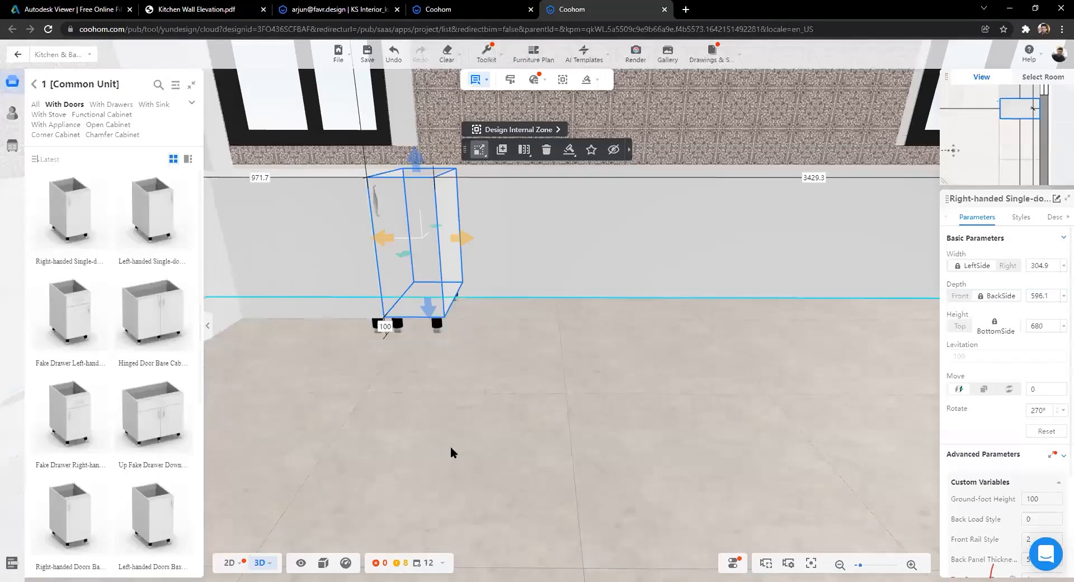
# Step: In the 2D plan, add a second Right-handed Single-door Base Cabinet beside the first and widen it to about 604 mm
pyautogui.click(229, 563)
pyautogui.click(101, 243)
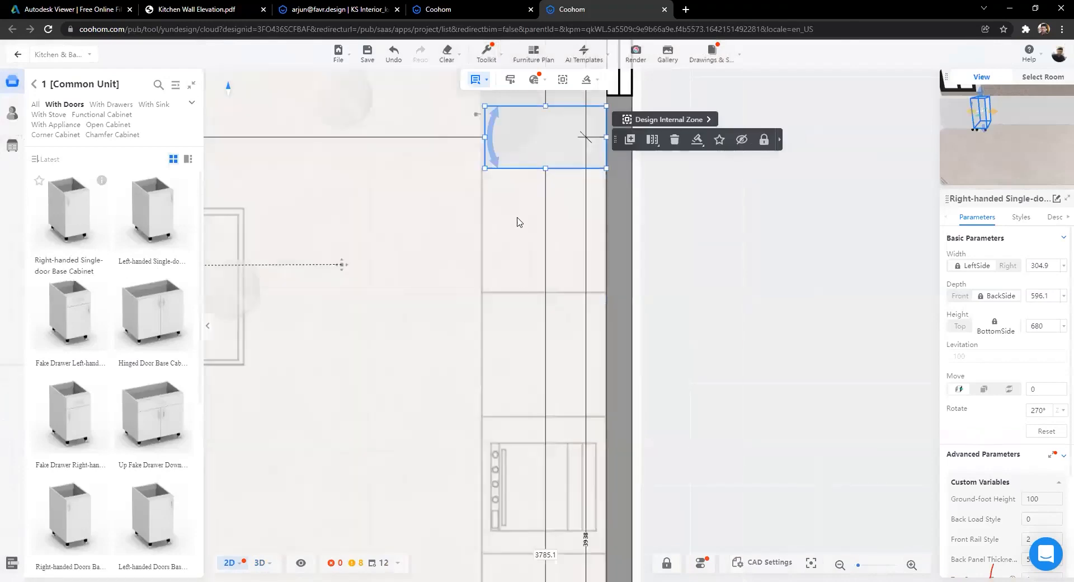
pyautogui.click(526, 201)
pyautogui.moveTo(545, 249); pyautogui.dragTo(545, 290)
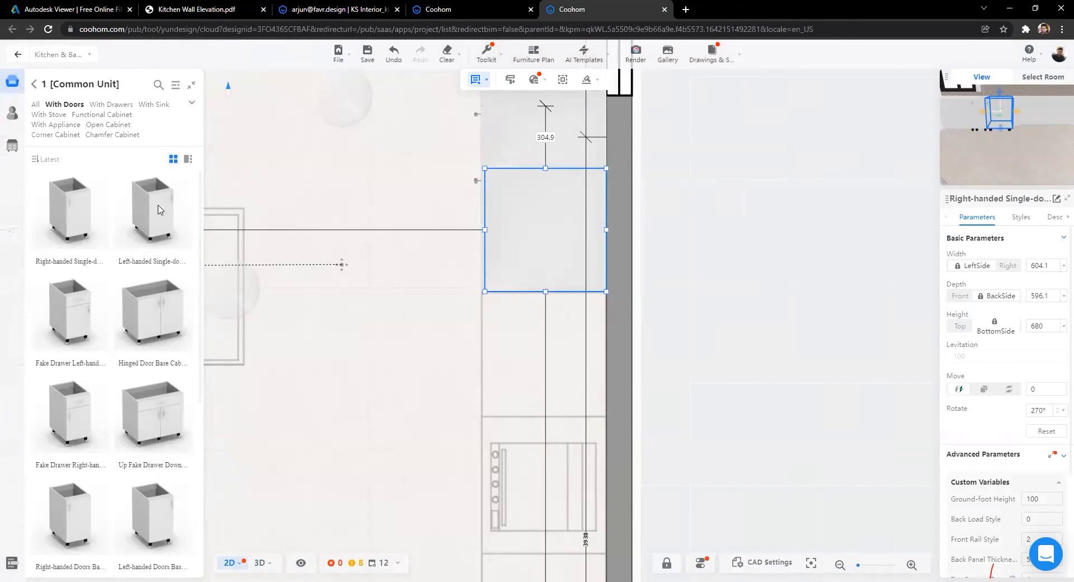
# Step: Add a Left-handed Single-door Base Cabinet at the end of the row, widen it to about 606 mm and check it in 3D
pyautogui.click(547, 345)
pyautogui.click(549, 345)
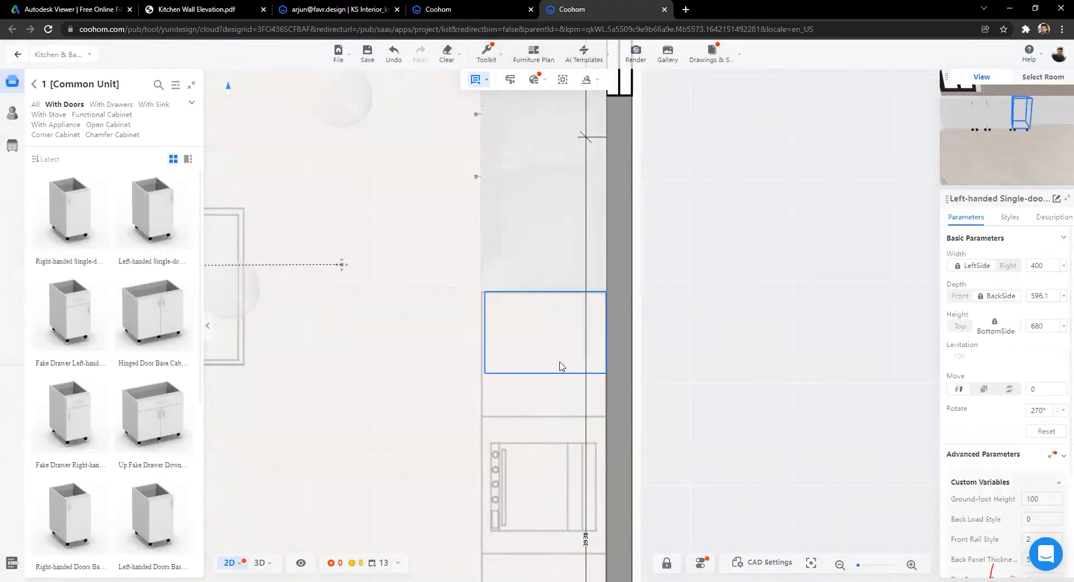
pyautogui.moveTo(545, 372); pyautogui.dragTo(545, 415)
pyautogui.click(259, 562)
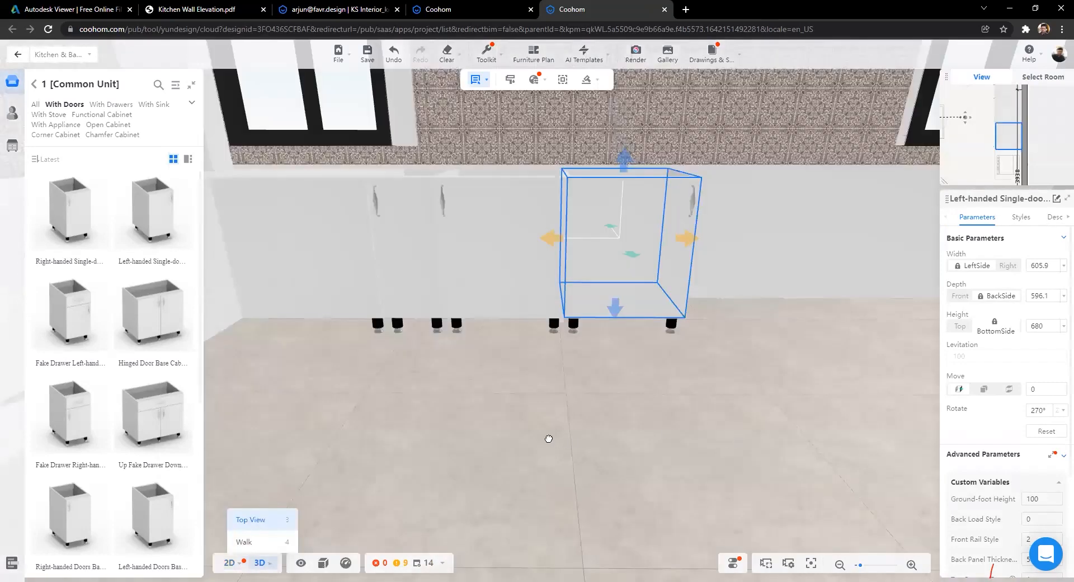
pyautogui.moveTo(467, 426); pyautogui.dragTo(759, 444)
pyautogui.moveTo(596, 477); pyautogui.dragTo(861, 442)
pyautogui.moveTo(313, 470); pyautogui.dragTo(470, 480)
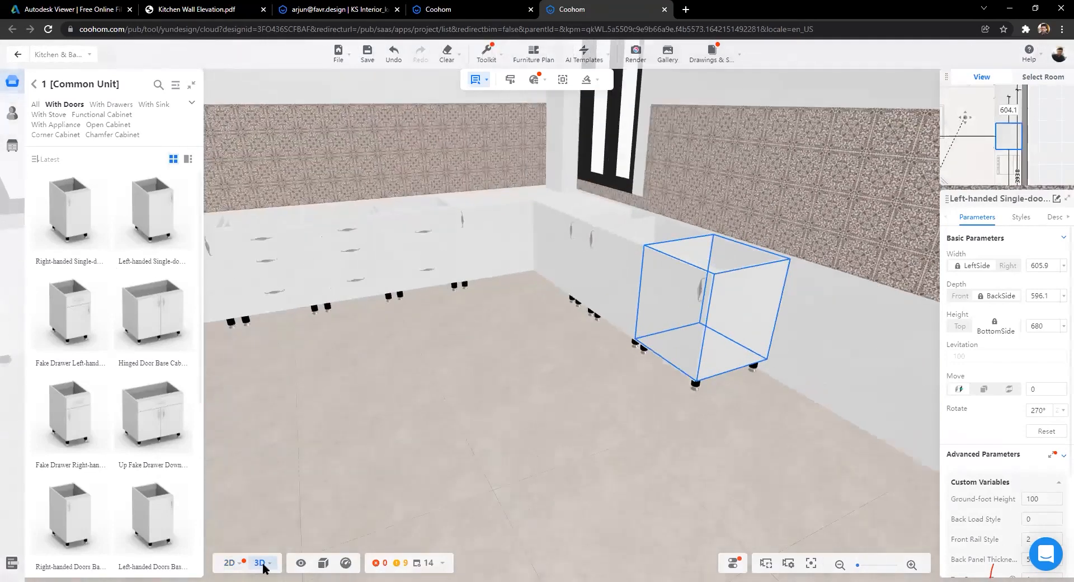
# Step: Place a Right-handed Doors Single-drawer Appliance High Cabinet from the tall cabinets against the back wall, past the last base cabinet
pyautogui.click(230, 562)
pyautogui.scroll(-3, 506, 464)
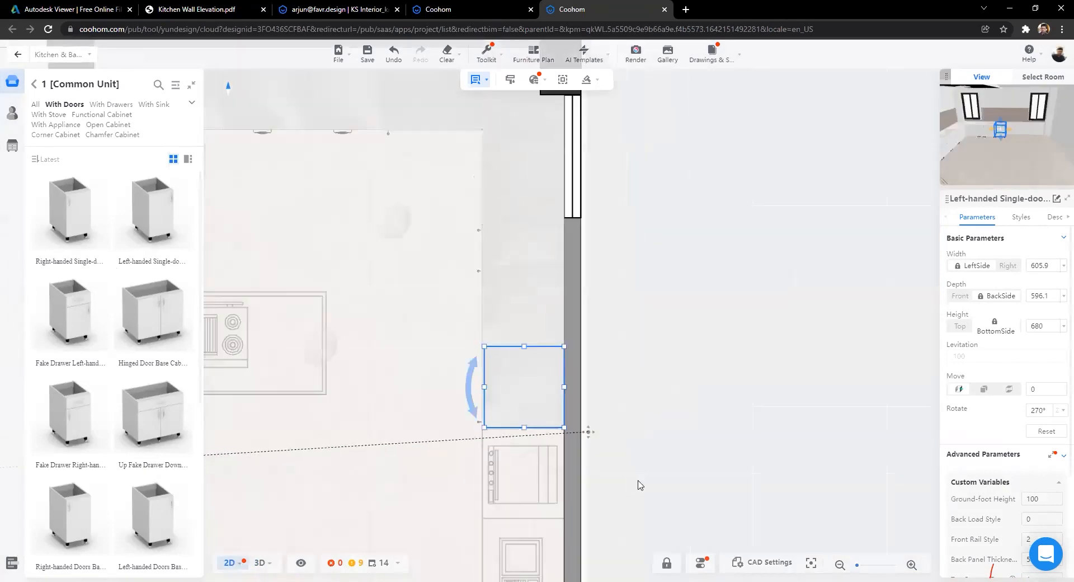
pyautogui.moveTo(537, 491); pyautogui.dragTo(564, 343)
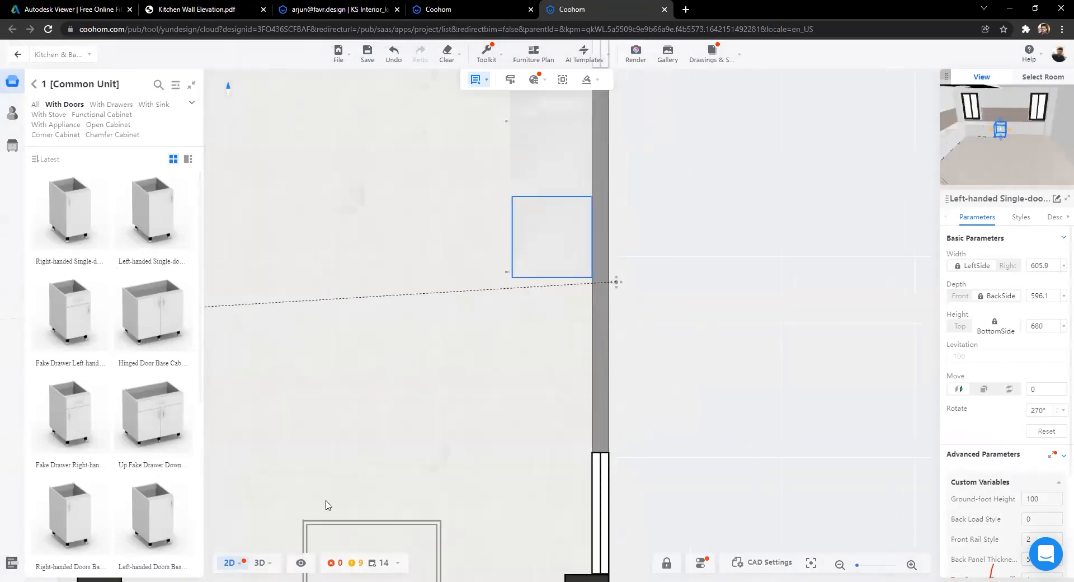
pyautogui.click(260, 563)
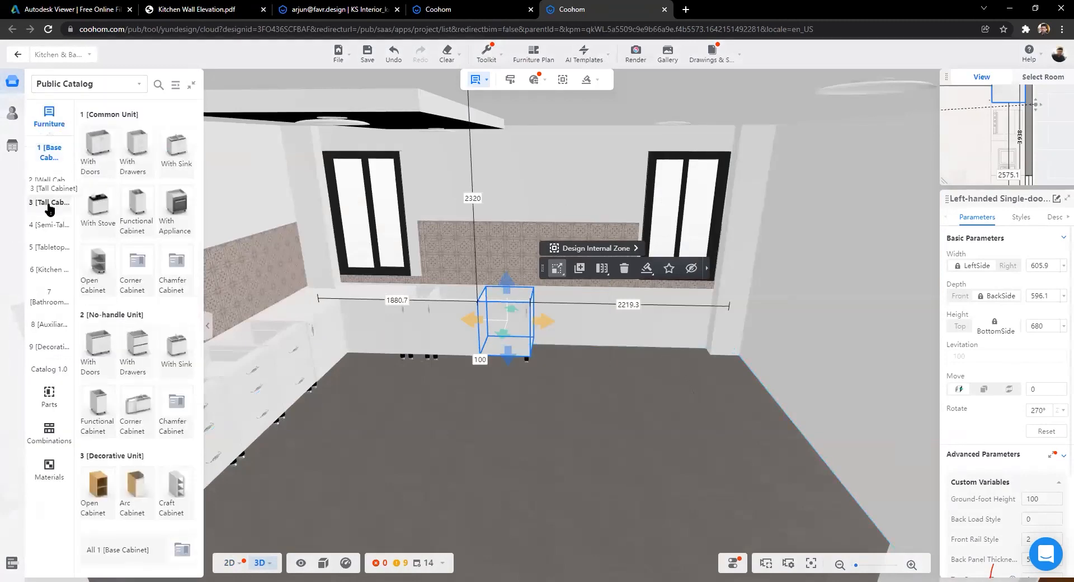
pyautogui.click(49, 206)
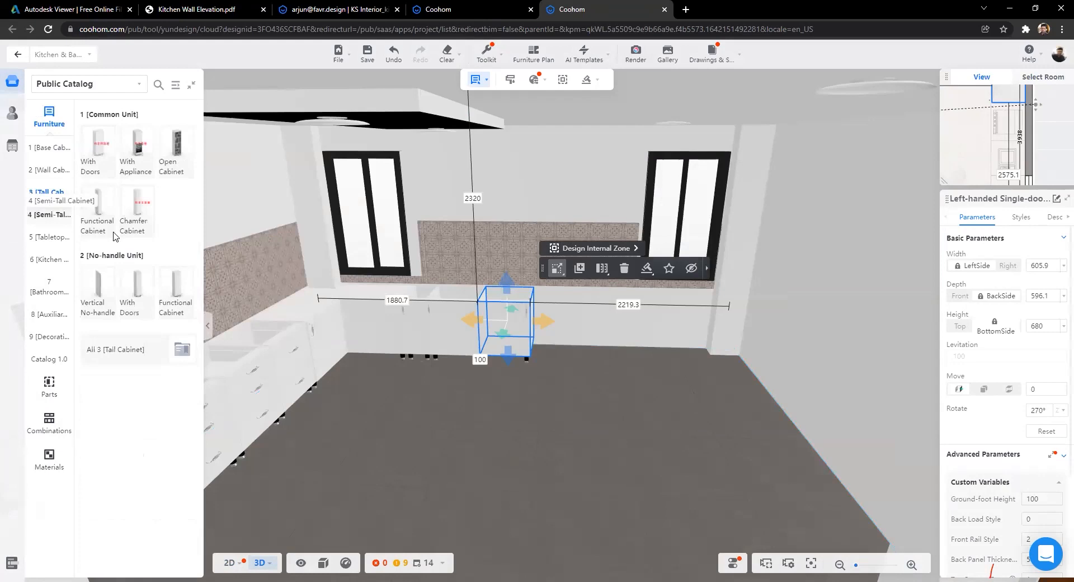
pyautogui.click(138, 154)
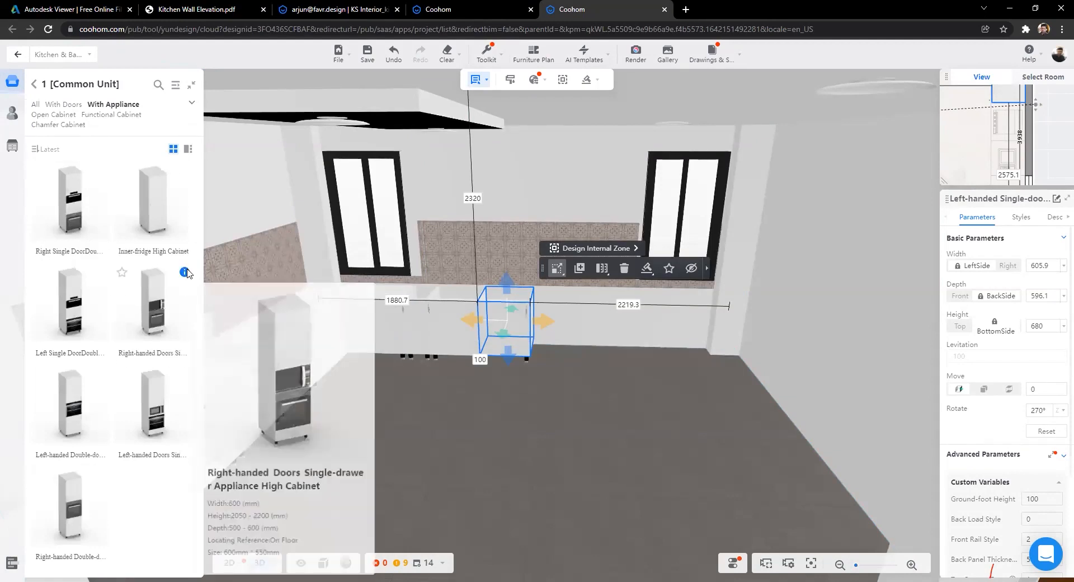
pyautogui.click(158, 324)
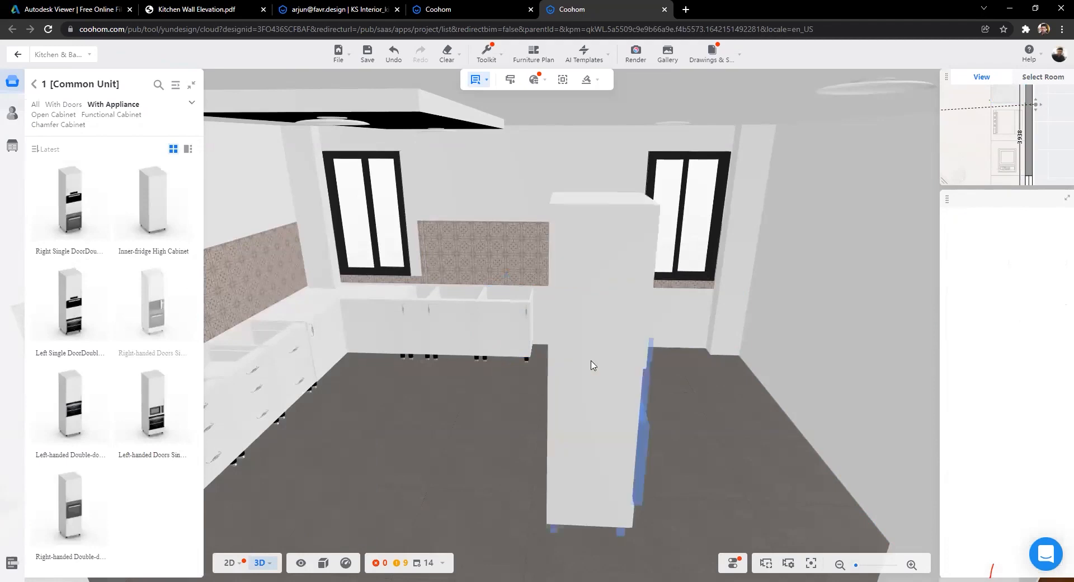
pyautogui.click(583, 300)
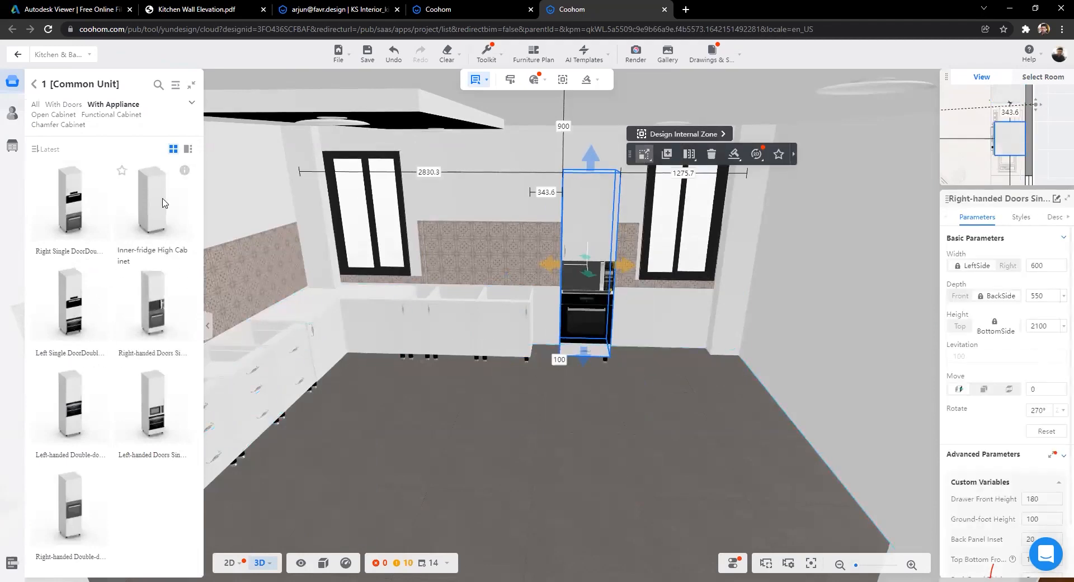
# Step: Place an Inner-fridge High Cabinet directly beside the appliance cabinet and set its width to 840 mm
pyautogui.click(178, 178)
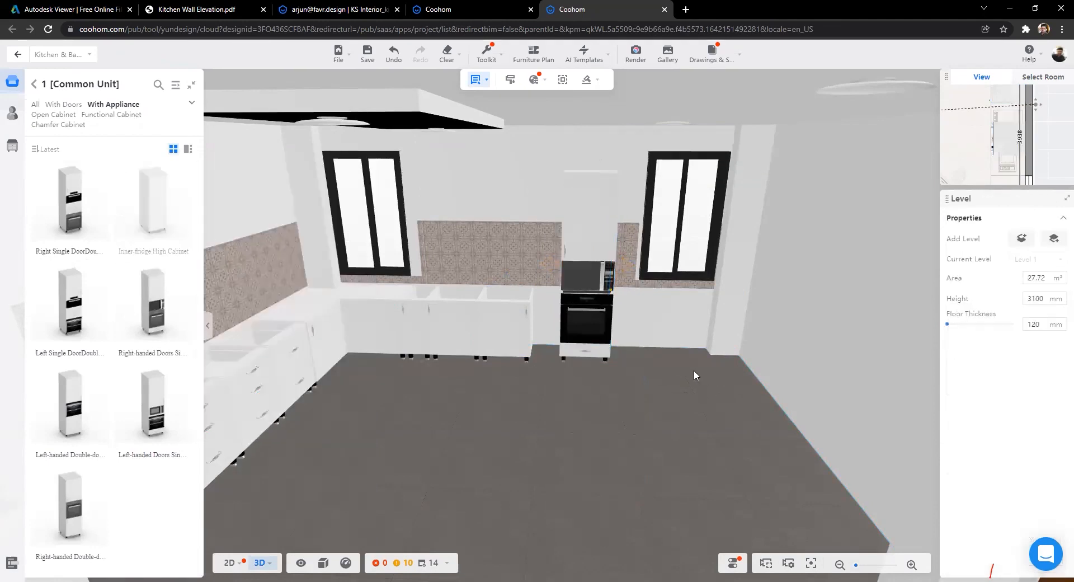
pyautogui.click(629, 305)
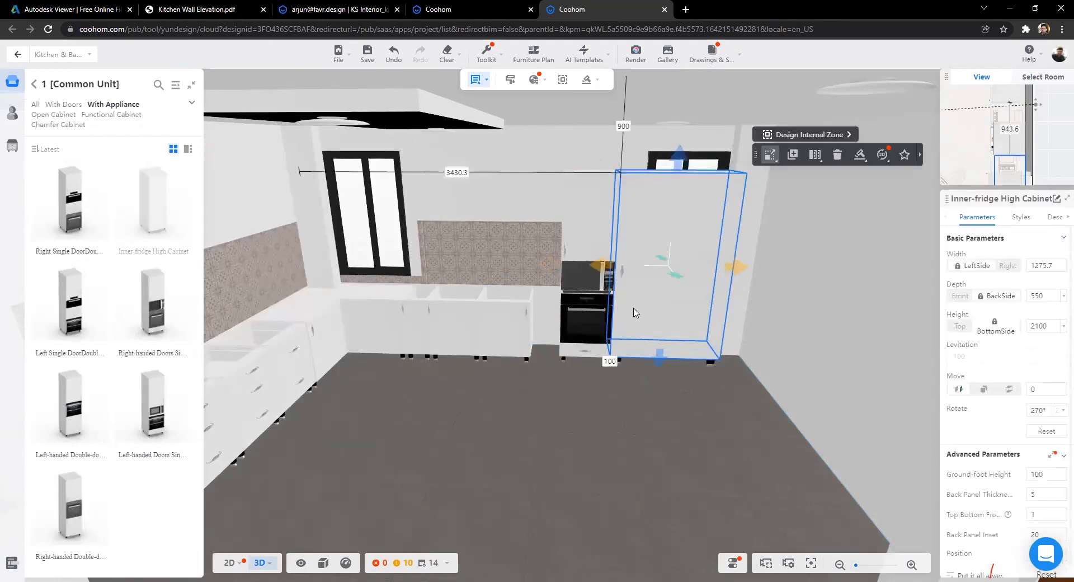
pyautogui.moveTo(729, 285); pyautogui.dragTo(700, 280)
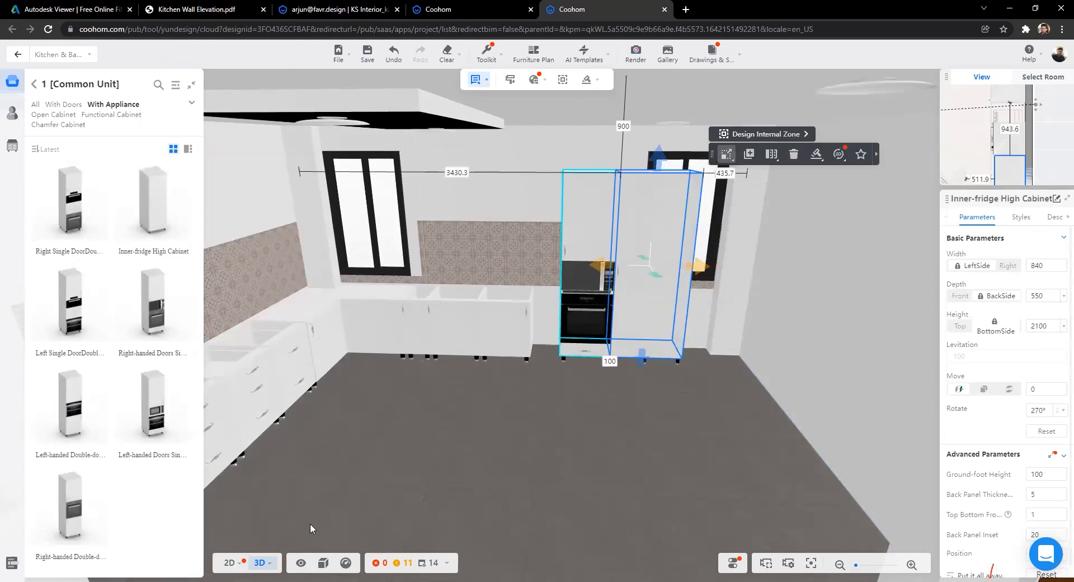
# Step: In the 2D plan, fit the appliance cabinet against the last base cabinet, about 678 mm wide and 680 mm high
pyautogui.click(230, 562)
pyautogui.scroll(1, 545, 358)
pyautogui.click(543, 349)
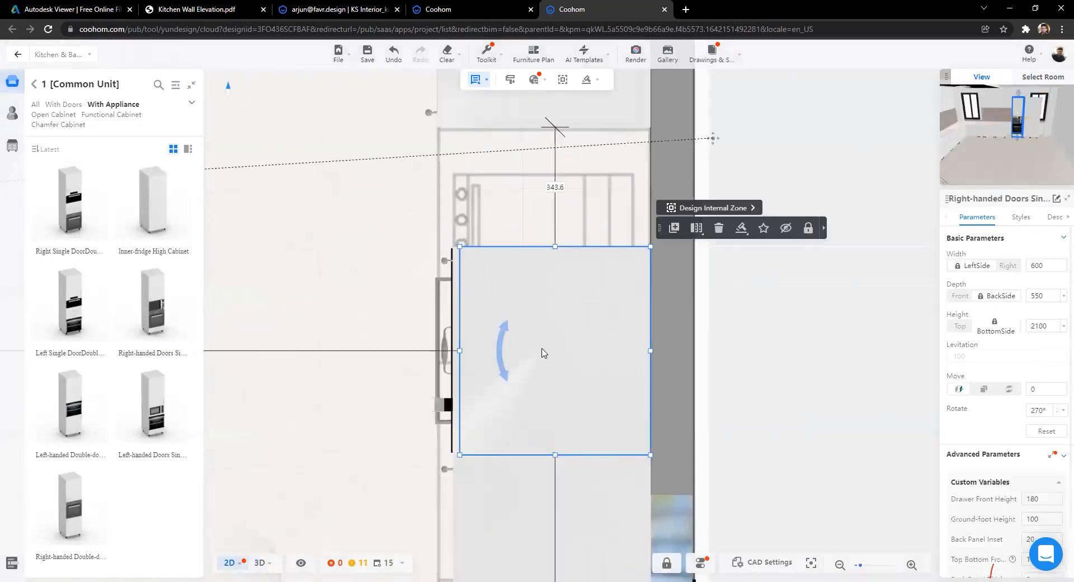
pyautogui.press('space')
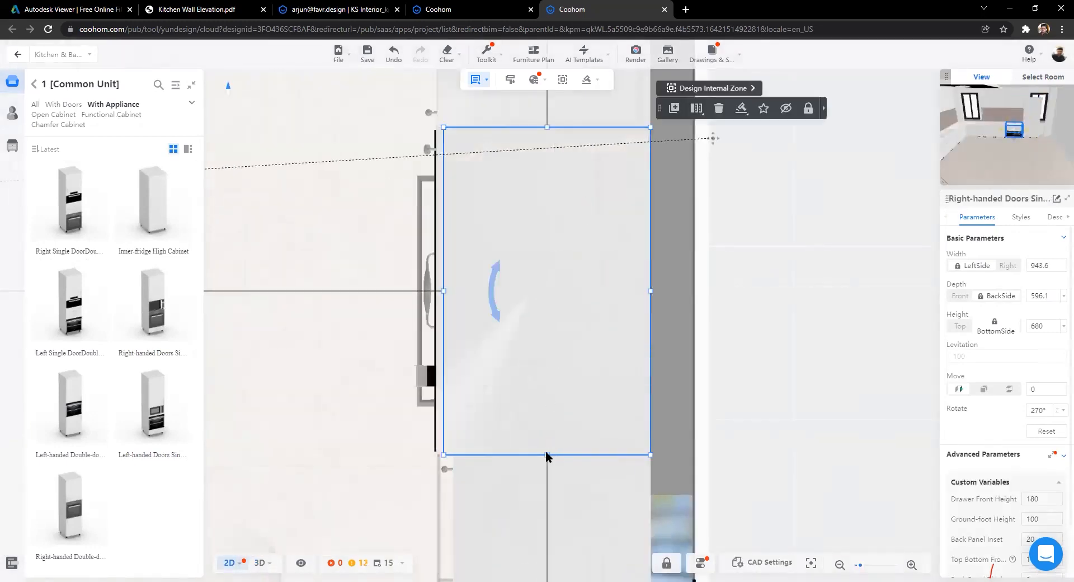
pyautogui.press('space')
pyautogui.moveTo(555, 455); pyautogui.dragTo(555, 362)
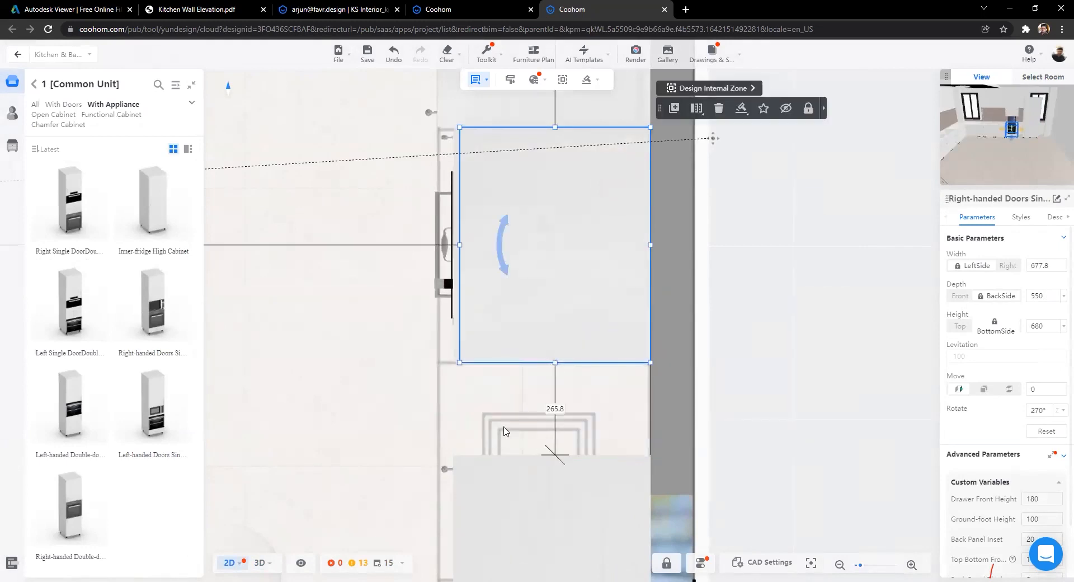
# Step: Fit the fridge cabinet against the appliance cabinet, about 621 mm wide and 680 mm high, and check it in 3D
pyautogui.scroll(-2, 441, 400)
pyautogui.click(517, 479)
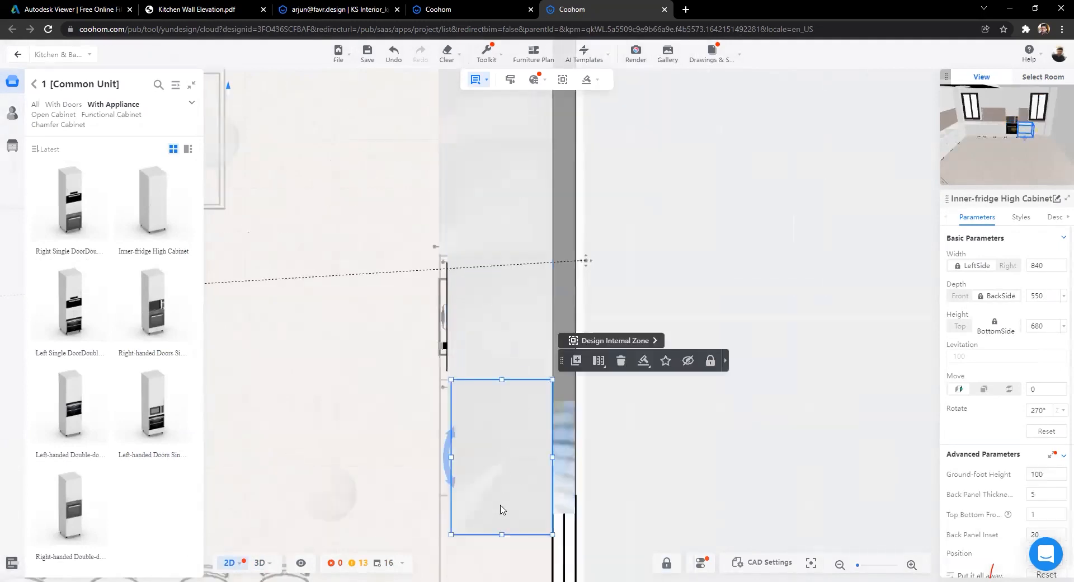
pyautogui.scroll(-1, 502, 526)
pyautogui.moveTo(501, 526); pyautogui.dragTo(501, 499)
pyautogui.click(258, 563)
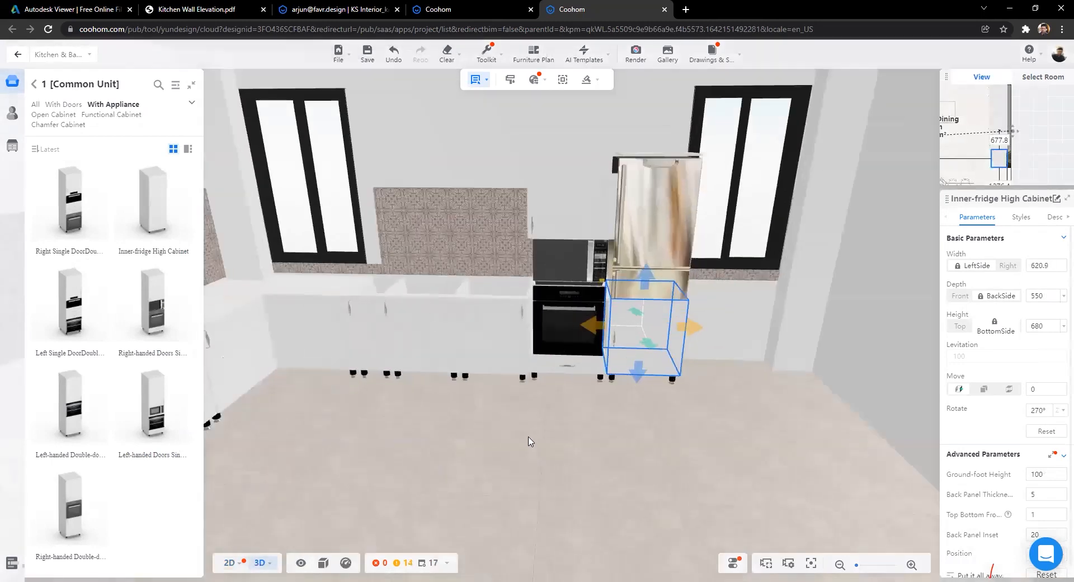
pyautogui.scroll(3, 504, 439)
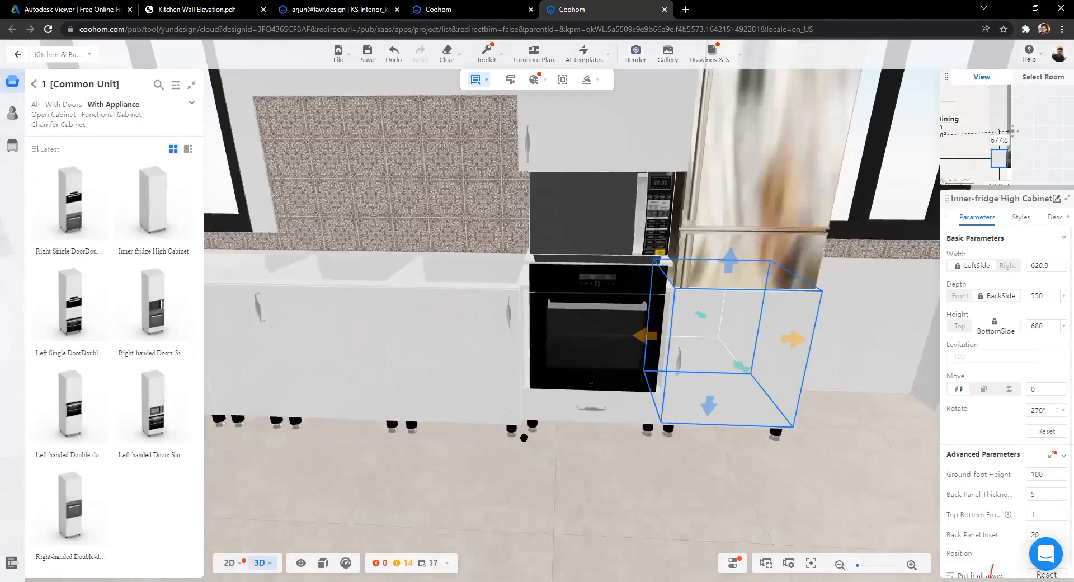
# Step: Stretch the right-handed appliance high cabinet upward to about 1860 mm high
pyautogui.scroll(-3, 582, 251)
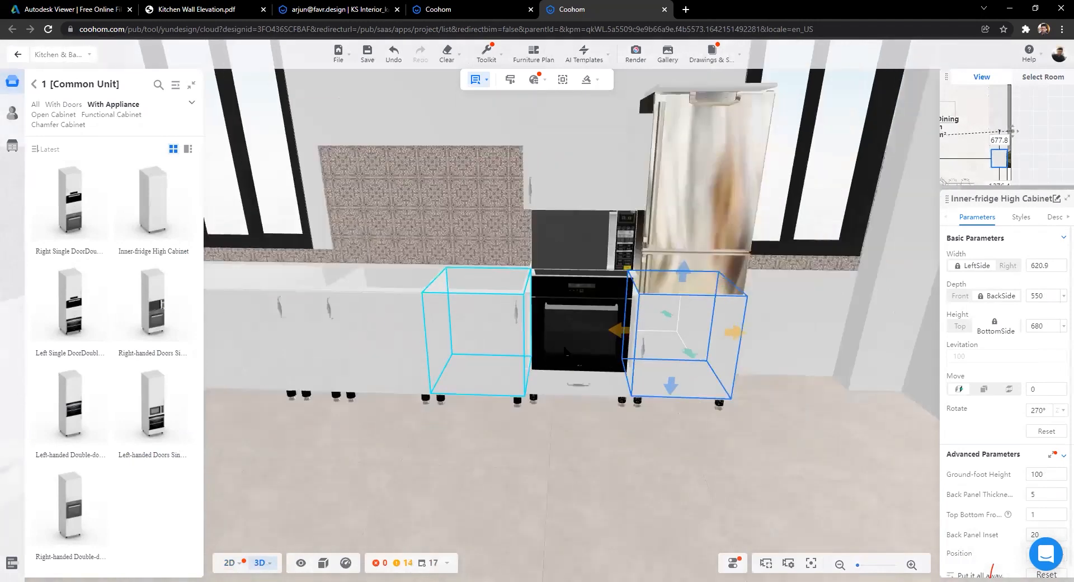
pyautogui.scroll(-1, 565, 349)
pyautogui.moveTo(535, 249); pyautogui.dragTo(627, 205)
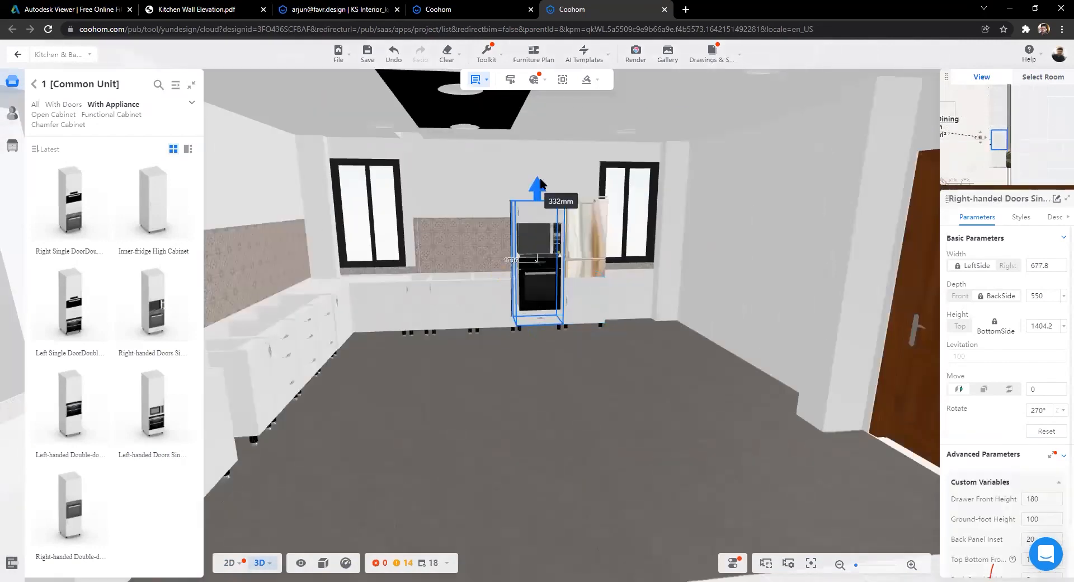
pyautogui.moveTo(538, 192); pyautogui.dragTo(538, 183)
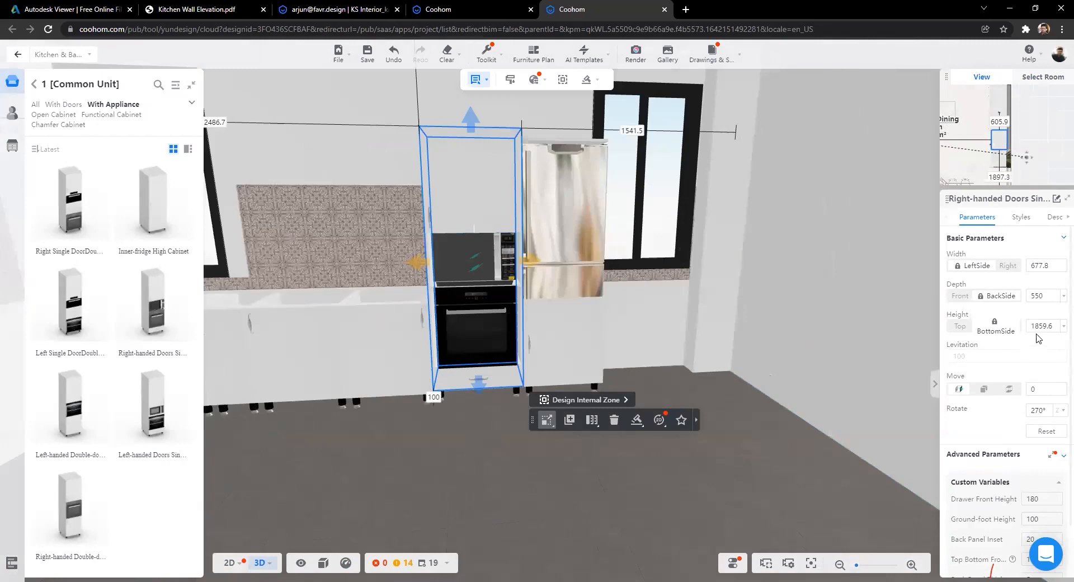
# Step: Look up the unit heights in the east wall elevation of Kitchen Wall Elevation.pdf and return to the Coohom kitchen design
pyautogui.click(260, 6)
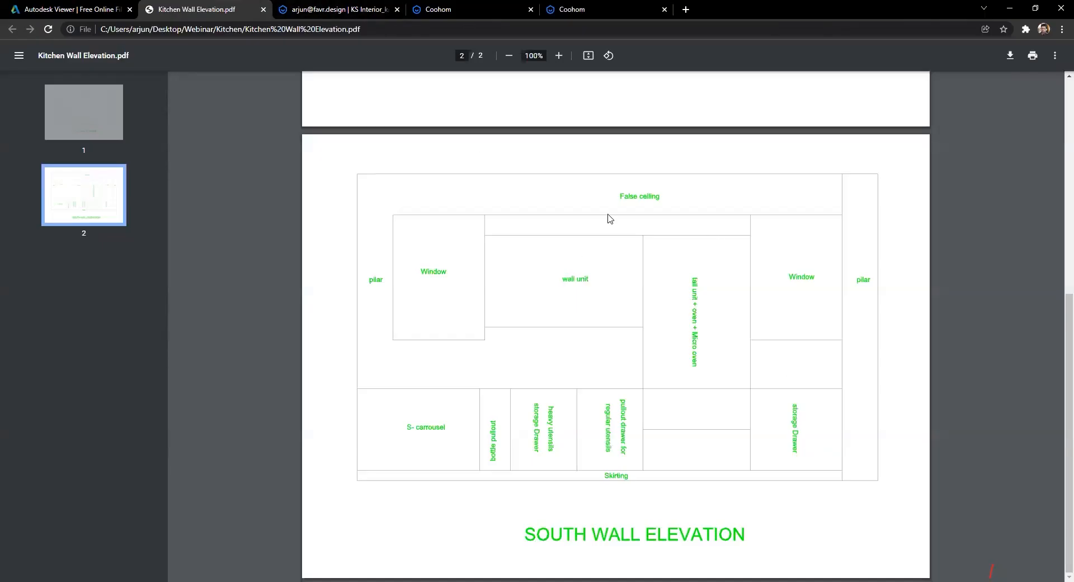
pyautogui.scroll(7, 606, 204)
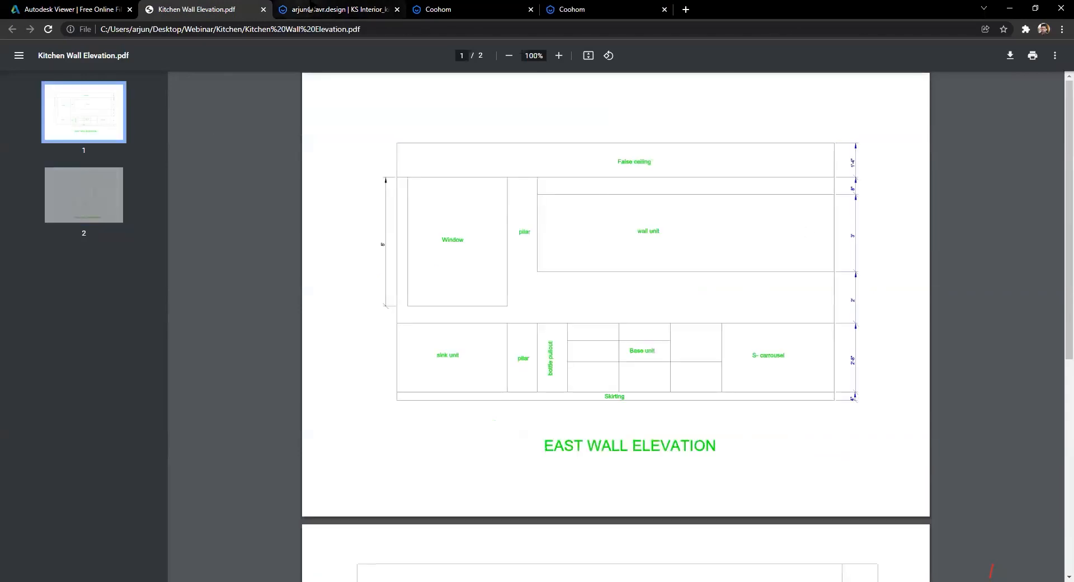
pyautogui.click(333, 8)
pyautogui.click(472, 9)
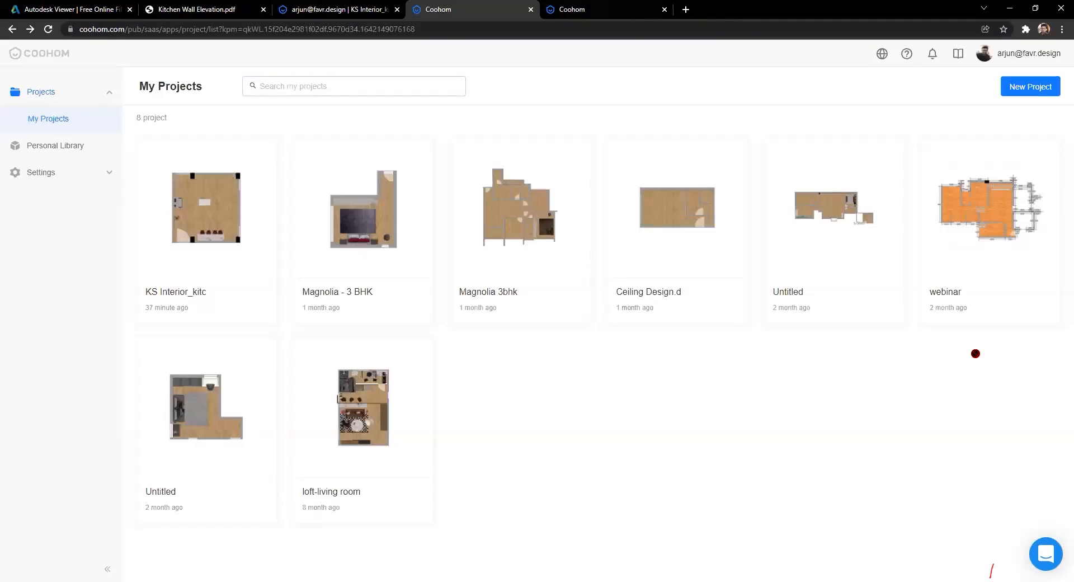
pyautogui.hotkey('ctrl', 'Tab')
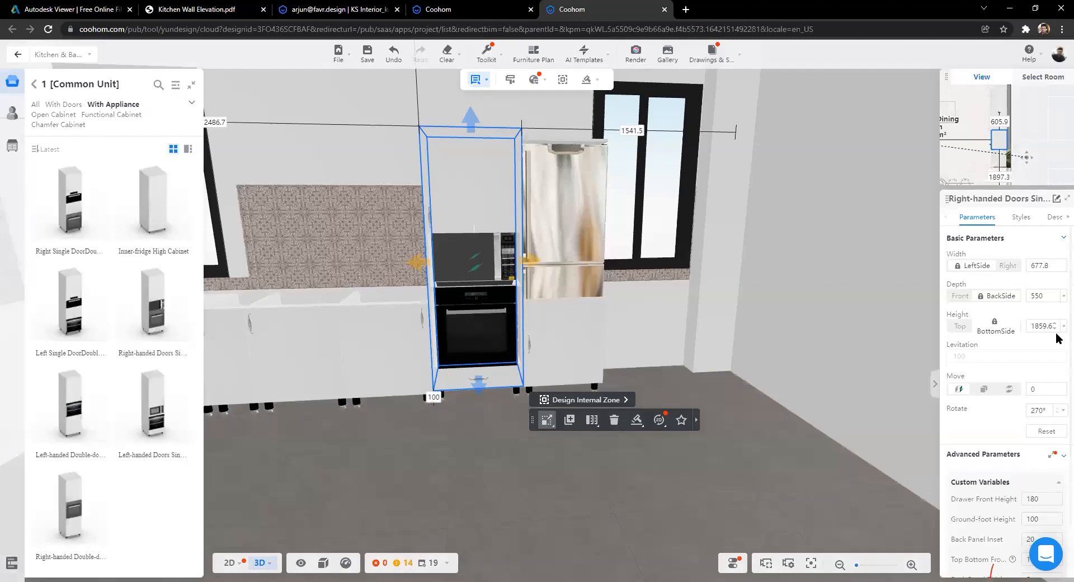
# Step: Set the appliance high cabinet's height to 2300 mm
pyautogui.doubleClick(1041, 325)
pyautogui.write('2300')
pyautogui.press('Return')
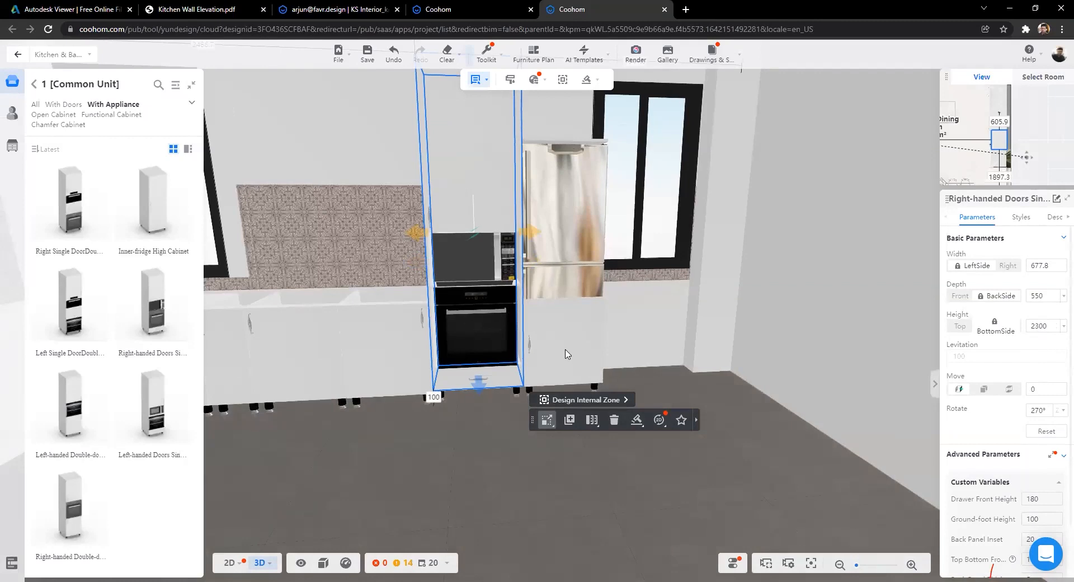
# Step: Set the Inner-fridge High Cabinet's height to 2300 mm and check the tall units against the room
pyautogui.scroll(-3, 567, 306)
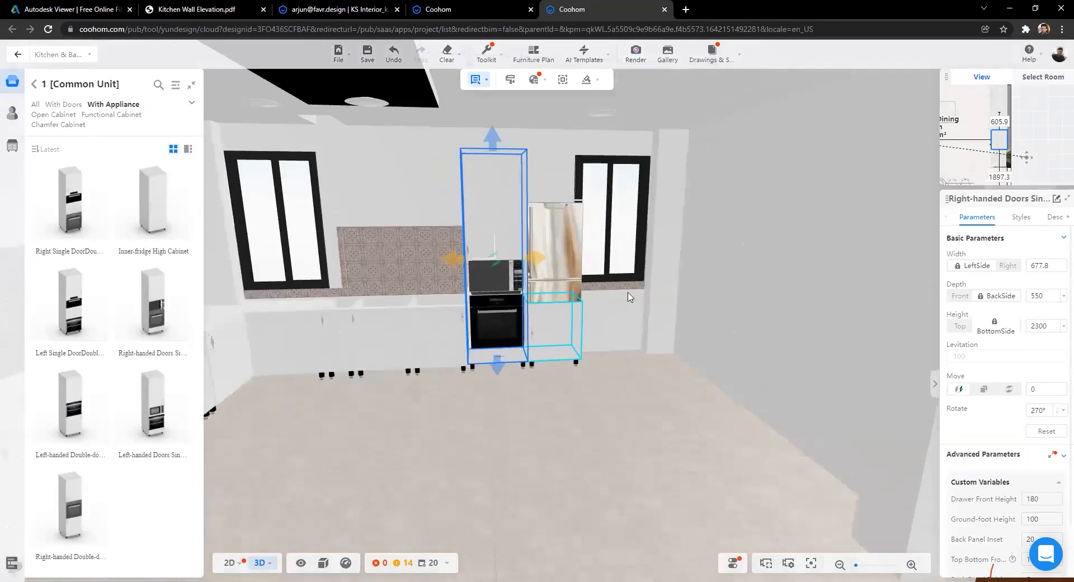
pyautogui.scroll(-1, 631, 297)
pyautogui.scroll(3, 1046, 328)
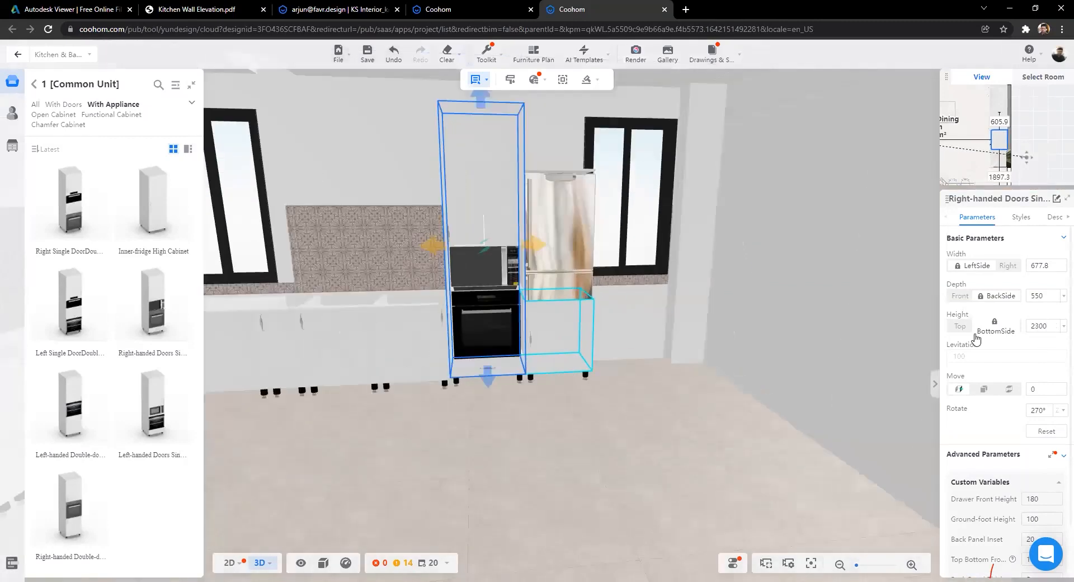
pyautogui.write('2300')
pyautogui.press('Return')
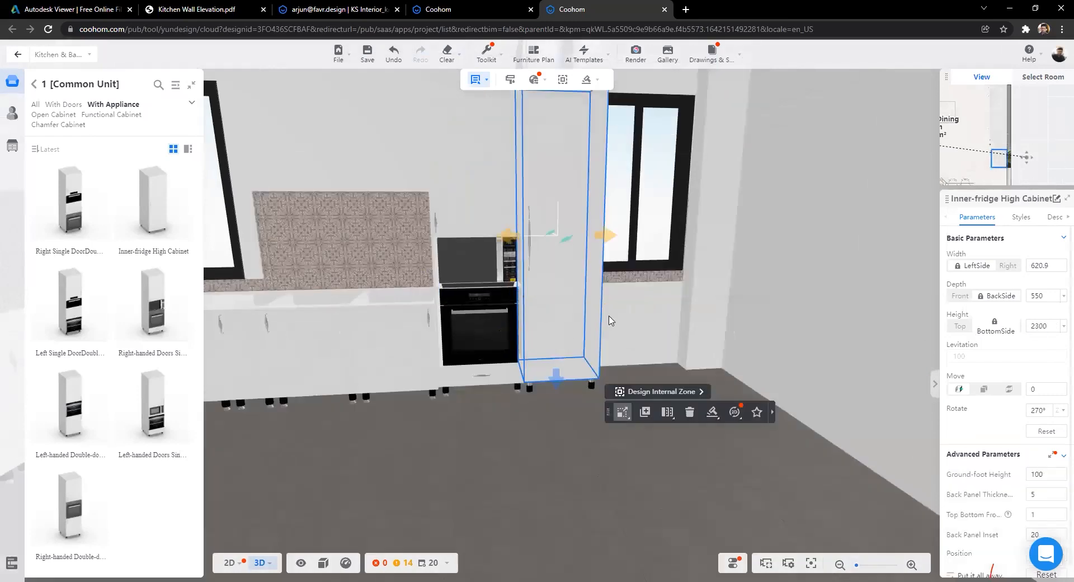
pyautogui.scroll(-4, 541, 410)
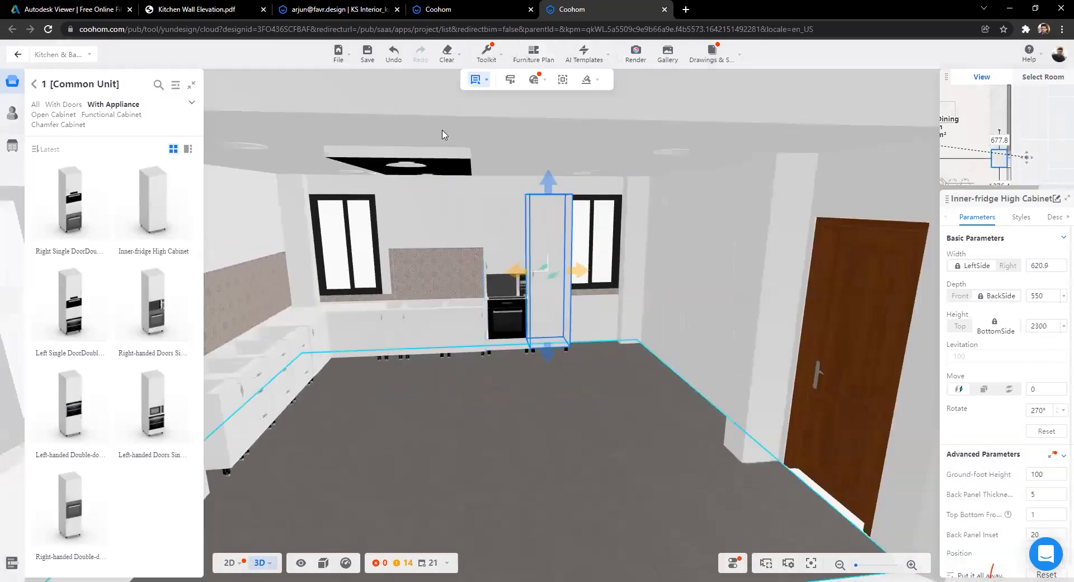
pyautogui.scroll(3, 276, 471)
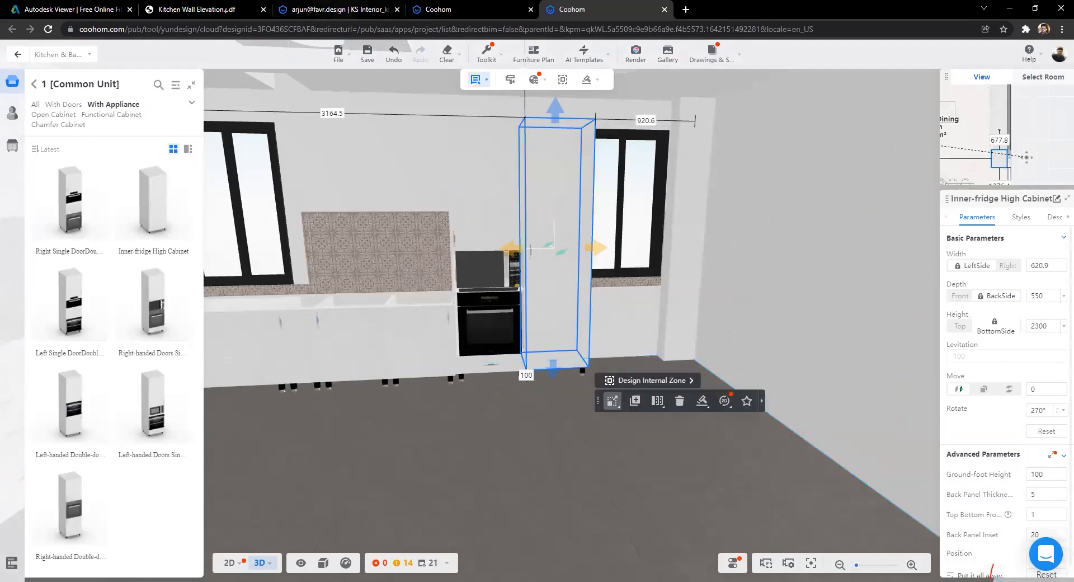
# Step: Check the south wall elevation in Kitchen Wall Elevation.pdf for the units around the tall cabinets, and return to the Coohom design
pyautogui.click(339, 10)
pyautogui.click(197, 9)
pyautogui.scroll(-1, 683, 483)
pyautogui.scroll(-5, 684, 486)
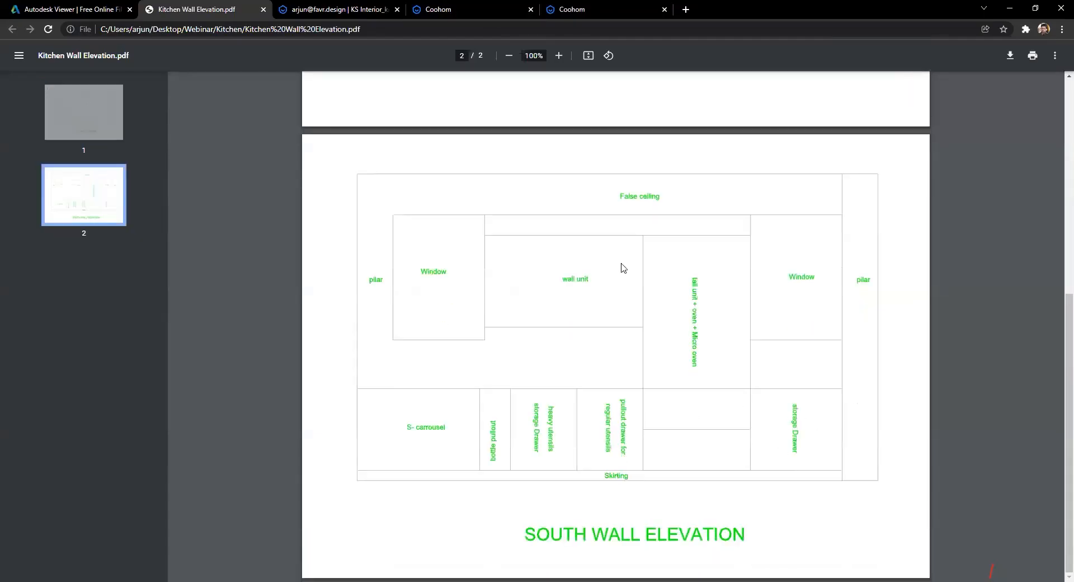
pyautogui.click(469, 10)
pyautogui.hotkey('ctrl', 'Tab')
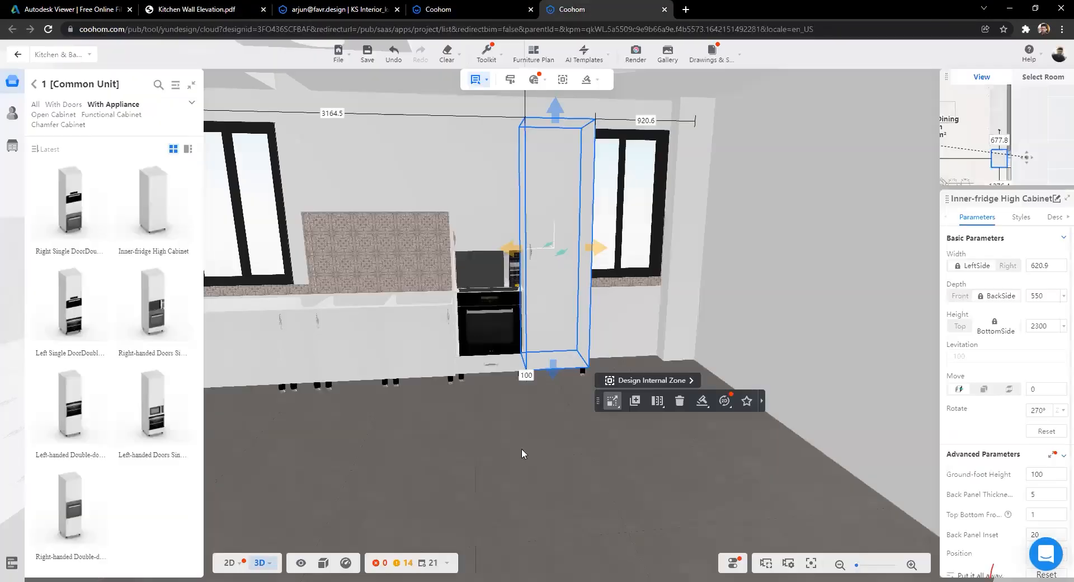
# Step: Place a Hinged Door Base Cabinet _Right Chamfer from the chamfer base cabinets under the window, between the fridge cabinet and the pillar
pyautogui.moveTo(660, 332); pyautogui.dragTo(663, 342, button='right')
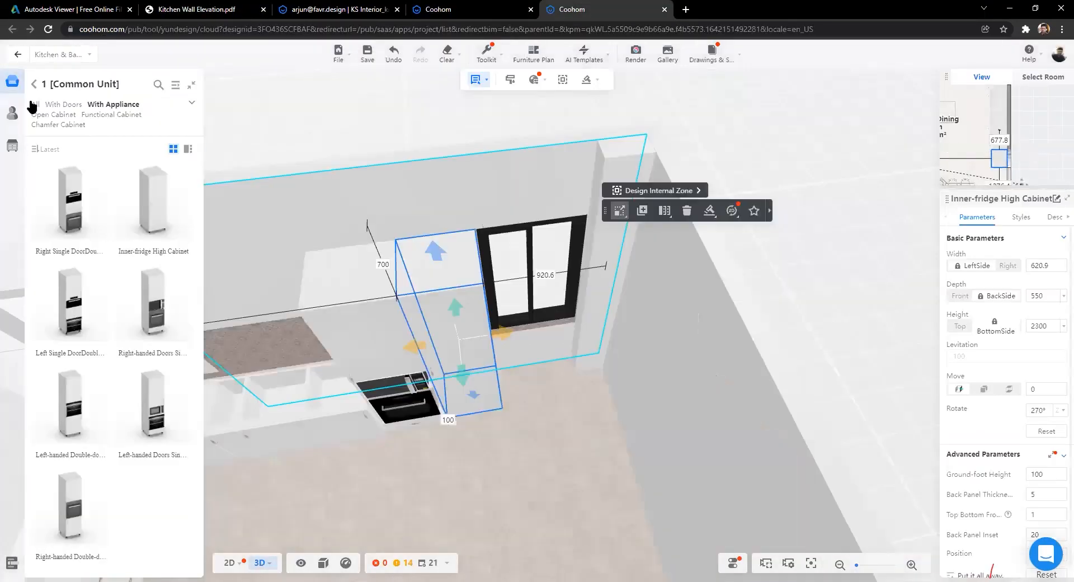
pyautogui.click(33, 84)
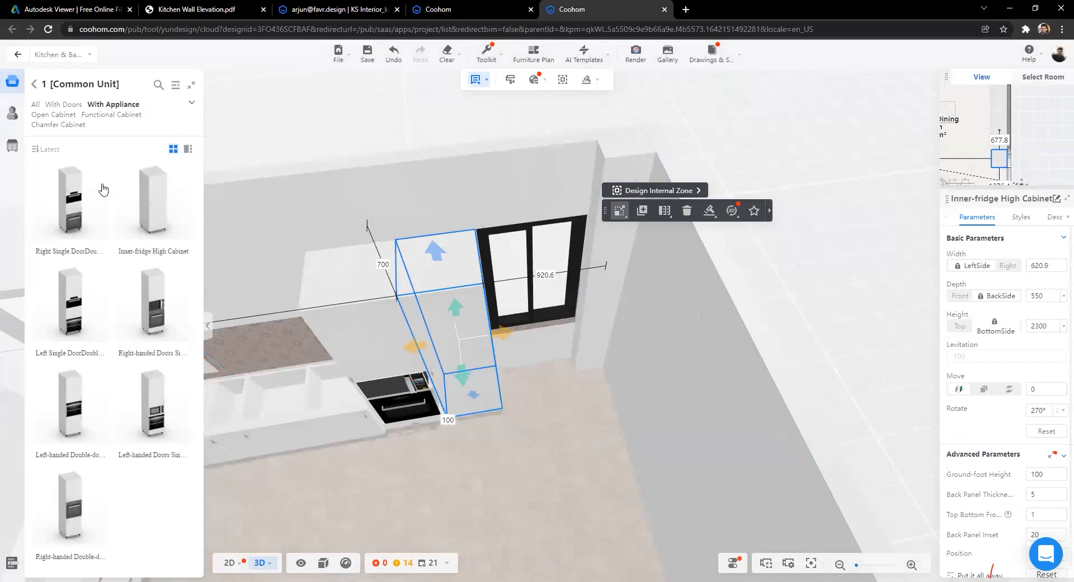
pyautogui.click(58, 151)
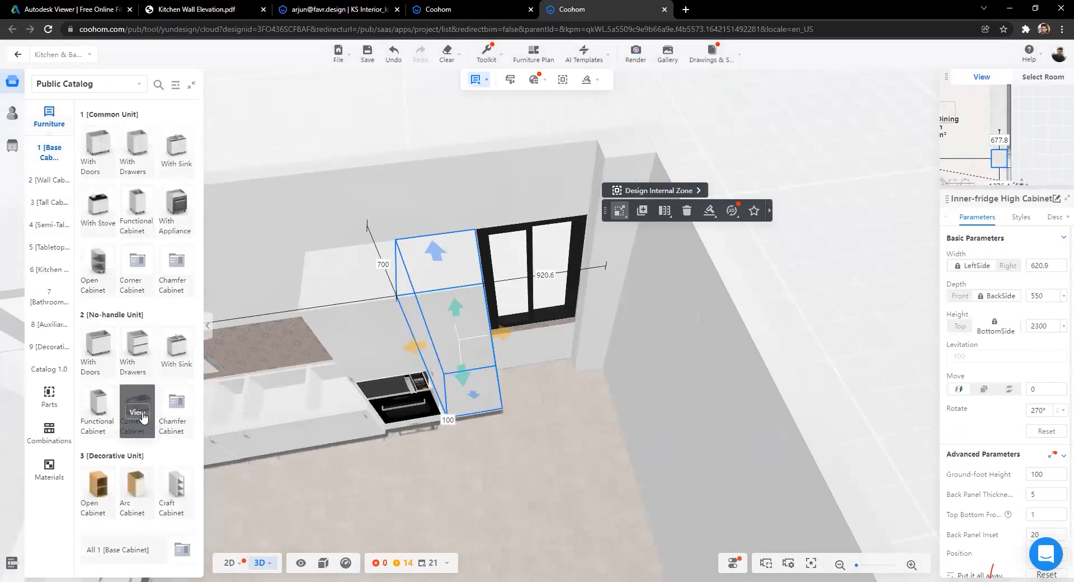
pyautogui.click(137, 412)
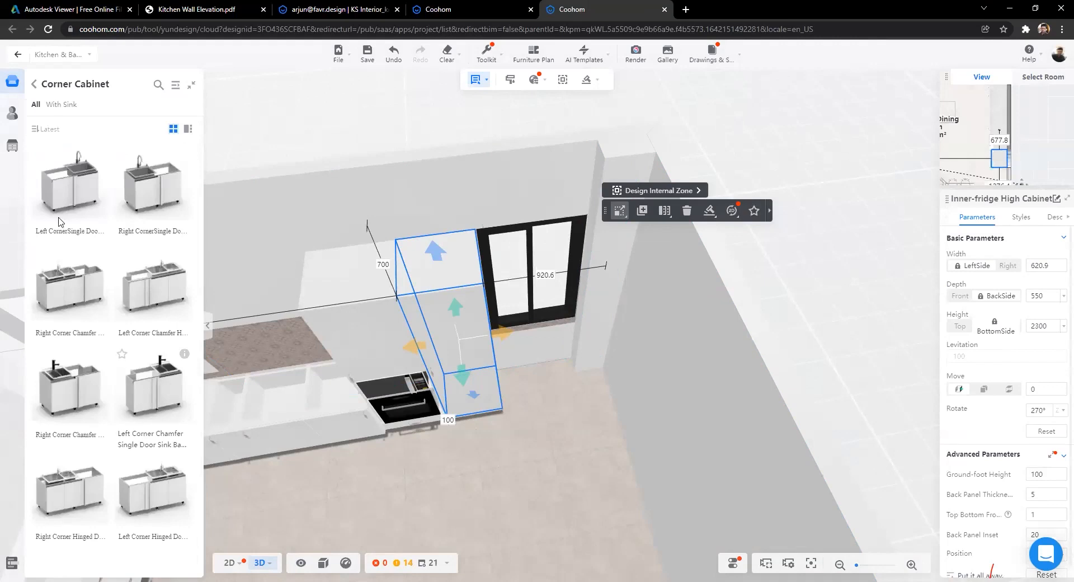
pyautogui.click(37, 89)
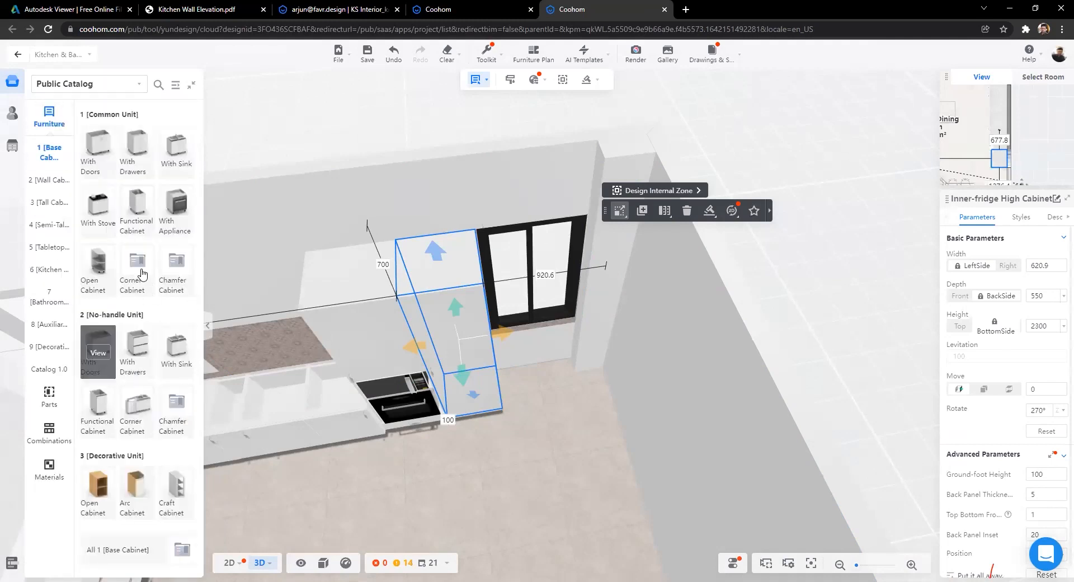
pyautogui.click(137, 263)
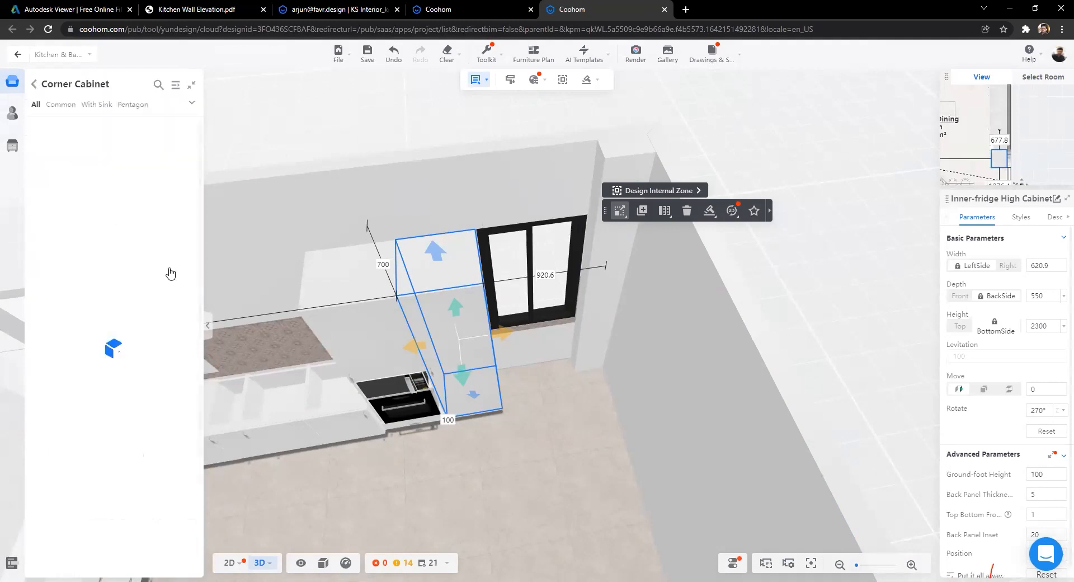
pyautogui.click(35, 84)
pyautogui.click(148, 193)
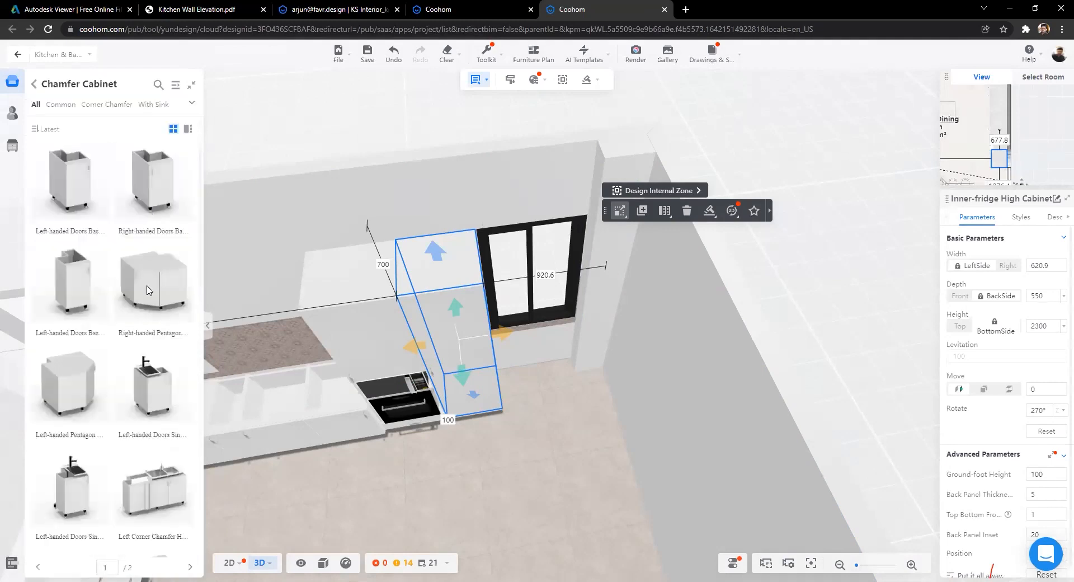
pyautogui.scroll(-5, 119, 364)
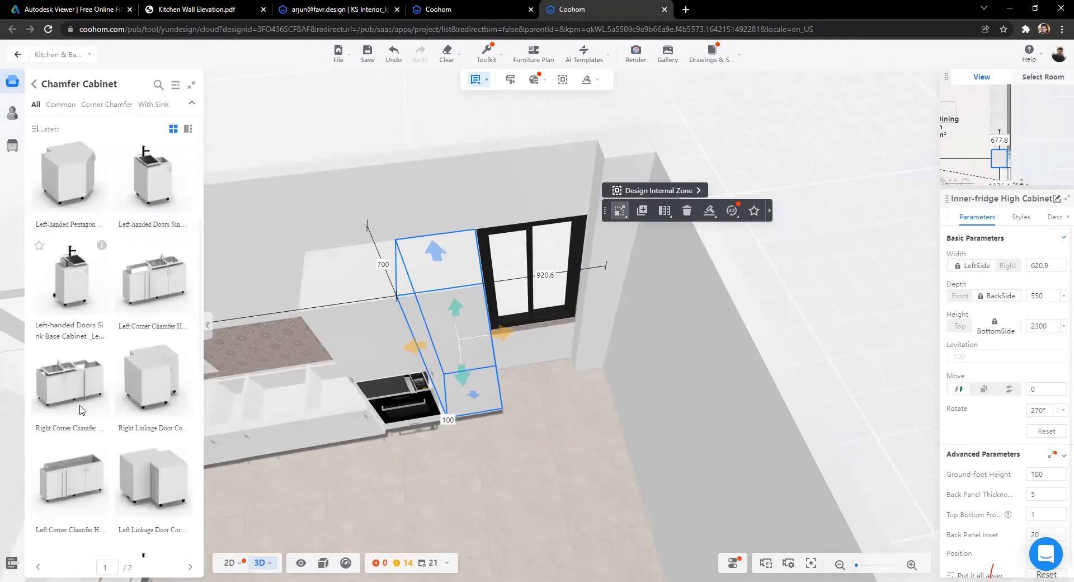
pyautogui.scroll(-6, 98, 423)
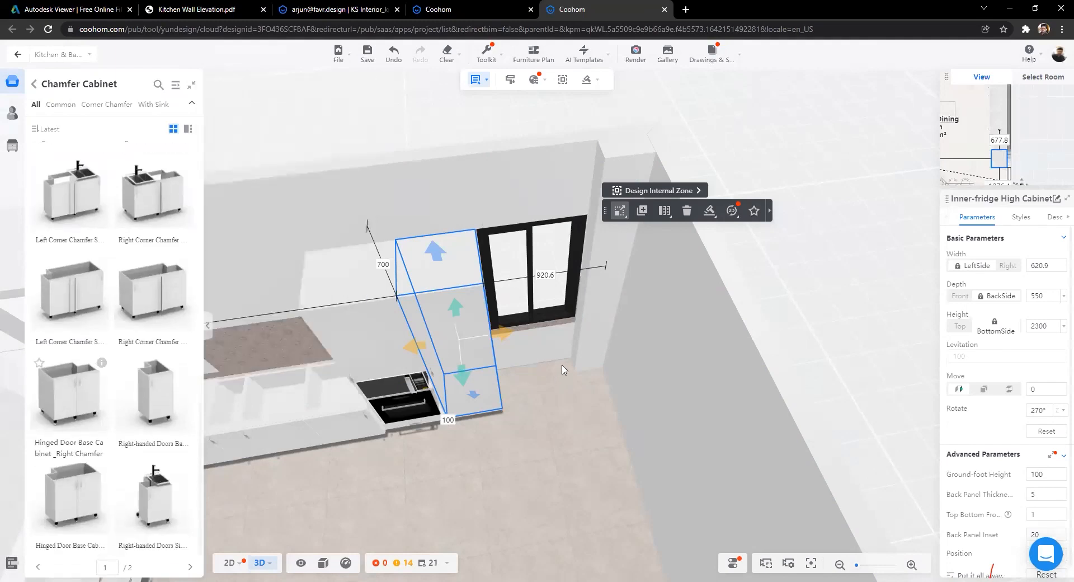
pyautogui.click(563, 367)
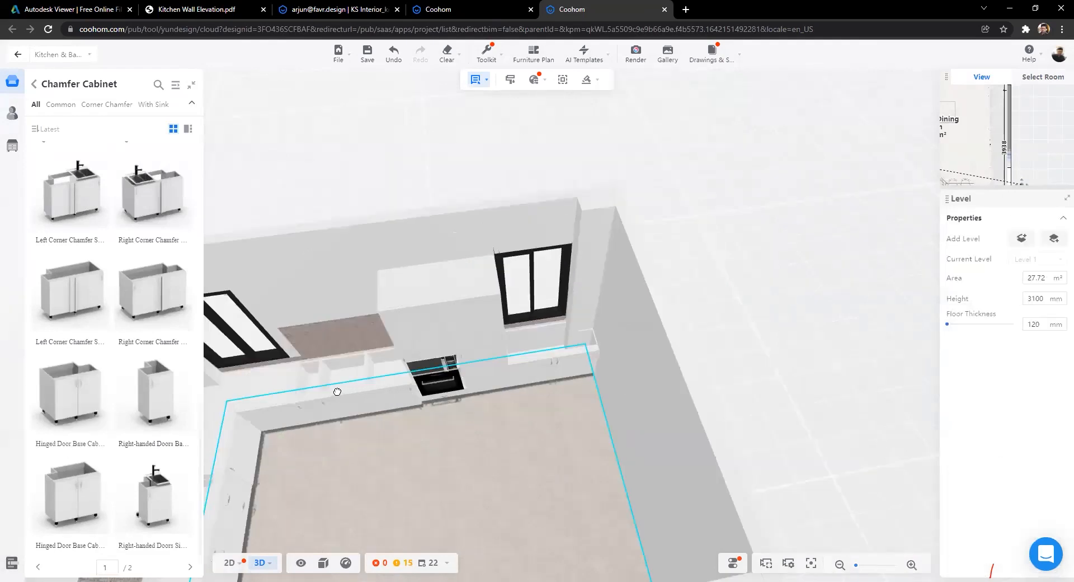
# Step: Place a right-handed single-door base cabinet in the gap in front of the pillar on the adjoining wall with the drawer cabinets
pyautogui.scroll(10, 303, 399)
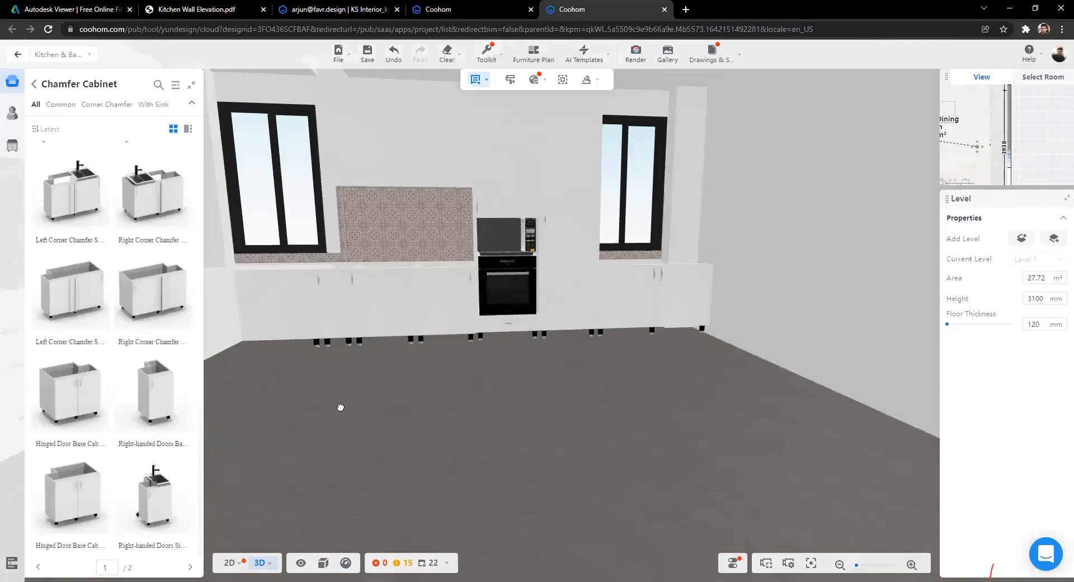
pyautogui.moveTo(337, 454); pyautogui.dragTo(368, 501)
pyautogui.moveTo(555, 334); pyautogui.dragTo(560, 398)
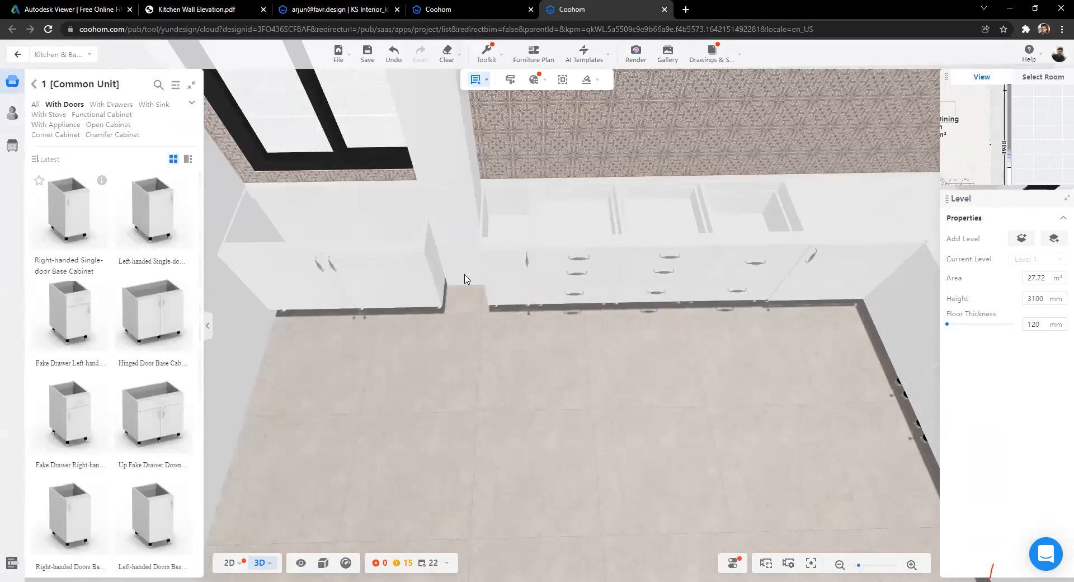
pyautogui.click(464, 278)
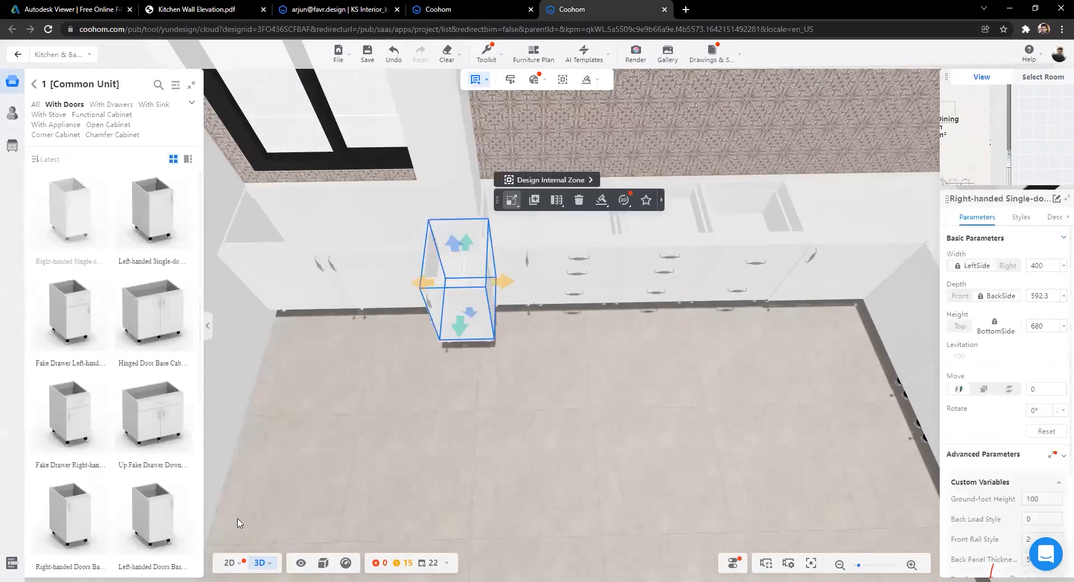
# Step: In the 2D floor plan, shrink the single-door cabinet to about 334 mm wide and 248 mm deep in front of the pillar
pyautogui.click(233, 561)
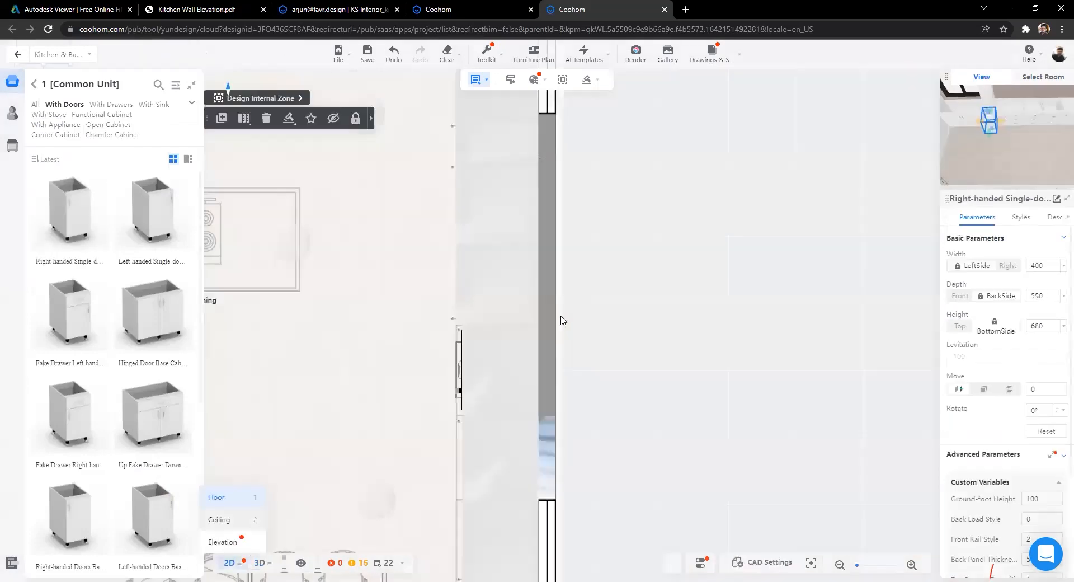
pyautogui.scroll(-5, 564, 319)
pyautogui.scroll(10, 451, 324)
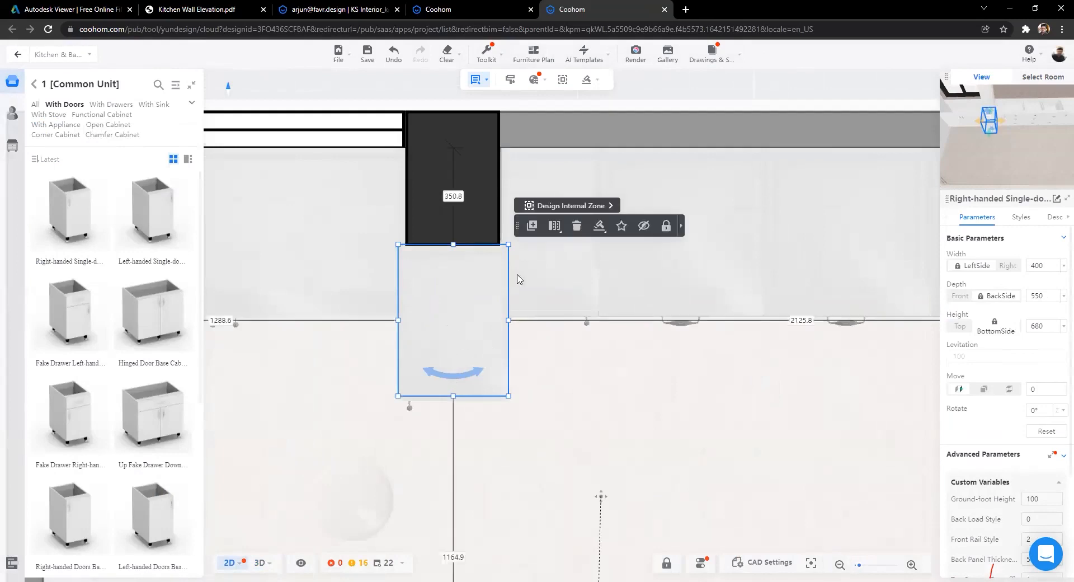
pyautogui.moveTo(509, 280); pyautogui.dragTo(421, 278)
pyautogui.scroll(-1, 397, 259)
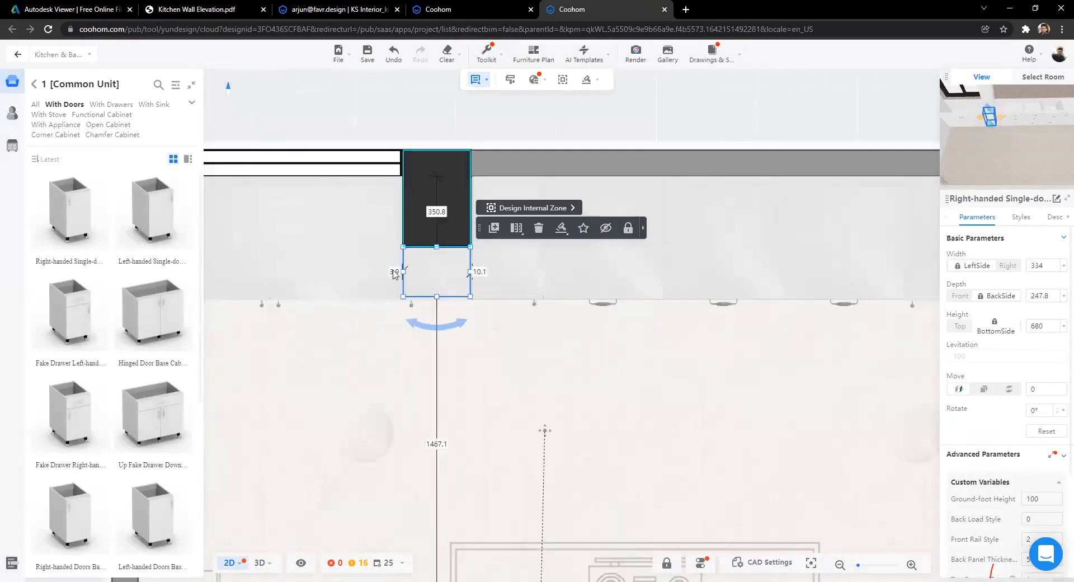
# Step: In 3D, widen the pillar-front cabinet to about 344 mm so it meets the neighbouring base cabinet
pyautogui.click(260, 562)
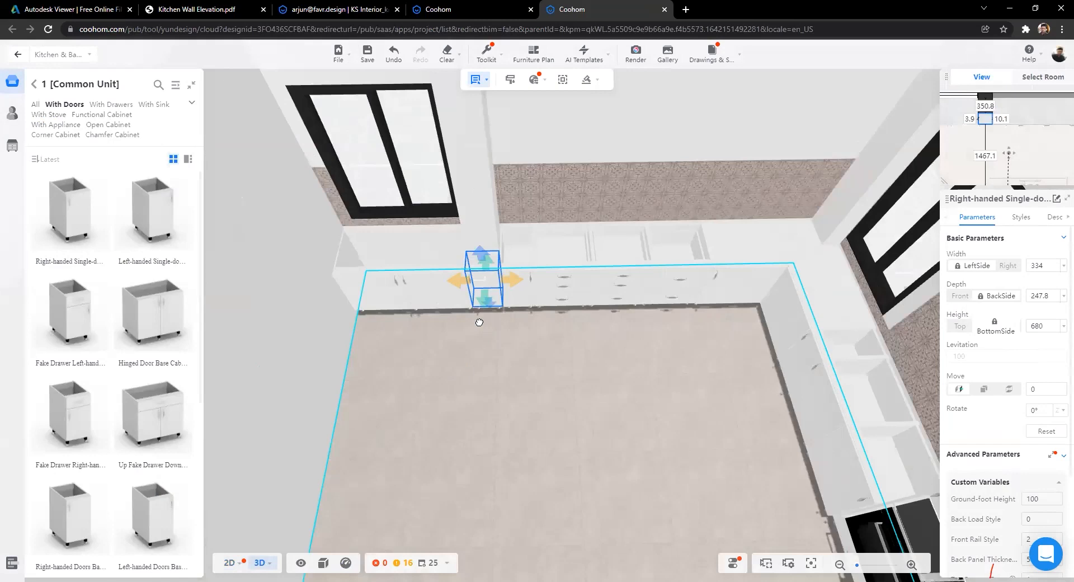
pyautogui.scroll(-3, 445, 325)
pyautogui.scroll(-2, 448, 371)
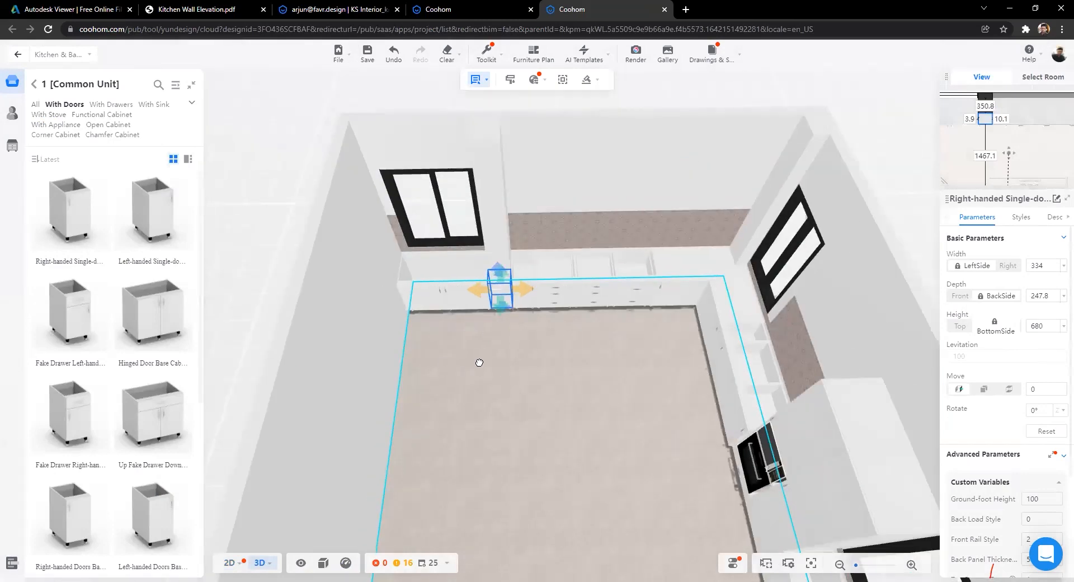
pyautogui.press('Escape')
pyautogui.scroll(3, 438, 275)
pyautogui.scroll(2, 462, 260)
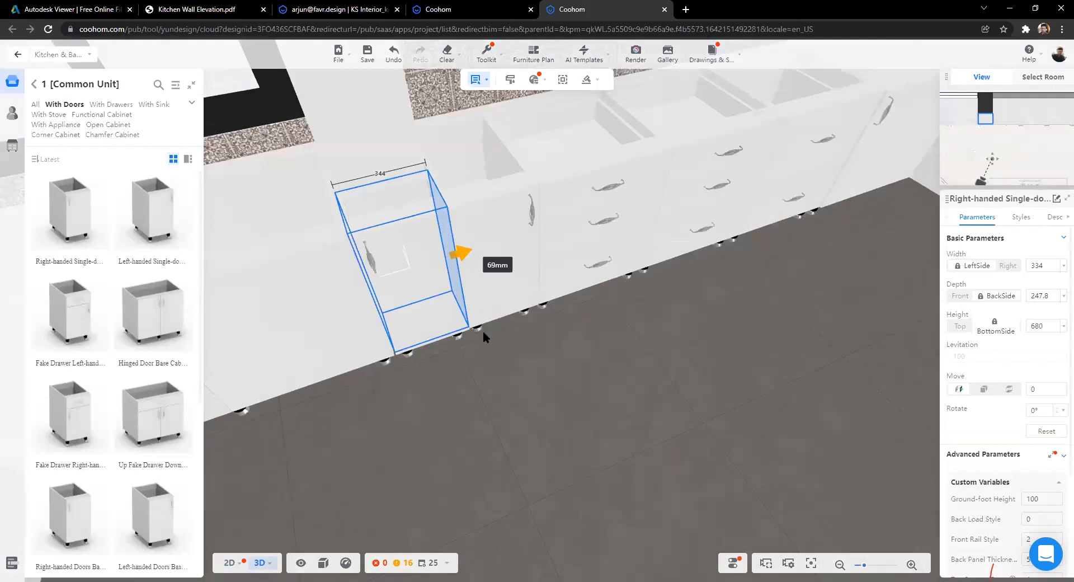
pyautogui.moveTo(519, 441); pyautogui.dragTo(537, 449)
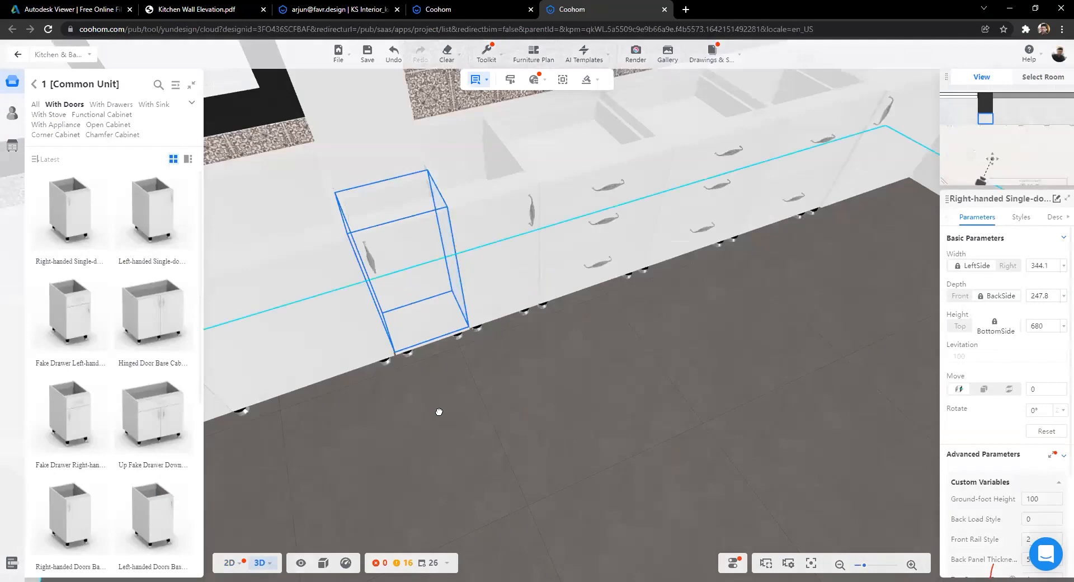
# Step: Place a double-door above-fridge wall cabinet beside the pillar, above the base cabinets with drawers
pyautogui.click(735, 422)
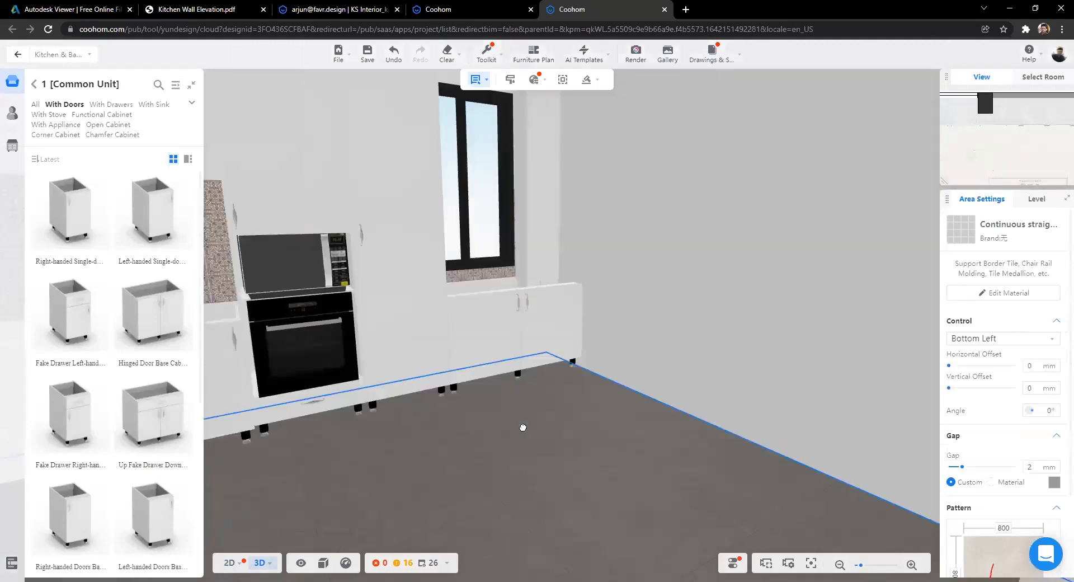
pyautogui.moveTo(468, 429); pyautogui.dragTo(578, 429)
pyautogui.moveTo(674, 430); pyautogui.dragTo(727, 438)
pyautogui.moveTo(549, 441); pyautogui.dragTo(517, 438)
pyautogui.press('a')
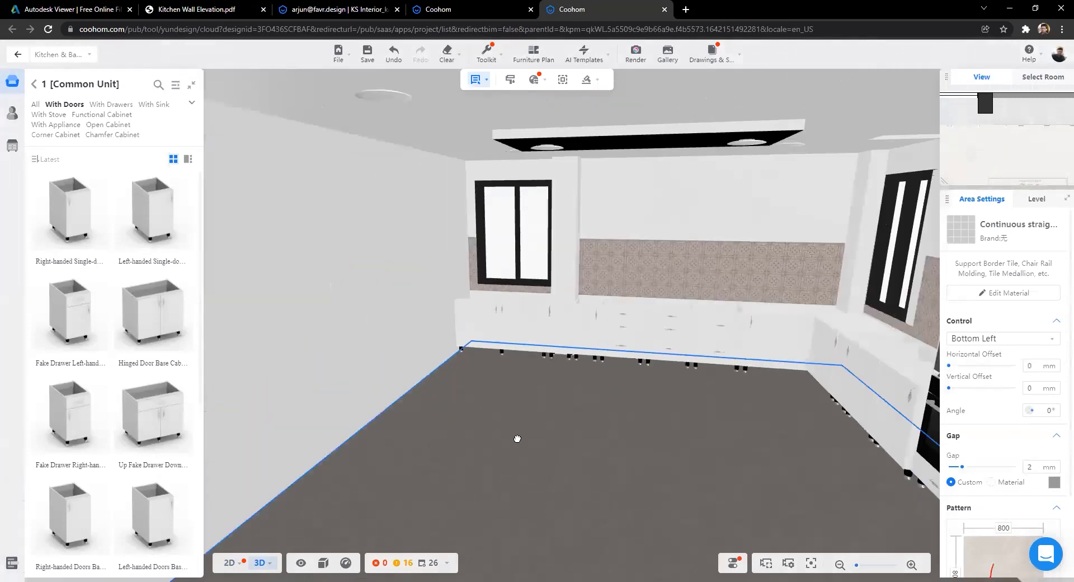
pyautogui.press('a')
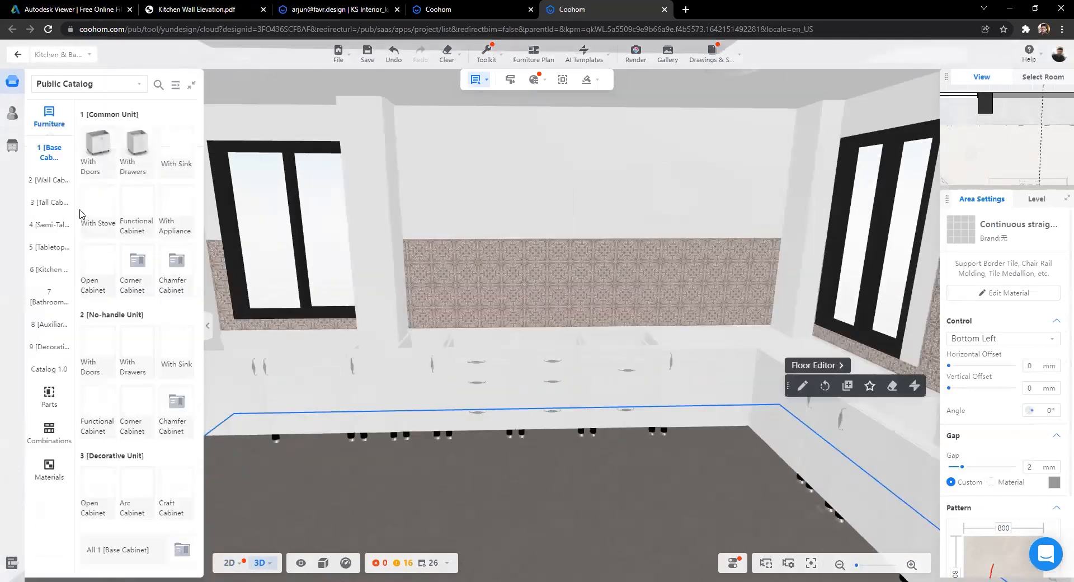
pyautogui.click(47, 180)
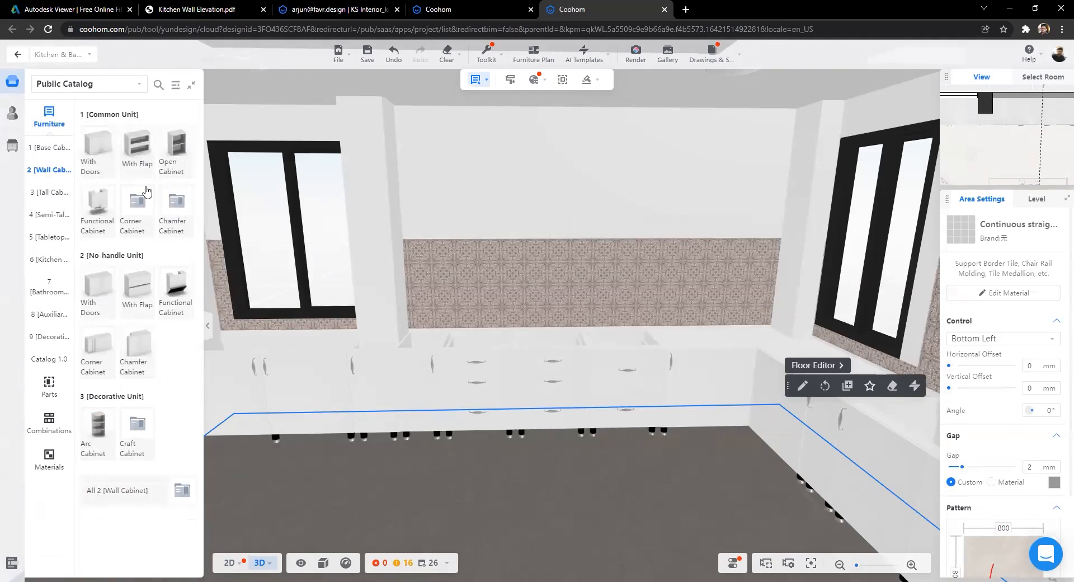
pyautogui.click(177, 157)
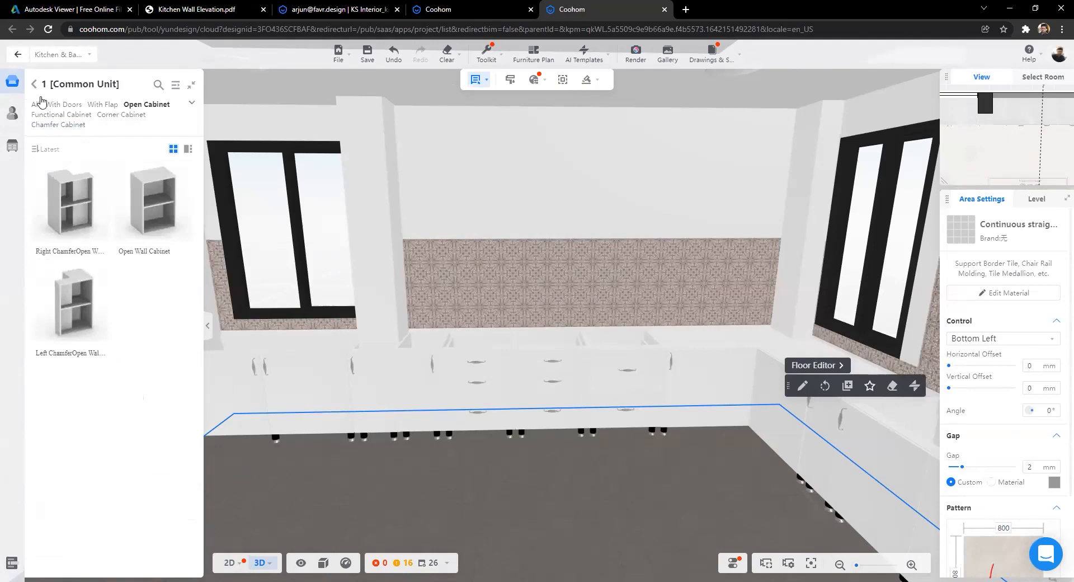
pyautogui.click(34, 84)
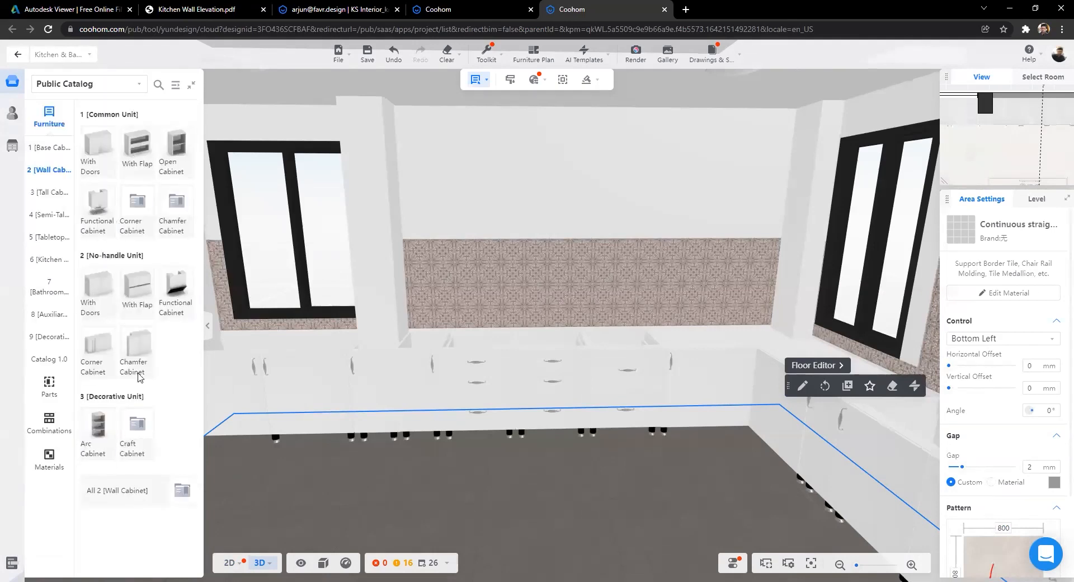
pyautogui.click(97, 144)
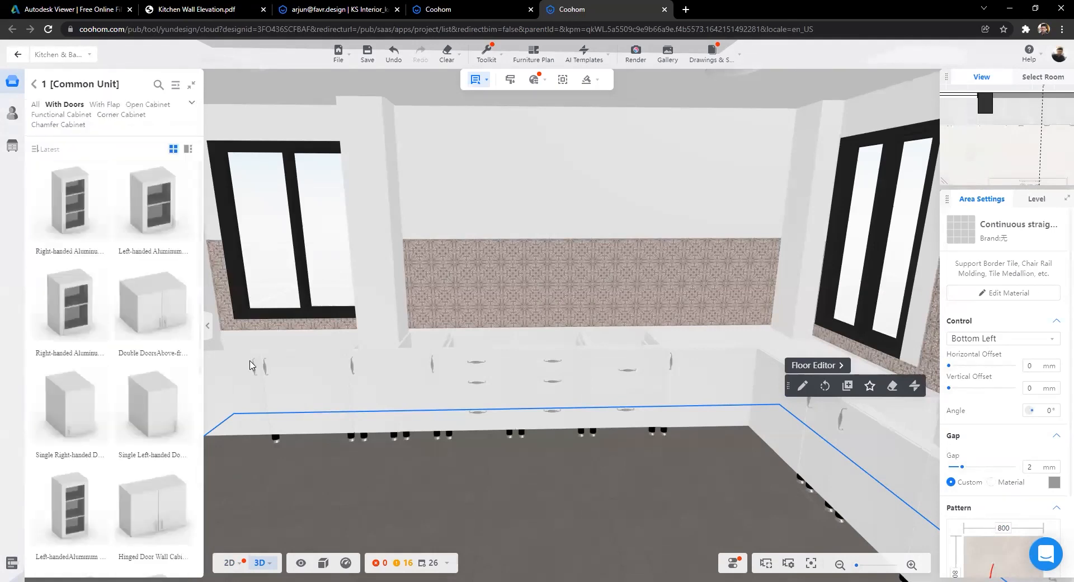
pyautogui.click(151, 305)
pyautogui.click(445, 231)
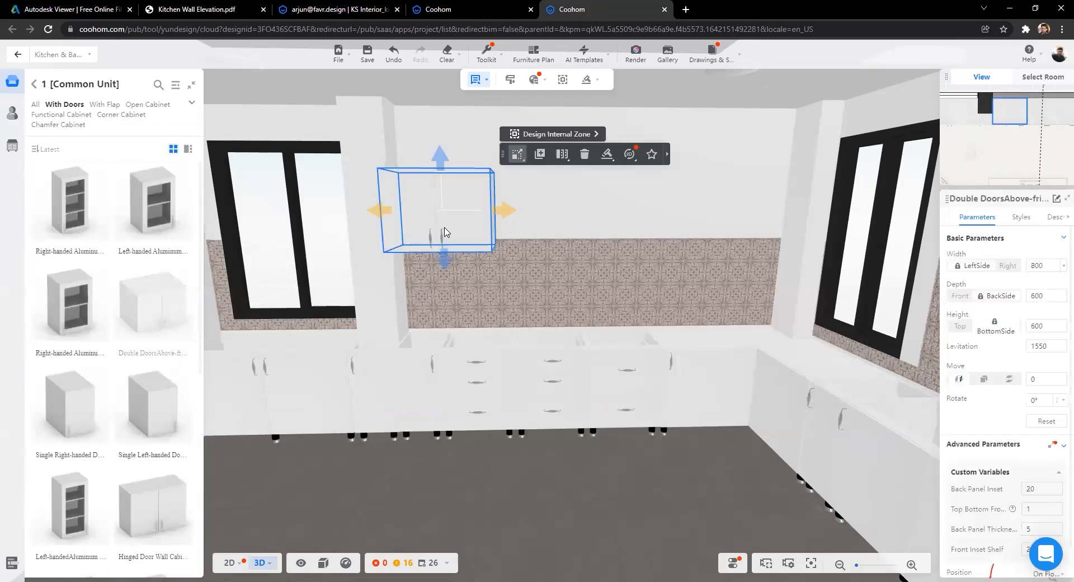
# Step: Check the wall unit's extent and heights in the East Wall Elevation, and its position in the Autodesk Viewer floor plan
pyautogui.scroll(-5, 550, 384)
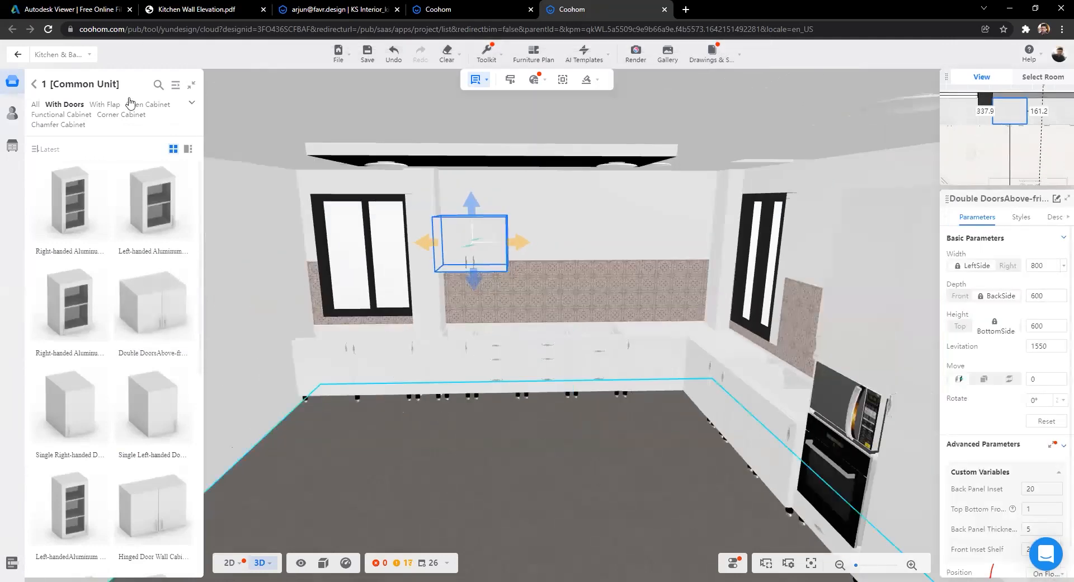
pyautogui.moveTo(290, 331); pyautogui.dragTo(482, 391)
pyautogui.hotkey('ctrl', 'Tab')
pyautogui.hotkey('ctrl', 'Tab')
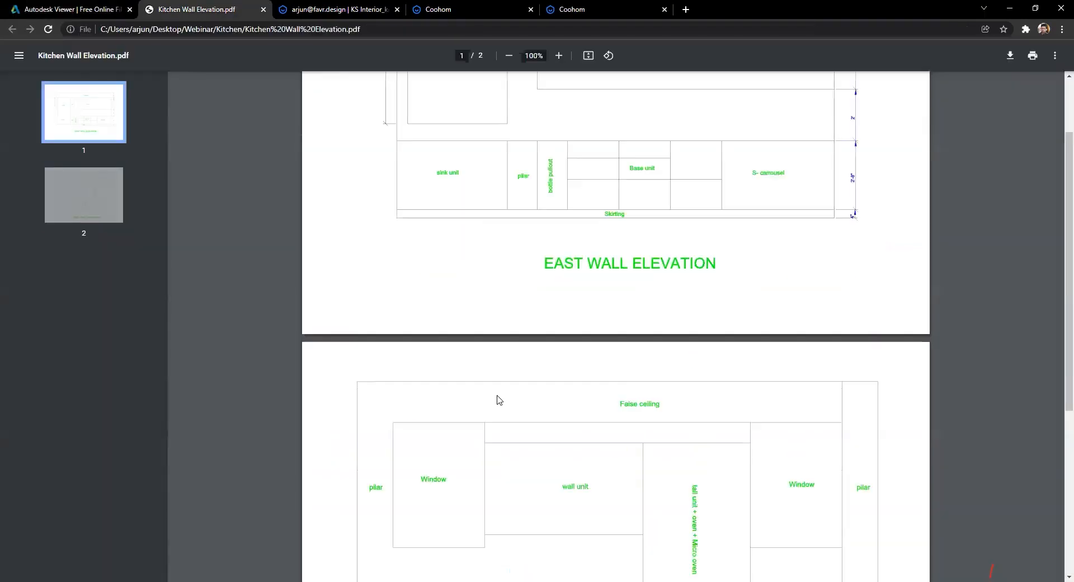
pyautogui.scroll(3, 653, 176)
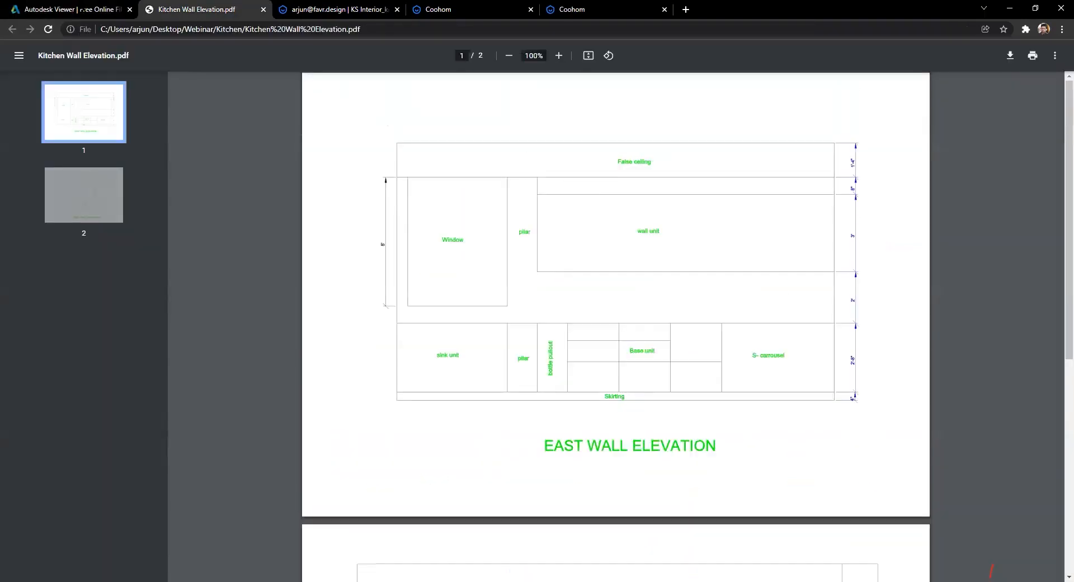
pyautogui.hotkey('ctrl', 'shift', 'Tab')
pyautogui.scroll(2, 446, 453)
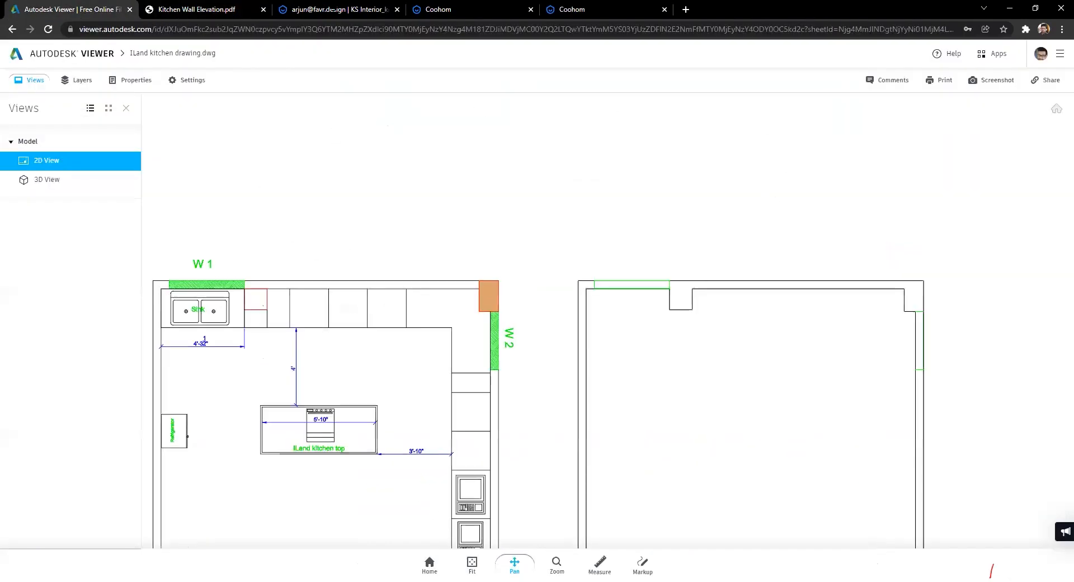
pyautogui.hotkey('ctrl', 'Tab')
pyautogui.hotkey('ctrl', 'Tab')
pyautogui.hotkey('ctrl', 'Tab')
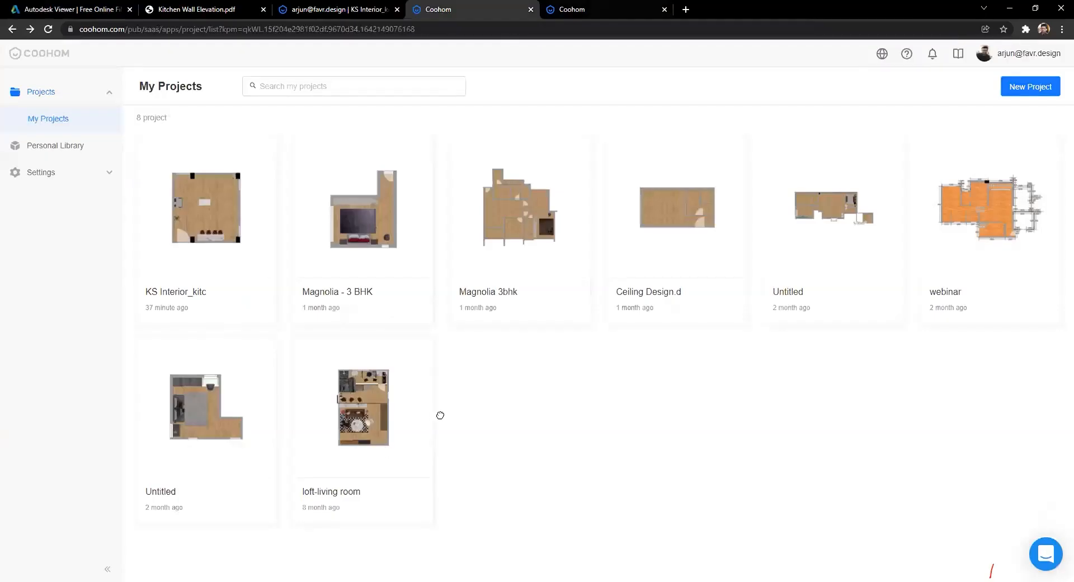
pyautogui.hotkey('ctrl', 'Tab')
# Step: Back in Coohom, set the above-fridge wall cabinet's height to 850 mm
pyautogui.moveTo(1040, 365); pyautogui.dragTo(981, 344)
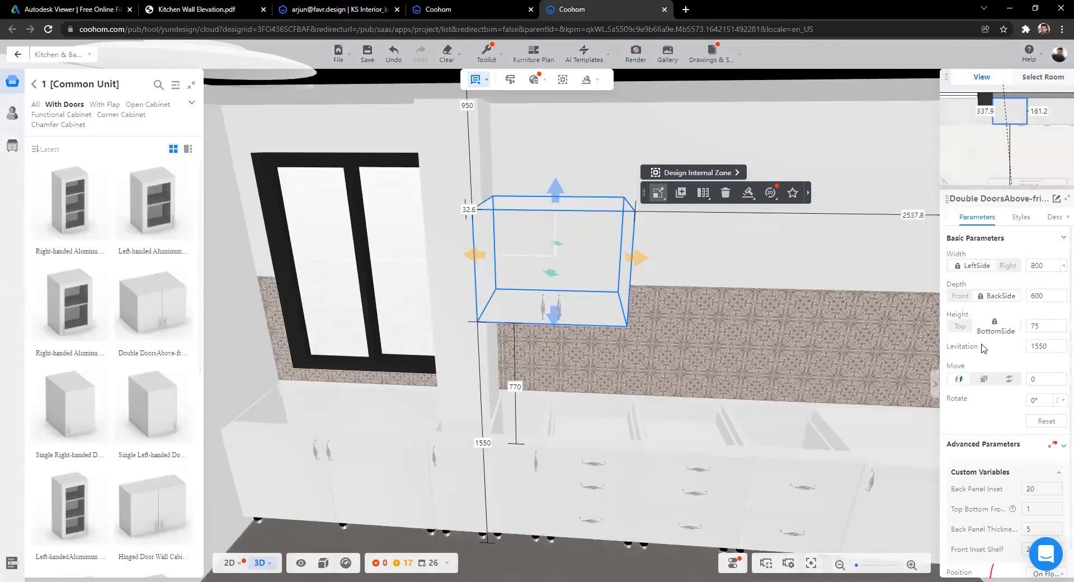
pyautogui.press('Return')
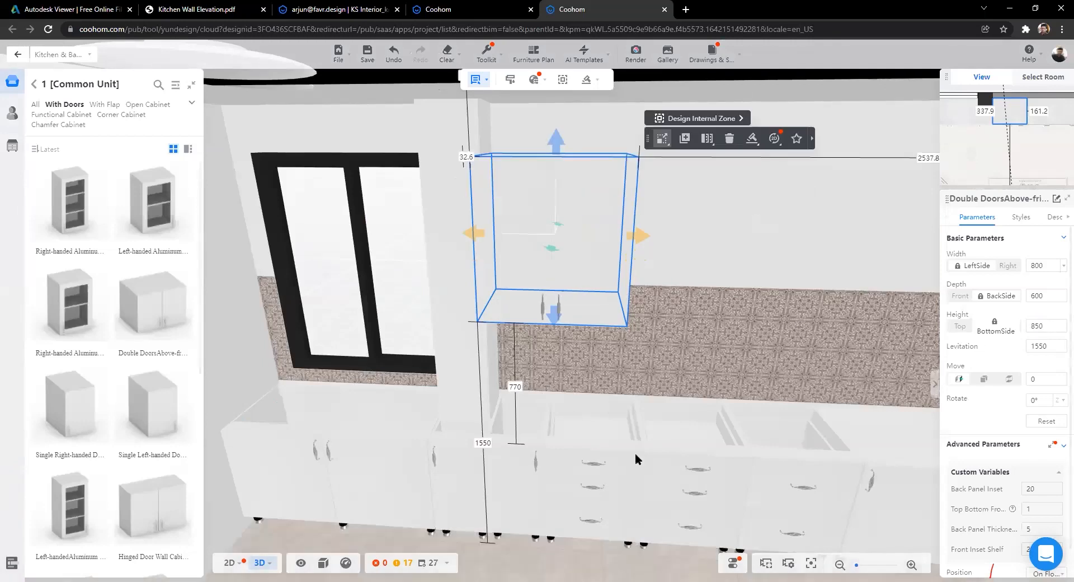
pyautogui.scroll(-5, 667, 459)
pyautogui.scroll(5, 631, 349)
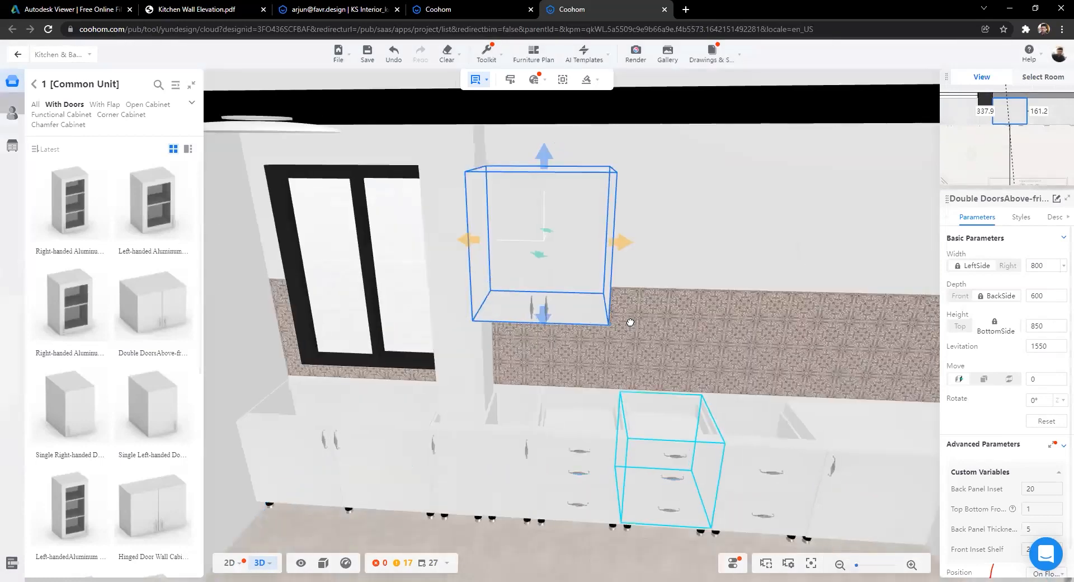
# Step: Replace the above-fridge cabinet beside the pillar with an 800 mm wide, 330 mm deep Hinged Door Wall Cabinet
pyautogui.click(672, 259)
pyautogui.moveTo(671, 259); pyautogui.dragTo(397, 302)
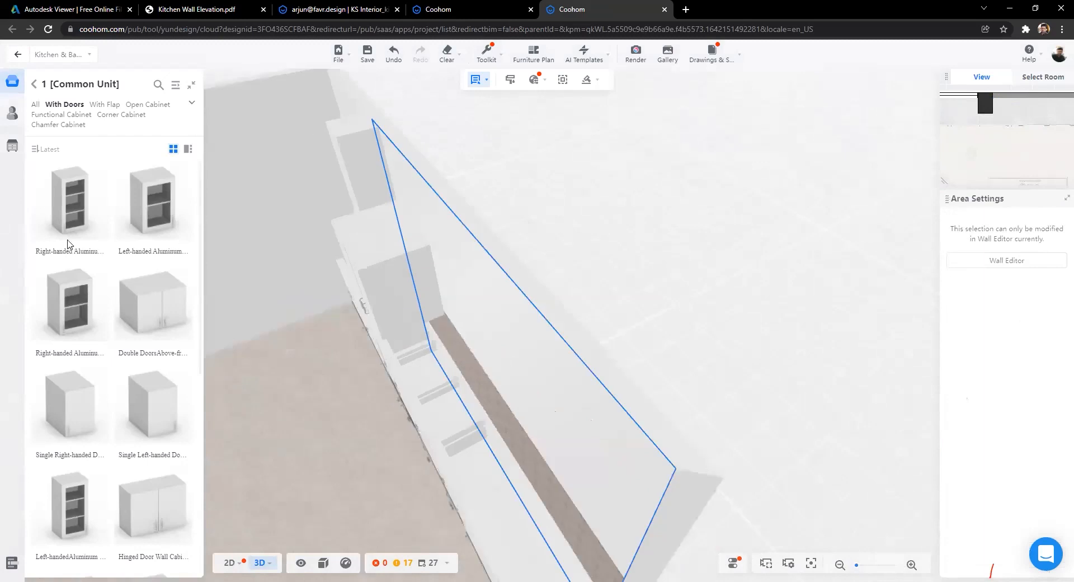
pyautogui.scroll(-6, 149, 312)
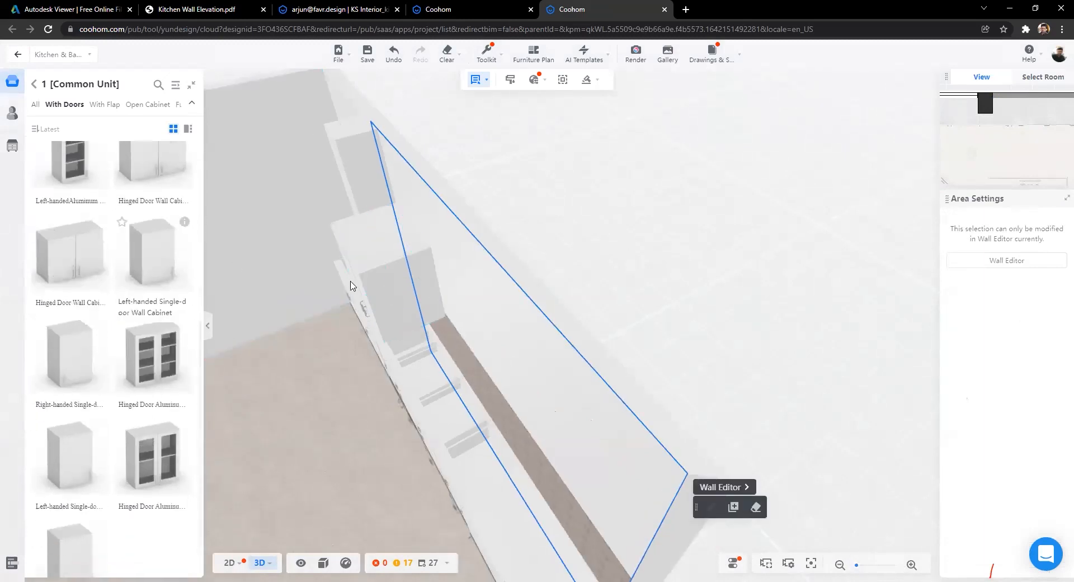
pyautogui.click(403, 269)
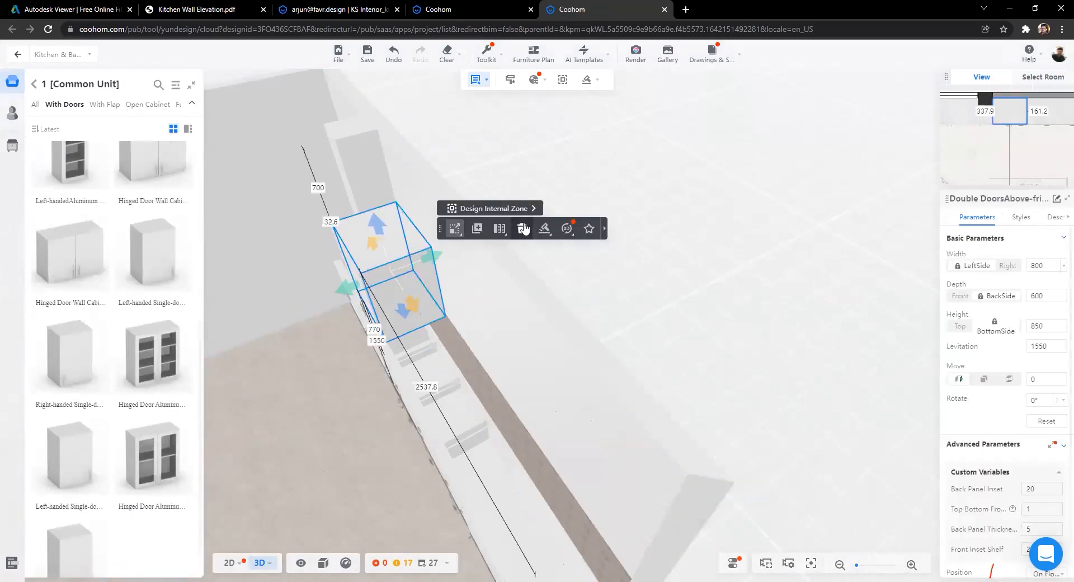
pyautogui.click(422, 298)
pyautogui.moveTo(462, 291); pyautogui.dragTo(457, 253)
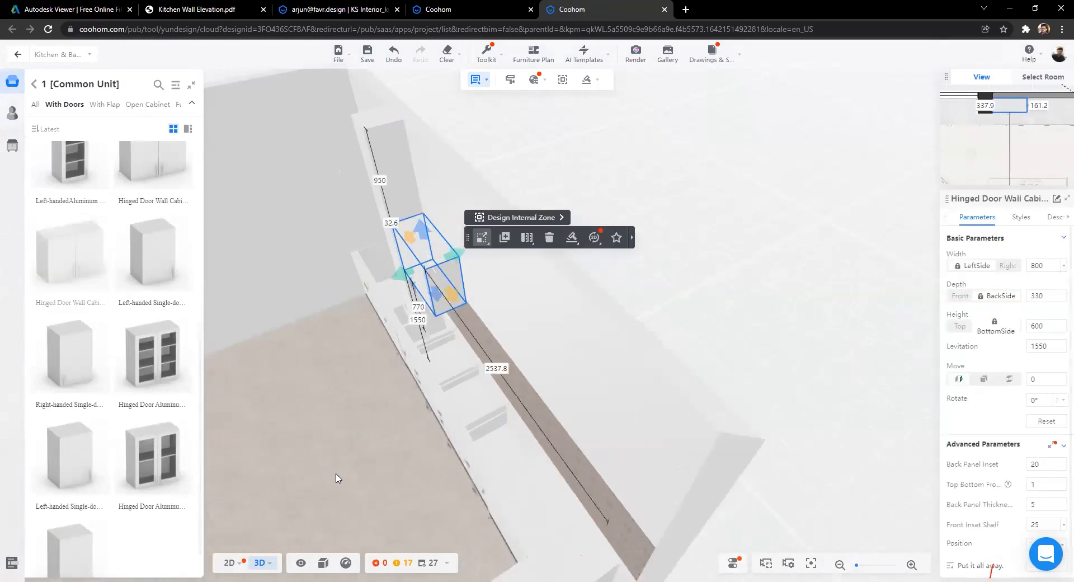
# Step: Set the hinged door wall cabinet's height to 850 mm
pyautogui.moveTo(428, 430); pyautogui.dragTo(458, 469)
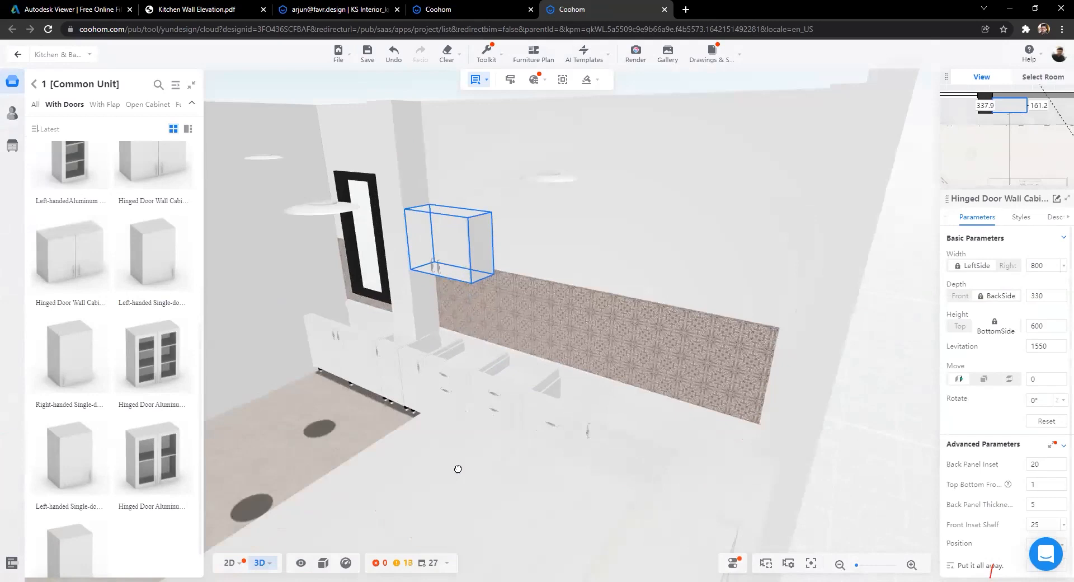
pyautogui.moveTo(285, 453); pyautogui.dragTo(523, 441)
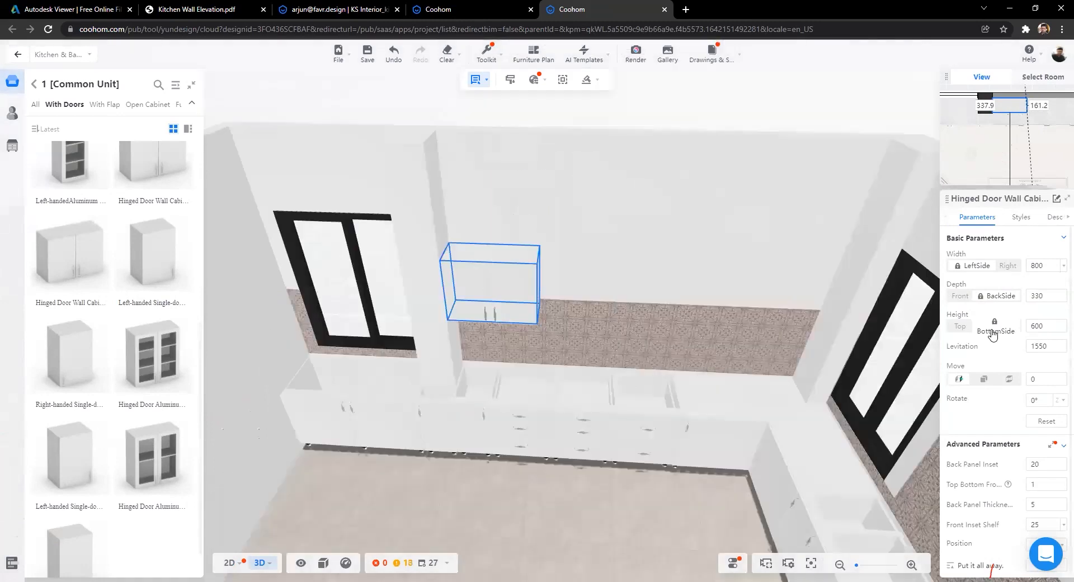
pyautogui.write('8')
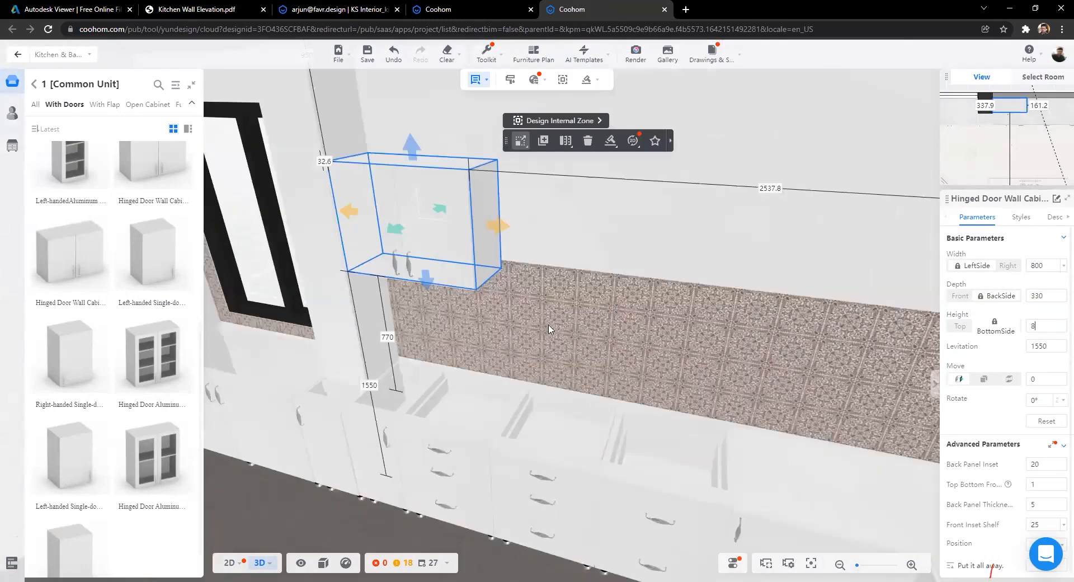
pyautogui.write('50')
pyautogui.press('Return')
# Step: Add two copies of the 850 mm high hinged door wall cabinet side by side, continuing the row along the wall
pyautogui.scroll(-5, 580, 173)
pyautogui.moveTo(669, 263); pyautogui.dragTo(183, 266)
pyautogui.hotkey('shift', 'Right')
pyautogui.moveTo(591, 196); pyautogui.dragTo(586, 342)
pyautogui.hotkey('shift', 'Right')
pyautogui.moveTo(485, 502); pyautogui.dragTo(95, 267)
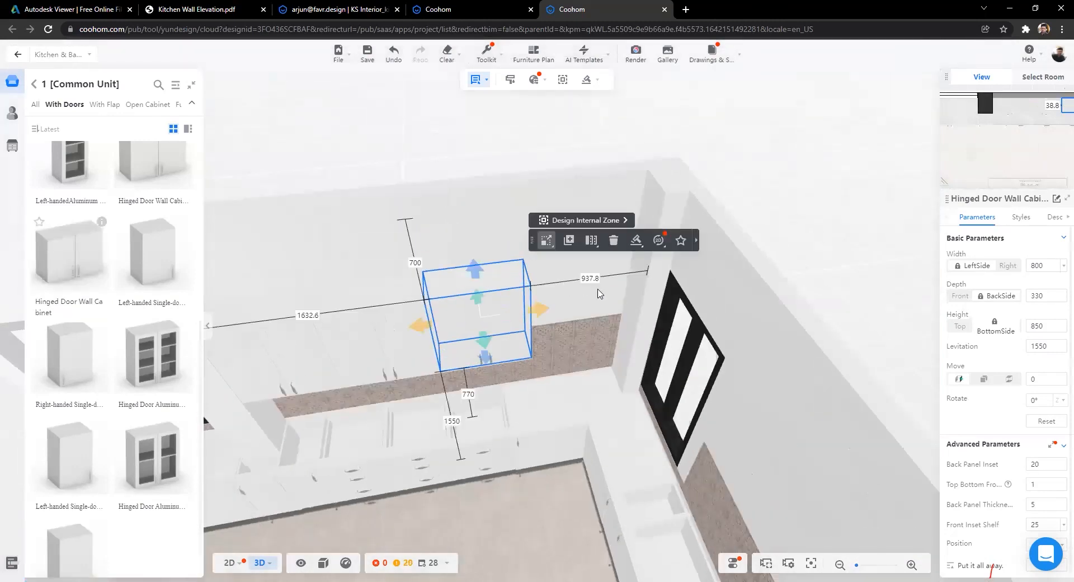
# Step: Add a fourth hinged door wall cabinet to extend the row towards the corner pillar
pyautogui.click(407, 134)
pyautogui.click(519, 418)
pyautogui.scroll(-5, 519, 418)
pyautogui.moveTo(502, 460); pyautogui.dragTo(421, 160)
pyautogui.scroll(3, 561, 438)
pyautogui.moveTo(306, 58); pyautogui.dragTo(232, 30)
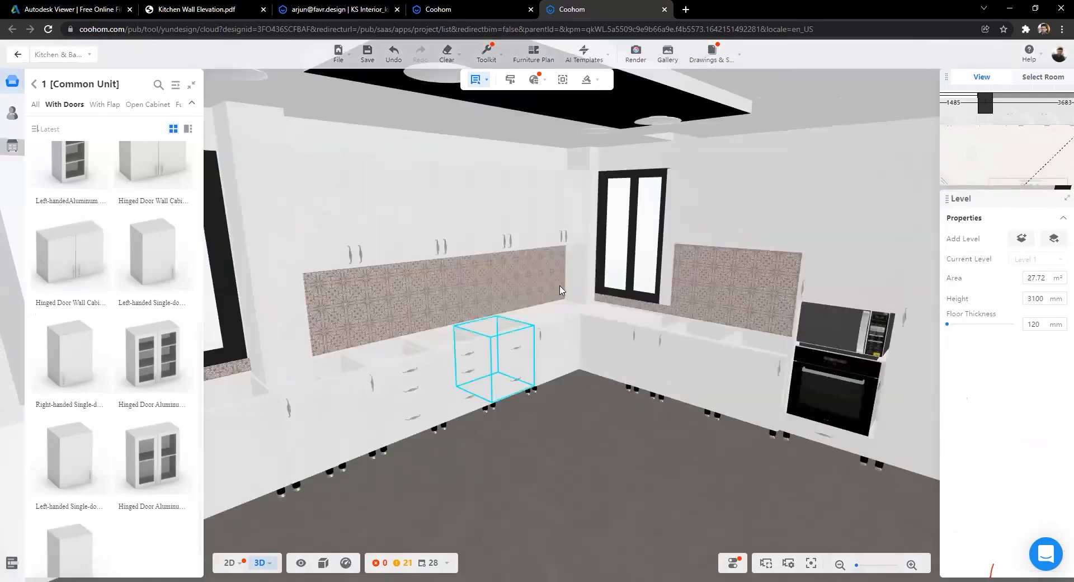
# Step: Review the wall unit layout in the East and South Wall Elevations of the Kitchen Wall Elevation PDF
pyautogui.hotkey('ctrl', 'shift', 'Tab')
pyautogui.hotkey('ctrl', 'shift', 'Tab')
pyautogui.hotkey('ctrl', 'shift', 'Tab')
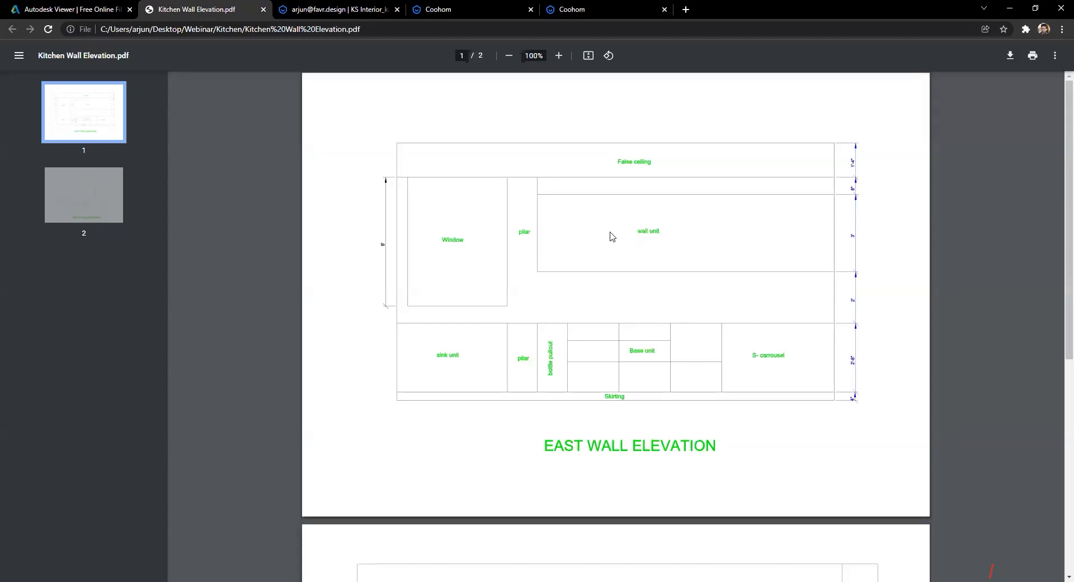
pyautogui.scroll(-2, 479, 241)
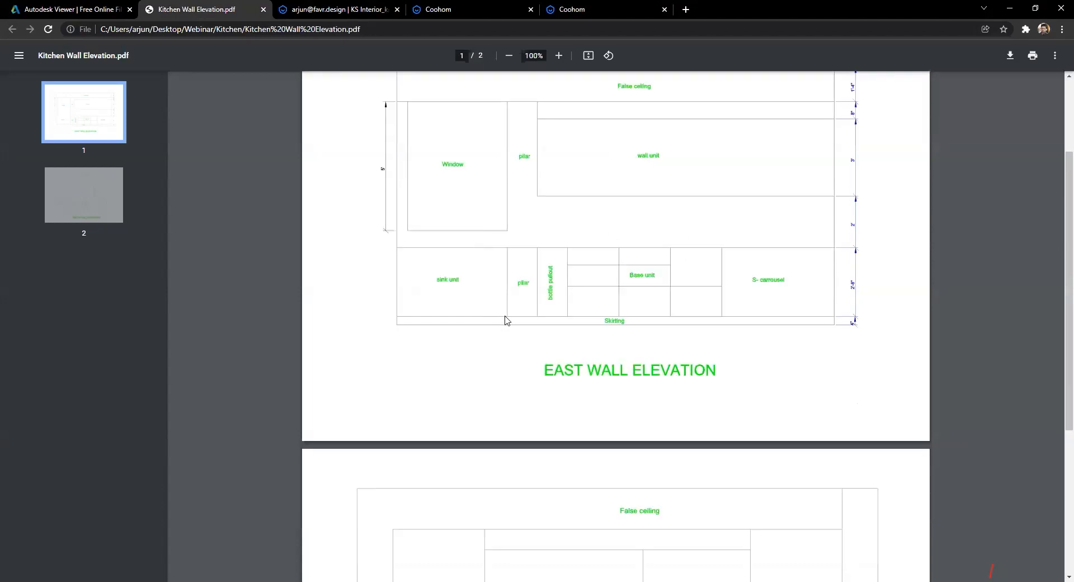
pyautogui.scroll(-5, 545, 367)
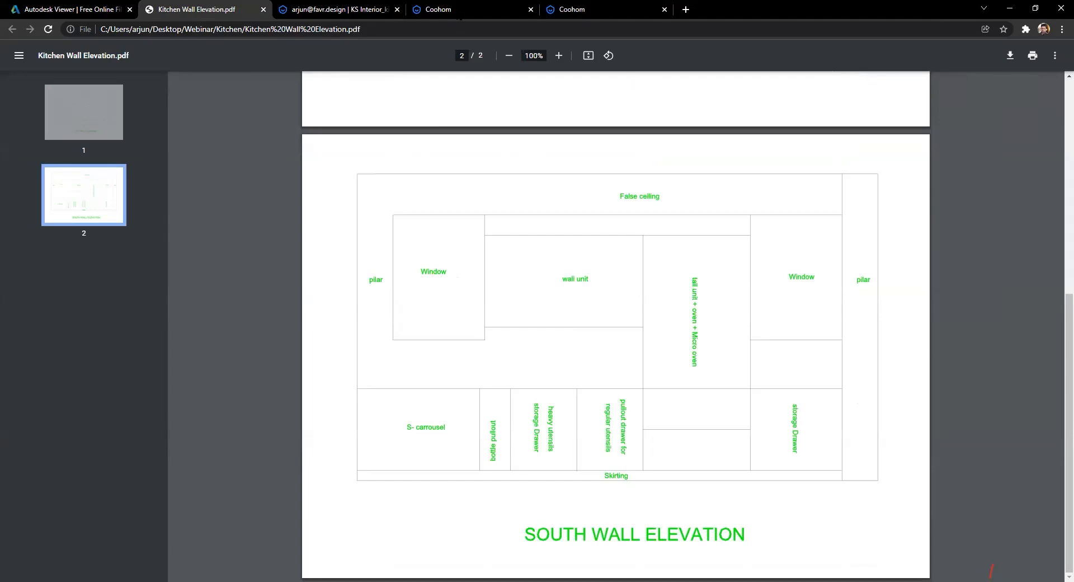
pyautogui.hotkey('ctrl', 'Tab')
pyautogui.hotkey('ctrl', 'Tab')
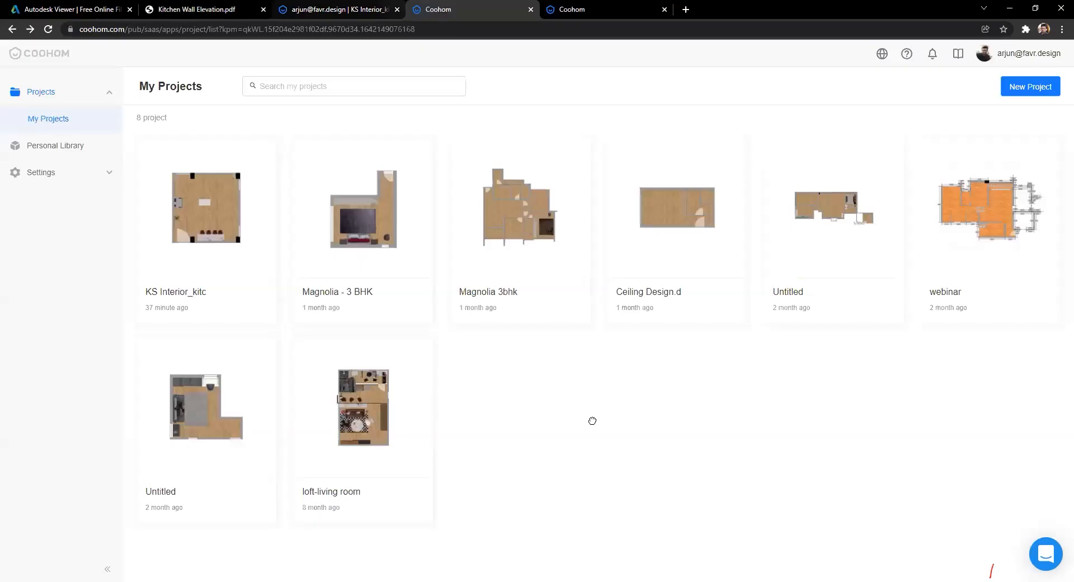
pyautogui.hotkey('ctrl', 'Tab')
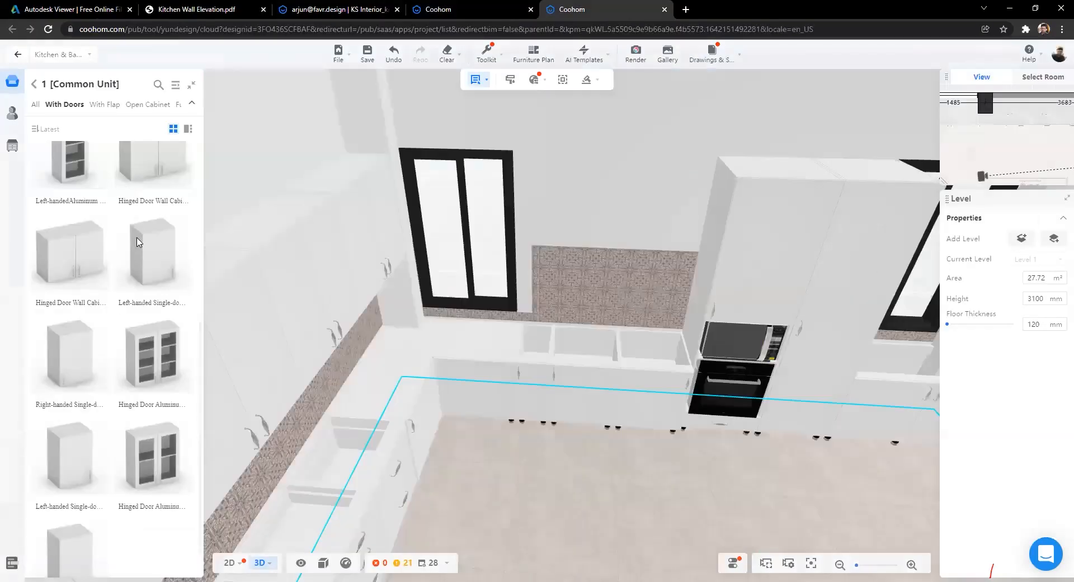
# Step: In Coohom, copy a hinged door wall cabinet from the row onto the adjoining wall, between the window and the tall oven unit
pyautogui.scroll(1, 140, 235)
pyautogui.press('Up')
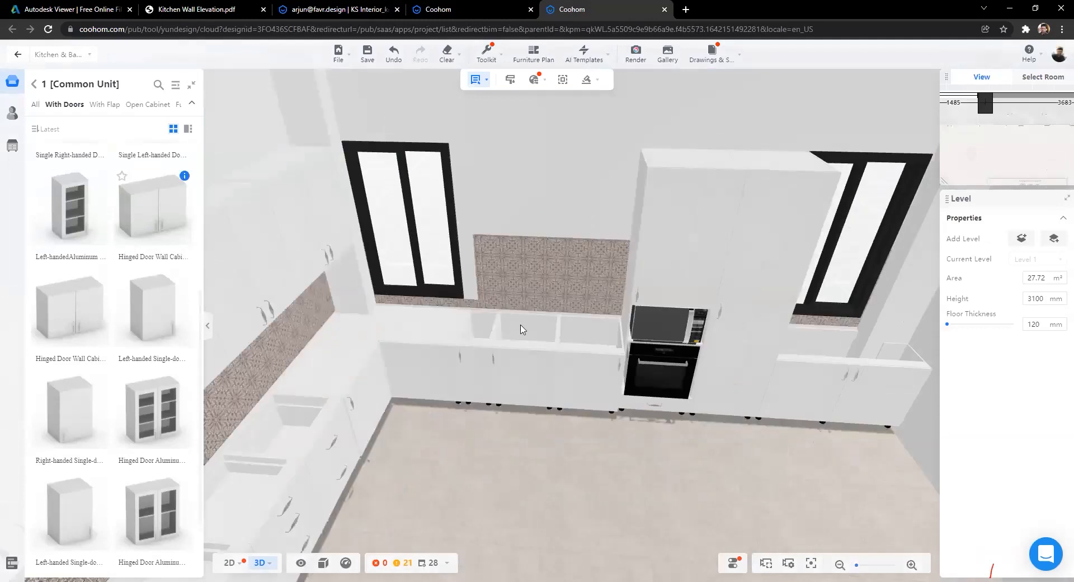
pyautogui.moveTo(490, 463); pyautogui.dragTo(445, 402)
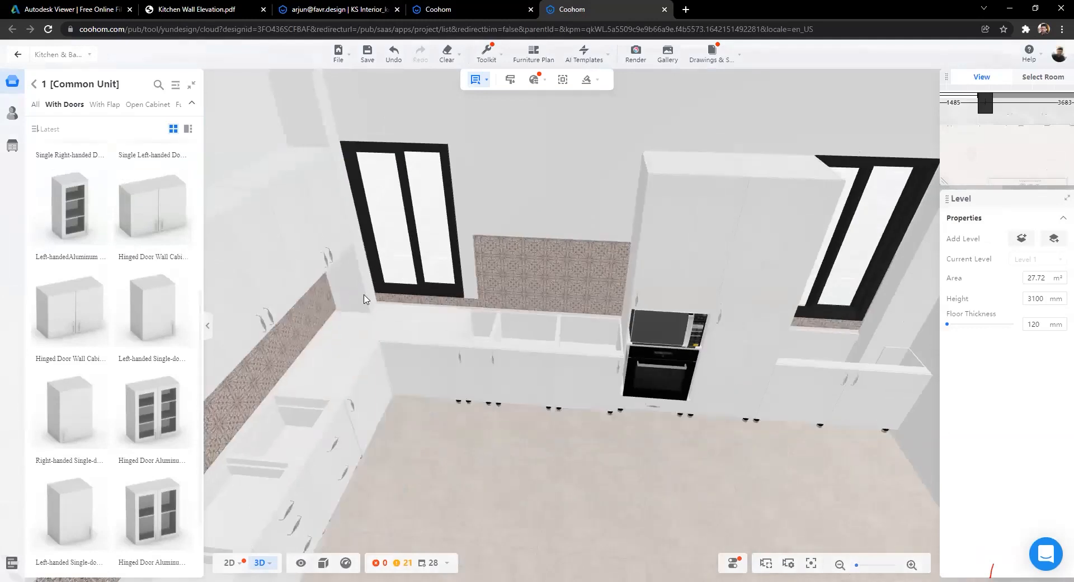
pyautogui.click(364, 298)
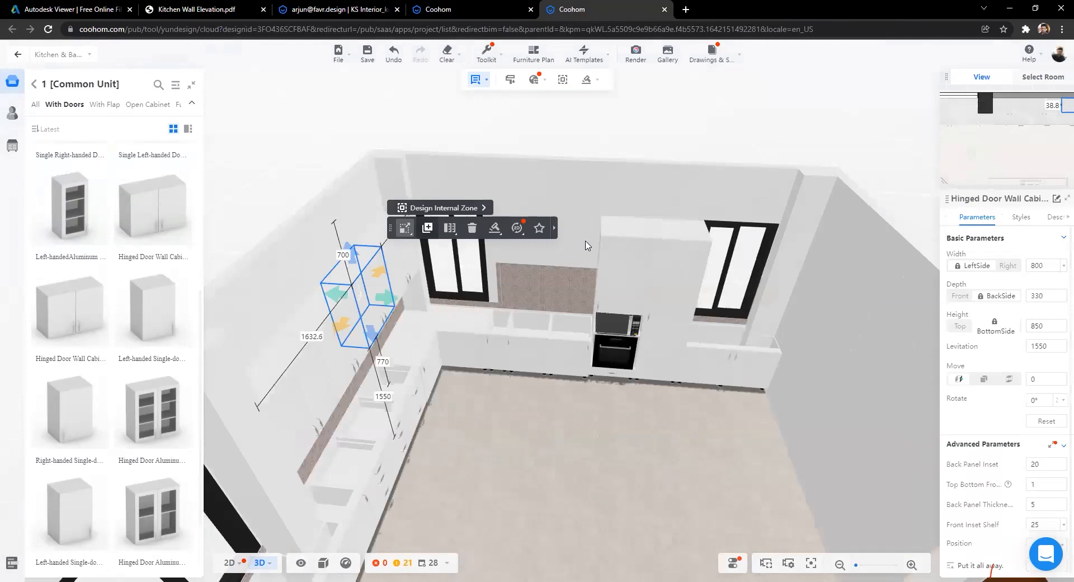
pyautogui.press('Delete')
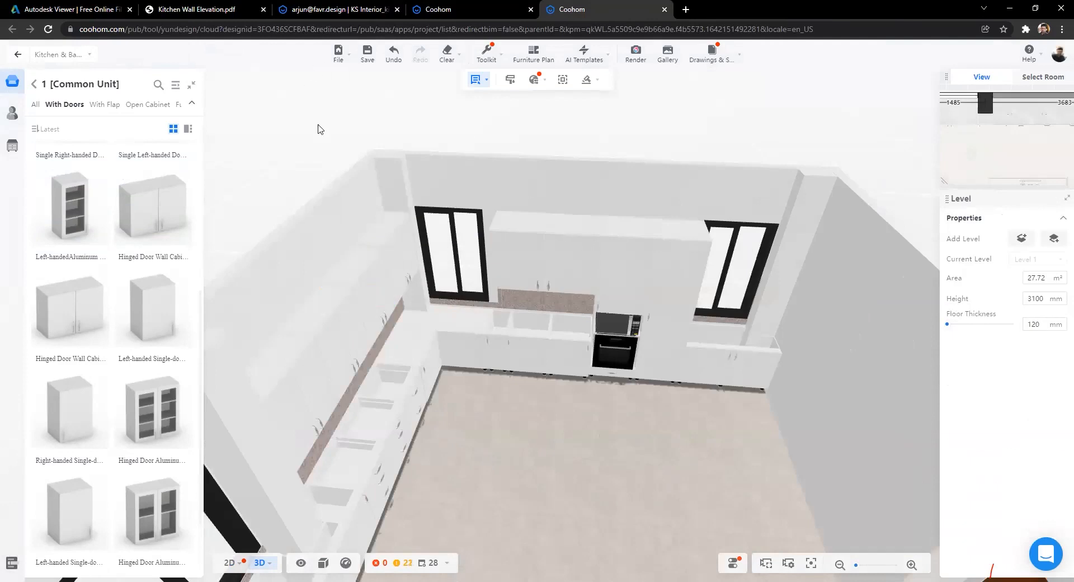
pyautogui.scroll(3, 574, 503)
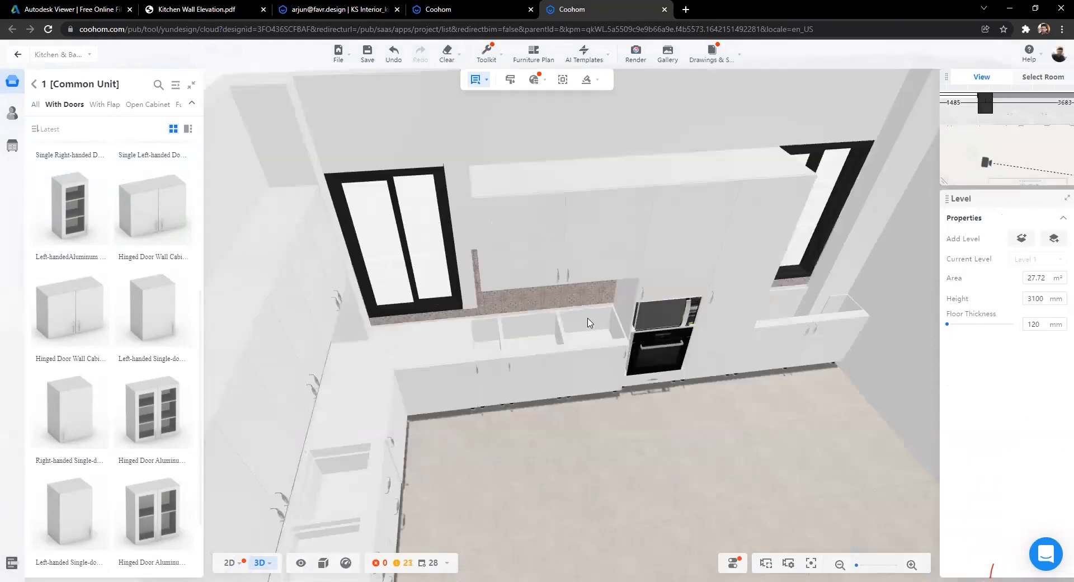
# Step: Set the depth of the hinged door wall cabinet between the window and the tall oven unit to 350 mm
pyautogui.moveTo(588, 323); pyautogui.dragTo(578, 278)
pyautogui.click(561, 273)
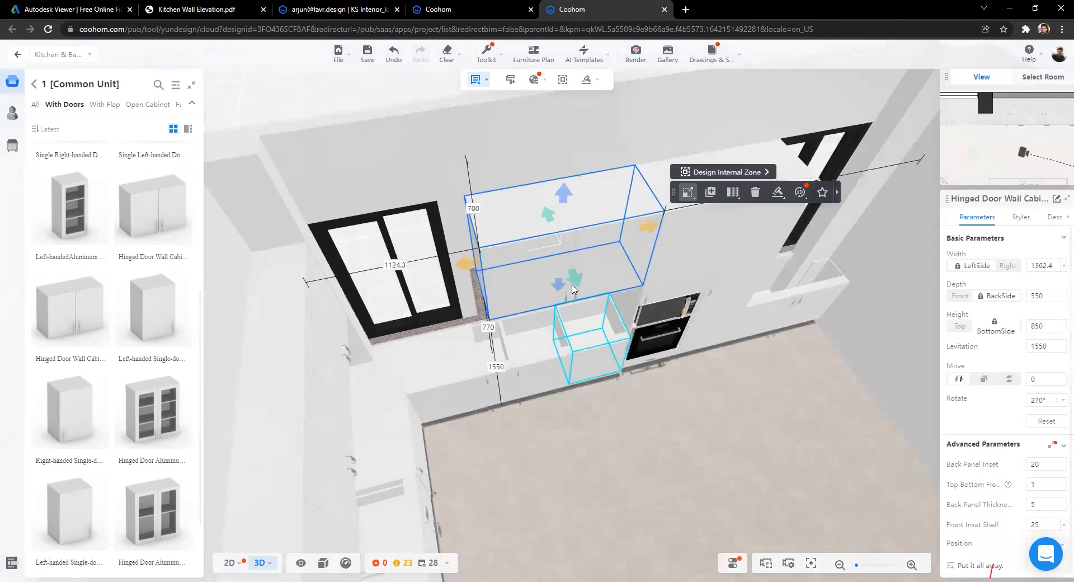
pyautogui.moveTo(573, 274); pyautogui.dragTo(566, 257)
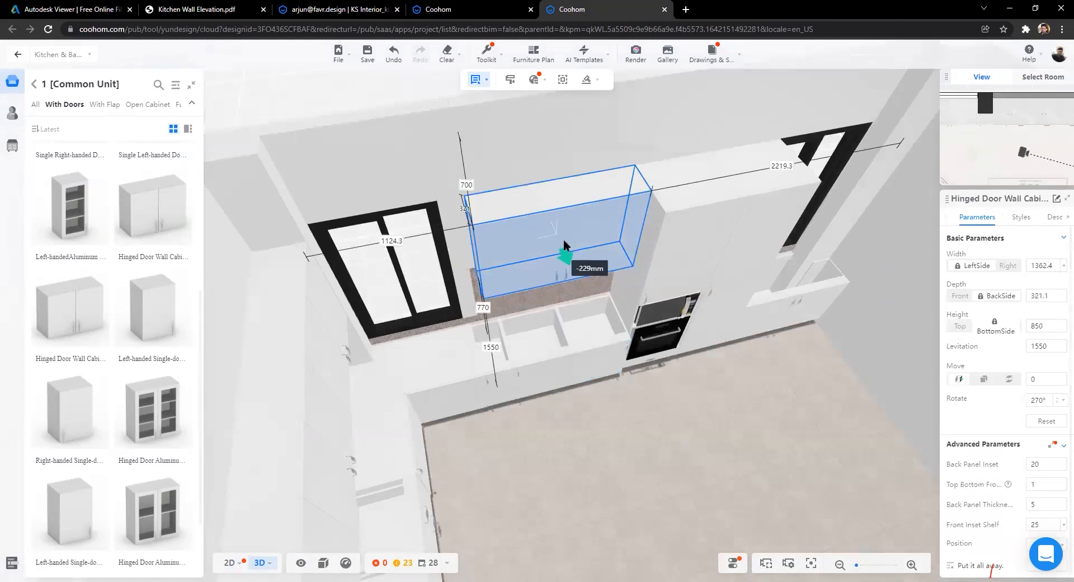
pyautogui.click(1054, 293)
pyautogui.write('350')
pyautogui.press('Return')
# Step: Inspect the wall and base cabinet runs along both kitchen walls in 3D from several angles
pyautogui.moveTo(884, 330); pyautogui.dragTo(639, 325)
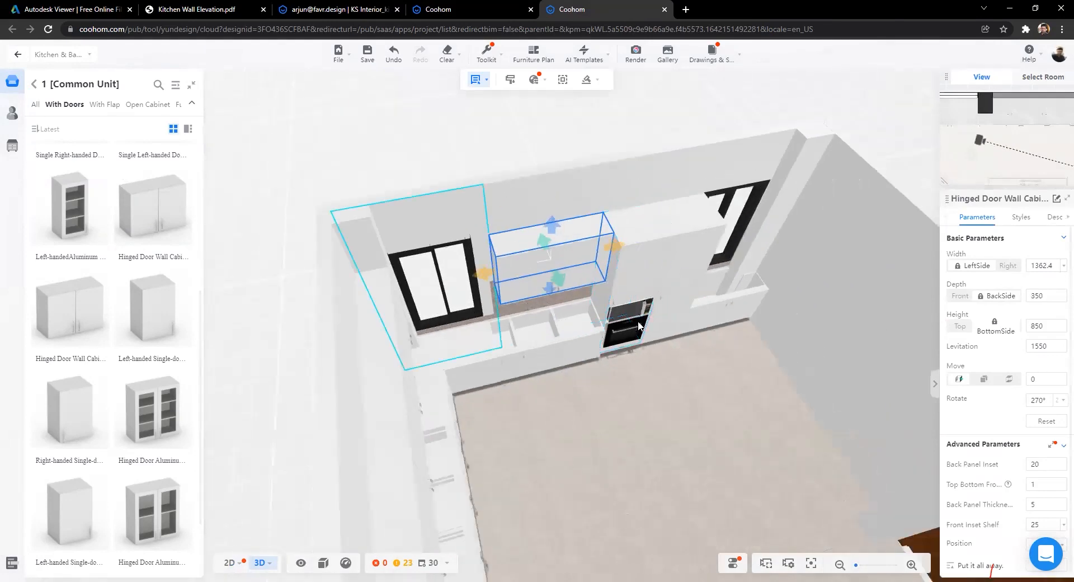
pyautogui.click(512, 389)
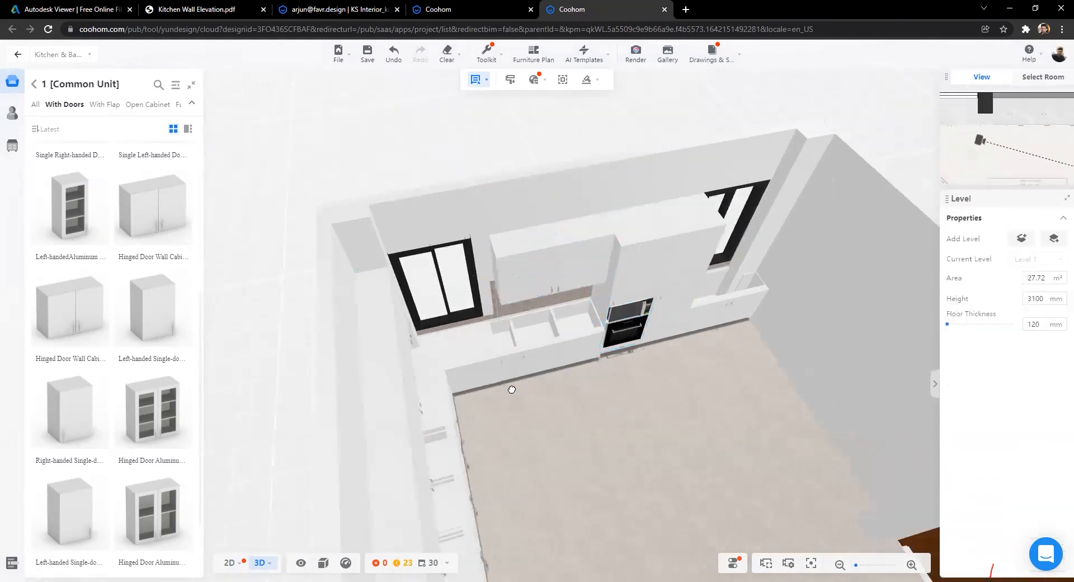
pyautogui.scroll(4, 453, 383)
pyautogui.moveTo(351, 384); pyautogui.dragTo(705, 435)
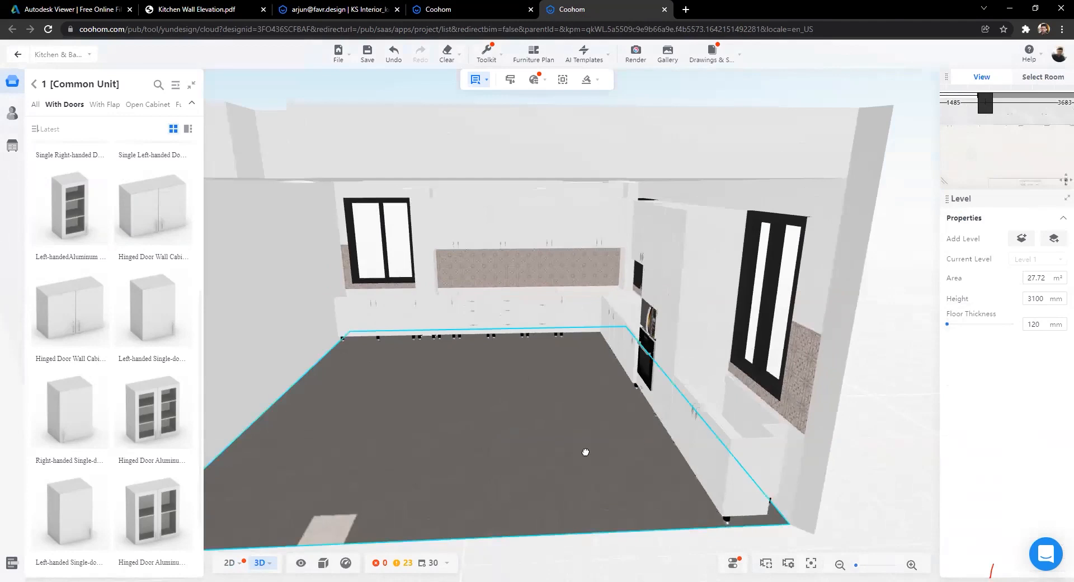
pyautogui.press('w')
pyautogui.press('w')
pyautogui.press('a')
pyautogui.moveTo(484, 353); pyautogui.dragTo(552, 322)
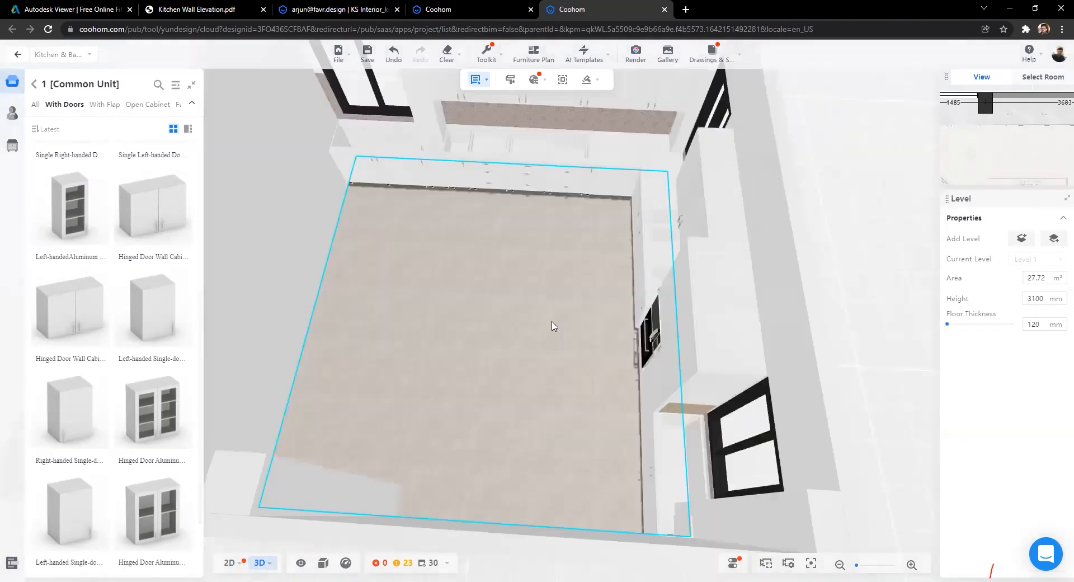
# Step: In the 2D floor plan, place an 800 mm wide hinged door base cabinet within the island outline and deepen it to about 702 mm
pyautogui.click(229, 562)
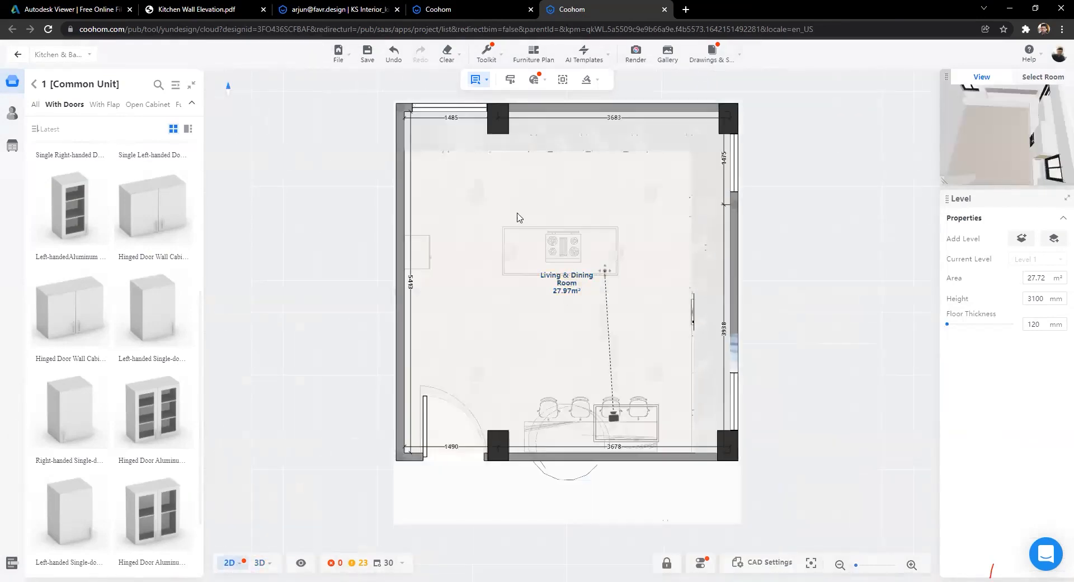
pyautogui.scroll(3, 521, 219)
pyautogui.scroll(1, 524, 223)
pyautogui.moveTo(598, 298); pyautogui.dragTo(532, 250)
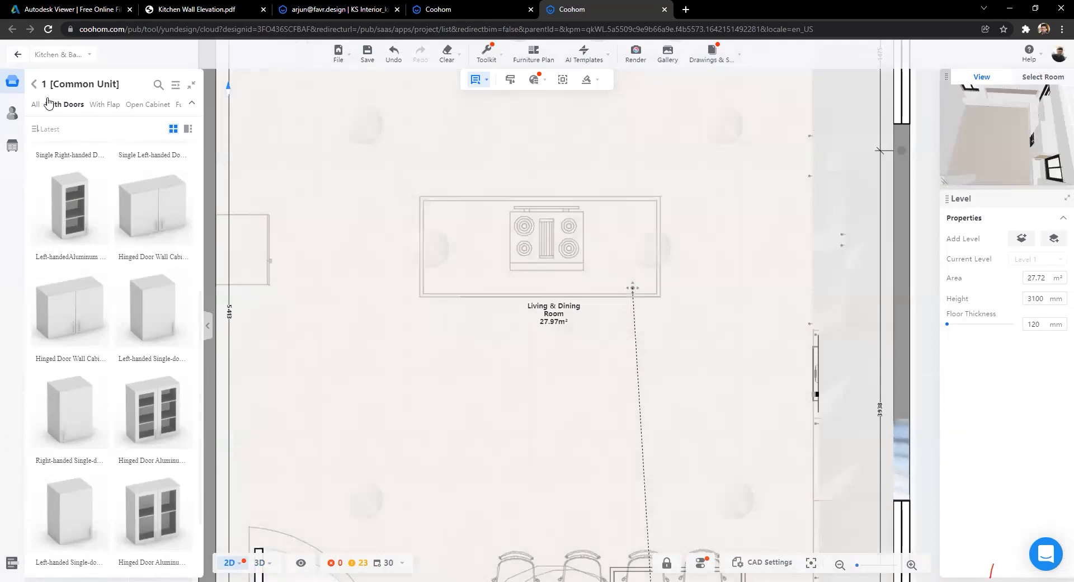
pyautogui.click(35, 85)
pyautogui.click(46, 147)
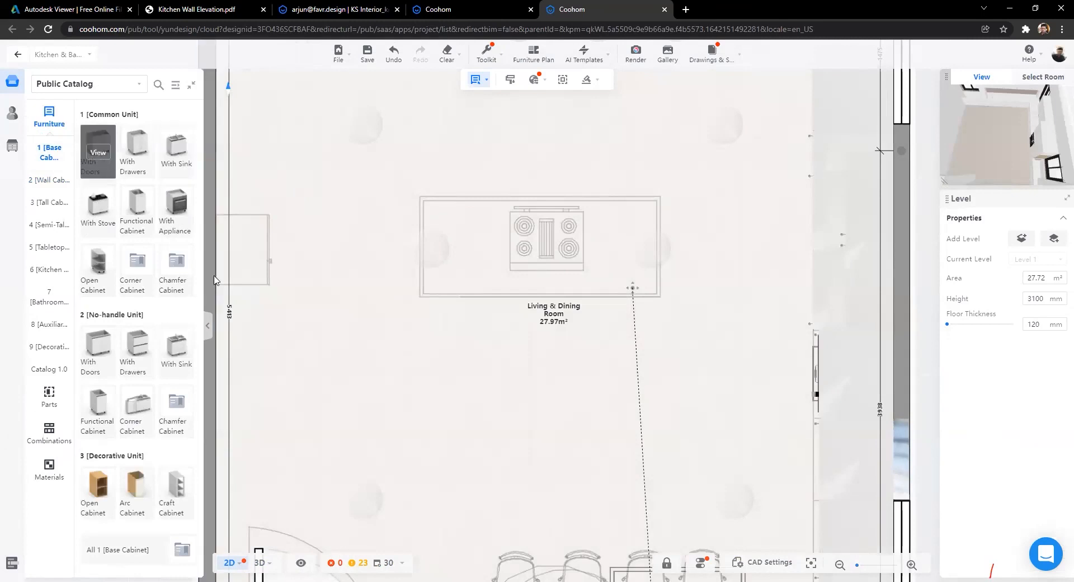
pyautogui.click(98, 153)
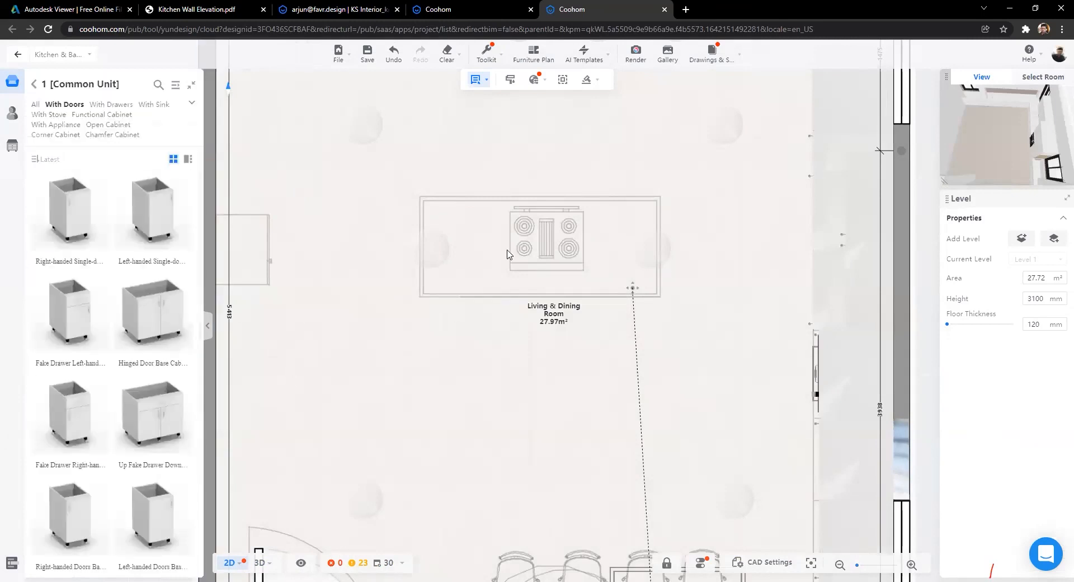
pyautogui.click(541, 237)
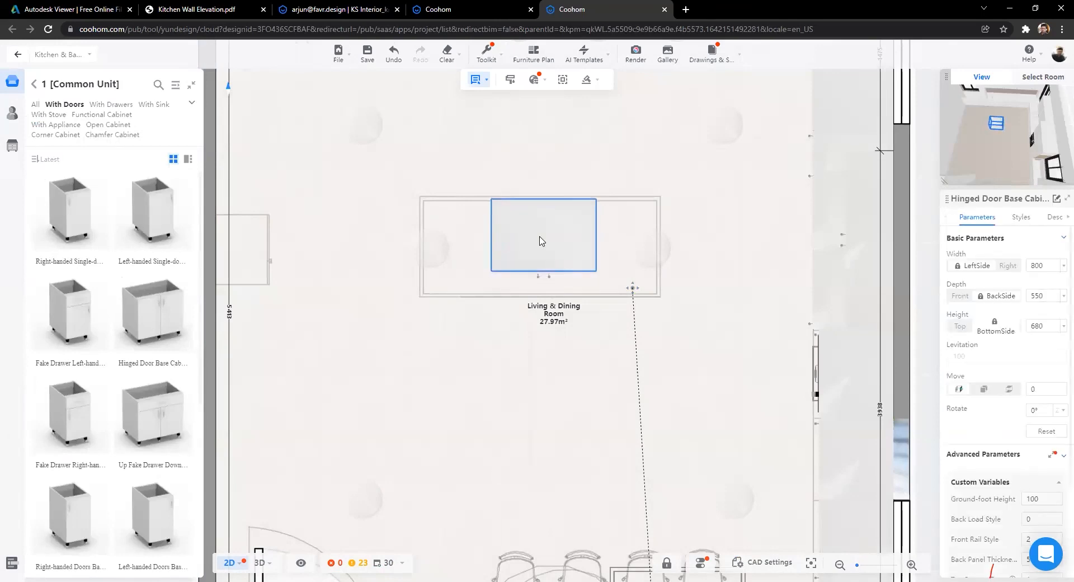
pyautogui.click(539, 277)
pyautogui.moveTo(538, 274); pyautogui.dragTo(537, 292)
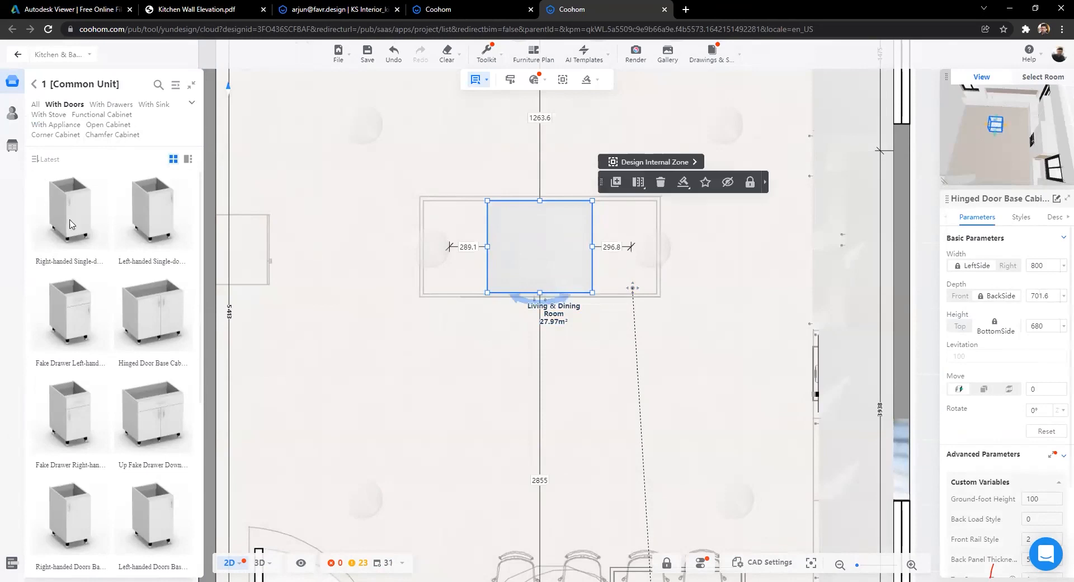
# Step: Flank the island cabinet with a right-handed single-door base cabinet on its left and a left-handed one on its right, each 400 mm wide
pyautogui.moveTo(378, 214); pyautogui.dragTo(440, 258)
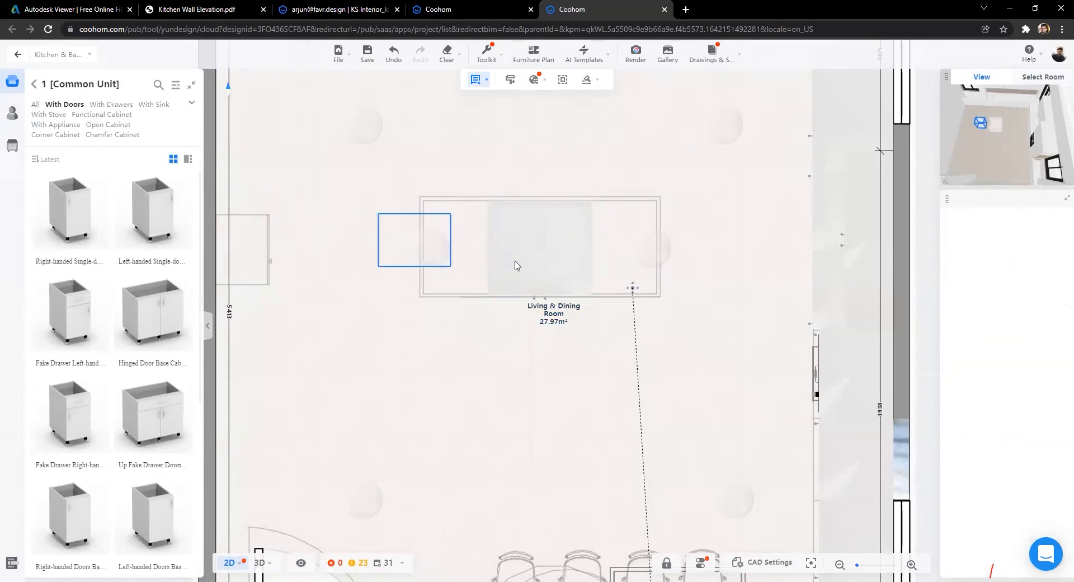
pyautogui.moveTo(515, 265); pyautogui.dragTo(479, 264)
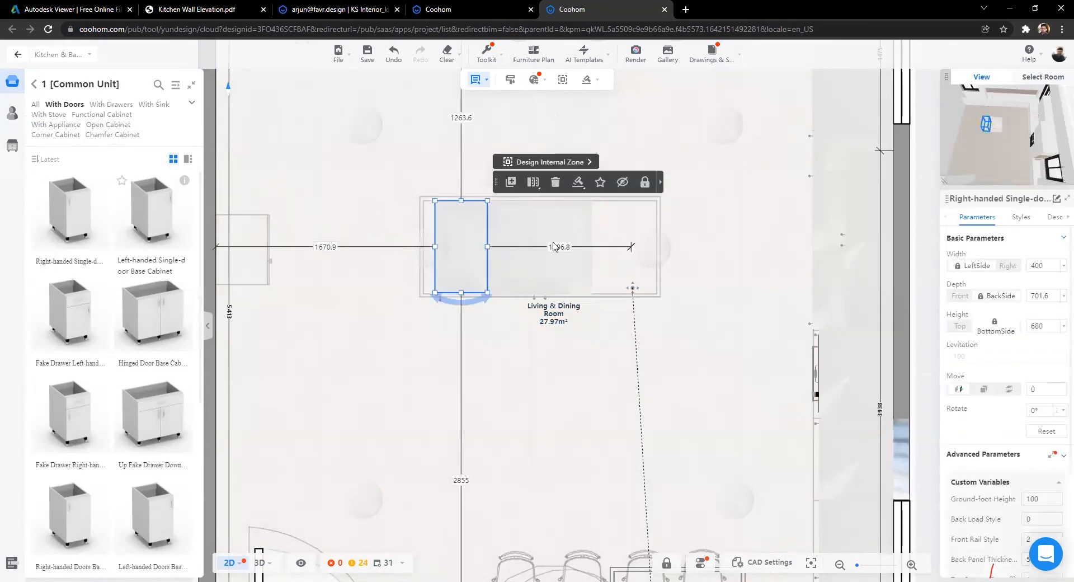
pyautogui.click(621, 246)
pyautogui.click(620, 277)
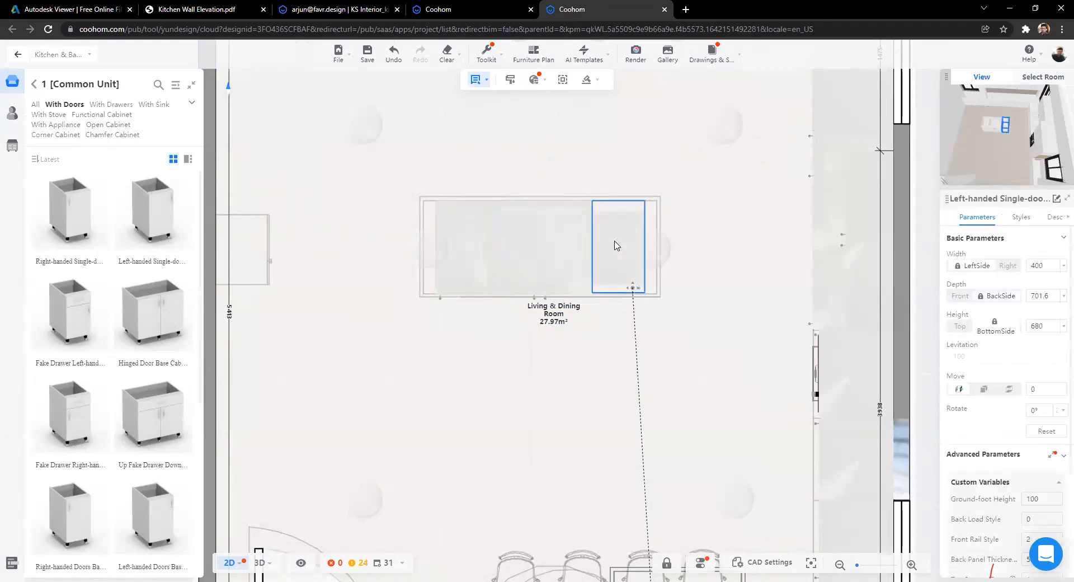
# Step: Widen both outer island cabinets to the ends of the island outline, the left-handed single-door one to about 493 mm
pyautogui.scroll(2, 615, 297)
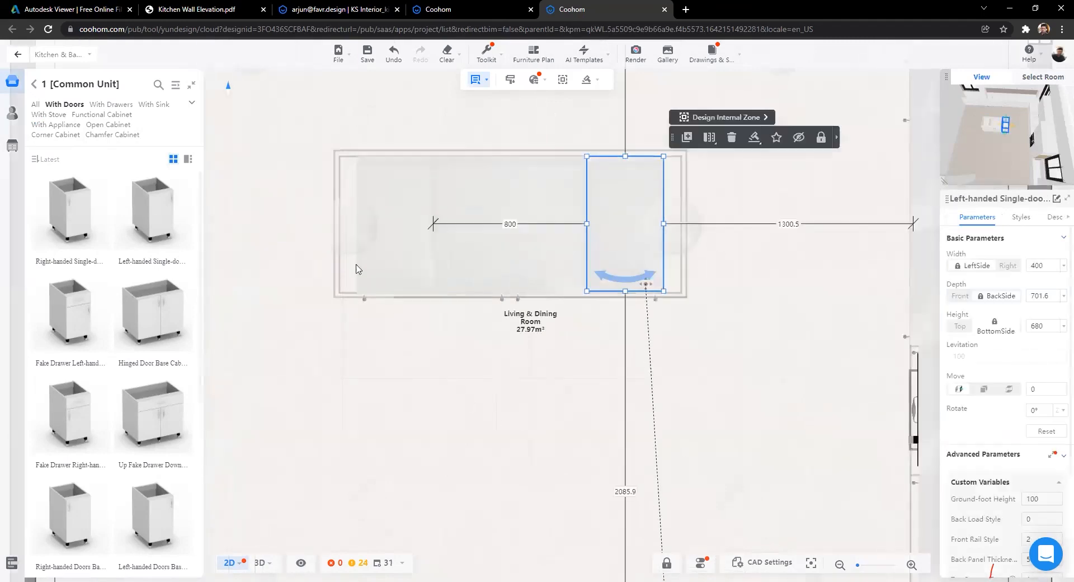
pyautogui.scroll(2, 355, 268)
pyautogui.scroll(-2, 421, 292)
pyautogui.click(421, 292)
pyautogui.moveTo(384, 258); pyautogui.dragTo(364, 260)
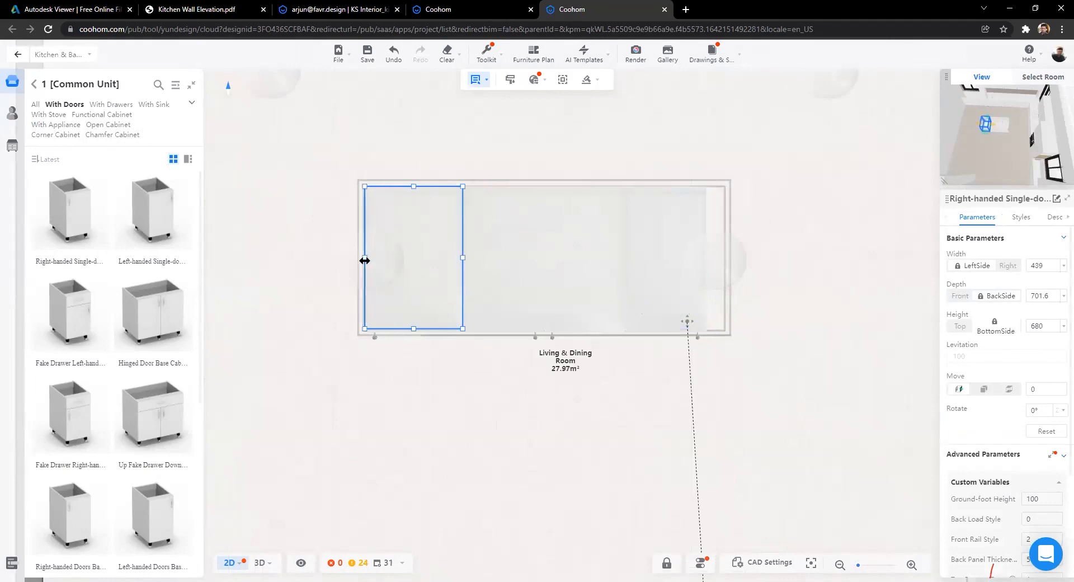
pyautogui.click(674, 259)
pyautogui.moveTo(706, 258); pyautogui.dragTo(725, 257)
# Step: Inspect the island cabinets and the surrounding kitchen layout in 3D from inside and outside the room
pyautogui.click(255, 562)
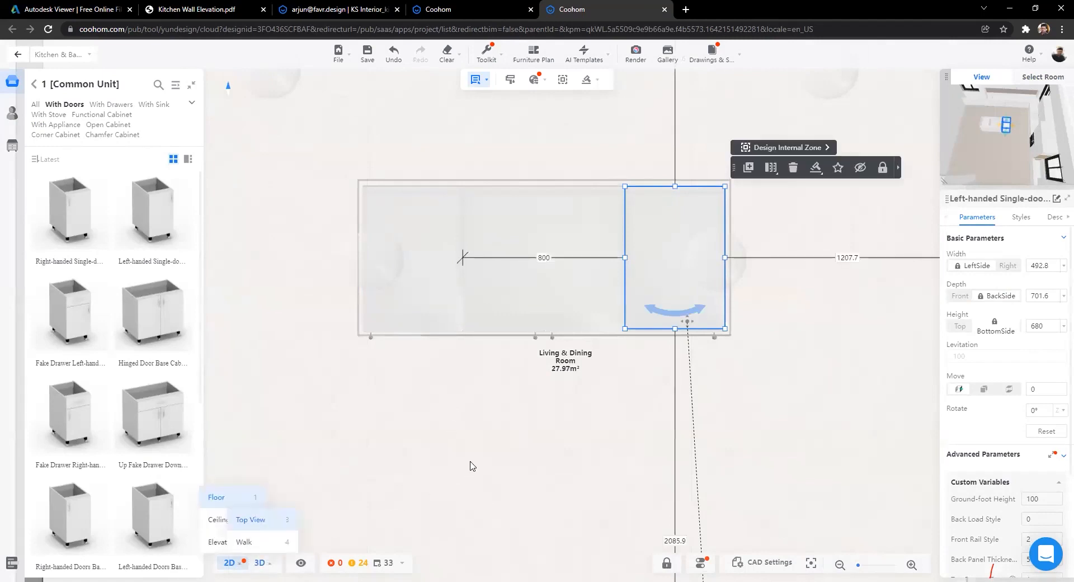
pyautogui.scroll(1, 430, 413)
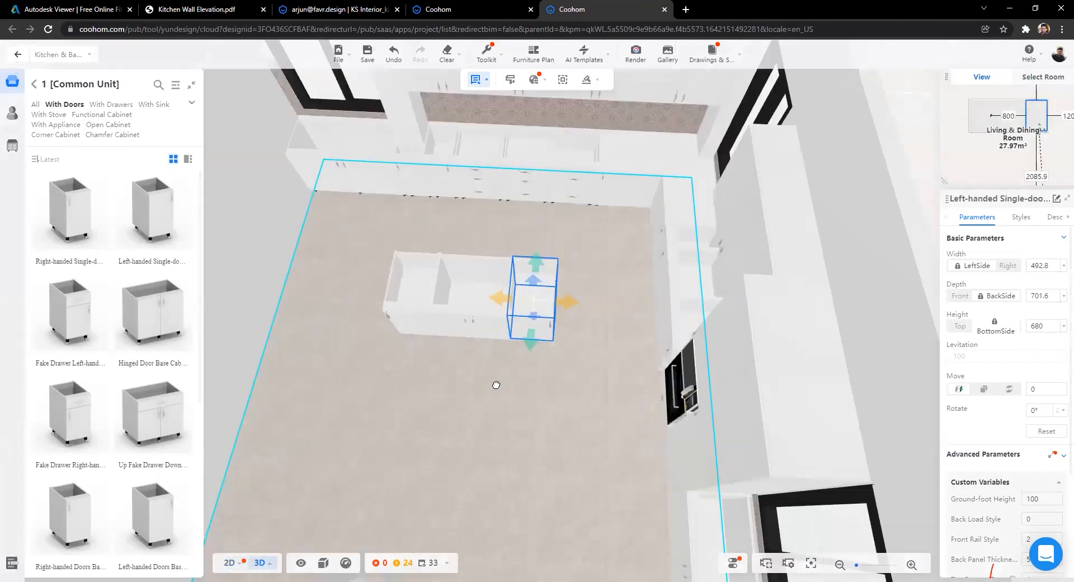
pyautogui.scroll(3, 498, 386)
pyautogui.moveTo(689, 399); pyautogui.dragTo(621, 390)
pyautogui.scroll(-10, 562, 389)
pyautogui.moveTo(425, 378); pyautogui.dragTo(524, 438)
pyautogui.scroll(12, 585, 470)
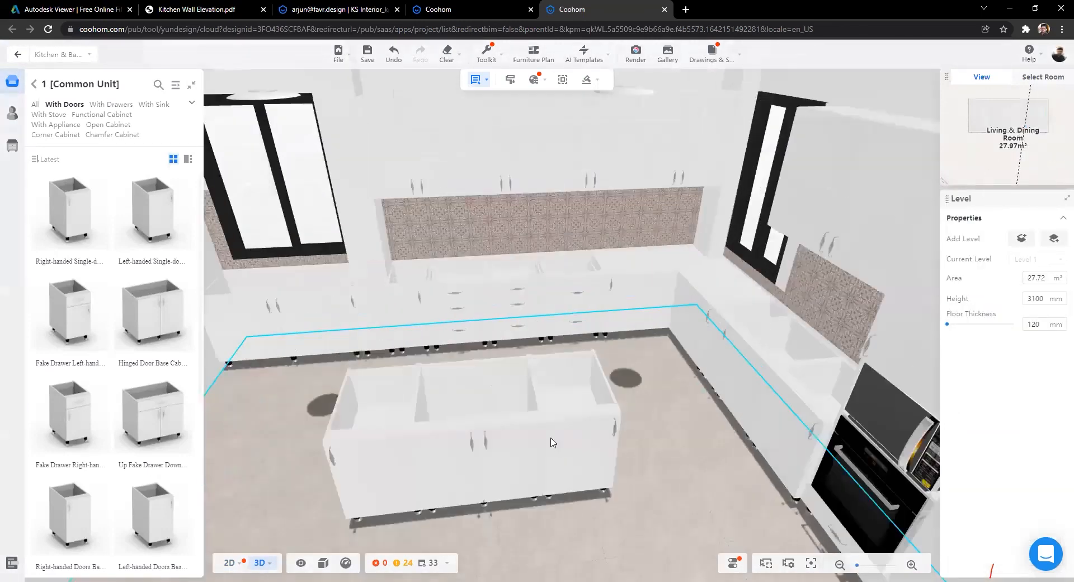
pyautogui.moveTo(643, 451); pyautogui.dragTo(311, 196)
pyautogui.moveTo(540, 198); pyautogui.dragTo(545, 200)
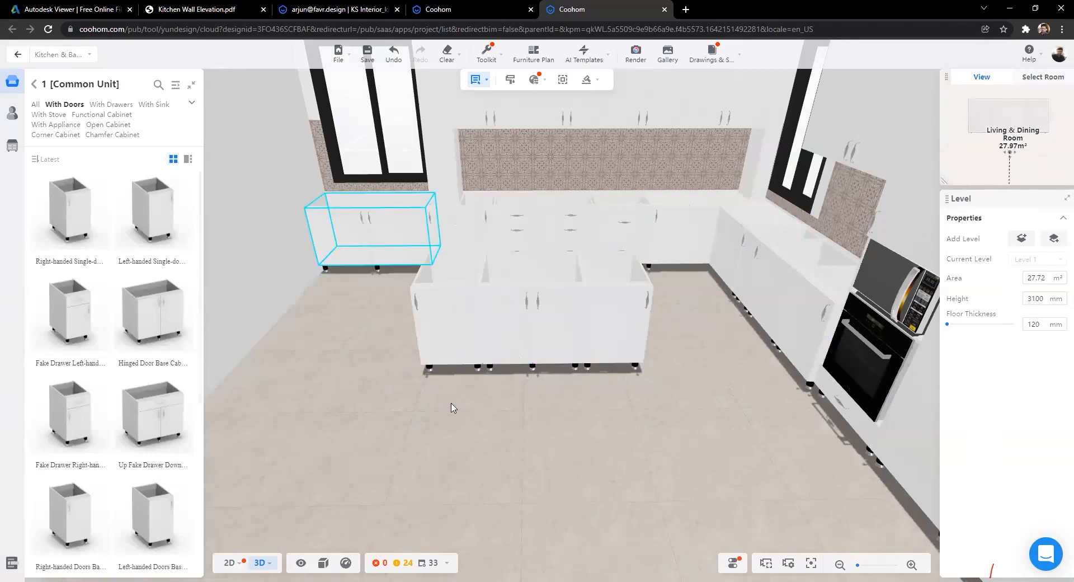
pyautogui.scroll(-5, 535, 437)
pyautogui.moveTo(579, 433); pyautogui.dragTo(524, 329)
pyautogui.moveTo(419, 425); pyautogui.dragTo(663, 462)
pyautogui.scroll(-4, 499, 437)
pyautogui.moveTo(351, 453); pyautogui.dragTo(685, 444)
pyautogui.moveTo(458, 422); pyautogui.dragTo(579, 430)
pyautogui.moveTo(286, 274); pyautogui.dragTo(369, 257)
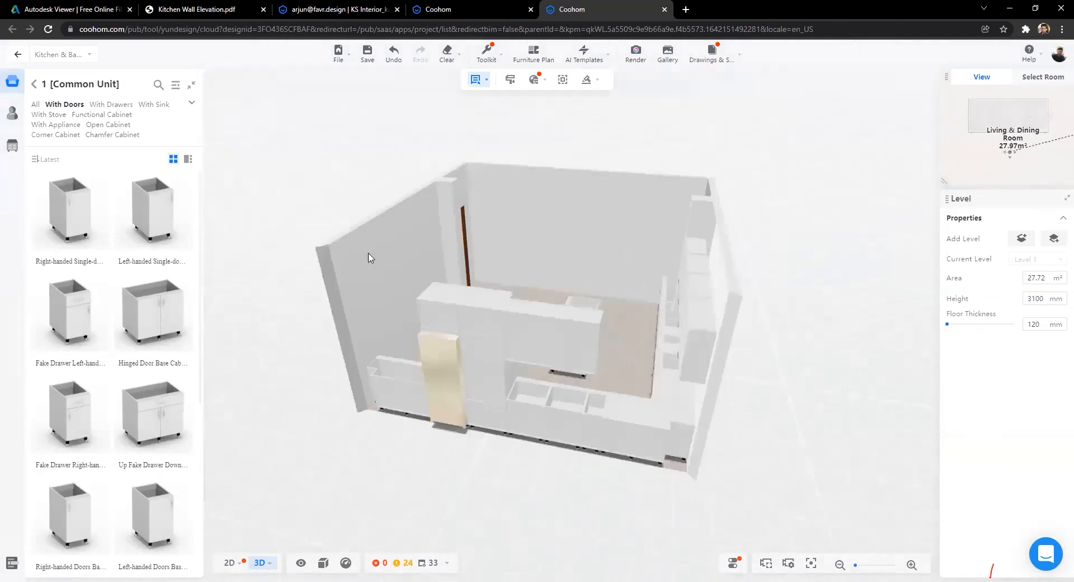
pyautogui.scroll(5, 370, 260)
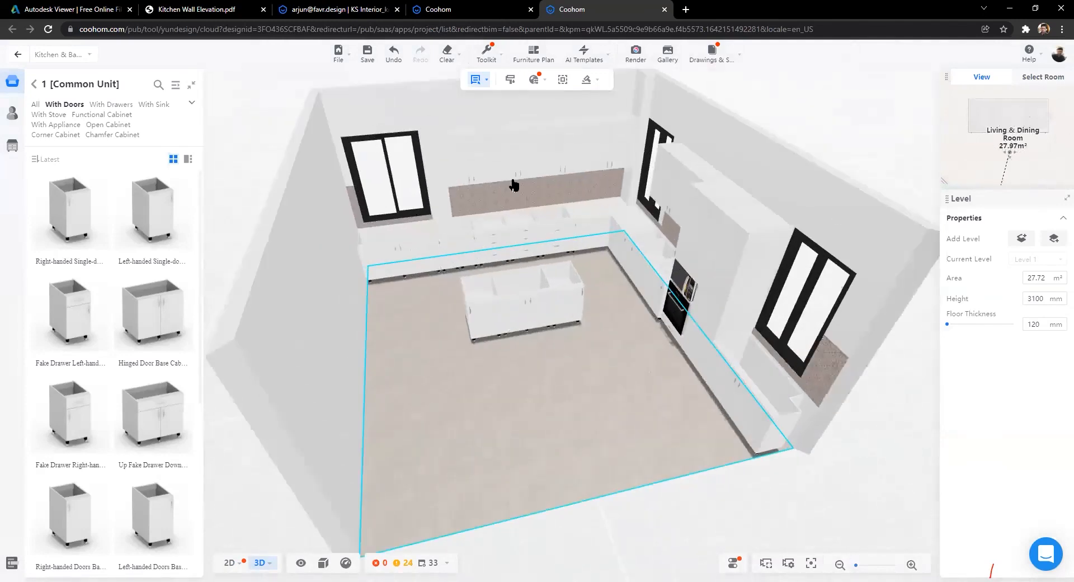
pyautogui.scroll(4, 513, 185)
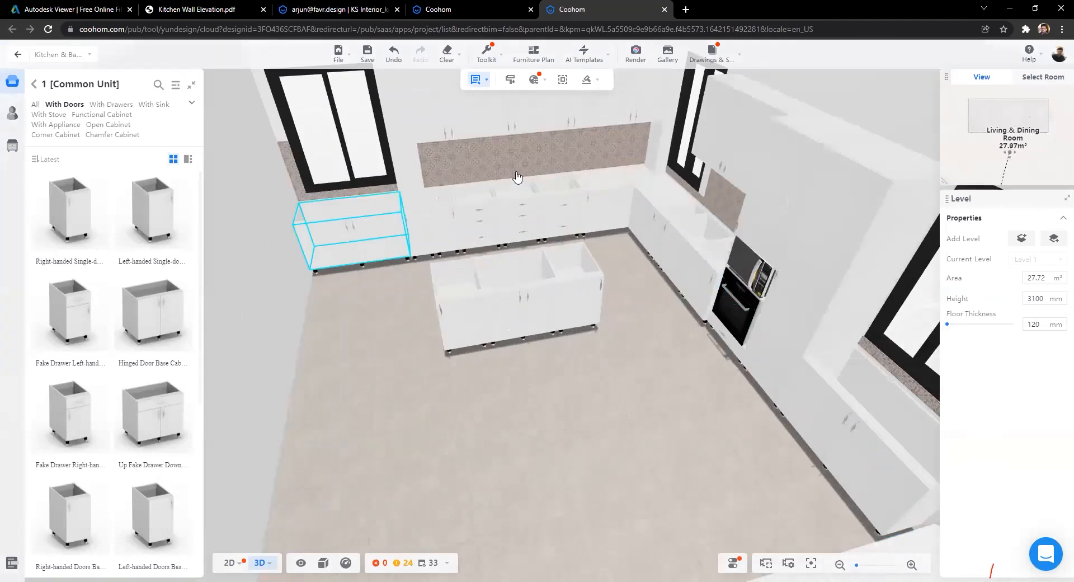
# Step: Start creating a countertop for the hinged door base cabinet below the window on the back wall
pyautogui.click(517, 178)
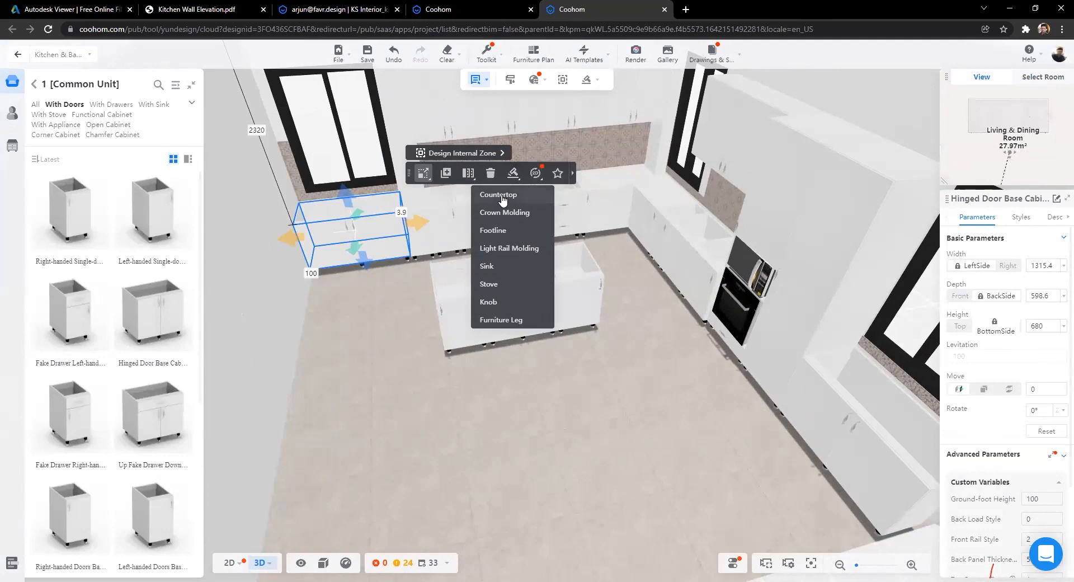
pyautogui.click(501, 195)
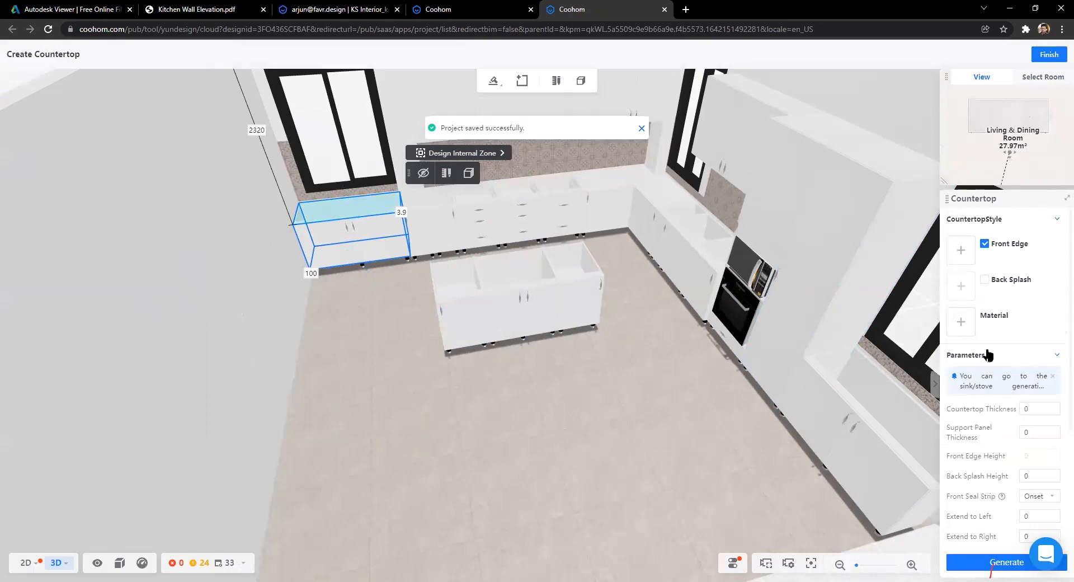
pyautogui.scroll(-2, 1018, 263)
pyautogui.scroll(2, 1018, 263)
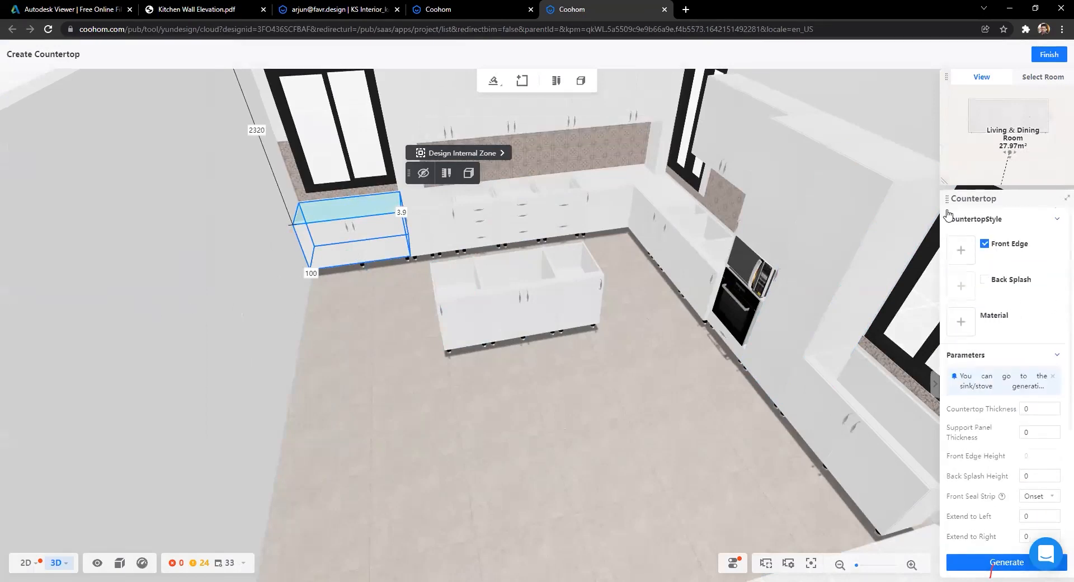
# Step: Compare the front edge profiles in the public catalog and choose Countertop11 for the countertop's front edge
pyautogui.click(960, 250)
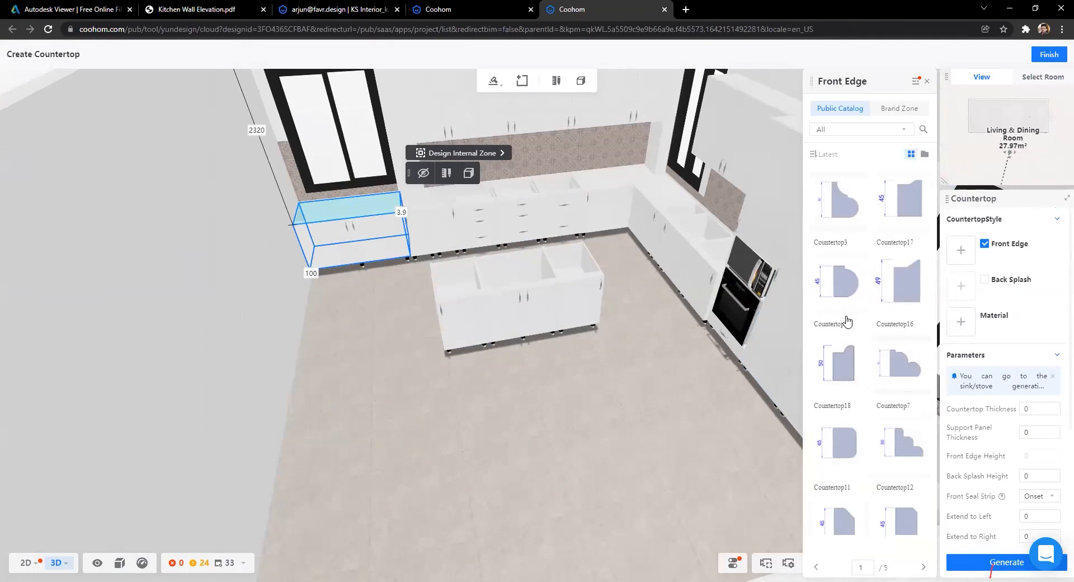
pyautogui.scroll(-2, 851, 322)
pyautogui.scroll(2, 864, 281)
pyautogui.scroll(-2, 889, 325)
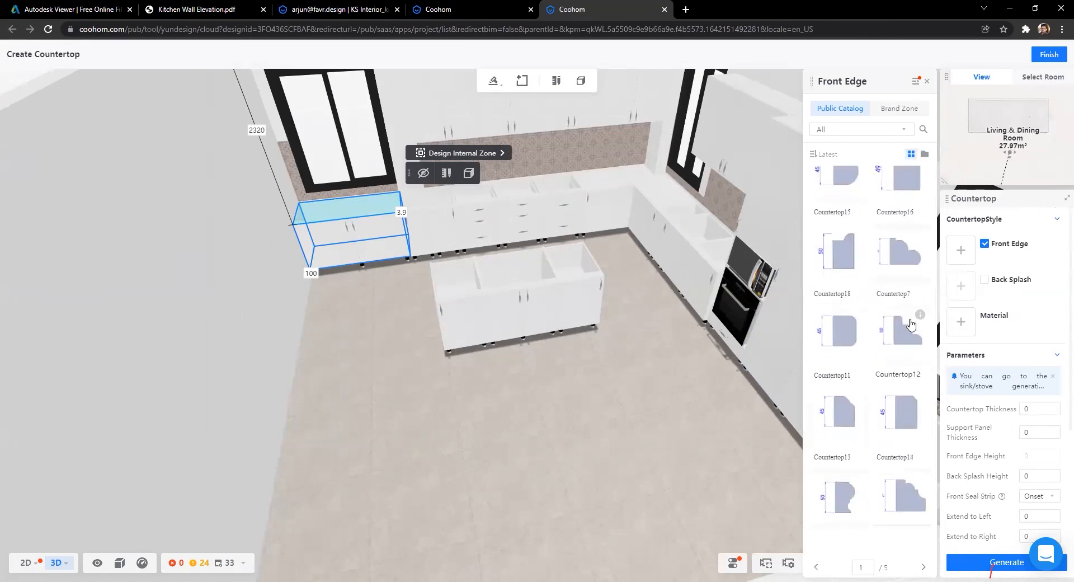
pyautogui.moveTo(920, 315)
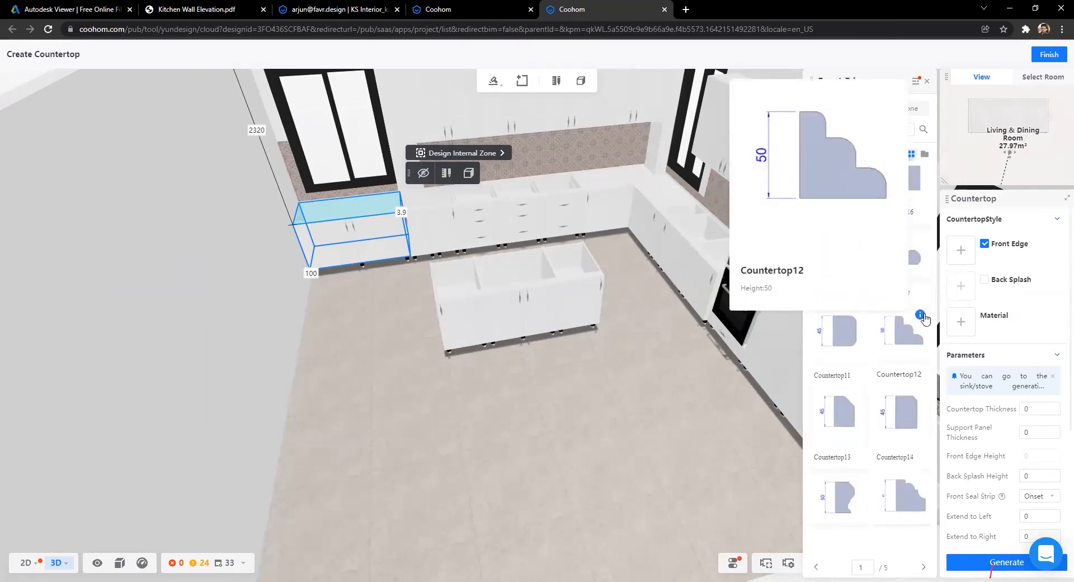
pyautogui.scroll(-3, 923, 317)
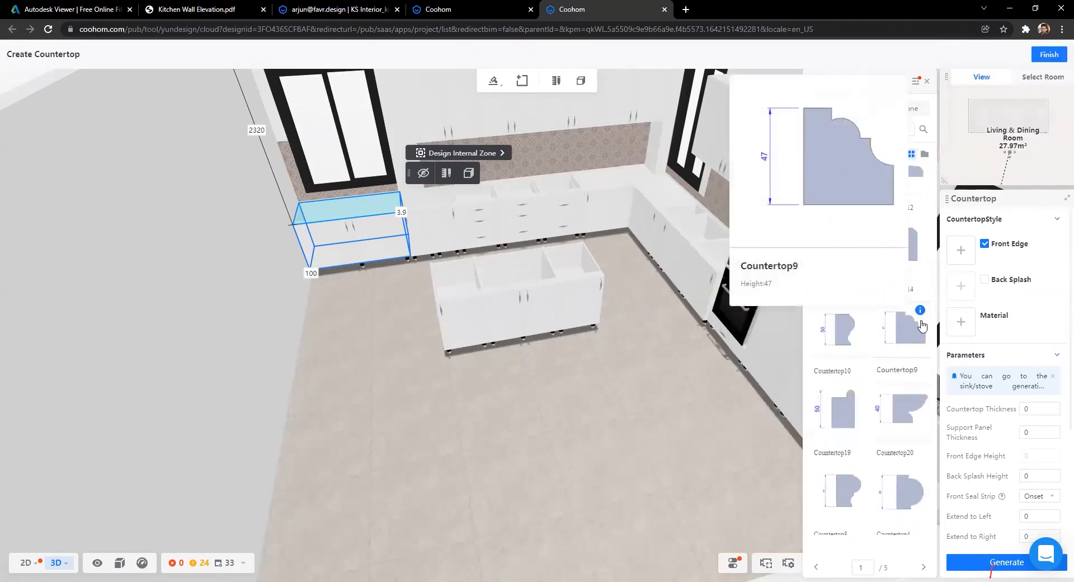
pyautogui.moveTo(921, 392)
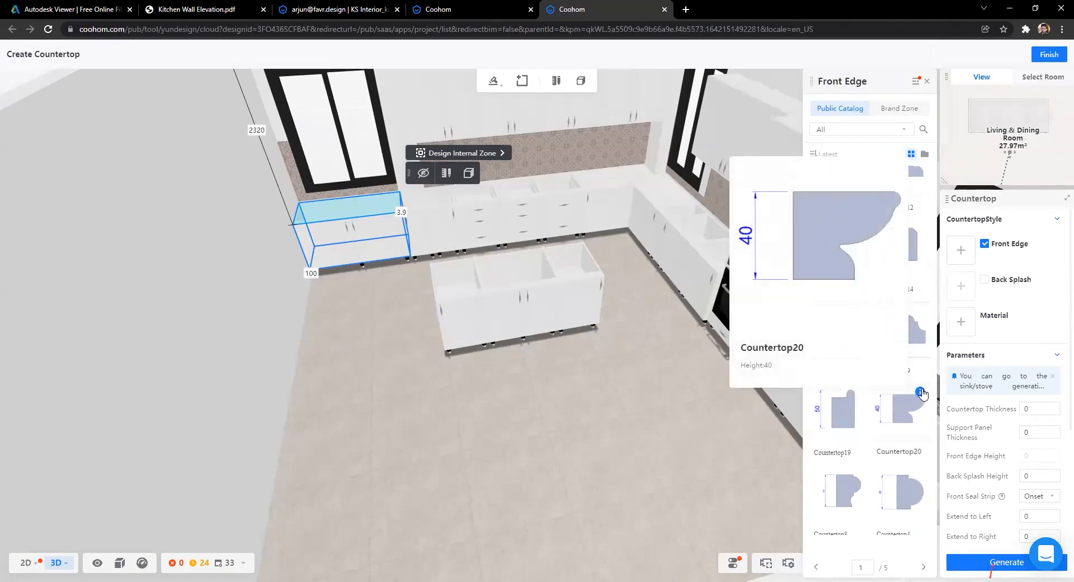
pyautogui.scroll(-3, 839, 431)
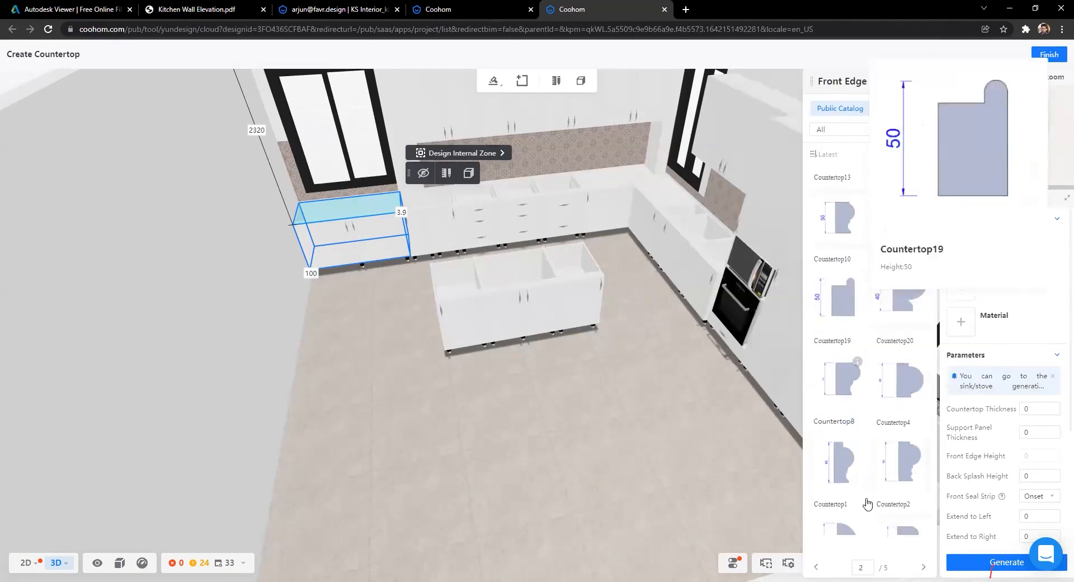
pyautogui.scroll(-3, 867, 503)
pyautogui.scroll(5, 864, 475)
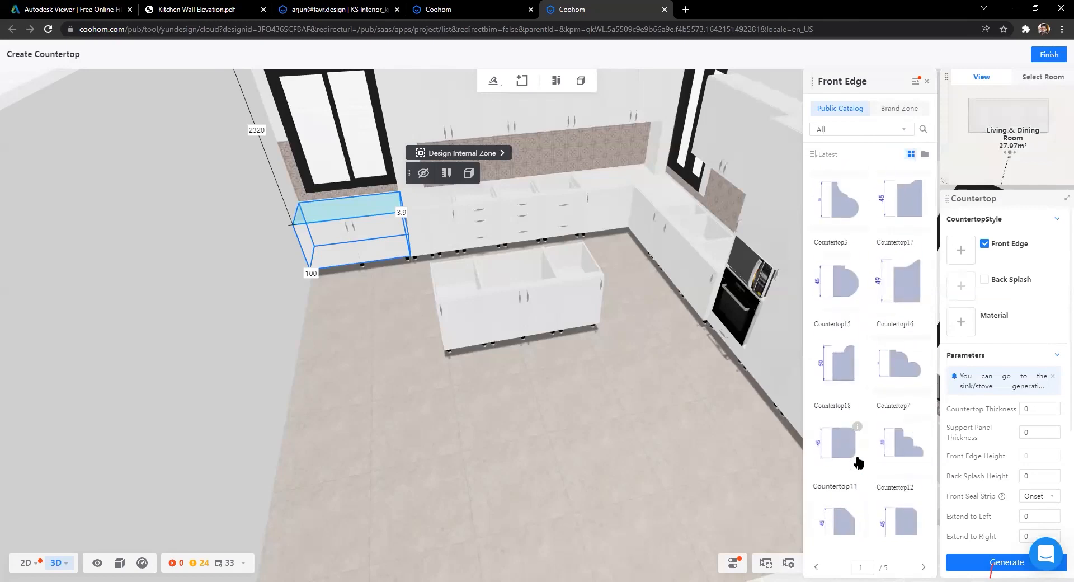
pyautogui.moveTo(857, 428)
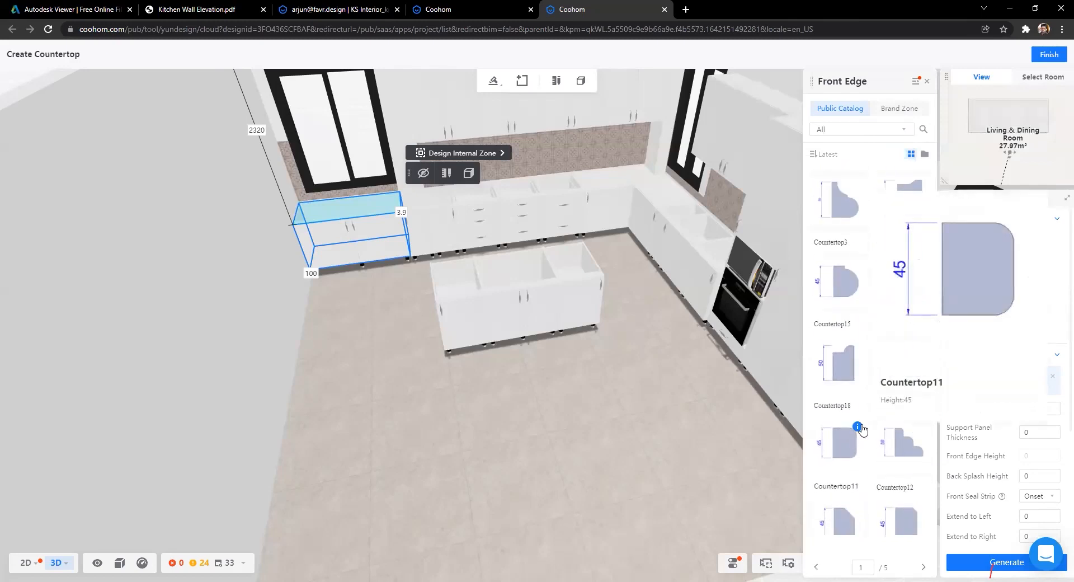
pyautogui.click(853, 444)
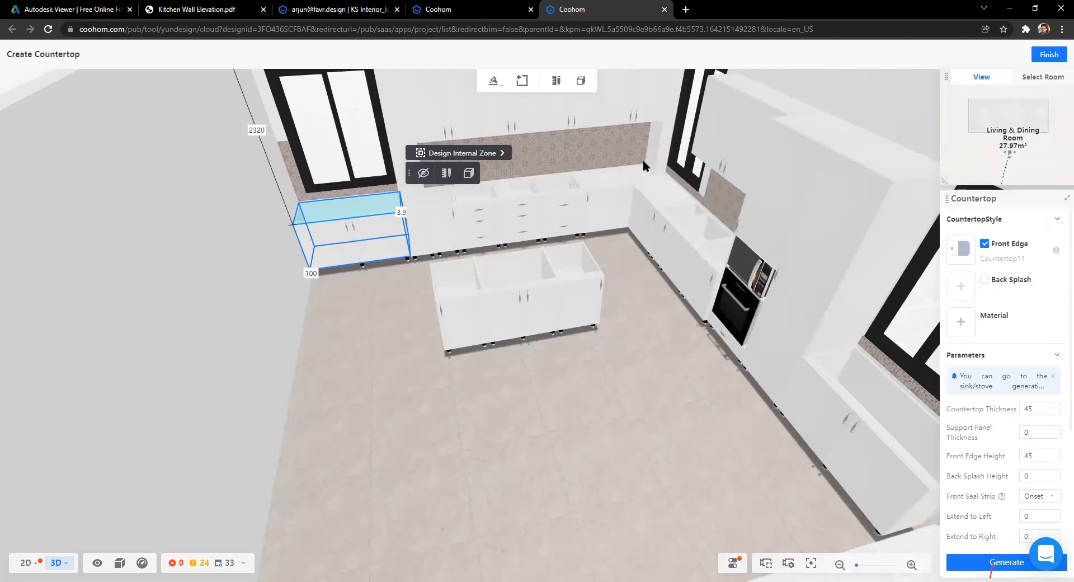
# Step: Browse the public material catalog for a suitable countertop finish
pyautogui.moveTo(556, 270); pyautogui.dragTo(632, 414)
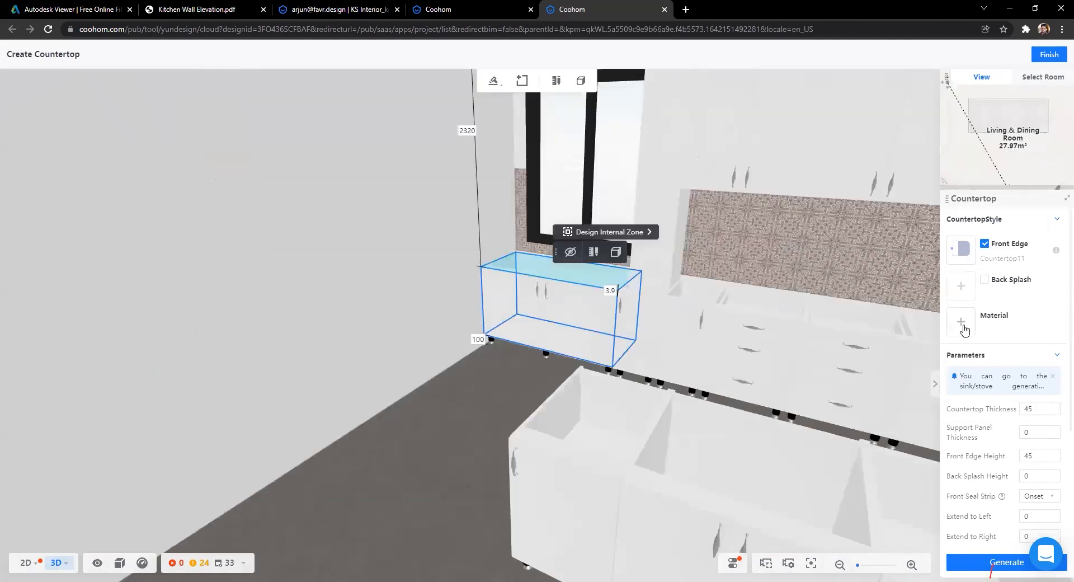
pyautogui.click(962, 327)
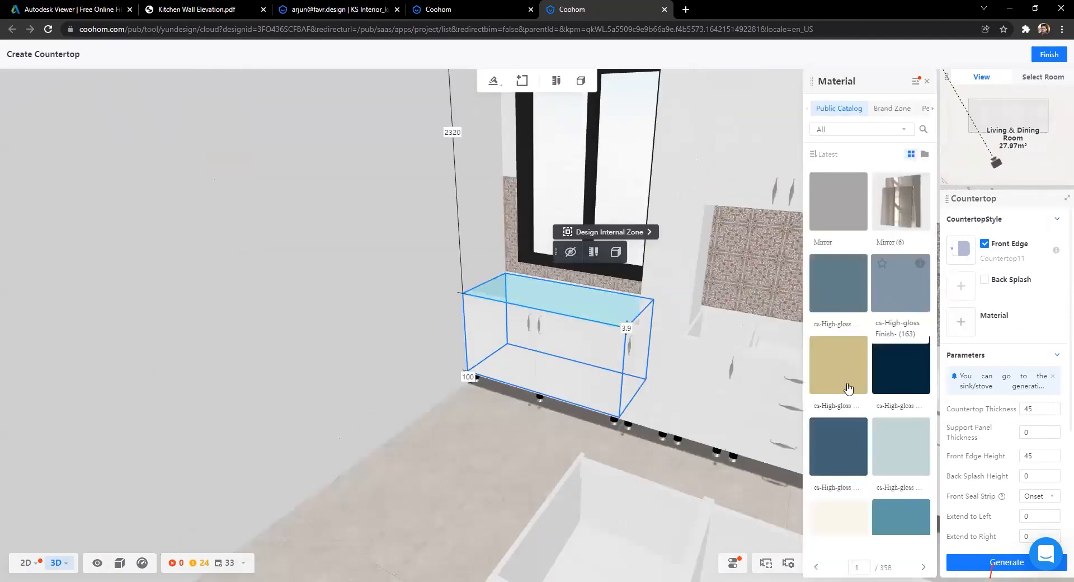
pyautogui.scroll(-5, 848, 387)
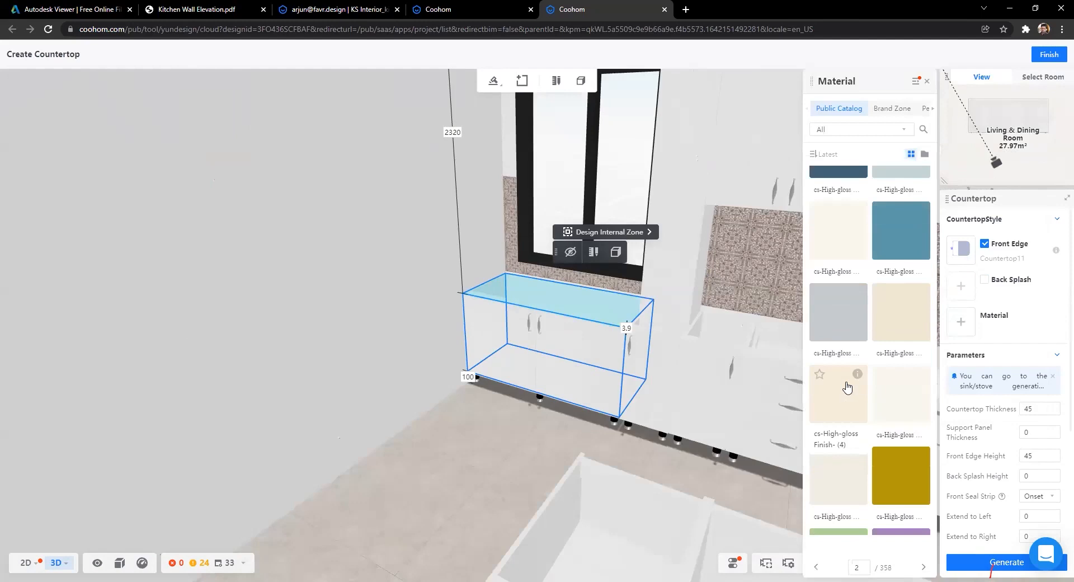
pyautogui.scroll(-4, 848, 387)
pyautogui.scroll(9, 848, 386)
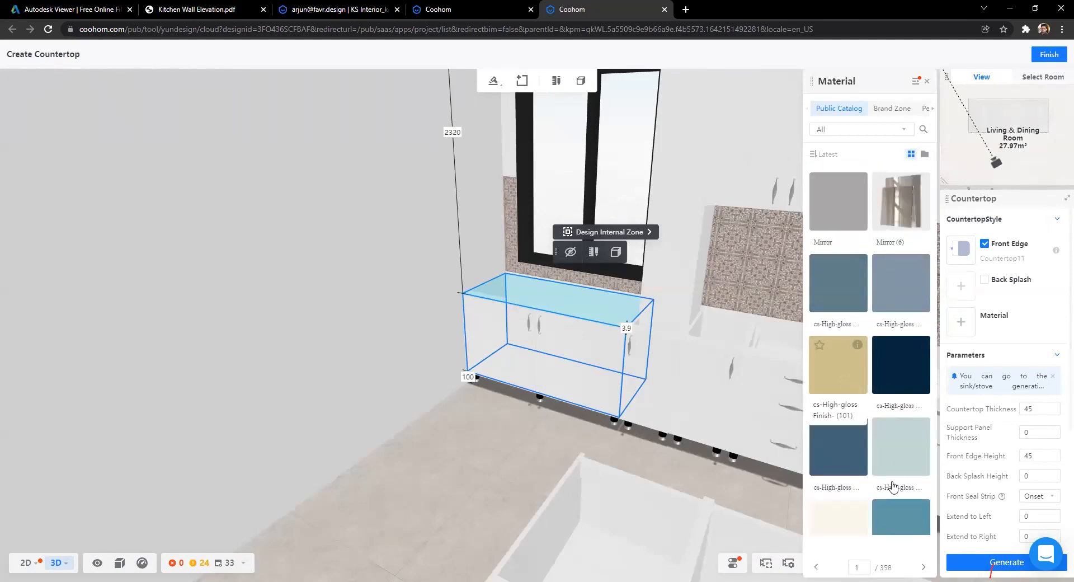
pyautogui.scroll(-5, 887, 446)
pyautogui.scroll(-3, 886, 447)
pyautogui.scroll(-10, 887, 441)
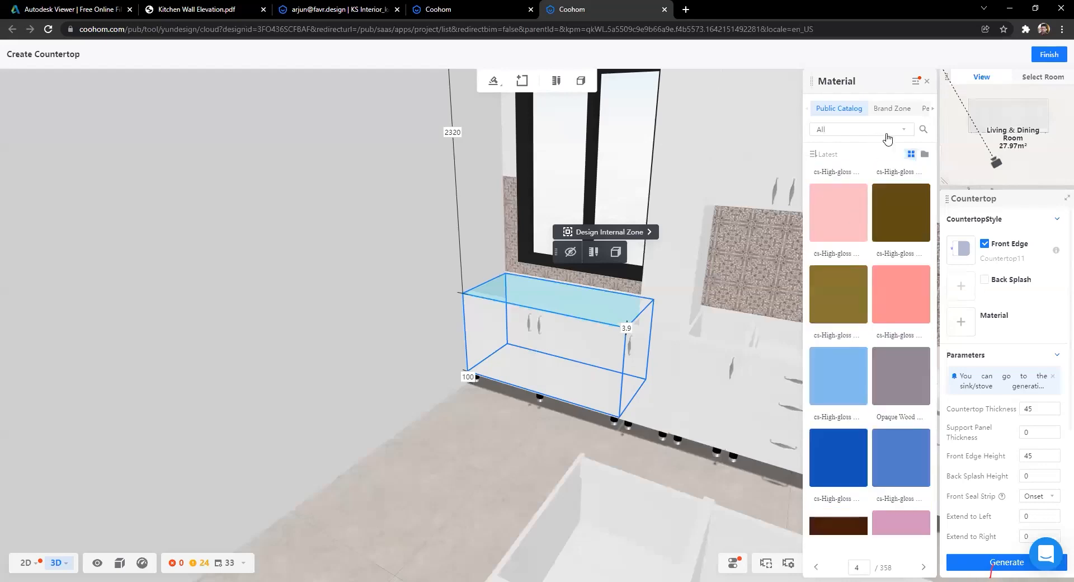
# Step: Search the public material catalog for "black" and assign Black Marble as the countertop material
pyautogui.click(923, 129)
pyautogui.click(877, 130)
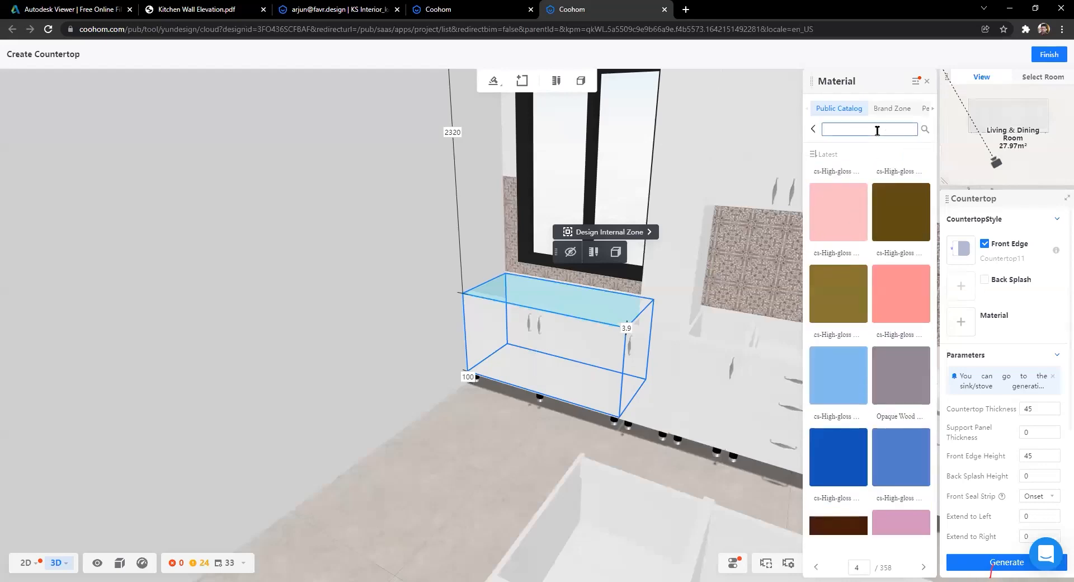
pyautogui.write('black')
pyautogui.press('Return')
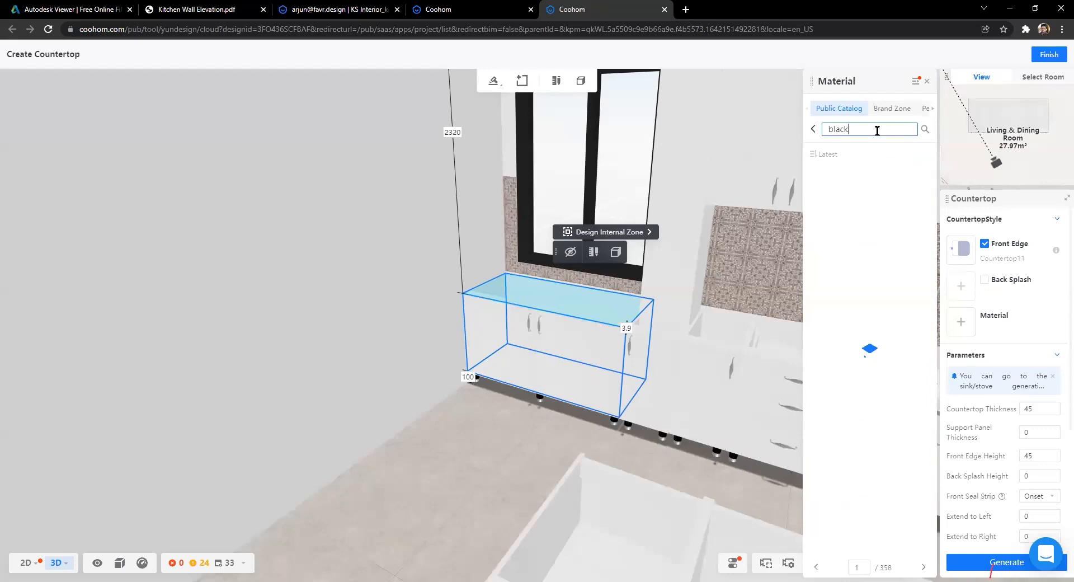
pyautogui.scroll(-5, 864, 388)
pyautogui.scroll(-3, 881, 447)
pyautogui.scroll(3, 885, 440)
pyautogui.moveTo(859, 288)
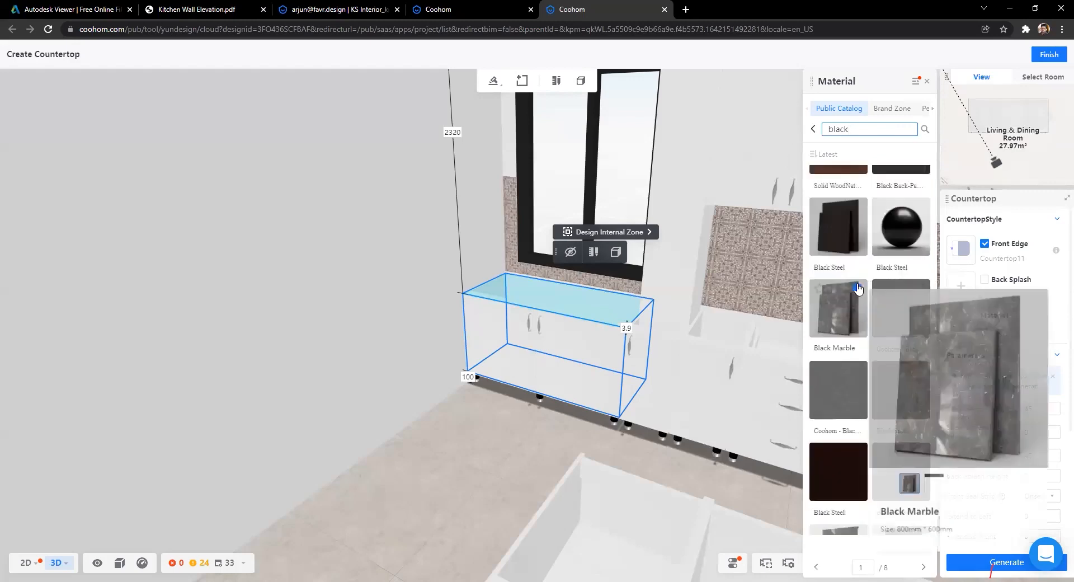
pyautogui.click(831, 320)
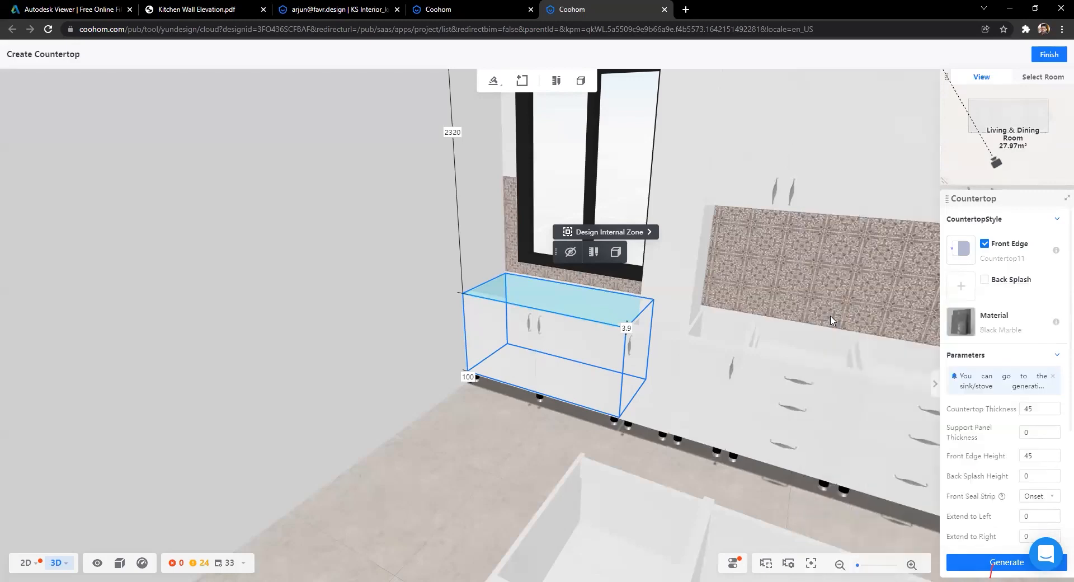
# Step: Generate the countertop on the base cabinet below the back wall window and inspect it up close
pyautogui.scroll(-3, 954, 379)
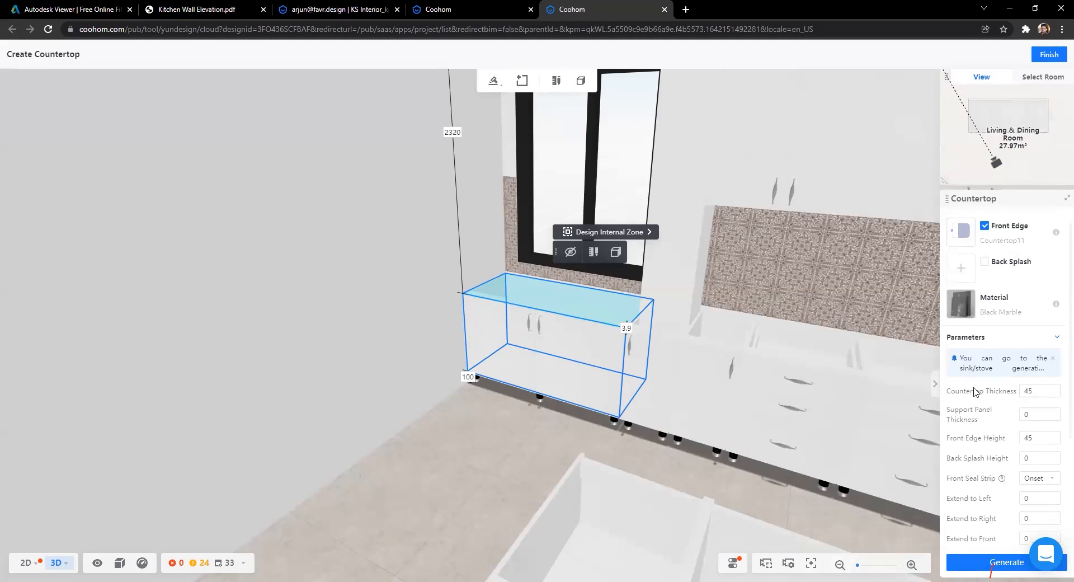
pyautogui.click(1005, 566)
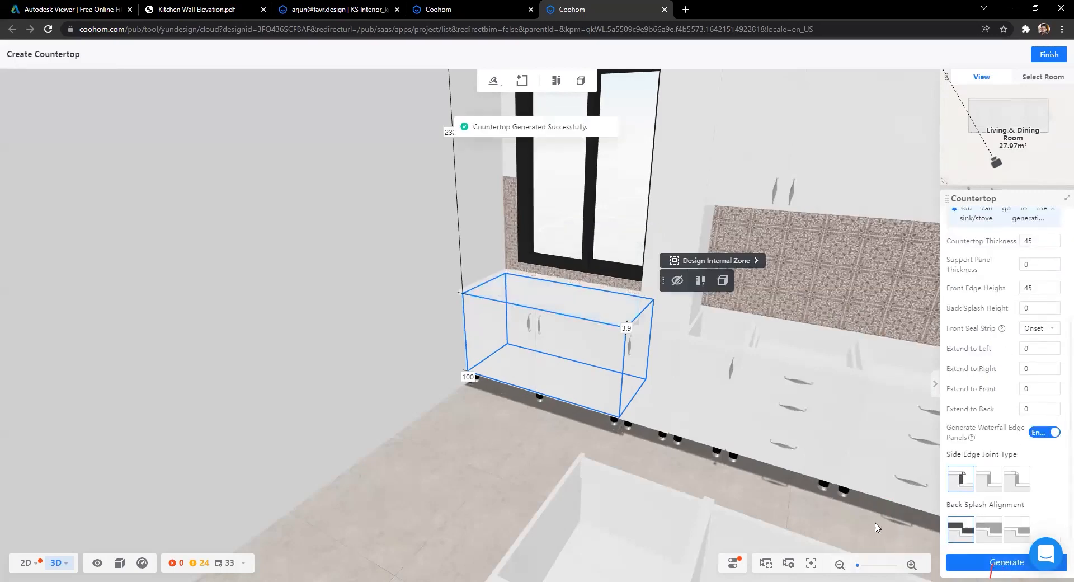
pyautogui.moveTo(495, 467); pyautogui.dragTo(566, 446)
pyautogui.scroll(5, 521, 422)
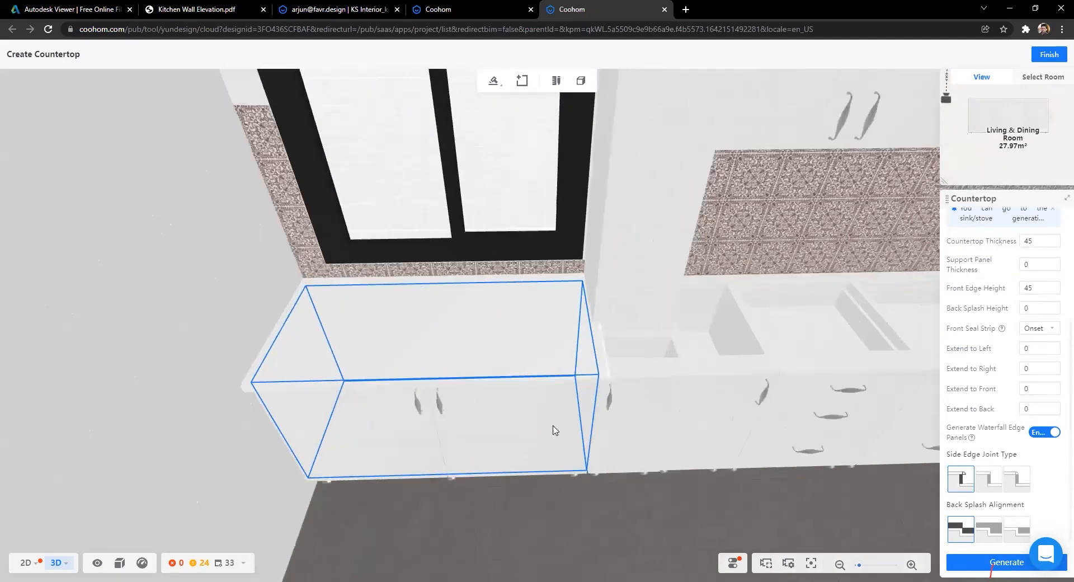
pyautogui.moveTo(458, 415); pyautogui.dragTo(552, 441)
pyautogui.scroll(-10, 525, 429)
pyautogui.scroll(-3, 527, 431)
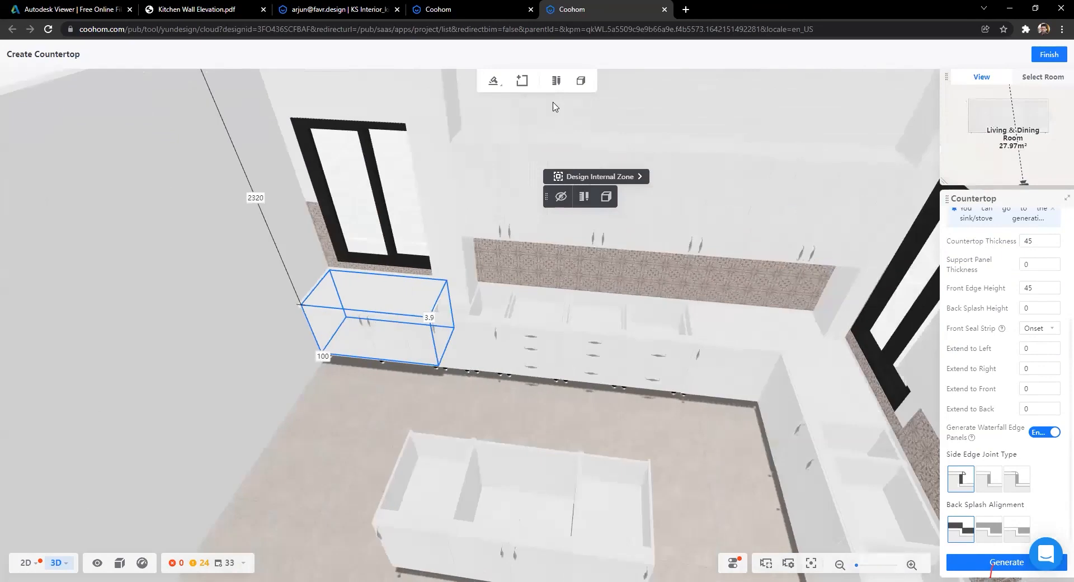
# Step: Select all eligible cabinets and generate countertops on the remaining wall-run and island cabinets with the same settings
pyautogui.click(495, 81)
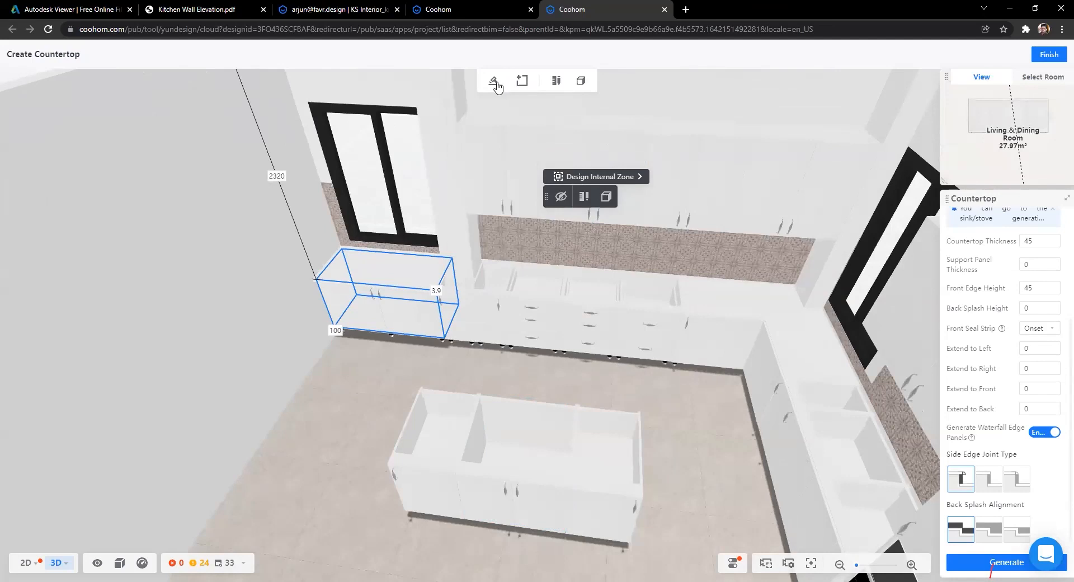
pyautogui.click(495, 83)
pyautogui.click(479, 106)
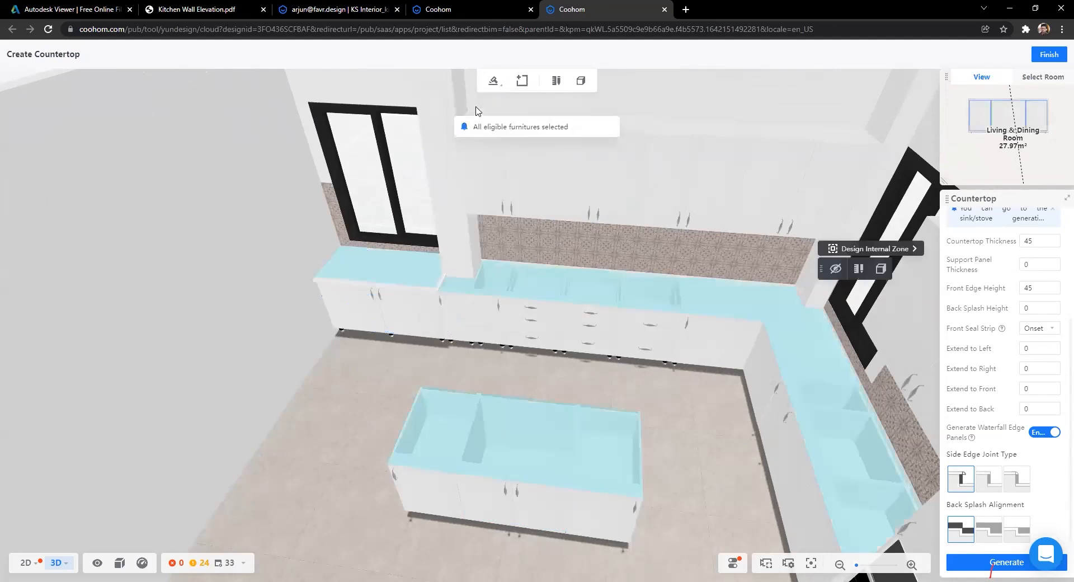
pyautogui.press('s')
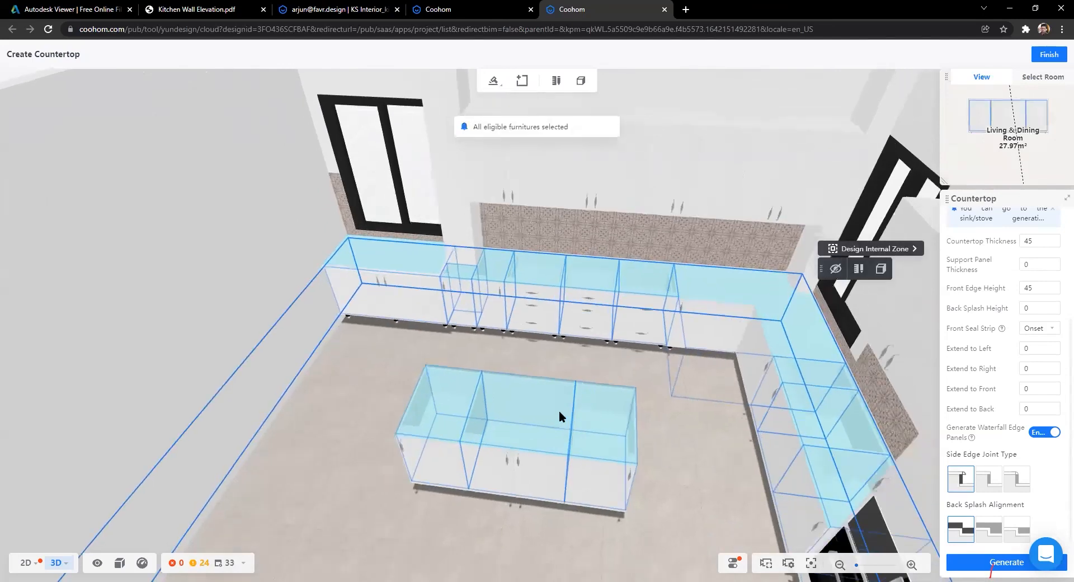
pyautogui.press('s')
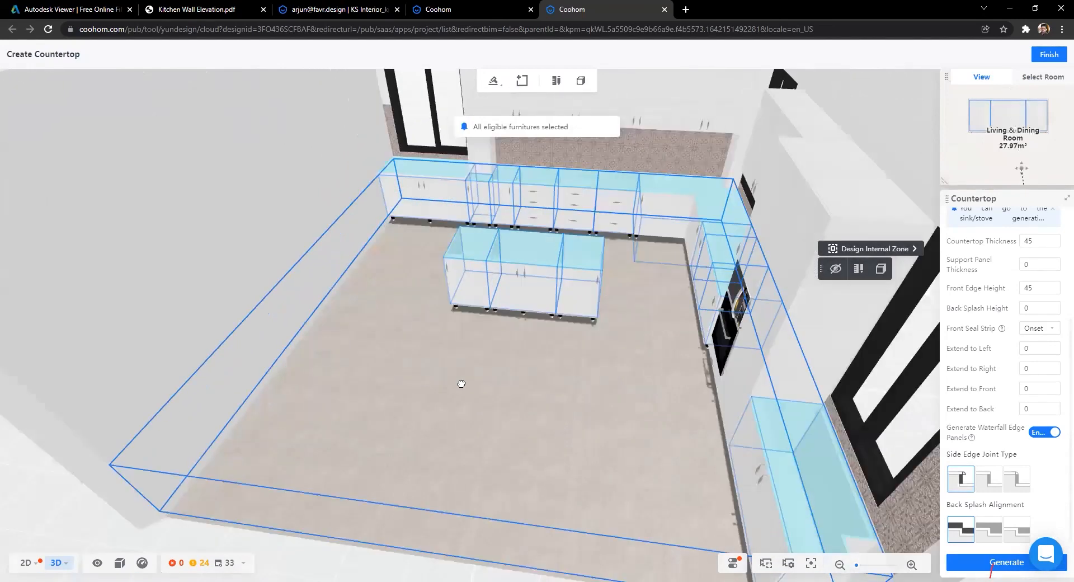
pyautogui.moveTo(658, 386); pyautogui.dragTo(736, 358)
pyautogui.moveTo(654, 358); pyautogui.dragTo(532, 383)
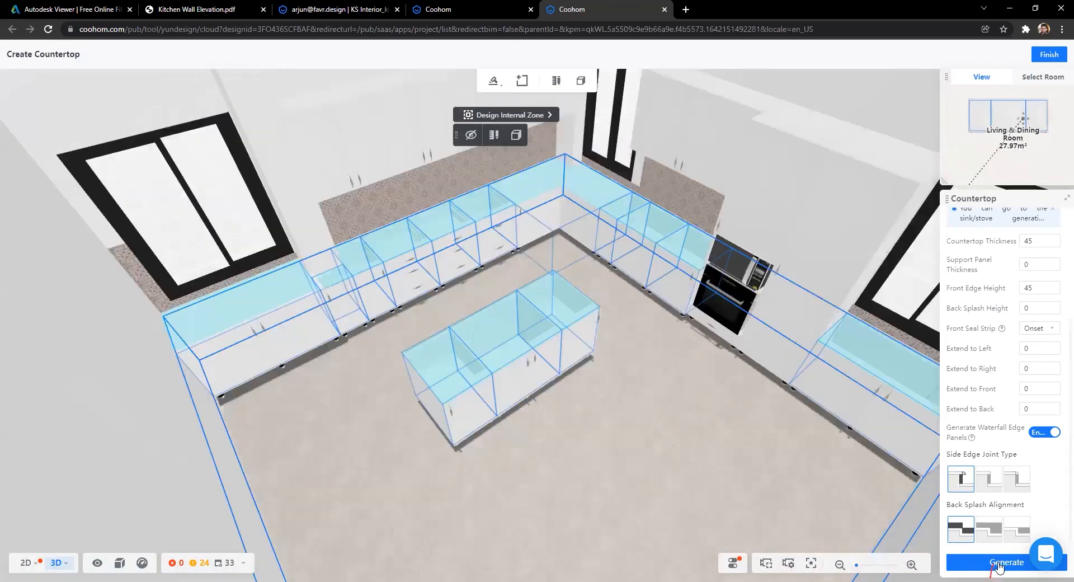
pyautogui.click(987, 564)
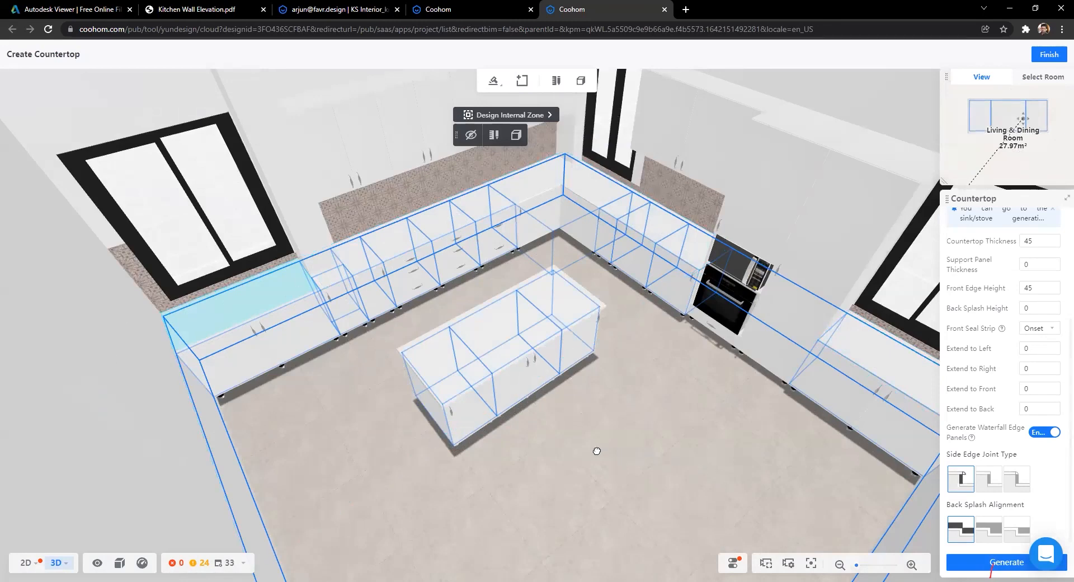
pyautogui.moveTo(481, 440); pyautogui.dragTo(540, 454)
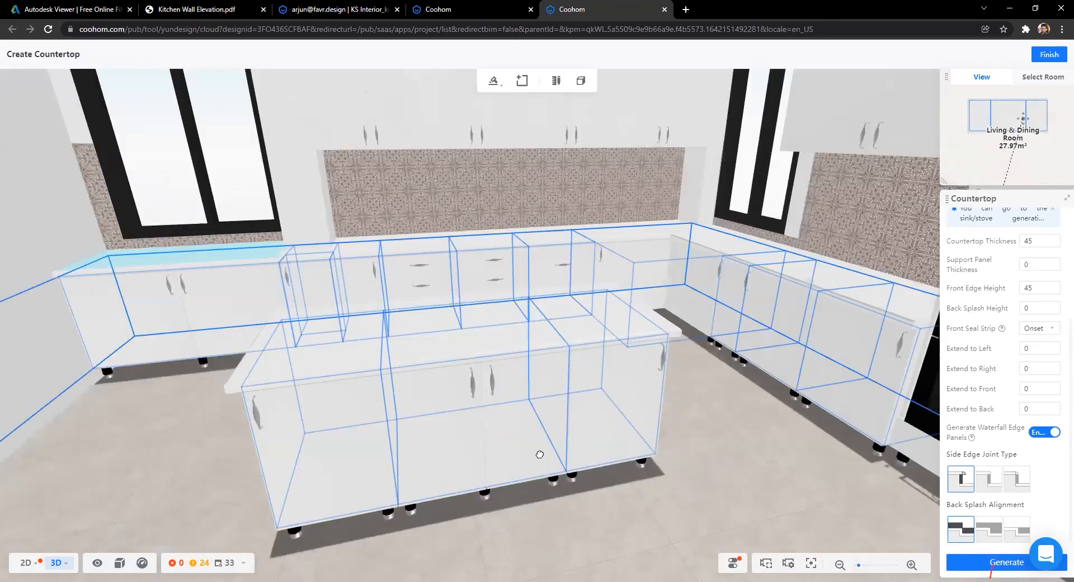
pyautogui.moveTo(627, 439); pyautogui.dragTo(711, 439)
# Step: Start a footline for all eligible cabinets and choose the 100 mm high Toekick Molding 10-G from the public catalog as its style
pyautogui.moveTo(498, 85); pyautogui.dragTo(484, 148)
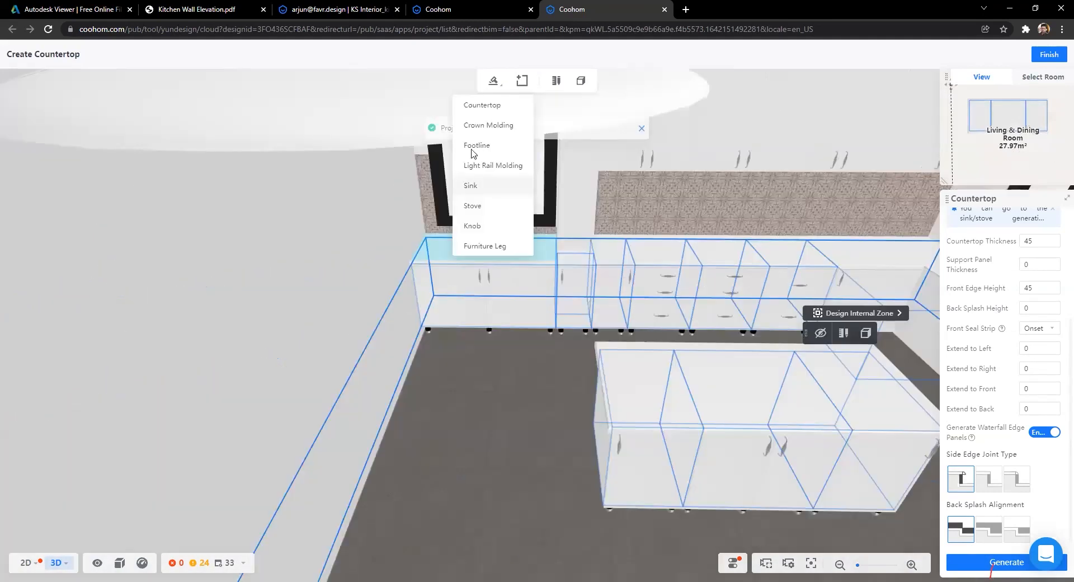
pyautogui.click(473, 145)
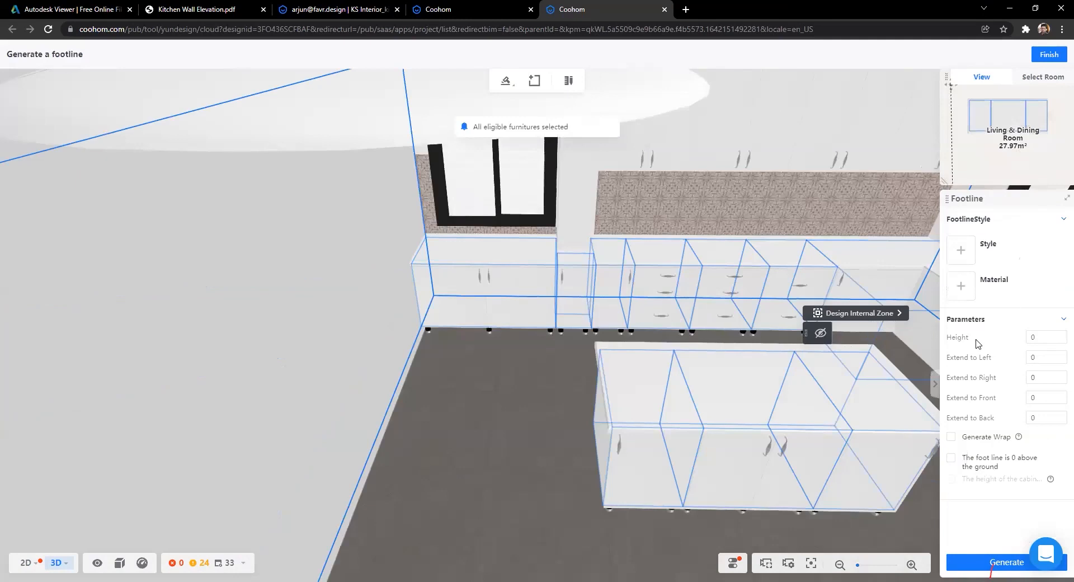
pyautogui.click(961, 251)
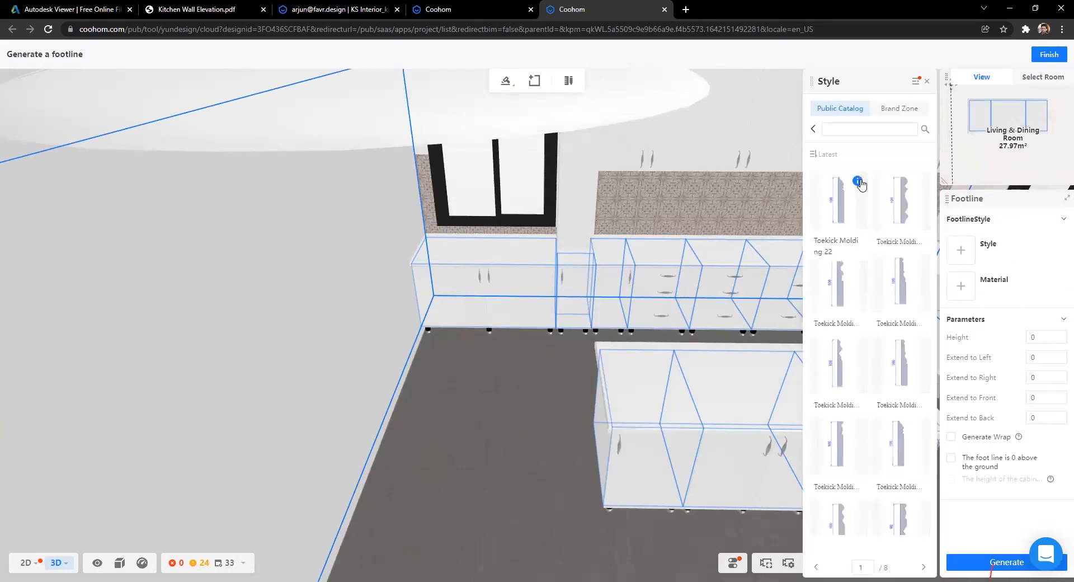
pyautogui.moveTo(856, 199)
pyautogui.moveTo(864, 256)
pyautogui.scroll(-3, 861, 263)
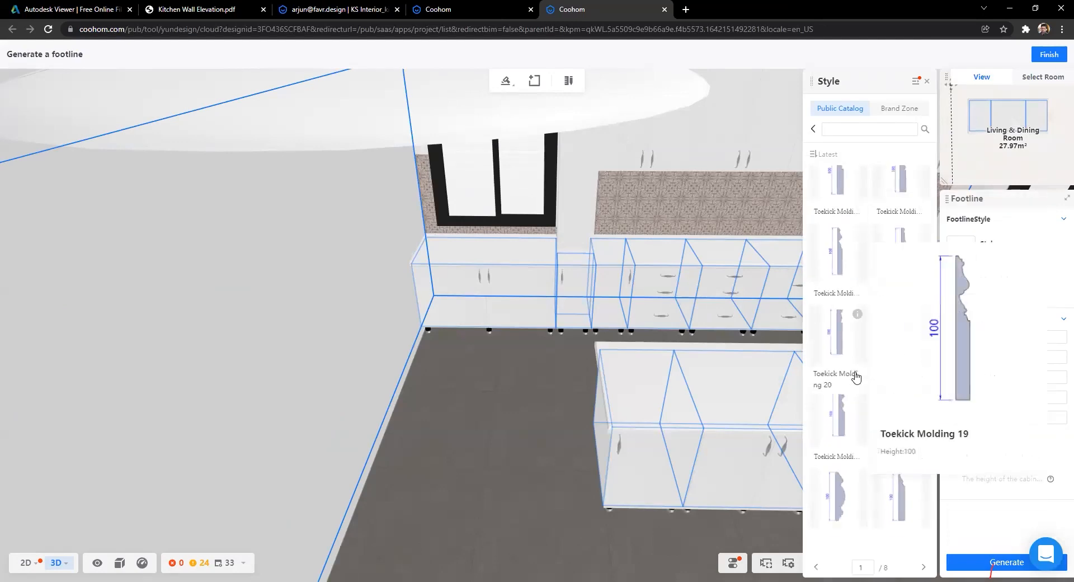
pyautogui.moveTo(861, 314)
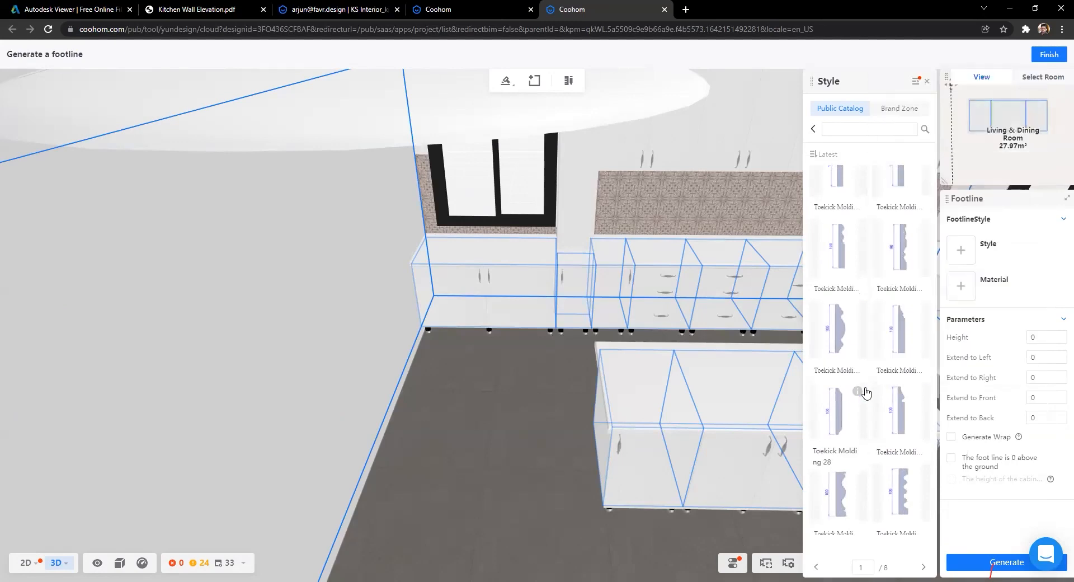
pyautogui.moveTo(844, 452)
pyautogui.scroll(-5, 845, 453)
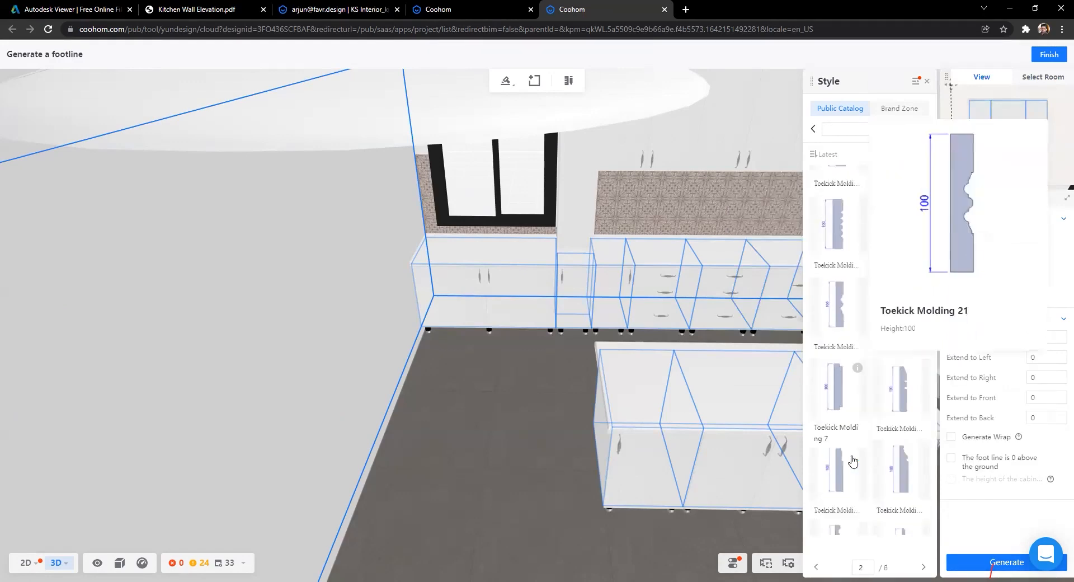
pyautogui.scroll(-5, 852, 461)
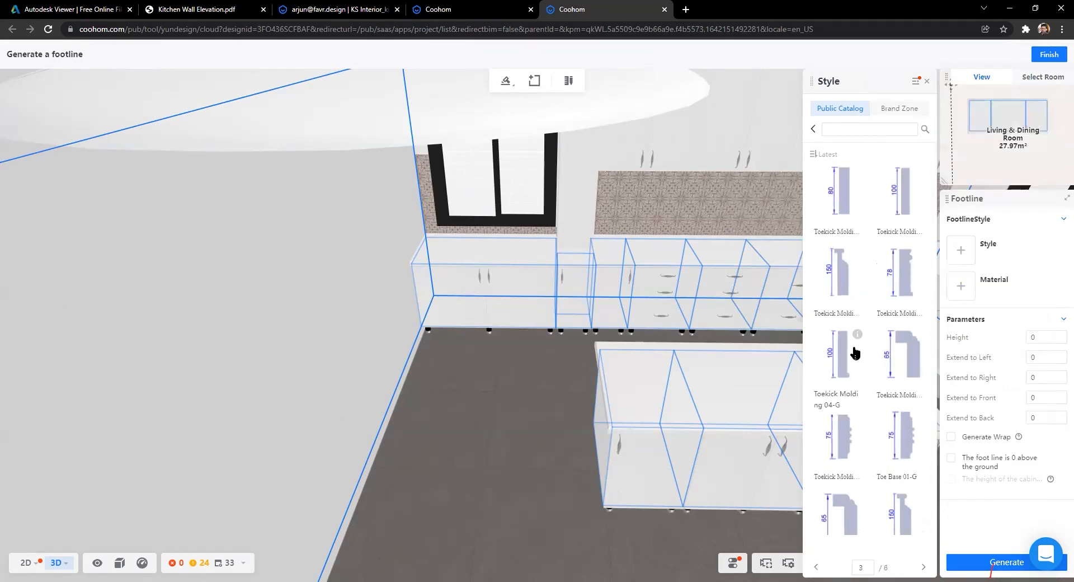
pyautogui.scroll(1, 851, 352)
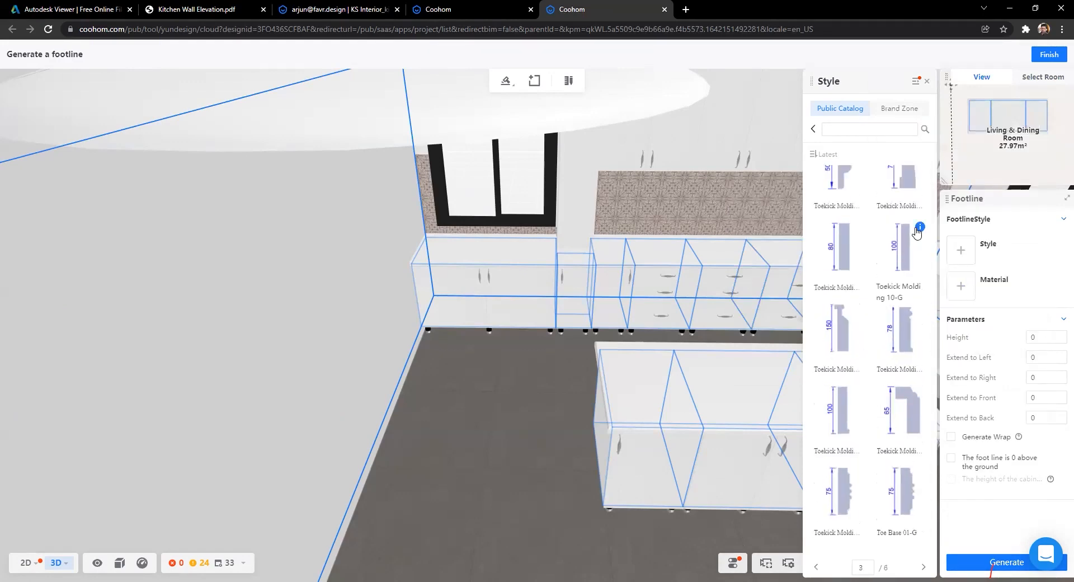
pyautogui.moveTo(916, 231)
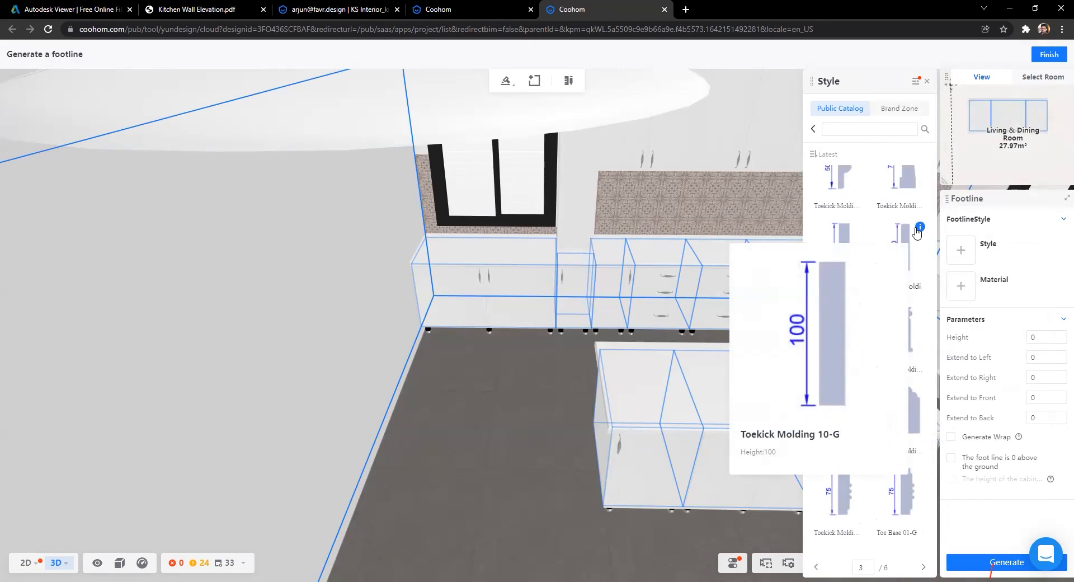
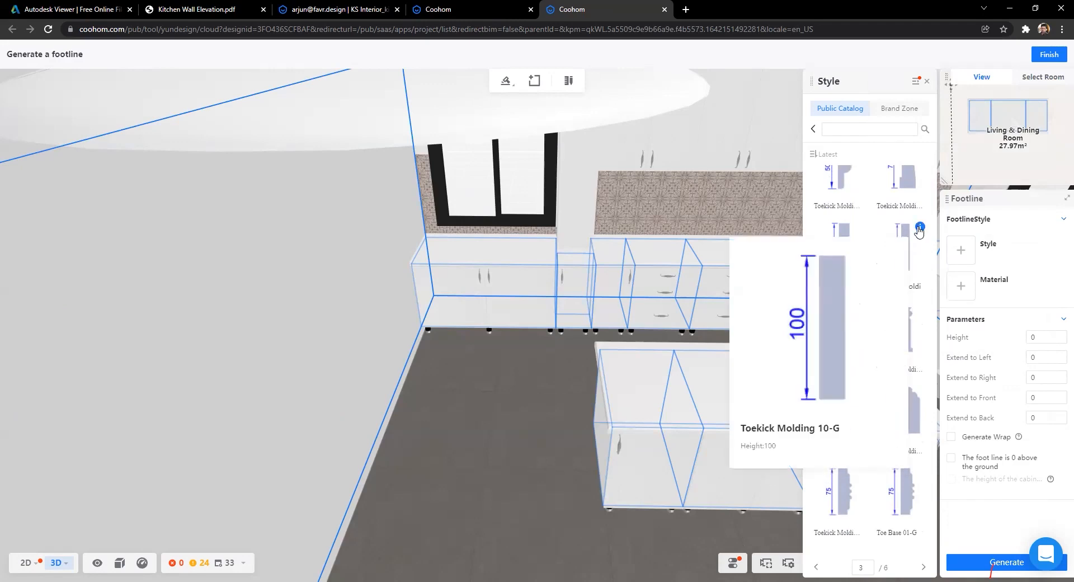
pyautogui.click(901, 257)
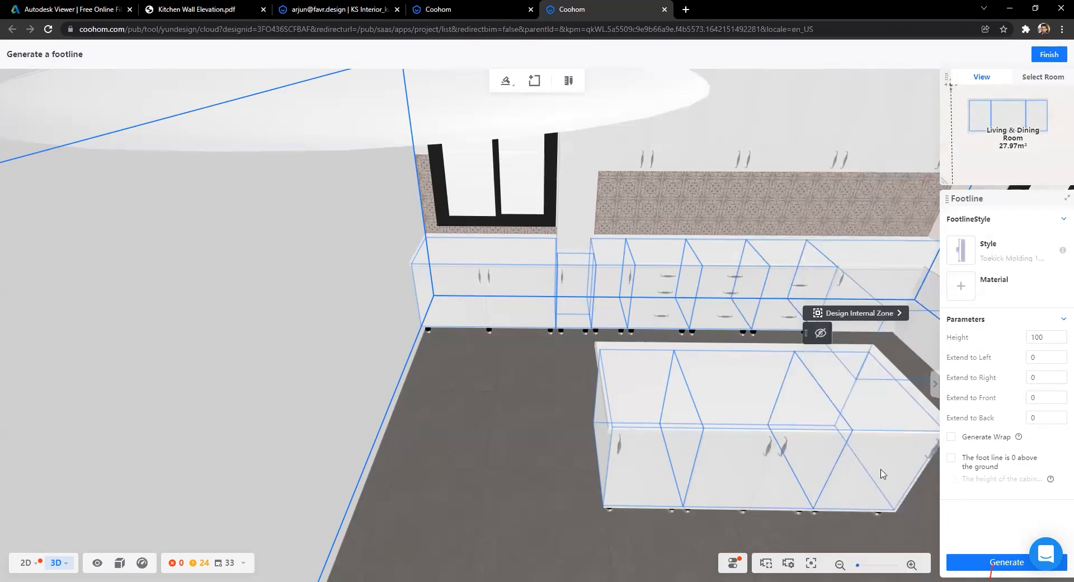
# Step: Search the public material catalog for "white", assign a cs-High Gloss finish to the footline, and generate it on the selected cabinets
pyautogui.scroll(-5, 529, 360)
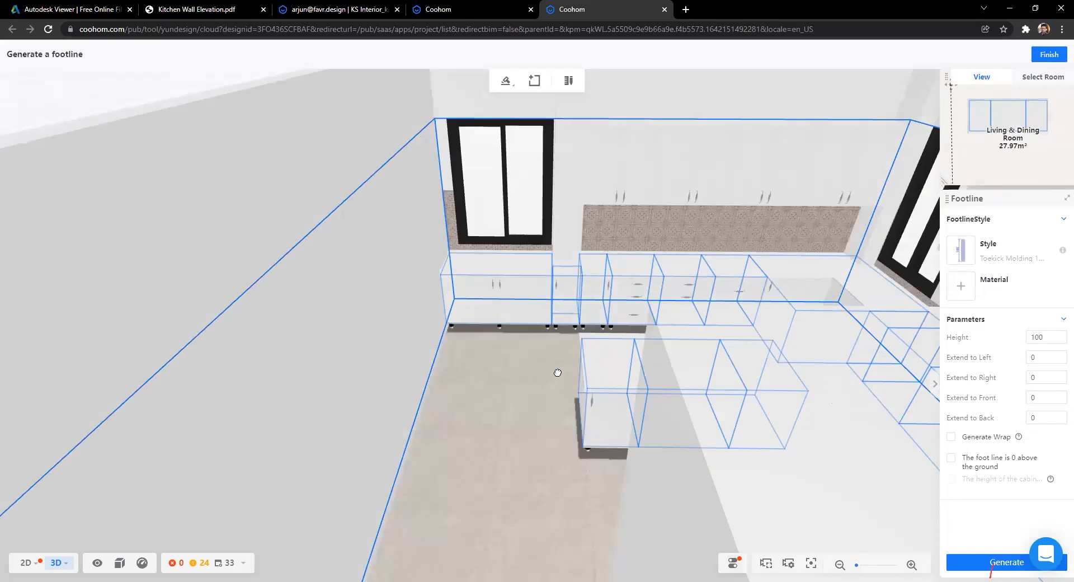
pyautogui.moveTo(653, 373); pyautogui.dragTo(598, 393)
pyautogui.scroll(3, 606, 394)
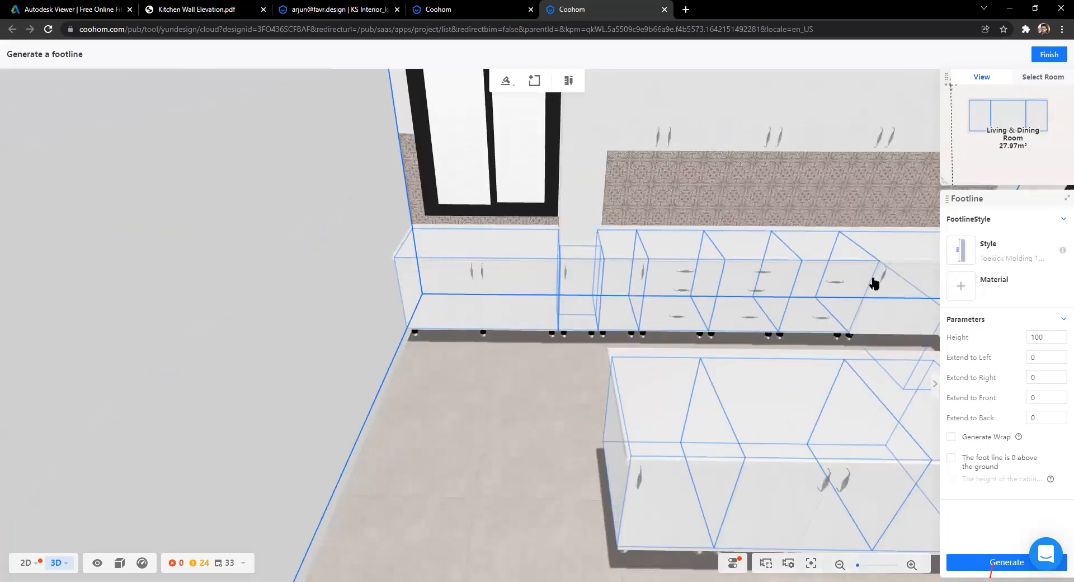
pyautogui.scroll(3, 857, 123)
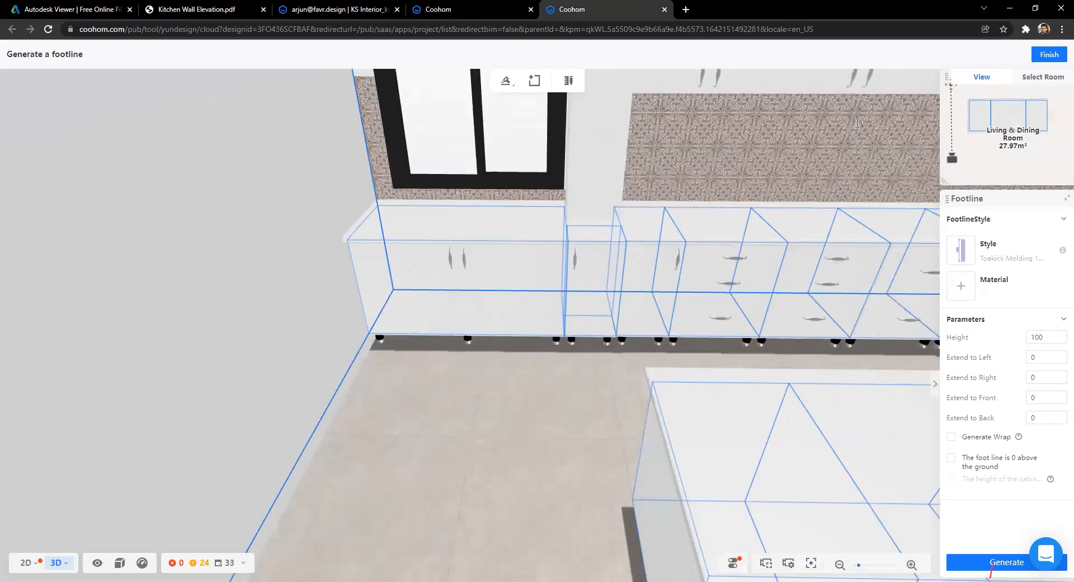
pyautogui.click(856, 128)
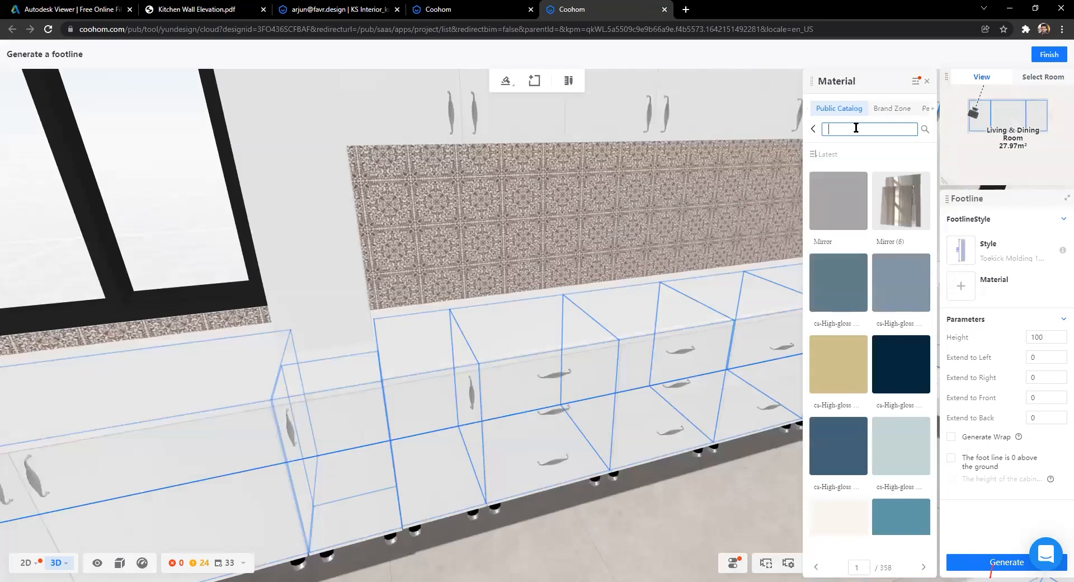
pyautogui.write('white')
pyautogui.press('Return')
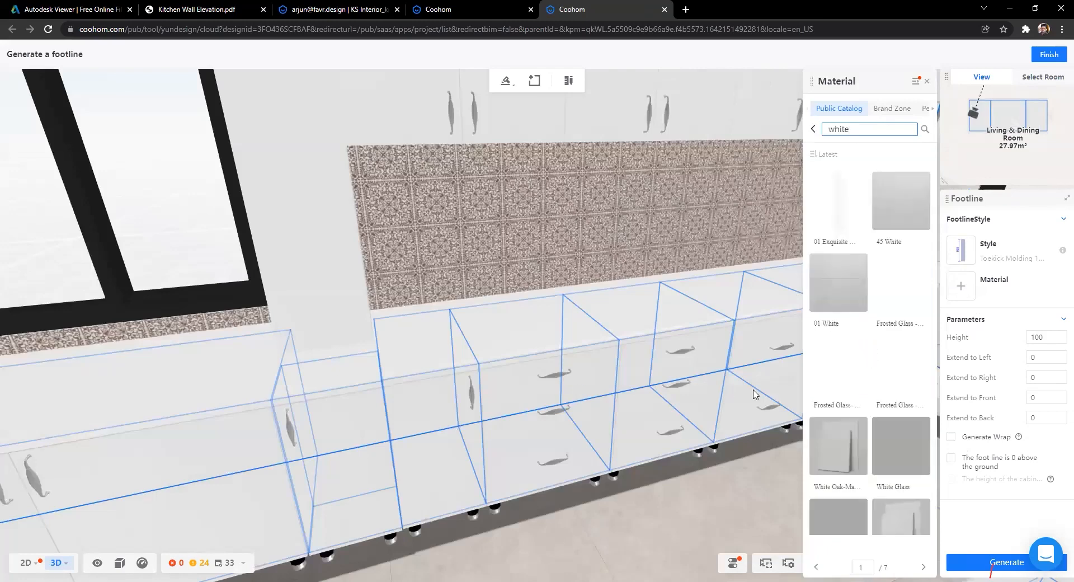
pyautogui.scroll(-2, 844, 339)
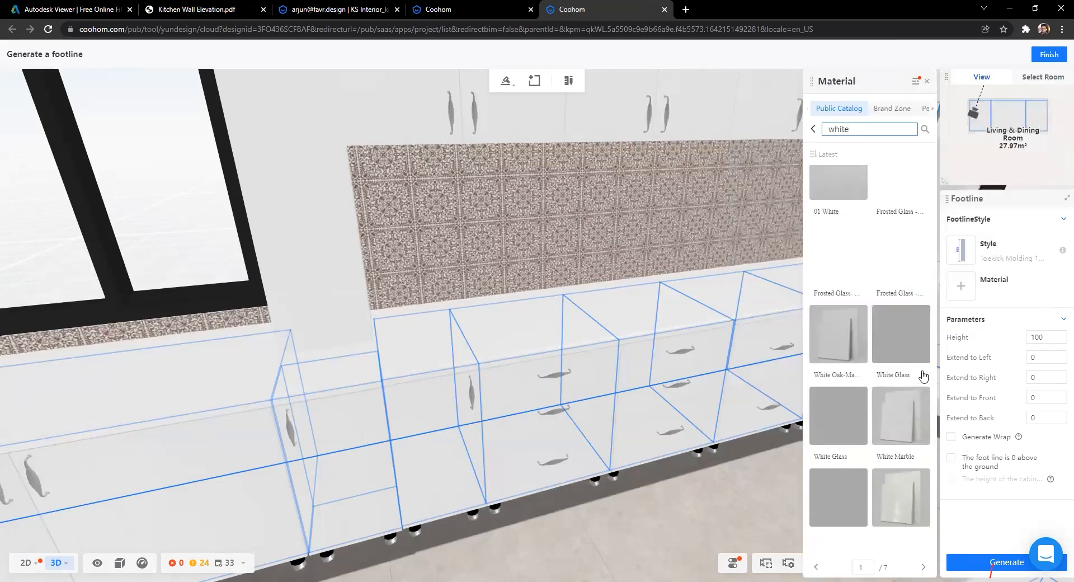
pyautogui.scroll(-2, 922, 375)
pyautogui.click(901, 386)
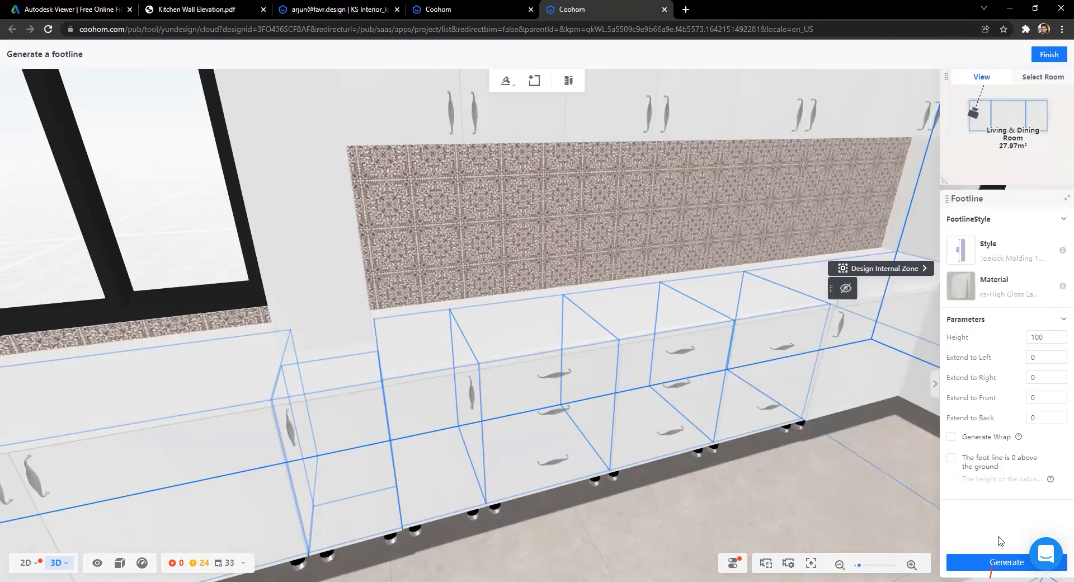
pyautogui.click(974, 560)
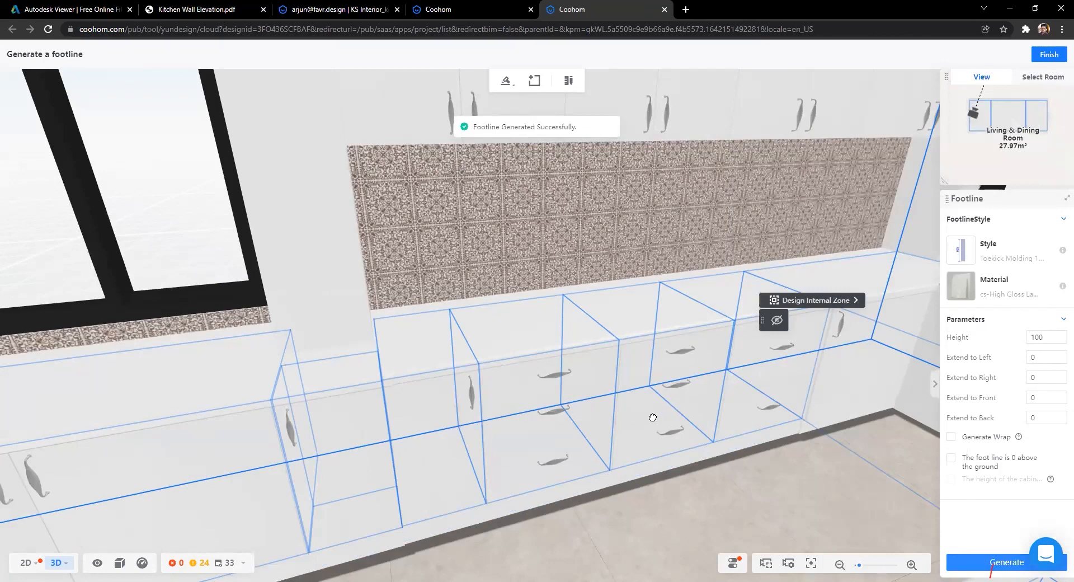
# Step: Clear the cabinet selection and examine the generated footline along the wall runs, tall units and island from several angles
pyautogui.moveTo(525, 425); pyautogui.dragTo(400, 435)
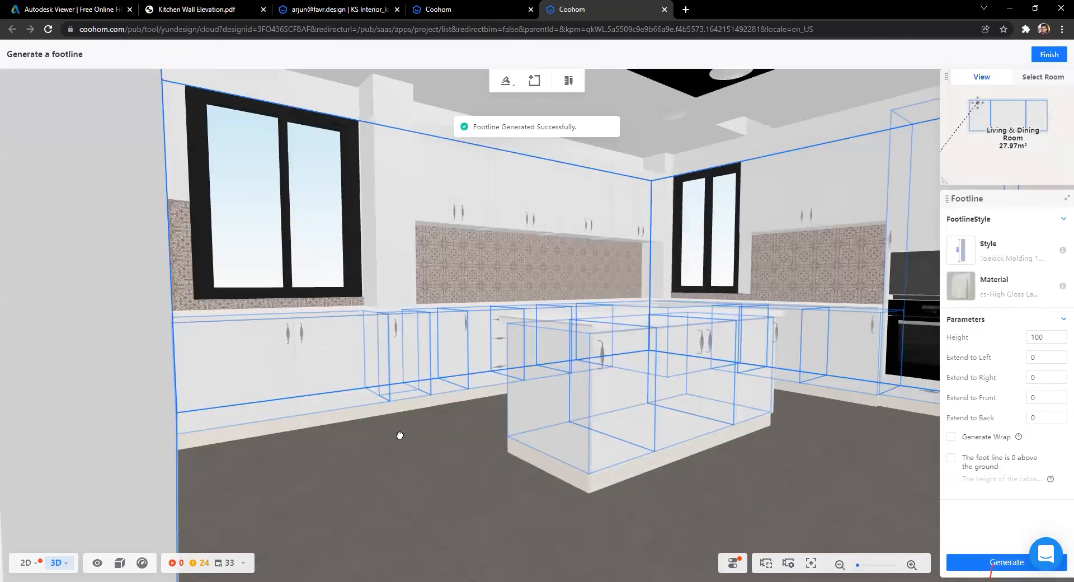
pyautogui.moveTo(517, 428); pyautogui.dragTo(543, 420)
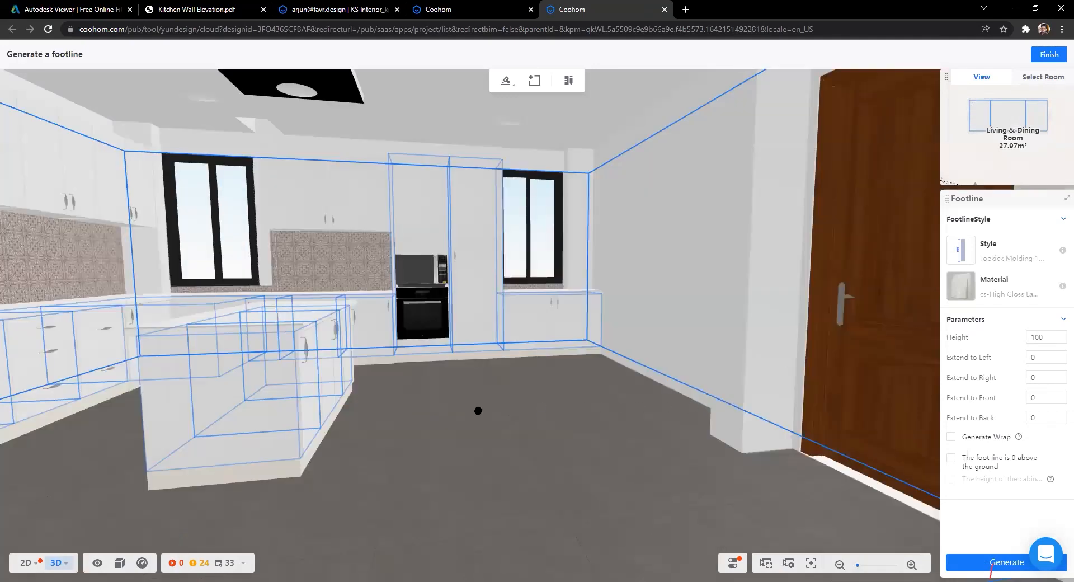
pyautogui.moveTo(478, 410); pyautogui.dragTo(402, 411)
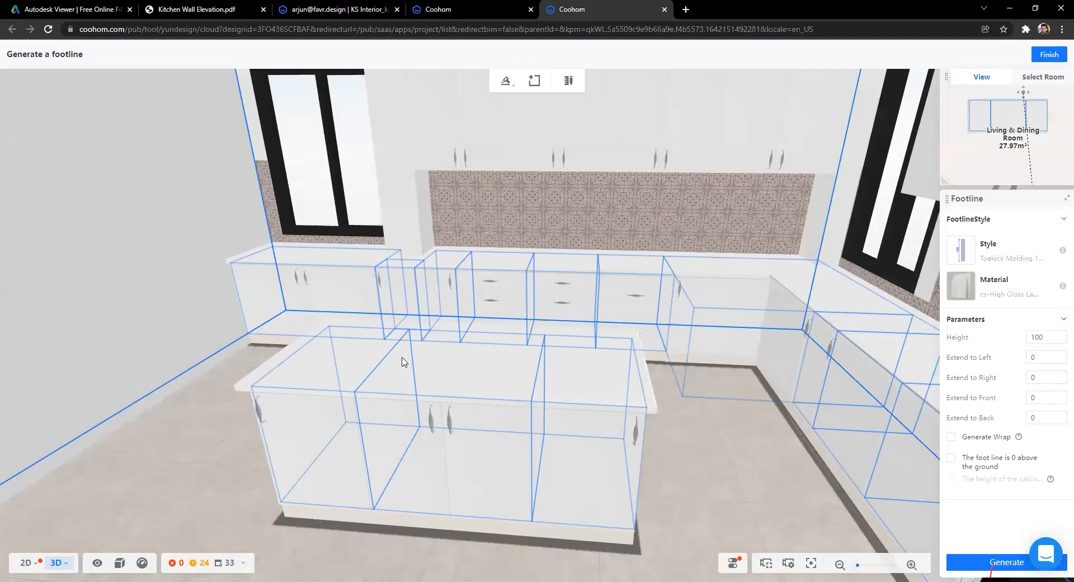
pyautogui.moveTo(343, 283); pyautogui.dragTo(523, 407)
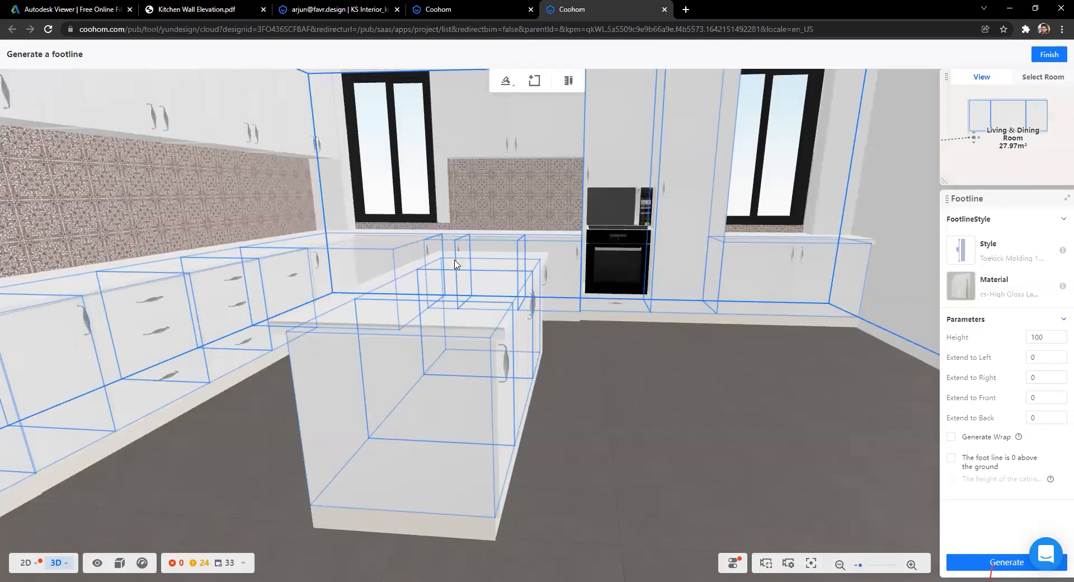
pyautogui.press('3')
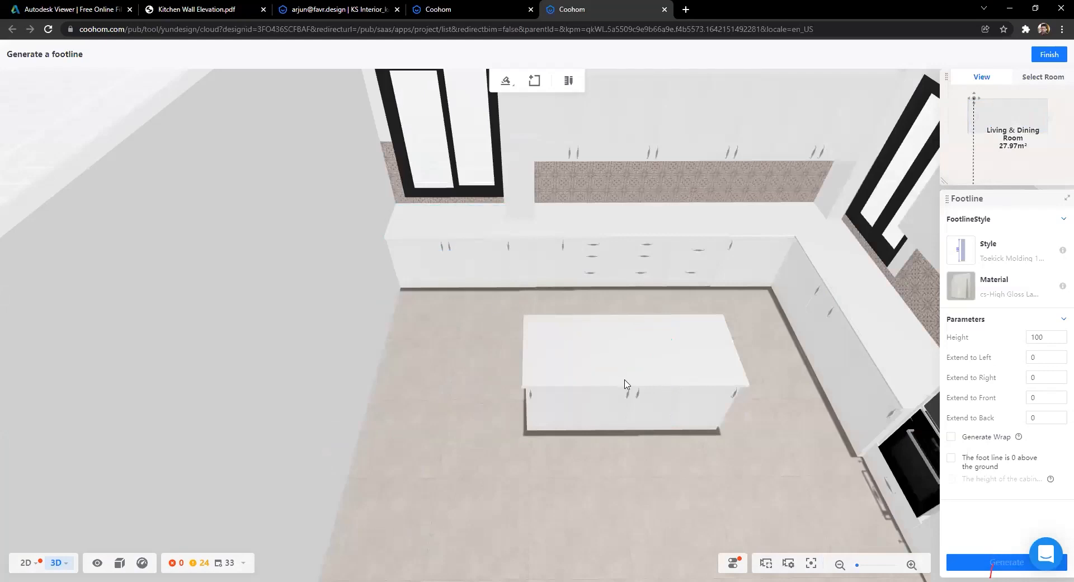
pyautogui.press('d')
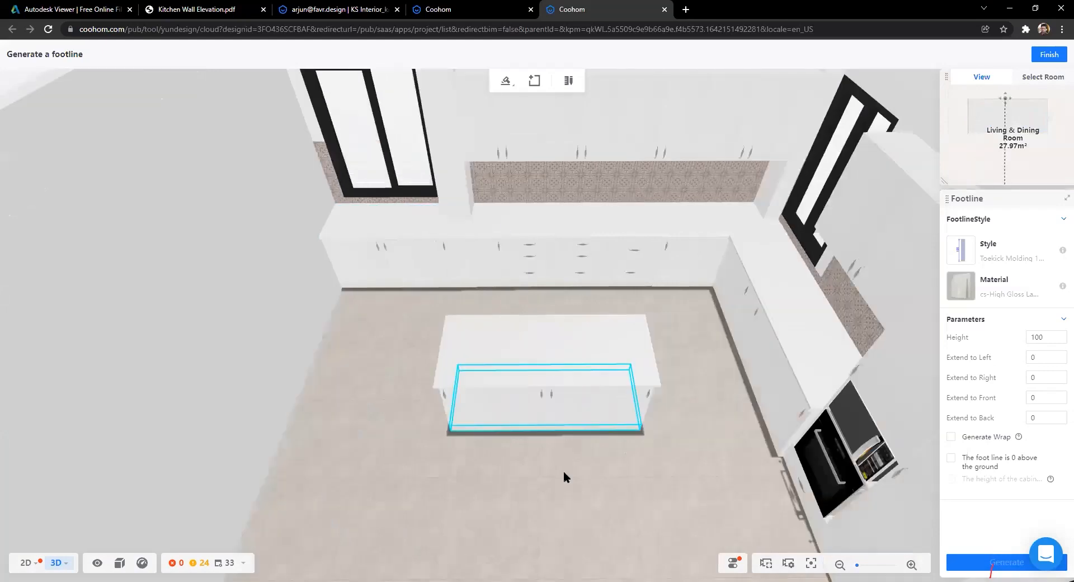
pyautogui.scroll(5, 556, 470)
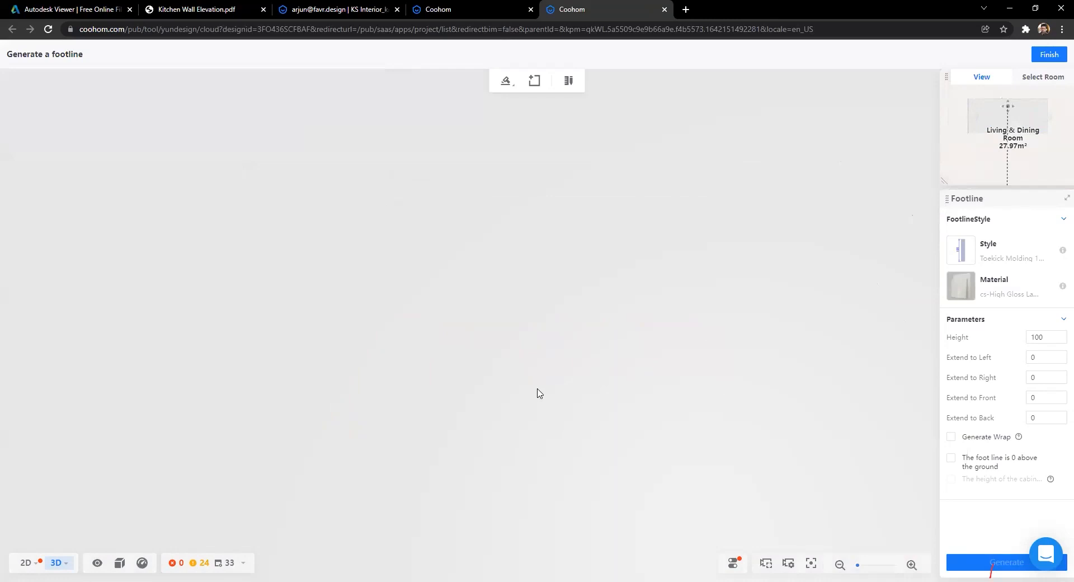
pyautogui.scroll(-5, 538, 389)
pyautogui.moveTo(537, 388); pyautogui.dragTo(555, 390)
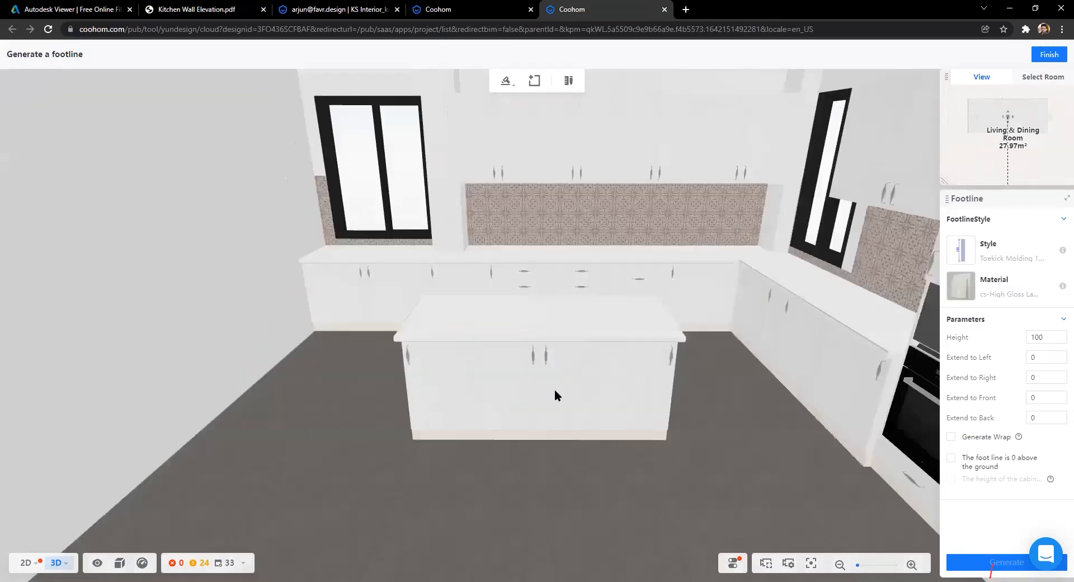
# Step: Generate a stove on the middle cabinet of the island, using Stove-19 from the public catalog as the stove style
pyautogui.click(555, 395)
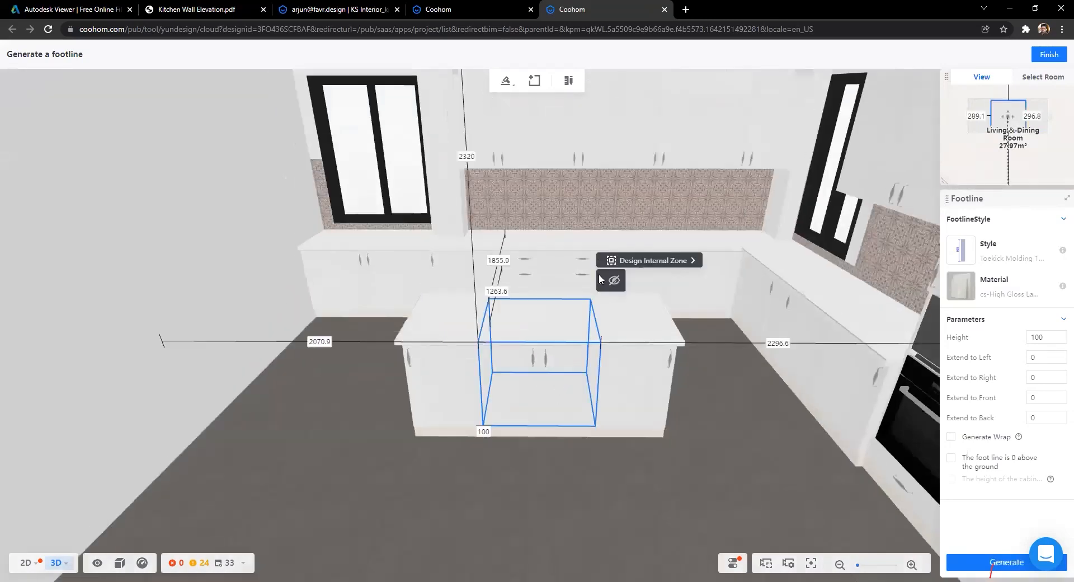
pyautogui.click(507, 88)
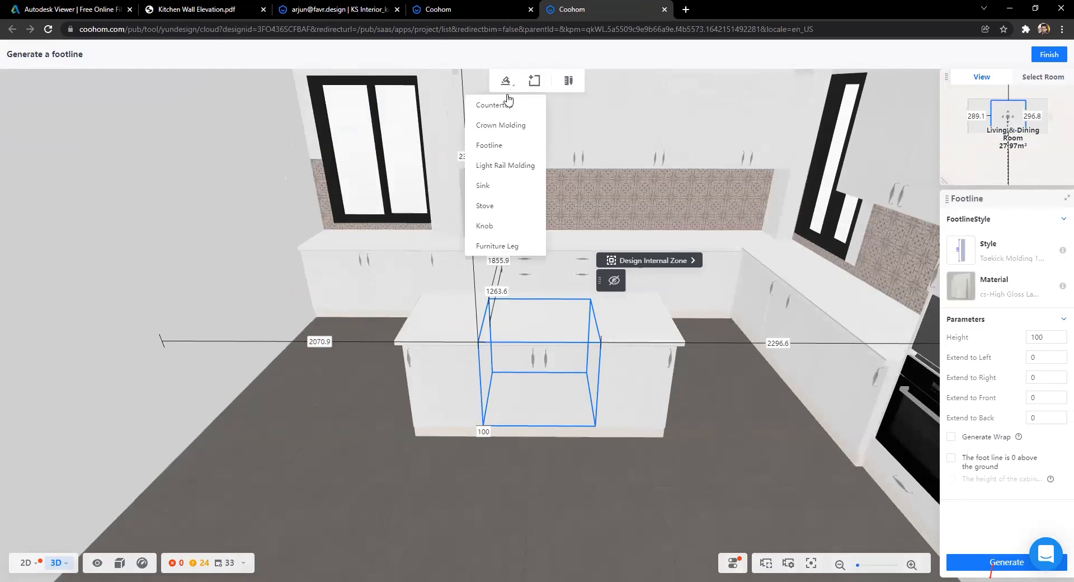
pyautogui.click(493, 207)
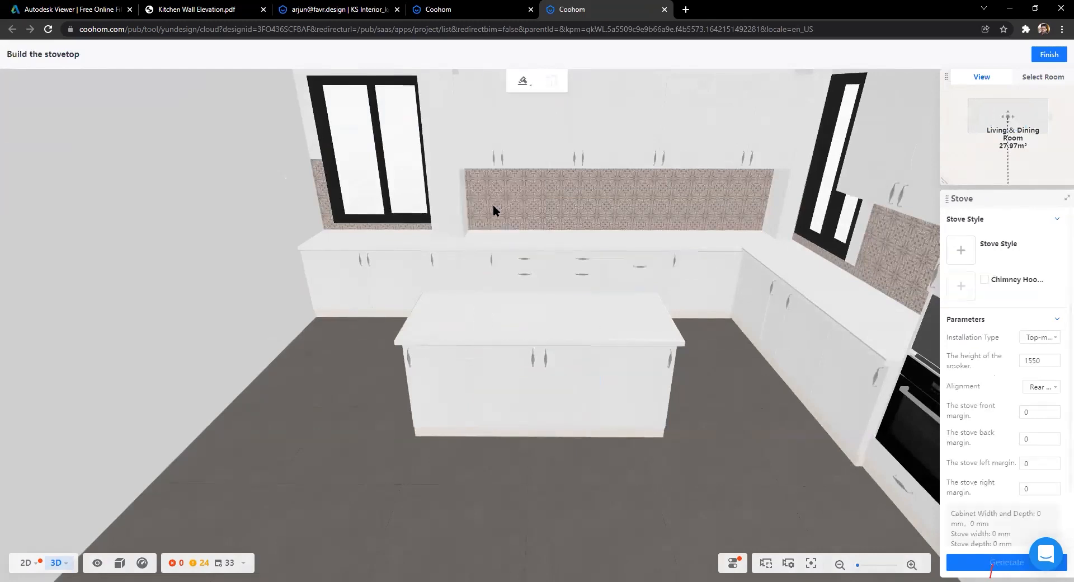
pyautogui.click(964, 258)
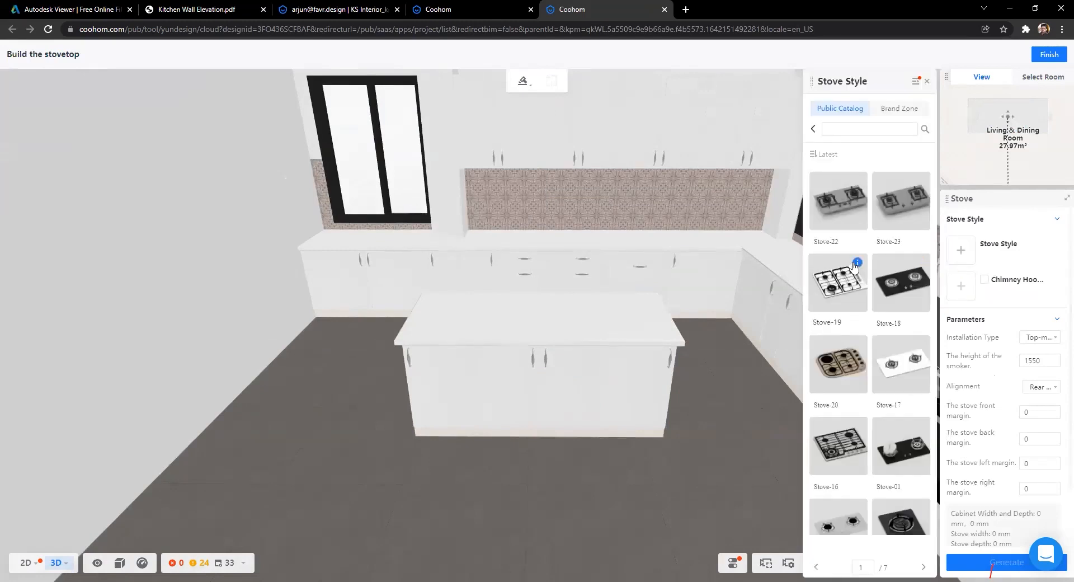
pyautogui.moveTo(858, 267)
pyautogui.scroll(-6, 839, 316)
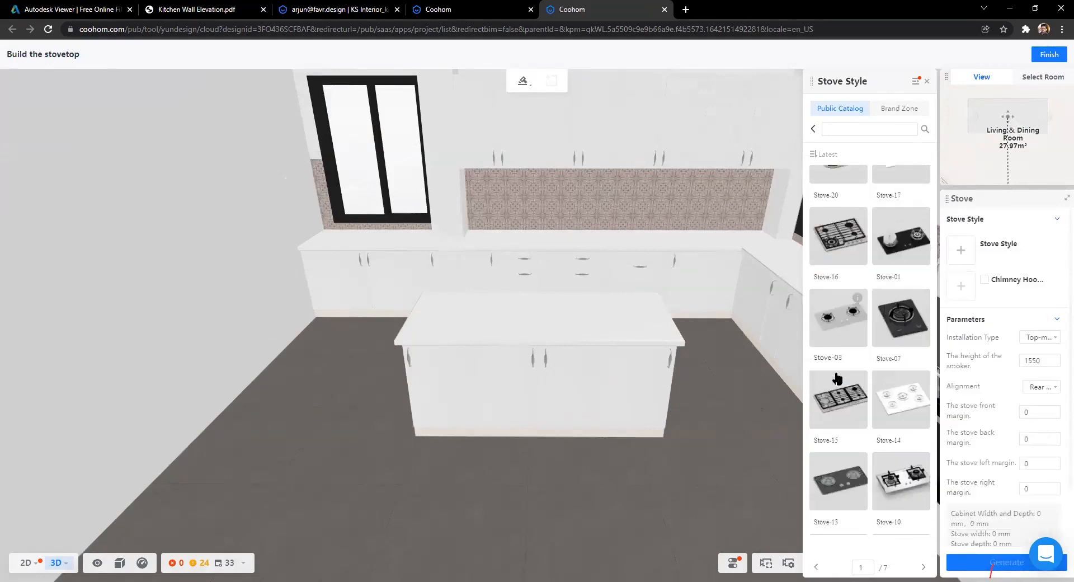
pyautogui.scroll(-6, 838, 379)
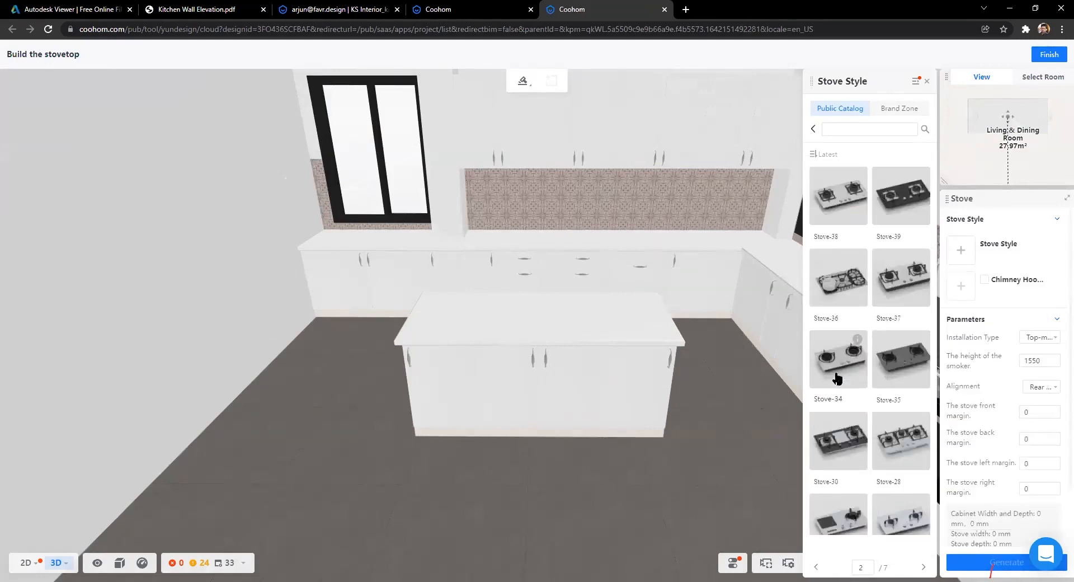
pyautogui.scroll(5, 837, 379)
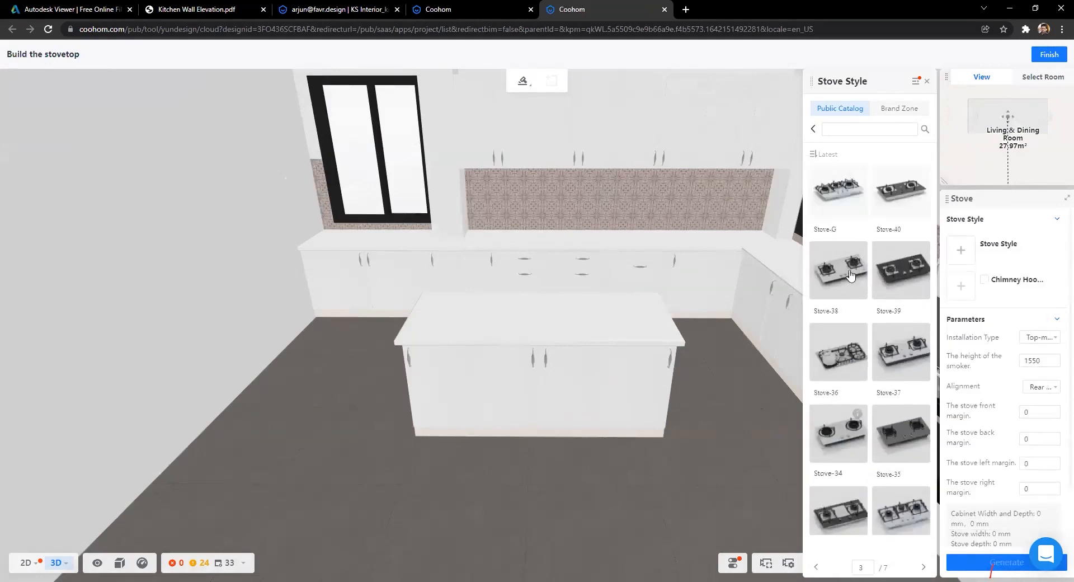
pyautogui.scroll(5, 837, 313)
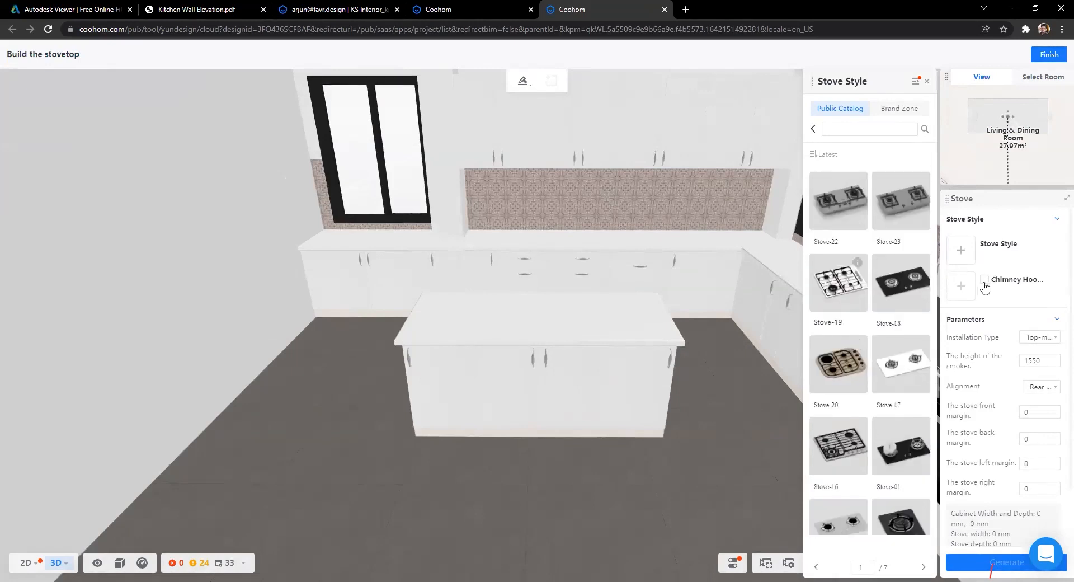
pyautogui.click(837, 364)
pyautogui.click(548, 407)
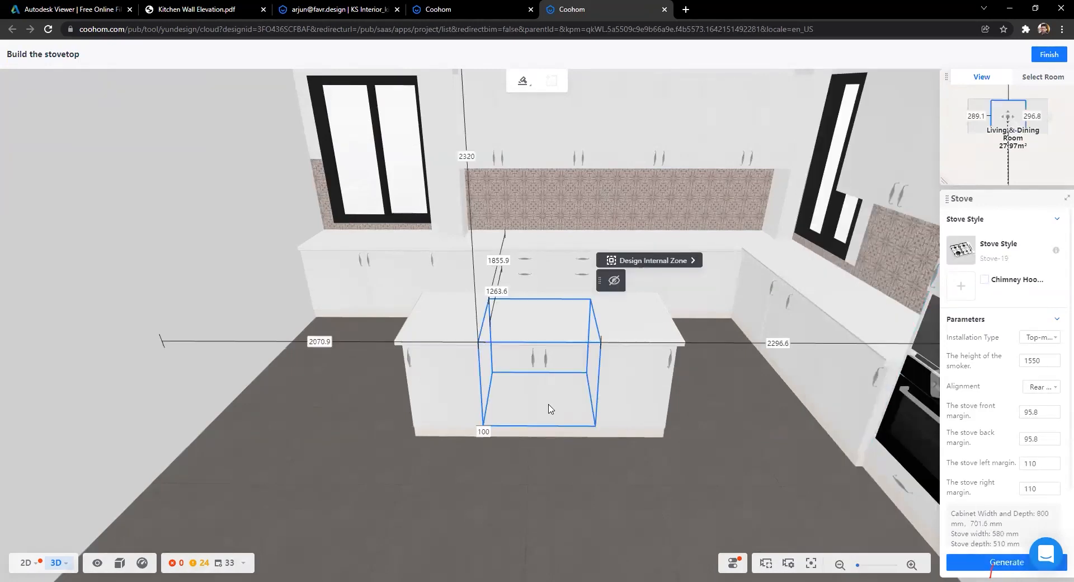
pyautogui.click(983, 565)
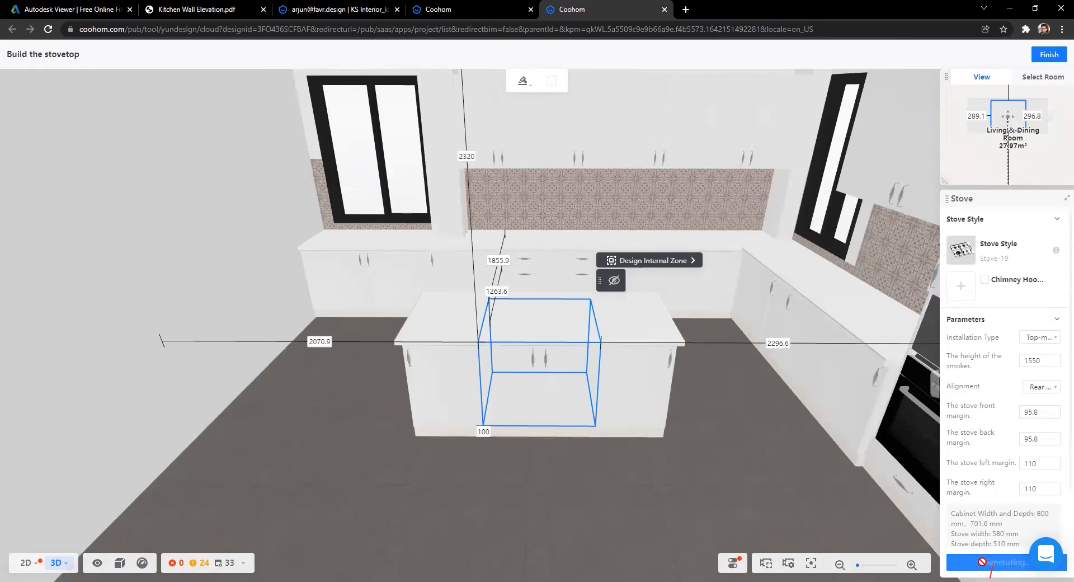
# Step: Examine the generated stove on the island countertop from several angles and distances
pyautogui.scroll(3, 561, 387)
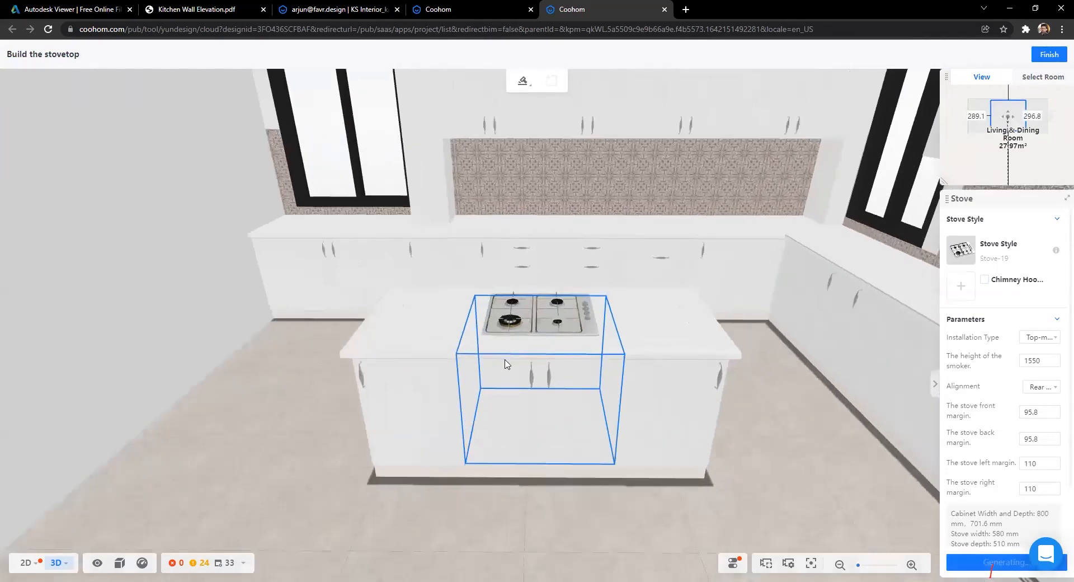
pyautogui.scroll(3, 520, 403)
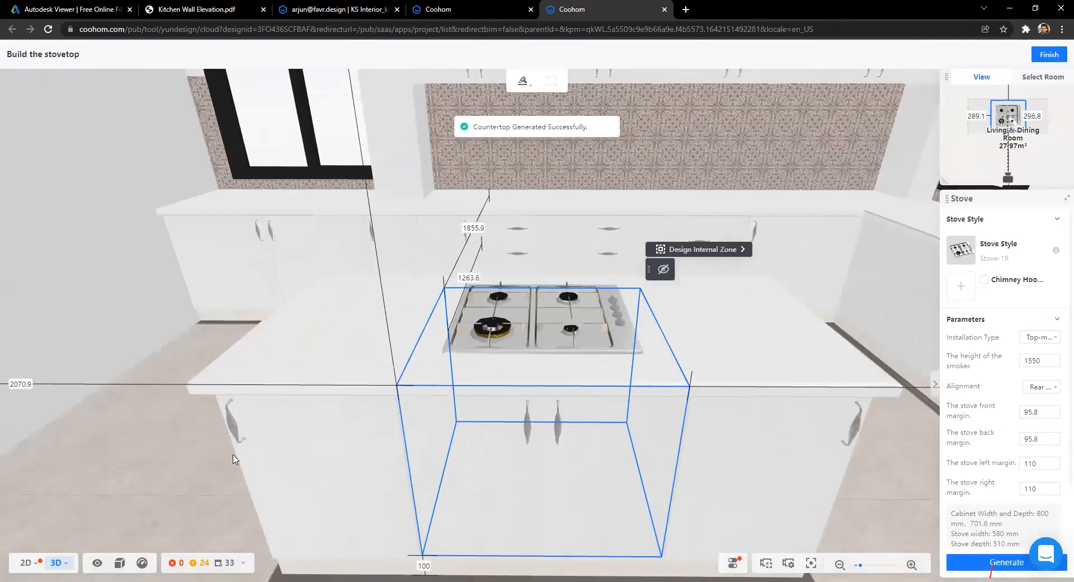
pyautogui.scroll(-3, 516, 450)
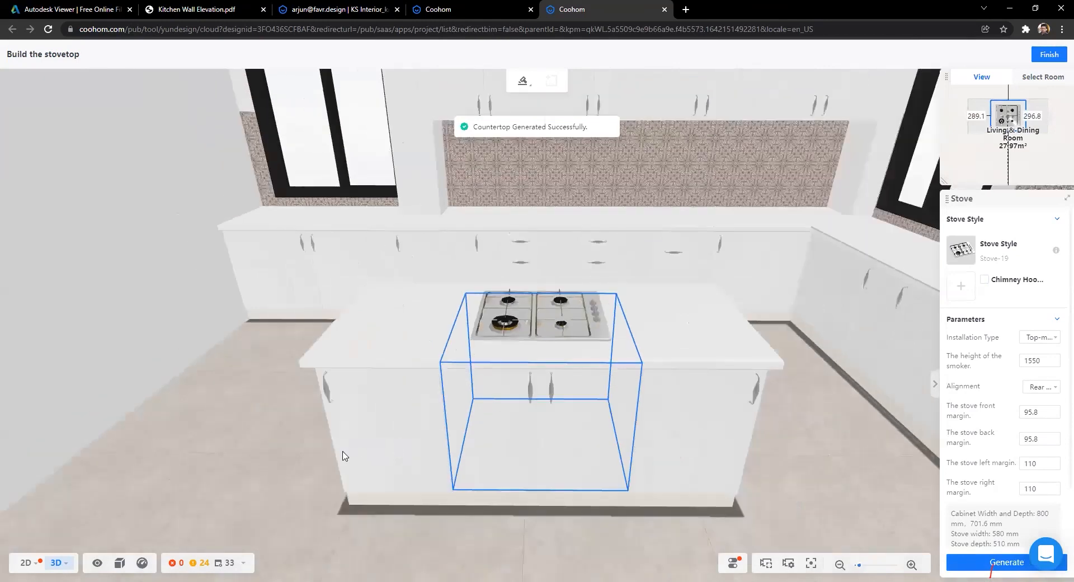
pyautogui.moveTo(343, 456); pyautogui.dragTo(514, 437)
pyautogui.moveTo(684, 474); pyautogui.dragTo(560, 459)
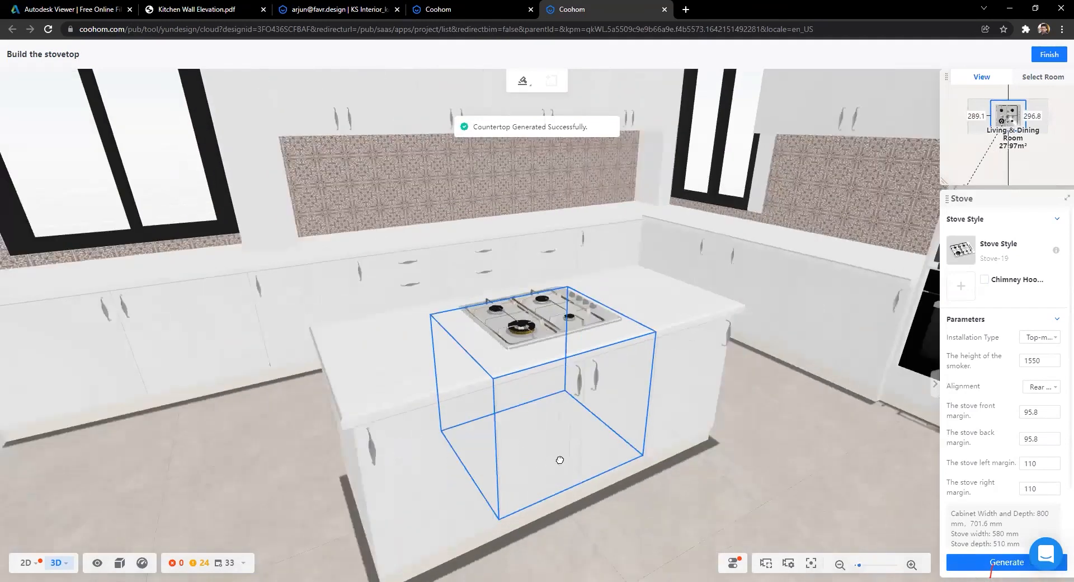
pyautogui.moveTo(636, 468); pyautogui.dragTo(539, 338)
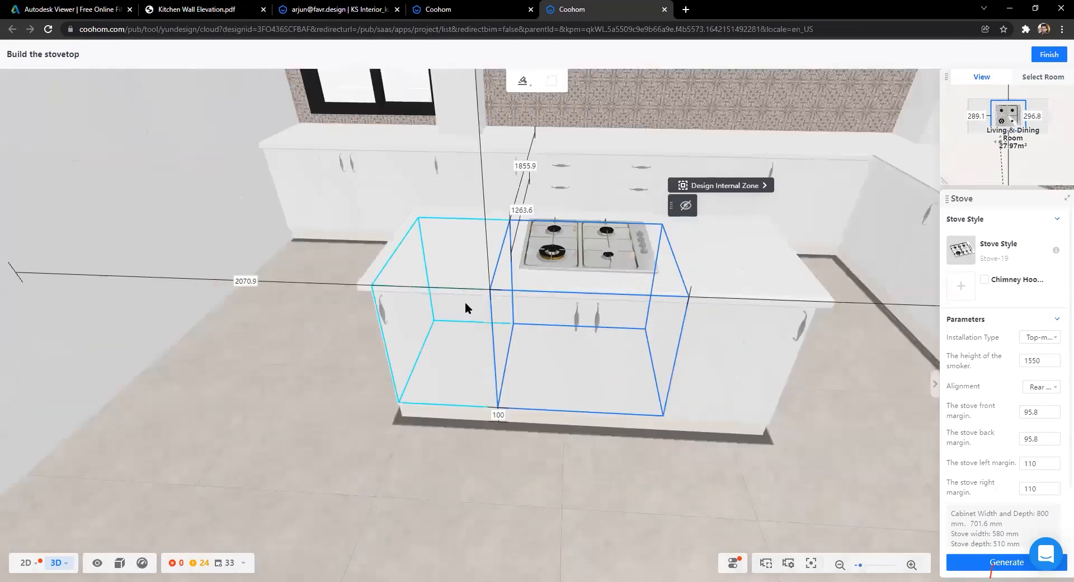
pyautogui.moveTo(500, 399); pyautogui.dragTo(593, 342)
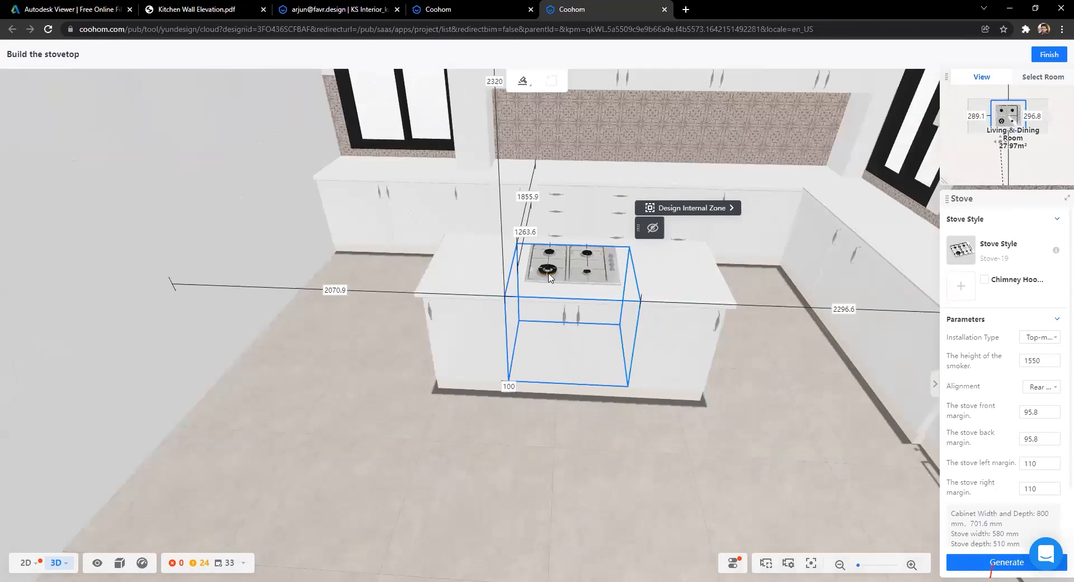
pyautogui.scroll(3, 652, 414)
pyautogui.moveTo(627, 393); pyautogui.dragTo(629, 325, button='right')
pyautogui.scroll(-5, 448, 288)
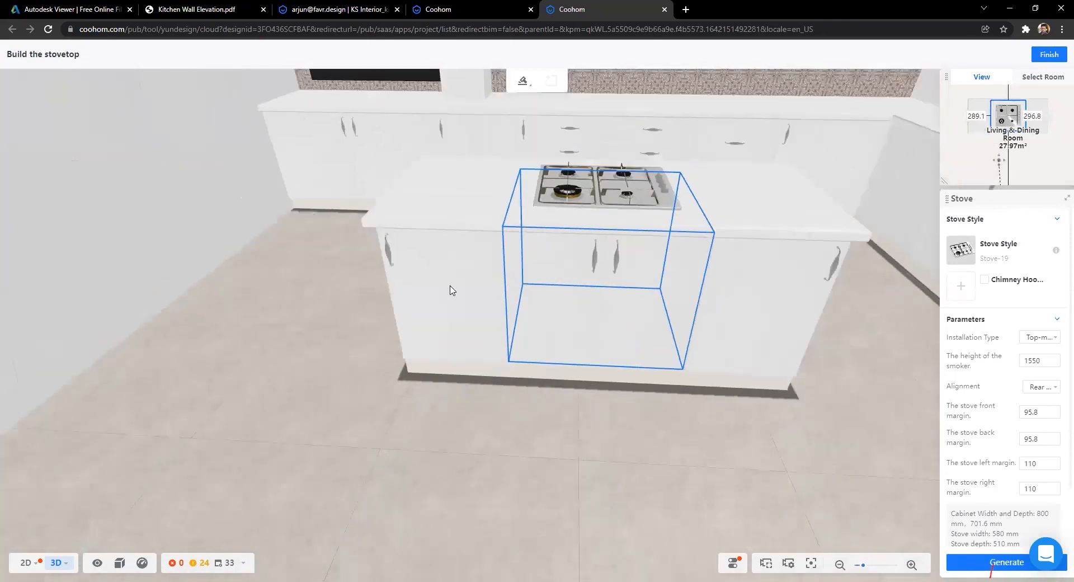
pyautogui.scroll(5, 479, 363)
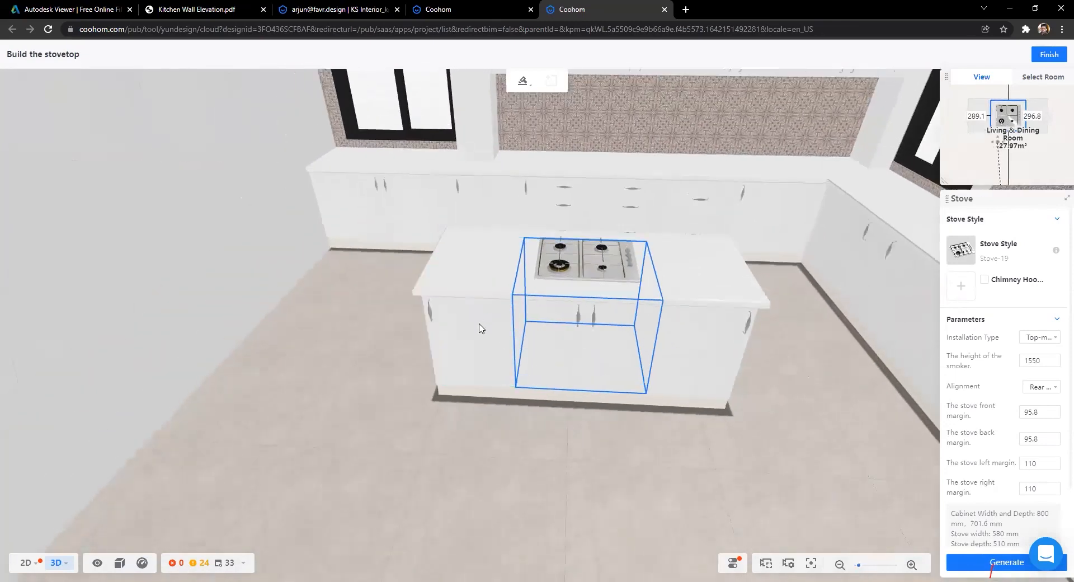
pyautogui.scroll(5, 478, 364)
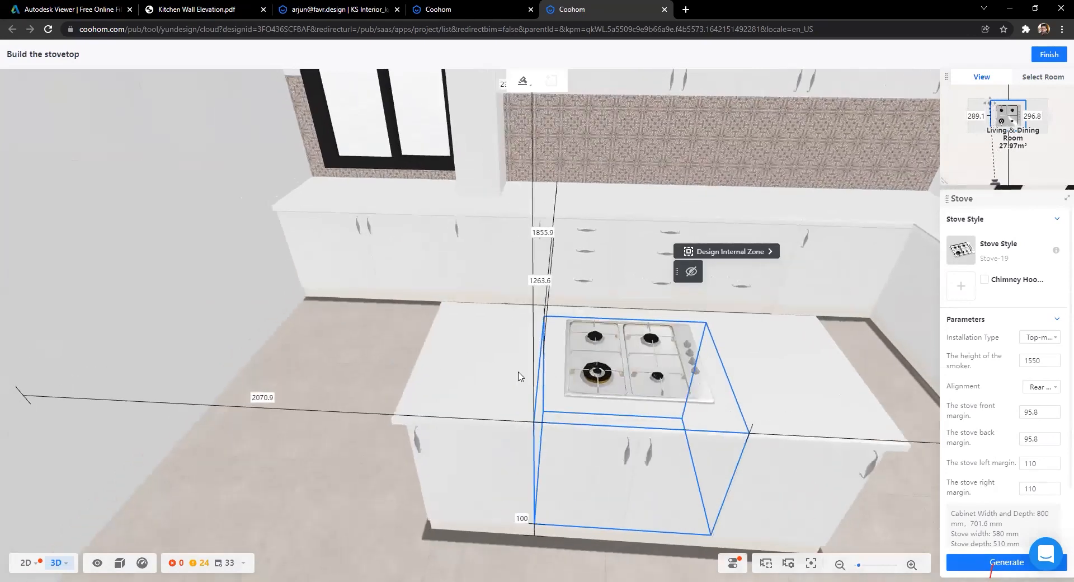
# Step: Start a sink on the double-door base cabinet below the back-wall window and choose 7843B from the public catalog as its style
pyautogui.press('w')
pyautogui.press('a')
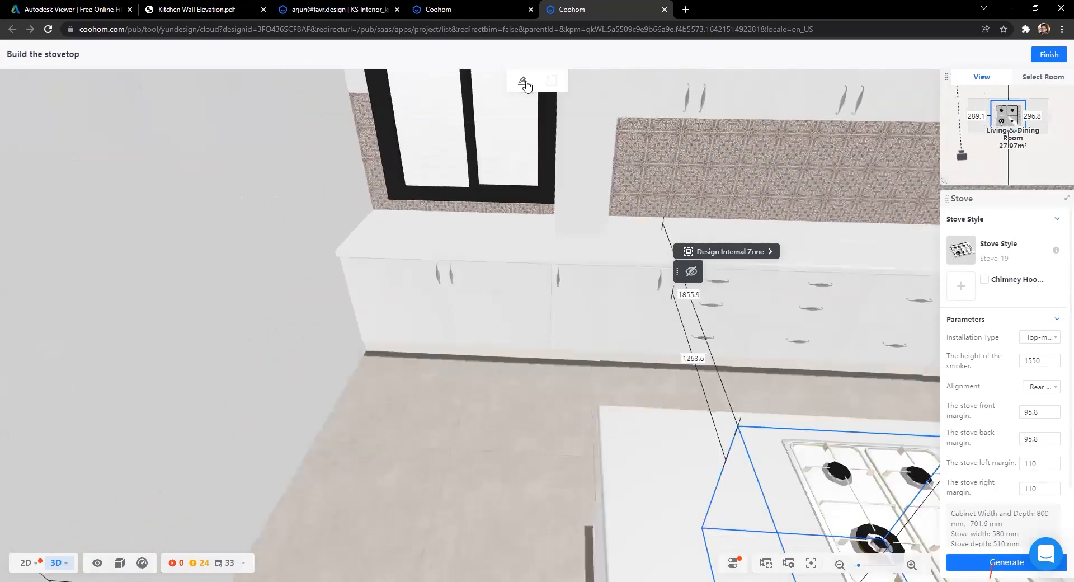
pyautogui.scroll(-4, 522, 95)
pyautogui.click(523, 80)
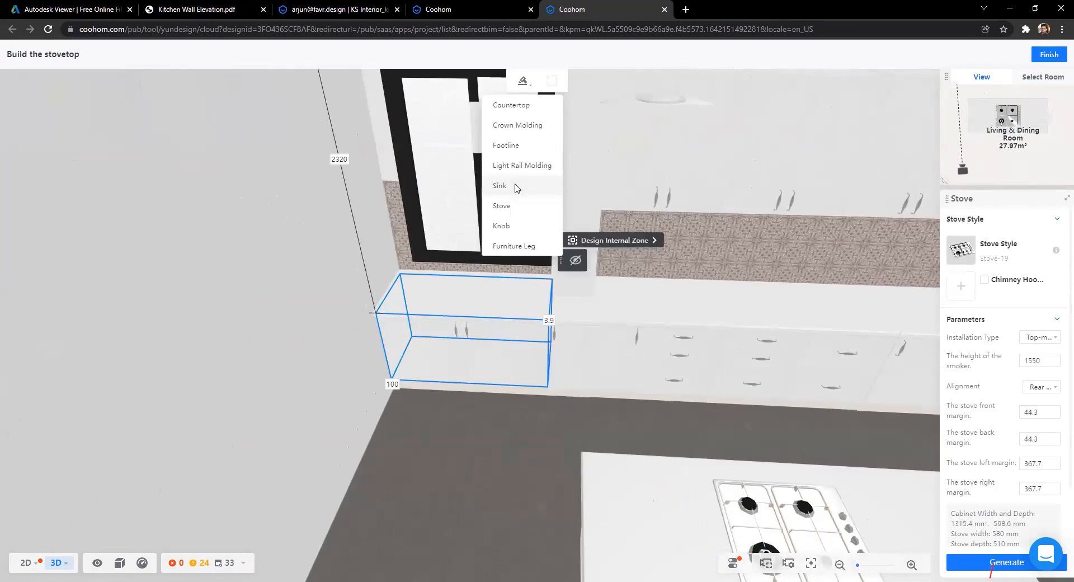
pyautogui.click(513, 186)
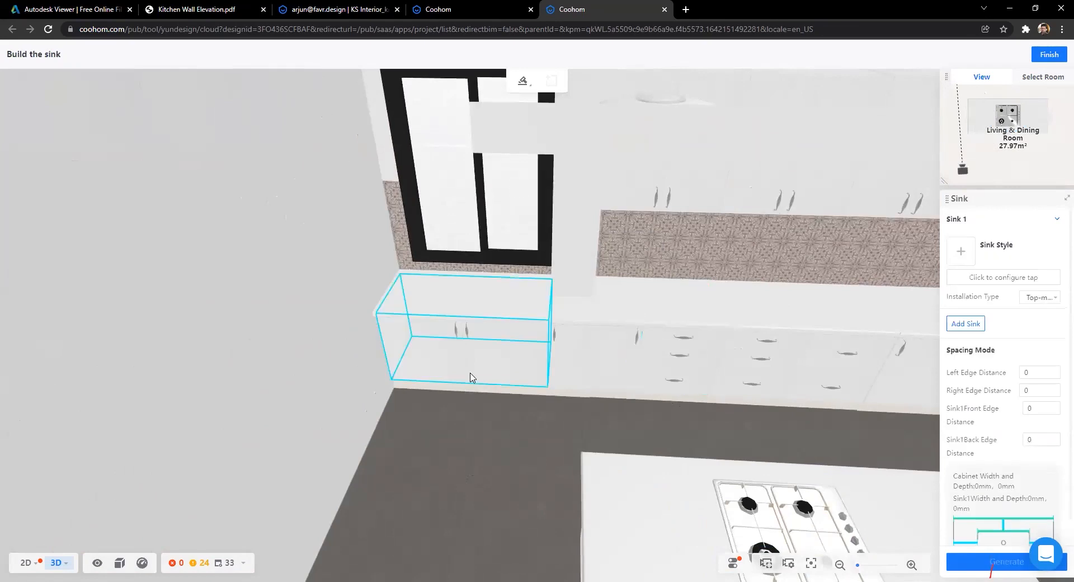
pyautogui.click(473, 378)
pyautogui.click(961, 252)
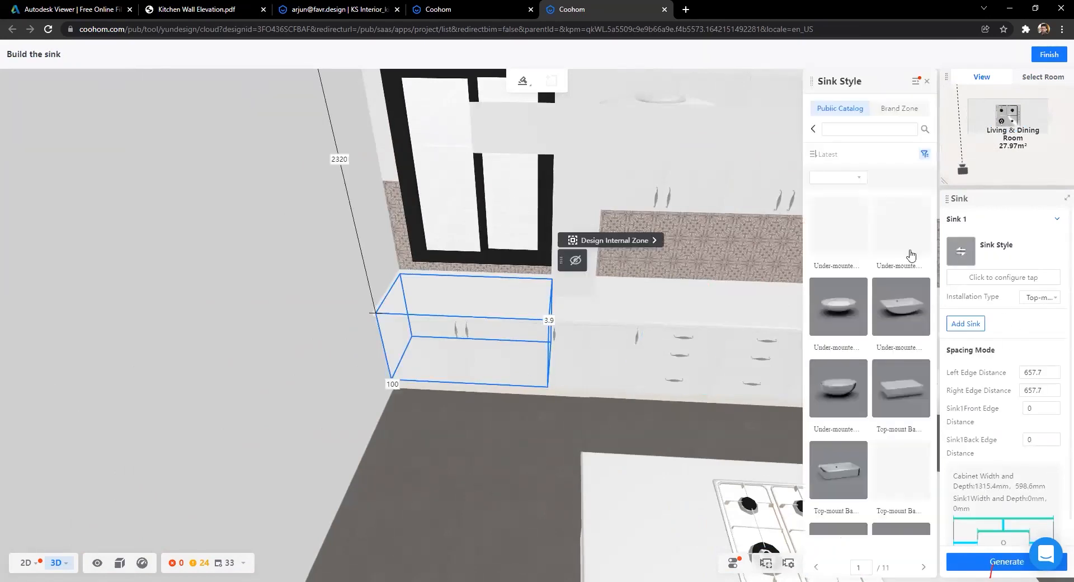
pyautogui.scroll(-5, 866, 361)
pyautogui.scroll(-6, 866, 361)
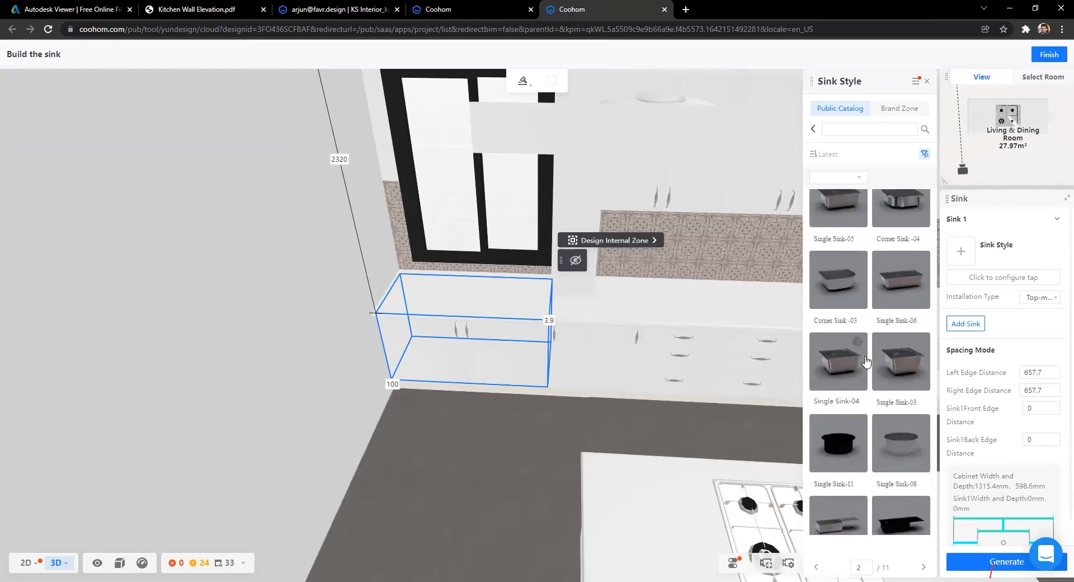
pyautogui.scroll(-6, 866, 360)
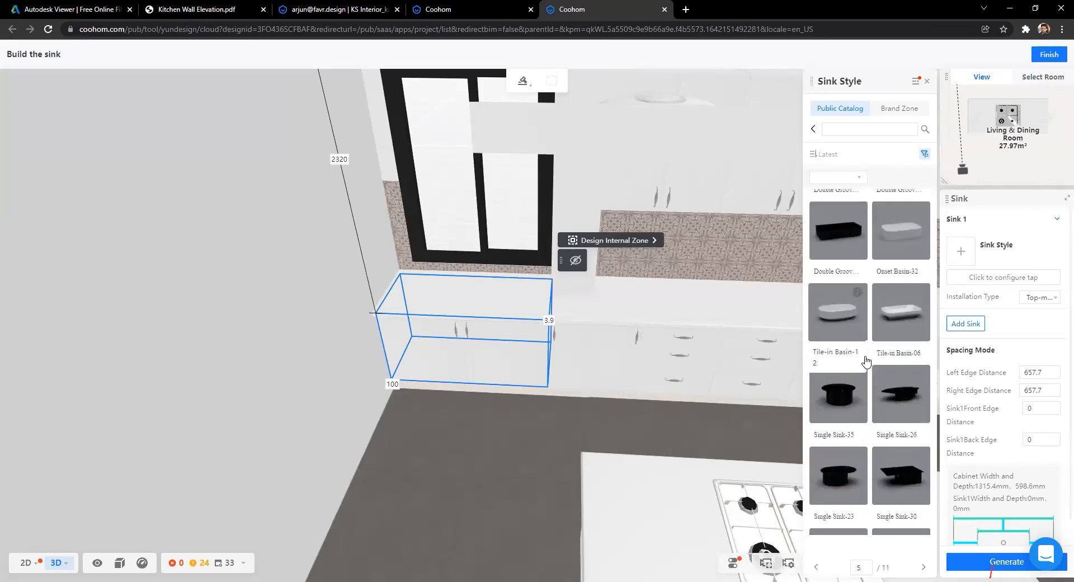
pyautogui.scroll(-6, 866, 361)
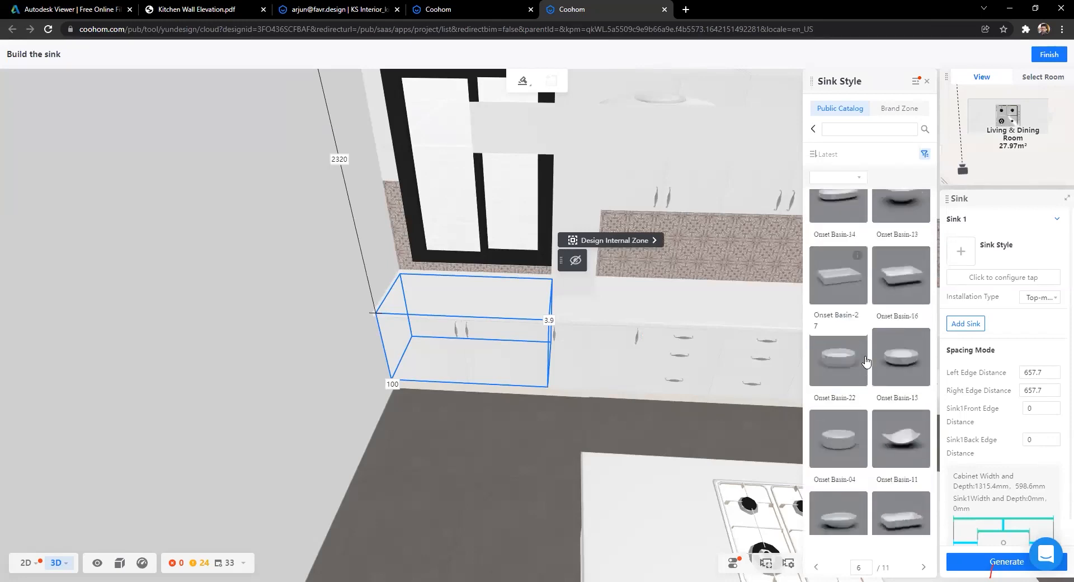
pyautogui.scroll(-6, 866, 361)
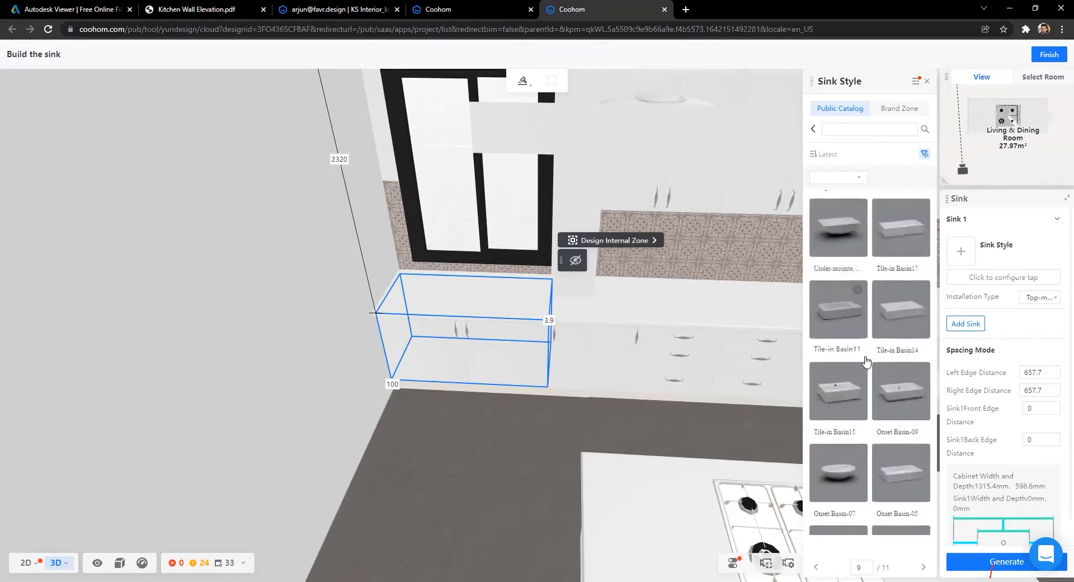
pyautogui.scroll(2, 866, 360)
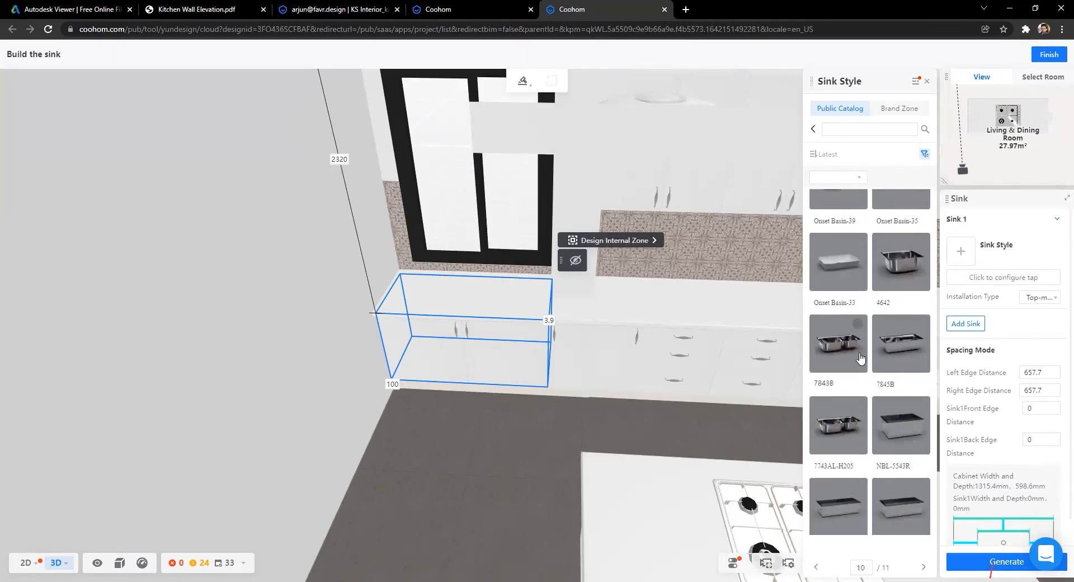
pyautogui.moveTo(861, 328)
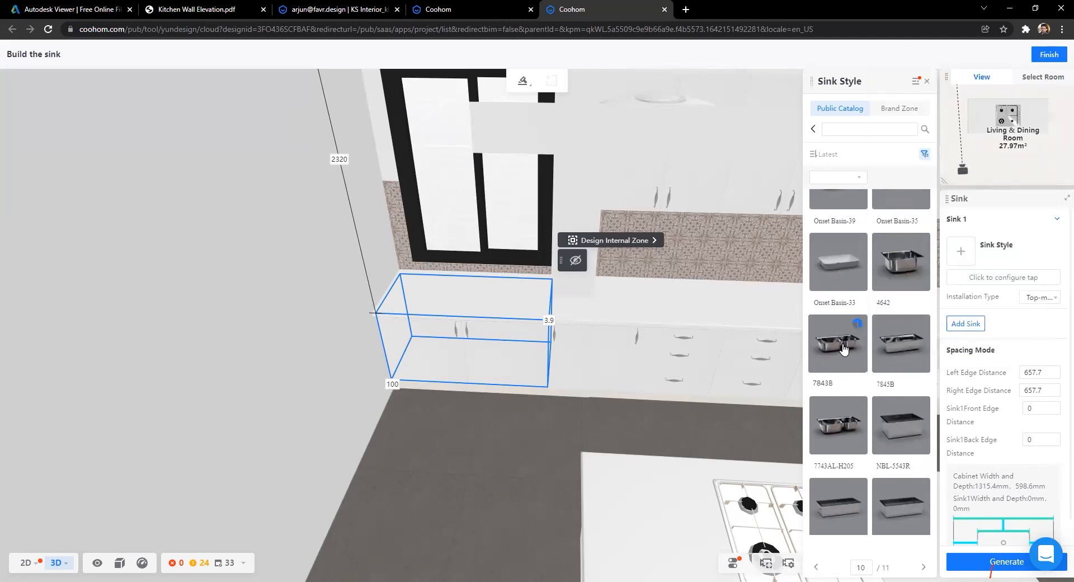
pyautogui.click(844, 348)
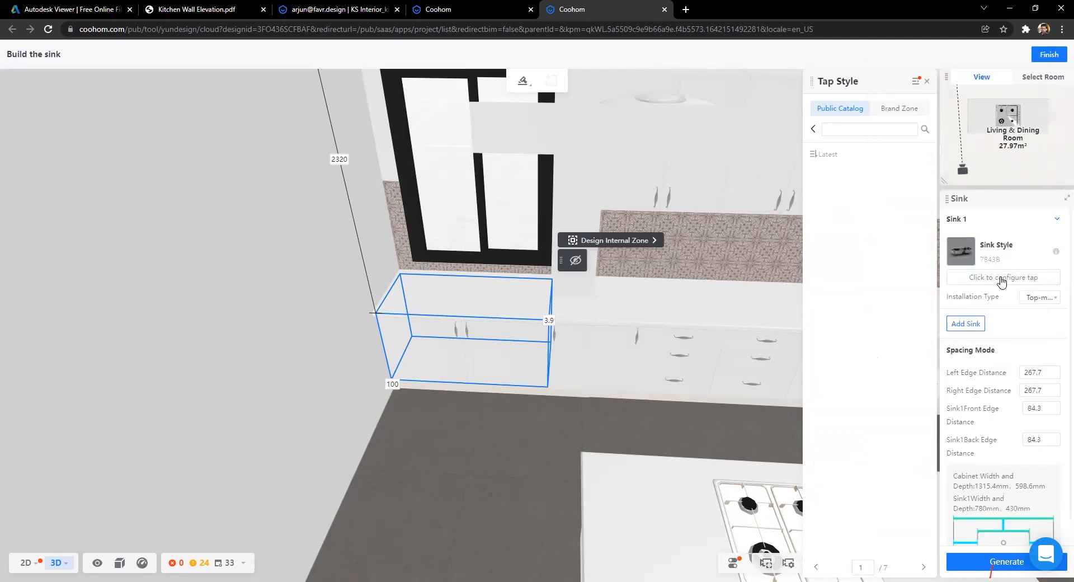
# Step: Configure Faucet-82 from the public catalog as the sink's tap and generate the sink on the selected cabinet
pyautogui.moveTo(922, 186)
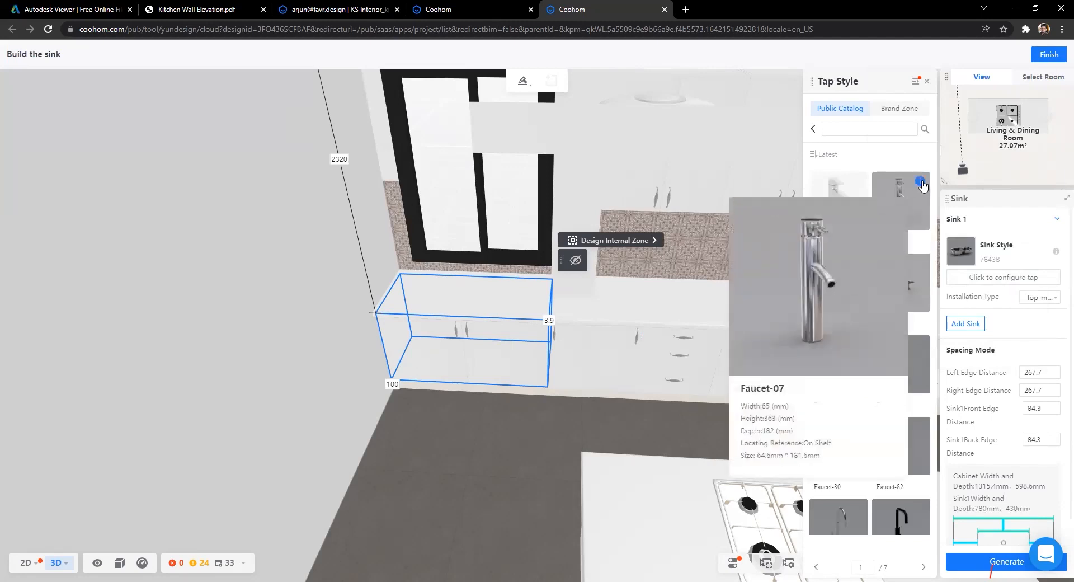
pyautogui.scroll(-5, 895, 313)
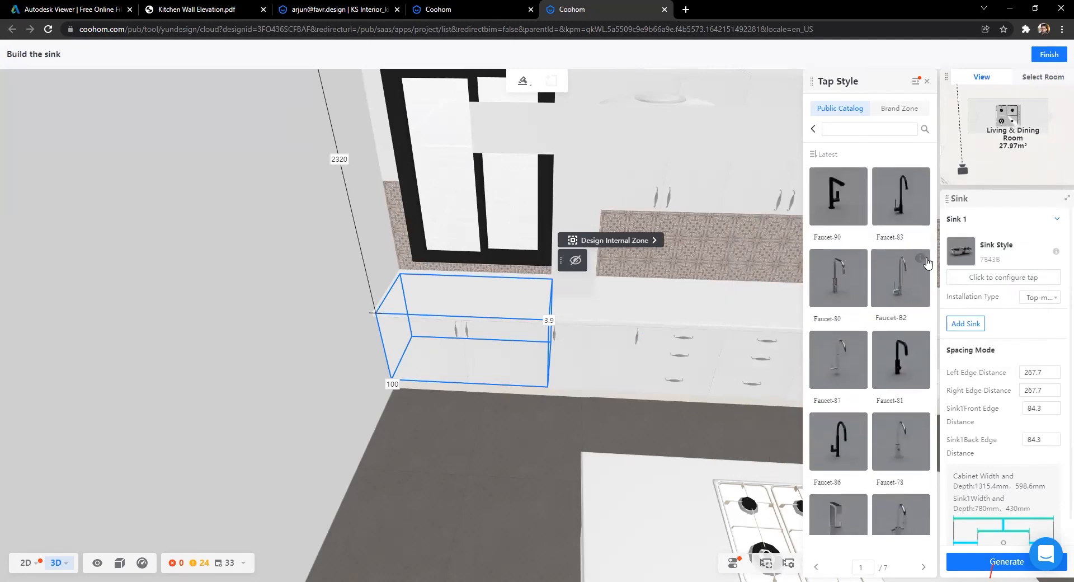
pyautogui.moveTo(927, 263)
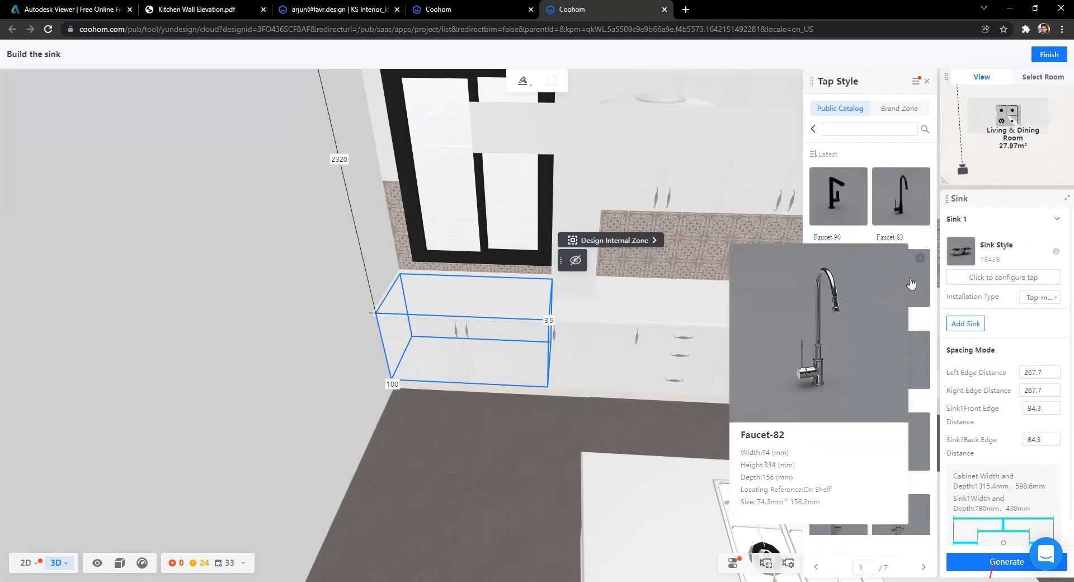
pyautogui.click(909, 284)
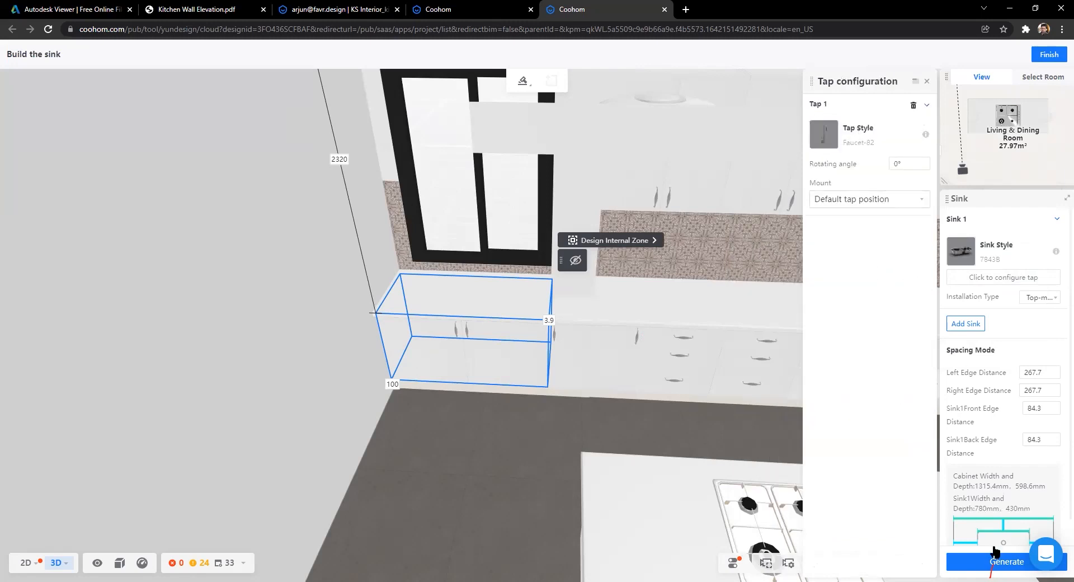
pyautogui.click(992, 561)
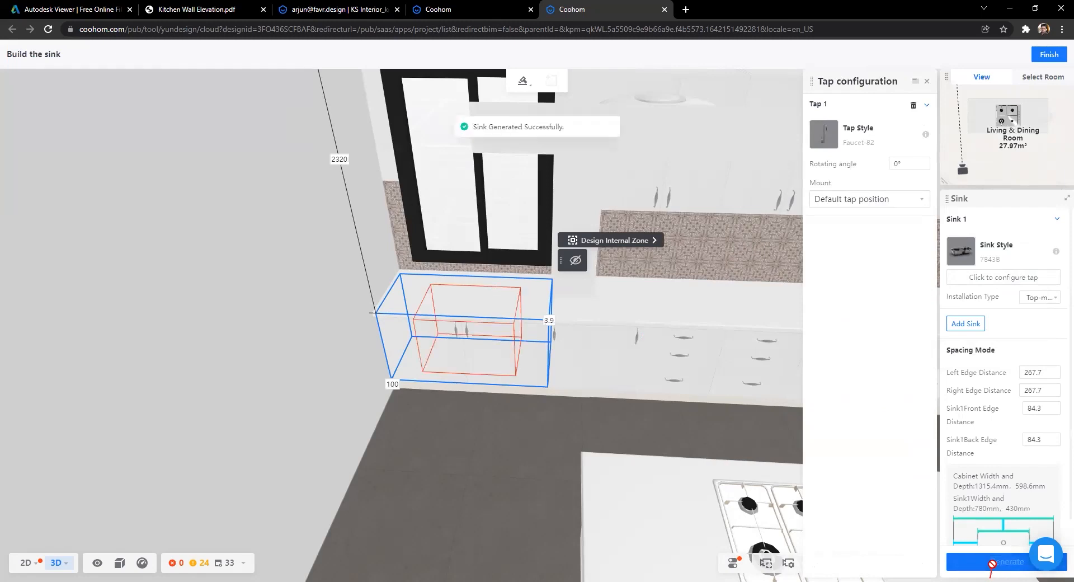
# Step: Inspect the generated double-bowl sink and its tap from several distances and finish the sink build
pyautogui.scroll(3, 513, 511)
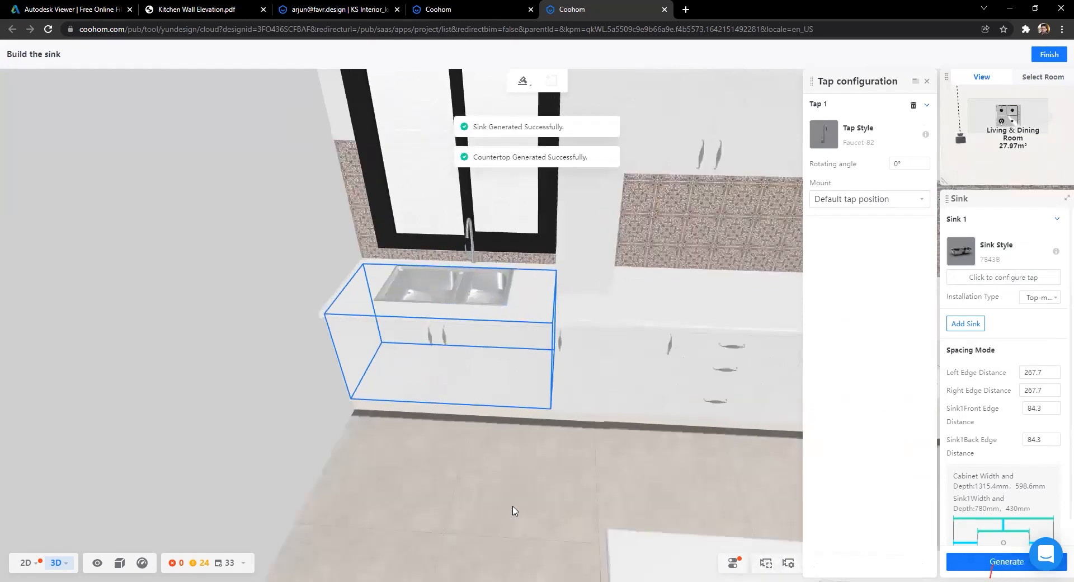
pyautogui.scroll(3, 513, 509)
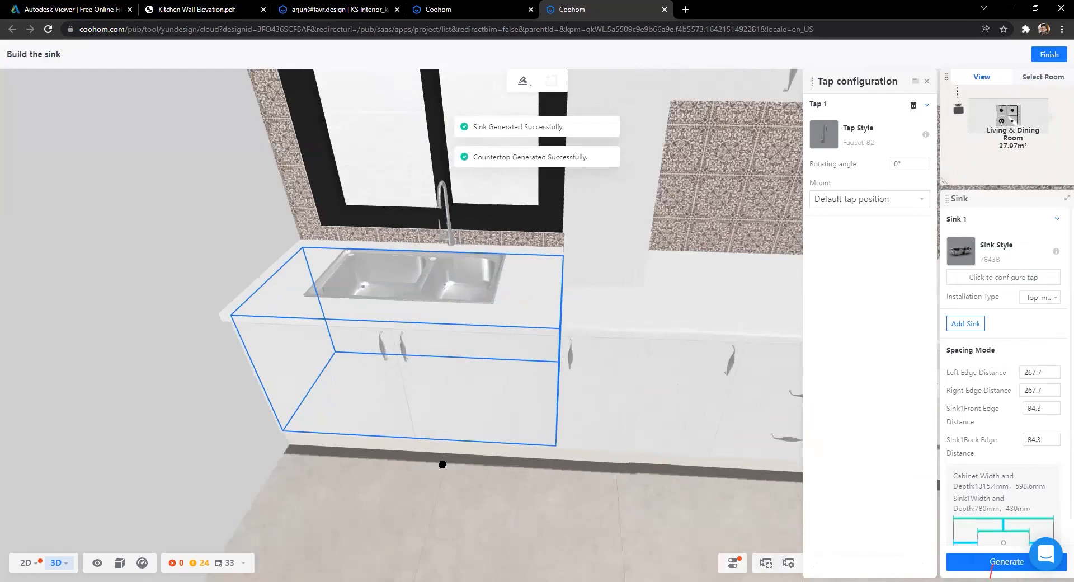
pyautogui.scroll(2, 442, 464)
pyautogui.scroll(-4, 724, 470)
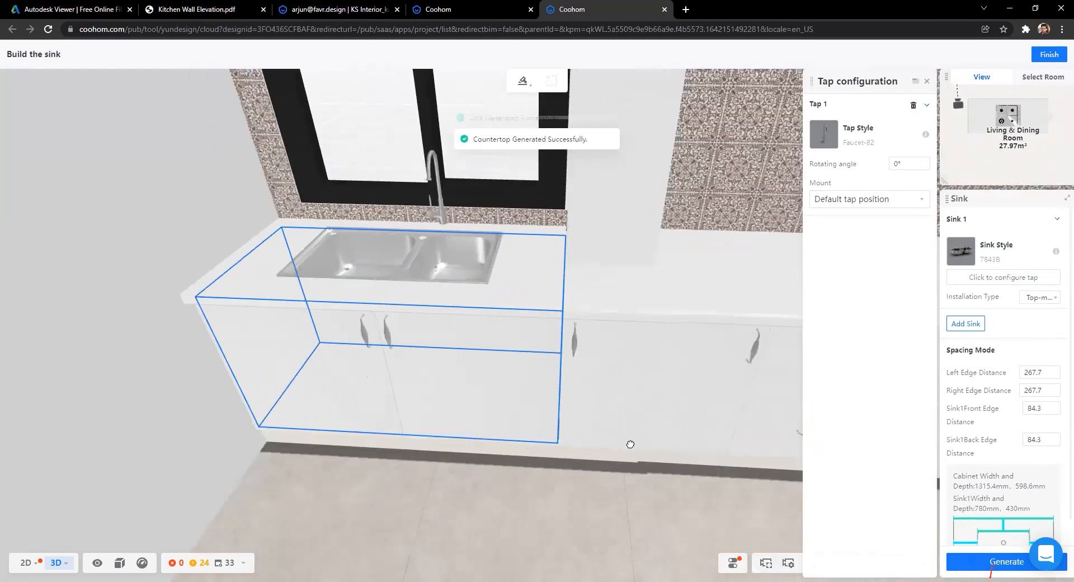
pyautogui.moveTo(585, 463); pyautogui.dragTo(821, 451)
pyautogui.moveTo(717, 453); pyautogui.dragTo(1062, 213)
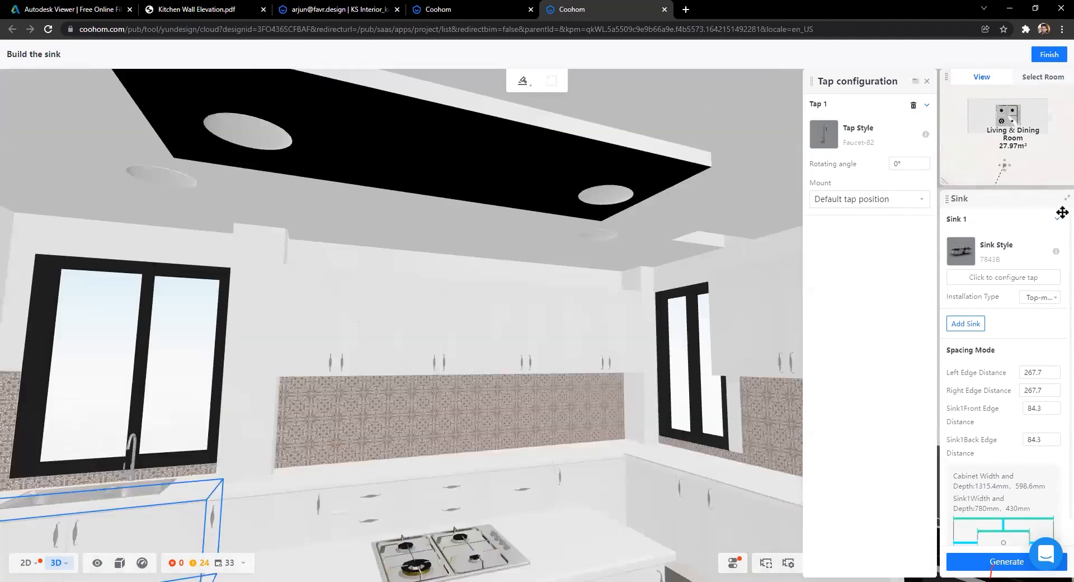
pyautogui.click(1048, 56)
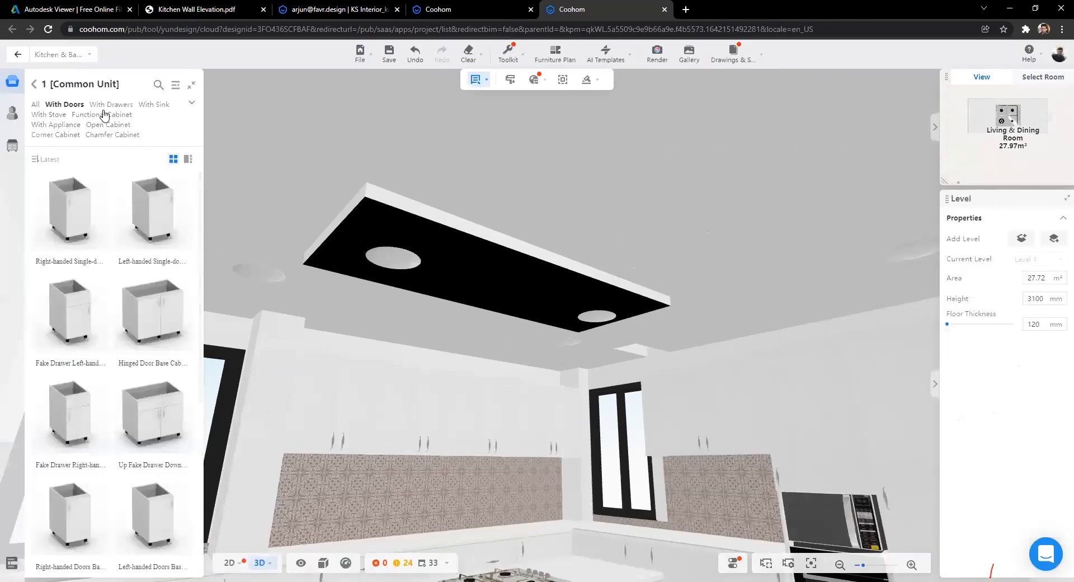
# Step: Leave the cabinet library and open the Range Hoods category of Kitchen Appliances in the public library
pyautogui.click(35, 84)
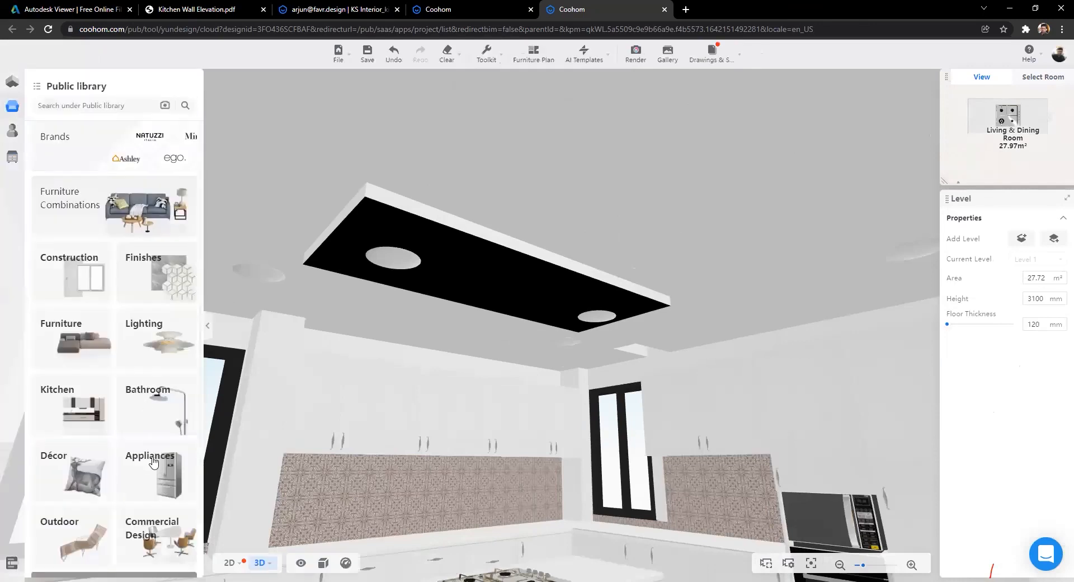
pyautogui.click(70, 416)
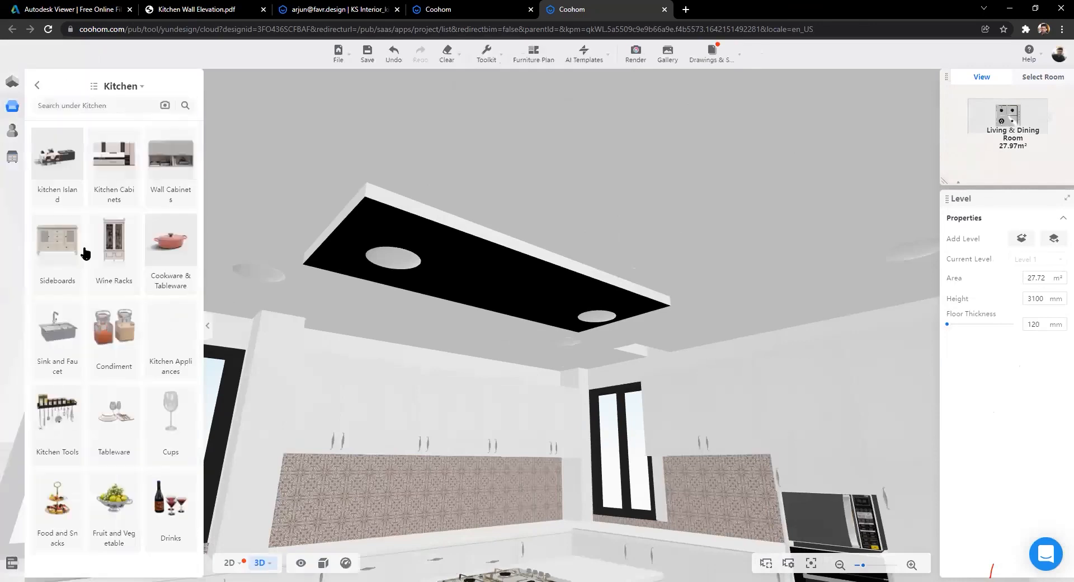
pyautogui.click(169, 338)
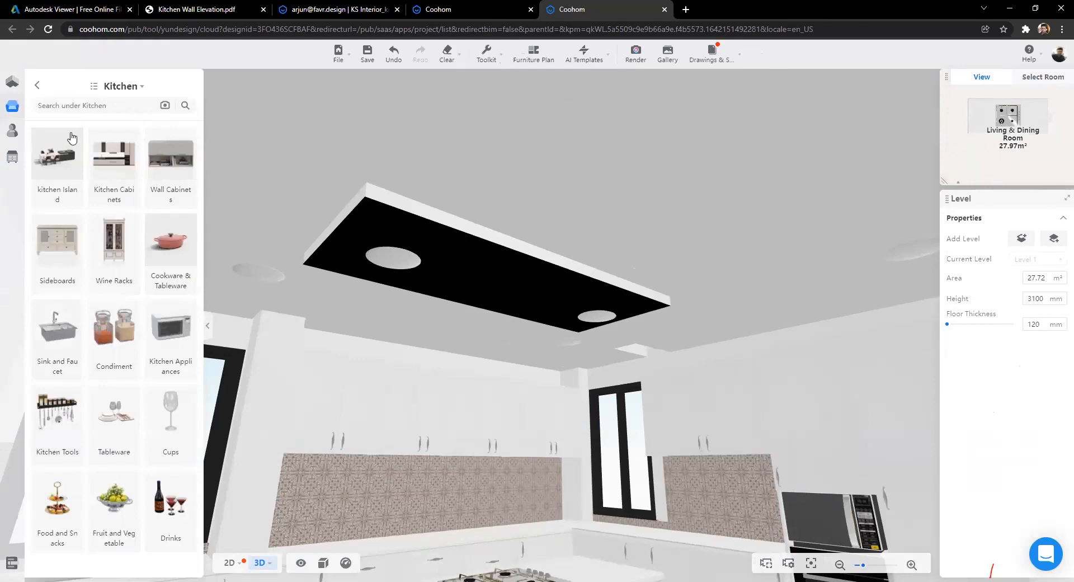
pyautogui.click(81, 128)
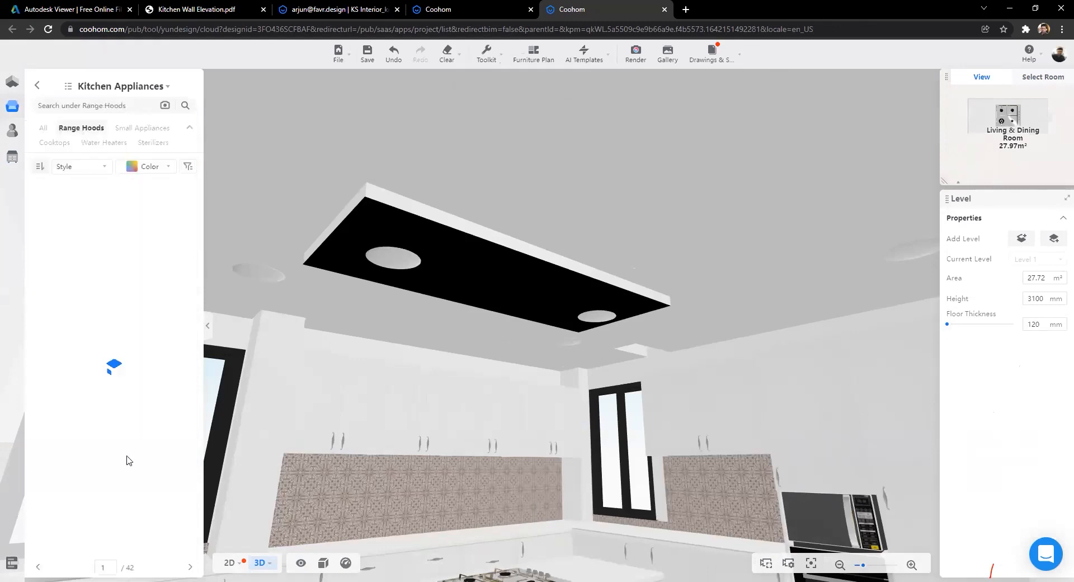
pyautogui.click(11, 113)
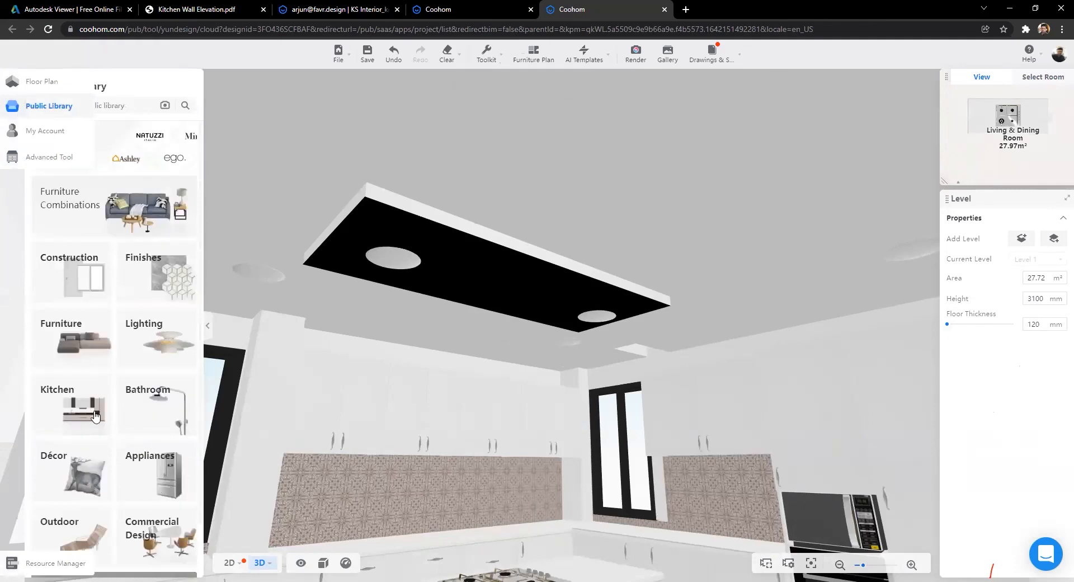
pyautogui.click(79, 372)
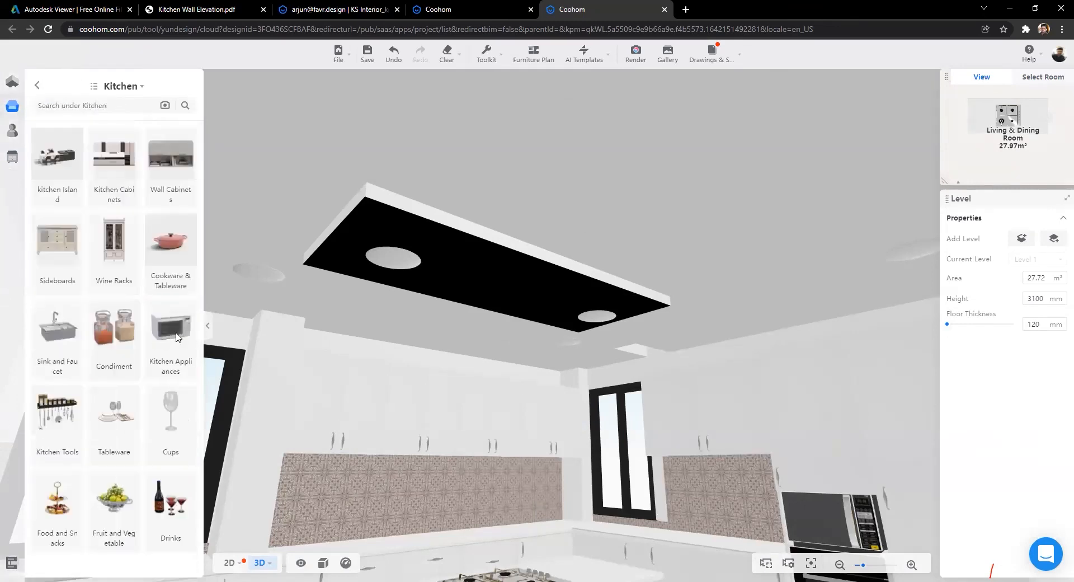
pyautogui.click(177, 336)
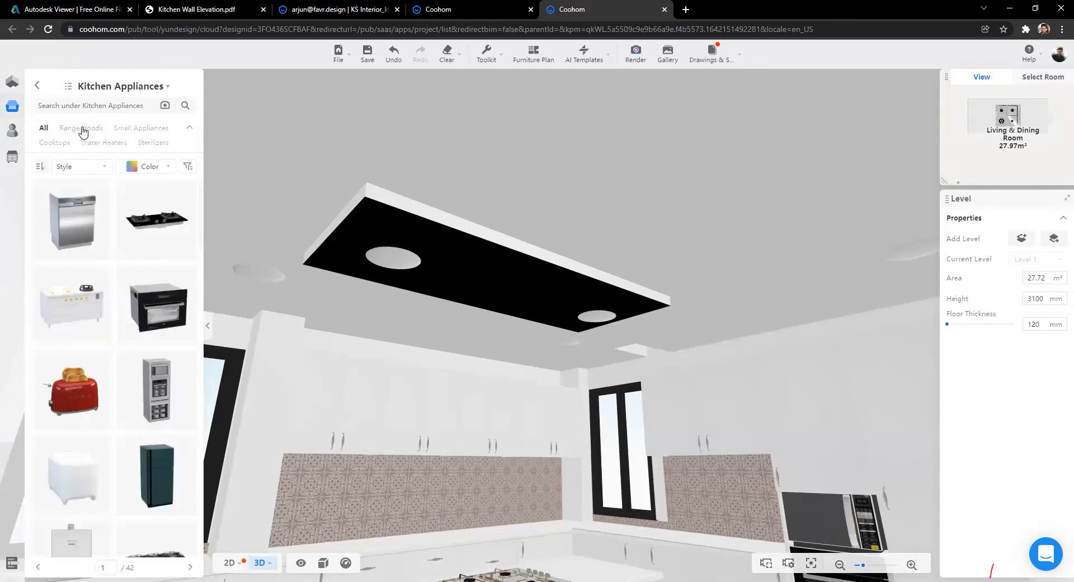
pyautogui.click(82, 129)
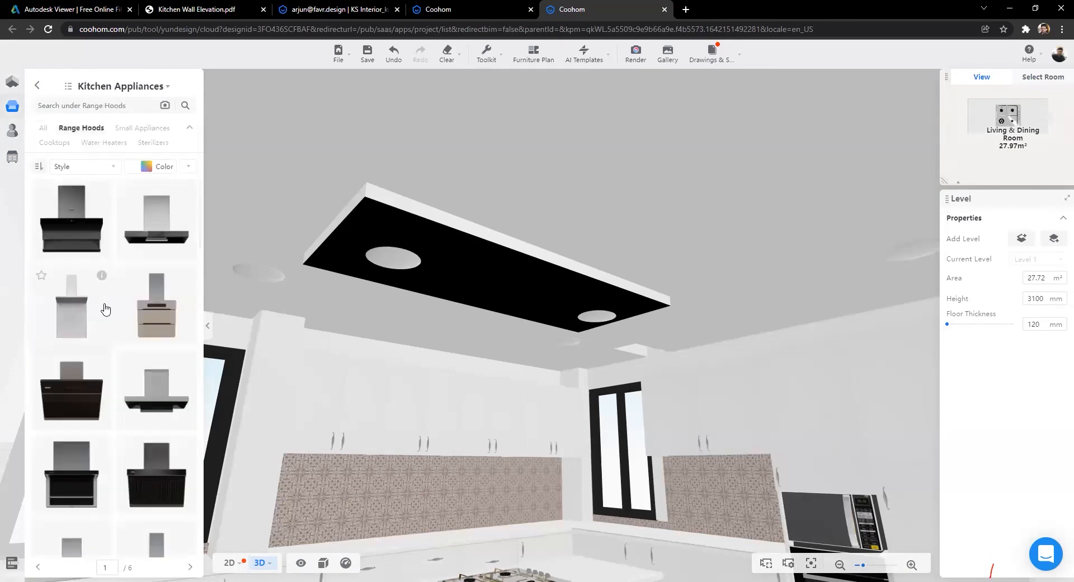
# Step: Place Range Hood-3 about 1872 mm above the floor and move it over the kitchen island
pyautogui.scroll(-2, 106, 309)
pyautogui.scroll(-2, 150, 305)
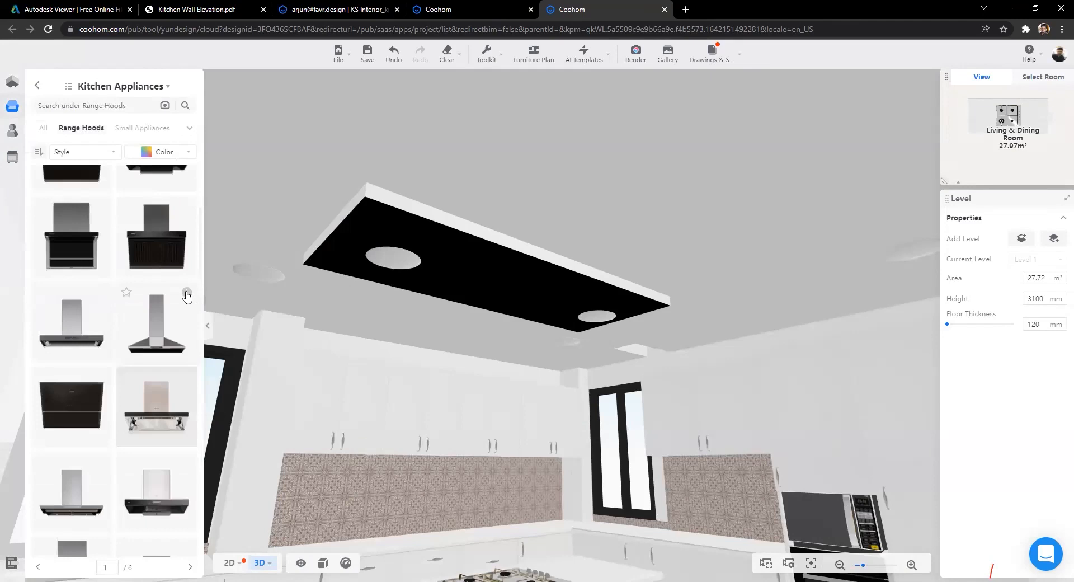
pyautogui.moveTo(187, 296)
pyautogui.moveTo(156, 311); pyautogui.dragTo(509, 402)
pyautogui.scroll(-3, 503, 417)
pyautogui.moveTo(510, 504); pyautogui.dragTo(509, 354)
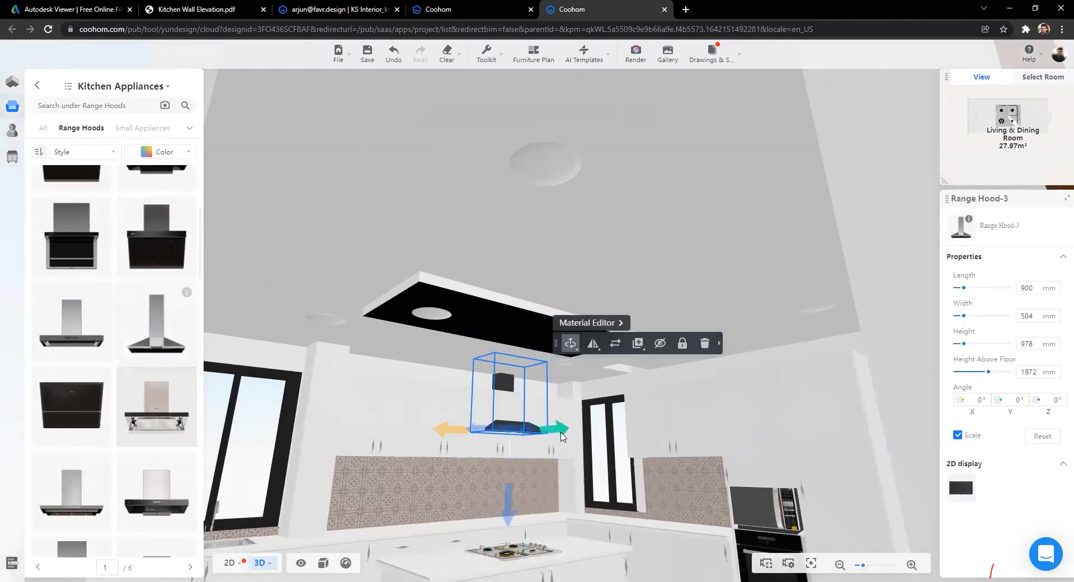
pyautogui.moveTo(559, 429); pyautogui.dragTo(681, 431)
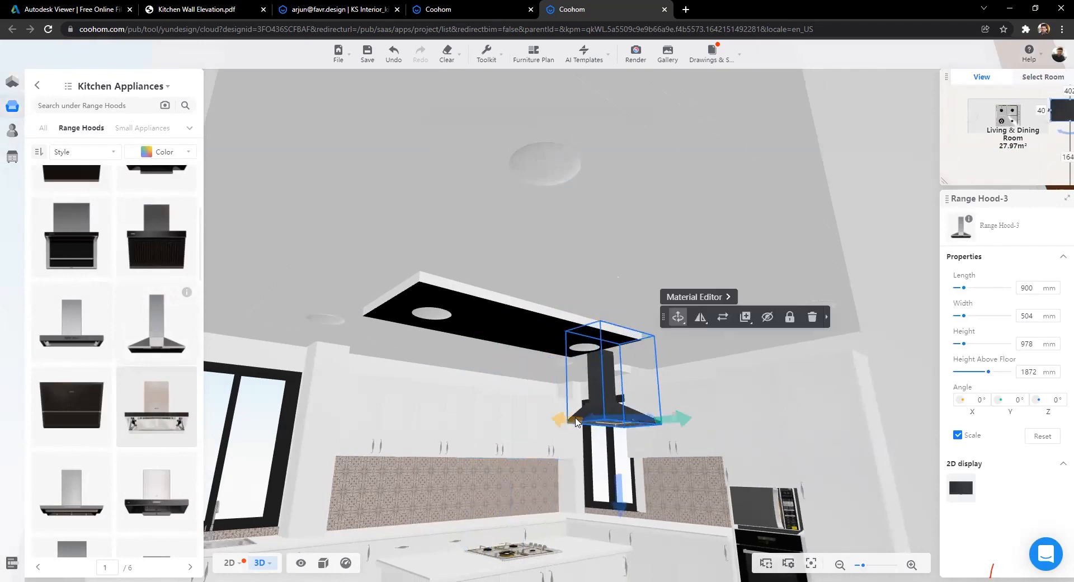
pyautogui.moveTo(561, 423); pyautogui.dragTo(438, 412)
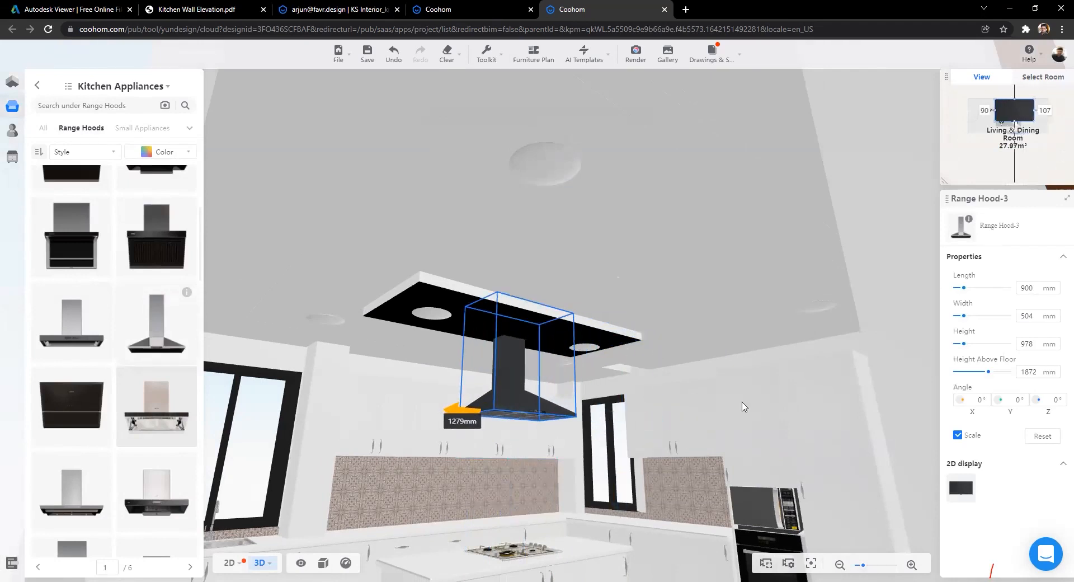
# Step: Align the range hood with the island stove and lower it to about 1651 mm above the floor
pyautogui.moveTo(859, 356); pyautogui.dragTo(626, 469, button='right')
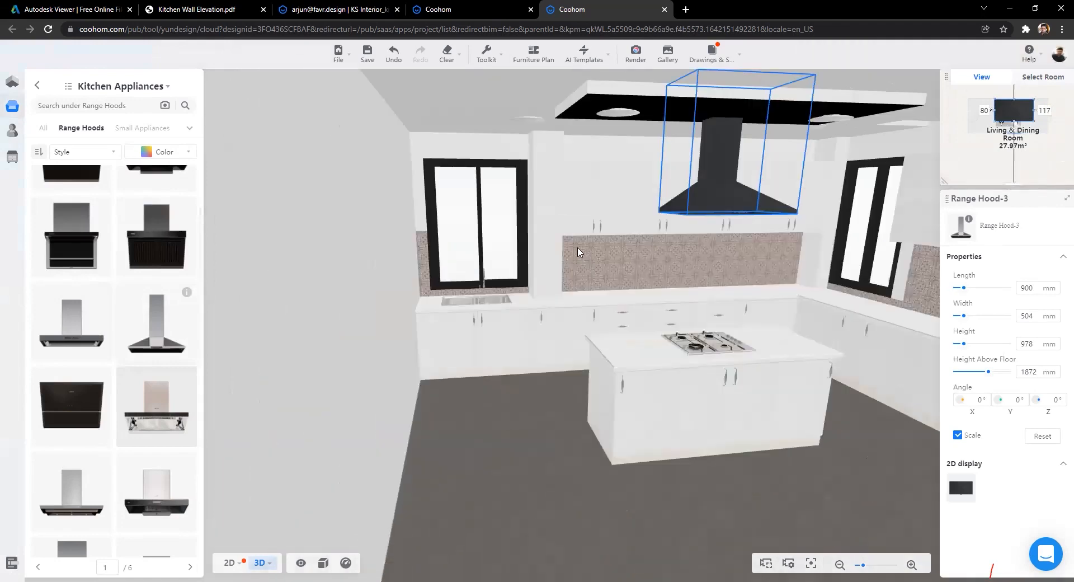
pyautogui.moveTo(491, 277)
pyautogui.mouseDown()
pyautogui.moveTo(489, 308)
pyautogui.moveTo(488, 296)
pyautogui.mouseUp()
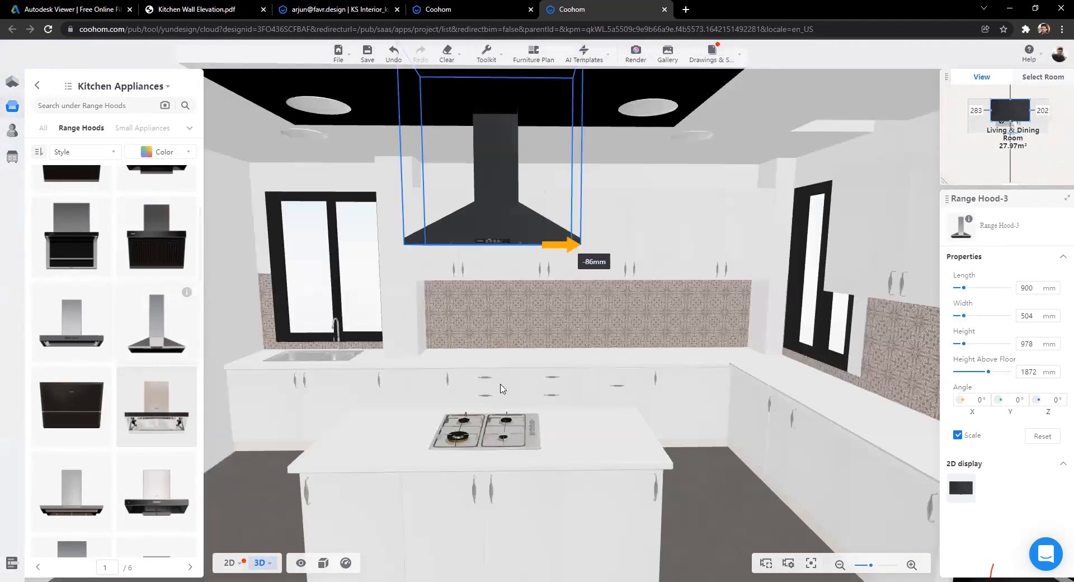
pyautogui.moveTo(495, 412); pyautogui.dragTo(494, 407)
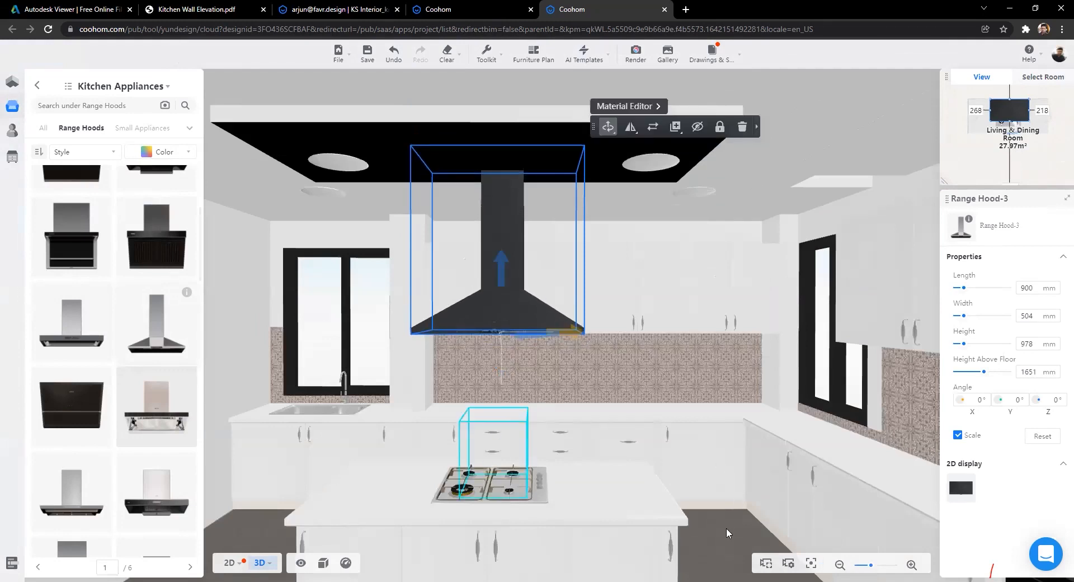
pyautogui.moveTo(581, 531); pyautogui.dragTo(443, 466)
pyautogui.moveTo(429, 409); pyautogui.dragTo(527, 425)
pyautogui.moveTo(528, 425); pyautogui.dragTo(574, 405, button='right')
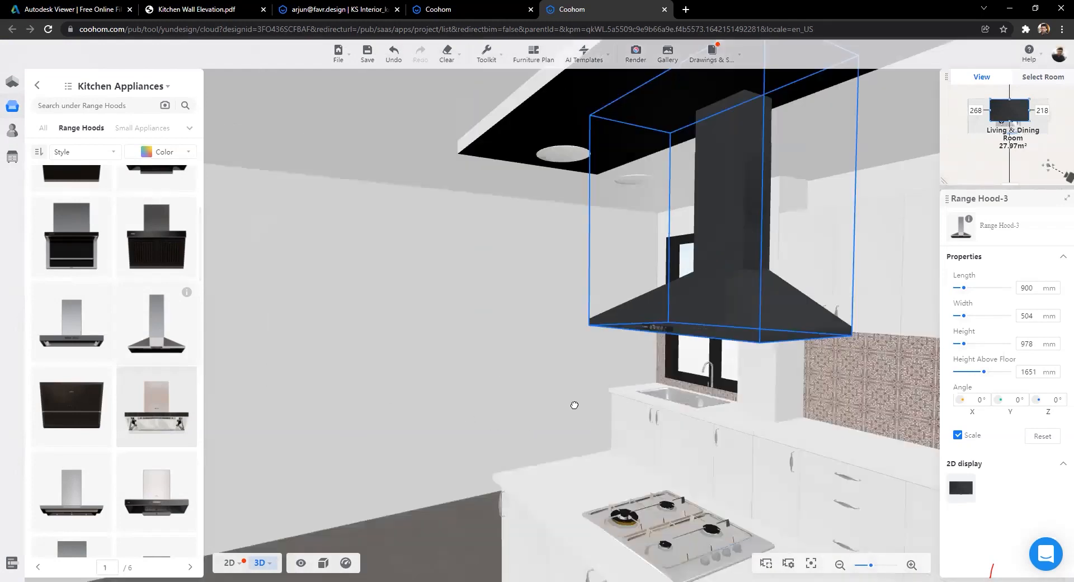
pyautogui.moveTo(561, 418); pyautogui.dragTo(568, 373)
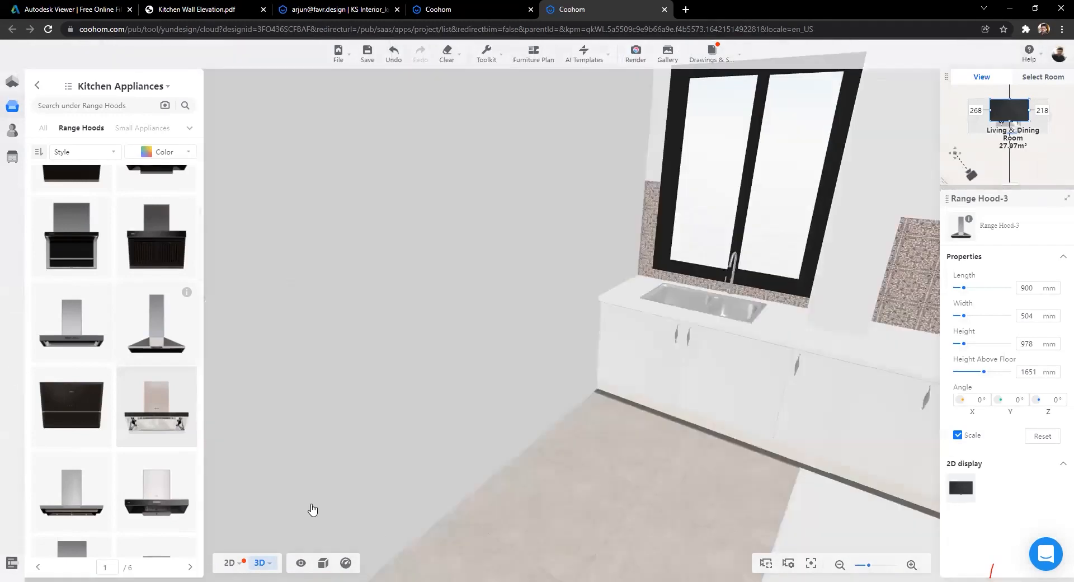
# Step: Switch to the 2D plan at the drawn bar counter with four chairs and browse the public library's Bar Tables
pyautogui.moveTo(311, 508); pyautogui.dragTo(486, 379)
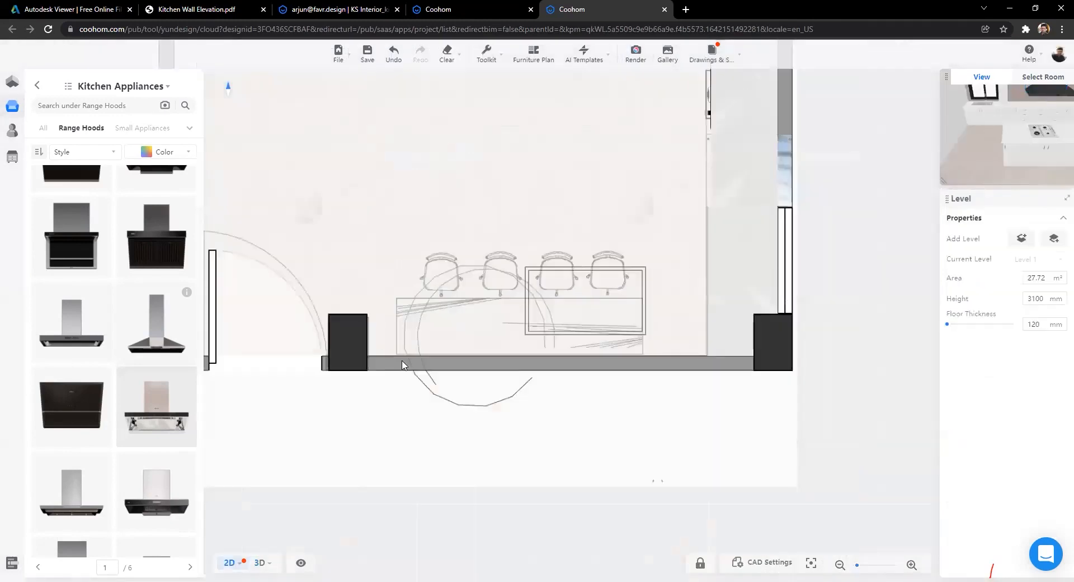
pyautogui.scroll(-2, 578, 319)
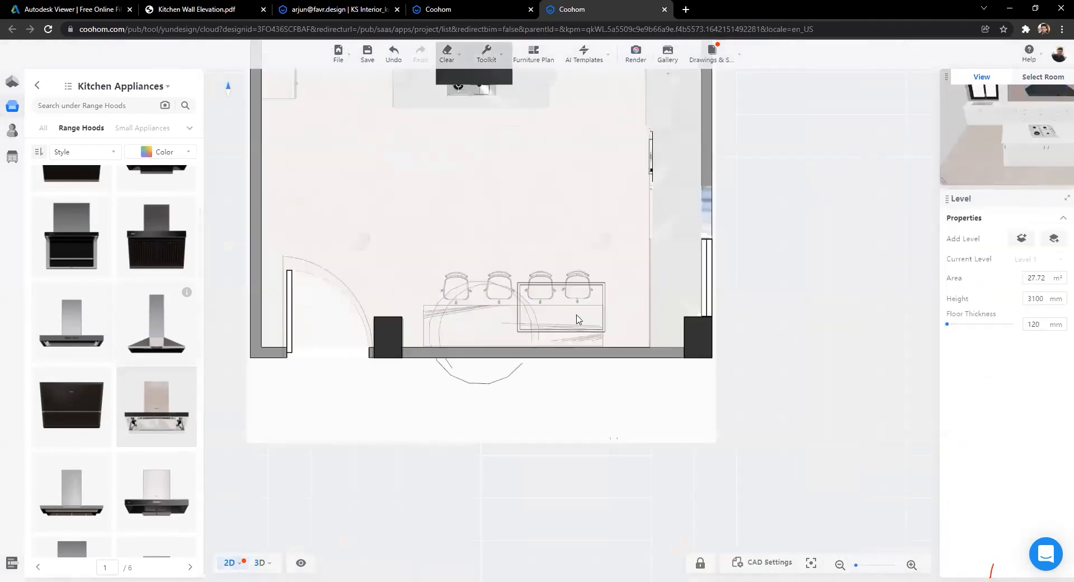
pyautogui.scroll(2, 476, 337)
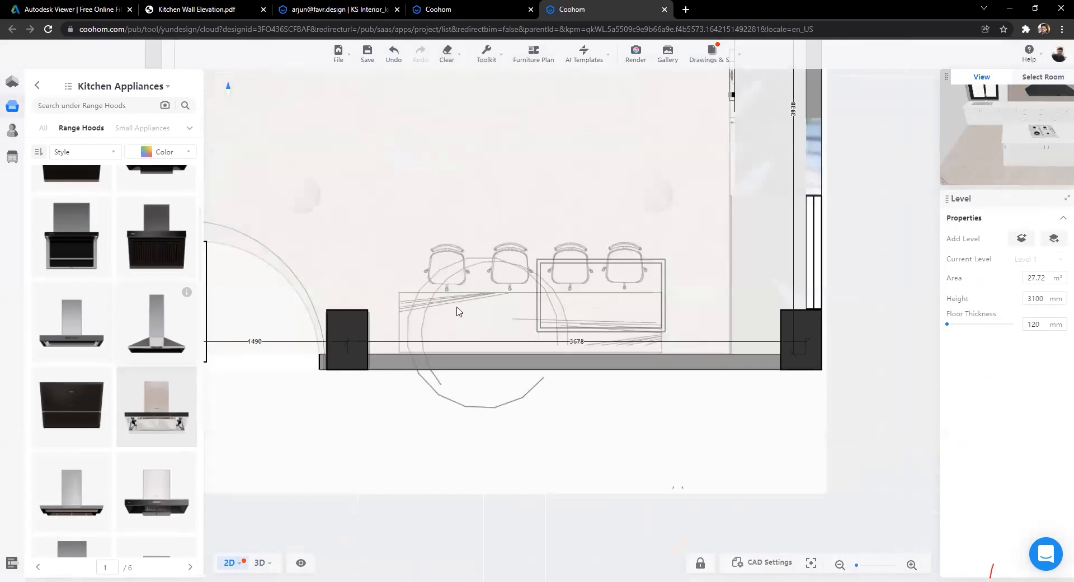
pyautogui.scroll(-3, 458, 302)
pyautogui.scroll(3, 457, 302)
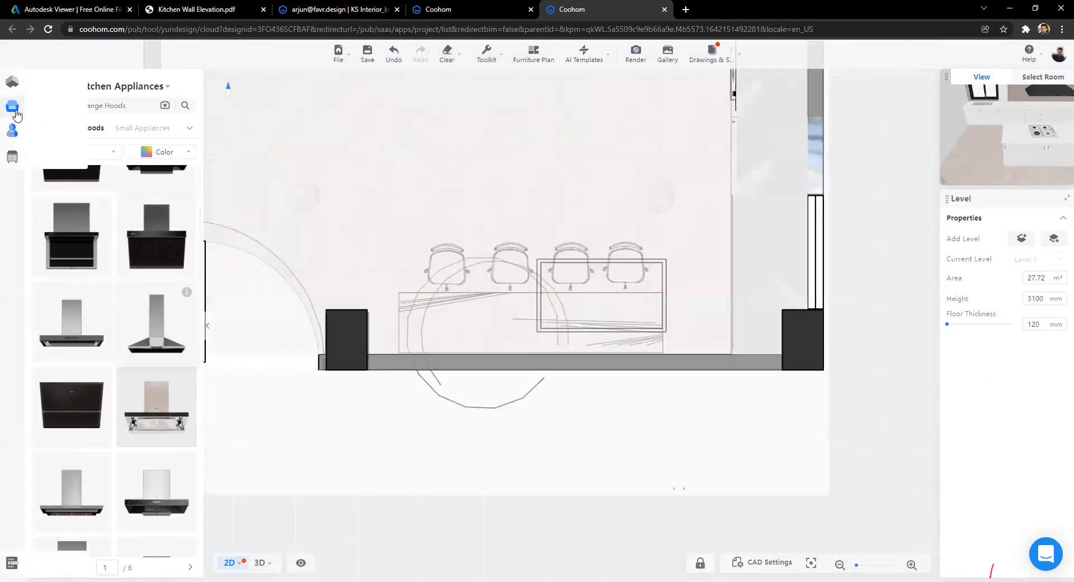
pyautogui.click(14, 110)
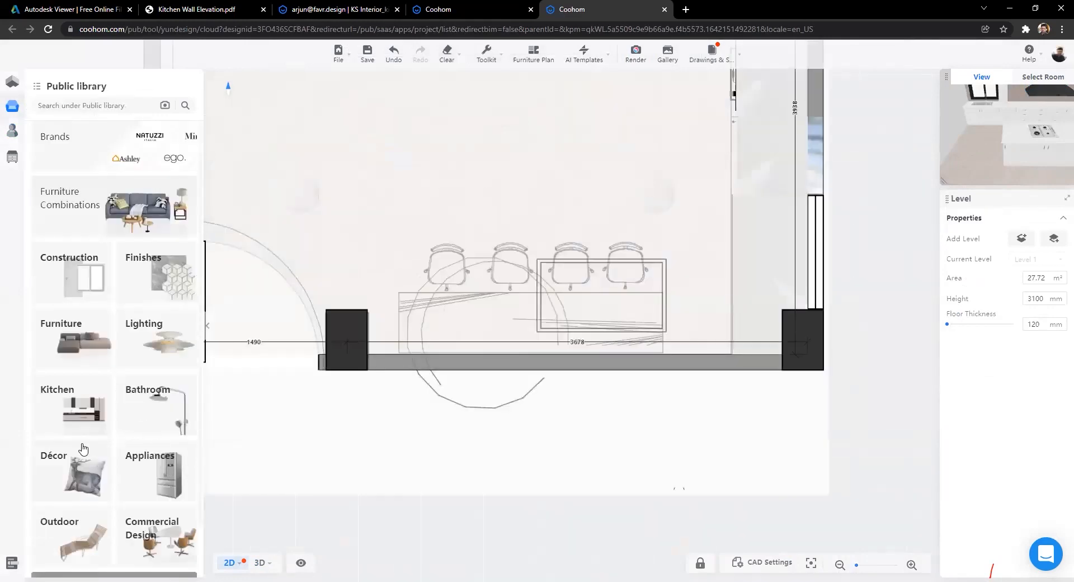
pyautogui.click(163, 178)
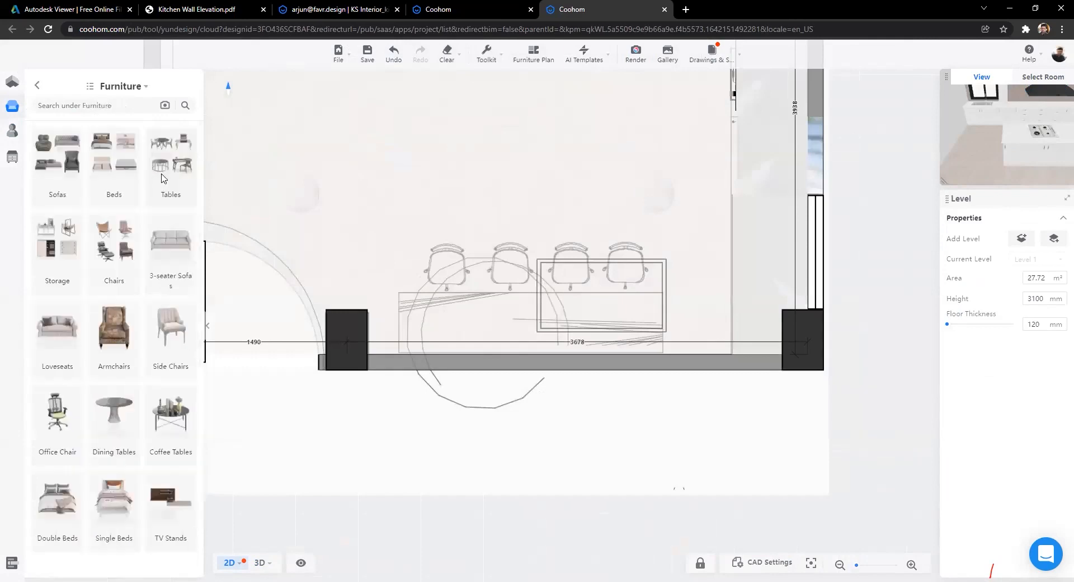
pyautogui.click(162, 168)
pyautogui.click(77, 128)
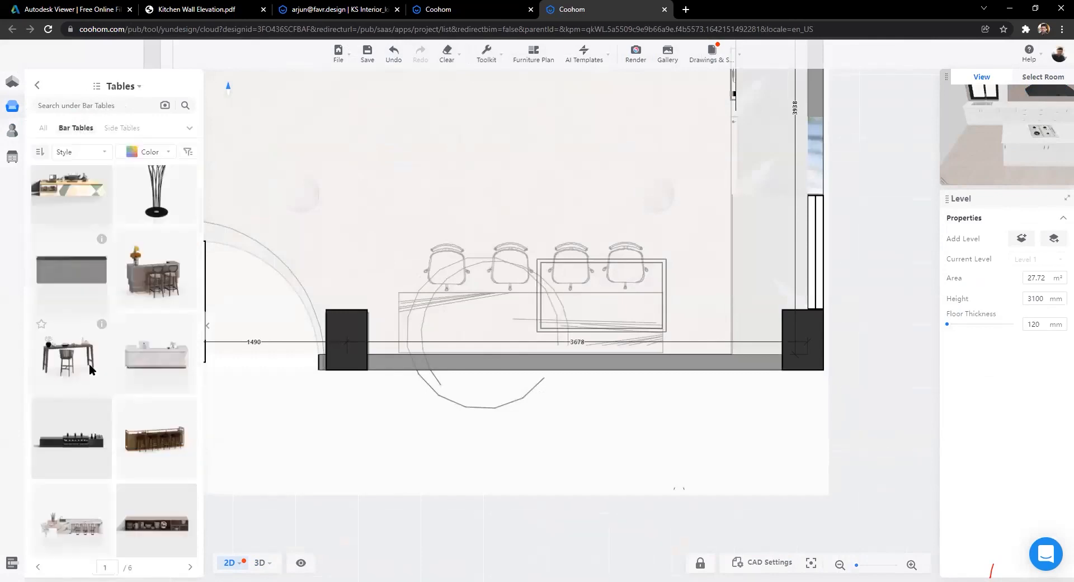
pyautogui.scroll(-4, 89, 340)
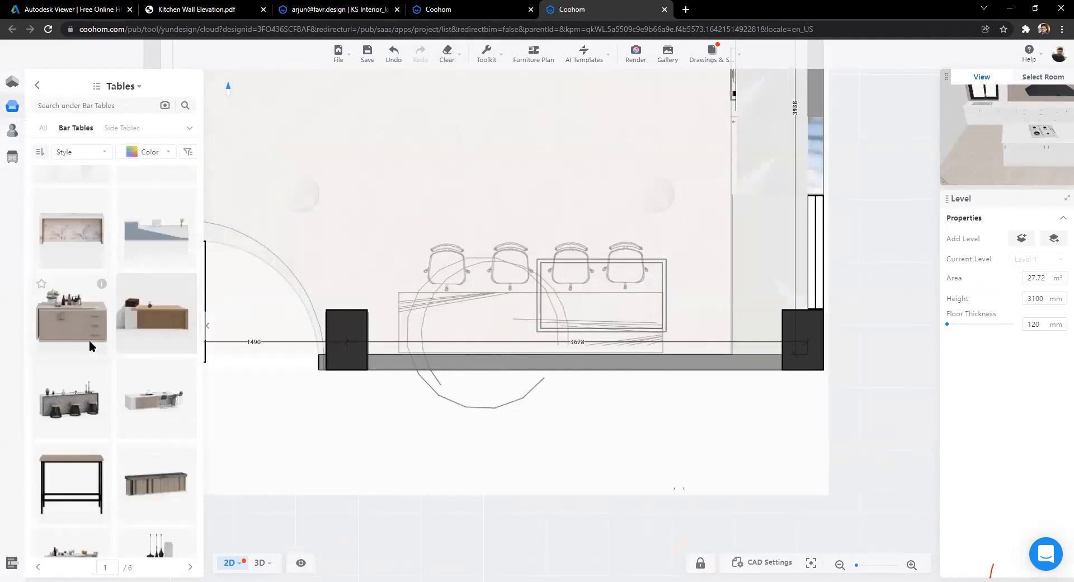
pyautogui.scroll(-6, 89, 340)
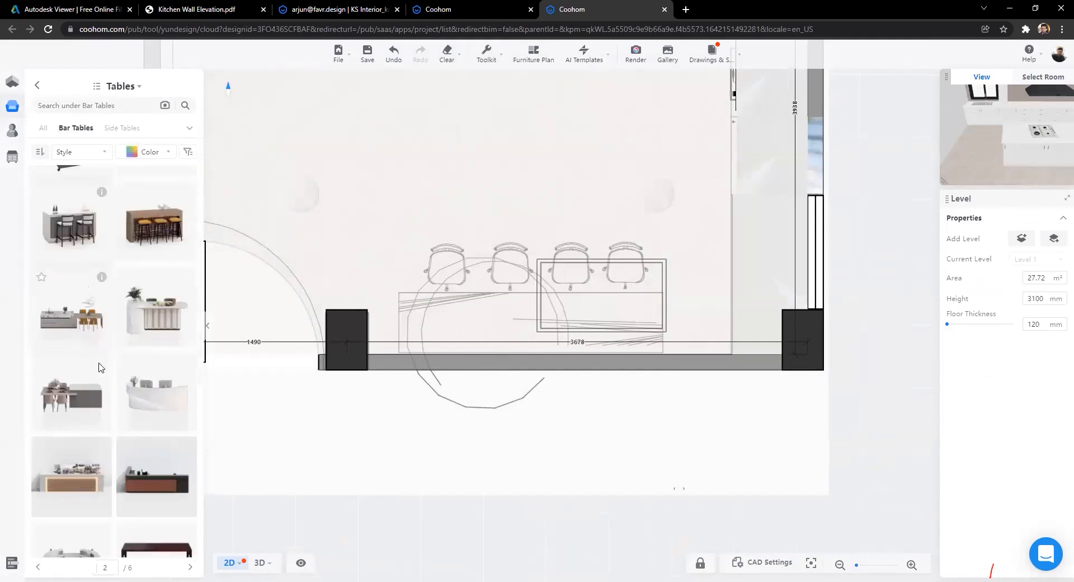
# Step: Place the Bar model from the KS Interiors favorites folder against the wall, over the drawn counter with four chairs
pyautogui.click(12, 157)
pyautogui.click(17, 135)
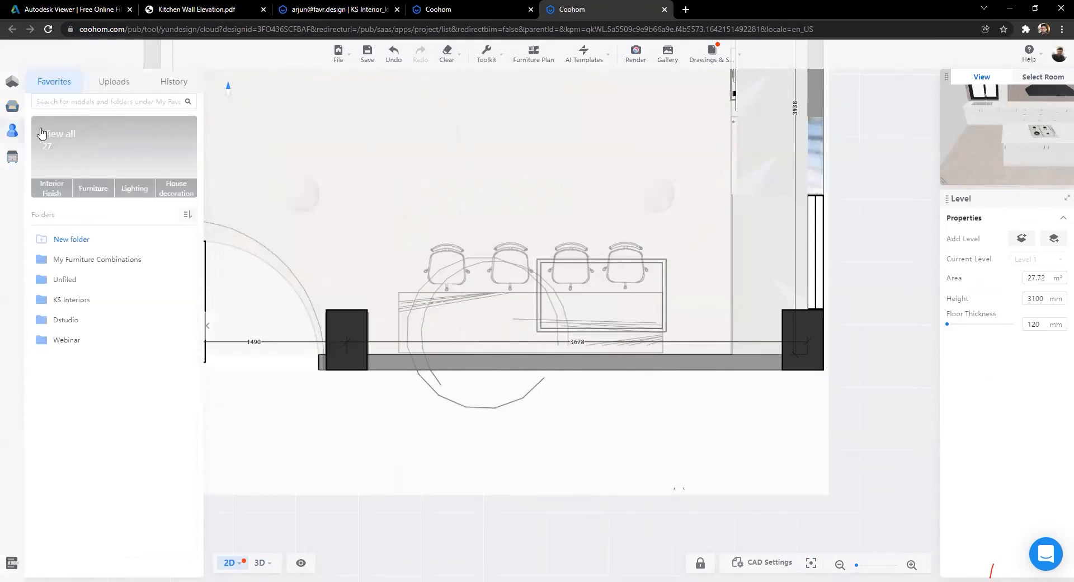
pyautogui.click(79, 299)
pyautogui.moveTo(101, 140)
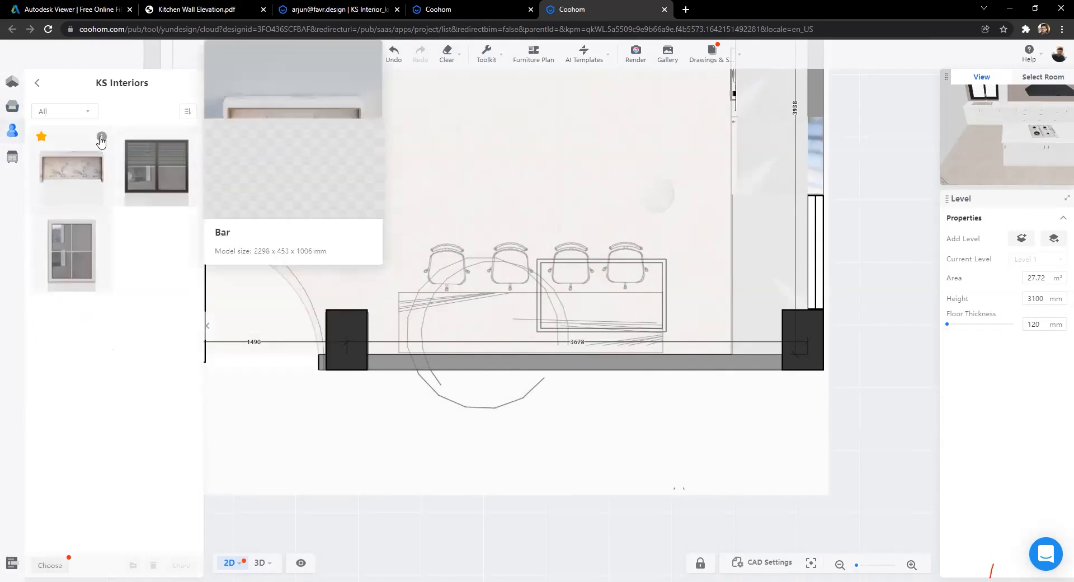
pyautogui.moveTo(72, 156); pyautogui.dragTo(563, 347)
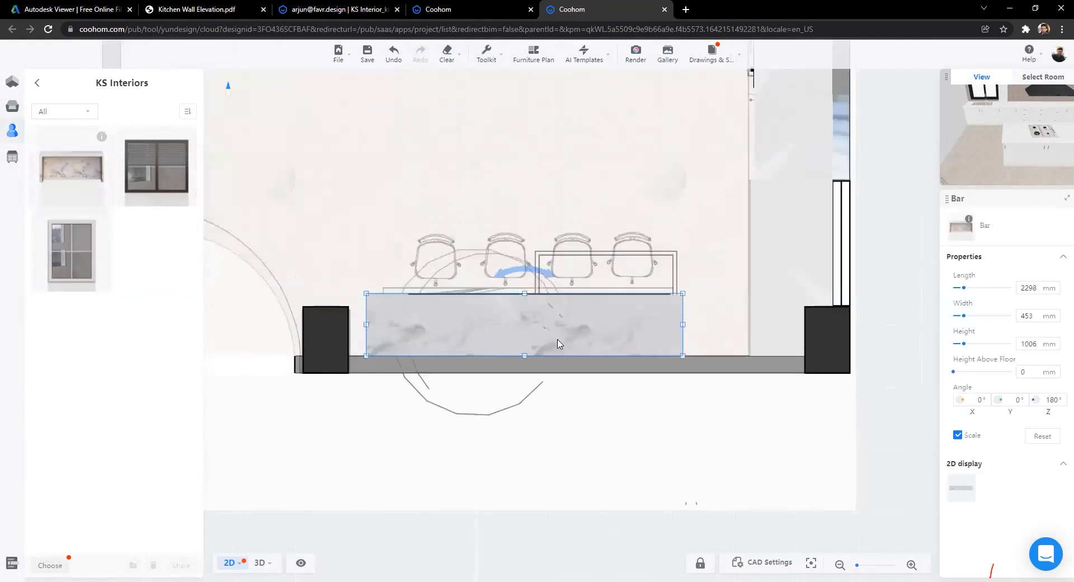
# Step: Resize the bar to about 2109 mm long and 509 mm wide to match the drawn counter, and return to 3D
pyautogui.scroll(2, 558, 340)
pyautogui.moveTo(431, 319); pyautogui.dragTo(412, 323)
pyautogui.moveTo(747, 320); pyautogui.dragTo(712, 329)
pyautogui.moveTo(519, 278); pyautogui.dragTo(518, 268)
pyautogui.moveTo(262, 562)
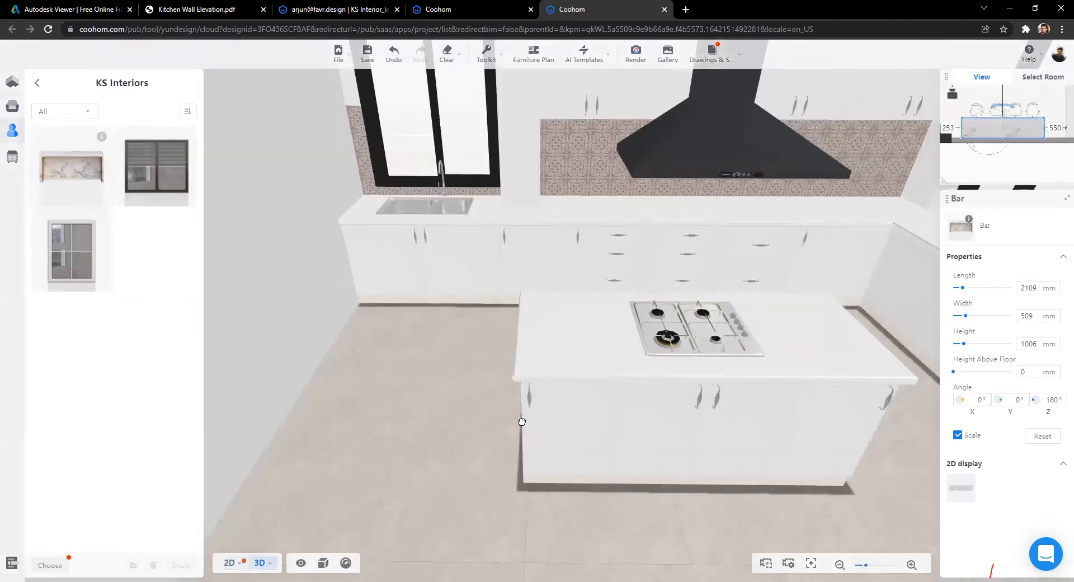
# Step: Examine the placed bar against the wall in the 3D view, including its position relative to the oven unit and door
pyautogui.moveTo(520, 418); pyautogui.dragTo(743, 439)
pyautogui.moveTo(330, 439); pyautogui.dragTo(515, 429)
pyautogui.scroll(1, 647, 413)
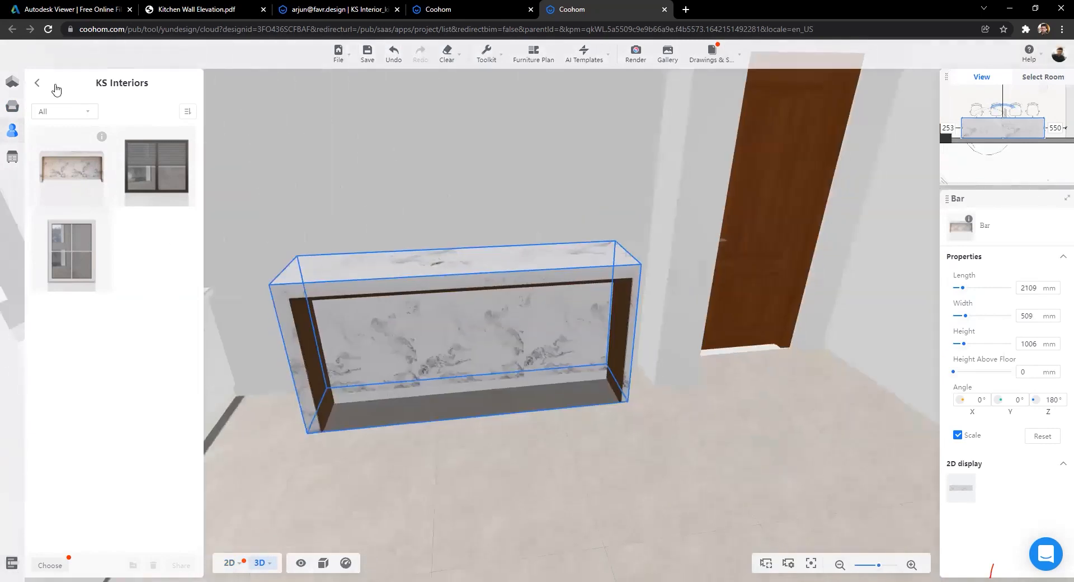
pyautogui.press('s')
pyautogui.press('w')
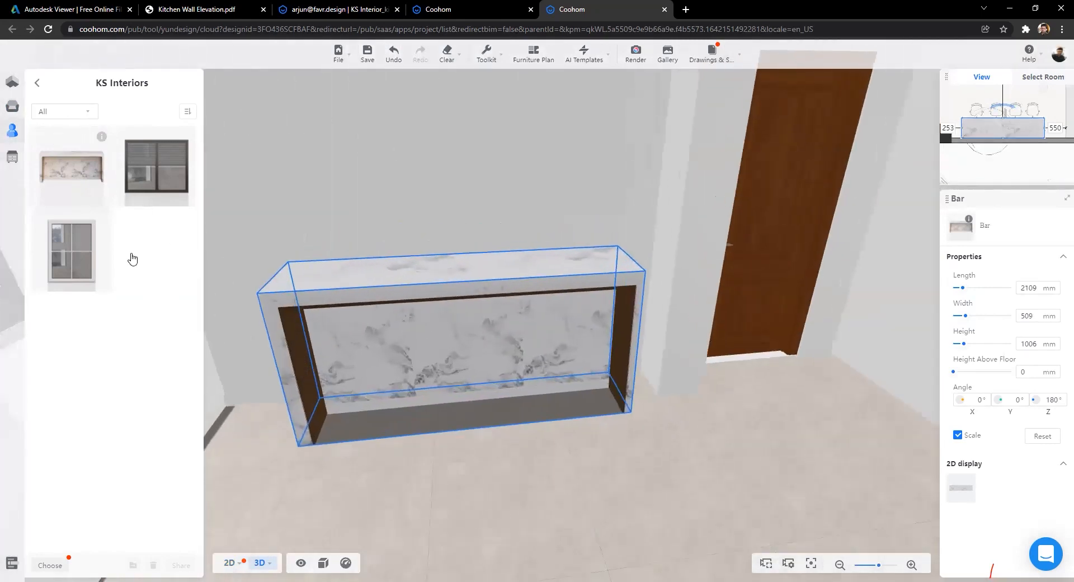
pyautogui.press('a')
pyautogui.press('a')
pyautogui.press('d')
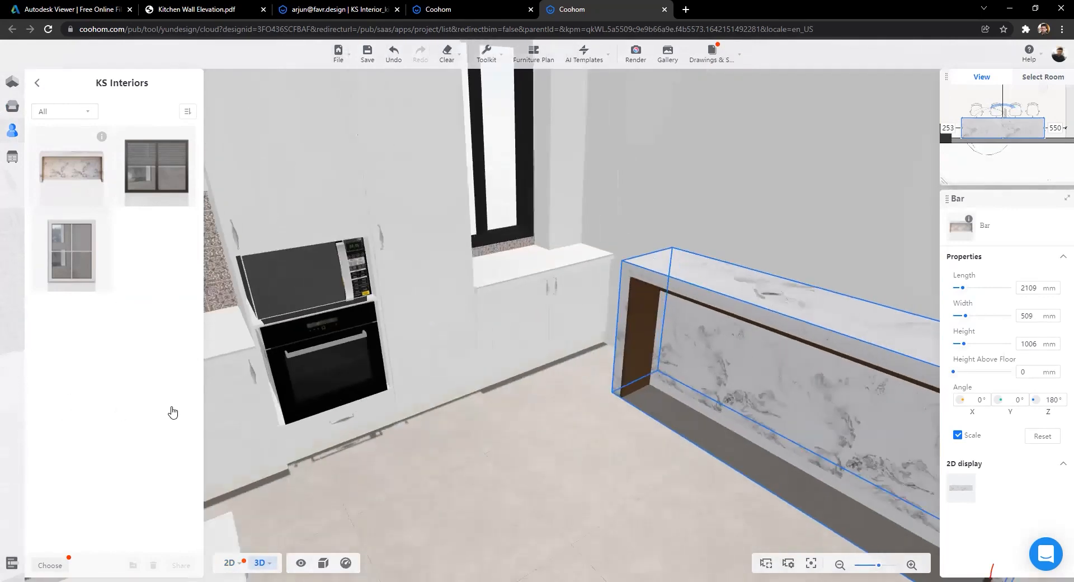
pyautogui.press('s')
pyautogui.press('a')
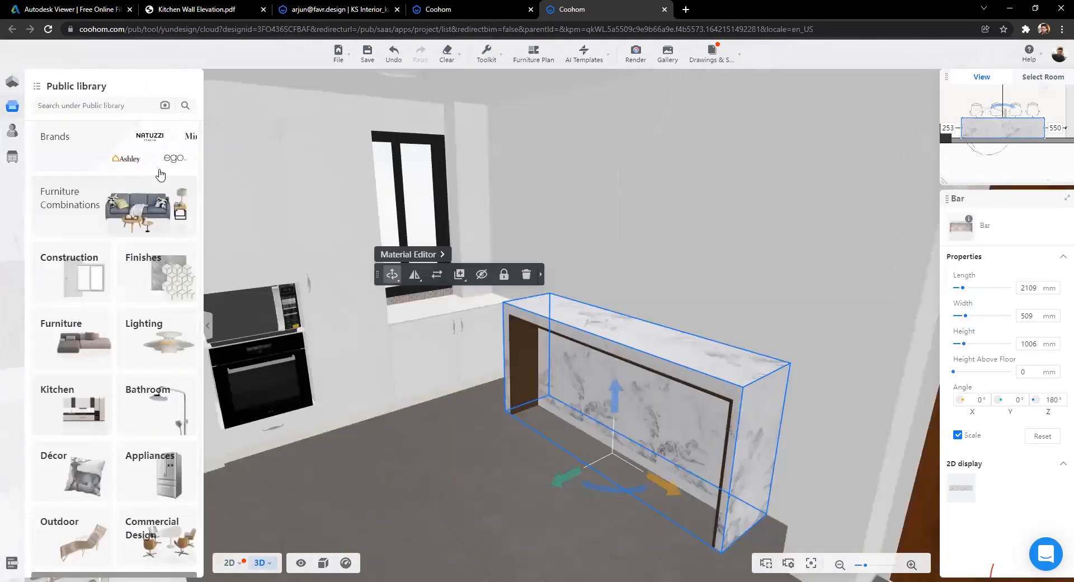
# Step: Open Bar Stools among the public library's furniture chairs and browse the models for a suitable stool
pyautogui.click(159, 171)
pyautogui.click(36, 86)
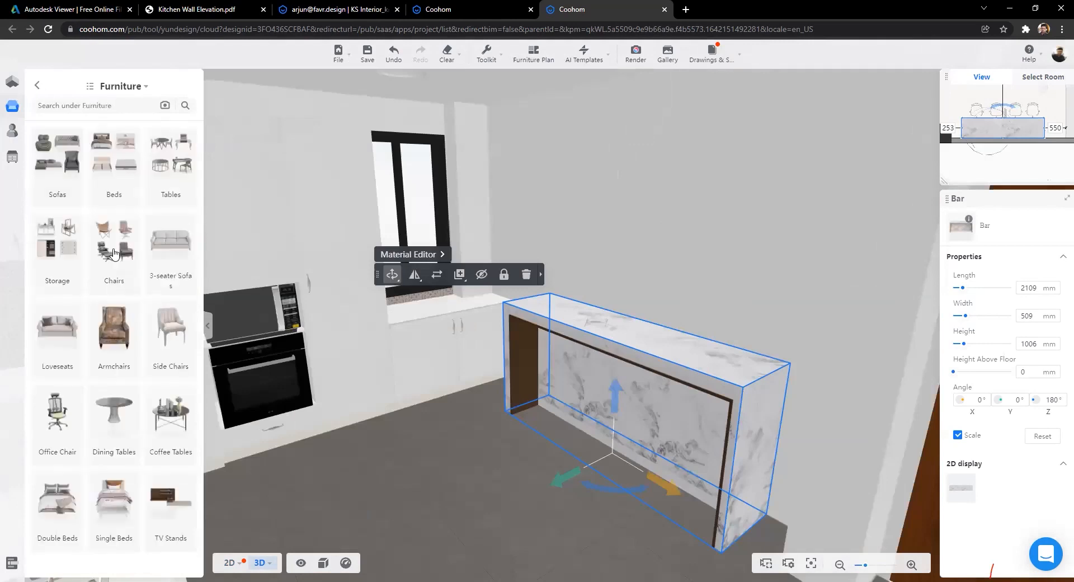
pyautogui.click(114, 253)
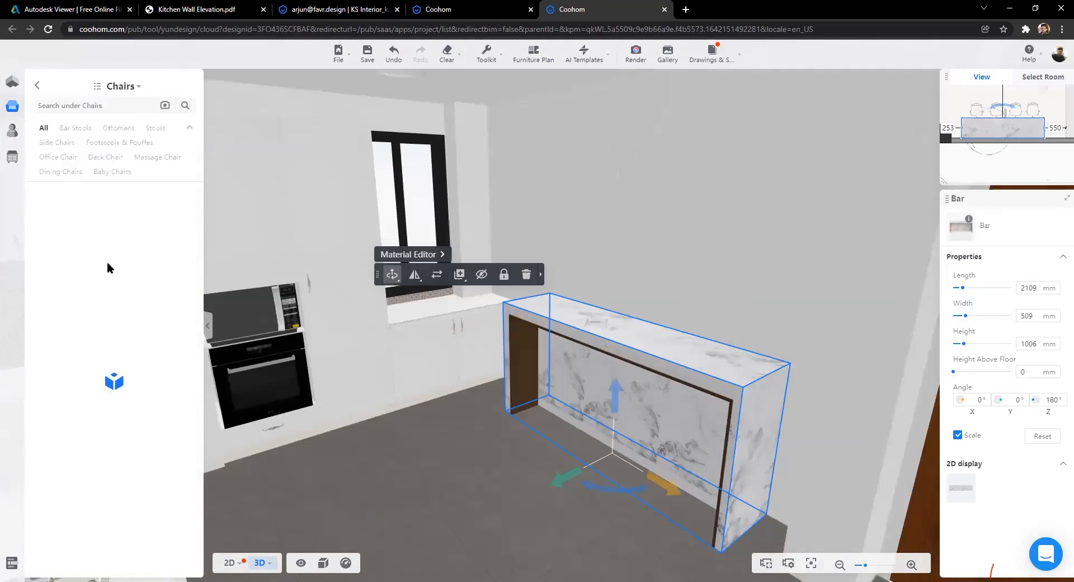
pyautogui.click(75, 128)
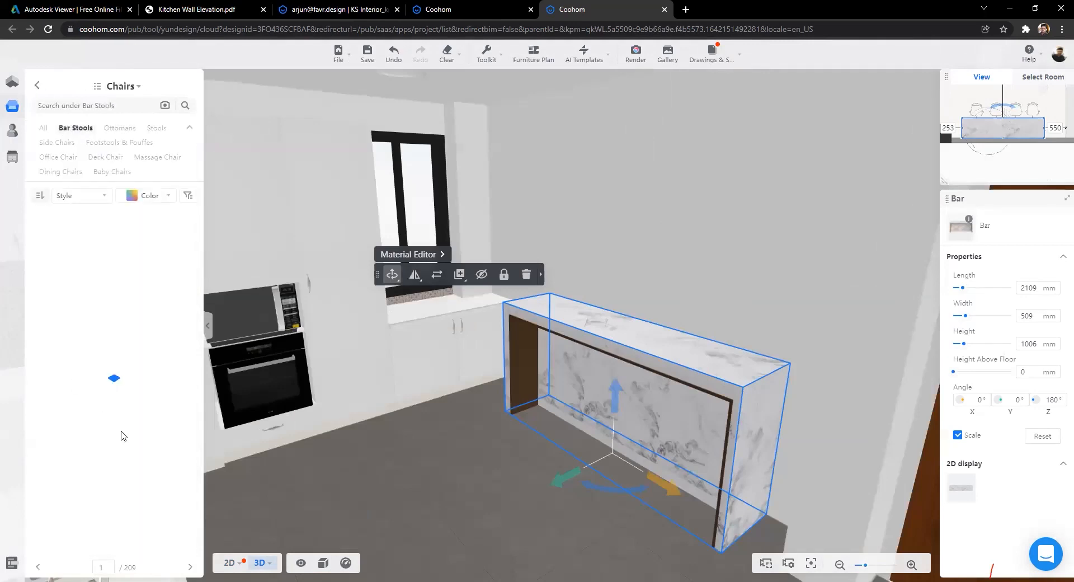
pyautogui.scroll(-5, 124, 395)
pyautogui.moveTo(141, 315)
pyautogui.scroll(2, 142, 315)
pyautogui.moveTo(188, 293)
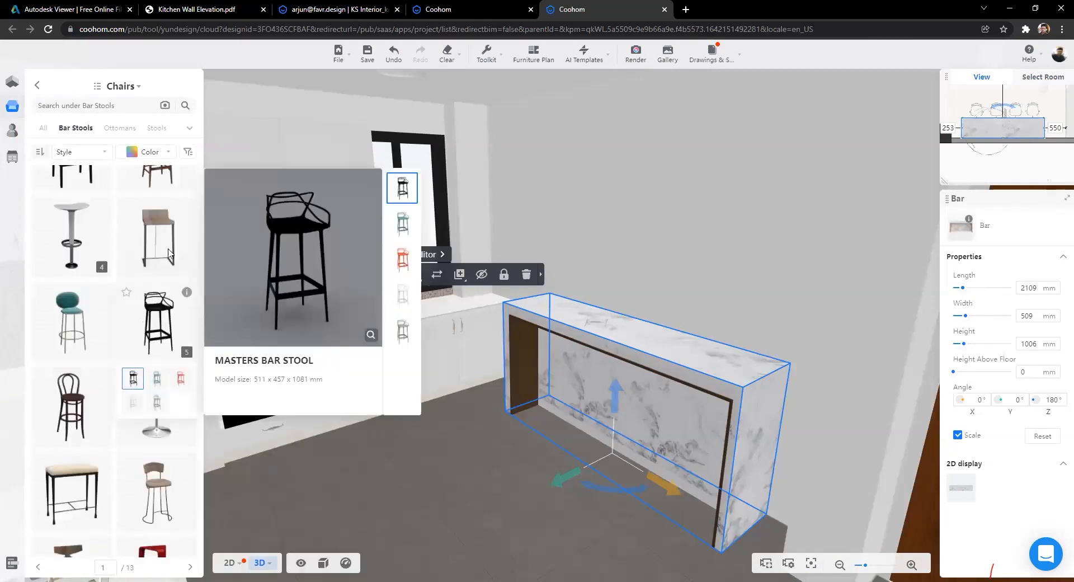
pyautogui.scroll(3, 169, 255)
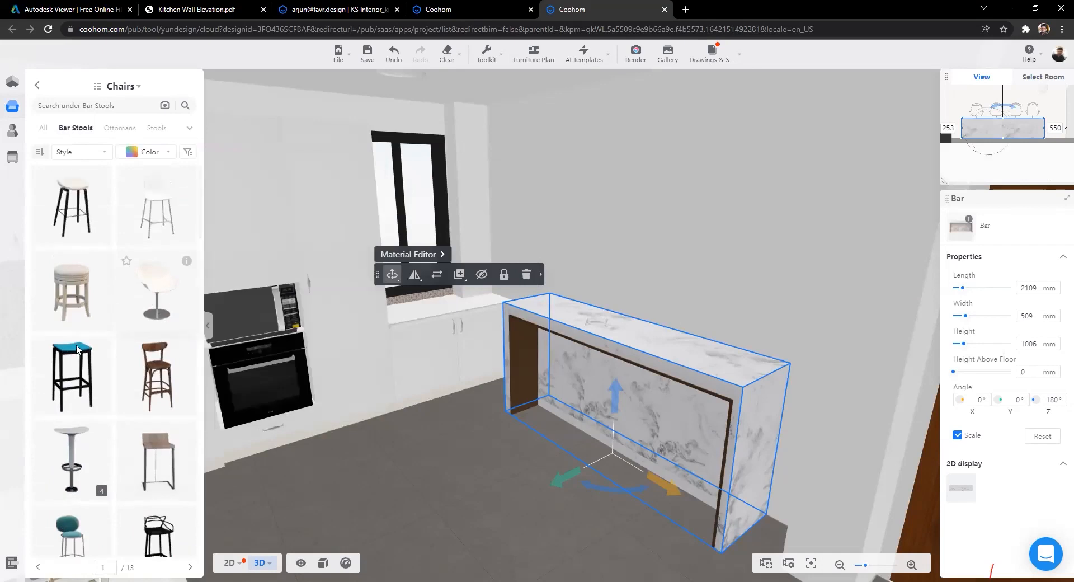
pyautogui.scroll(-5, 105, 350)
pyautogui.scroll(-3, 105, 350)
pyautogui.scroll(2, 98, 338)
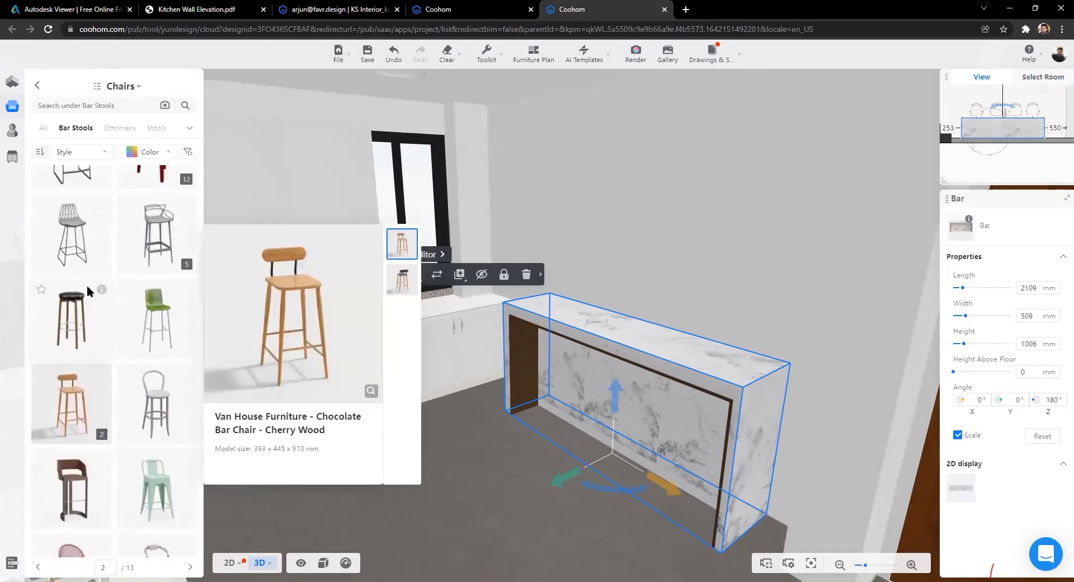
# Step: Place the round black-topped stool with wooden legs and align it in 2D over the leftmost drawn chair at the bar
pyautogui.moveTo(82, 338); pyautogui.dragTo(497, 421)
pyautogui.moveTo(230, 562)
pyautogui.click(222, 541)
pyautogui.scroll(3, 478, 476)
pyautogui.moveTo(579, 102); pyautogui.dragTo(329, 185)
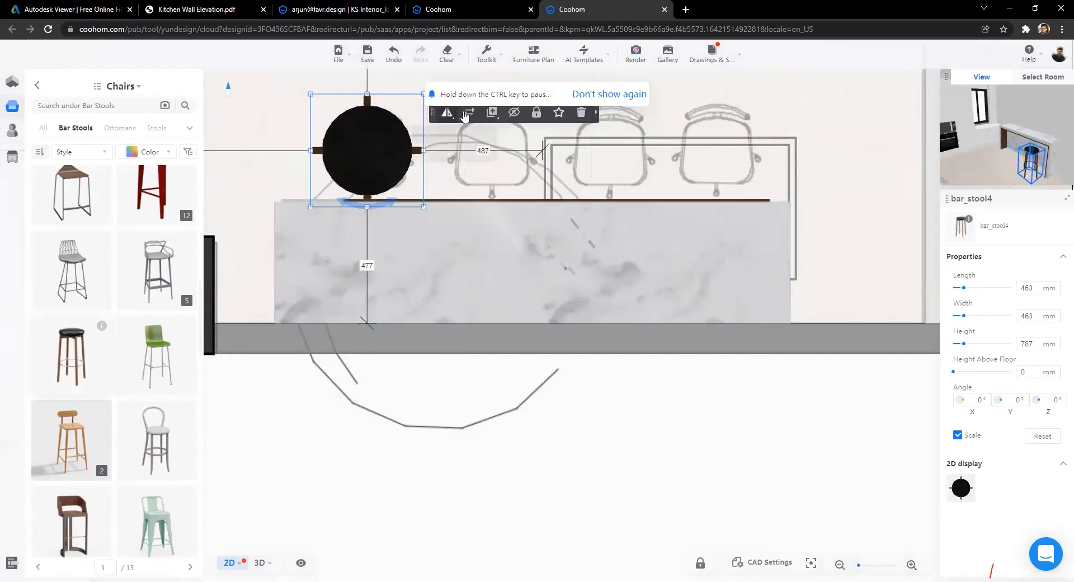
# Step: Duplicate the bar stool three times, placing the copies over the remaining drawn chairs along the bar
pyautogui.scroll(-4, 482, 179)
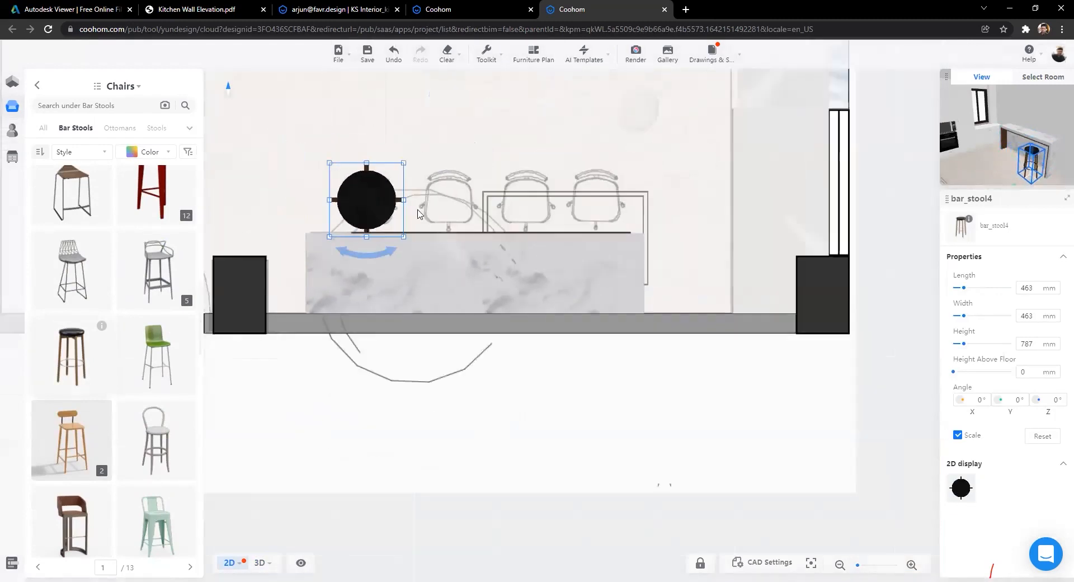
pyautogui.moveTo(471, 146)
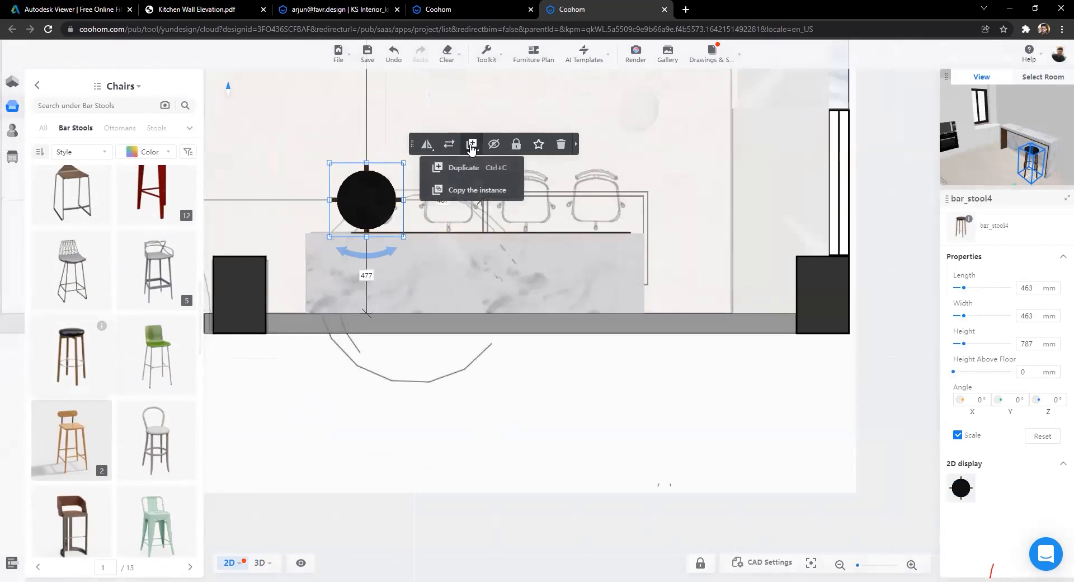
pyautogui.click(465, 168)
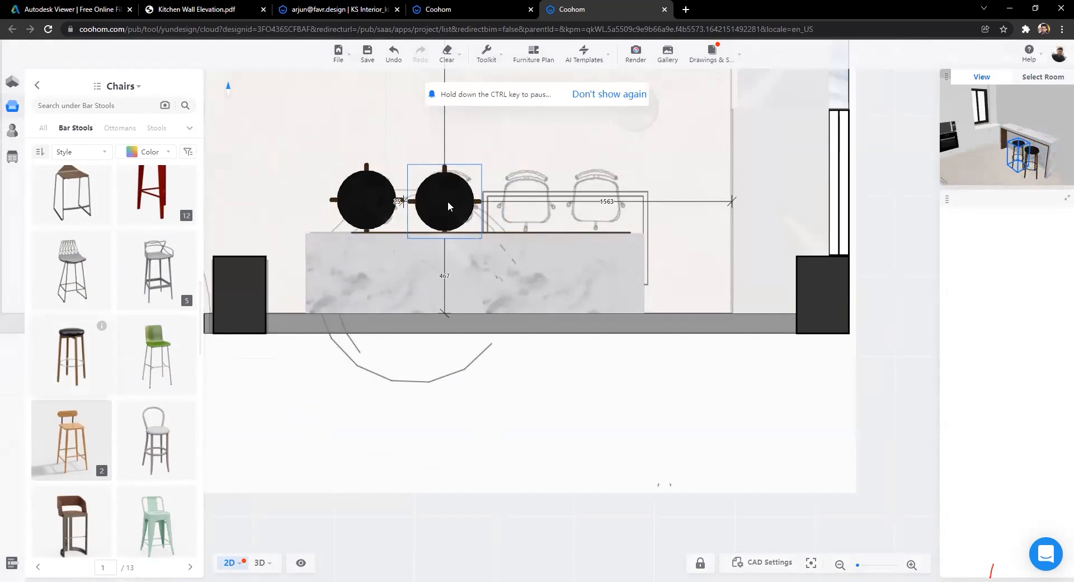
pyautogui.click(447, 200)
pyautogui.moveTo(549, 147)
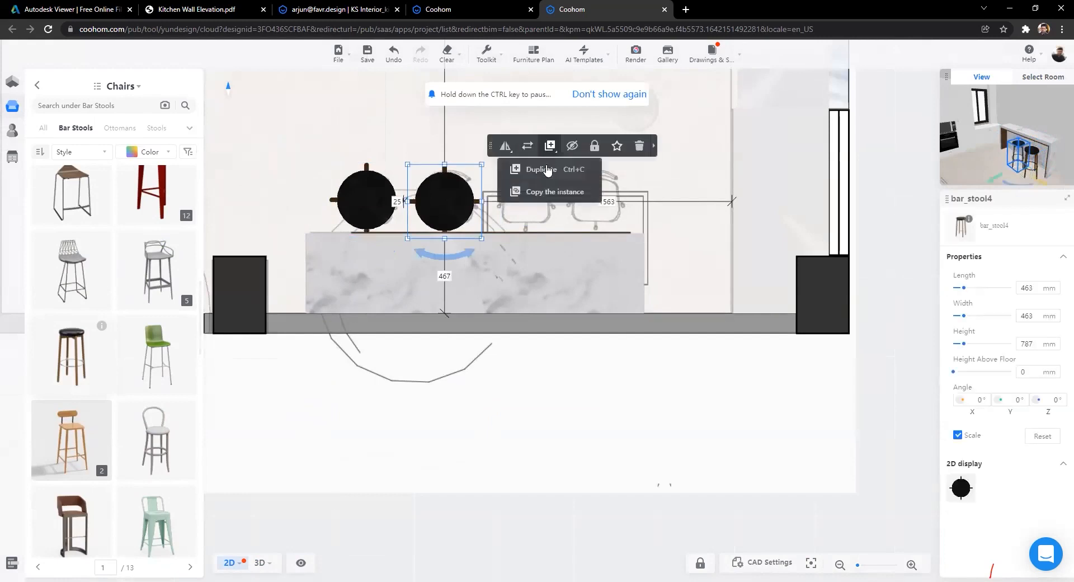
pyautogui.click(571, 166)
pyautogui.click(524, 197)
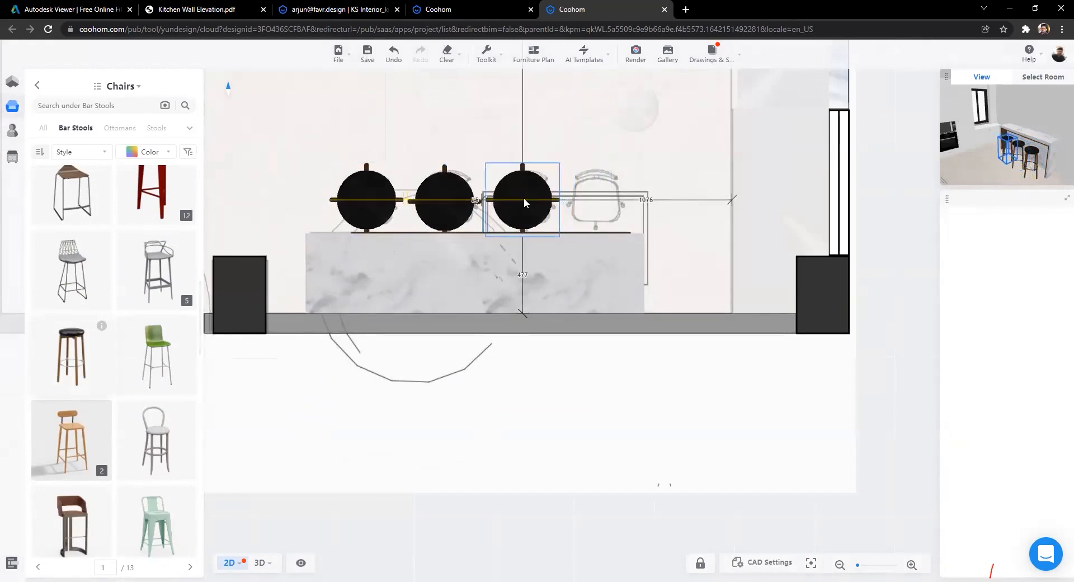
pyautogui.click(638, 160)
pyautogui.click(592, 199)
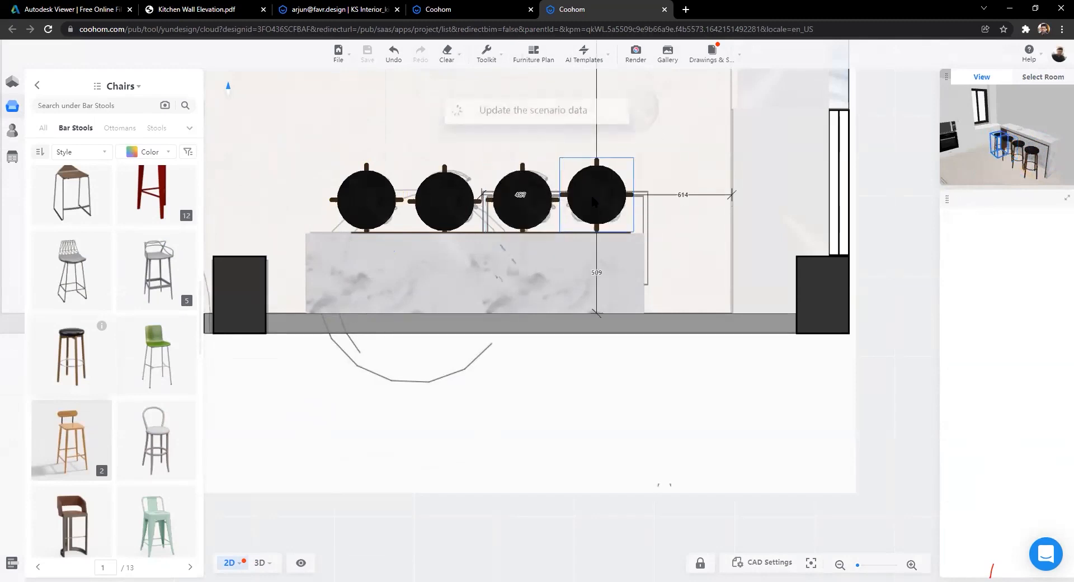
pyautogui.scroll(-5, 599, 343)
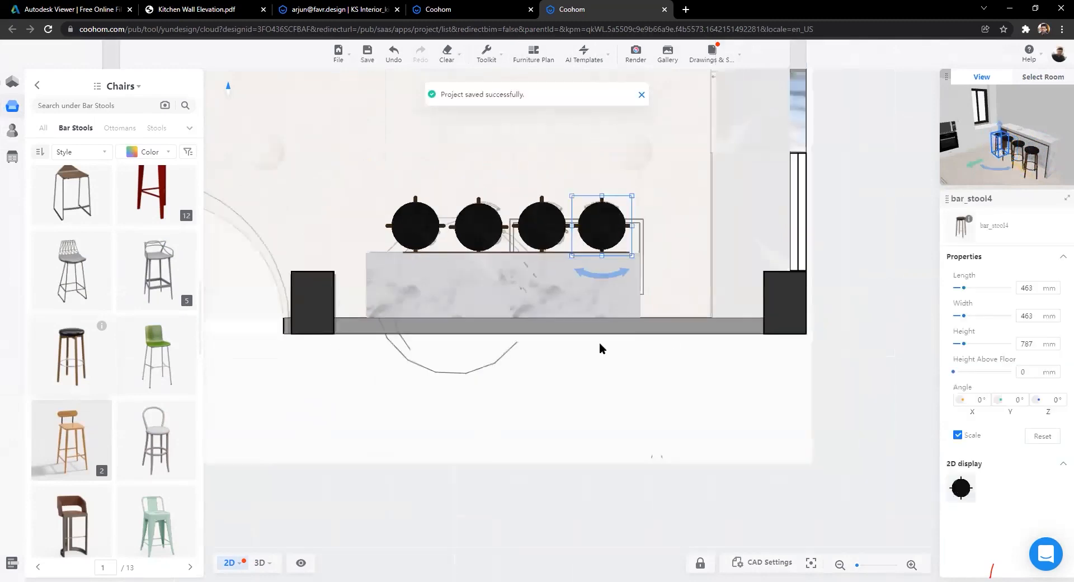
pyautogui.click(479, 435)
# Step: Return to 3D and review the bar with its stools, the island, and the whole kitchen from inside and outside
pyautogui.moveTo(266, 562)
pyautogui.press('3')
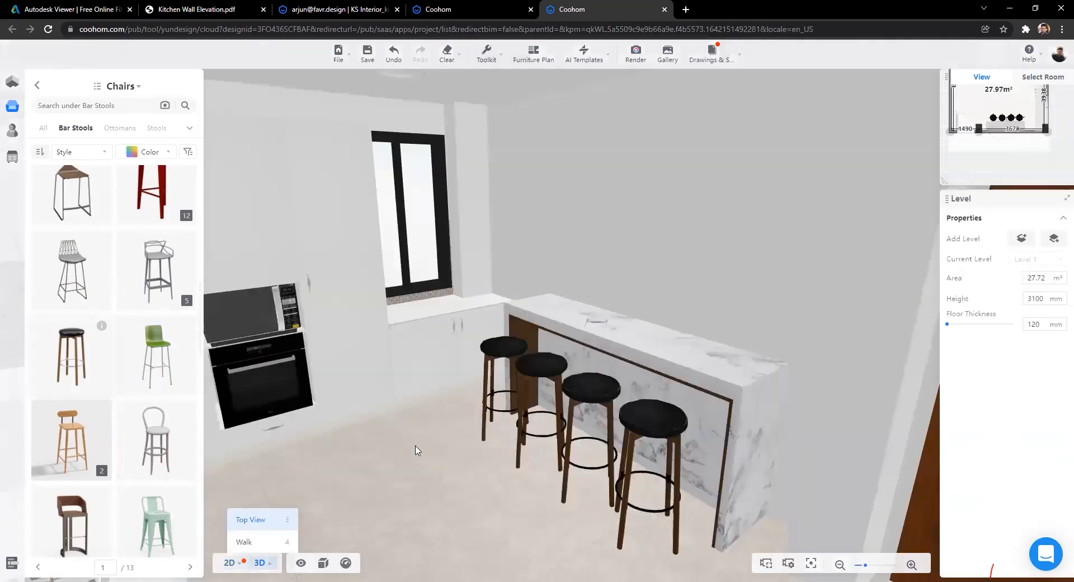
pyautogui.scroll(-4, 558, 435)
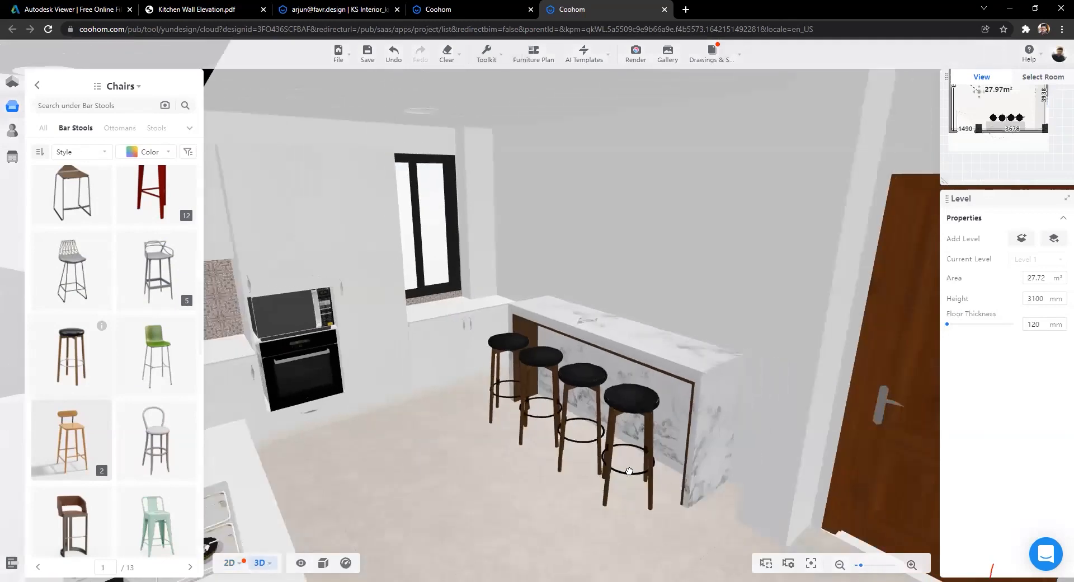
pyautogui.press('a')
pyautogui.moveTo(603, 468); pyautogui.dragTo(550, 448)
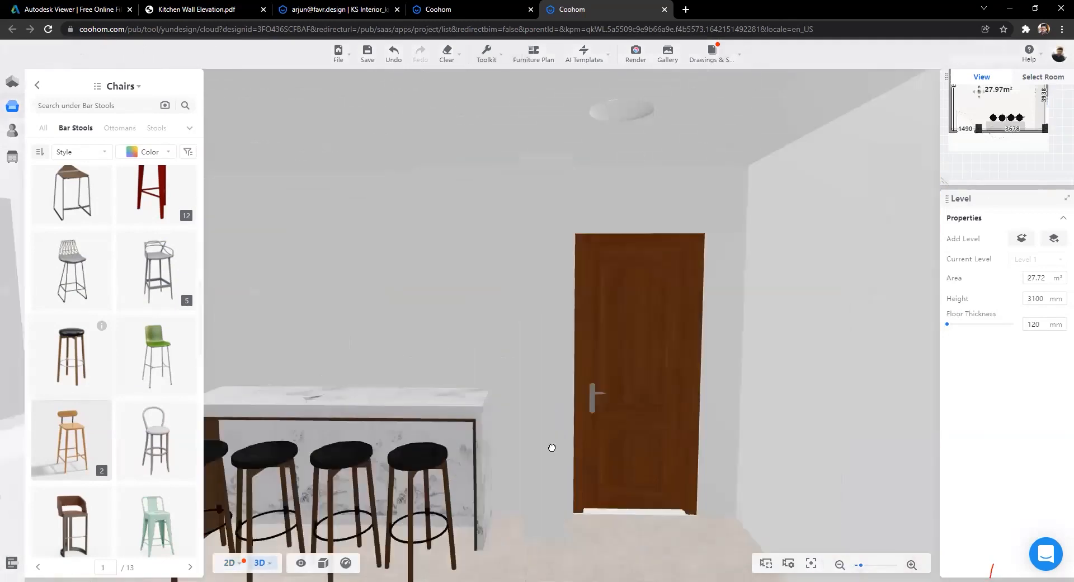
pyautogui.press('s')
pyautogui.moveTo(415, 373); pyautogui.dragTo(874, 336)
pyautogui.moveTo(488, 407); pyautogui.dragTo(895, 358)
pyautogui.scroll(-3, 382, 478)
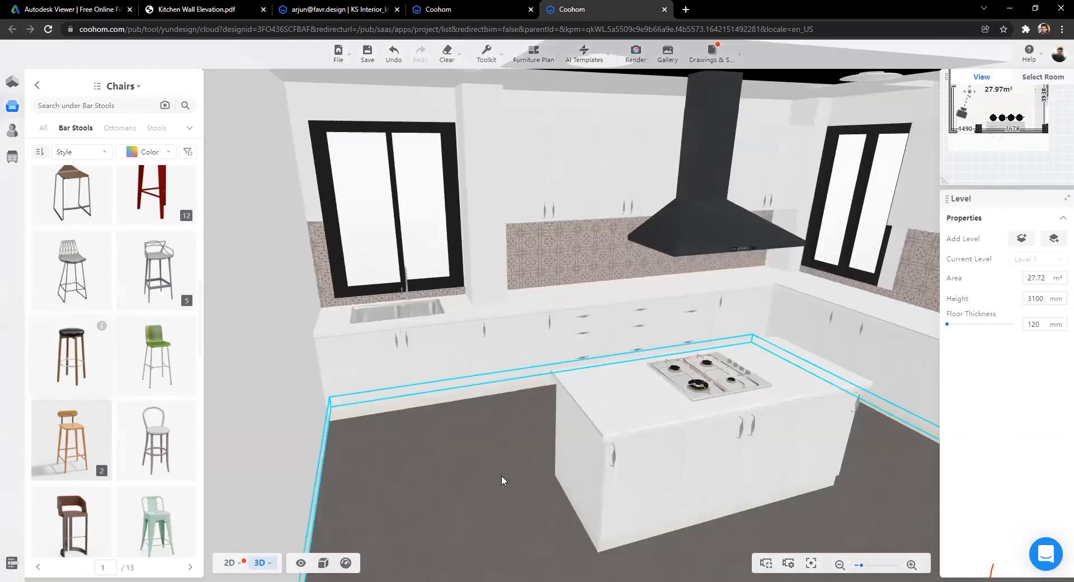
pyautogui.moveTo(501, 475); pyautogui.dragTo(721, 467)
pyautogui.scroll(-5, 340, 444)
pyautogui.scroll(-2, 458, 446)
pyautogui.moveTo(497, 439); pyautogui.dragTo(527, 438)
pyautogui.scroll(-3, 546, 437)
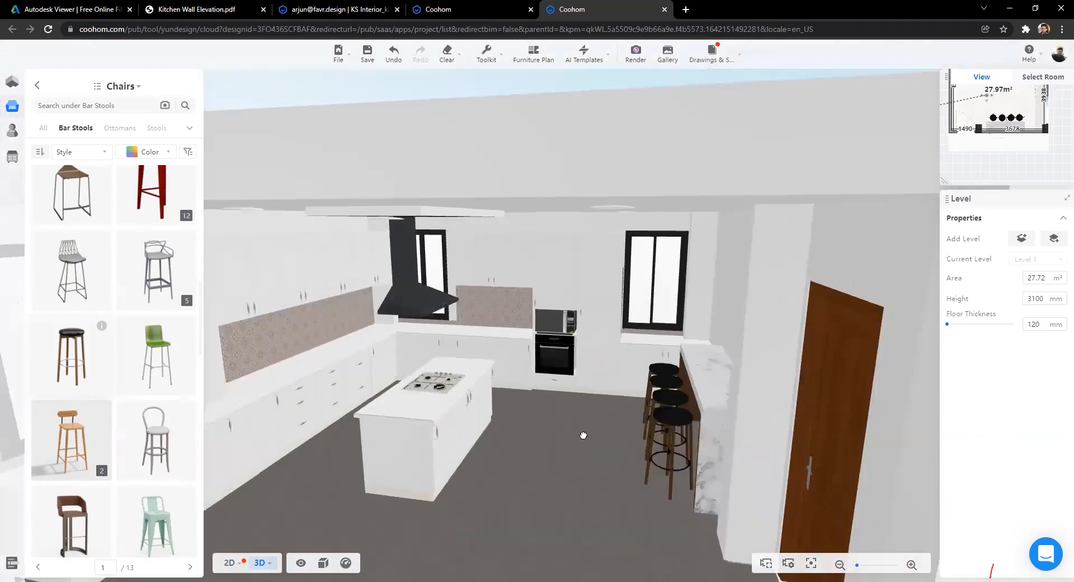
pyautogui.moveTo(616, 435); pyautogui.dragTo(652, 435)
pyautogui.moveTo(391, 459); pyautogui.dragTo(439, 437)
pyautogui.moveTo(593, 476); pyautogui.dragTo(568, 461)
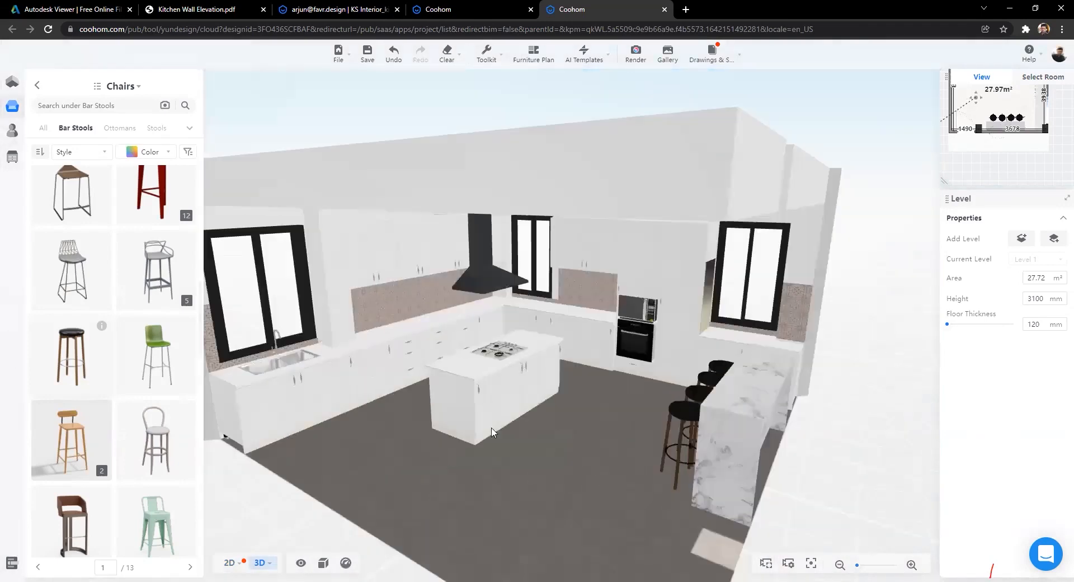
# Step: Select the hinged door wall cabinet above the tiled backsplash and enter the Kitchen & Bath design environment
pyautogui.scroll(5, 492, 432)
pyautogui.scroll(4, 450, 353)
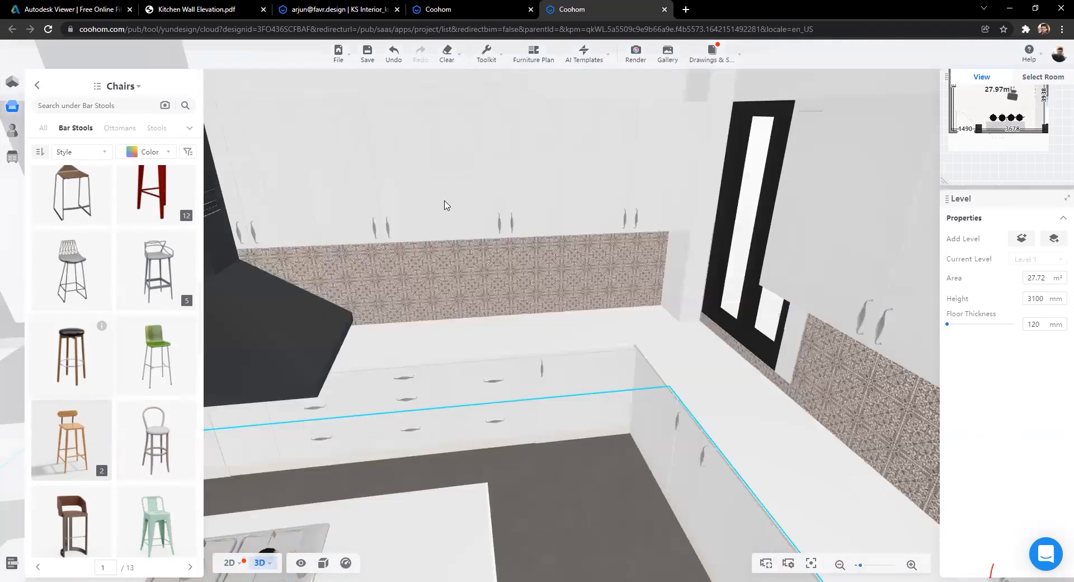
pyautogui.scroll(3, 446, 203)
pyautogui.scroll(1, 446, 207)
pyautogui.moveTo(398, 173); pyautogui.dragTo(470, 344)
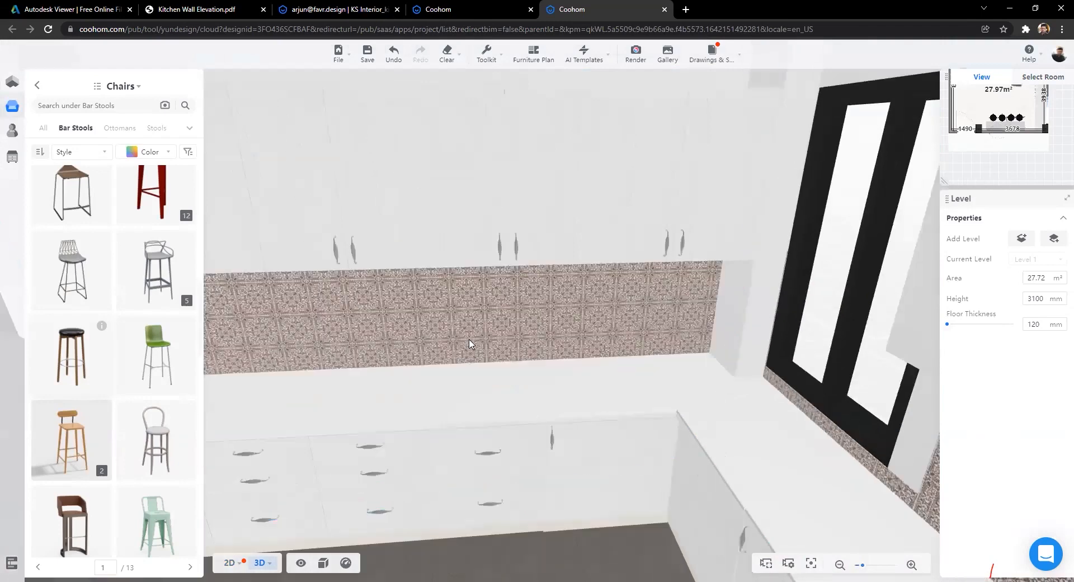
pyautogui.click(404, 168)
pyautogui.moveTo(412, 159); pyautogui.dragTo(461, 274)
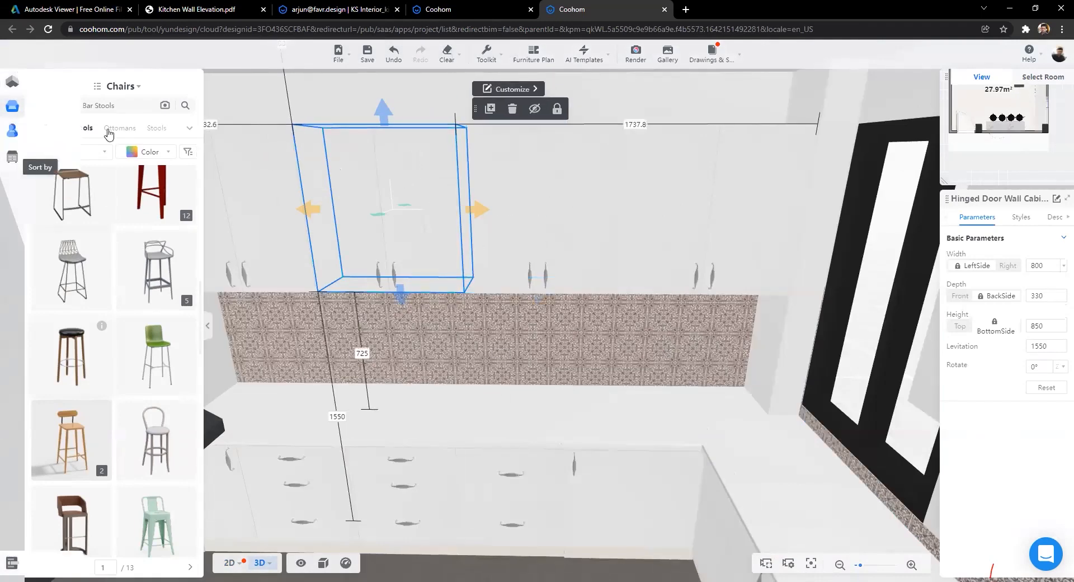
pyautogui.click(177, 163)
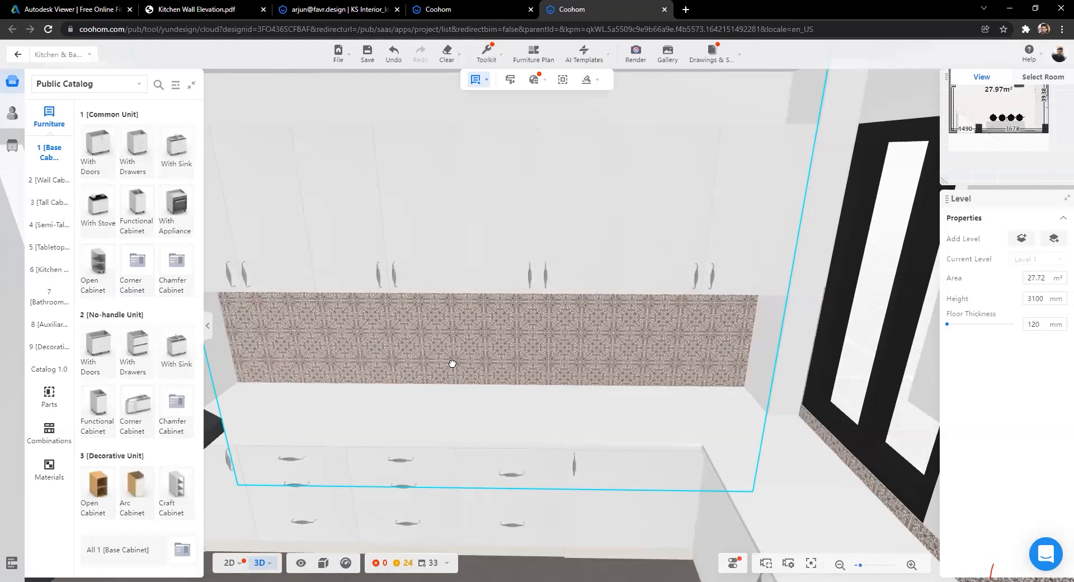
# Step: Switch the selection mode to Select Part and select the left door panel of the 800 mm wide wall cabinet
pyautogui.moveTo(501, 365); pyautogui.dragTo(452, 330)
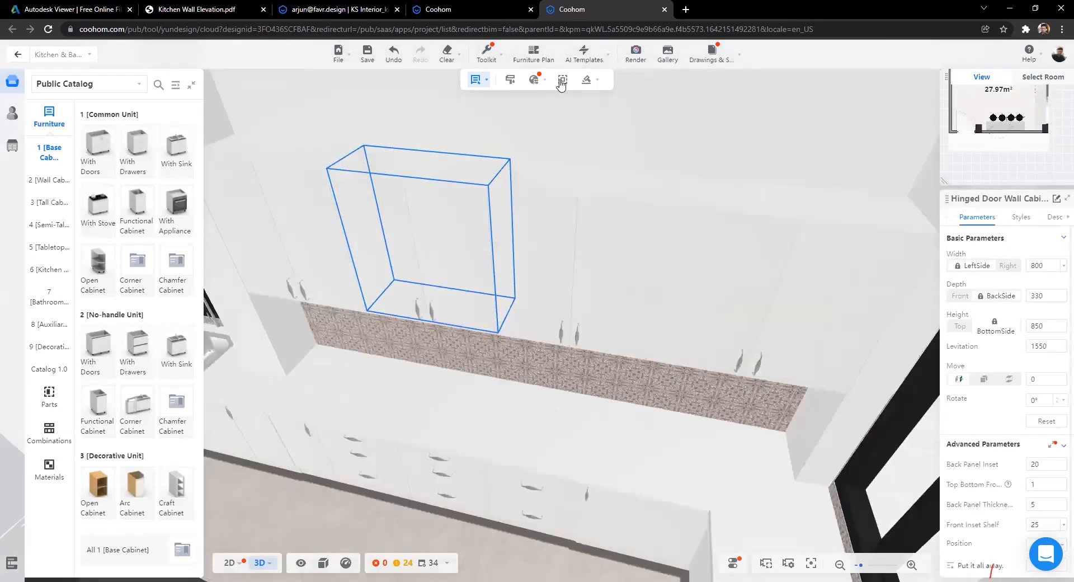
pyautogui.moveTo(555, 140); pyautogui.dragTo(563, 87)
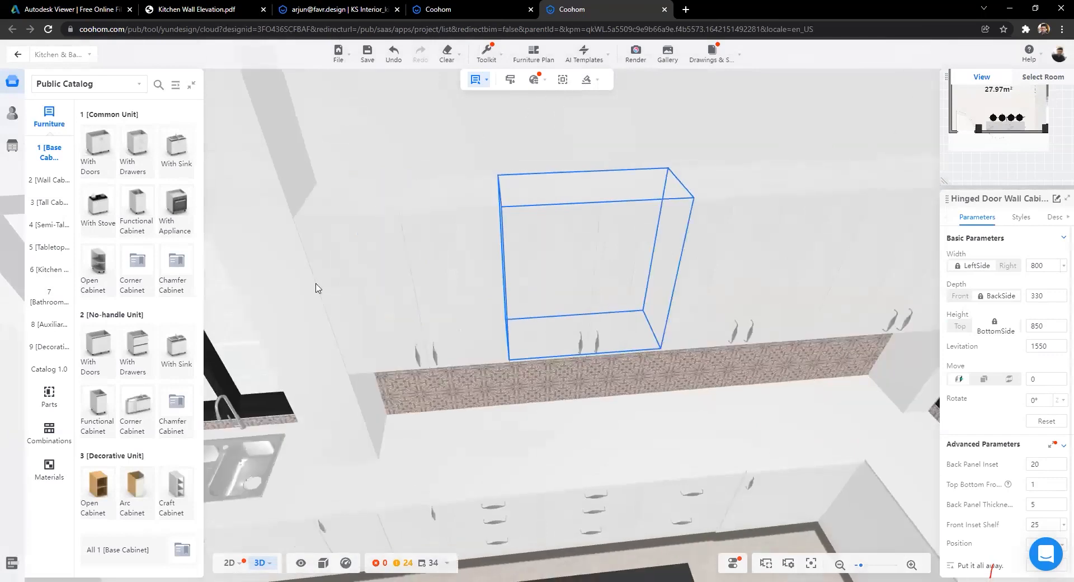
pyautogui.moveTo(317, 288); pyautogui.dragTo(548, 436)
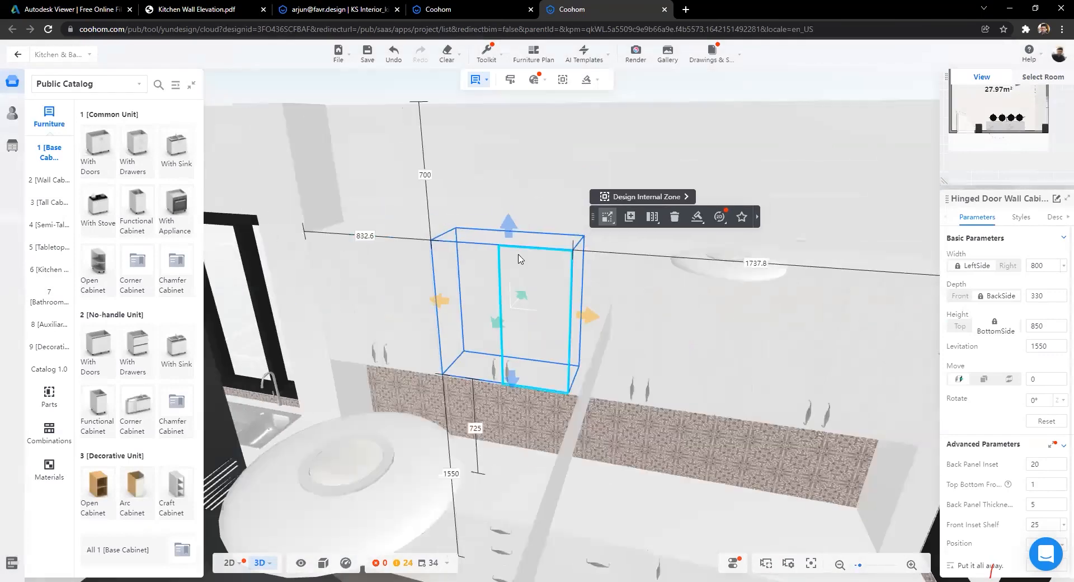
pyautogui.moveTo(479, 89); pyautogui.dragTo(473, 153, button='right')
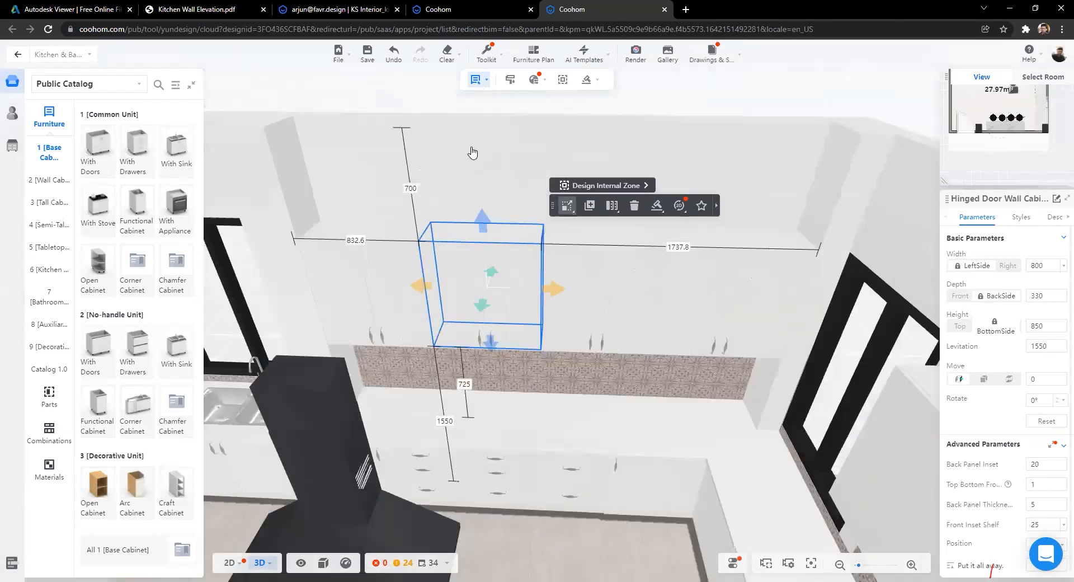
pyautogui.click(448, 144)
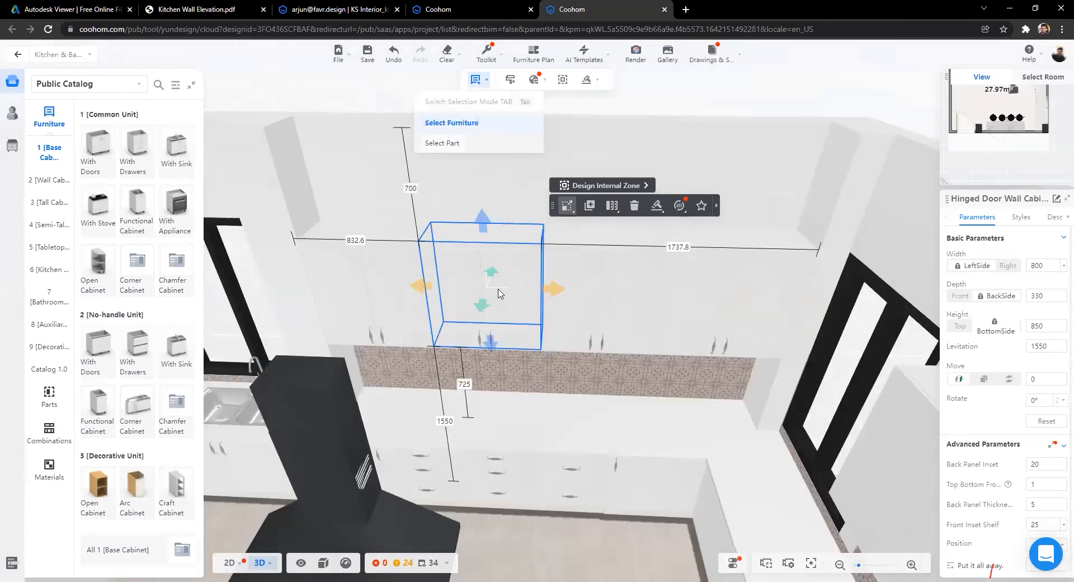
pyautogui.click(501, 295)
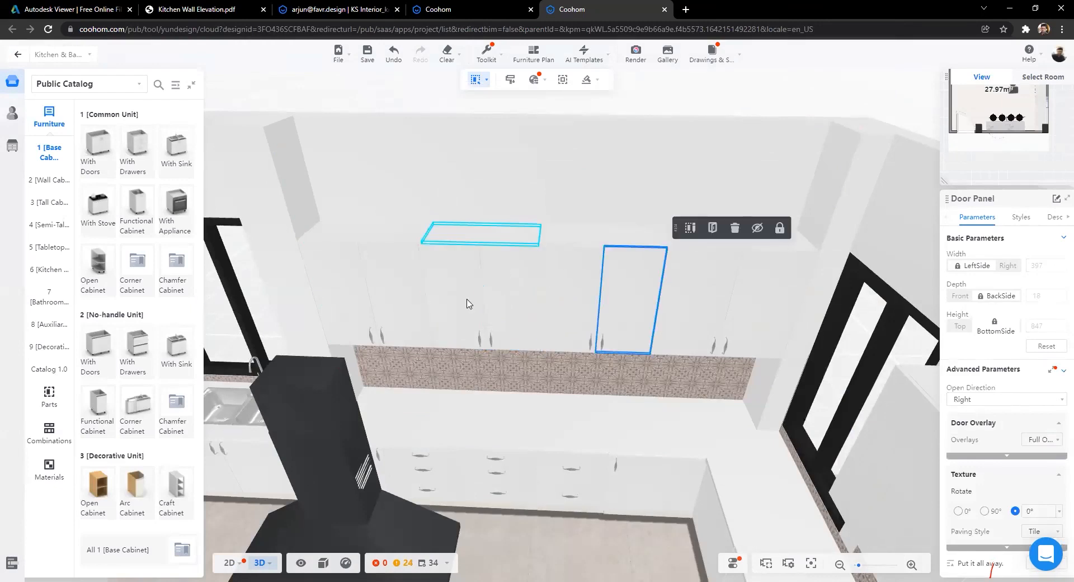
pyautogui.click(446, 291)
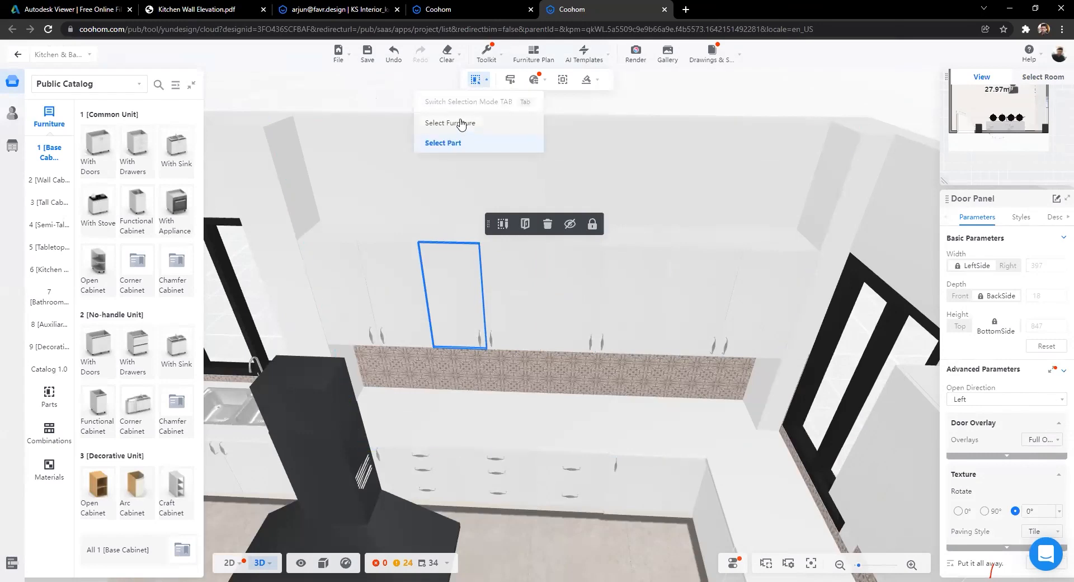
# Step: Switch the selection mode to whole furniture and select the adjacent wall cabinets above the tiled backsplash, ending on the left one
pyautogui.press('Tab')
pyautogui.click(503, 276)
pyautogui.click(586, 284)
pyautogui.click(494, 272)
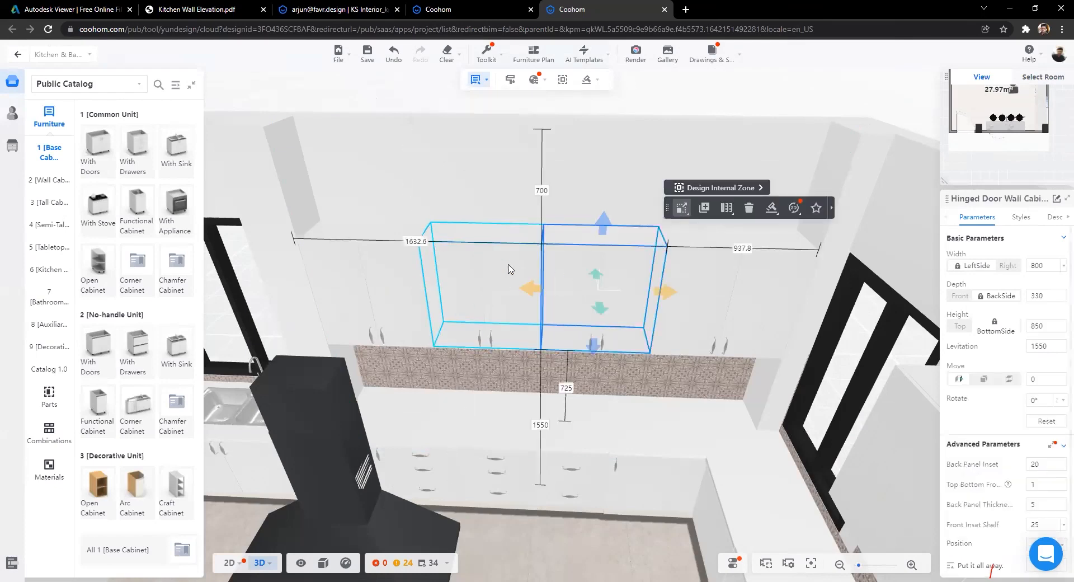
pyautogui.click(484, 85)
pyautogui.click(484, 88)
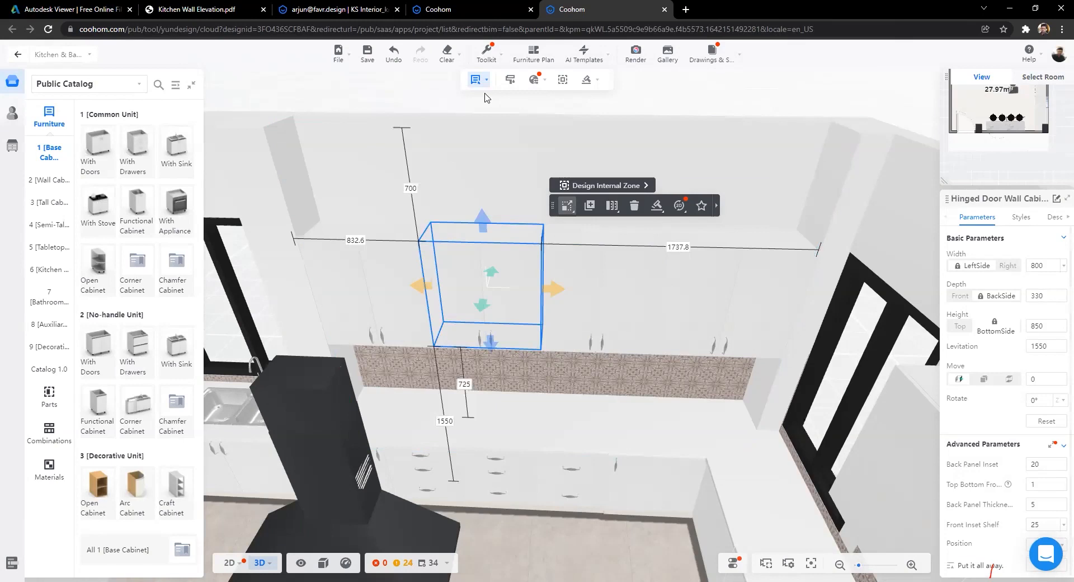
# Step: Alternate between Select Part and Select Furniture on the 800 mm wall cabinet, selecting its right door and the whole cabinet
pyautogui.moveTo(487, 92)
pyautogui.press('Tab')
pyautogui.click(498, 271)
pyautogui.press('Tab')
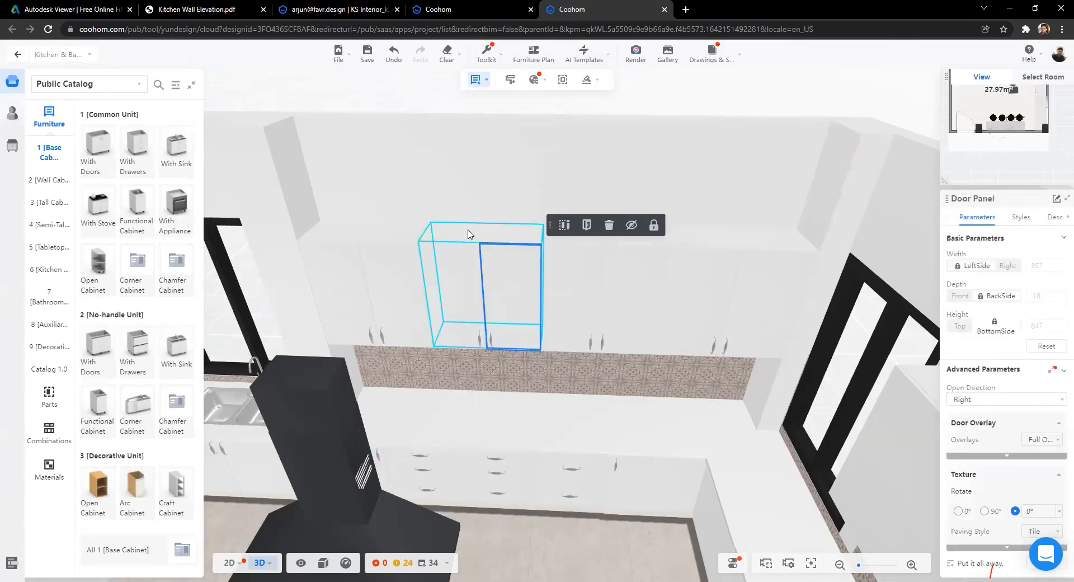
pyautogui.click(488, 273)
pyautogui.press('Tab')
pyautogui.click(520, 302)
pyautogui.press('Tab')
pyautogui.click(512, 311)
pyautogui.press('Tab')
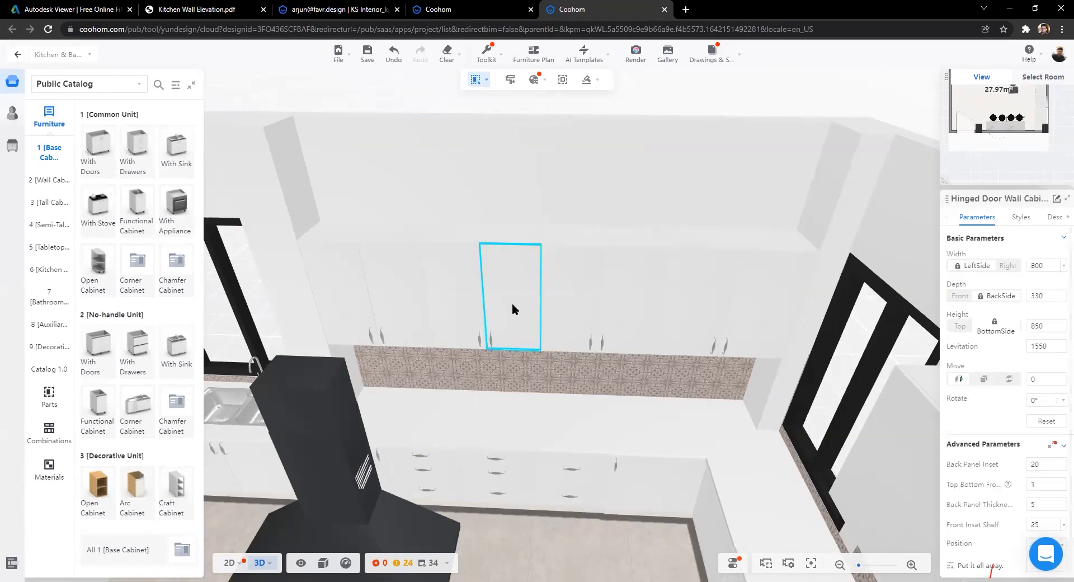
# Step: Select the wall cabinet's left door panel and browse the public catalog of door styles for it
pyautogui.click(519, 286)
pyautogui.click(479, 281)
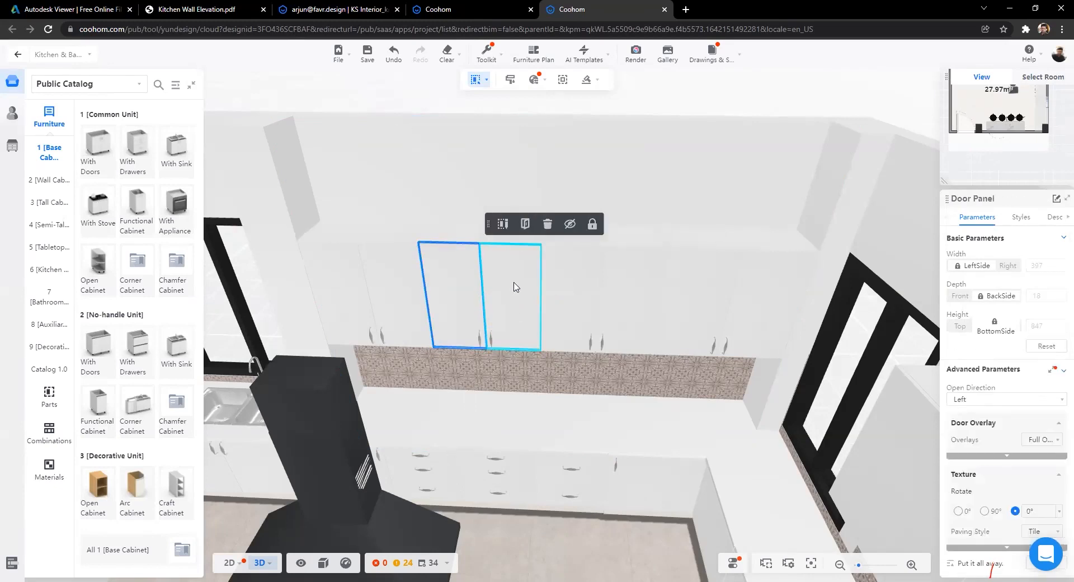
pyautogui.click(1021, 218)
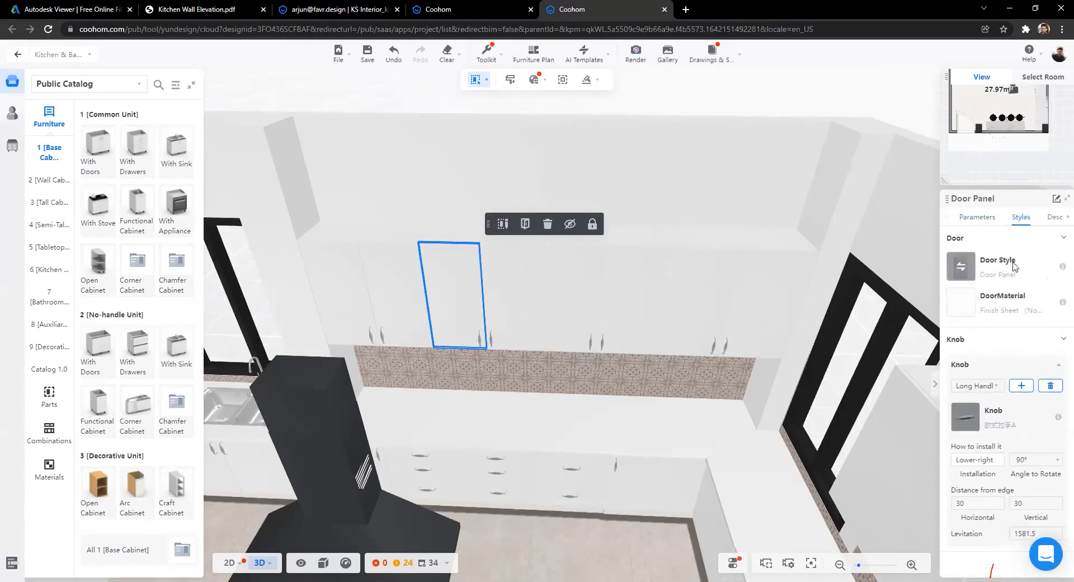
pyautogui.click(962, 267)
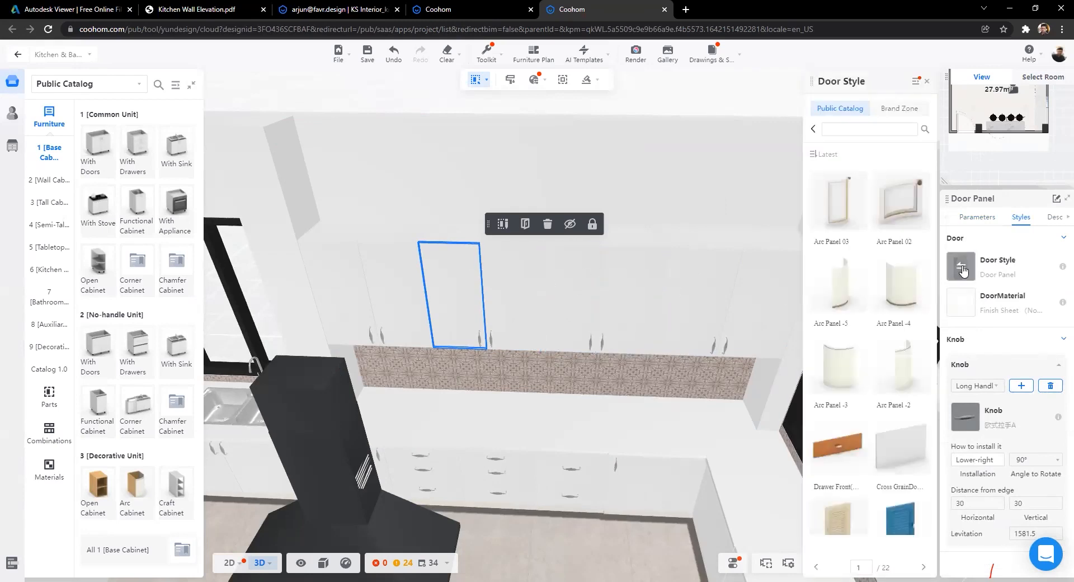
pyautogui.scroll(-10, 870, 347)
pyautogui.moveTo(854, 343)
pyautogui.scroll(-10, 853, 401)
pyautogui.scroll(-10, 853, 400)
pyautogui.scroll(-10, 851, 394)
pyautogui.scroll(-3, 891, 383)
# Step: Search the door styles for "glass" and apply the Glass Door style to the selected left door panel
pyautogui.click(874, 128)
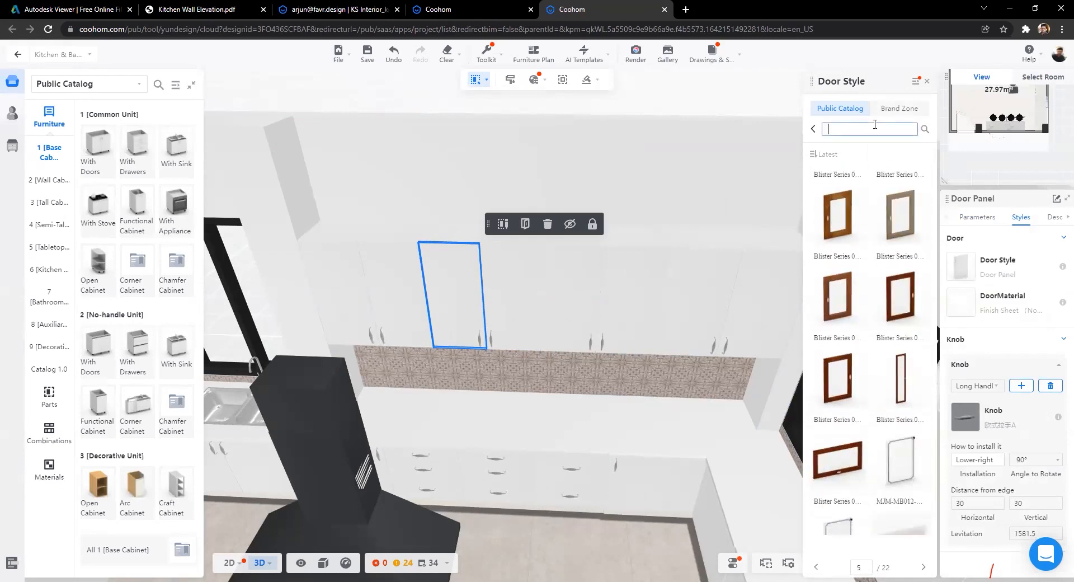
pyautogui.write('glass')
pyautogui.press('Return')
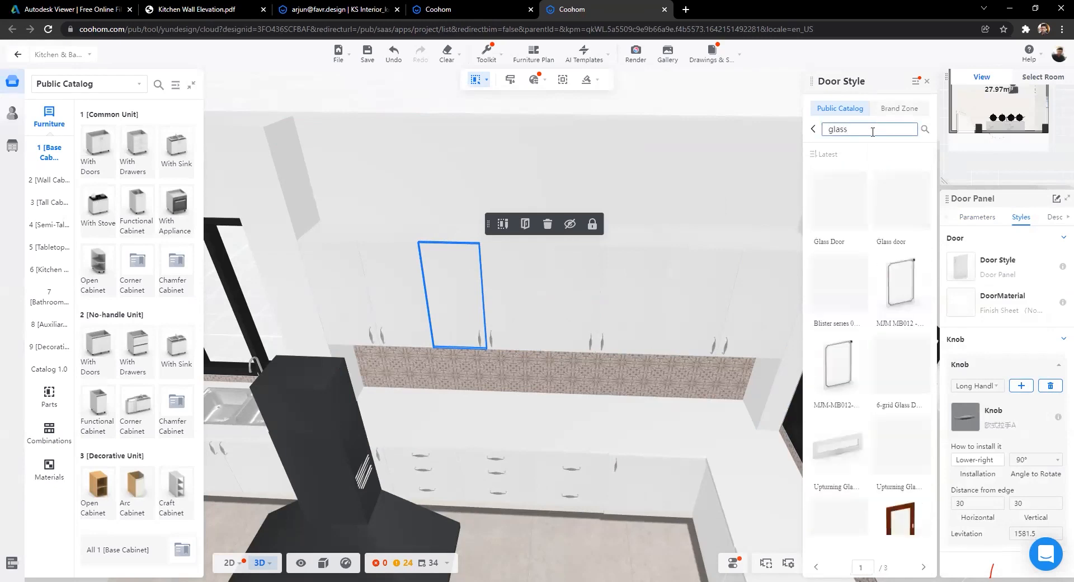
pyautogui.moveTo(858, 183)
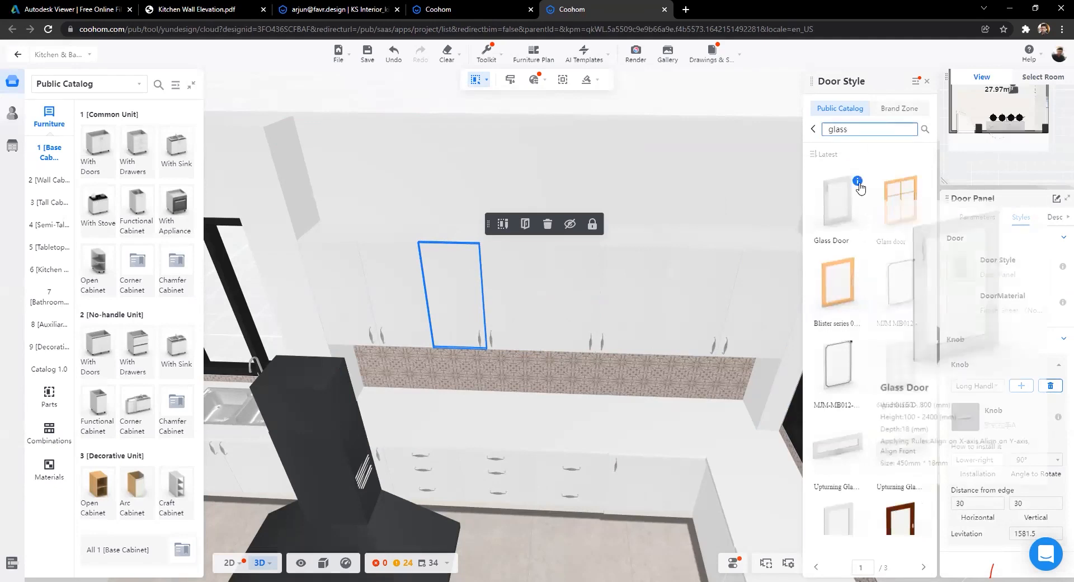
pyautogui.click(832, 215)
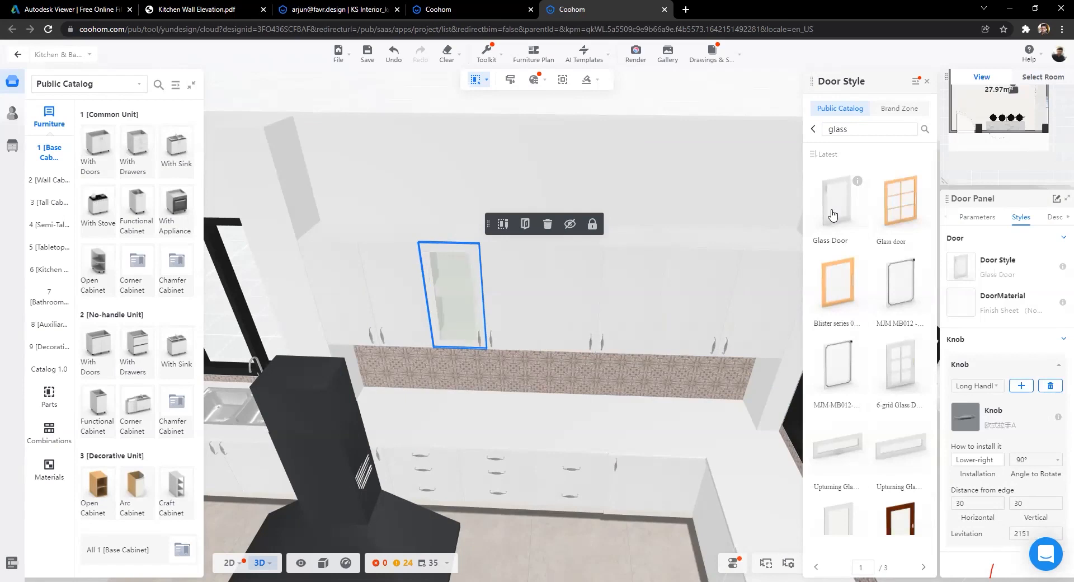
# Step: Copy the Glass Door style with the Style Brush onto the other three doors of the two middle wall cabinets
pyautogui.scroll(4, 448, 330)
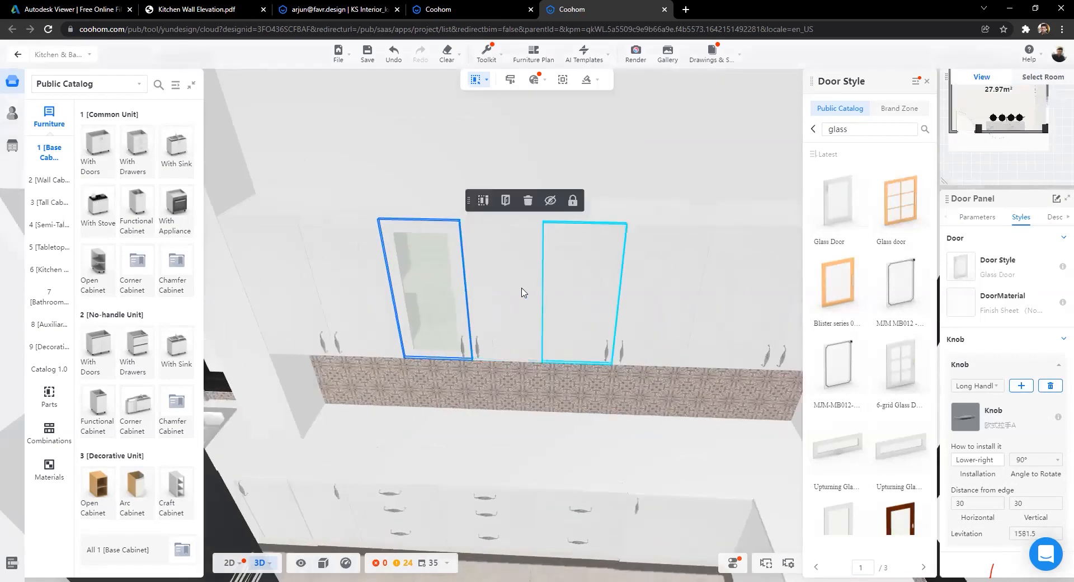
pyautogui.scroll(-3, 492, 379)
pyautogui.scroll(3, 510, 405)
pyautogui.moveTo(509, 401); pyautogui.dragTo(519, 140)
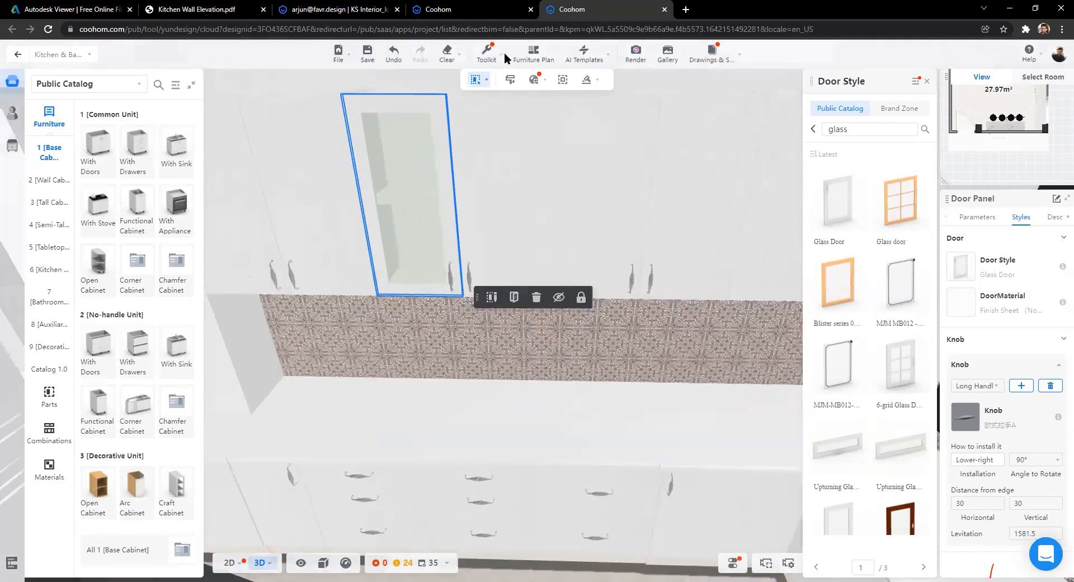
pyautogui.click(492, 56)
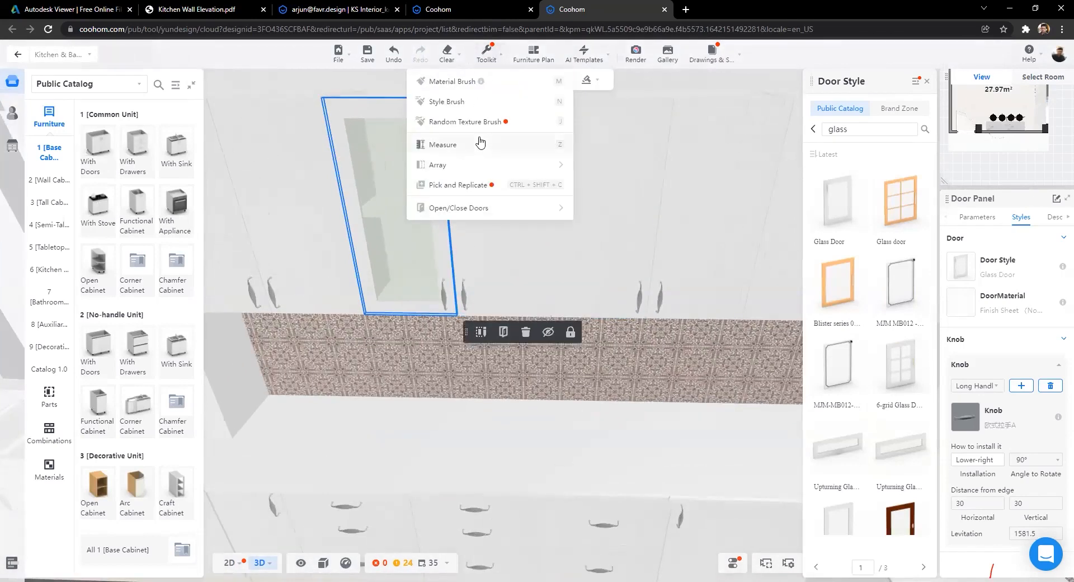
pyautogui.click(501, 101)
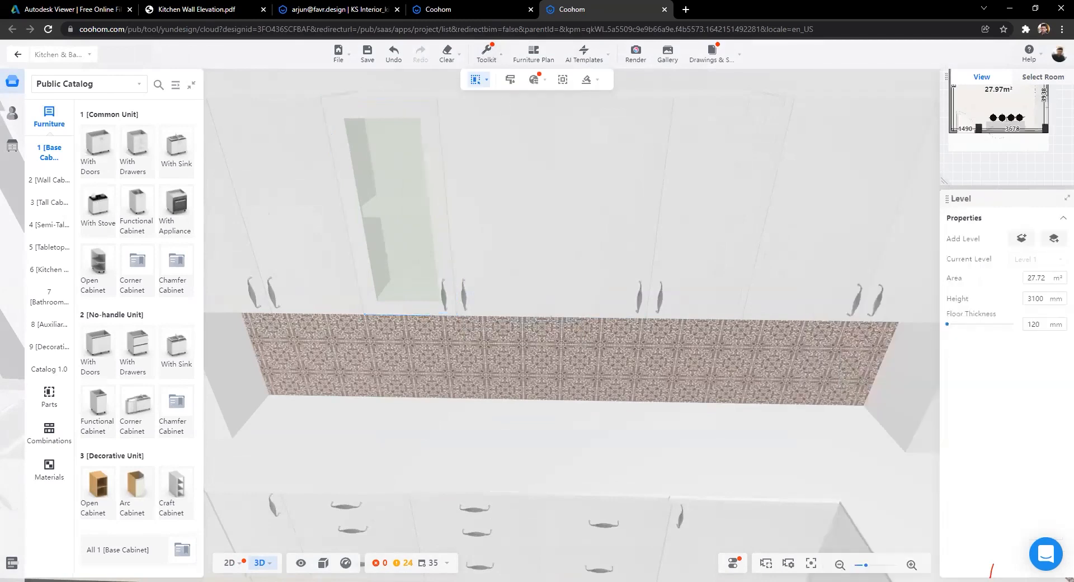
pyautogui.click(489, 166)
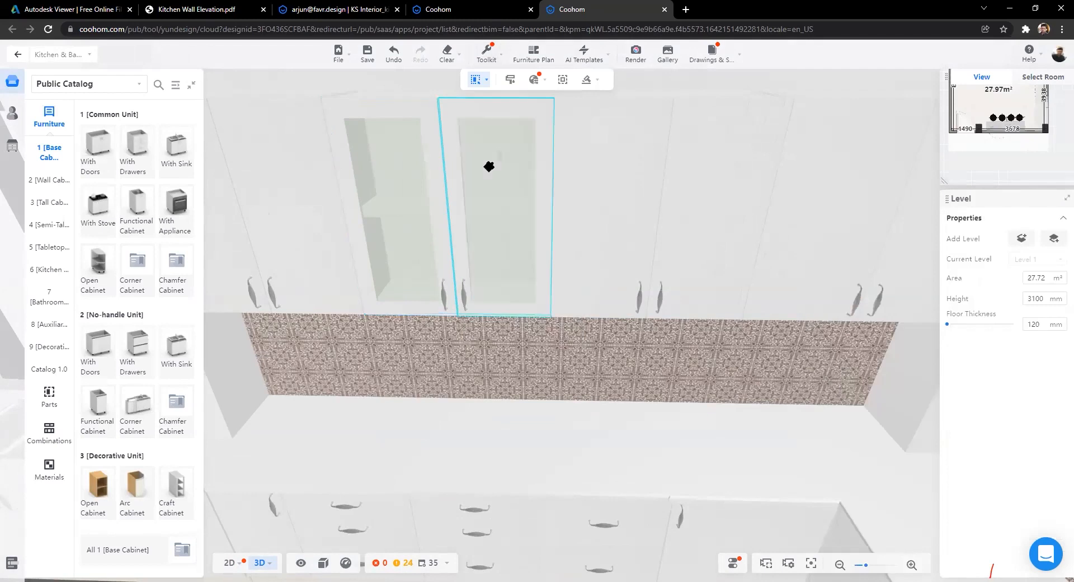
pyautogui.click(605, 197)
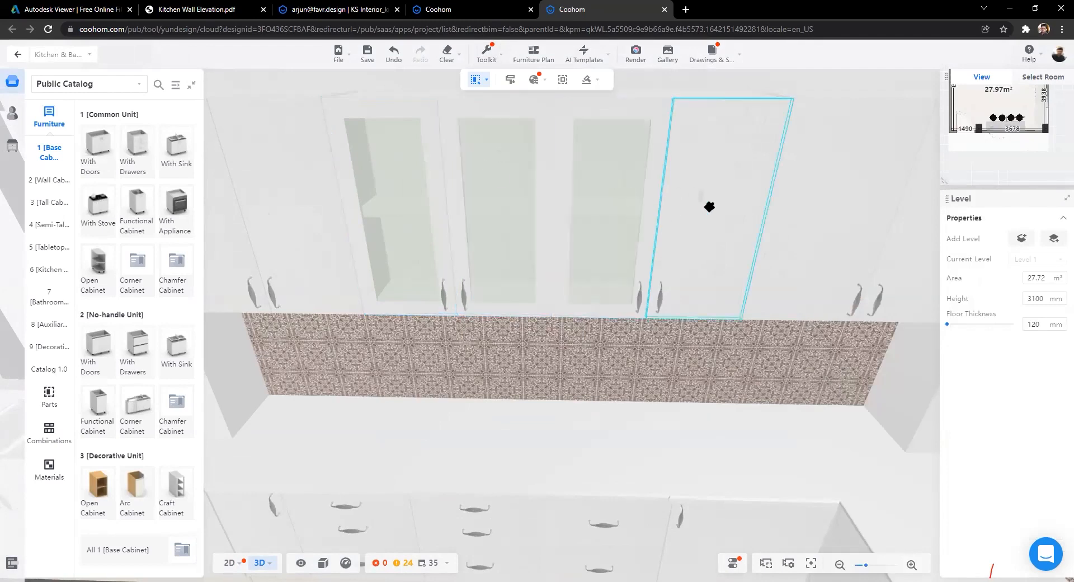
pyautogui.click(710, 206)
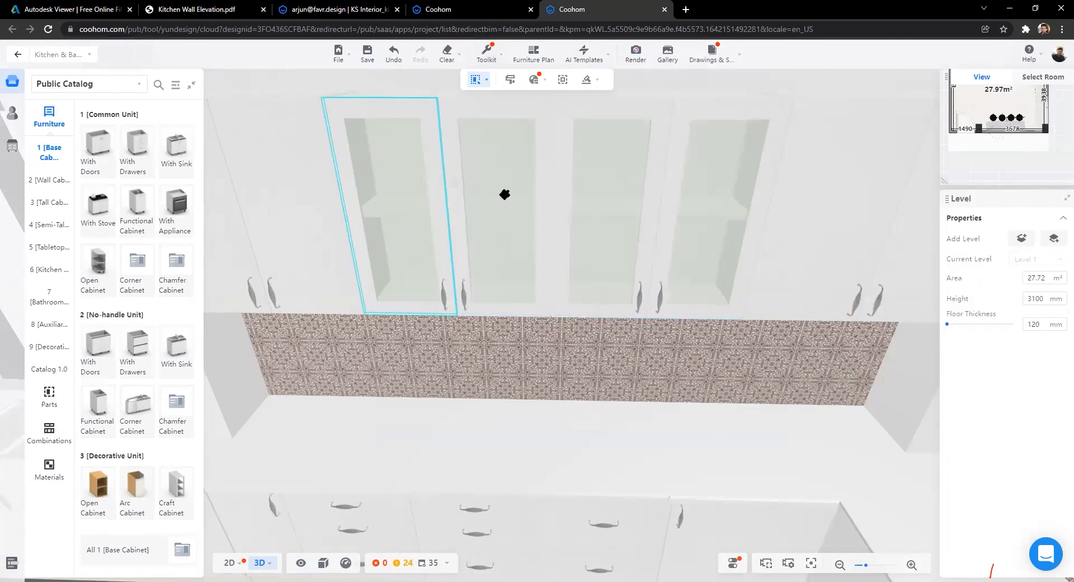
# Step: Open both glass doors of the right glazed wall cabinet and delete the fixed shelf inside it
pyautogui.scroll(-3, 691, 192)
pyautogui.scroll(-8, 692, 192)
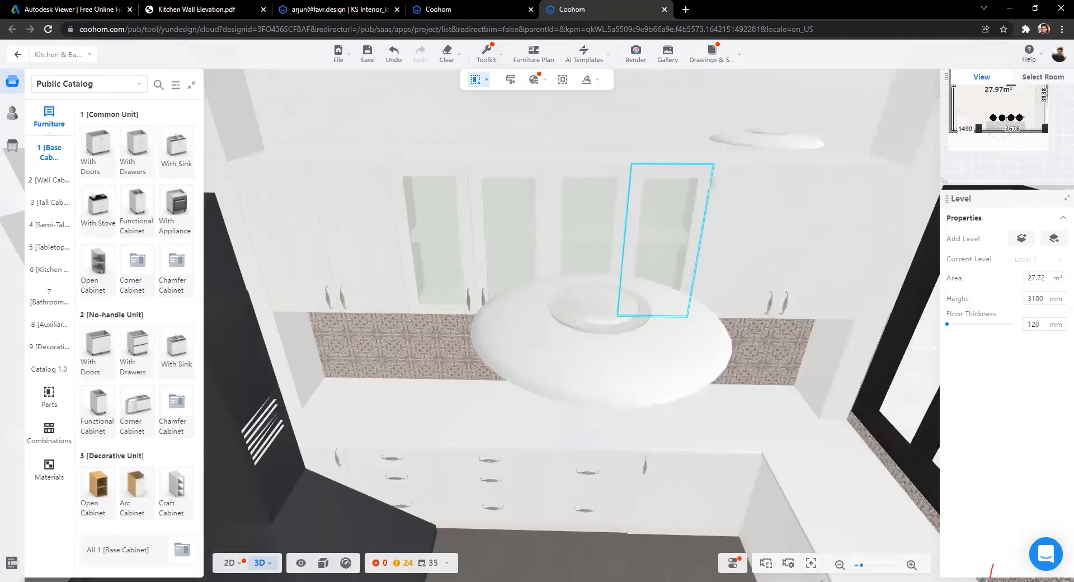
pyautogui.scroll(-6, 545, 403)
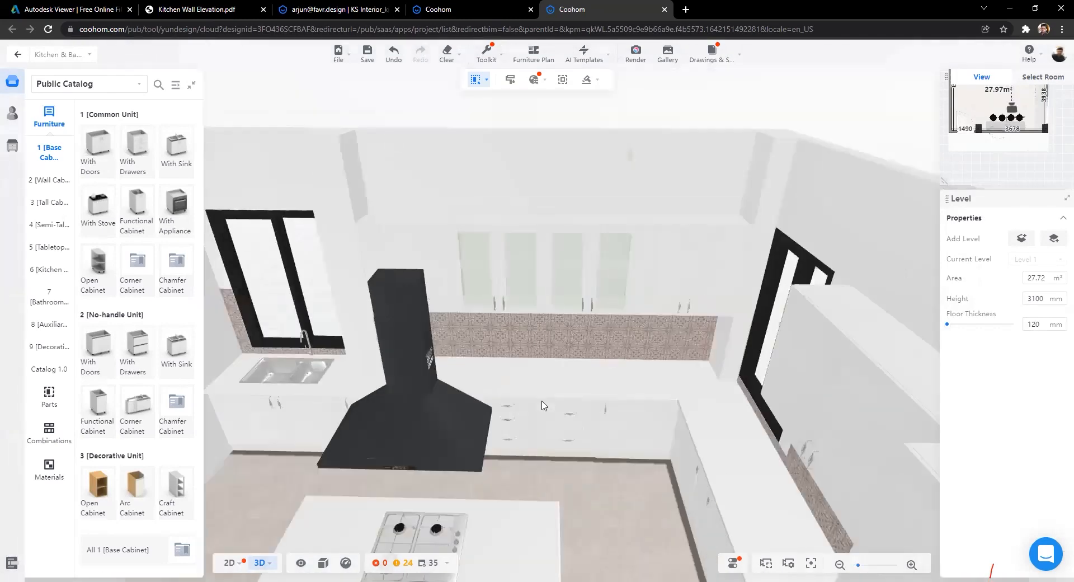
pyautogui.scroll(3, 540, 378)
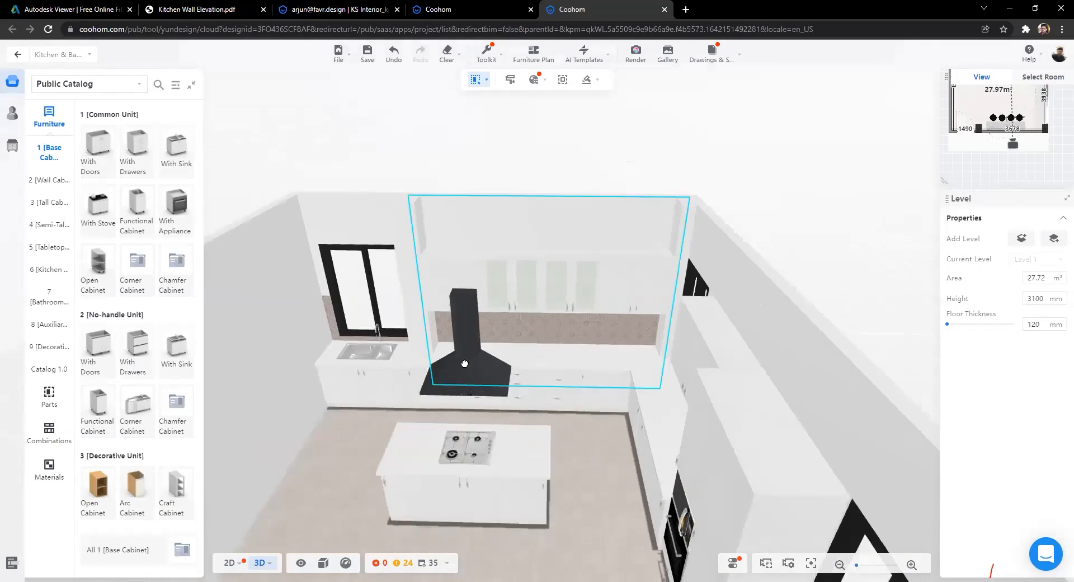
pyautogui.scroll(5, 560, 363)
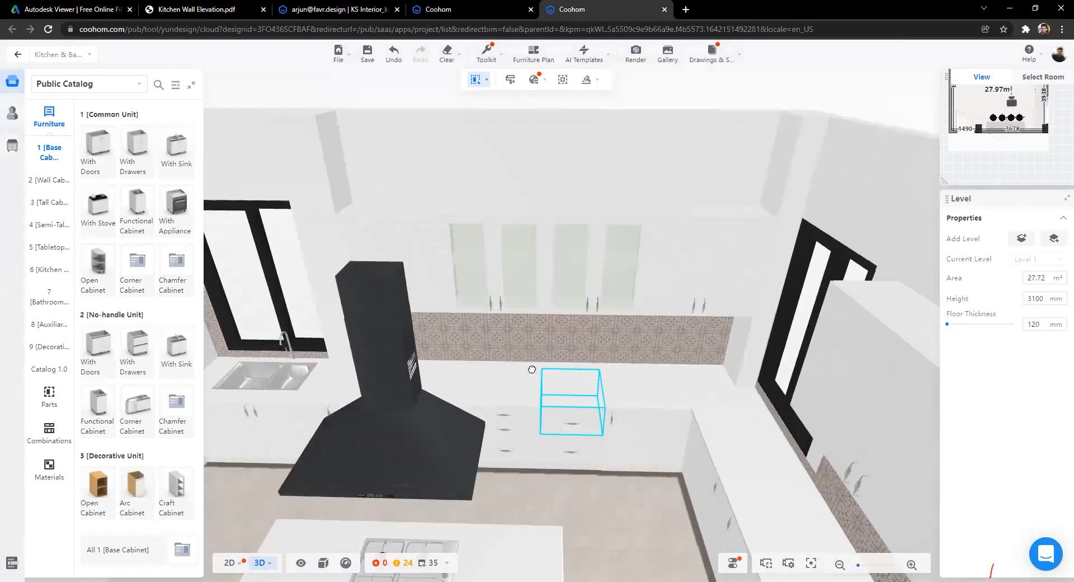
pyautogui.scroll(5, 576, 263)
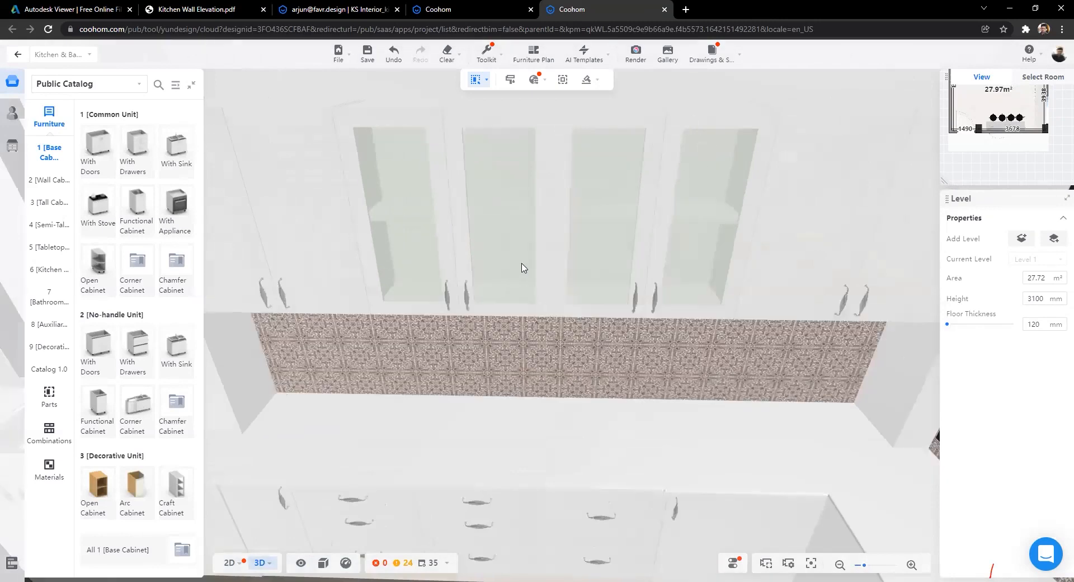
pyautogui.moveTo(522, 263); pyautogui.dragTo(530, 245)
pyautogui.doubleClick(582, 150)
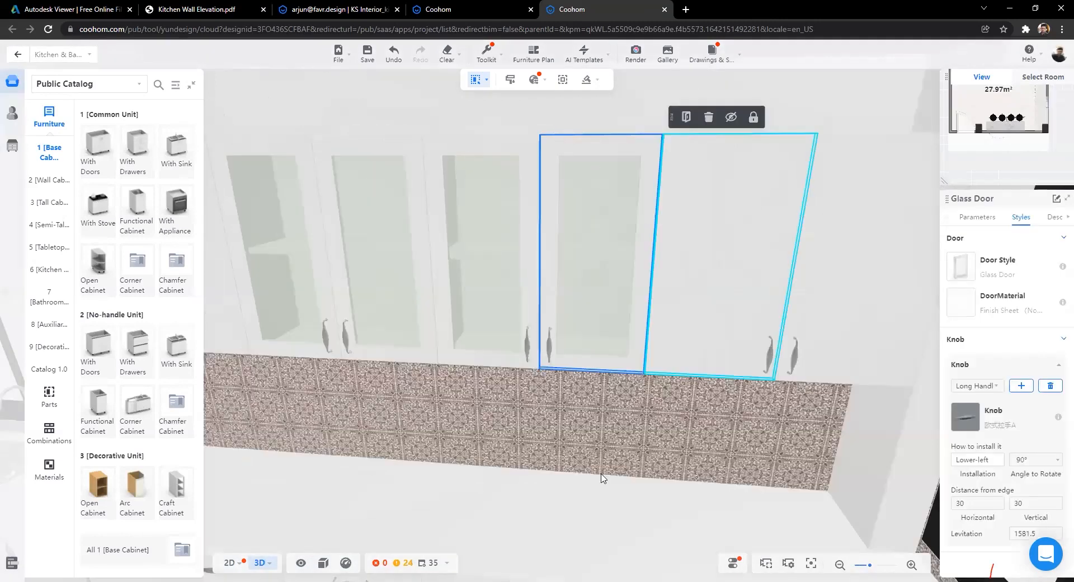
pyautogui.click(491, 253)
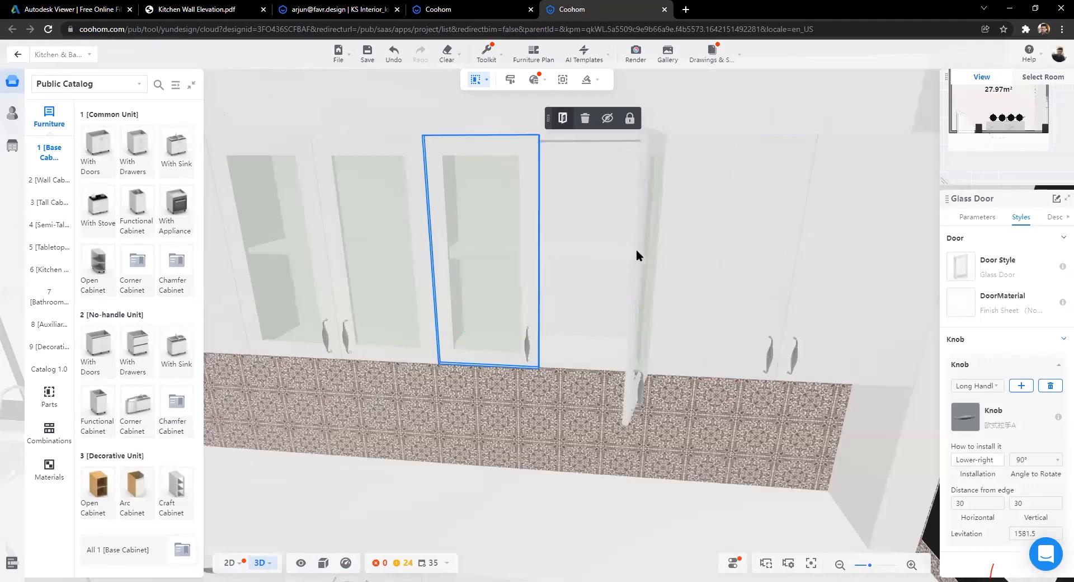
pyautogui.click(525, 254)
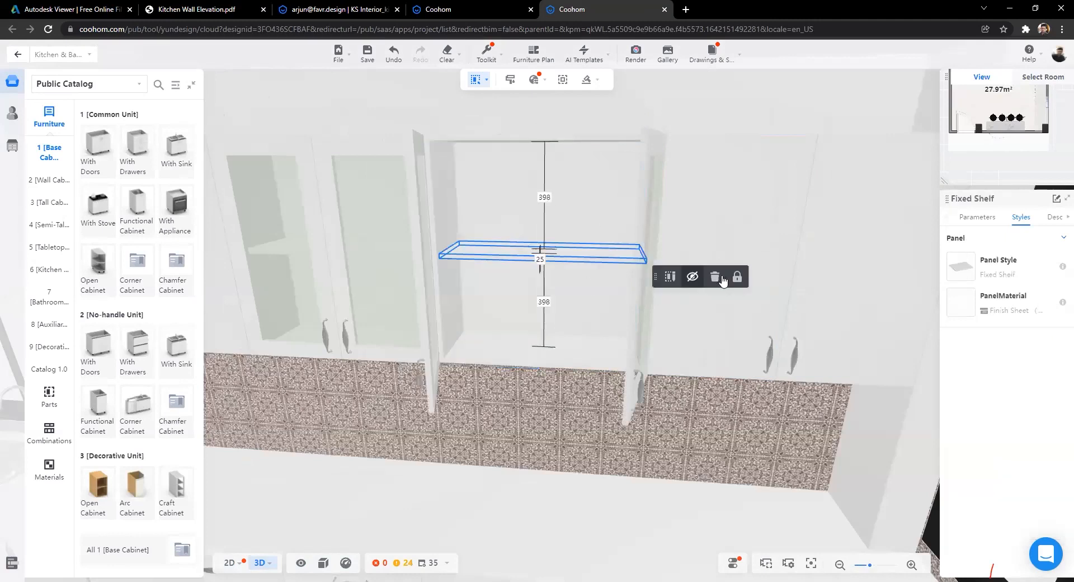
pyautogui.press('Delete')
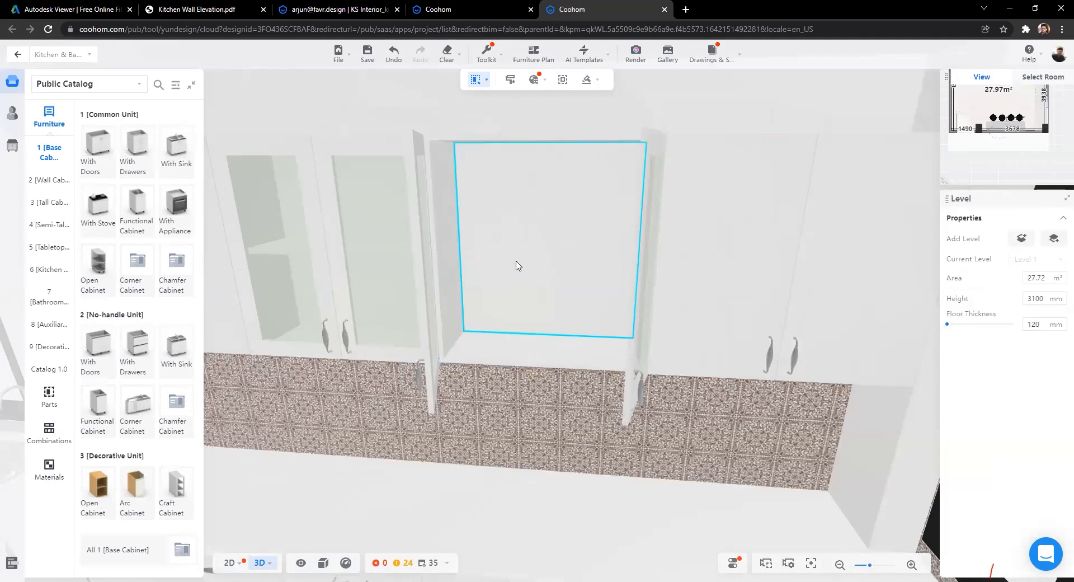
# Step: Enter Design Internal Zone and select the empty interior of the opened wall cabinet, bounded by the panels around
pyautogui.click(563, 81)
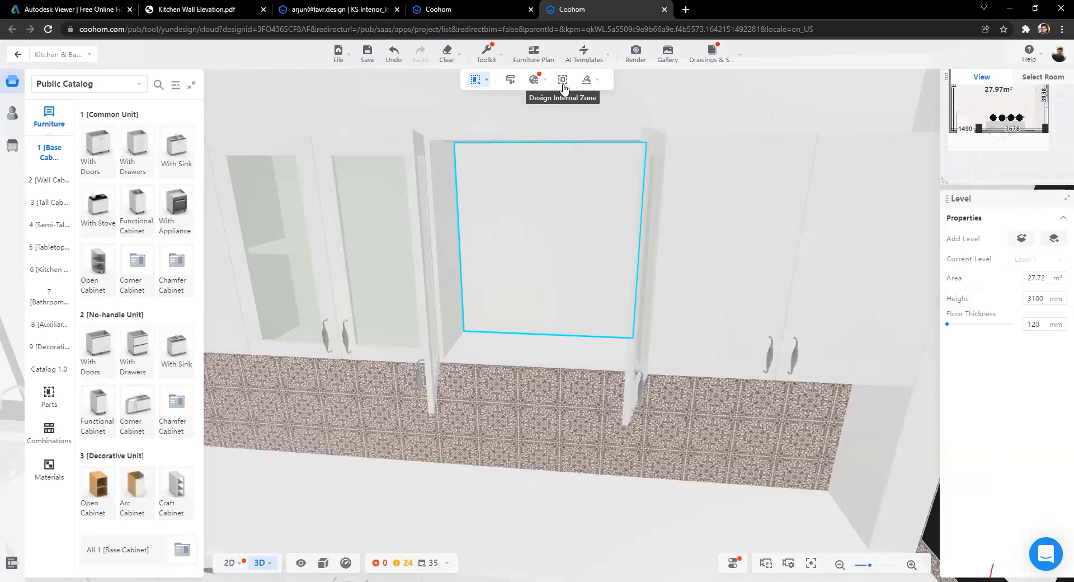
pyautogui.click(563, 81)
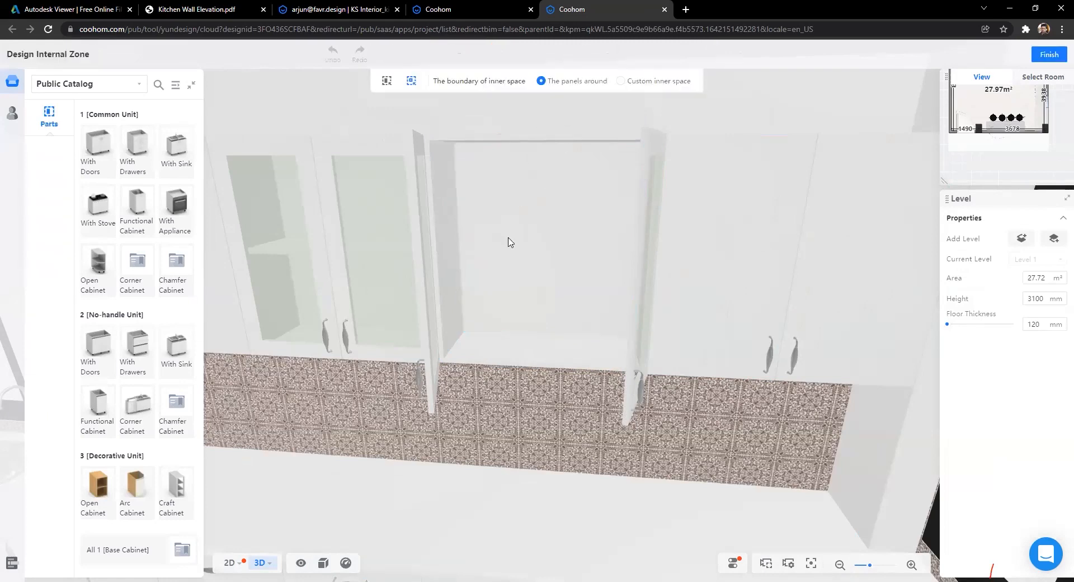
pyautogui.click(533, 214)
pyautogui.click(533, 214)
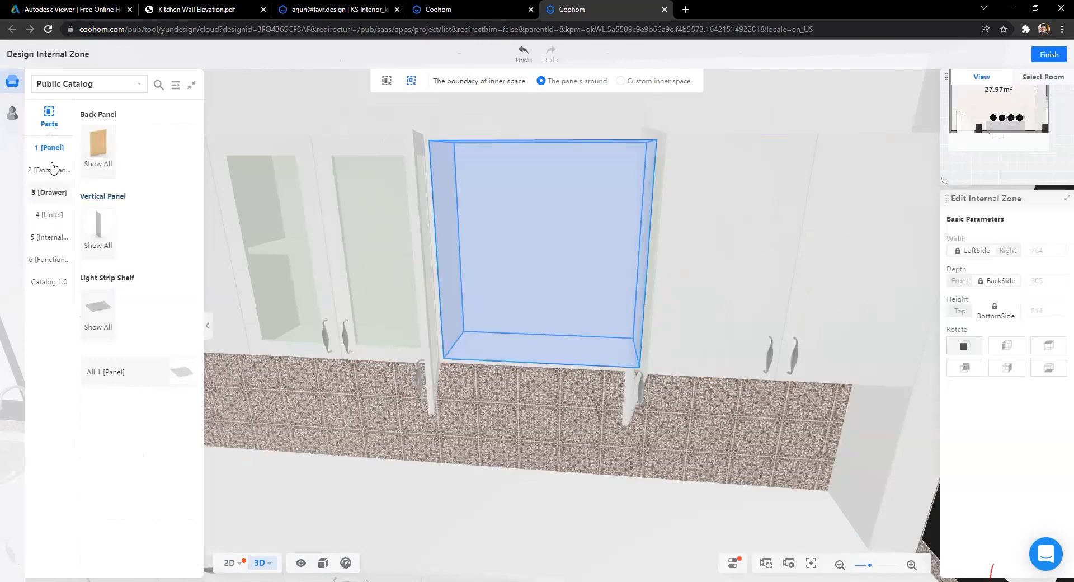
# Step: Browse the Door Panel and Drawer parts available for the internal zone, and return to the Panel parts
pyautogui.moveTo(110, 288)
pyautogui.click(50, 178)
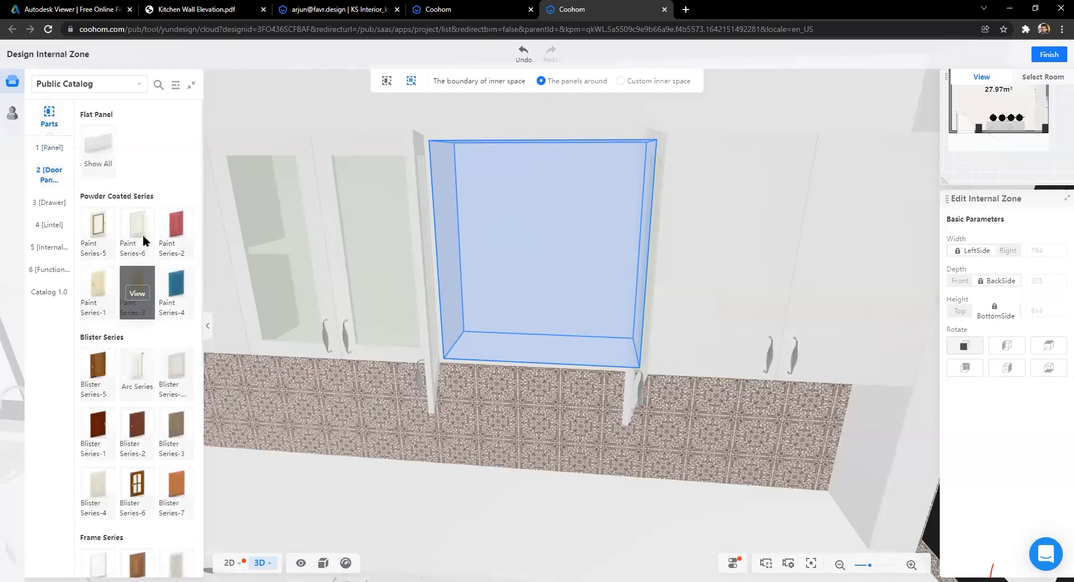
pyautogui.scroll(-8, 128, 393)
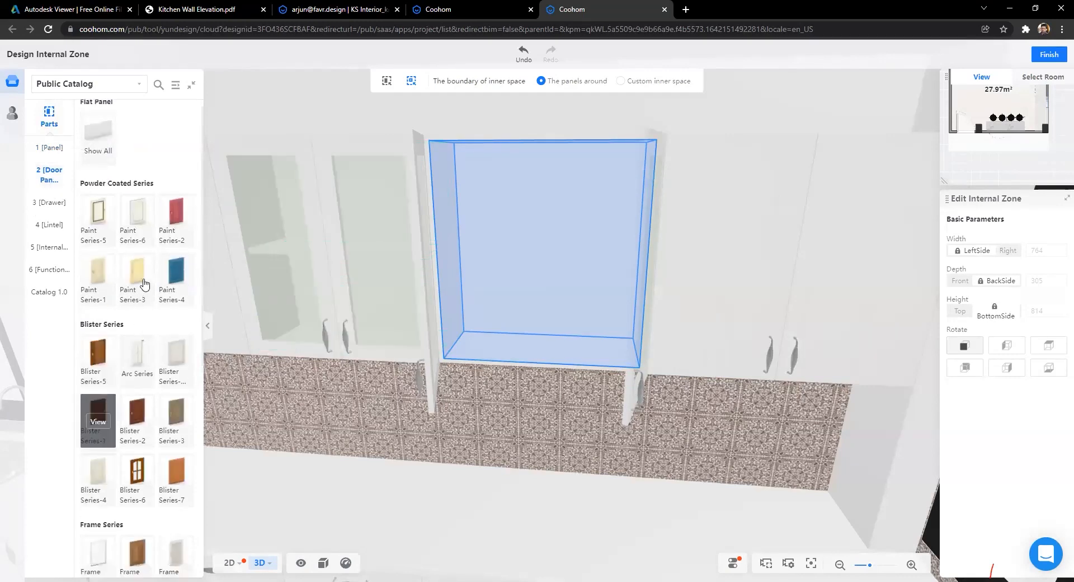
pyautogui.scroll(7, 137, 298)
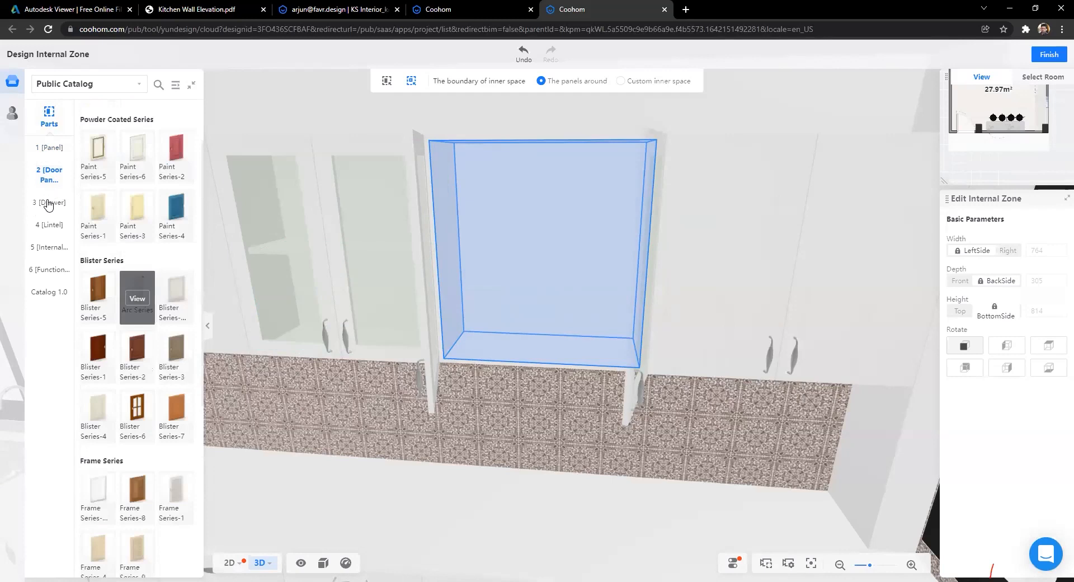
pyautogui.click(52, 202)
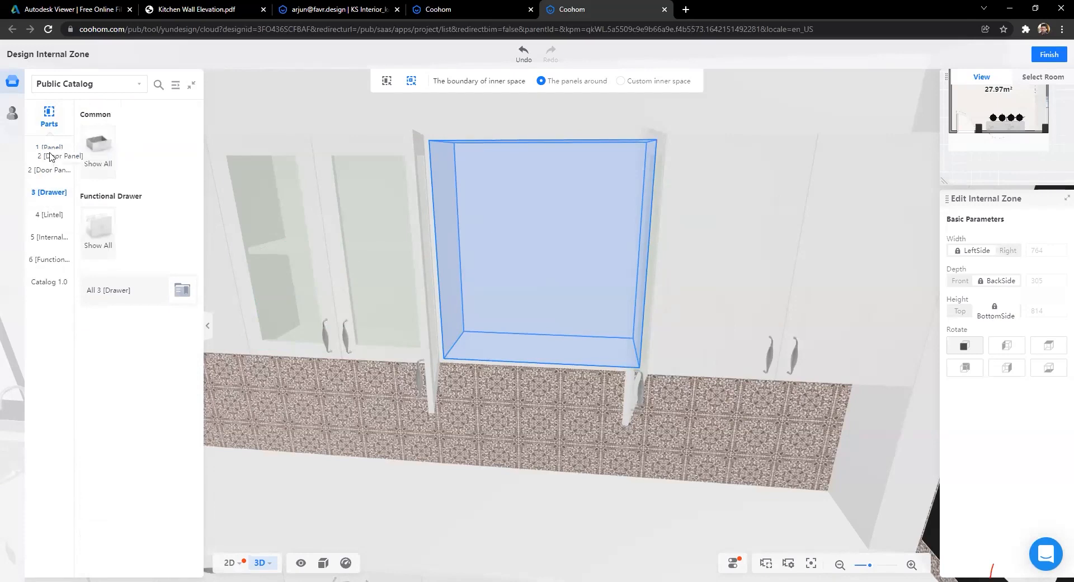
pyautogui.click(53, 149)
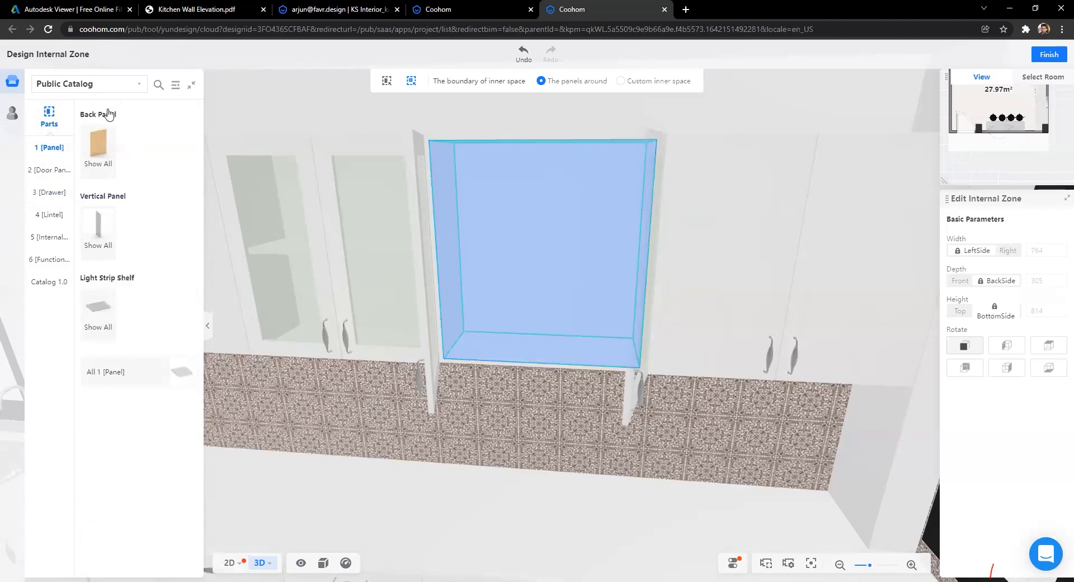
# Step: Place a Strip Lighting Shelf from the Light Strip Shelf parts at the midline of the opened right glazed wall cabinet
pyautogui.click(98, 317)
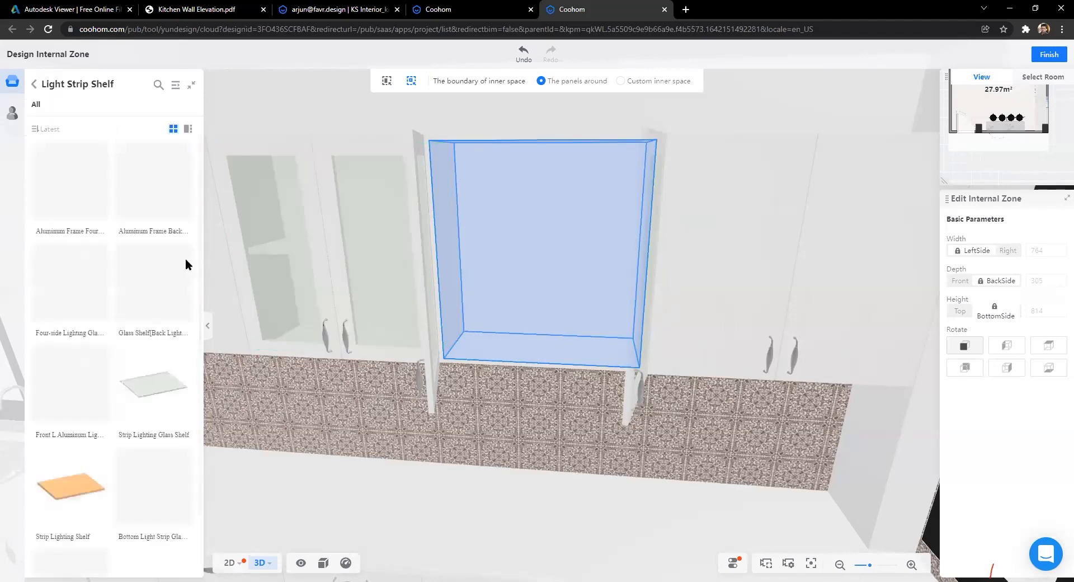
pyautogui.scroll(-1, 92, 401)
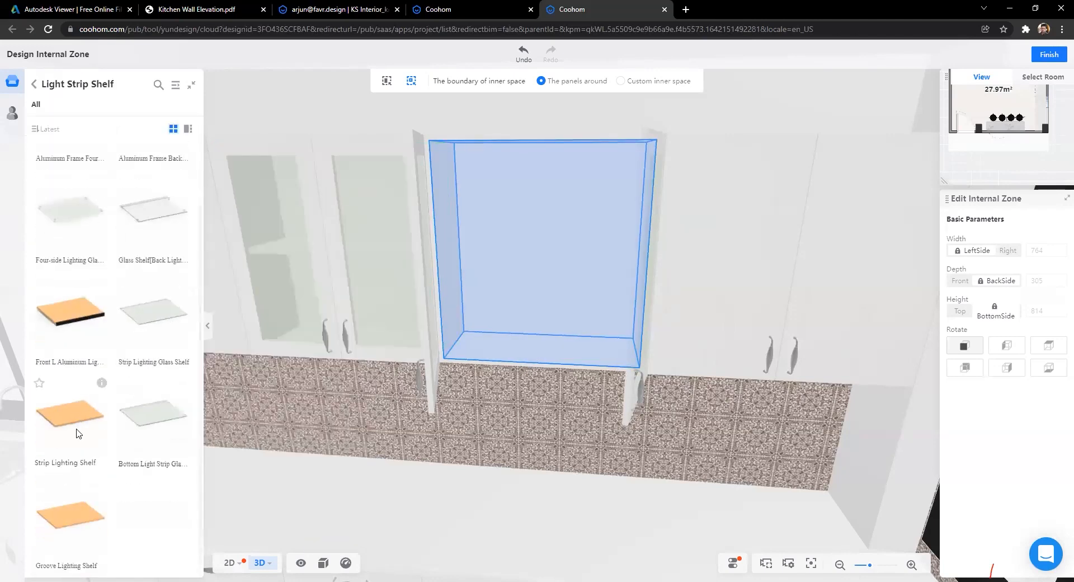
pyautogui.click(573, 239)
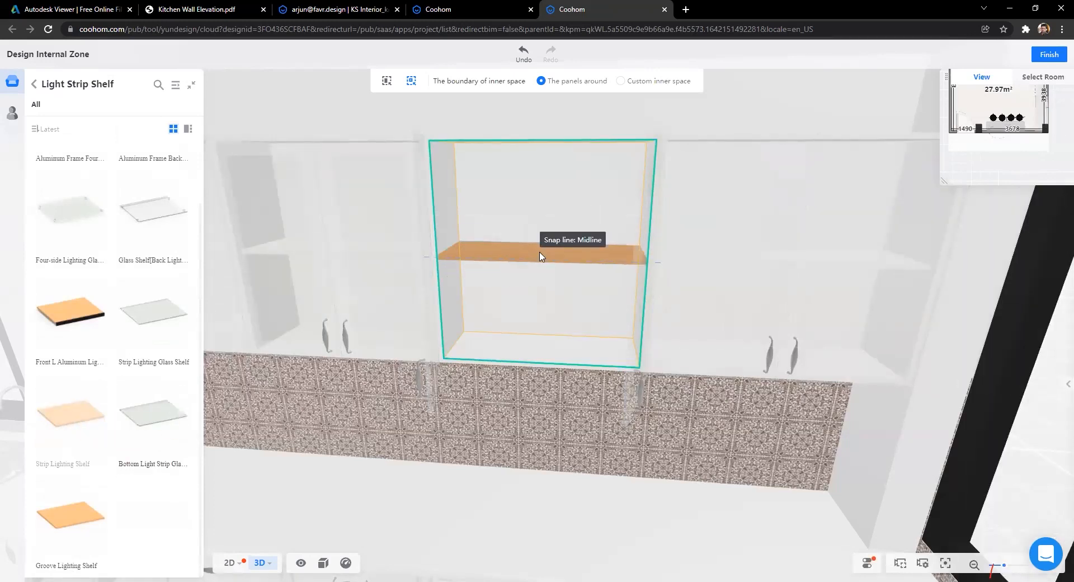
pyautogui.click(540, 256)
pyautogui.click(582, 252)
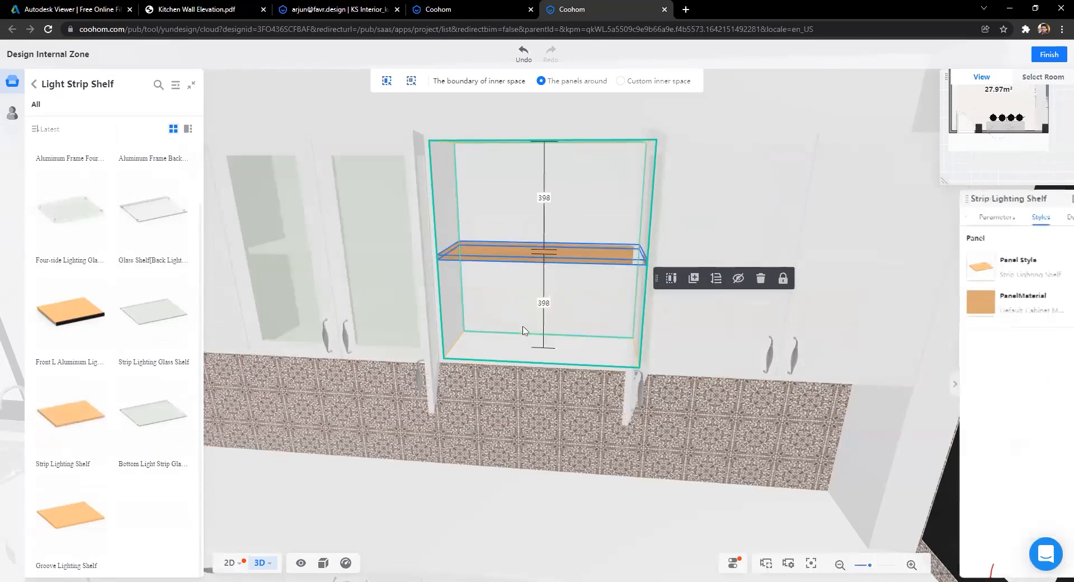
# Step: Open both glass doors of the left glazed wall cabinet and delete the fixed shelf inside it
pyautogui.scroll(-1, 539, 222)
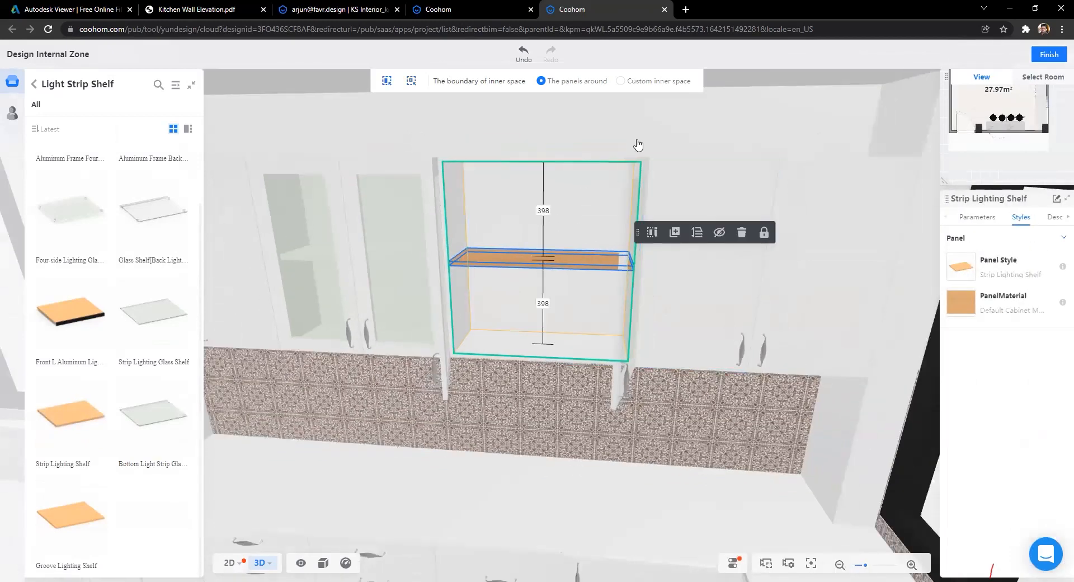
pyautogui.press('a')
pyautogui.press('a')
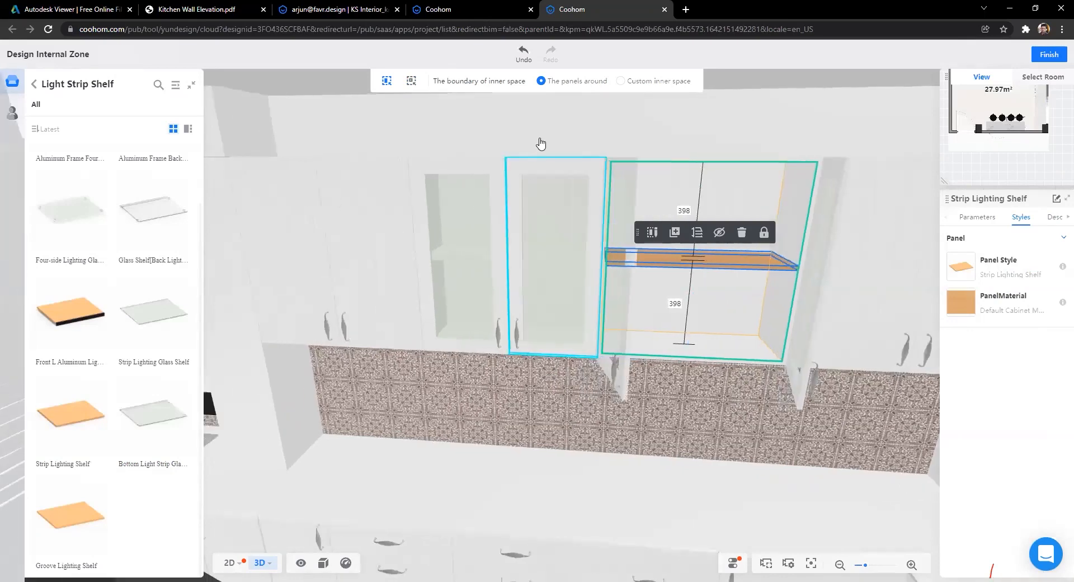
pyautogui.click(505, 257)
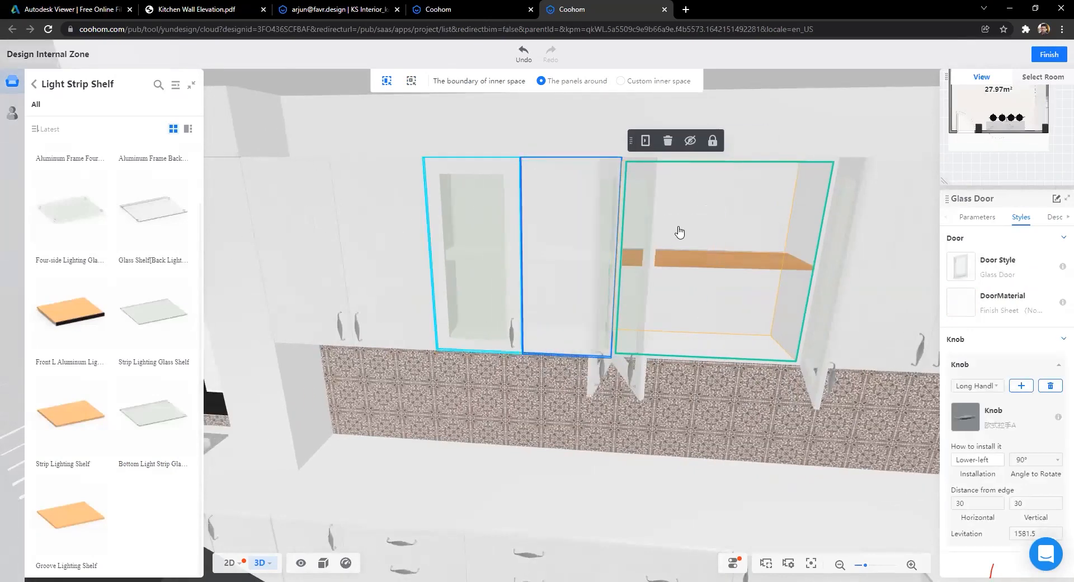
# Step: Place a Strip Lighting Shelf at the midline of the left glazed wall cabinet's interior
pyautogui.click(51, 398)
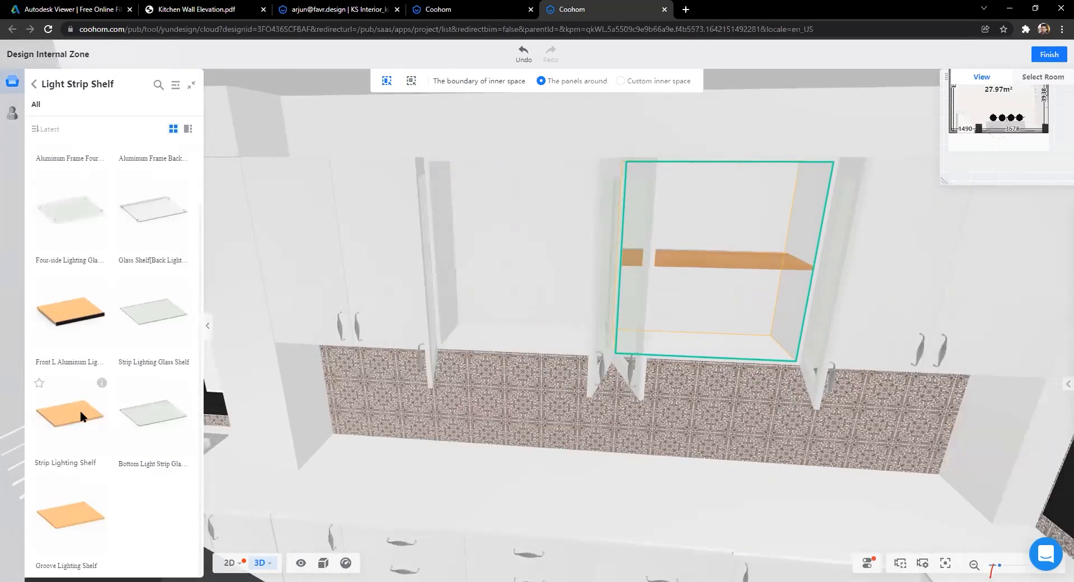
pyautogui.click(533, 232)
pyautogui.press('Escape')
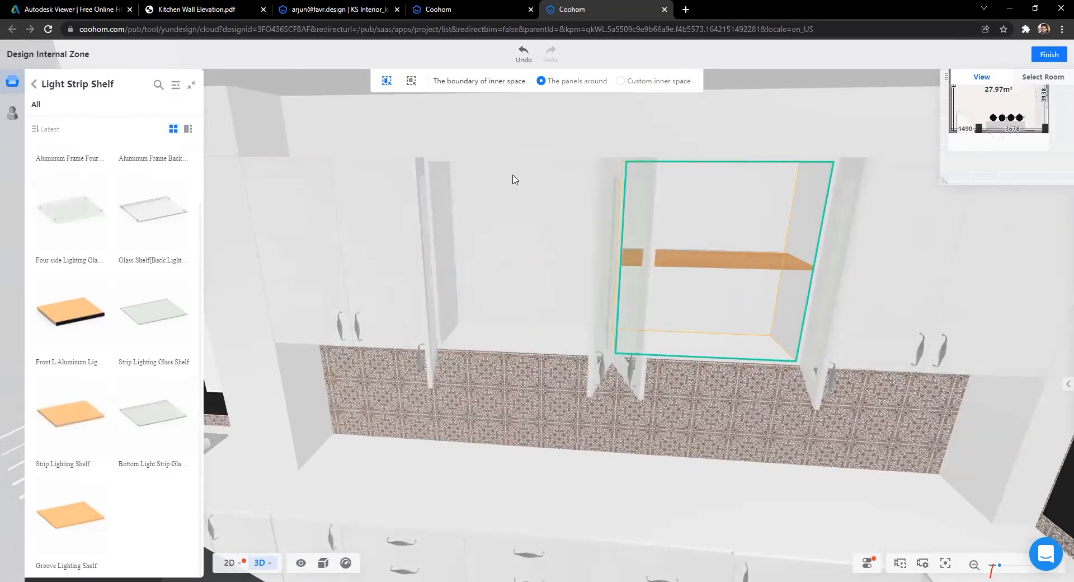
pyautogui.click(521, 235)
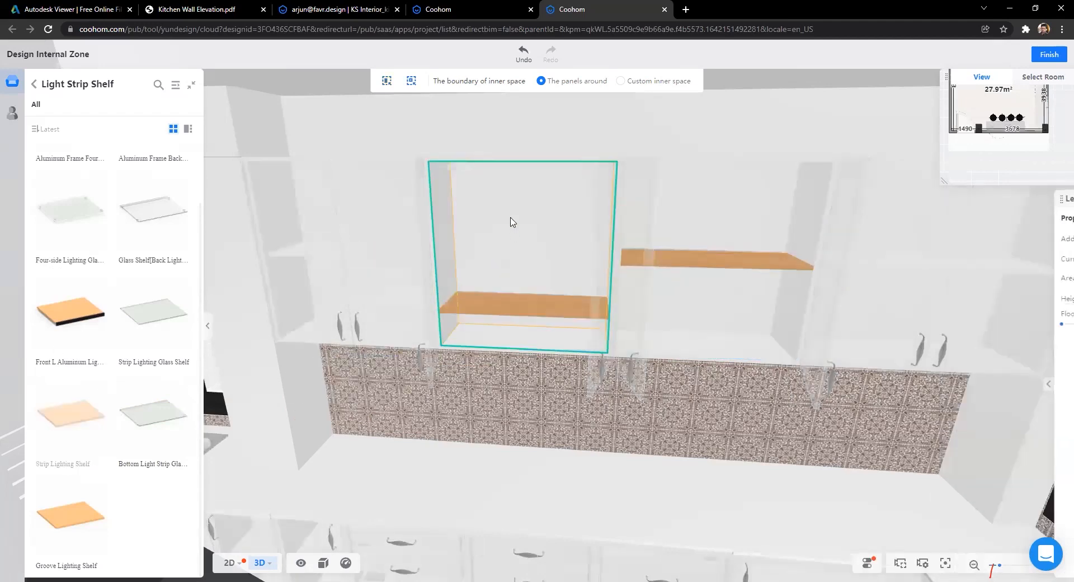
pyautogui.click(509, 255)
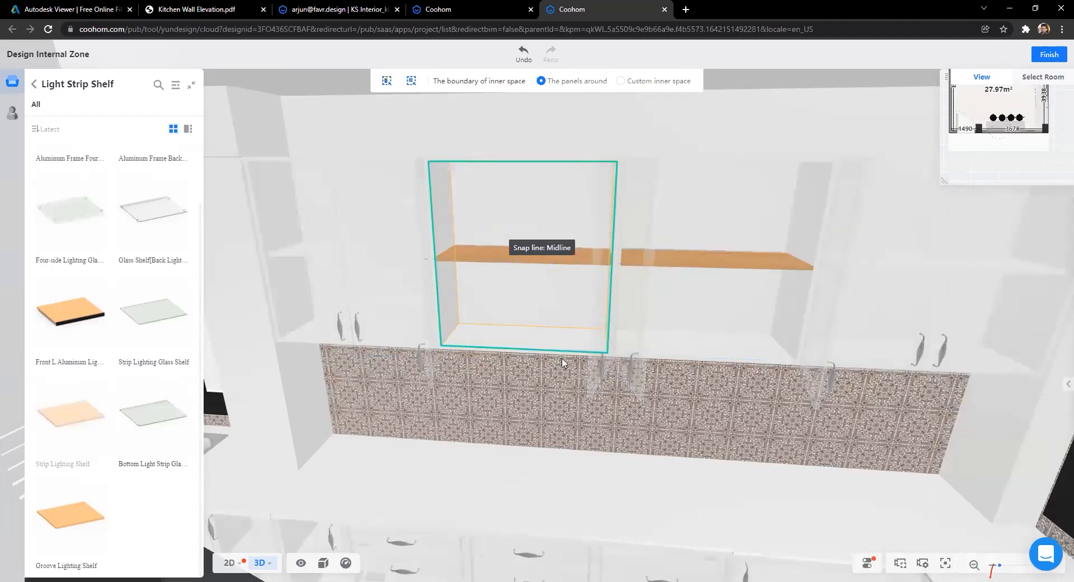
pyautogui.press('d')
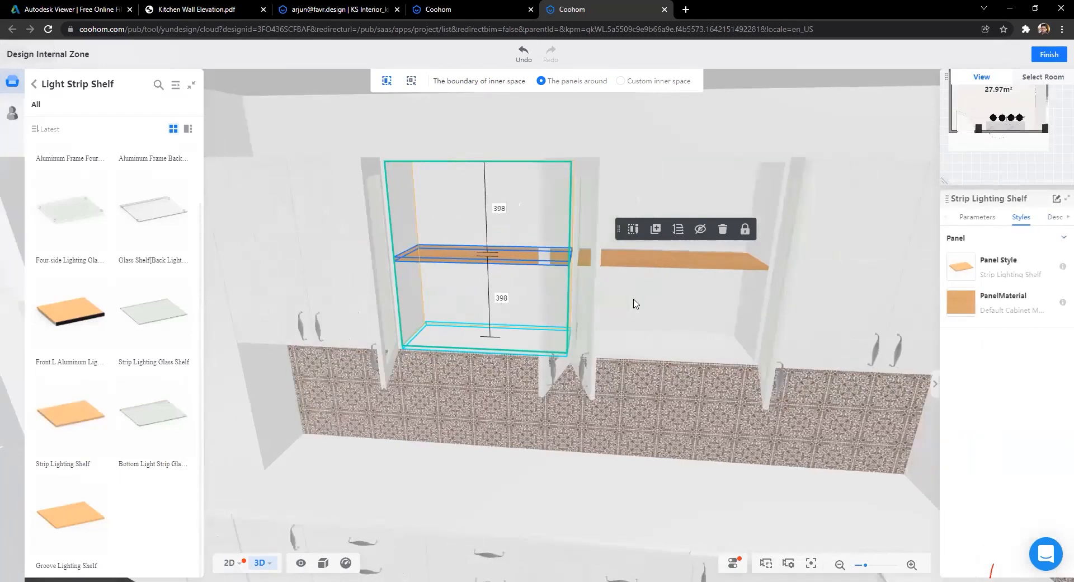
# Step: Close the open glass doors of the two wall cabinets with the strip lighting shelves
pyautogui.scroll(-1, 428, 143)
pyautogui.scroll(-3, 427, 143)
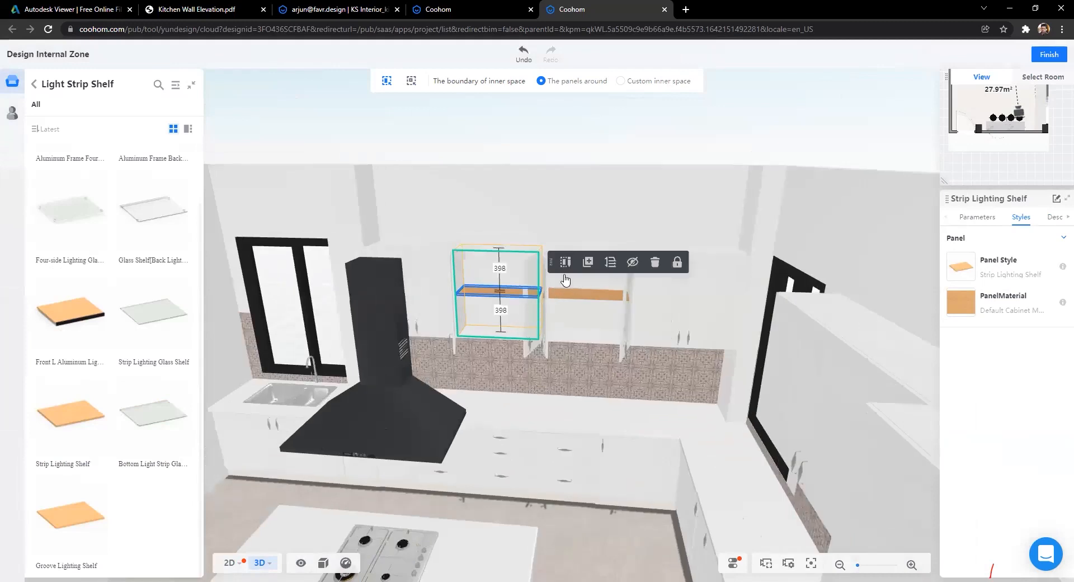
pyautogui.scroll(4, 527, 282)
pyautogui.scroll(1, 404, 286)
pyautogui.click(358, 292)
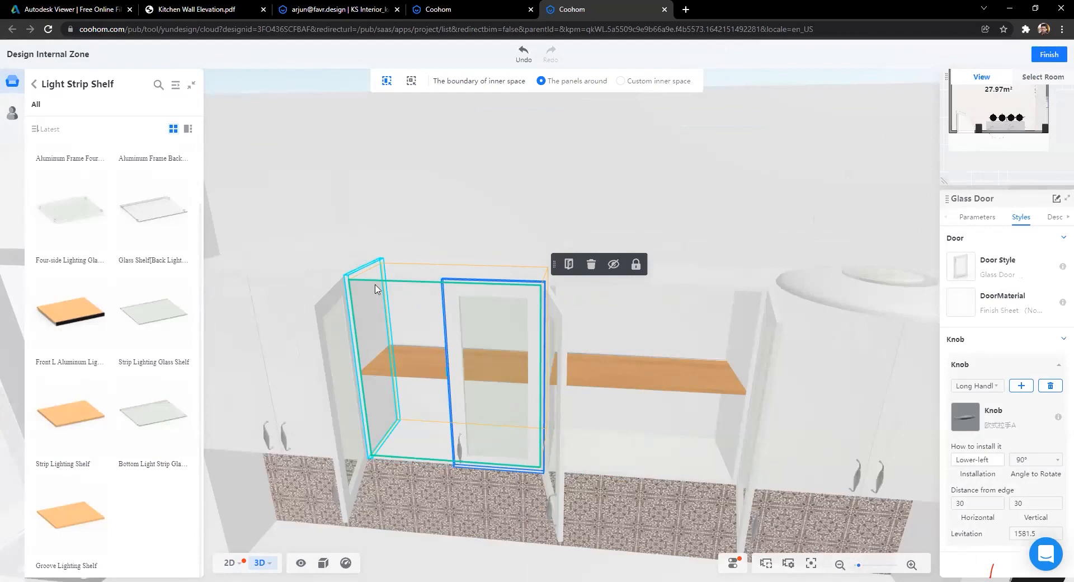
pyautogui.click(327, 310)
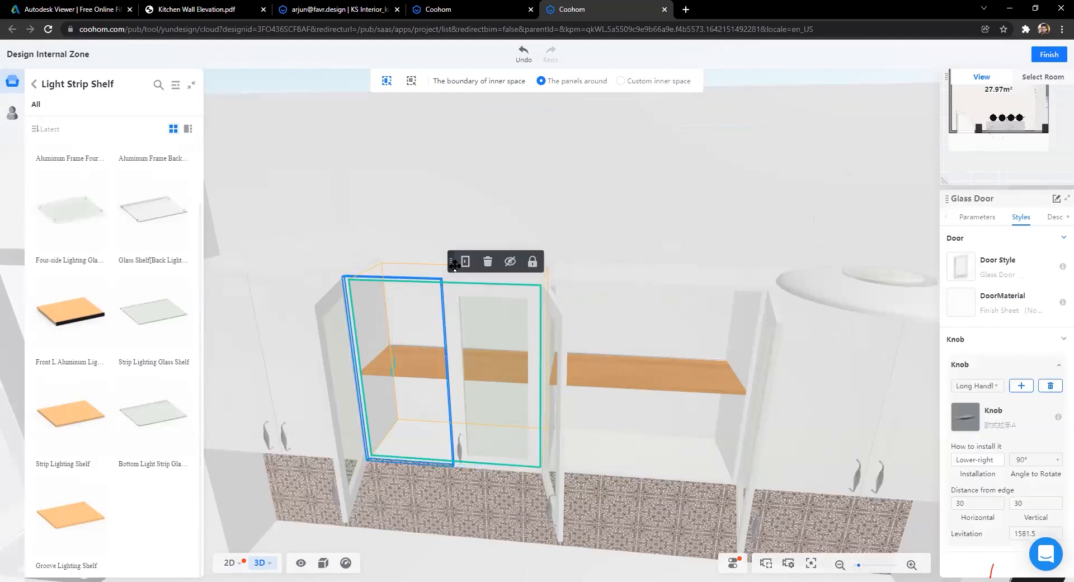
pyautogui.click(604, 288)
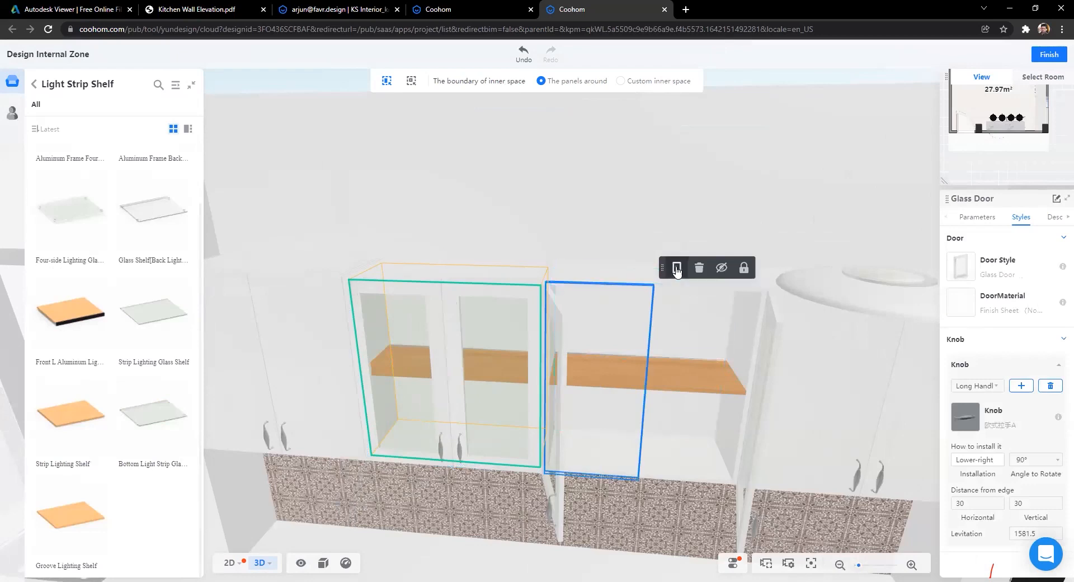
pyautogui.click(764, 317)
pyautogui.scroll(-6, 578, 338)
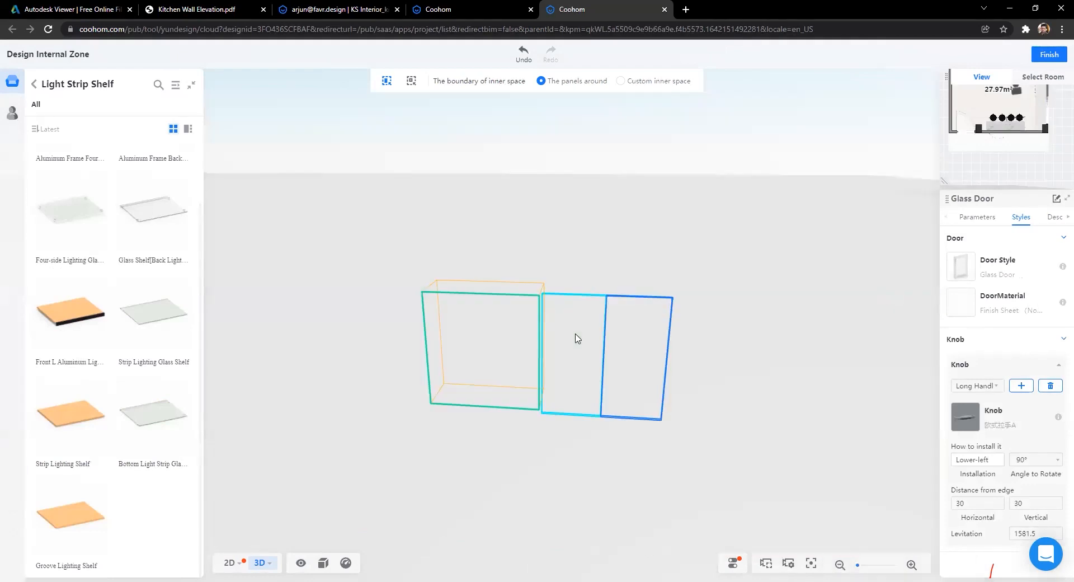
pyautogui.scroll(-4, 626, 434)
pyautogui.click(566, 427)
# Step: Leave the internal zone design of the wall cabinets and return to the full kitchen design
pyautogui.scroll(5, 609, 410)
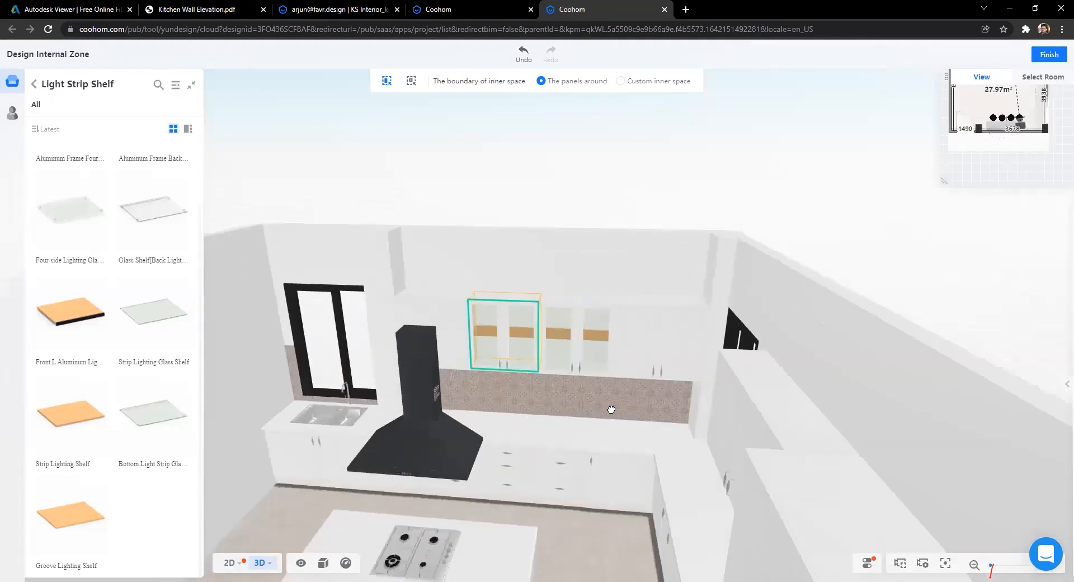
pyautogui.moveTo(742, 411); pyautogui.dragTo(544, 481)
pyautogui.press('w')
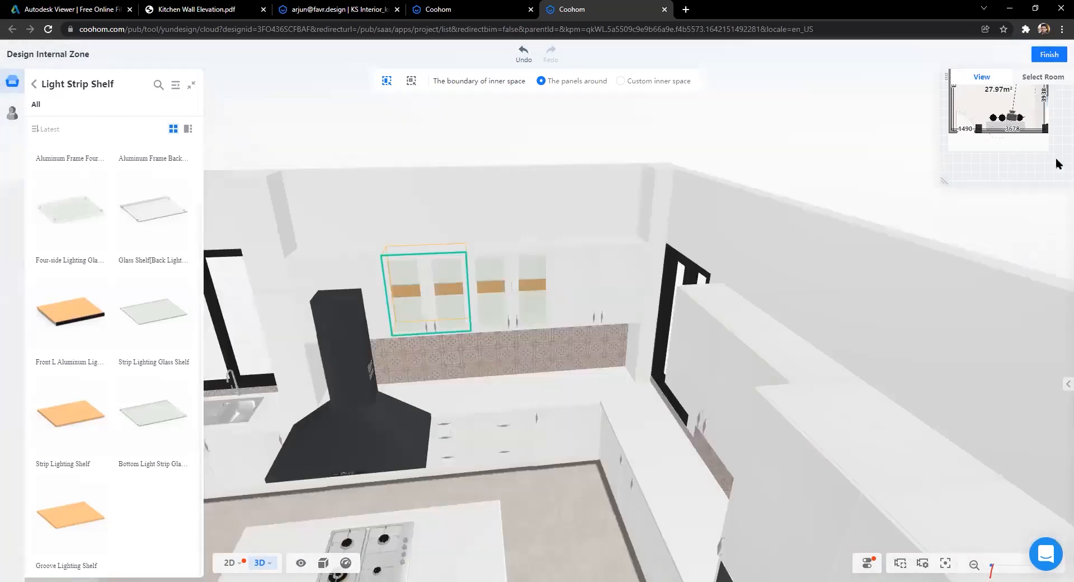
pyautogui.scroll(-5, 542, 360)
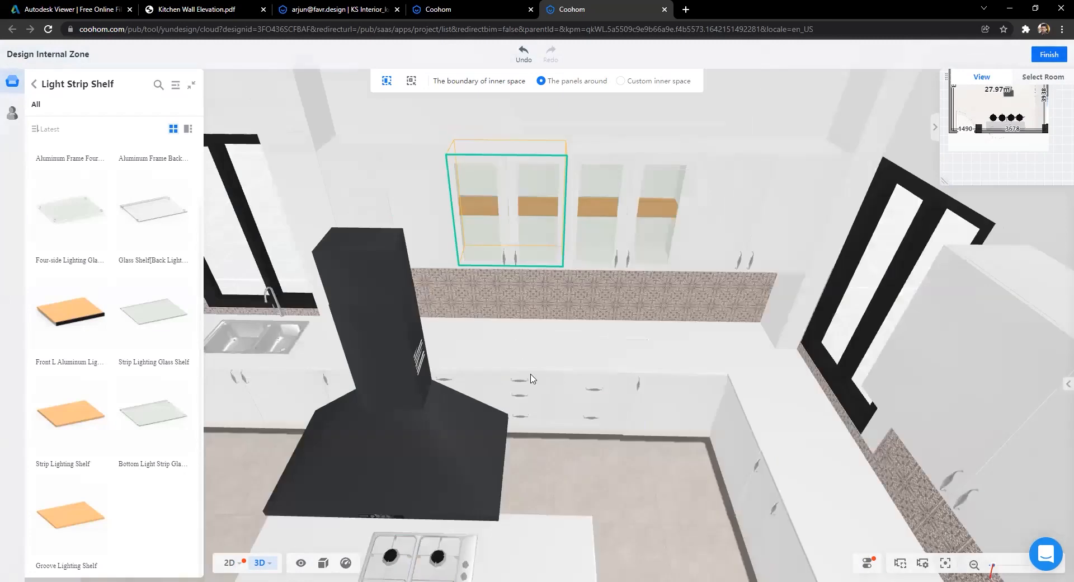
pyautogui.press('Escape')
pyautogui.scroll(-1, 535, 376)
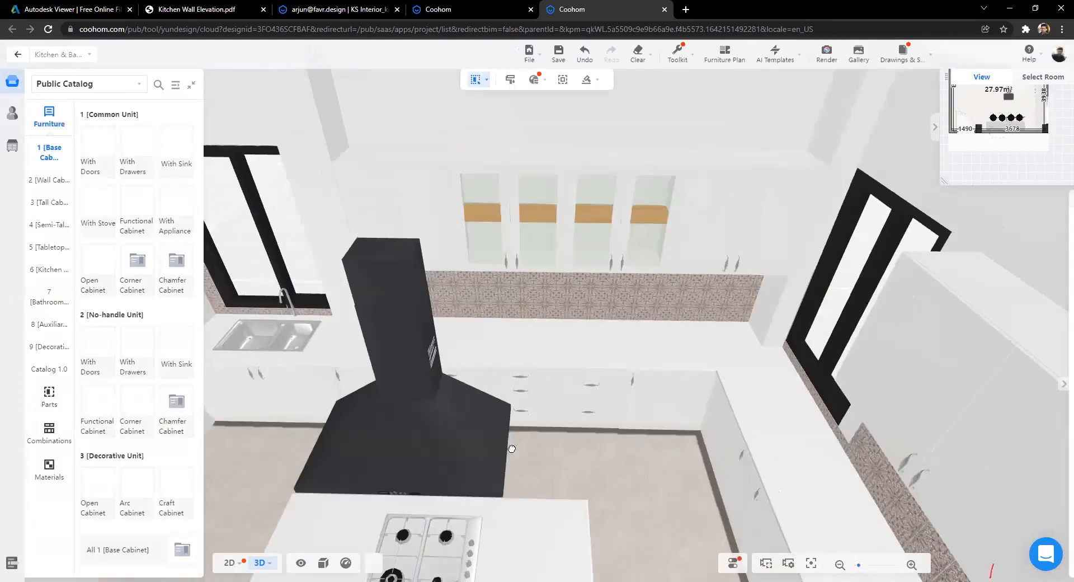
# Step: Open the design styles and browse the Kitchen & Bath collection
pyautogui.moveTo(750, 424); pyautogui.dragTo(573, 429)
pyautogui.moveTo(481, 462); pyautogui.dragTo(547, 111)
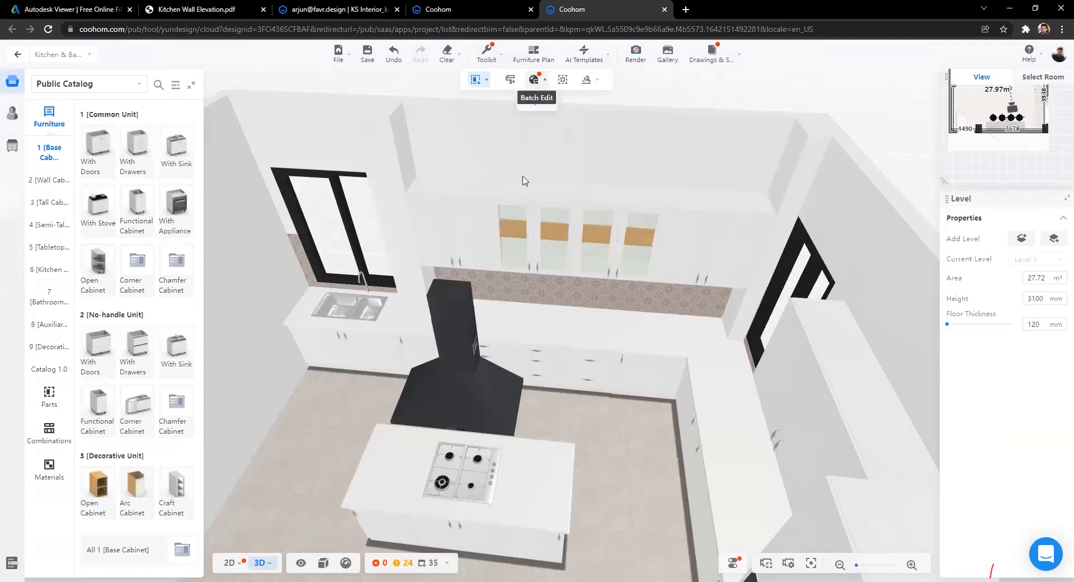
pyautogui.scroll(-3, 525, 180)
pyautogui.scroll(2, 571, 359)
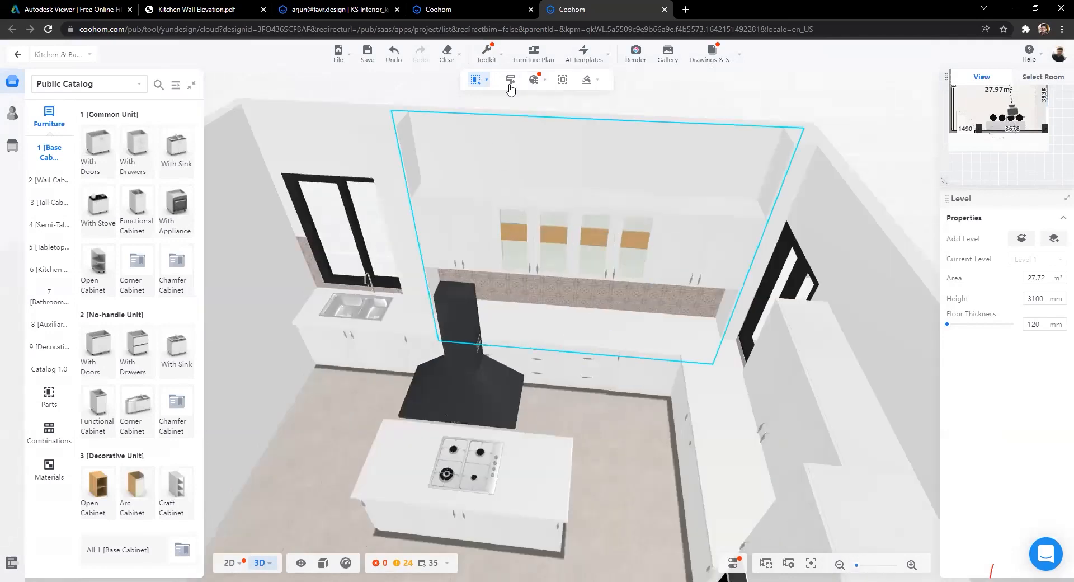
pyautogui.click(510, 84)
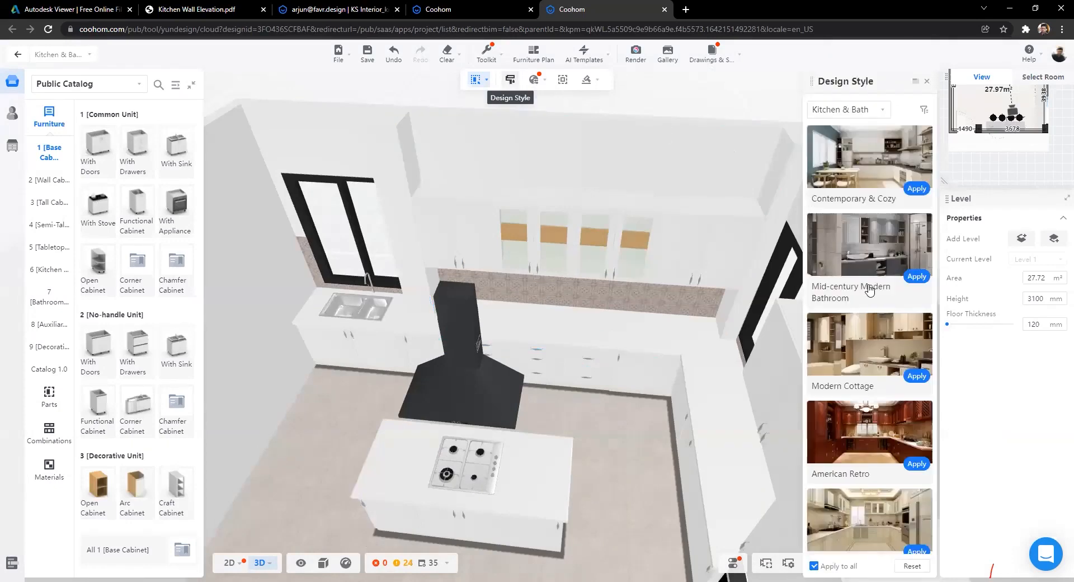
pyautogui.scroll(-1, 871, 323)
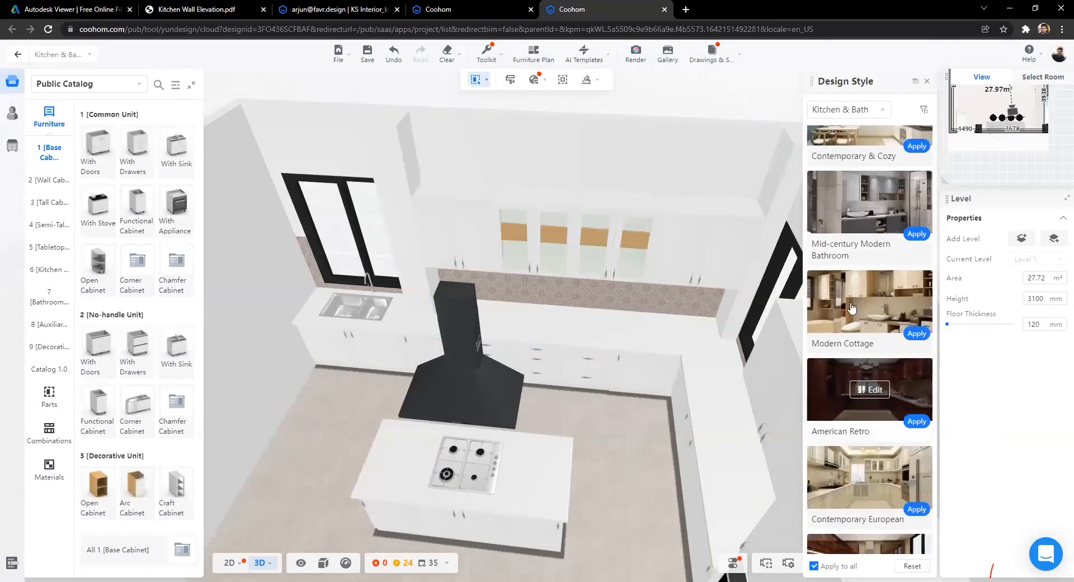
pyautogui.scroll(-1, 850, 308)
pyautogui.scroll(-2, 860, 476)
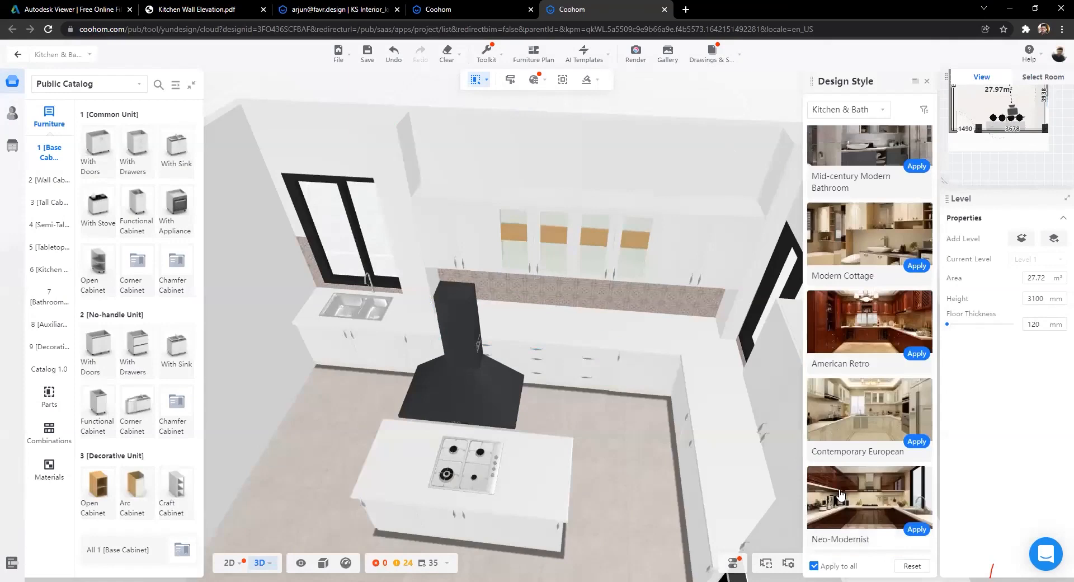
# Step: Apply the Neo-Modernist design style to all cabinets and inspect the kitchen
pyautogui.click(923, 536)
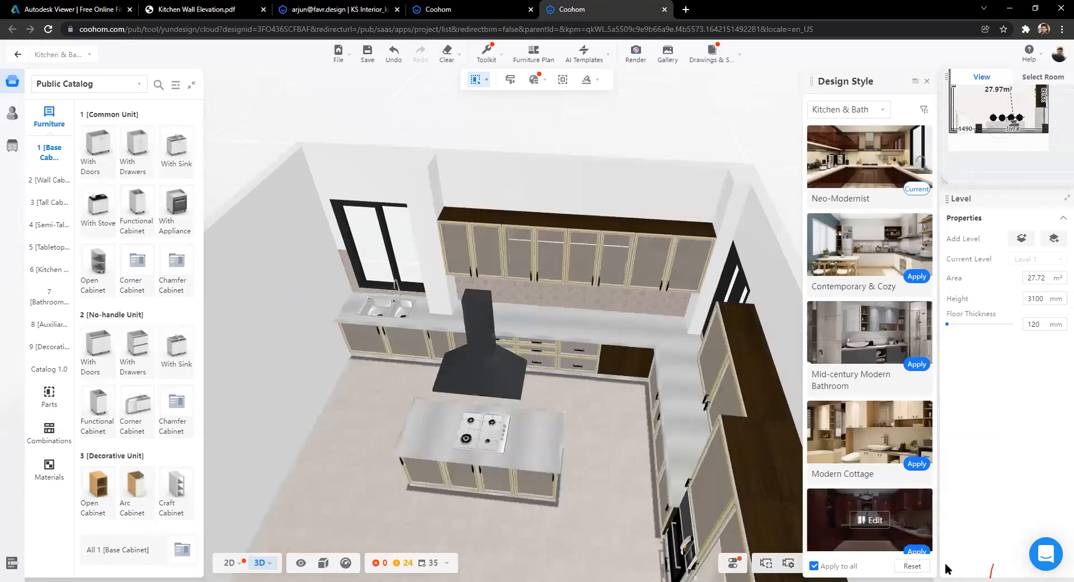
pyautogui.moveTo(644, 464); pyautogui.dragTo(649, 406, button='right')
pyautogui.moveTo(510, 452); pyautogui.dragTo(542, 440, button='right')
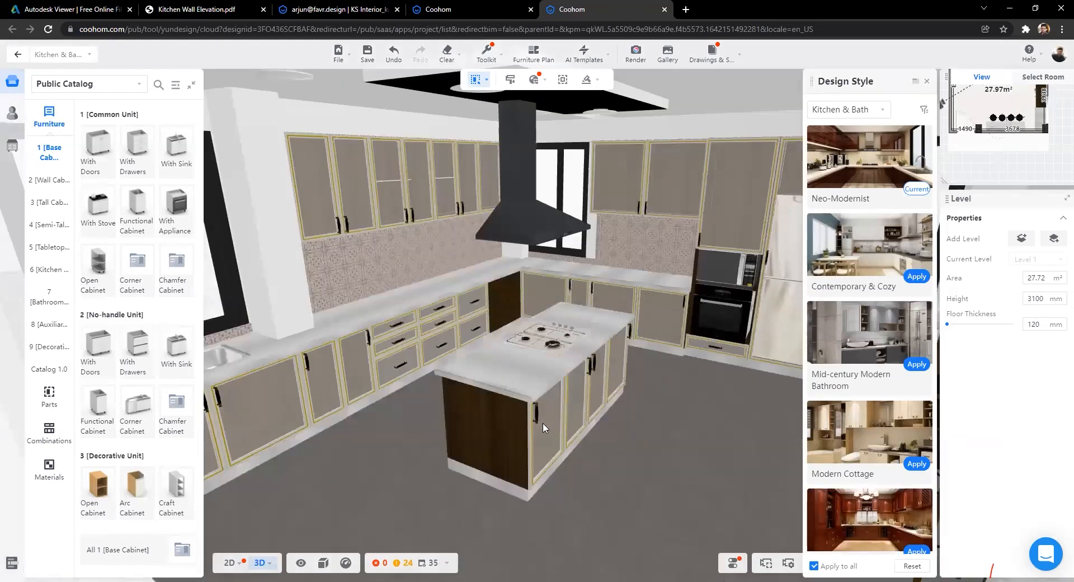
pyautogui.moveTo(543, 422); pyautogui.dragTo(573, 411)
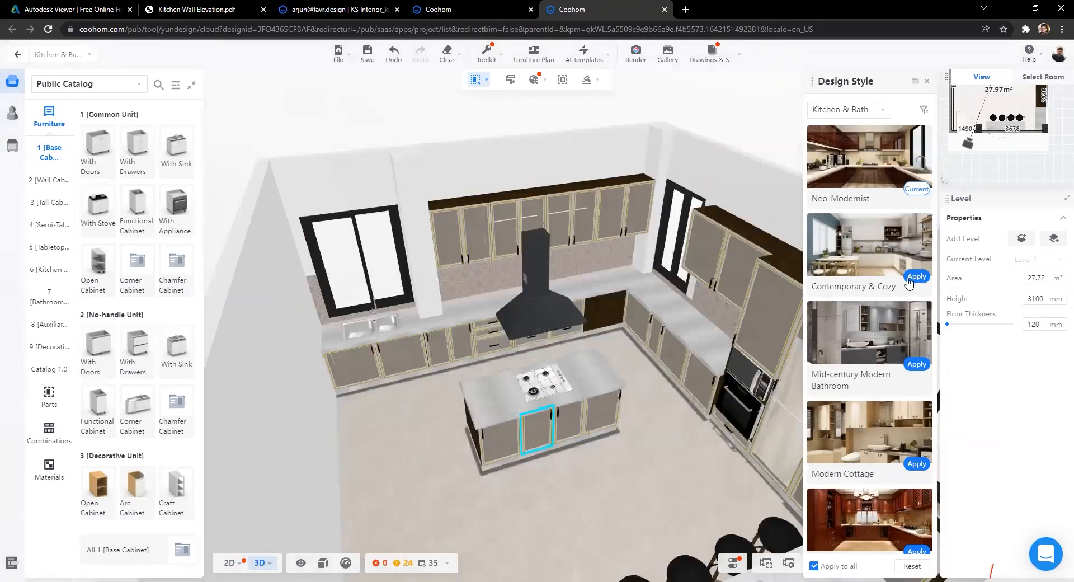
# Step: Try the Contemporary & Cozy and Contemporary European design styles on all cabinets
pyautogui.scroll(3, 635, 337)
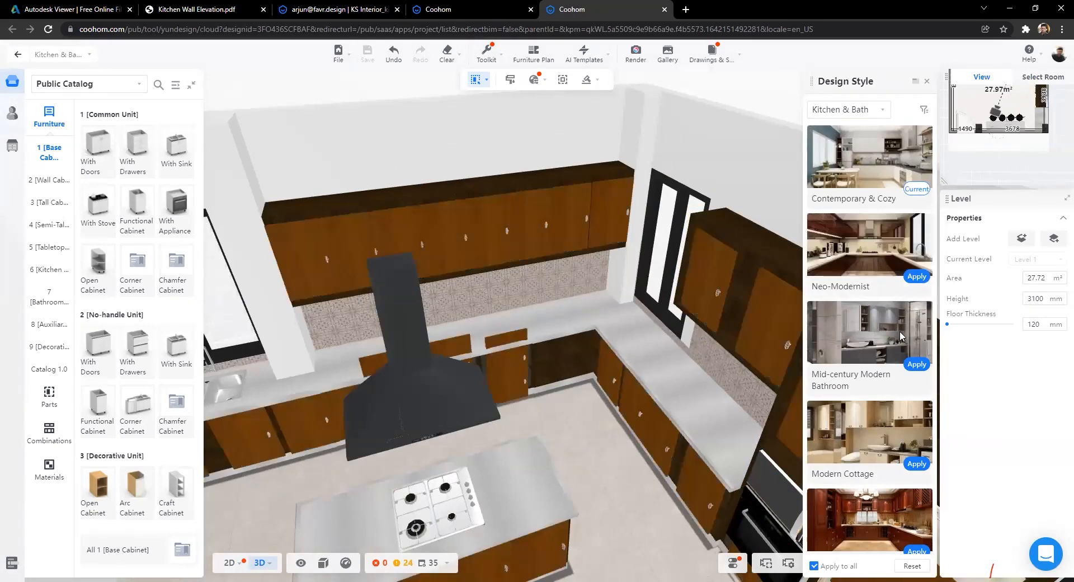
pyautogui.scroll(-2, 822, 420)
pyautogui.click(912, 354)
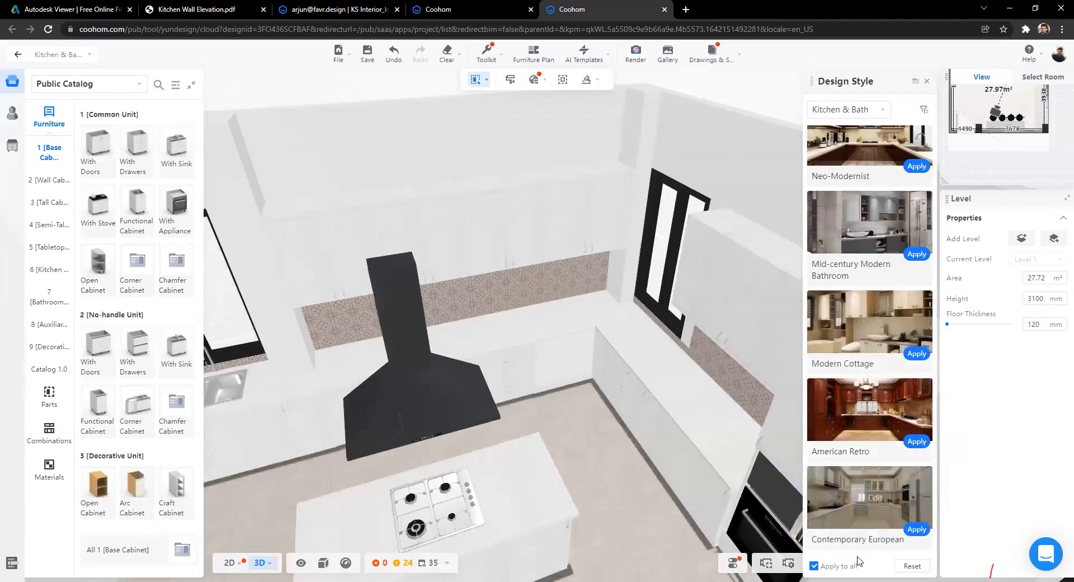
pyautogui.click(916, 529)
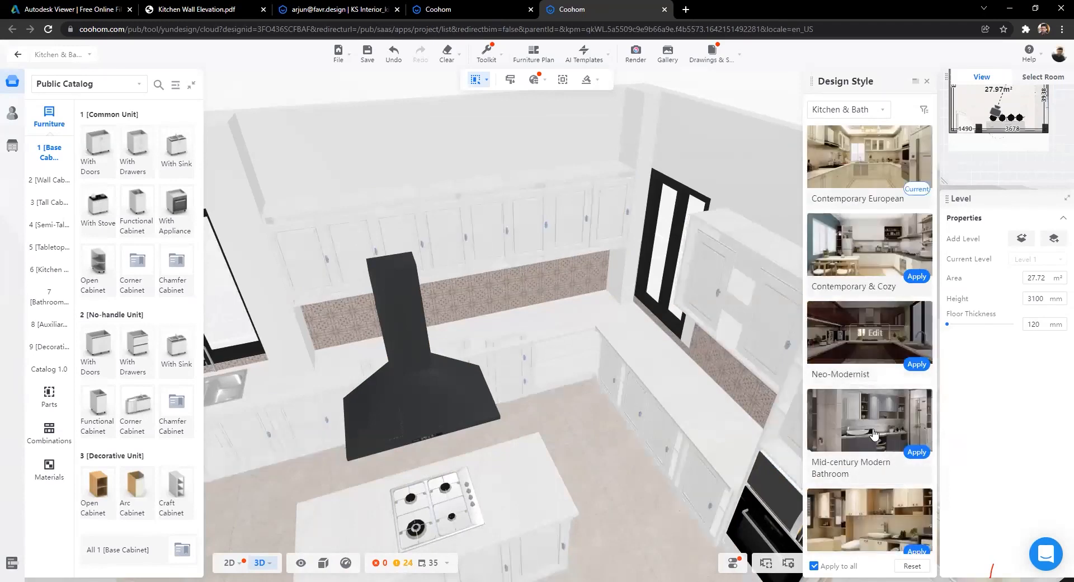
# Step: Try the American Retro and Mid-century Modern Bathroom design styles on all cabinets
pyautogui.scroll(-2, 900, 492)
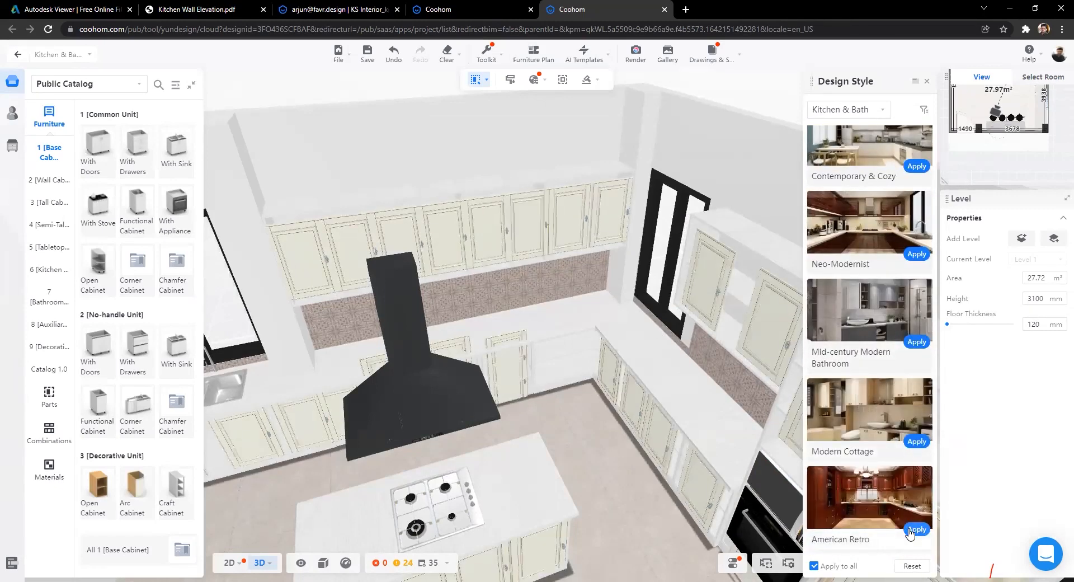
pyautogui.click(912, 530)
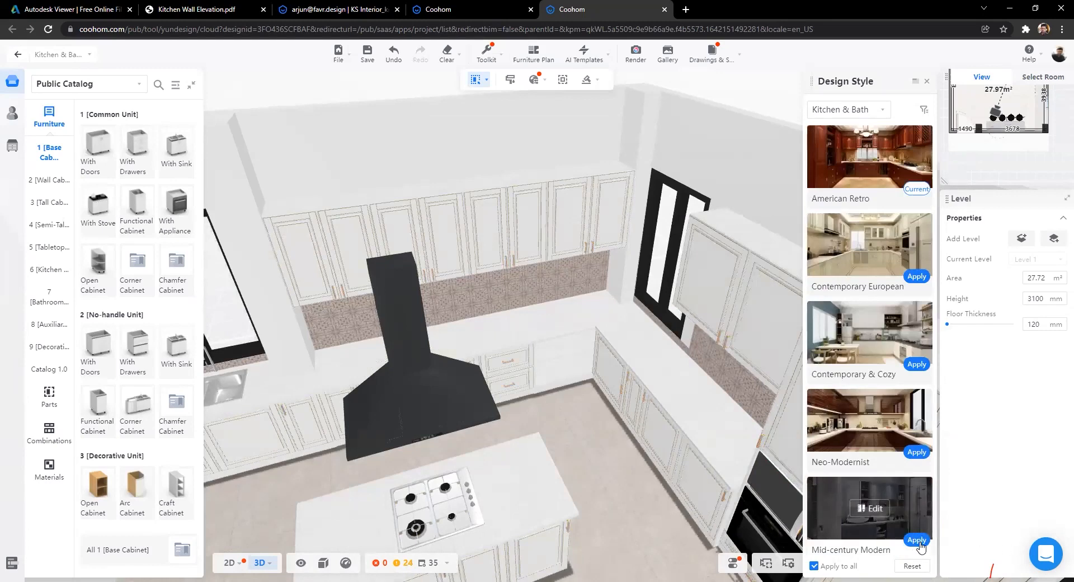
pyautogui.click(917, 541)
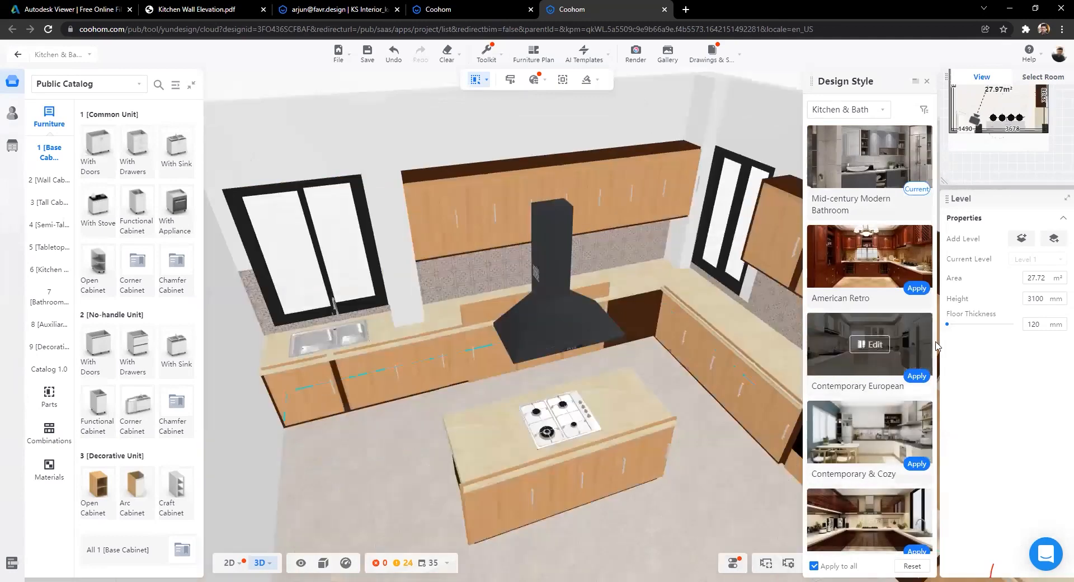
# Step: Apply the American Retro design style to all cabinets
pyautogui.click(916, 288)
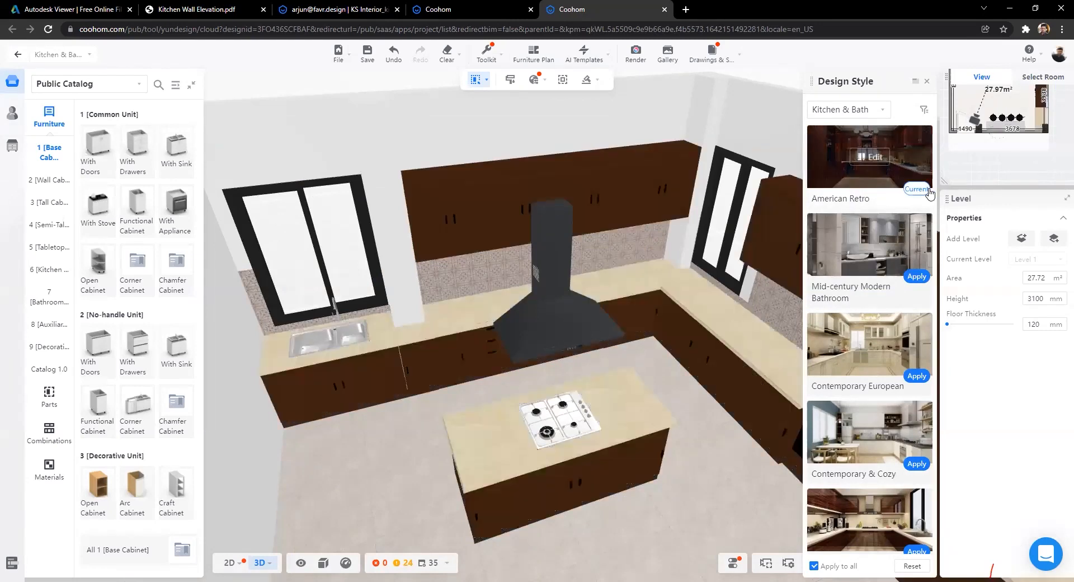
pyautogui.scroll(-5, 439, 363)
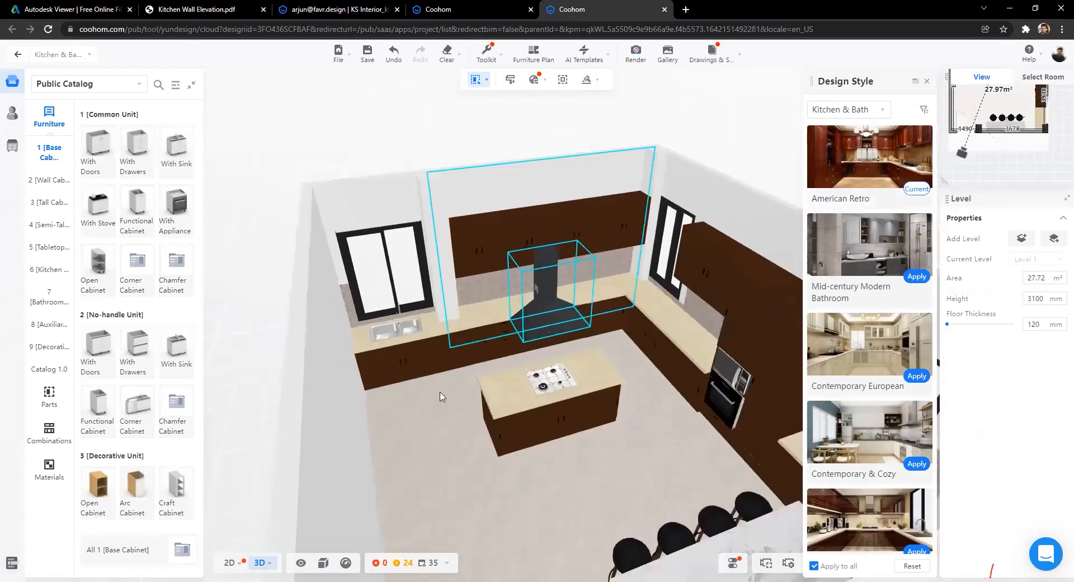
pyautogui.scroll(5, 412, 486)
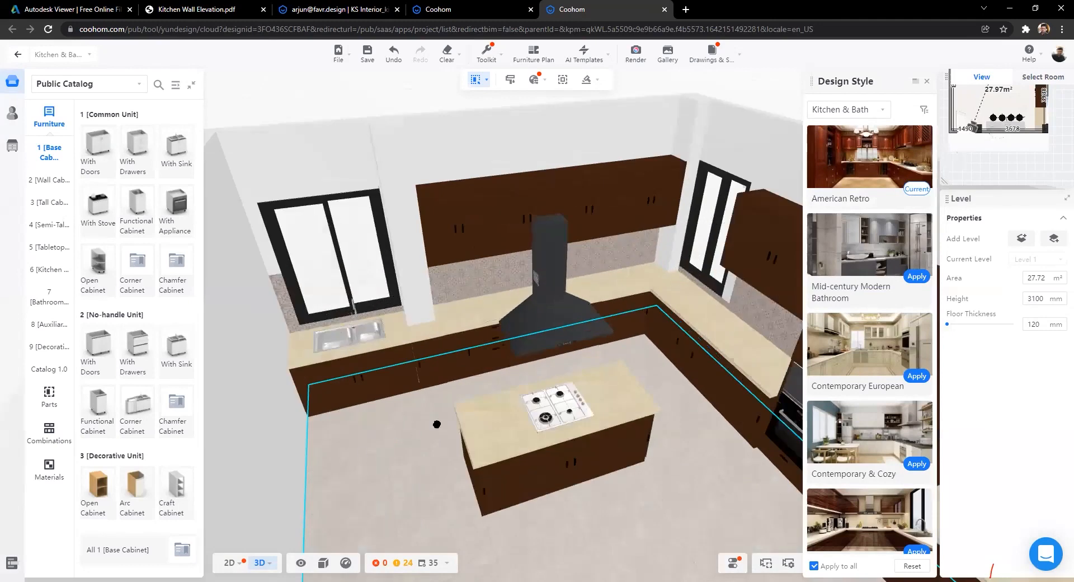
pyautogui.scroll(3, 559, 431)
# Step: Copy the beige countertop material onto the bar counter behind the four black stools
pyautogui.moveTo(596, 436); pyautogui.dragTo(520, 309)
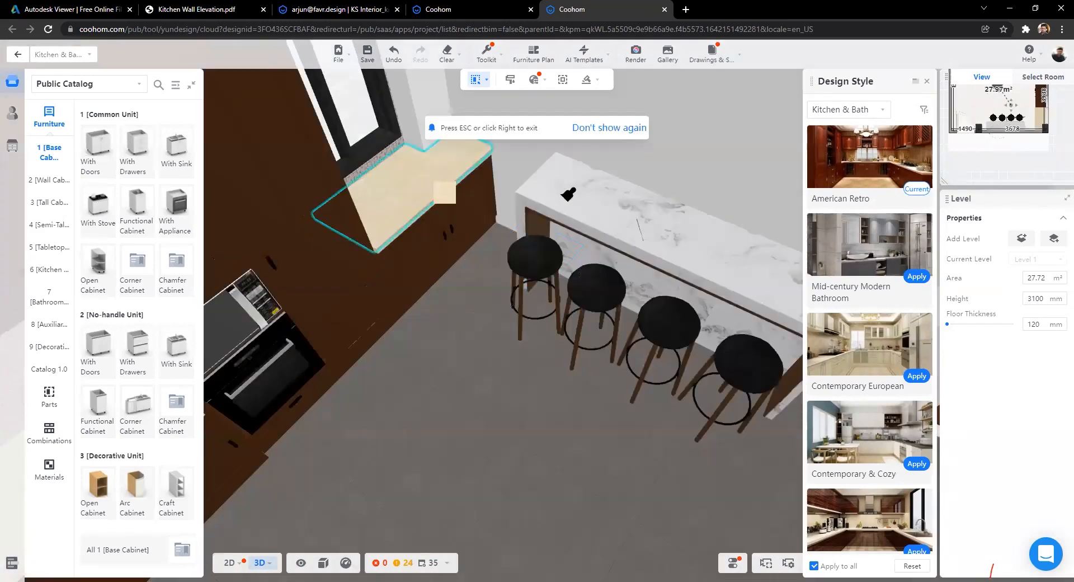
pyautogui.click(610, 200)
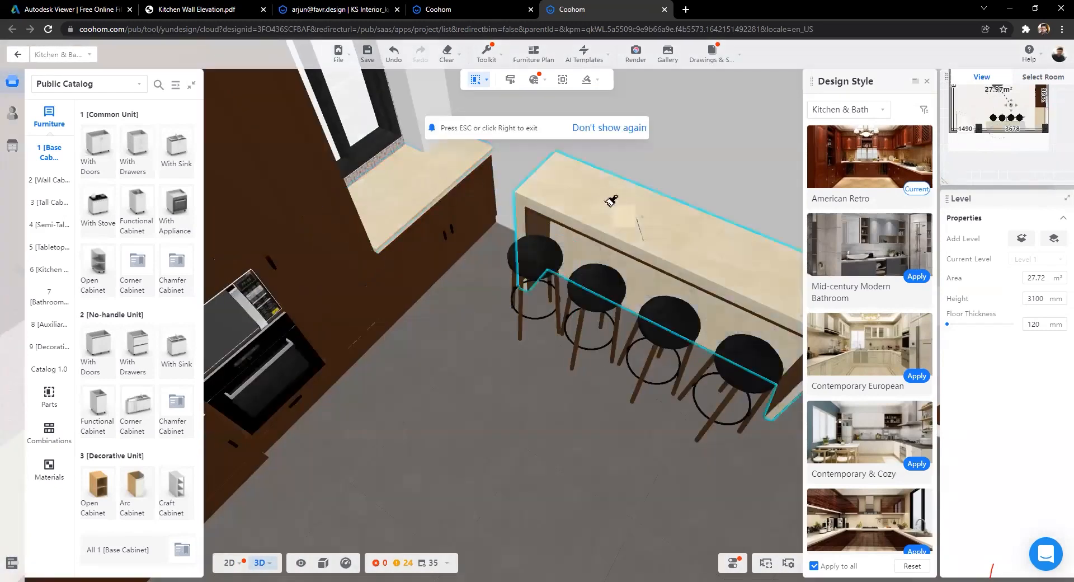
pyautogui.moveTo(722, 293)
pyautogui.mouseDown()
pyautogui.moveTo(605, 288)
pyautogui.moveTo(609, 223)
pyautogui.moveTo(503, 263)
pyautogui.moveTo(401, 267)
pyautogui.moveTo(491, 421)
pyautogui.mouseUp()
pyautogui.press('Escape')
pyautogui.scroll(3, 491, 421)
pyautogui.moveTo(510, 364); pyautogui.dragTo(437, 399)
pyautogui.scroll(-6, 448, 395)
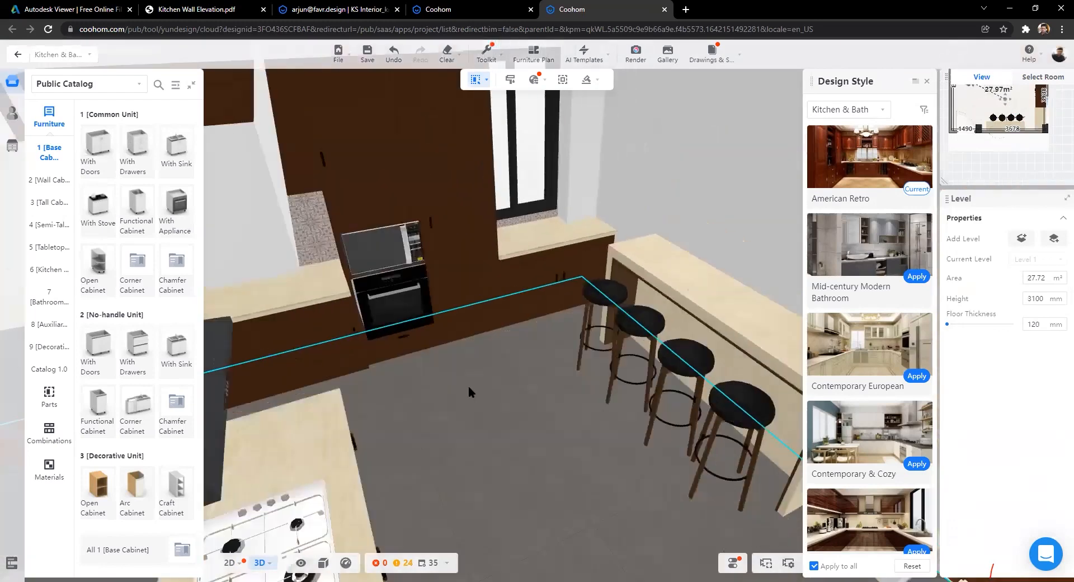
pyautogui.press('m')
pyautogui.click(450, 218)
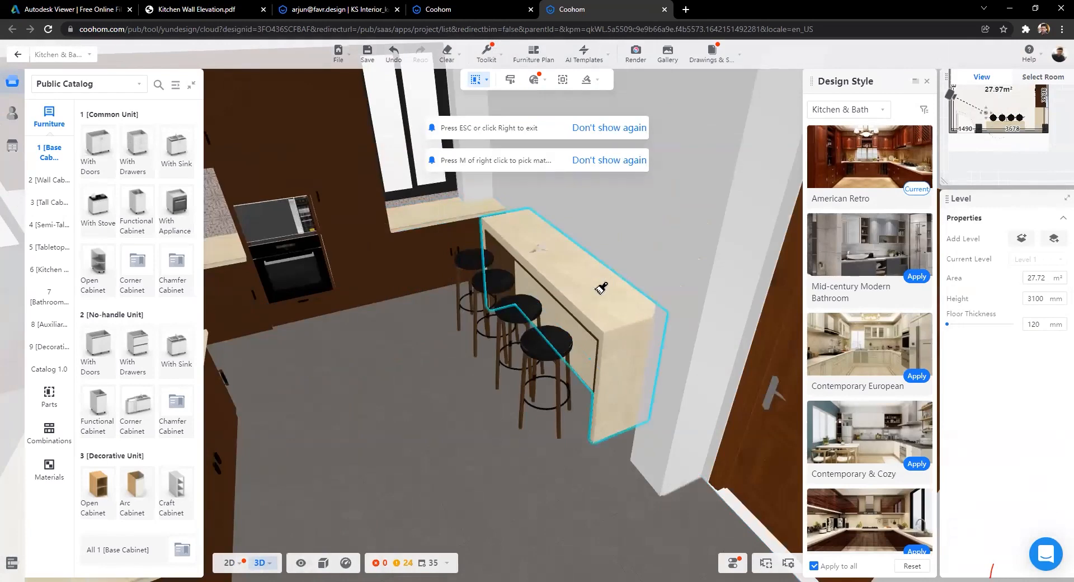
pyautogui.press('Escape')
# Step: Examine the restyled kitchen from several angles, including the bar counter, oven unit, island and wall cabinets
pyautogui.scroll(1, 381, 468)
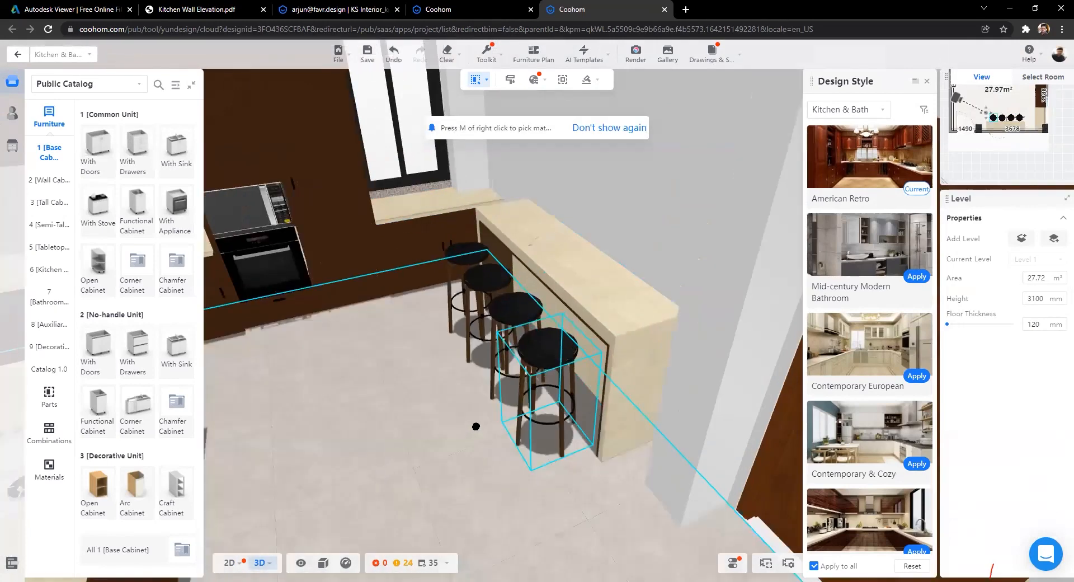
pyautogui.scroll(4, 476, 426)
pyautogui.moveTo(484, 427); pyautogui.dragTo(492, 453)
pyautogui.scroll(-5, 518, 484)
pyautogui.moveTo(601, 460); pyautogui.dragTo(624, 416)
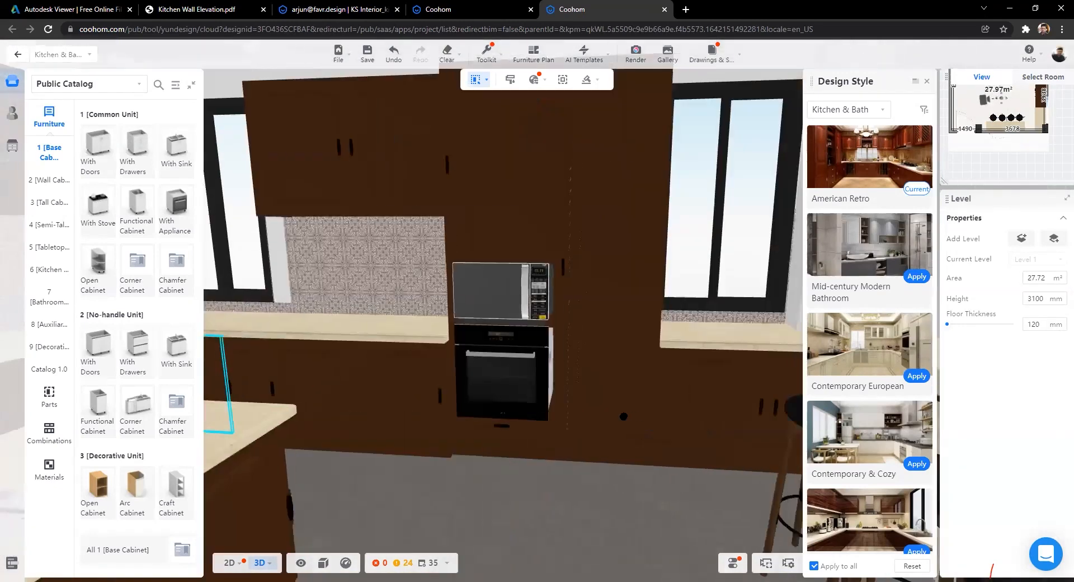
pyautogui.scroll(-6, 518, 424)
pyautogui.moveTo(518, 424); pyautogui.dragTo(549, 455)
pyautogui.moveTo(533, 390); pyautogui.dragTo(579, 367)
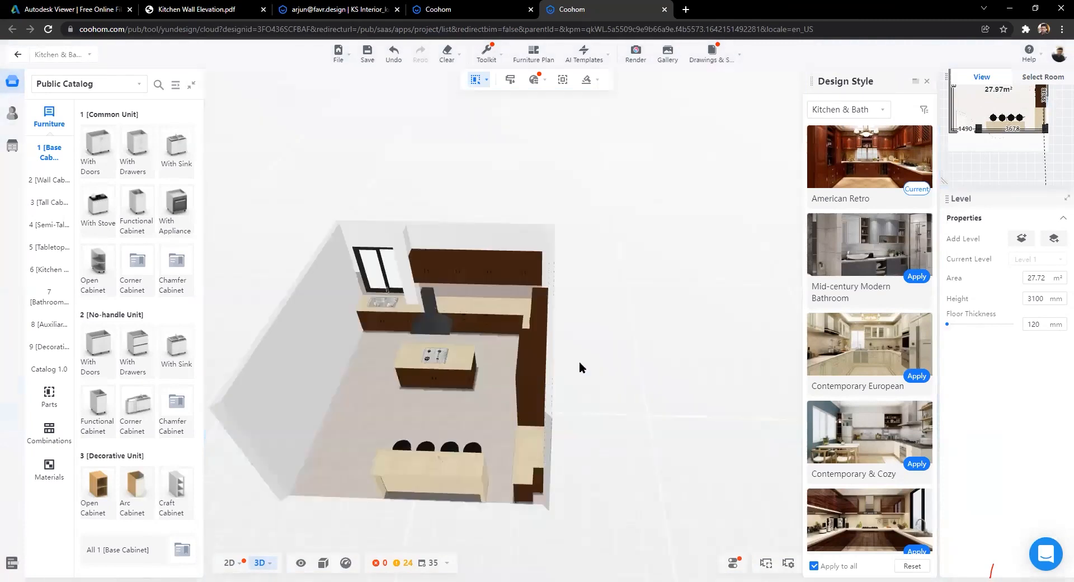
pyautogui.scroll(5, 595, 382)
pyautogui.moveTo(361, 469); pyautogui.dragTo(454, 381)
pyautogui.scroll(2, 454, 381)
pyautogui.scroll(3, 454, 381)
pyautogui.moveTo(323, 387); pyautogui.dragTo(525, 358)
pyautogui.moveTo(363, 384); pyautogui.dragTo(570, 398)
pyautogui.scroll(-5, 510, 112)
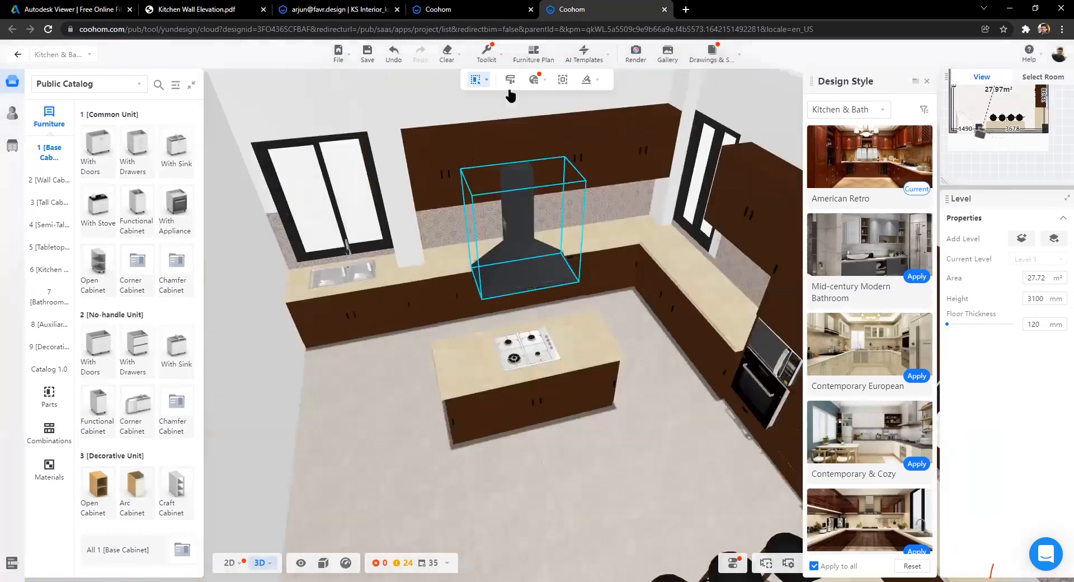
pyautogui.scroll(2, 510, 88)
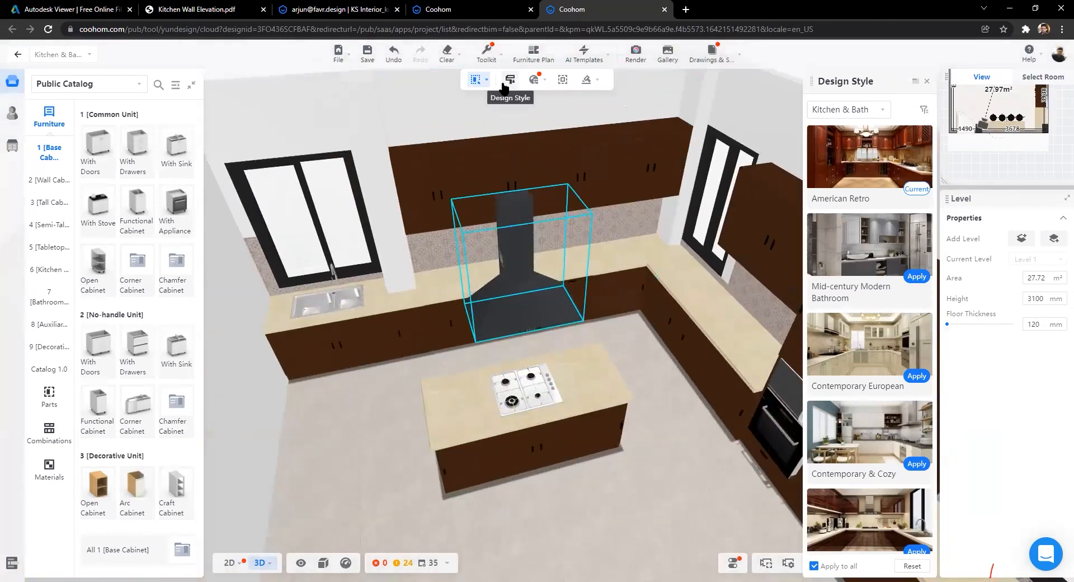
# Step: Replace the knobs on all kitchen doors with the curved grey metal Modern Style pull in the whole-house style settings
pyautogui.click(926, 81)
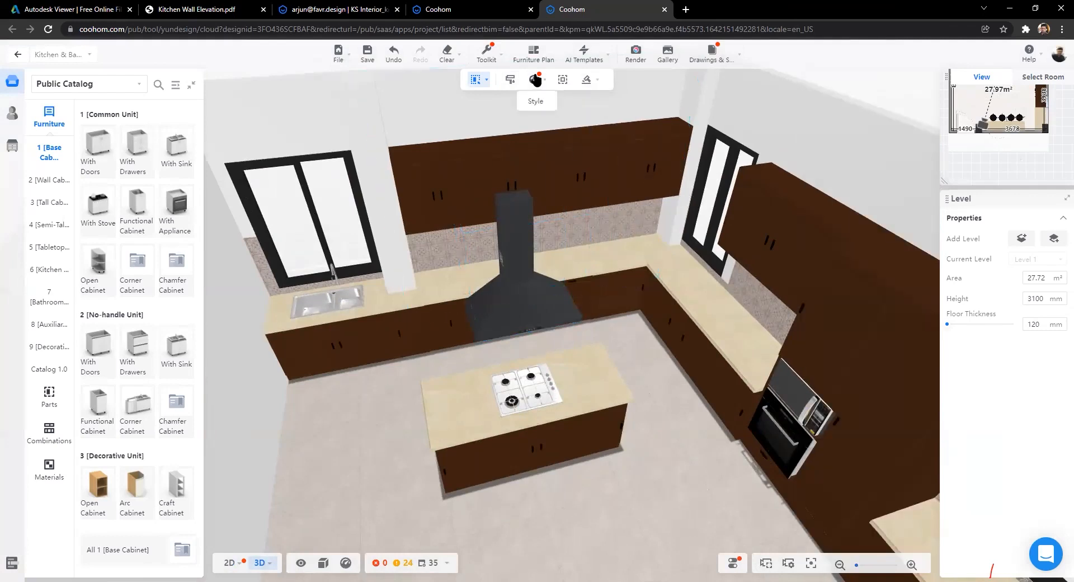
pyautogui.click(535, 83)
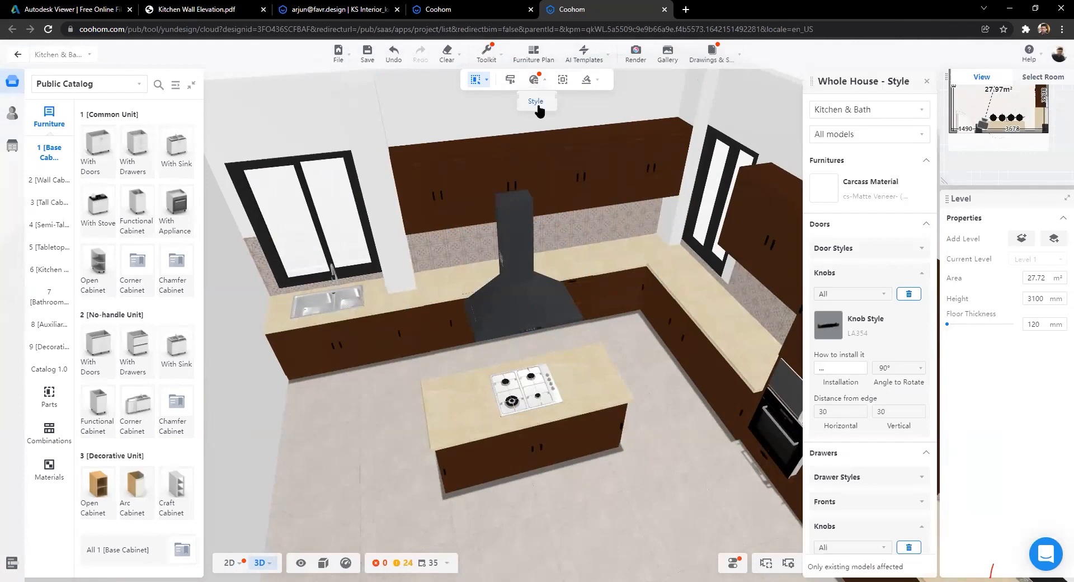
pyautogui.click(830, 323)
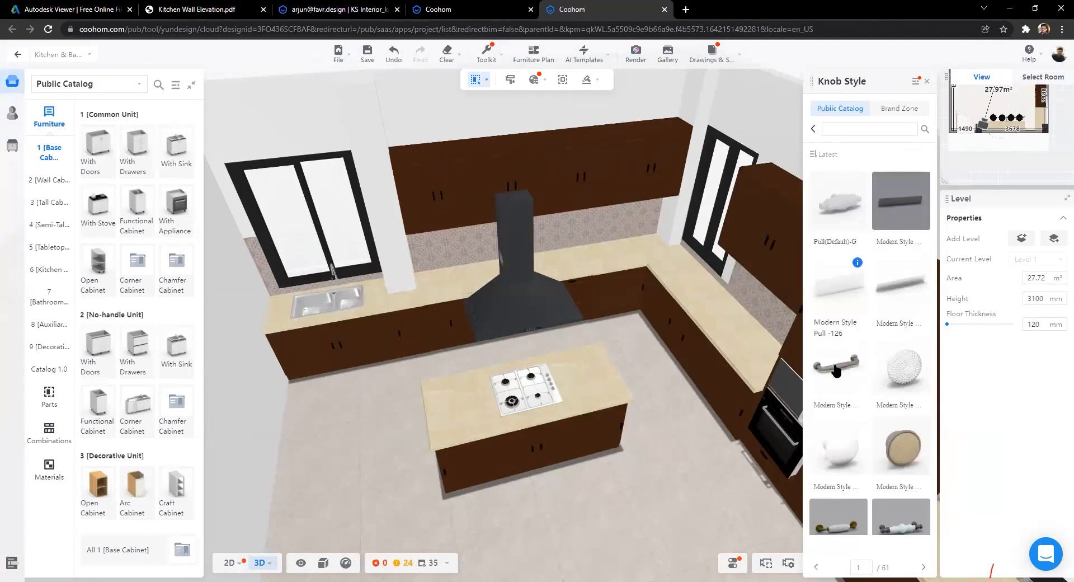
pyautogui.click(888, 238)
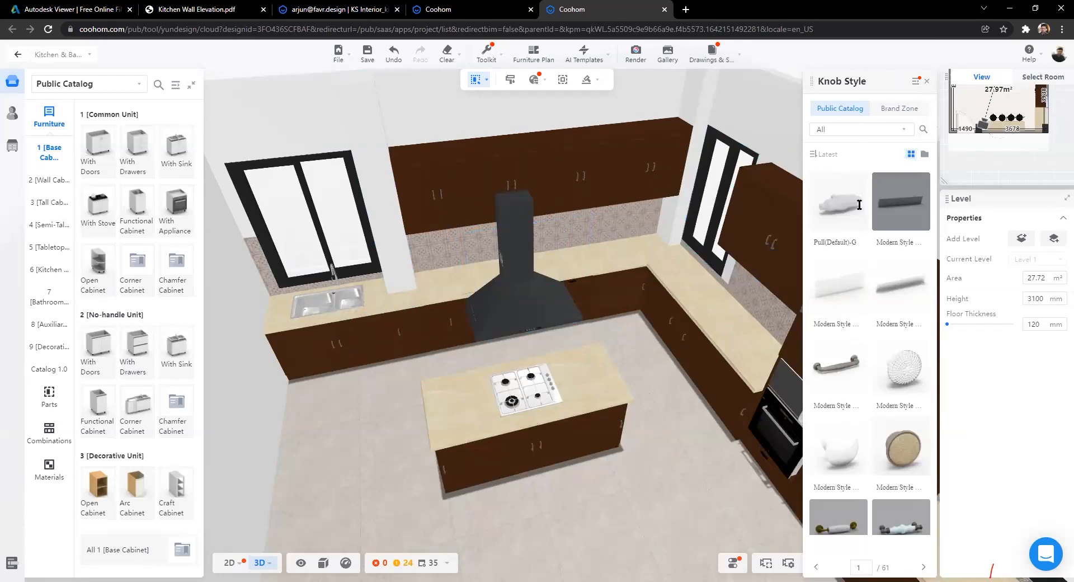
pyautogui.click(827, 190)
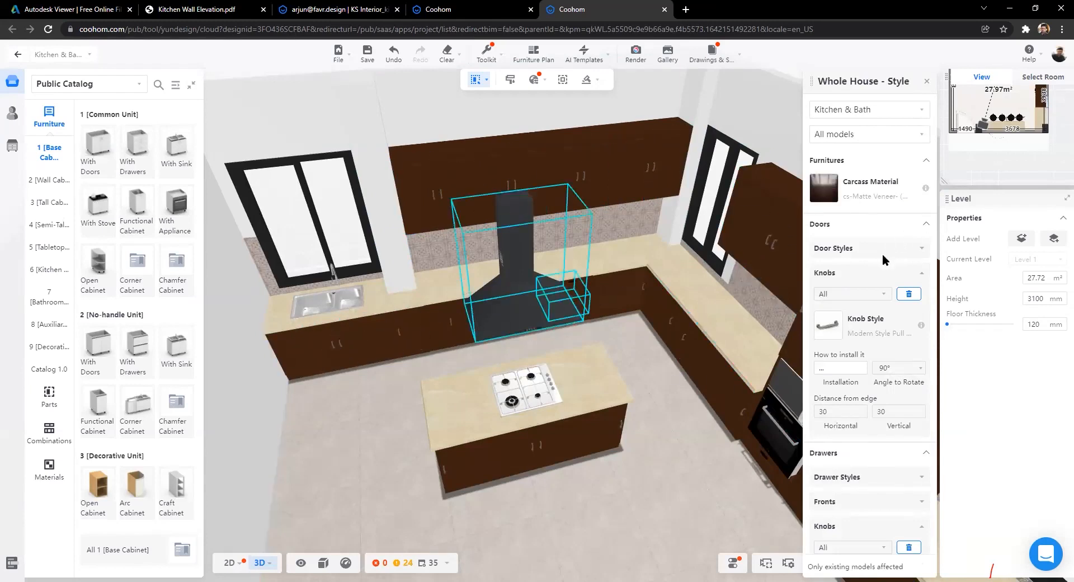
pyautogui.scroll(-1, 869, 350)
pyautogui.scroll(-3, 883, 341)
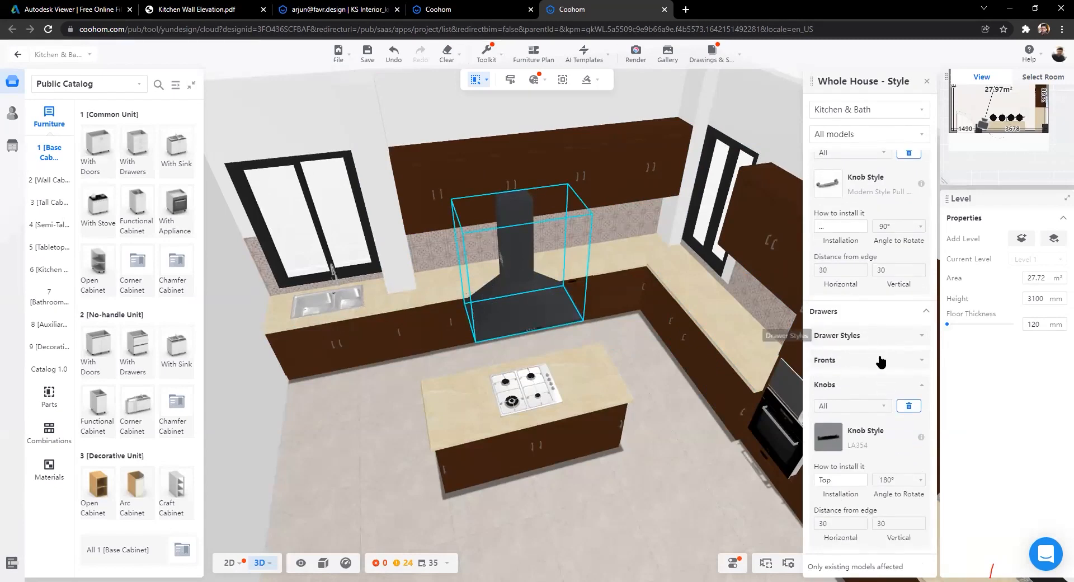
pyautogui.scroll(3, 843, 388)
pyautogui.scroll(-3, 856, 428)
pyautogui.scroll(3, 865, 324)
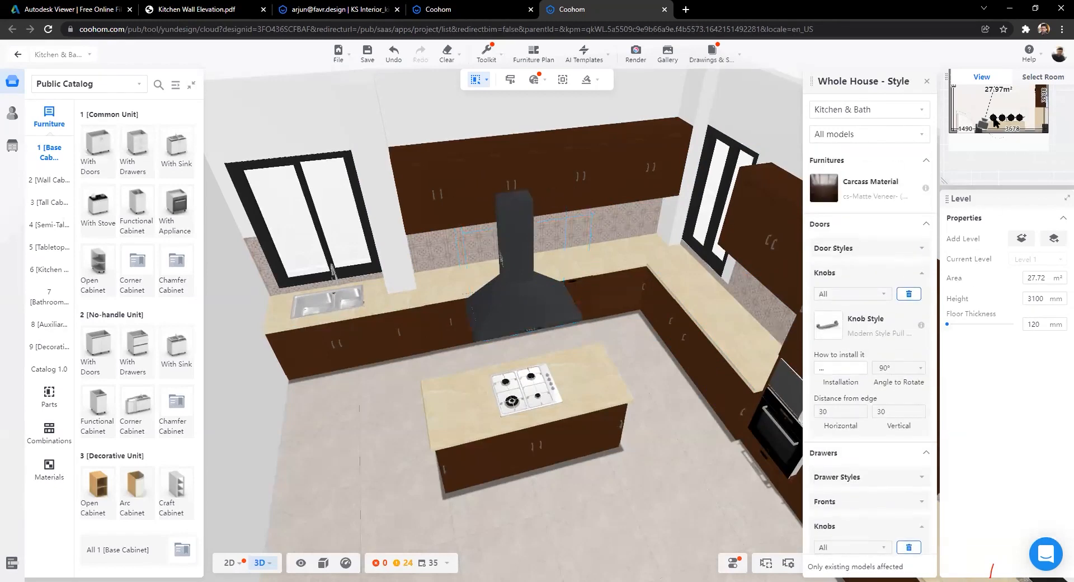
pyautogui.click(928, 82)
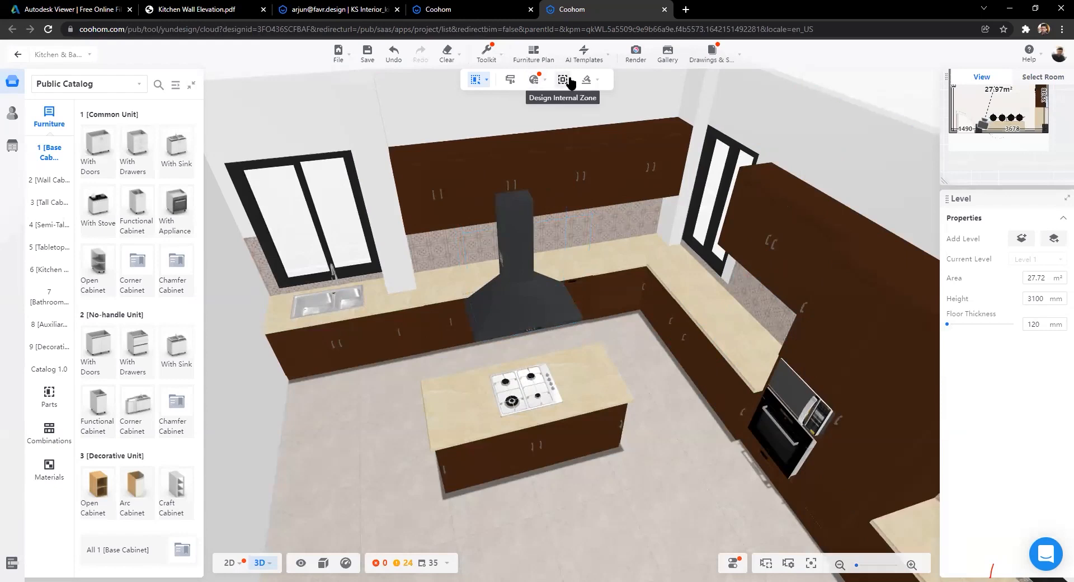
# Step: Examine the whole kitchen with its new door handles, from a distant overview to a closer view
pyautogui.moveTo(587, 81)
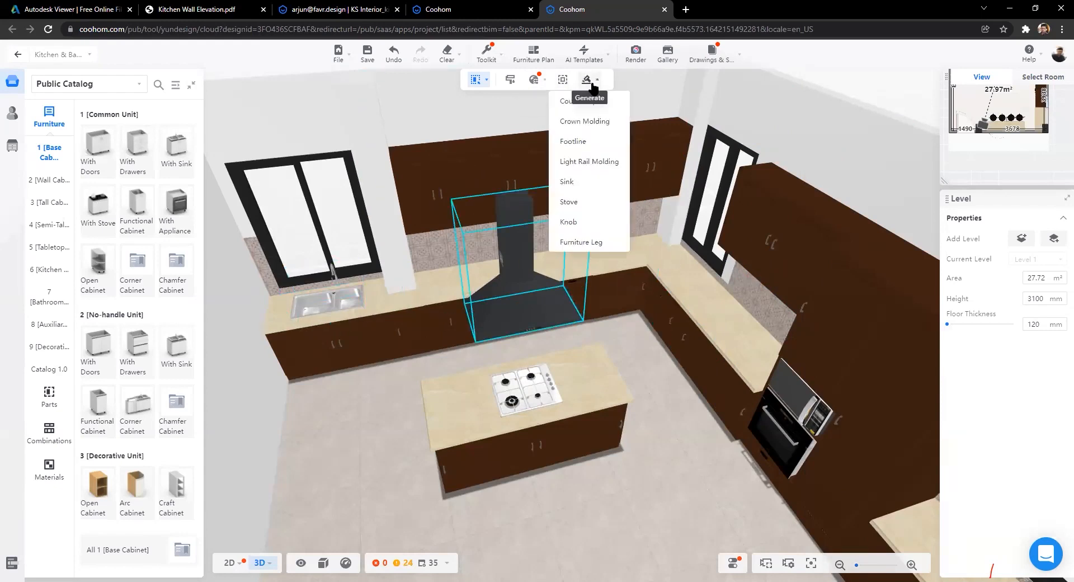
pyautogui.scroll(-3, 424, 192)
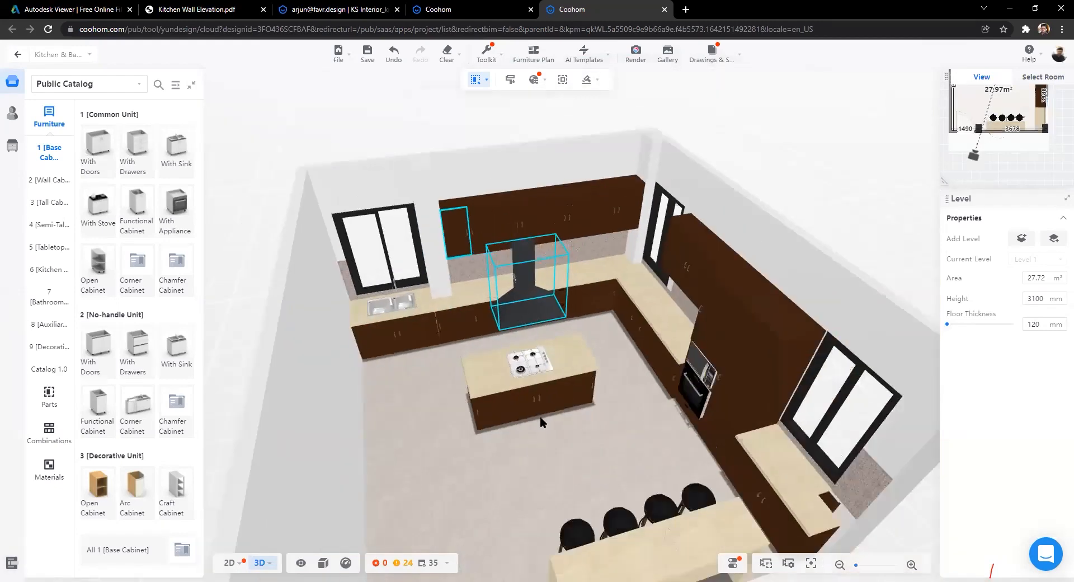
pyautogui.scroll(-2, 451, 397)
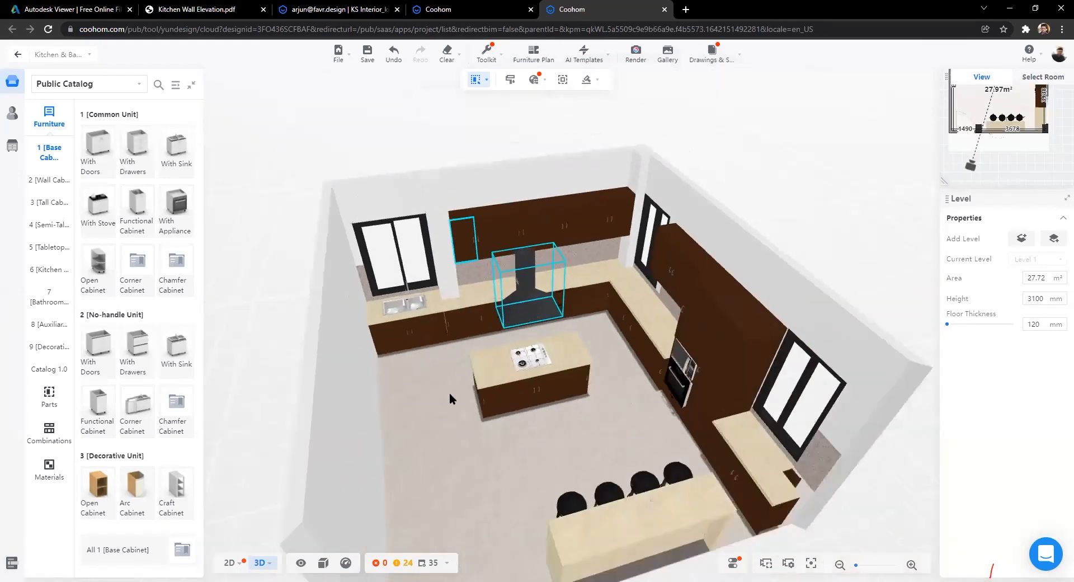
pyautogui.scroll(-4, 398, 414)
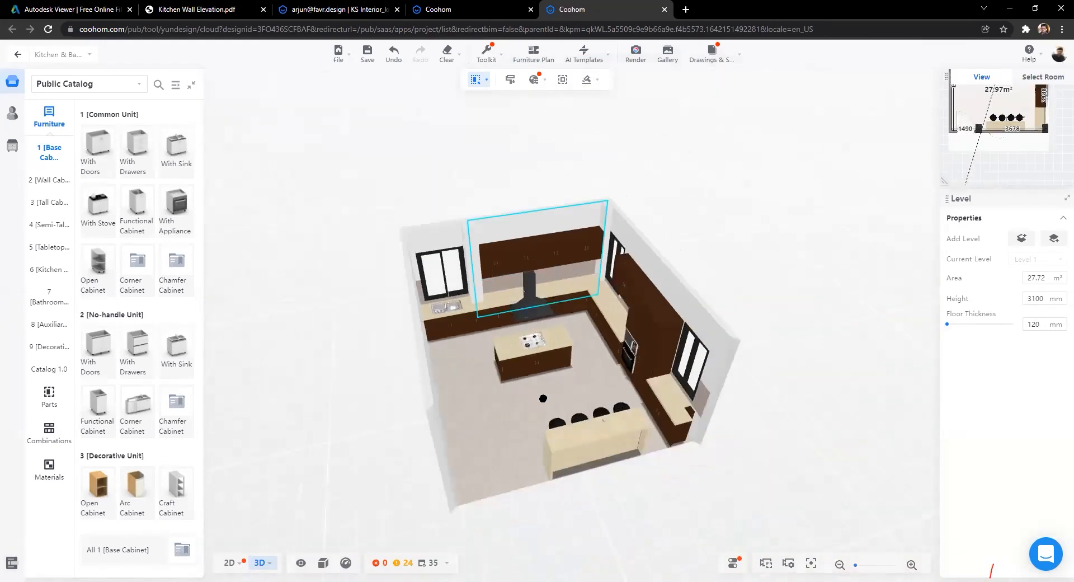
pyautogui.scroll(2, 446, 386)
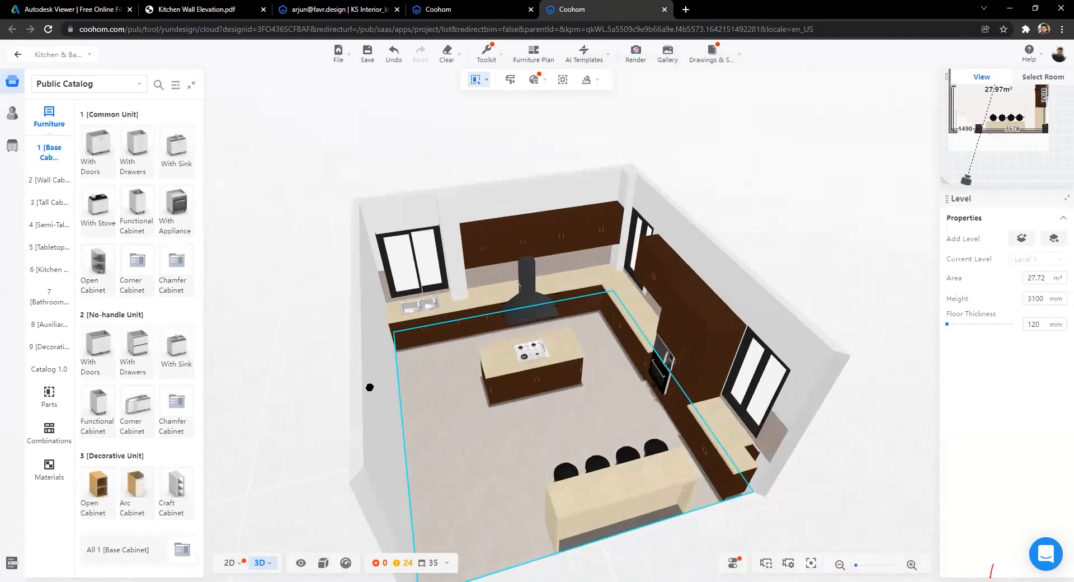
pyautogui.scroll(3, 338, 294)
pyautogui.scroll(3, 293, 209)
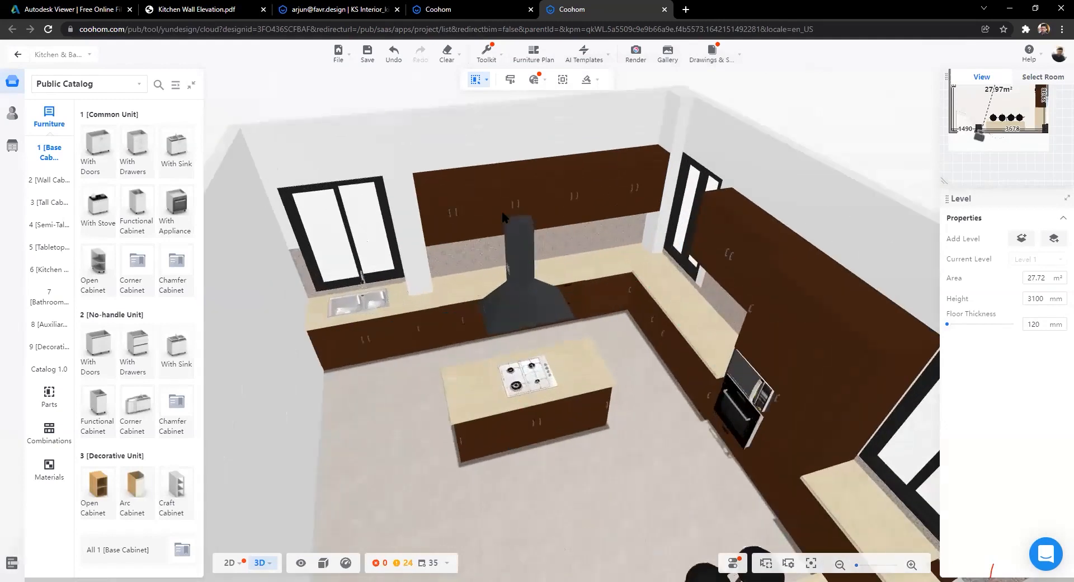
pyautogui.scroll(2, 502, 211)
# Step: Save the design and open it in the Construction tool, with the ceiling panel above the island in view
pyautogui.moveTo(261, 144); pyautogui.dragTo(17, 156)
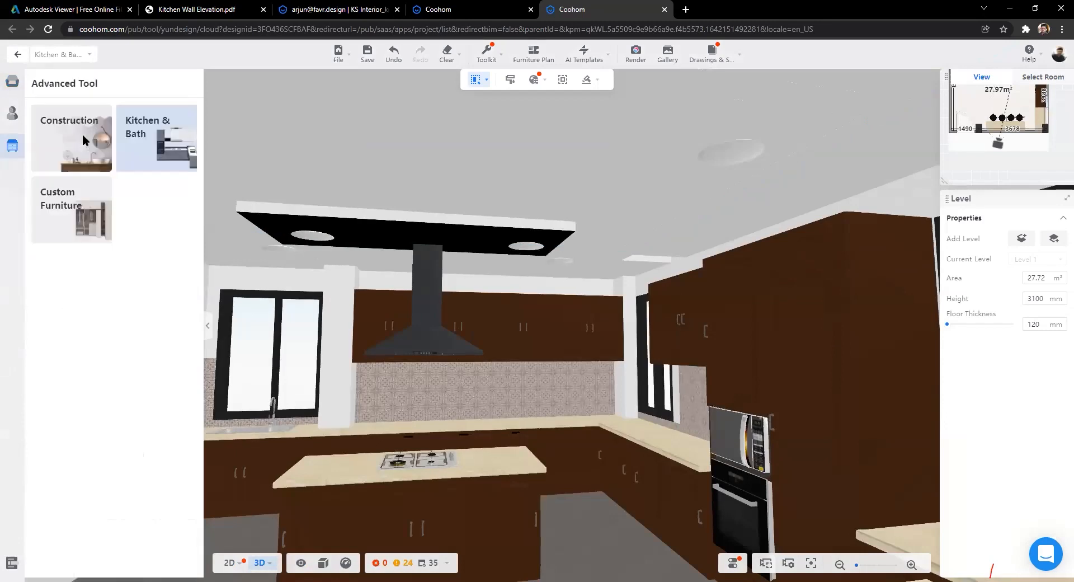
pyautogui.hotkey('ctrl', 's')
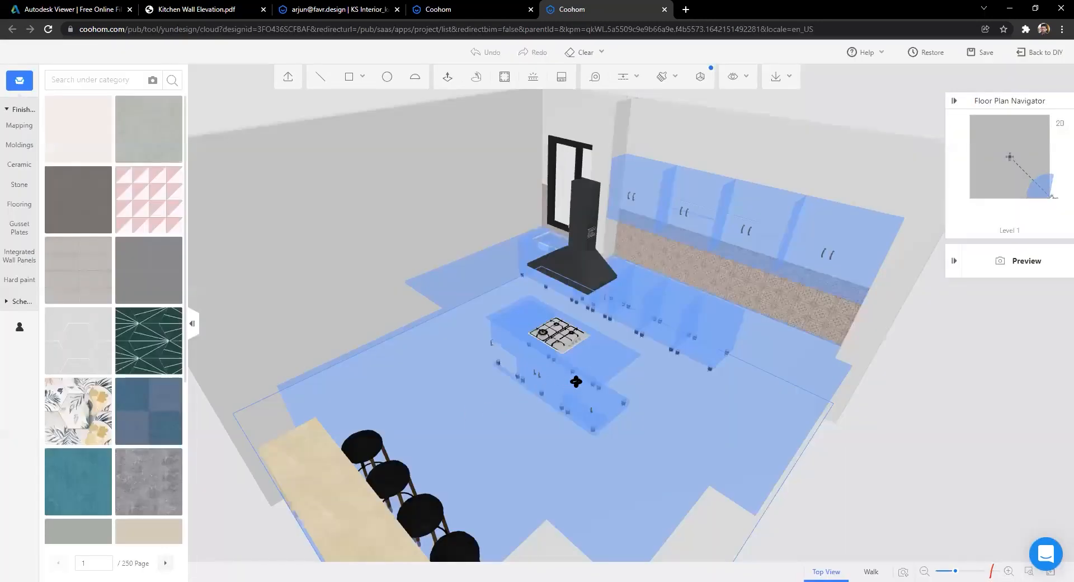
pyautogui.scroll(3, 595, 377)
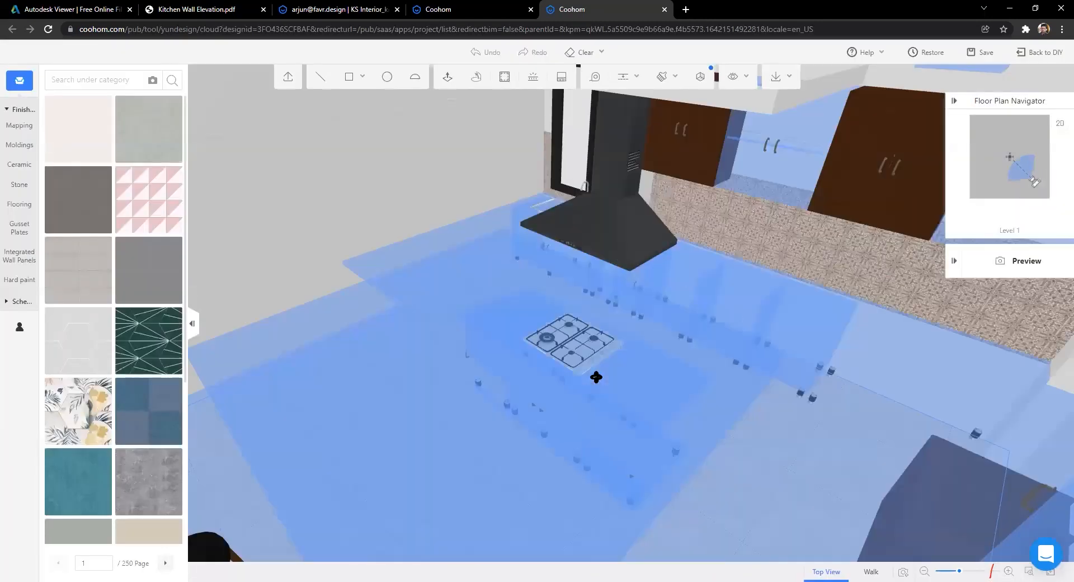
pyautogui.moveTo(617, 365); pyautogui.dragTo(678, 242)
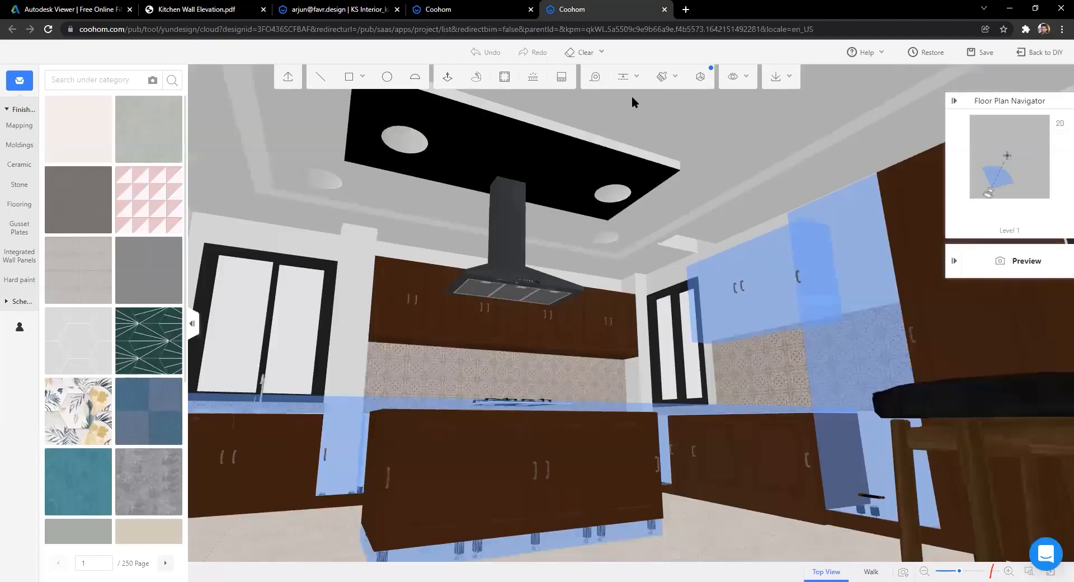
# Step: Copy the black material of the dropped ceiling panel above the island onto its white side edges with the Material Brush
pyautogui.click(660, 77)
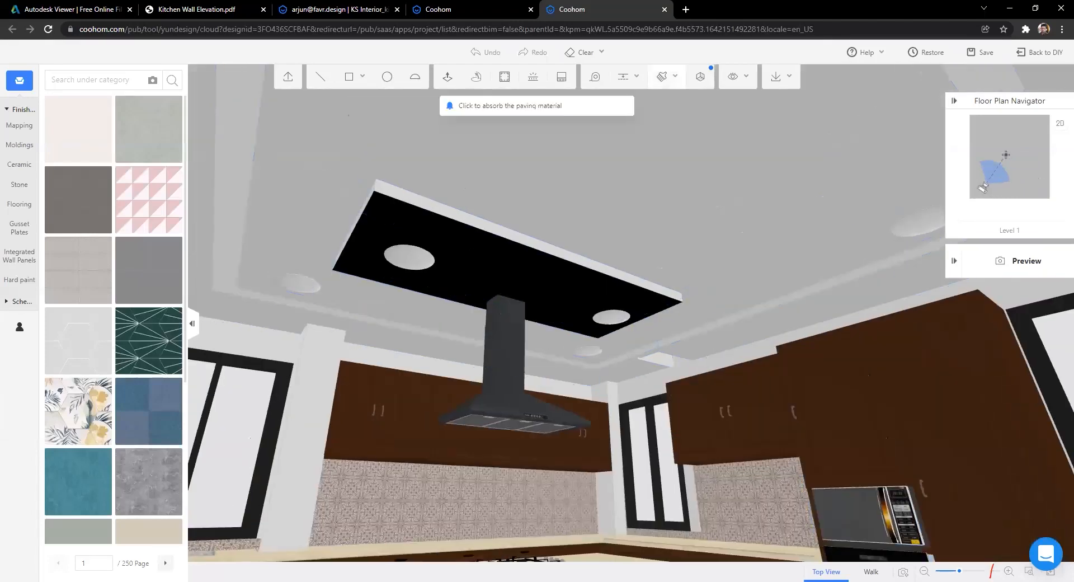
pyautogui.click(470, 209)
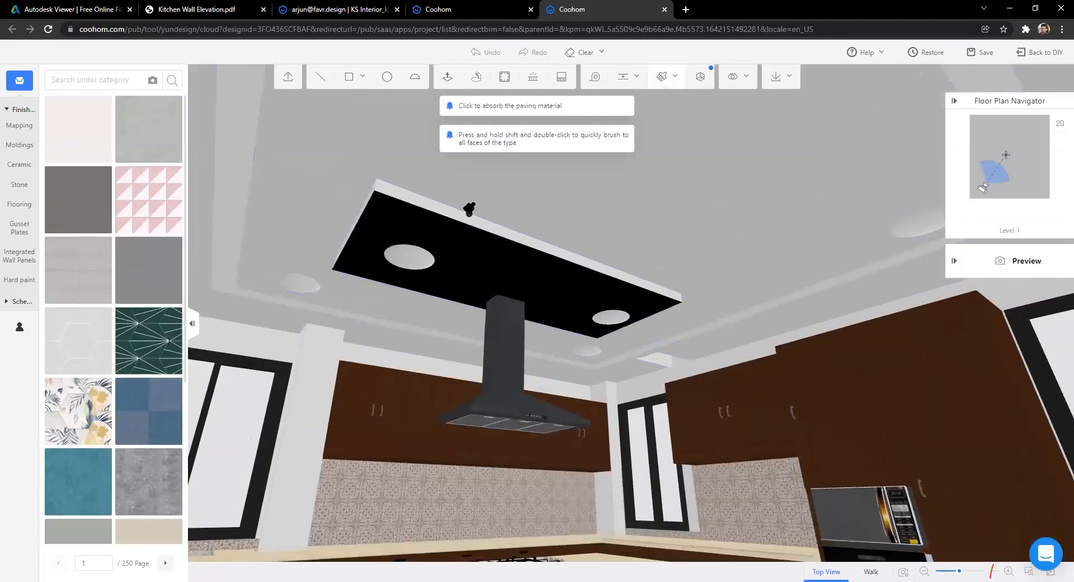
pyautogui.click(624, 374)
pyautogui.press('a')
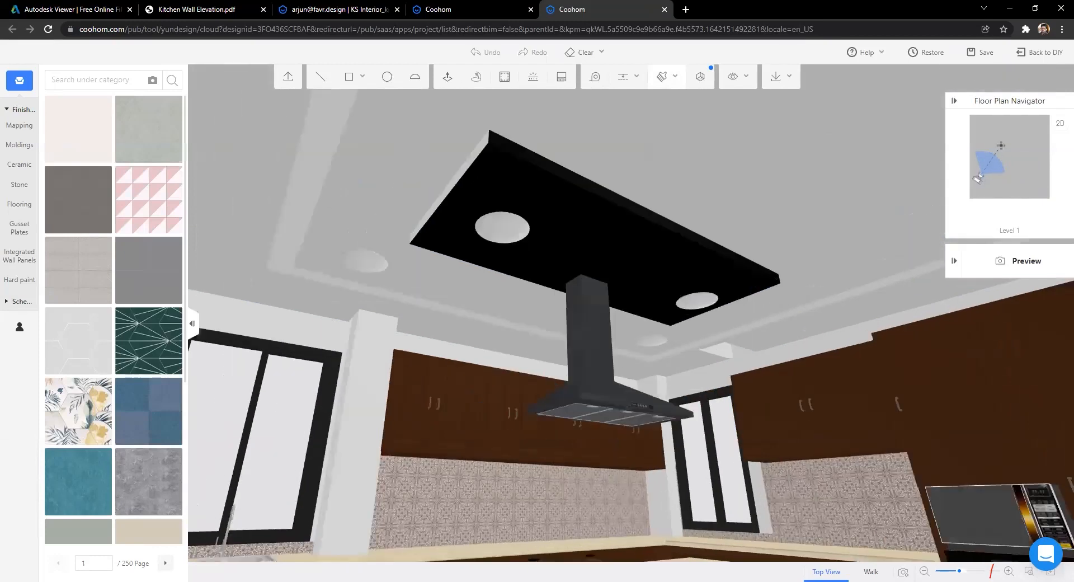
pyautogui.click(474, 174)
pyautogui.click(638, 375)
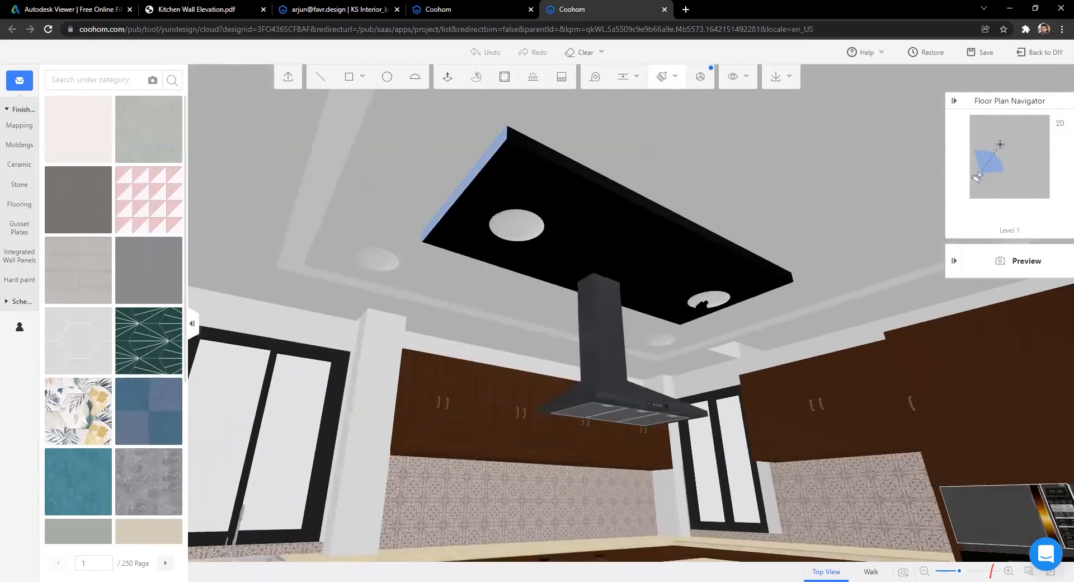
pyautogui.press('w')
pyautogui.moveTo(472, 277); pyautogui.dragTo(544, 262, button='right')
pyautogui.moveTo(637, 356); pyautogui.dragTo(465, 340, button='right')
pyautogui.click(708, 182)
pyautogui.click(643, 376)
pyautogui.click(465, 341)
pyautogui.click(646, 376)
# Step: Open the kitchen's suspended ceiling for editing, starting from the notched area above the tall cabinets
pyautogui.moveTo(438, 397); pyautogui.dragTo(485, 404, button='right')
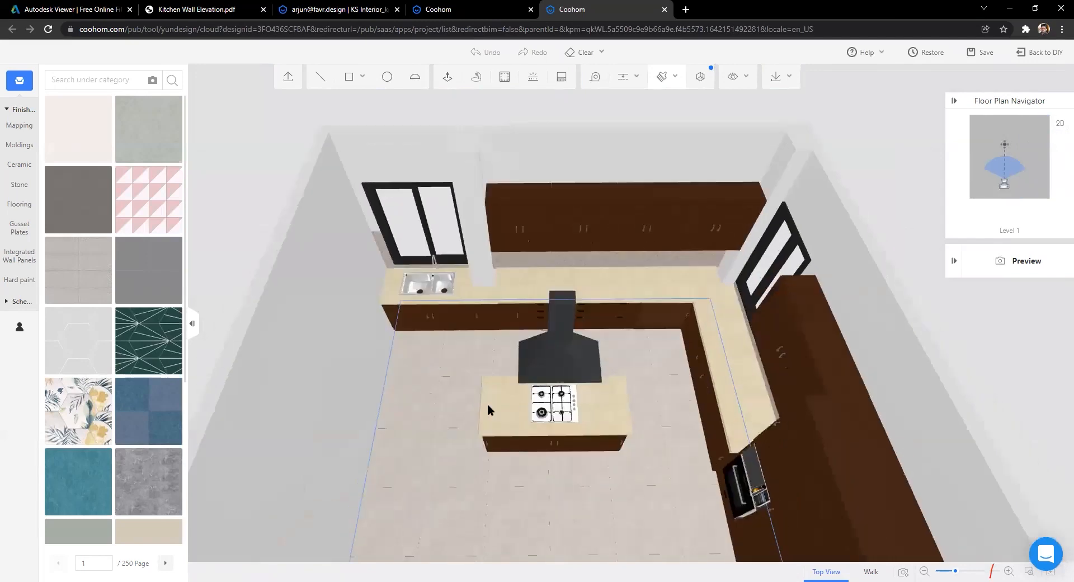
pyautogui.scroll(-5, 485, 404)
pyautogui.scroll(6, 427, 384)
pyautogui.moveTo(419, 387); pyautogui.dragTo(688, 376, button='right')
pyautogui.moveTo(727, 383)
pyautogui.mouseDown()
pyautogui.moveTo(375, 373)
pyautogui.moveTo(436, 388)
pyautogui.moveTo(412, 364)
pyautogui.moveTo(312, 364)
pyautogui.moveTo(414, 364)
pyautogui.moveTo(528, 321)
pyautogui.moveTo(653, 347)
pyautogui.moveTo(508, 347)
pyautogui.moveTo(383, 306)
pyautogui.mouseUp()
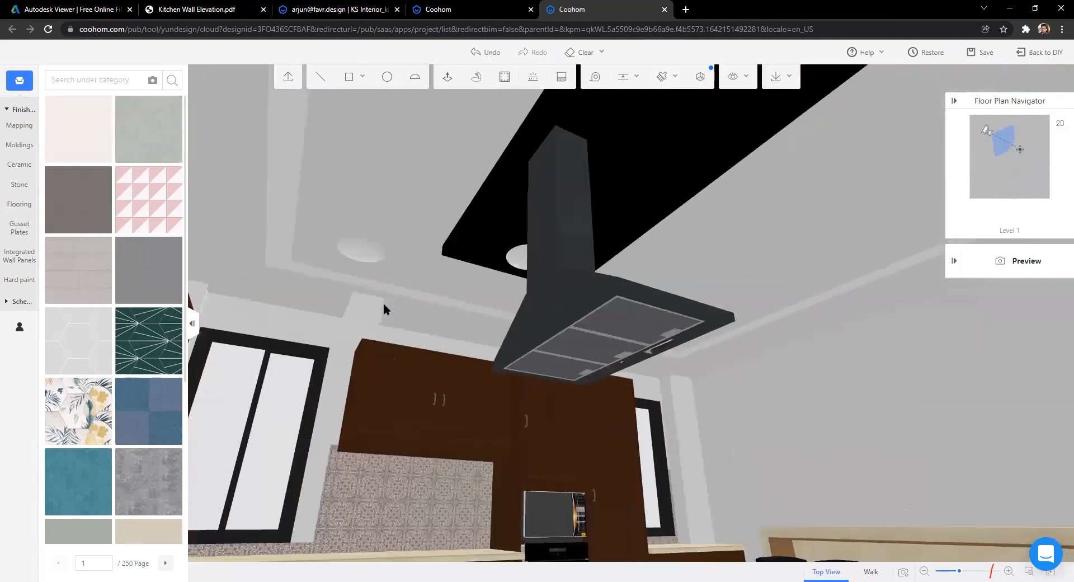
pyautogui.click(378, 161)
pyautogui.doubleClick(351, 306)
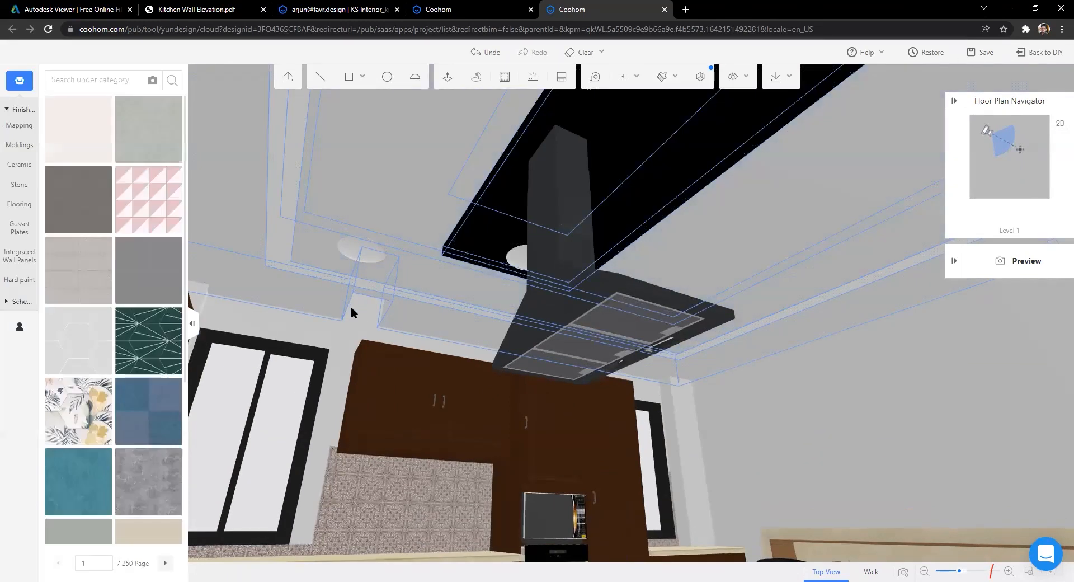
# Step: Move the inner edge of the rectangular ceiling notch toward the wall, leaving only a narrow strip open
pyautogui.scroll(5, 664, 222)
pyautogui.click(495, 323)
pyautogui.click(436, 332)
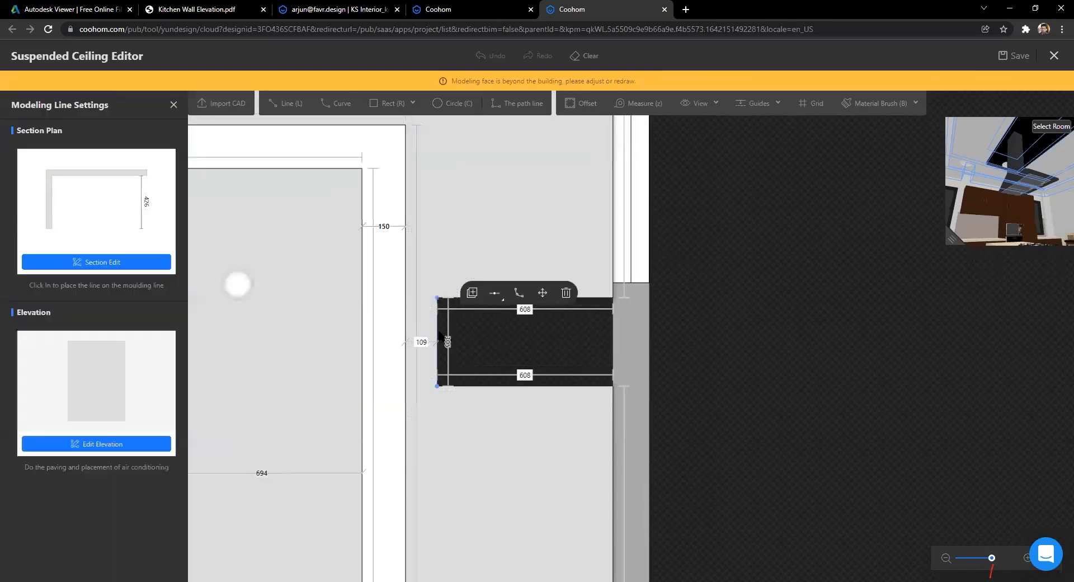
pyautogui.moveTo(437, 333); pyautogui.dragTo(635, 336)
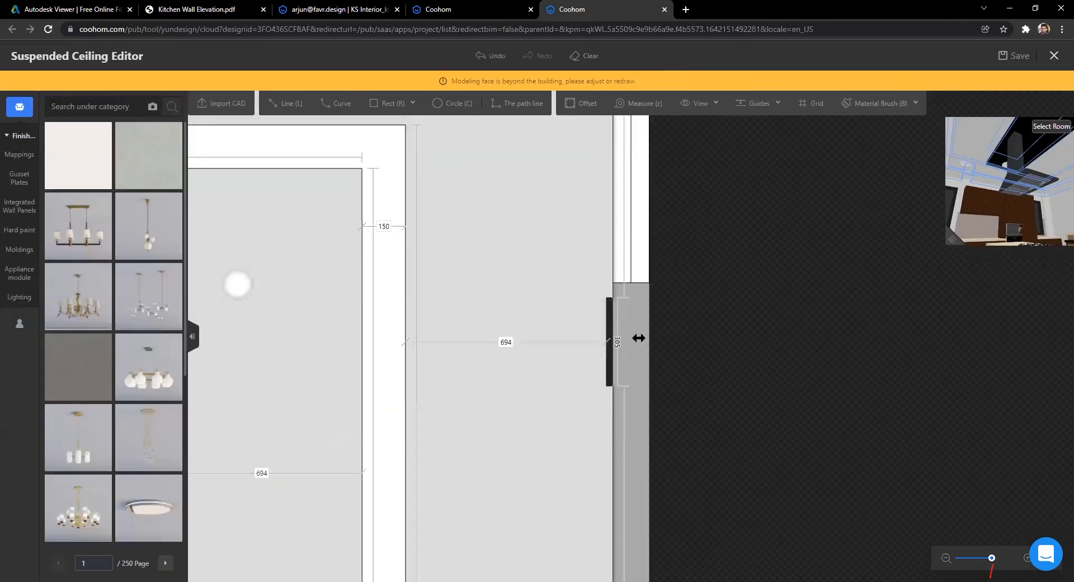
pyautogui.scroll(5, 631, 332)
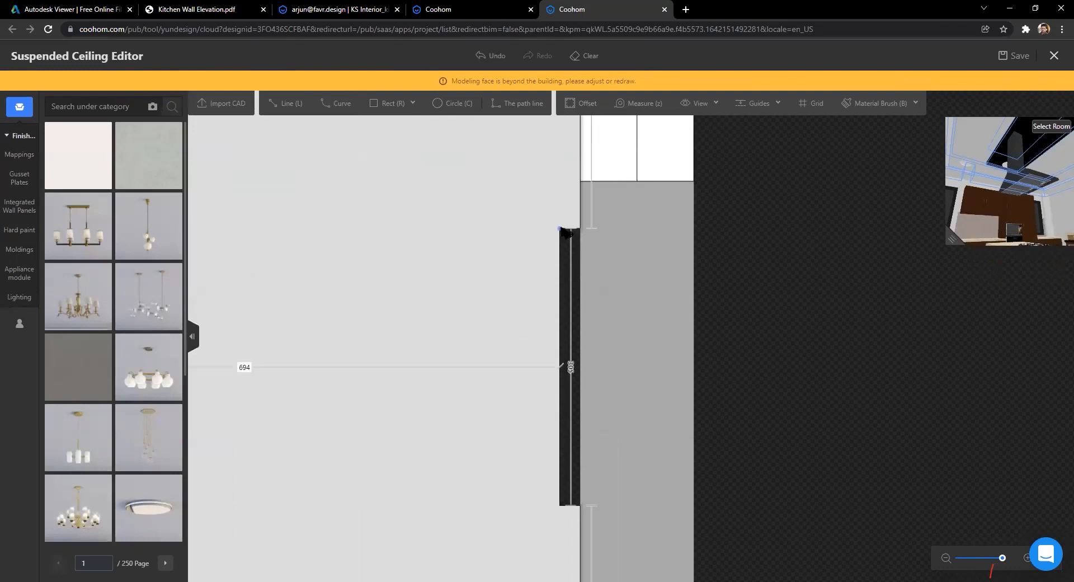
# Step: Try to delete the short end edge of the narrow notch in the ceiling outline
pyautogui.click(569, 229)
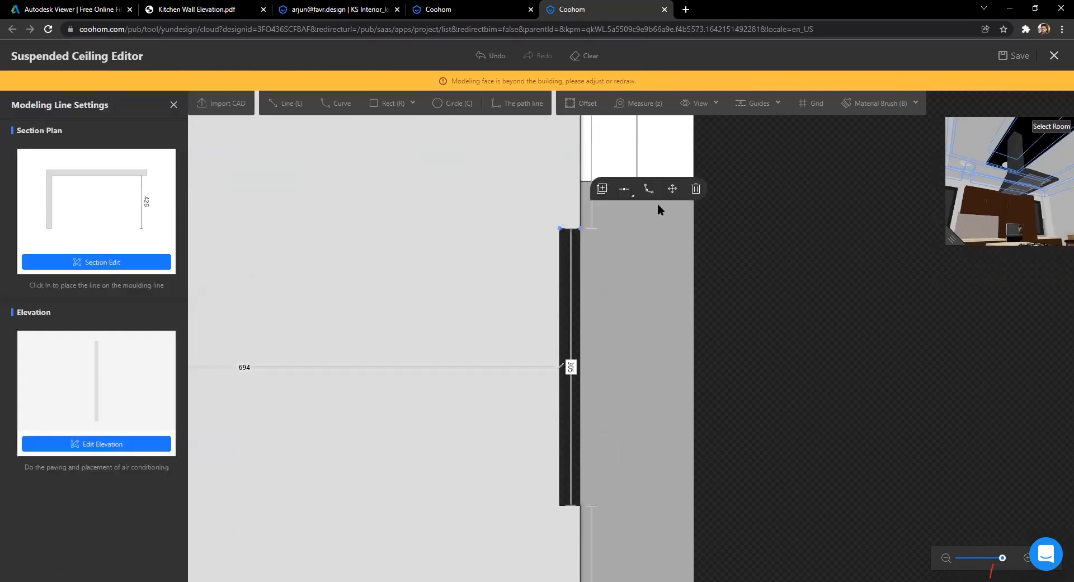
pyautogui.click(695, 188)
pyautogui.scroll(-3, 559, 339)
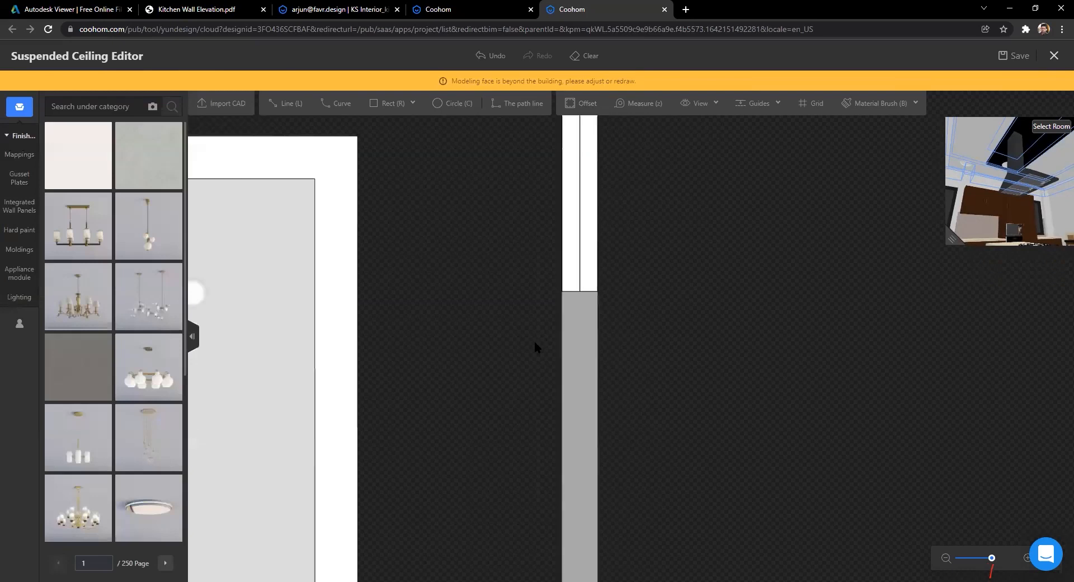
pyautogui.scroll(-8, 532, 341)
pyautogui.moveTo(673, 380); pyautogui.dragTo(700, 274)
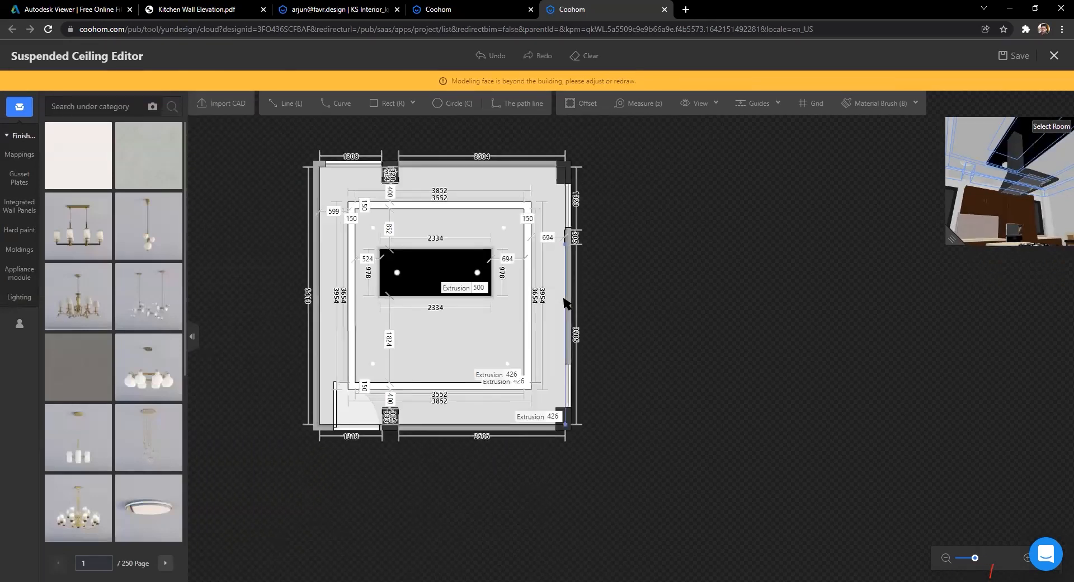
# Step: Draw a rectangle over the narrow wall notch, about 305 mm long, to fill the gap with a ceiling face
pyautogui.scroll(10, 565, 302)
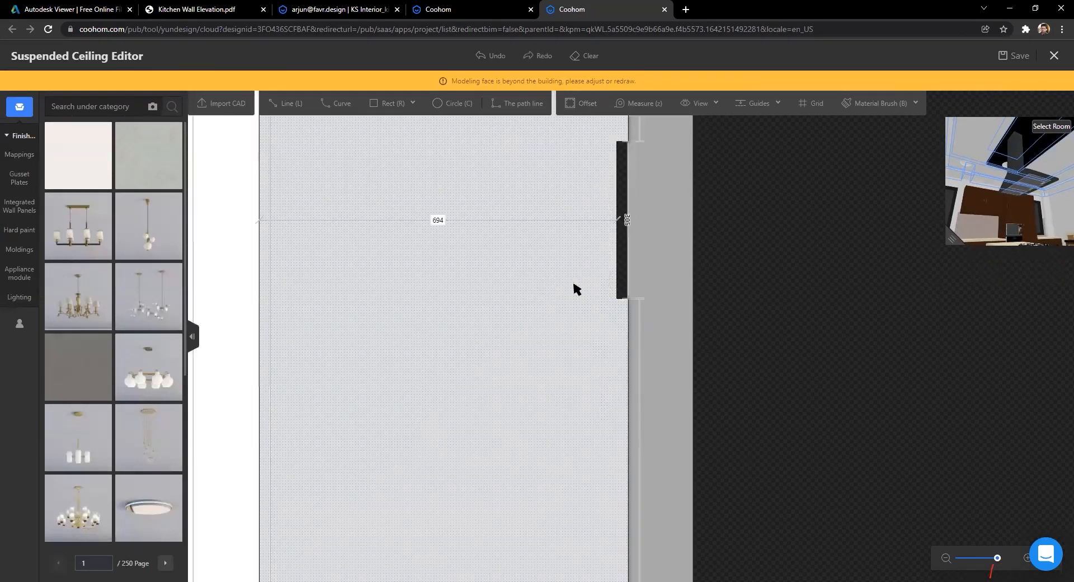
pyautogui.click(387, 104)
pyautogui.click(623, 270)
pyautogui.moveTo(770, 244); pyautogui.dragTo(752, 442, button='middle')
pyautogui.click(620, 256)
pyautogui.scroll(-3, 776, 317)
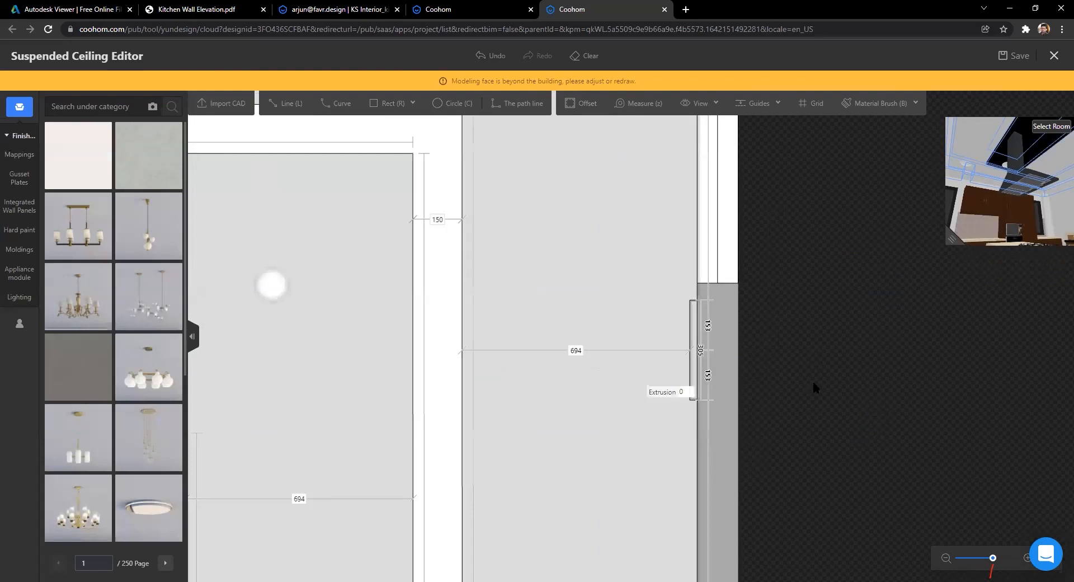
# Step: Set the extrusion of the narrow wall-notch face in the suspended ceiling to 426
pyautogui.scroll(-2, 714, 379)
pyautogui.scroll(4, 724, 379)
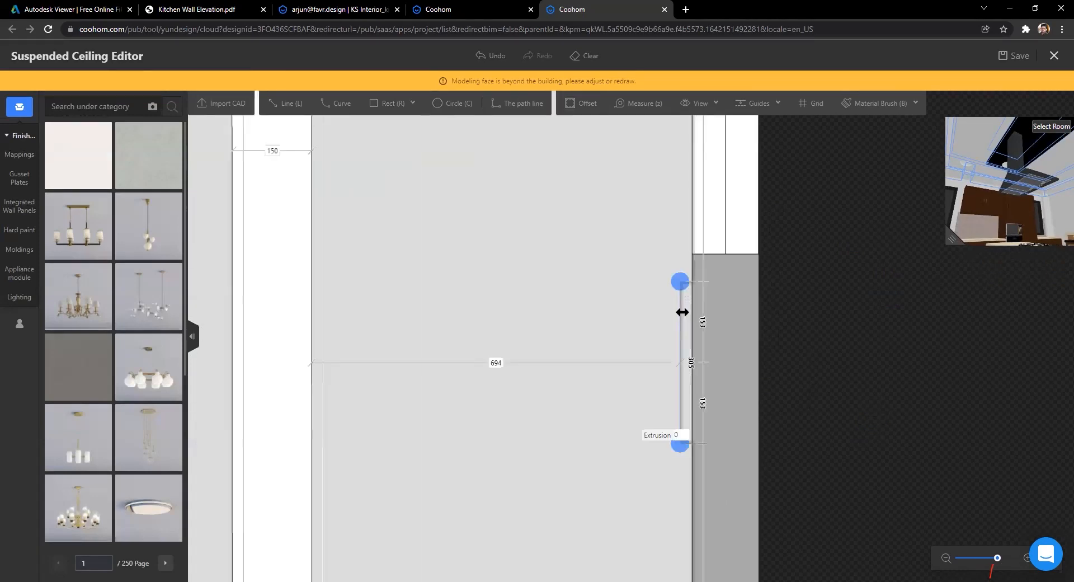
pyautogui.click(682, 312)
pyautogui.click(682, 434)
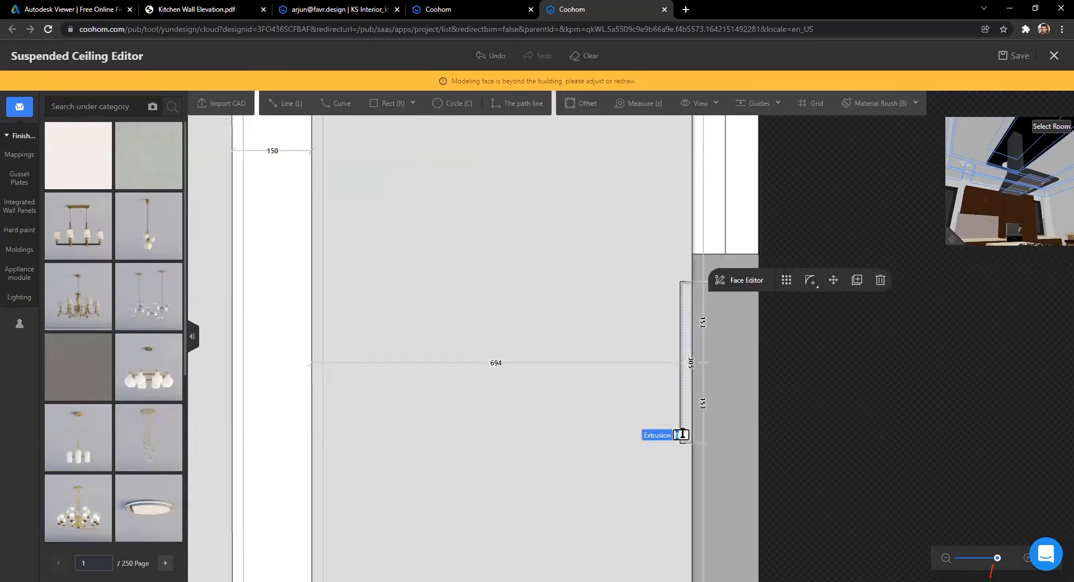
pyautogui.write('426')
pyautogui.click(793, 384)
pyautogui.scroll(-4, 793, 384)
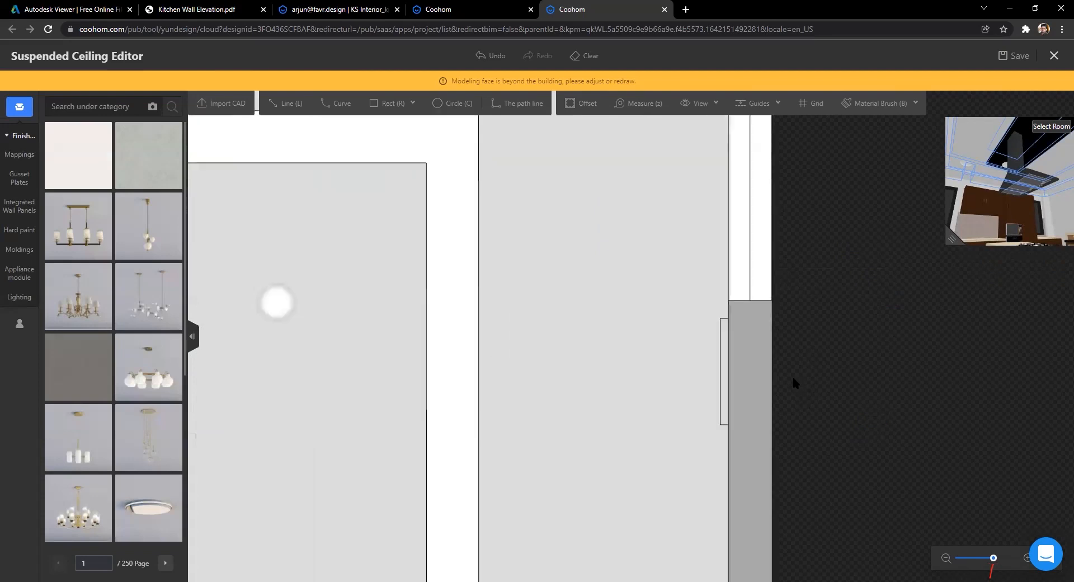
# Step: Save the suspended ceiling changes, choosing to keep saving, and exit the ceiling editor
pyautogui.click(1021, 57)
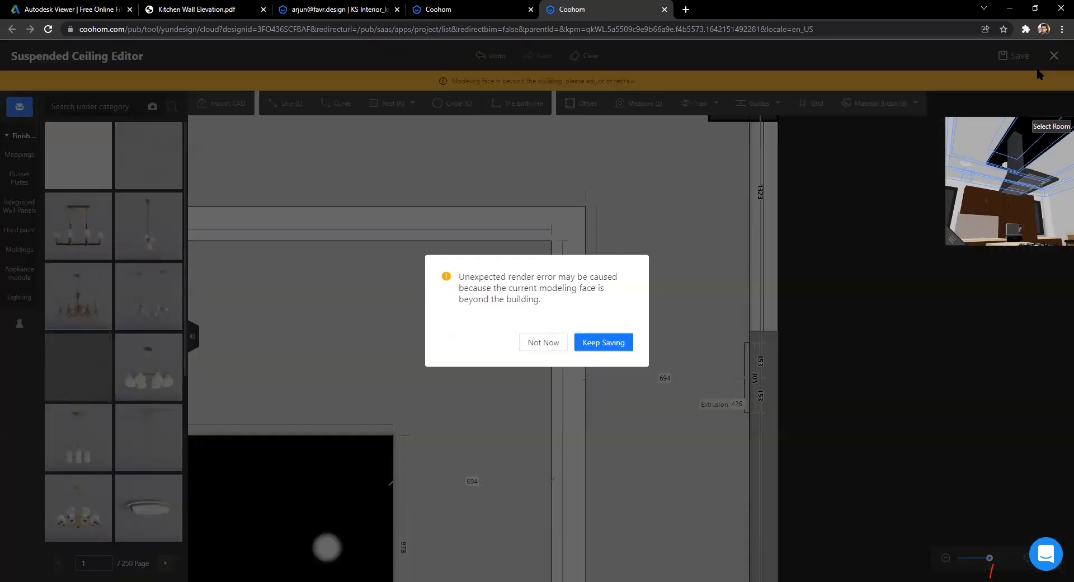
pyautogui.click(609, 344)
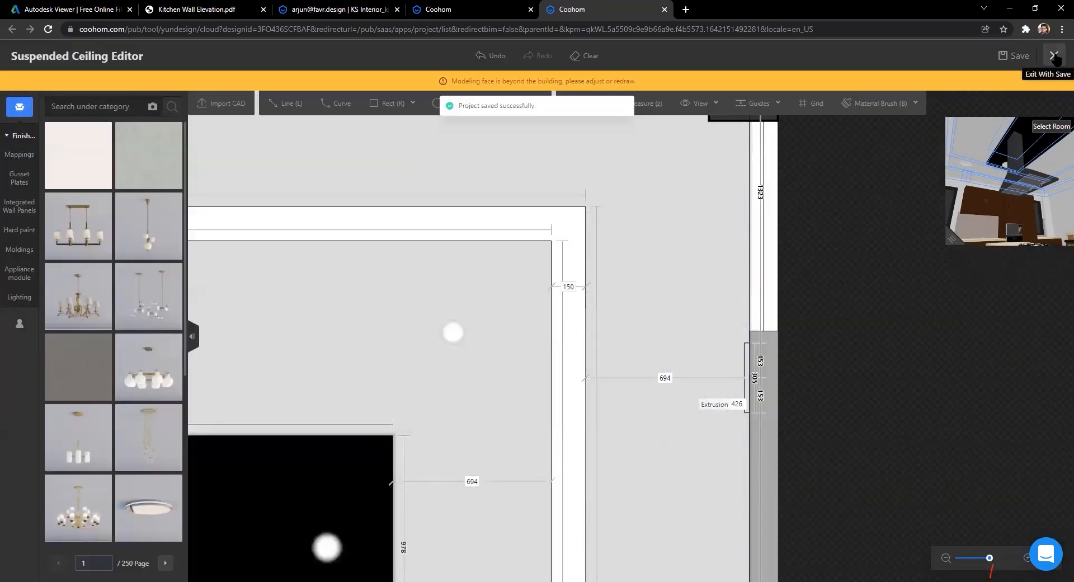
pyautogui.click(1054, 56)
pyautogui.scroll(-5, 873, 498)
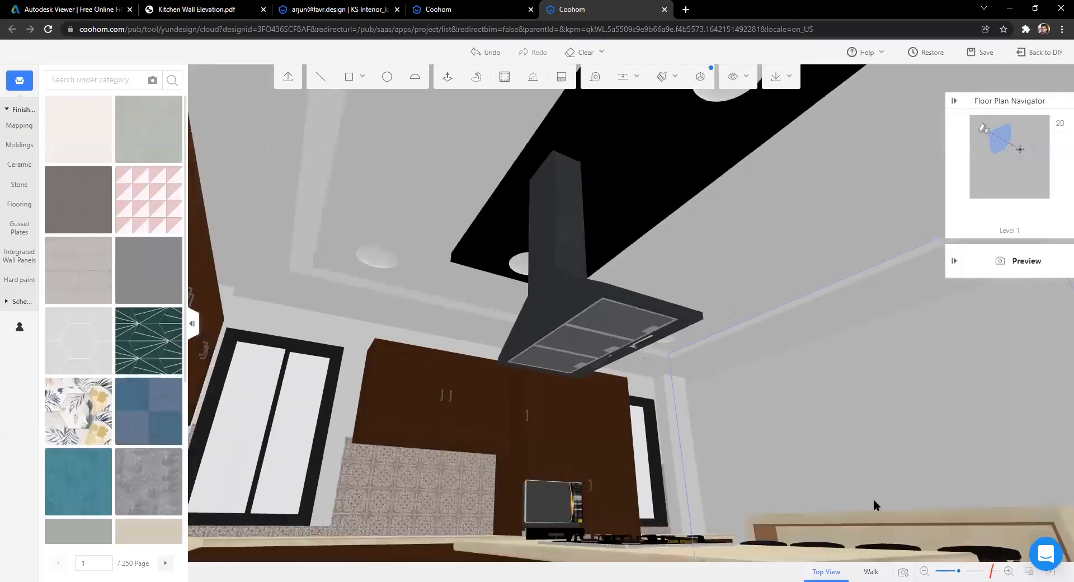
pyautogui.scroll(1, 831, 334)
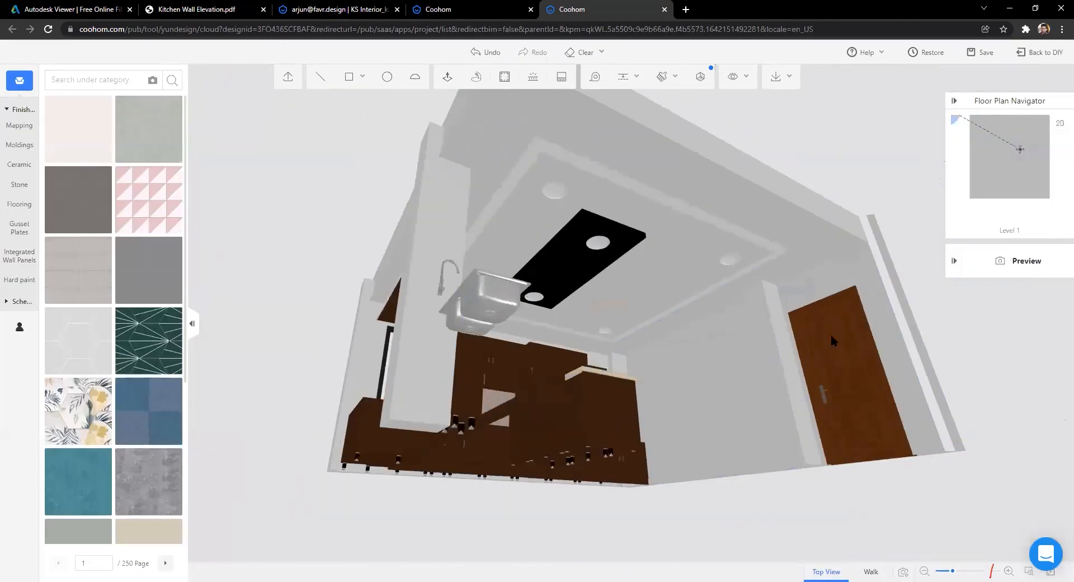
pyautogui.scroll(1, 330, 314)
pyautogui.scroll(-4, 363, 321)
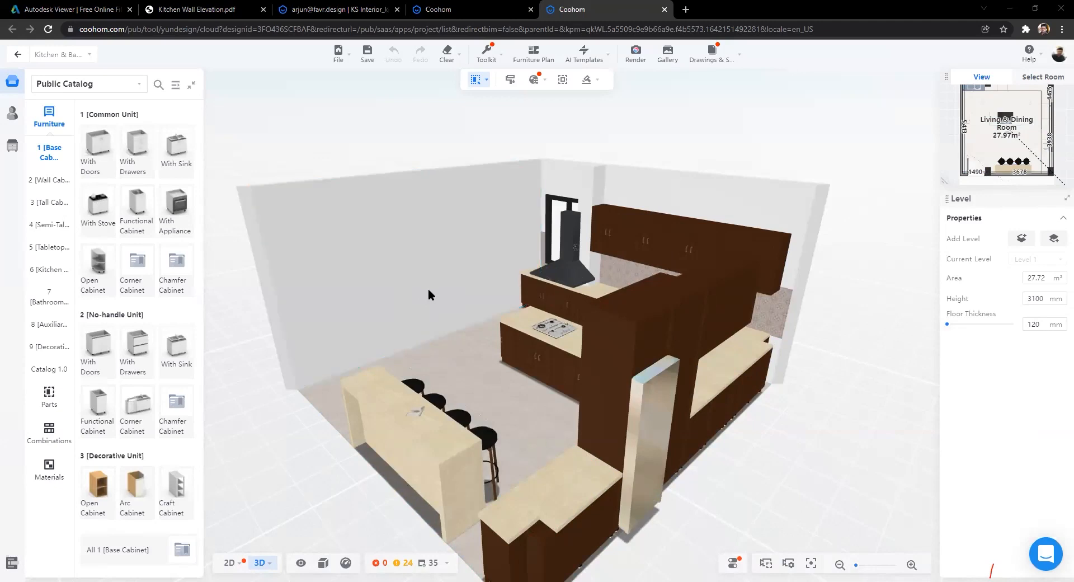
# Step: Examine the kitchen's cabinets, door handles, range hood and island from several angles
pyautogui.moveTo(295, 460); pyautogui.dragTo(502, 478)
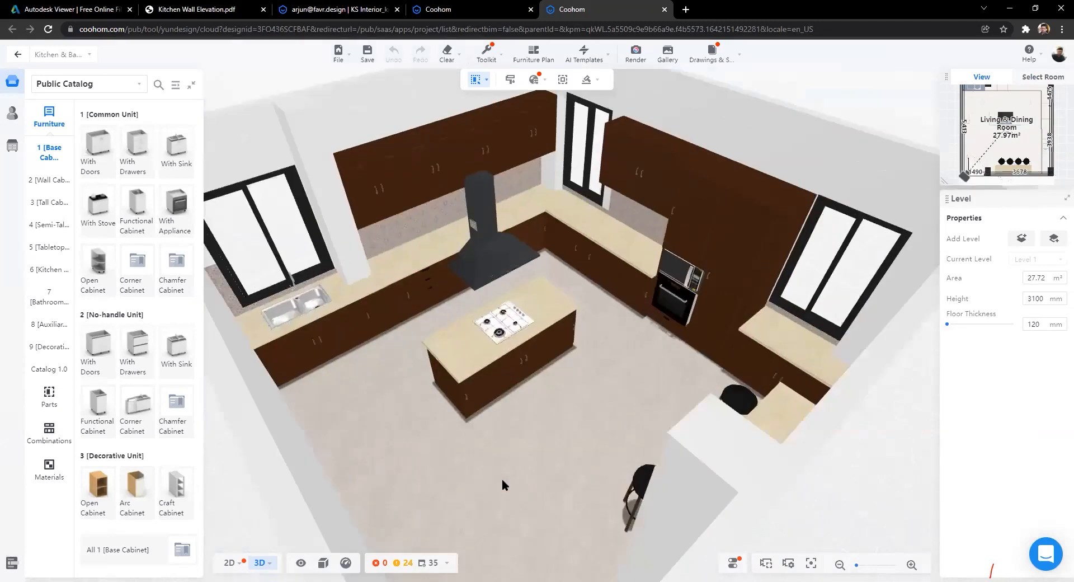
pyautogui.scroll(4, 536, 481)
pyautogui.moveTo(565, 469); pyautogui.dragTo(645, 449)
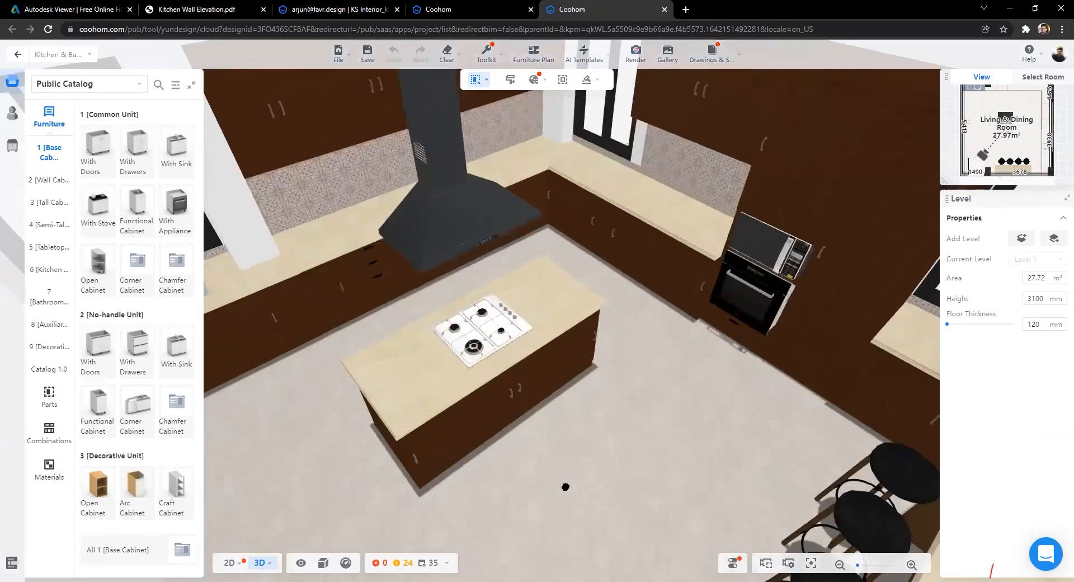
pyautogui.scroll(3, 573, 261)
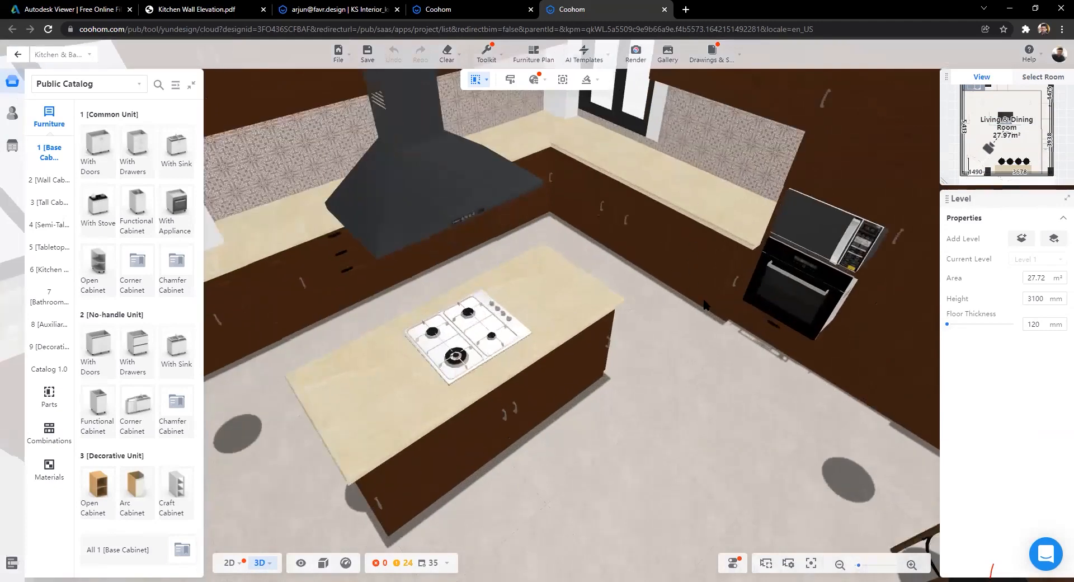
pyautogui.moveTo(709, 350); pyautogui.dragTo(713, 303)
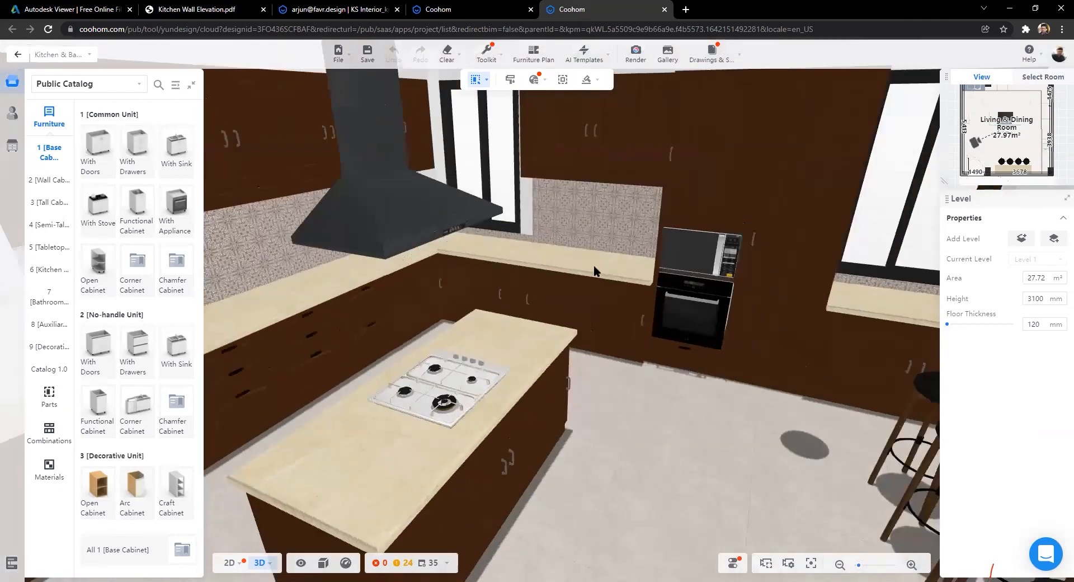
pyautogui.moveTo(270, 280); pyautogui.dragTo(287, 269)
pyautogui.moveTo(374, 264); pyautogui.dragTo(227, 299)
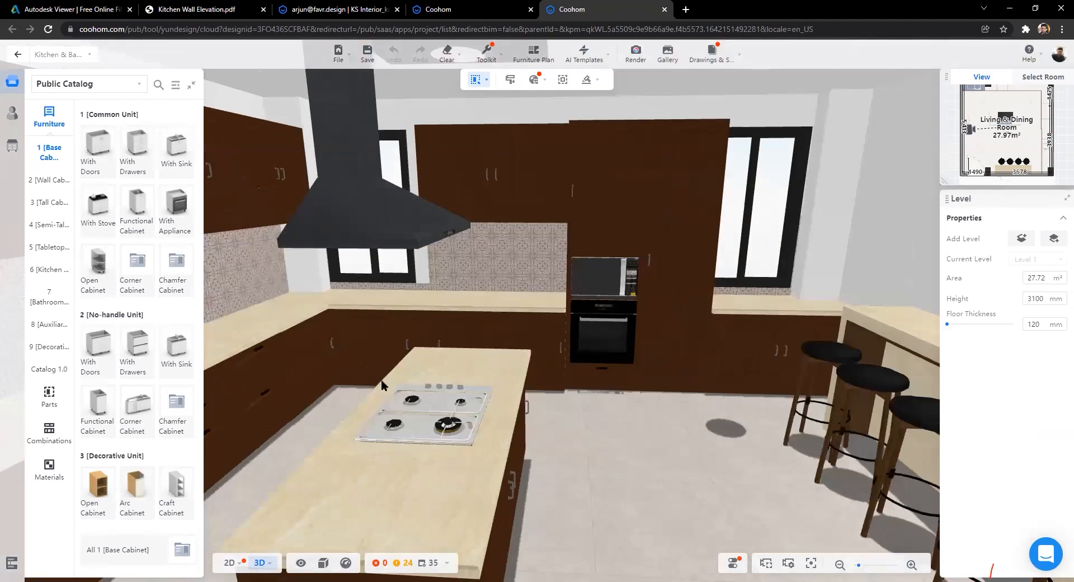
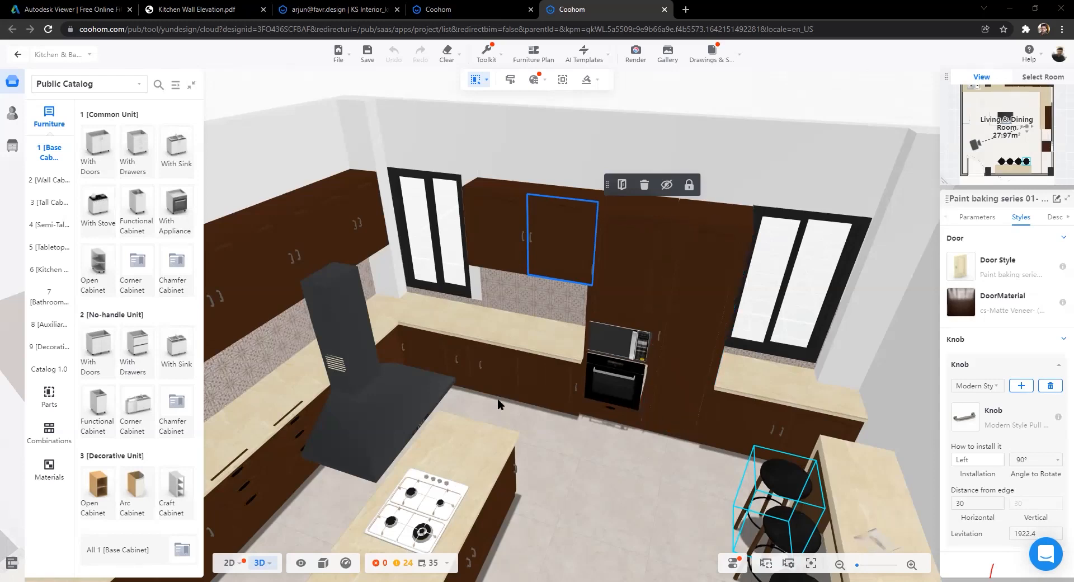
pyautogui.scroll(-2, 607, 421)
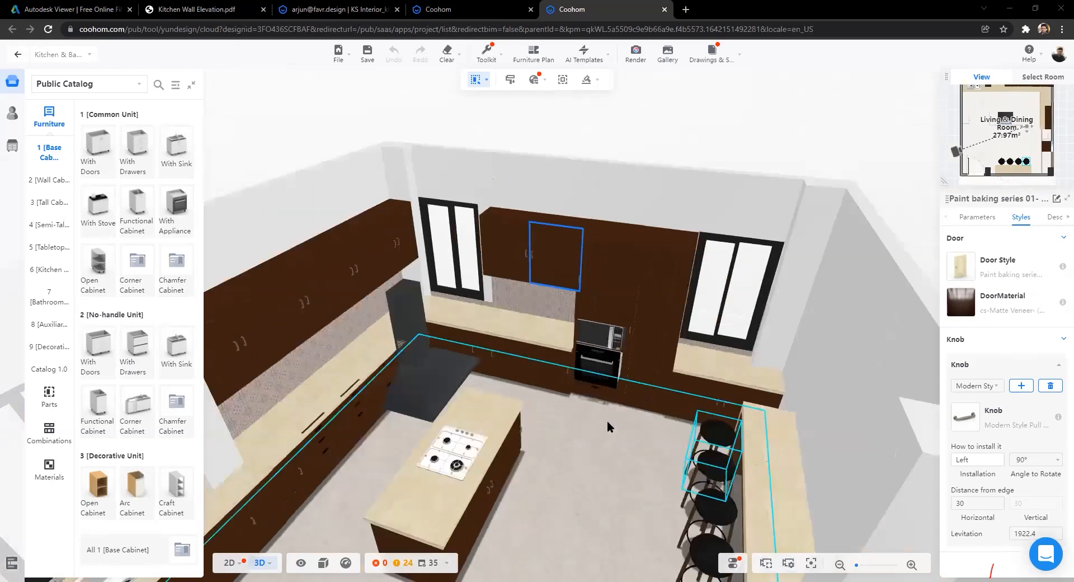
pyautogui.scroll(-2, 777, 303)
pyautogui.moveTo(803, 309); pyautogui.dragTo(709, 287)
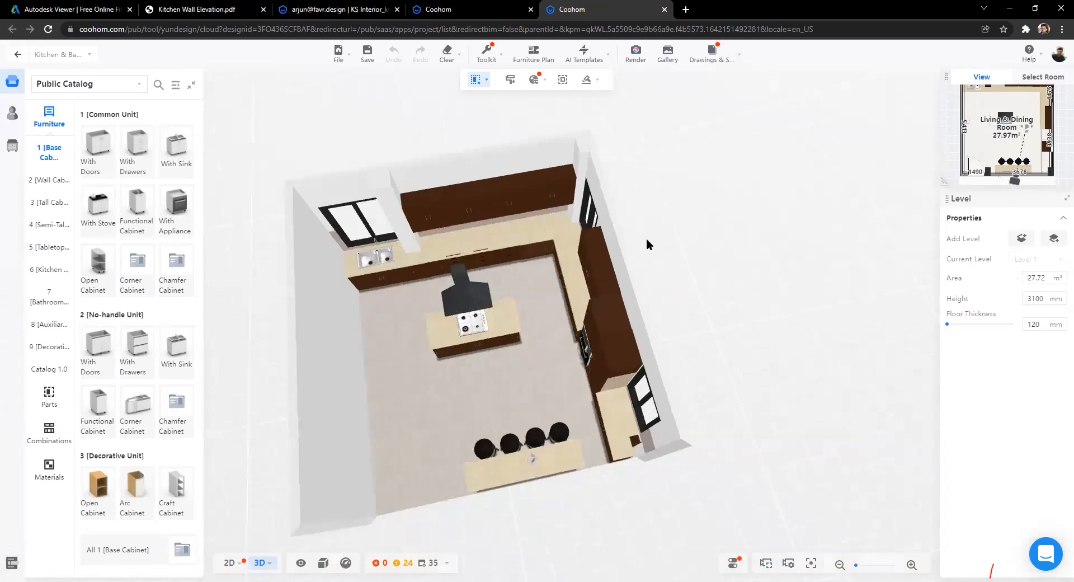
# Step: Select the double sink below the window and open the catalog of sink styles
pyautogui.scroll(5, 240, 286)
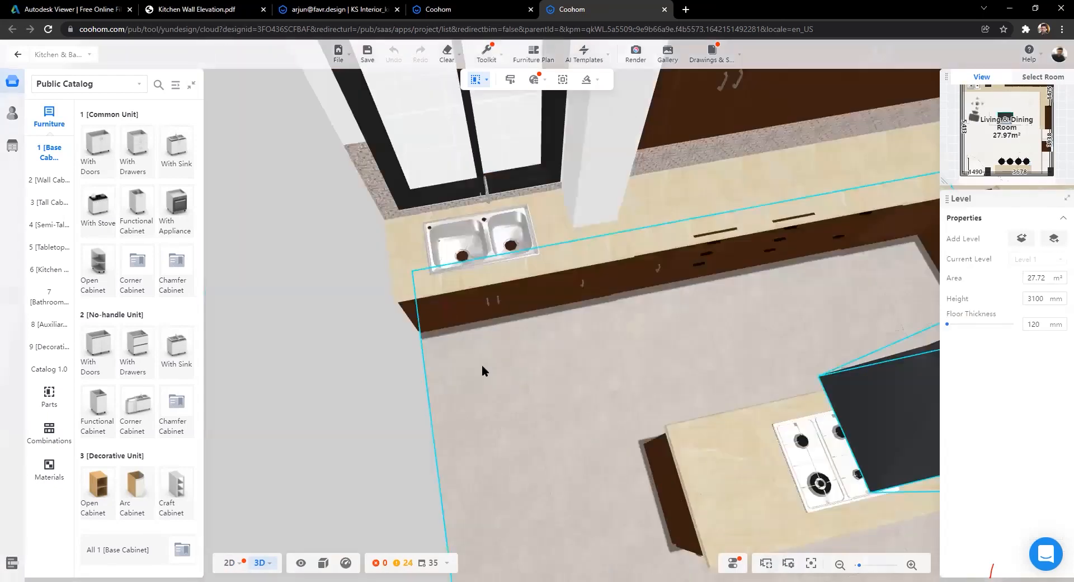
pyautogui.scroll(3, 482, 366)
pyautogui.scroll(3, 559, 324)
pyautogui.click(565, 329)
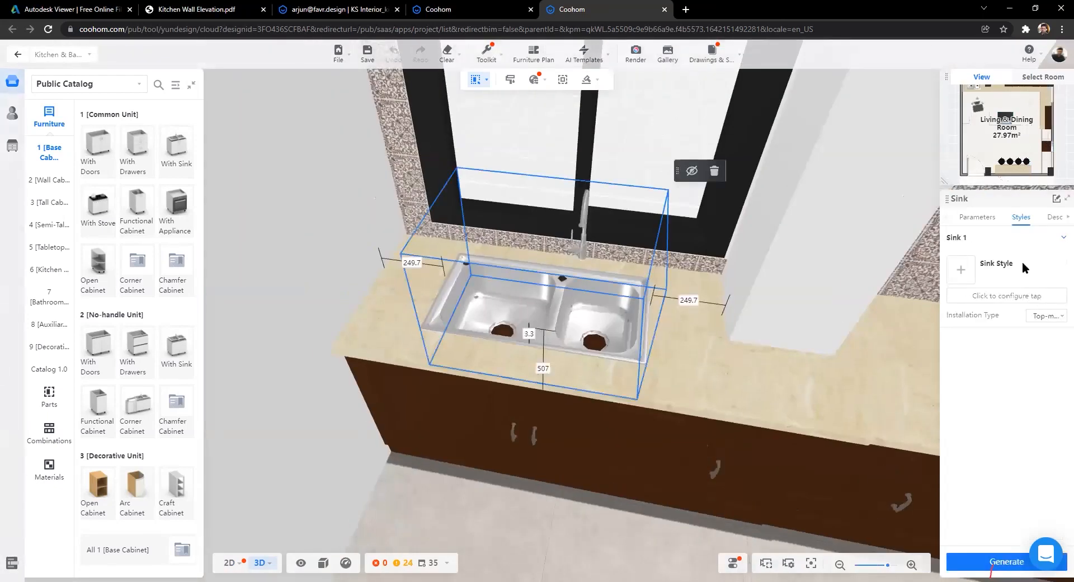
pyautogui.click(960, 271)
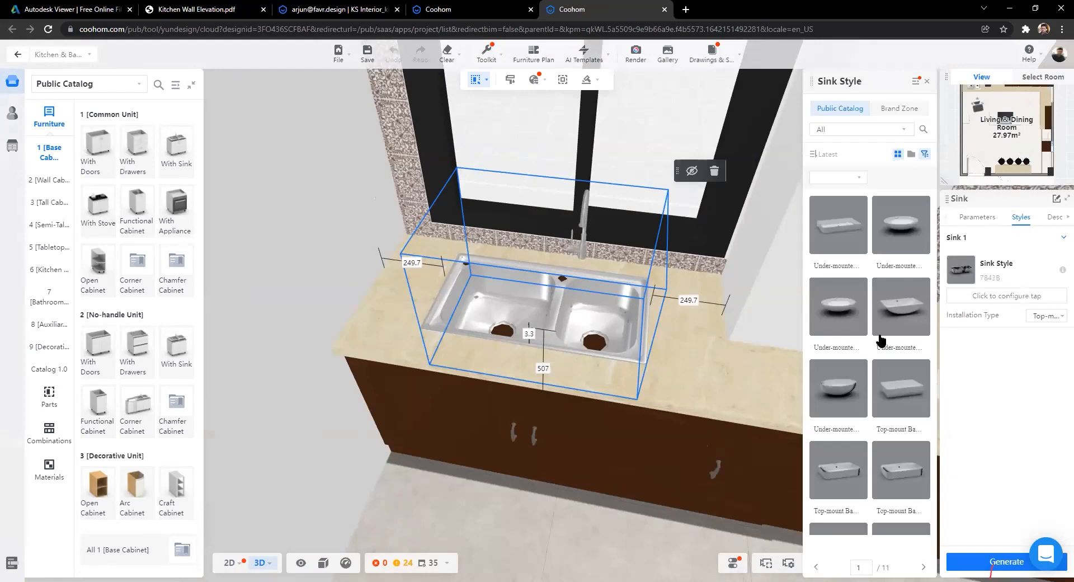
# Step: Browse the sink style catalog for an alternative kitchen sink and leave the sink selection
pyautogui.scroll(-6, 880, 340)
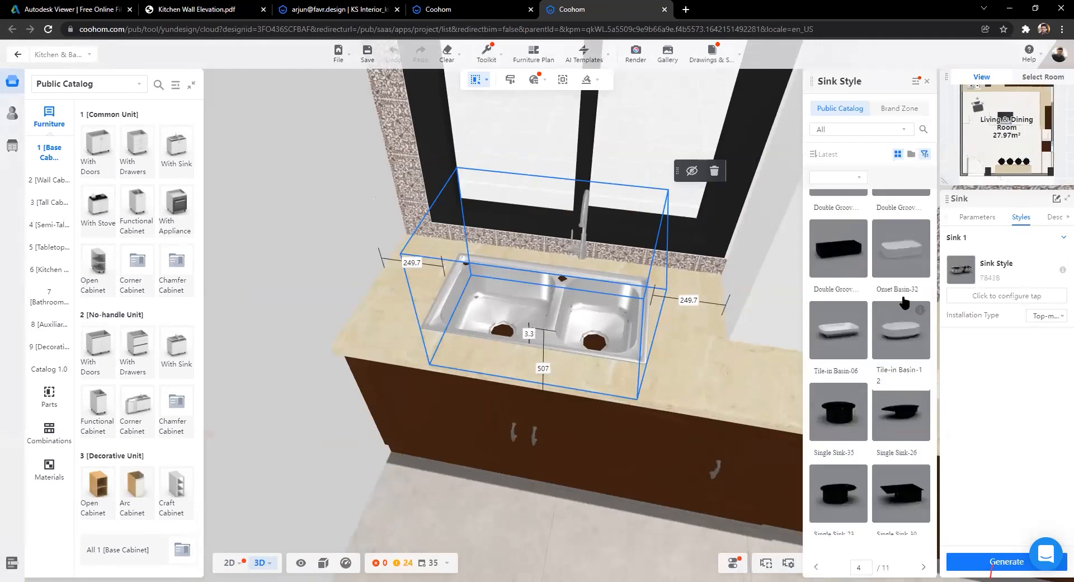
pyautogui.scroll(-5, 880, 414)
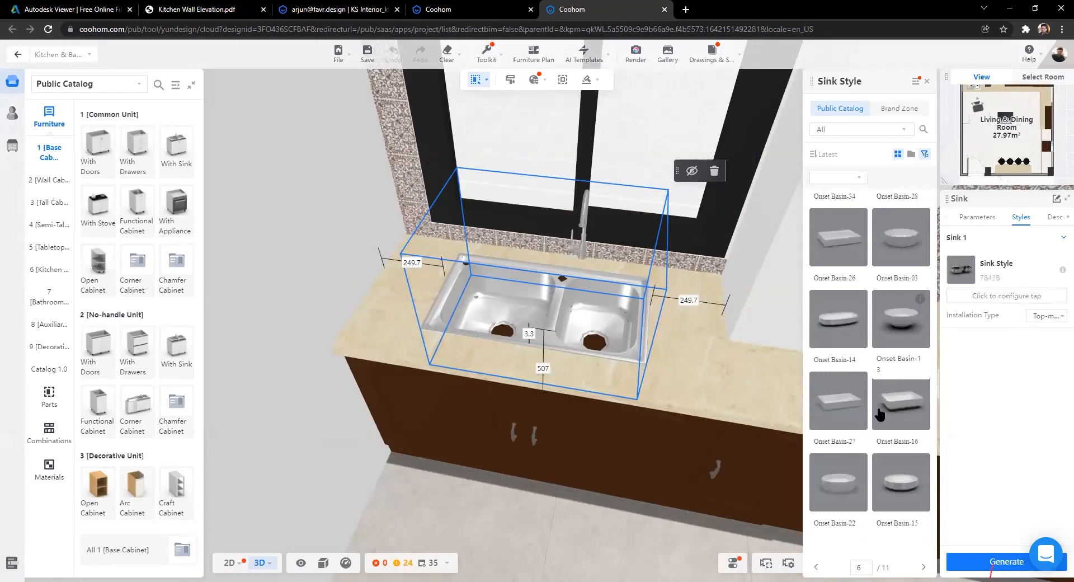
pyautogui.scroll(-3, 888, 378)
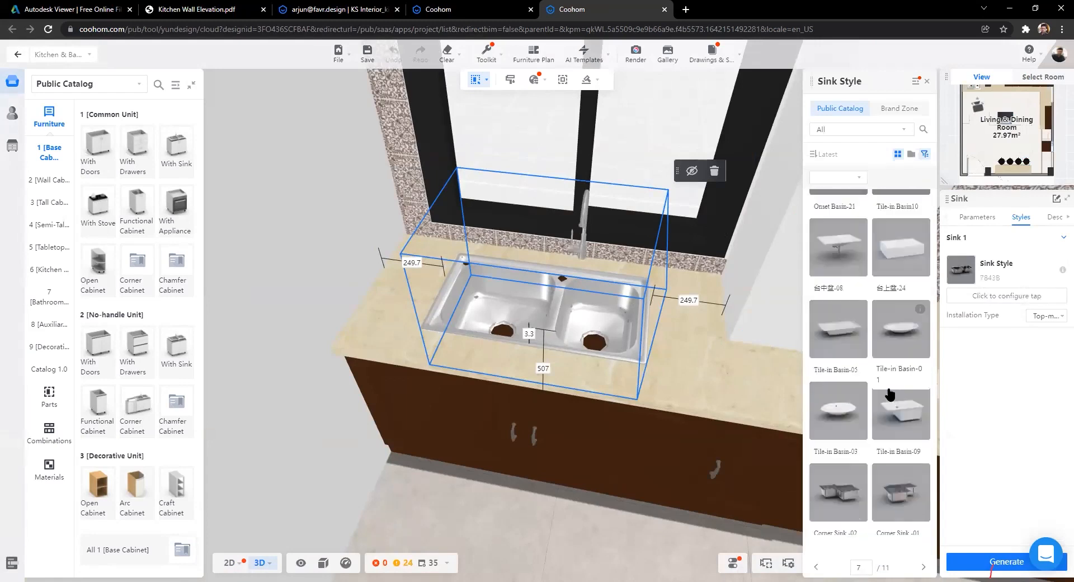
pyautogui.scroll(-6, 889, 395)
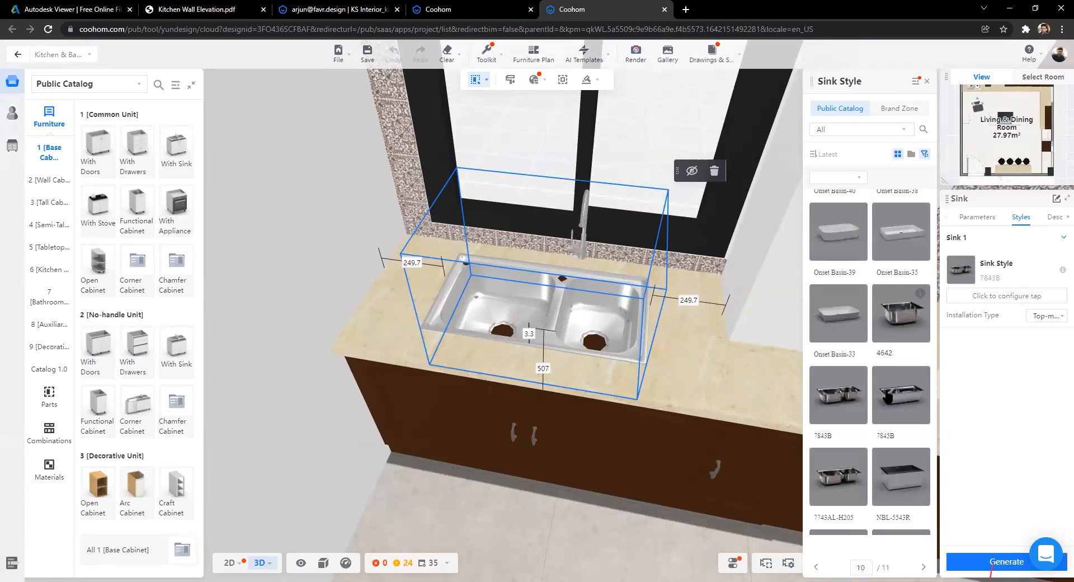
pyautogui.scroll(-3, 880, 403)
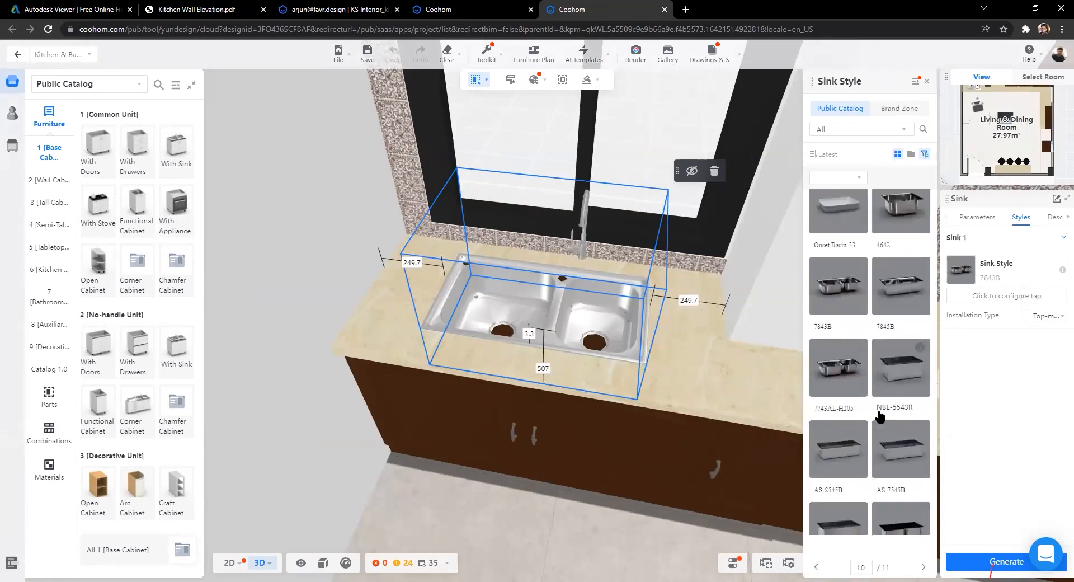
pyautogui.scroll(3, 880, 416)
pyautogui.scroll(3, 880, 417)
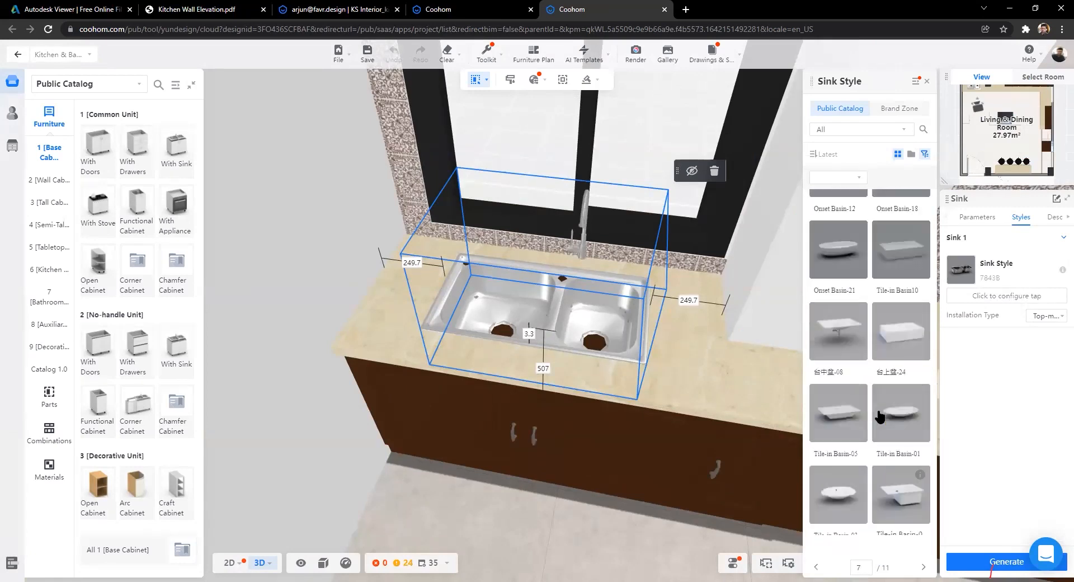
pyautogui.scroll(5, 880, 417)
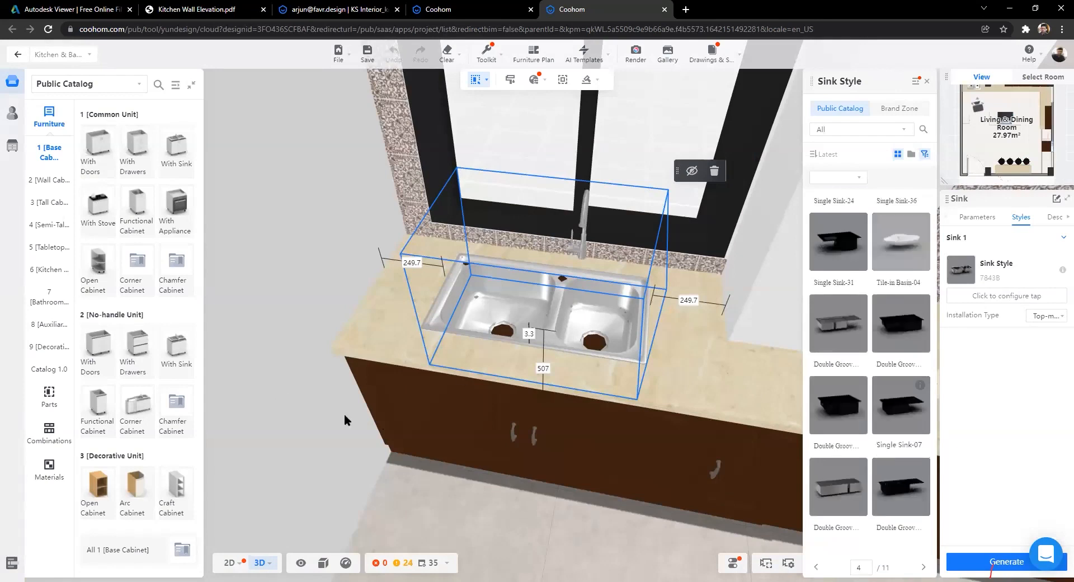
pyautogui.scroll(-8, 318, 298)
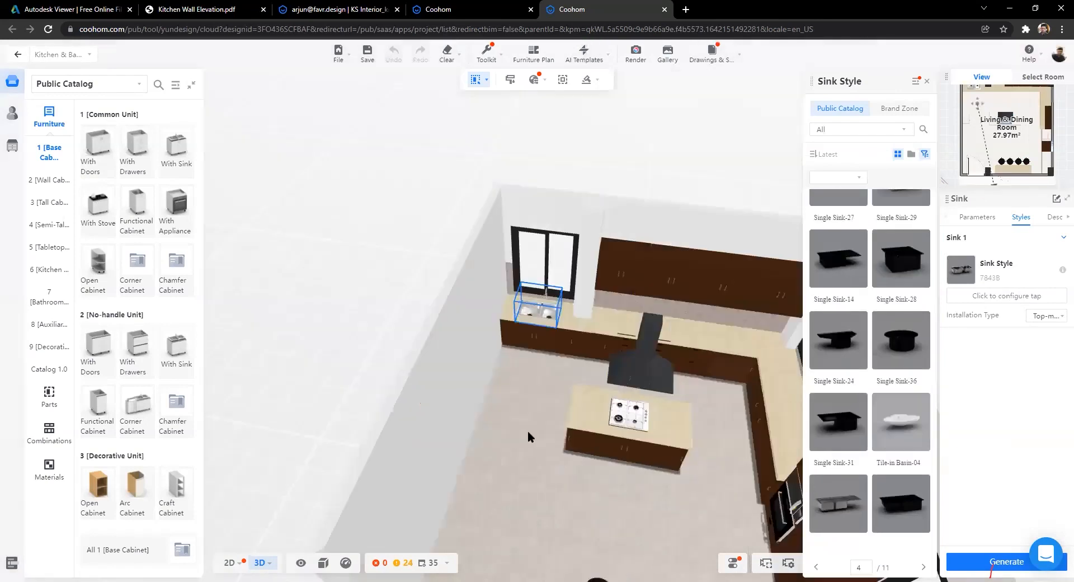
pyautogui.click(475, 370)
# Step: Examine the sink wall, range hood and cooktop island from close up and from an overview
pyautogui.scroll(5, 467, 358)
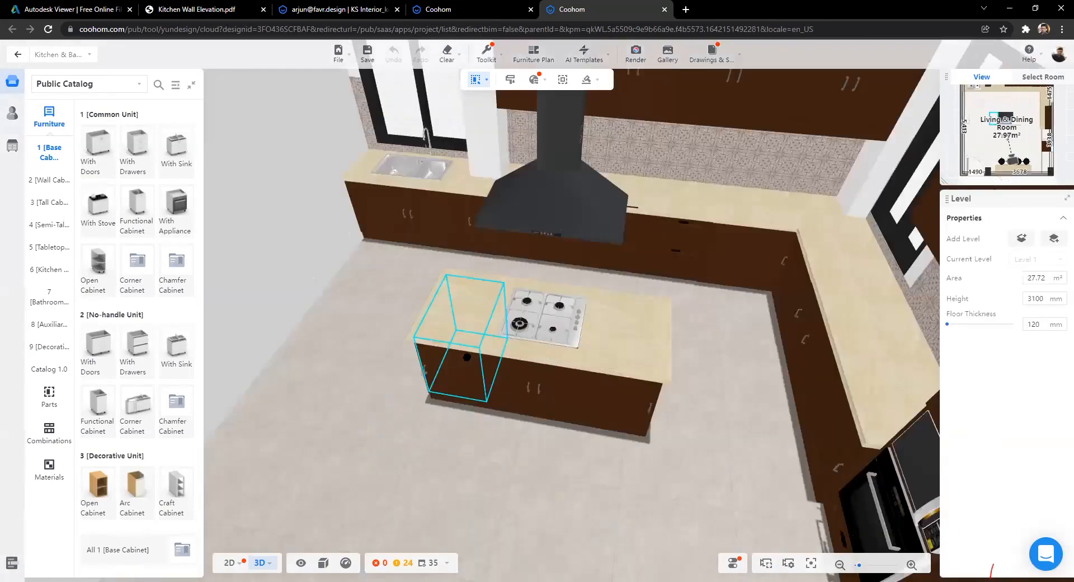
pyautogui.moveTo(524, 369); pyautogui.dragTo(478, 411)
pyautogui.moveTo(405, 431); pyautogui.dragTo(365, 395)
pyautogui.scroll(3, 382, 391)
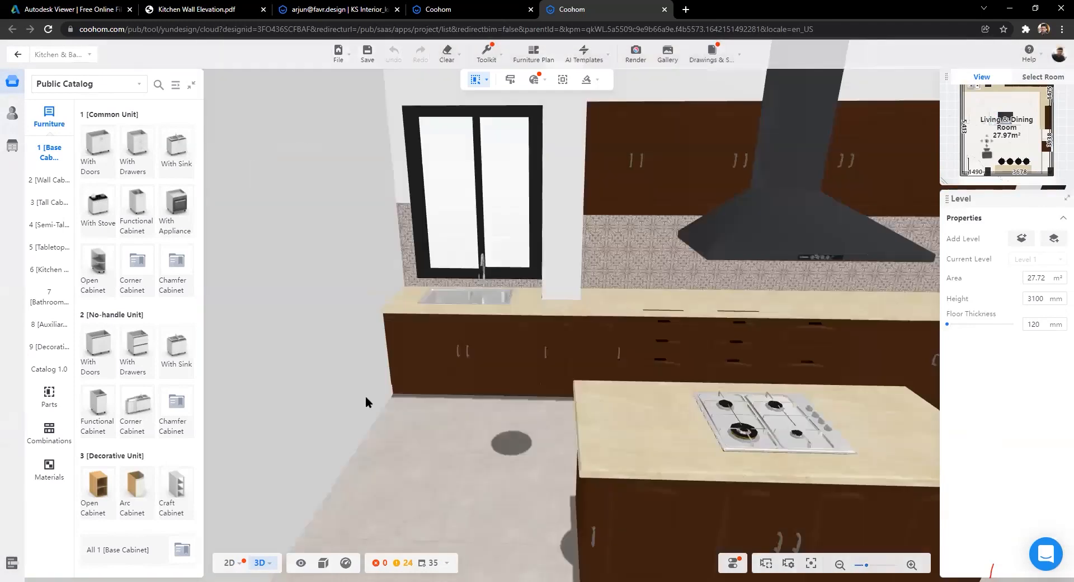
pyautogui.press('a')
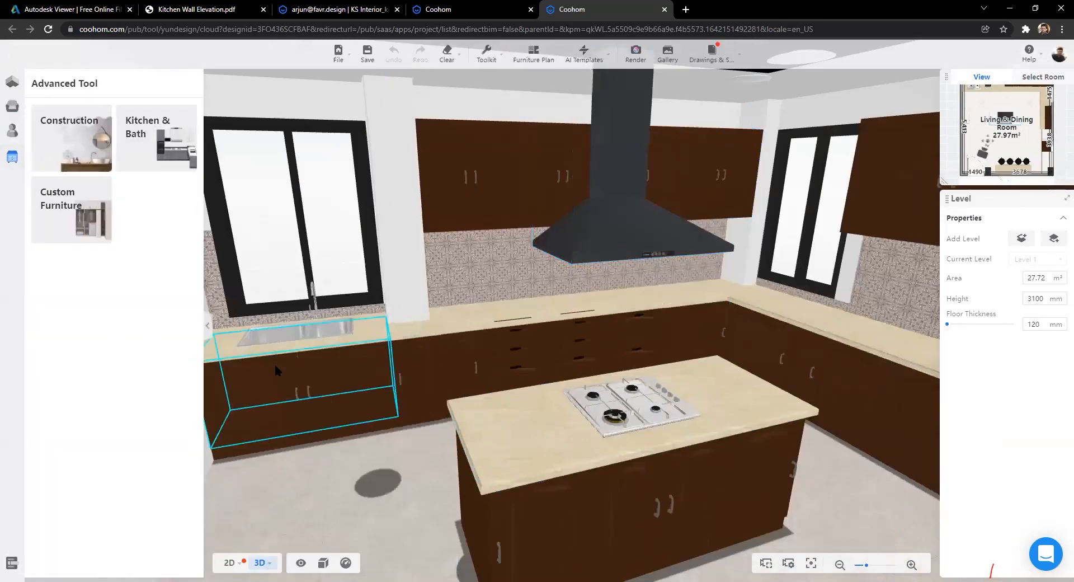
pyautogui.scroll(-10, 281, 371)
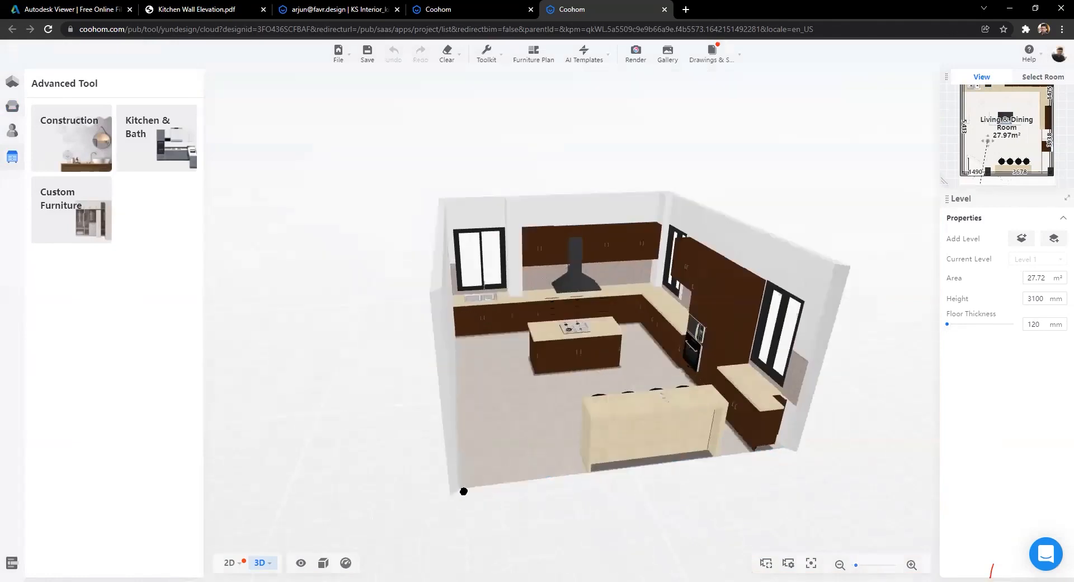
pyautogui.moveTo(462, 491); pyautogui.dragTo(439, 486)
pyautogui.scroll(10, 552, 290)
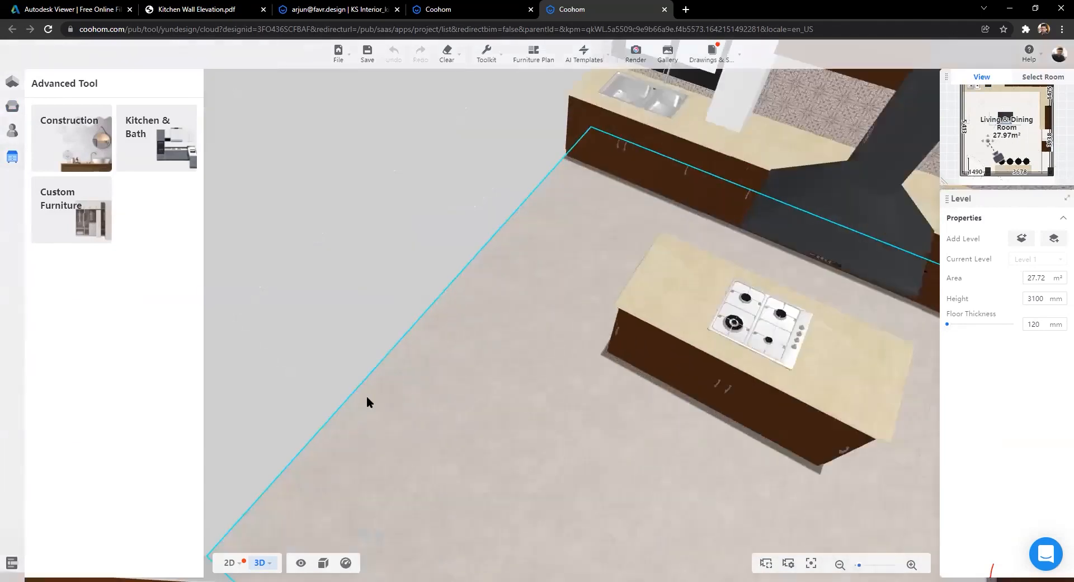
# Step: Switch the kitchen to the 2D plan view and open the public model library
pyautogui.click(151, 157)
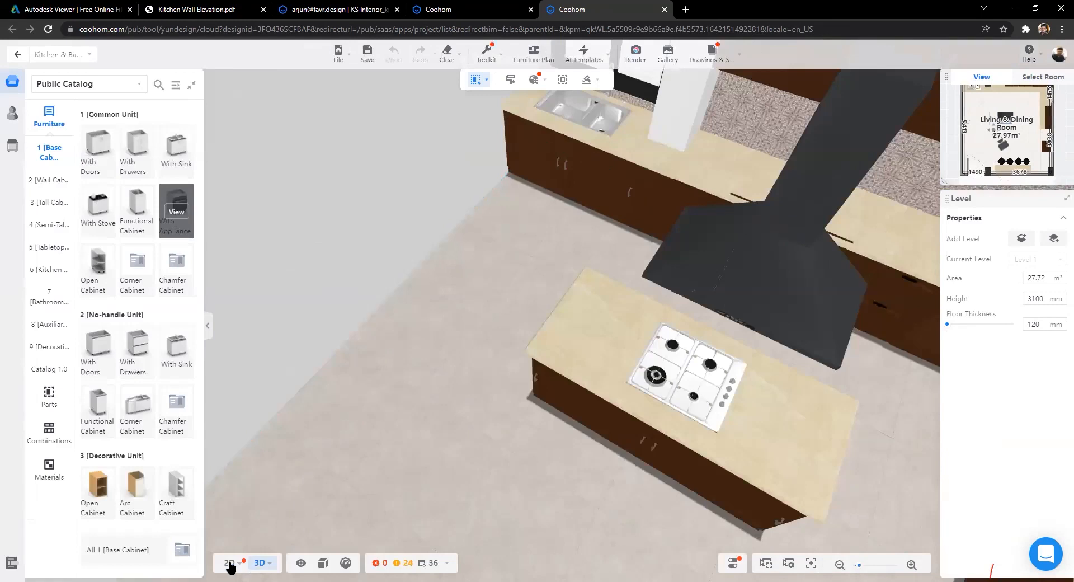
pyautogui.click(230, 564)
pyautogui.scroll(5, 415, 277)
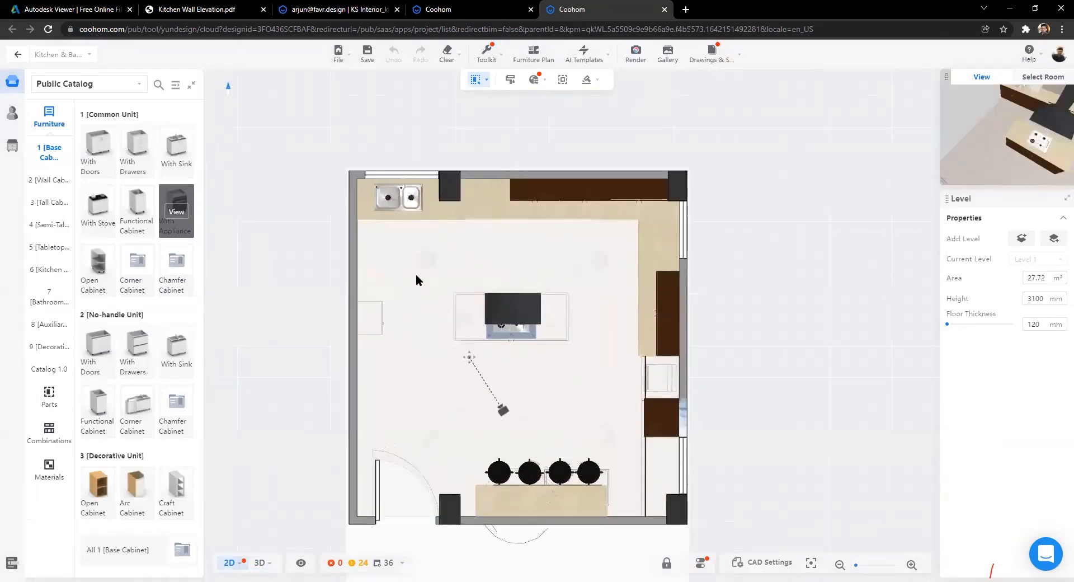
pyautogui.click(16, 54)
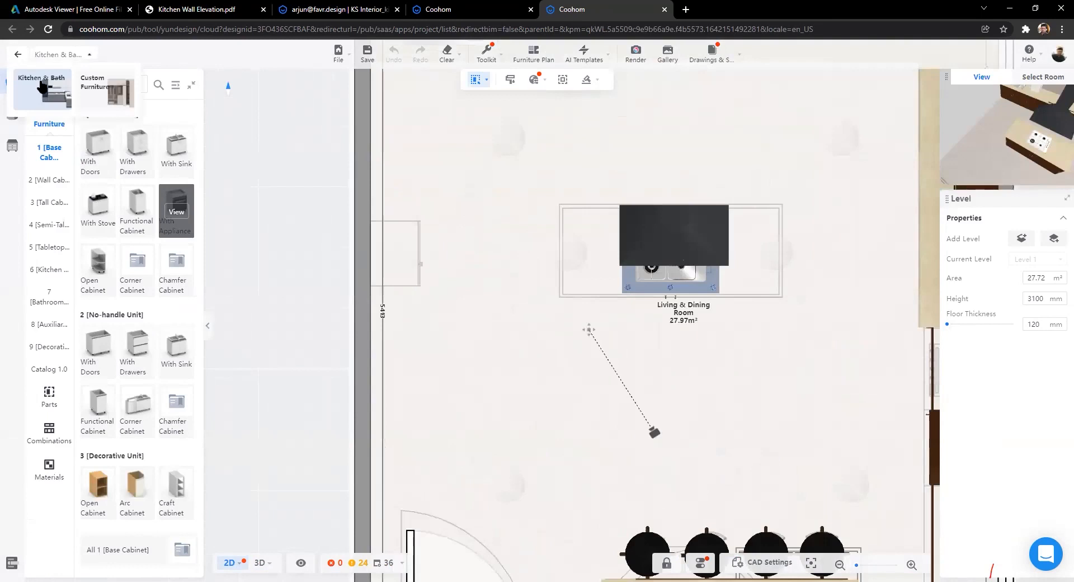
pyautogui.click(12, 107)
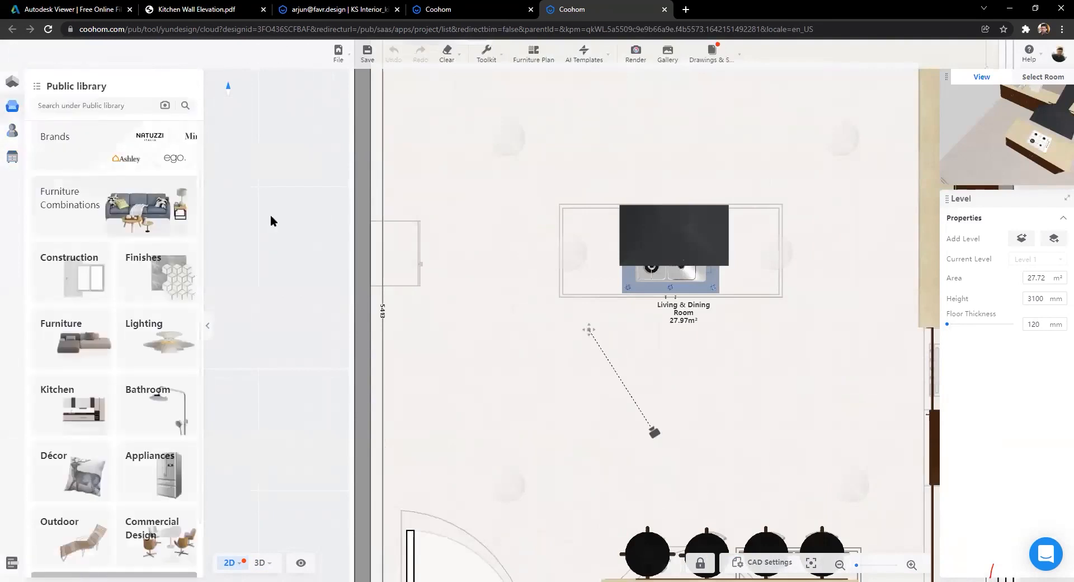
# Step: Place the grey four-door refrigerator from the appliance library against the plain wall beside the island, facing the island
pyautogui.click(134, 479)
pyautogui.click(106, 167)
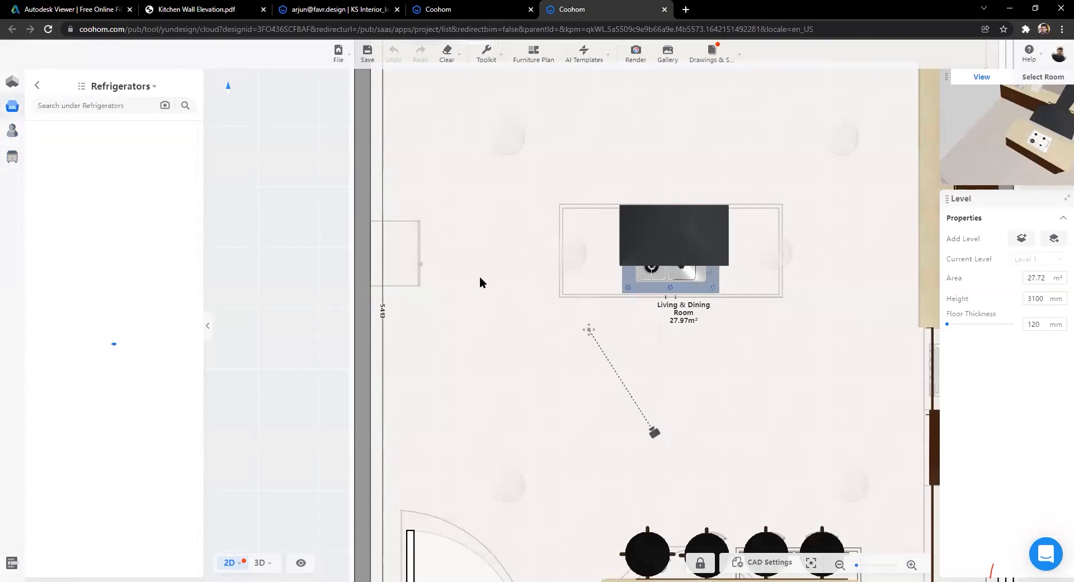
pyautogui.moveTo(81, 199); pyautogui.dragTo(400, 256)
pyautogui.scroll(-3, 422, 436)
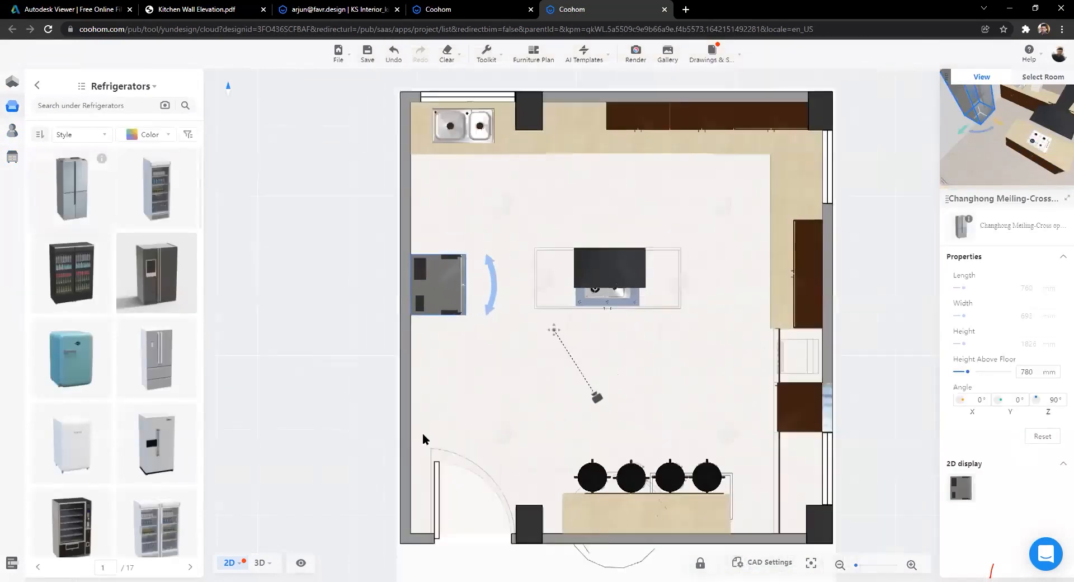
# Step: Lower the refrigerator onto the floor in the 3D view, bringing its height above floor to 0 mm
pyautogui.scroll(5, 423, 367)
pyautogui.moveTo(365, 435); pyautogui.dragTo(299, 557, button='middle')
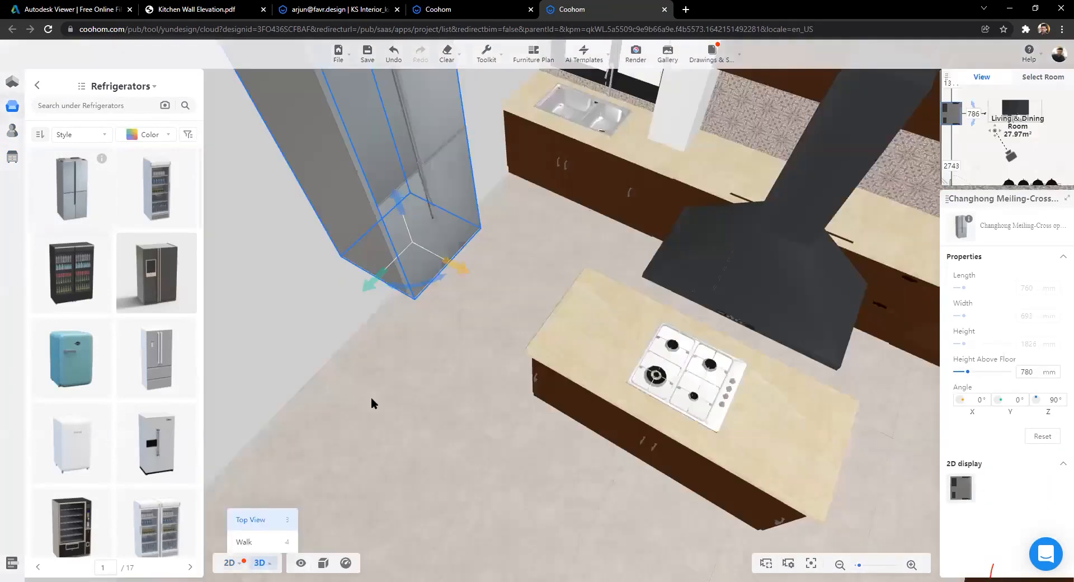
pyautogui.scroll(2, 442, 435)
pyautogui.scroll(1, 303, 410)
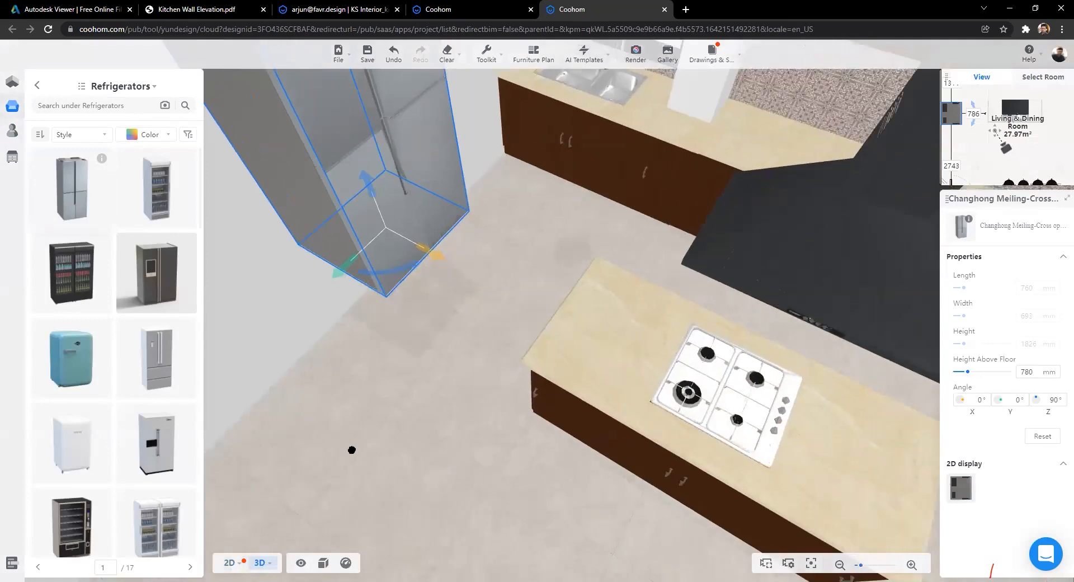
pyautogui.moveTo(501, 346); pyautogui.dragTo(482, 391)
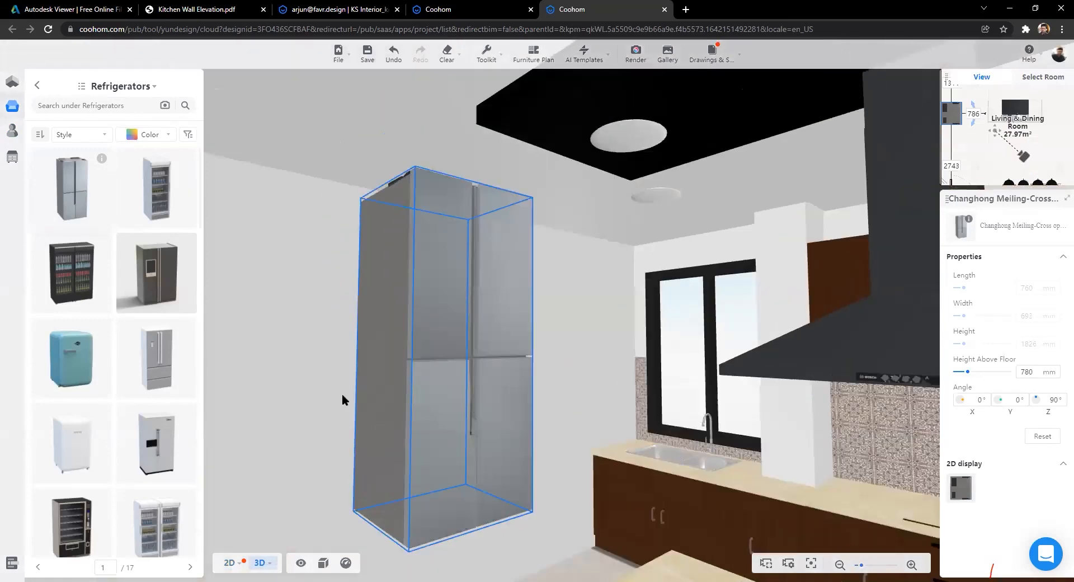
pyautogui.scroll(-2, 341, 392)
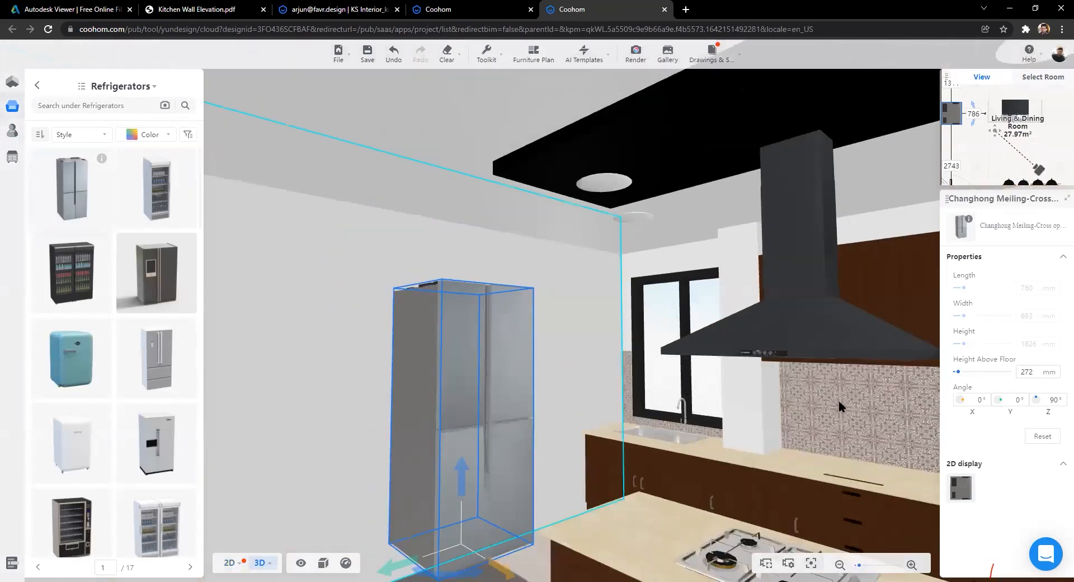
pyautogui.moveTo(839, 402); pyautogui.dragTo(683, 437)
pyautogui.moveTo(483, 361); pyautogui.dragTo(429, 401)
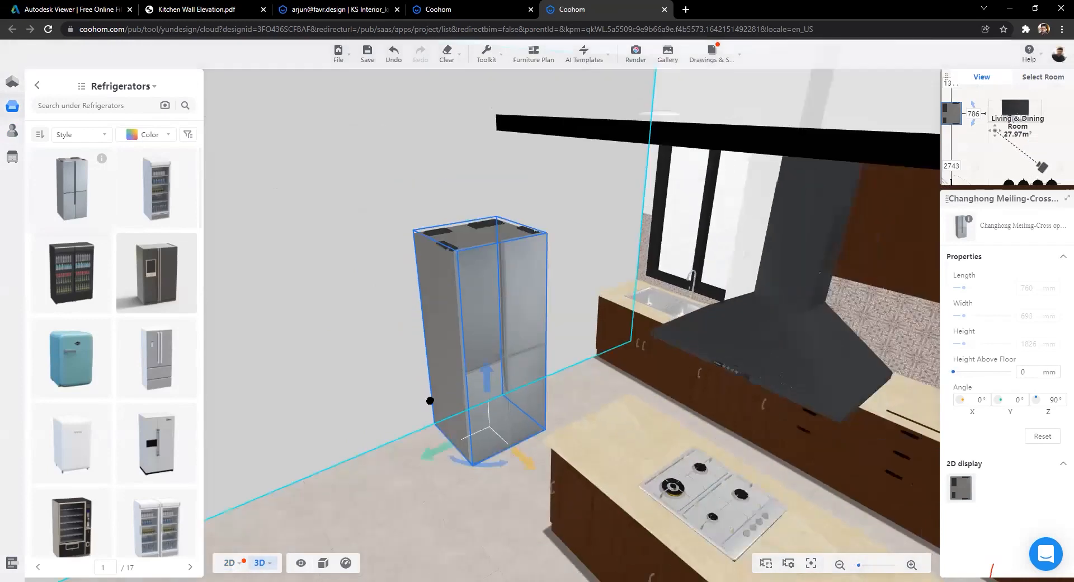
# Step: Examine the placed refrigerator and the surrounding kitchen layout from behind and from above the room corner
pyautogui.scroll(-3, 330, 393)
pyautogui.scroll(-2, 671, 423)
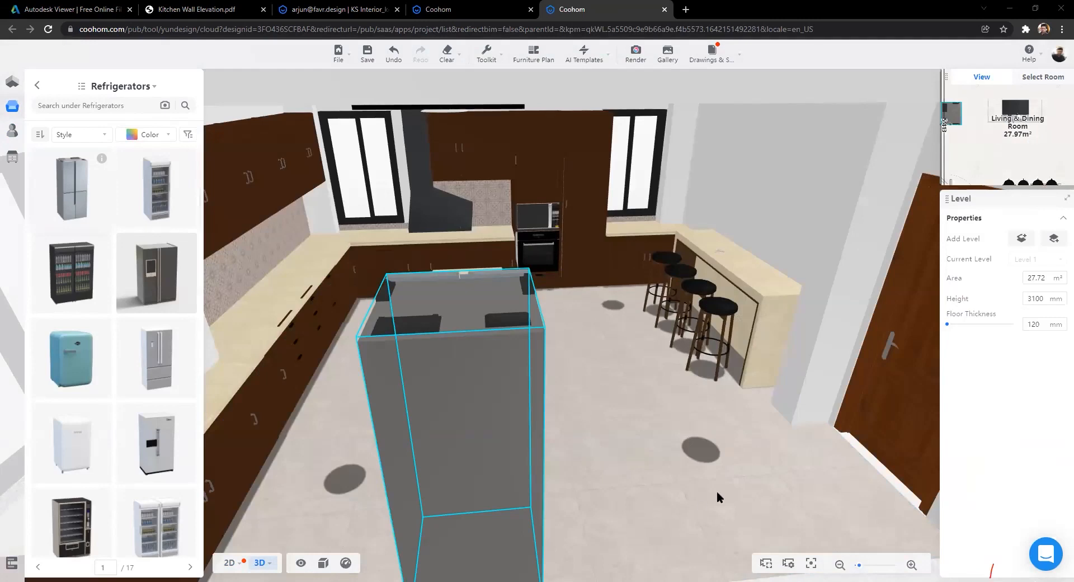
pyautogui.moveTo(693, 481); pyautogui.dragTo(508, 397)
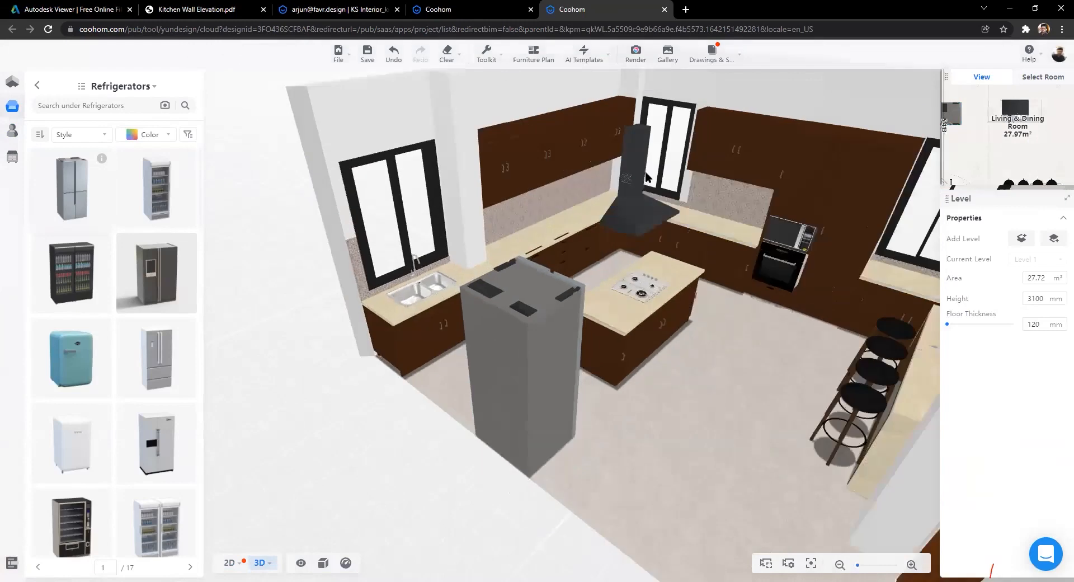
pyautogui.scroll(-1, 632, 180)
pyautogui.press('d')
pyautogui.press('w')
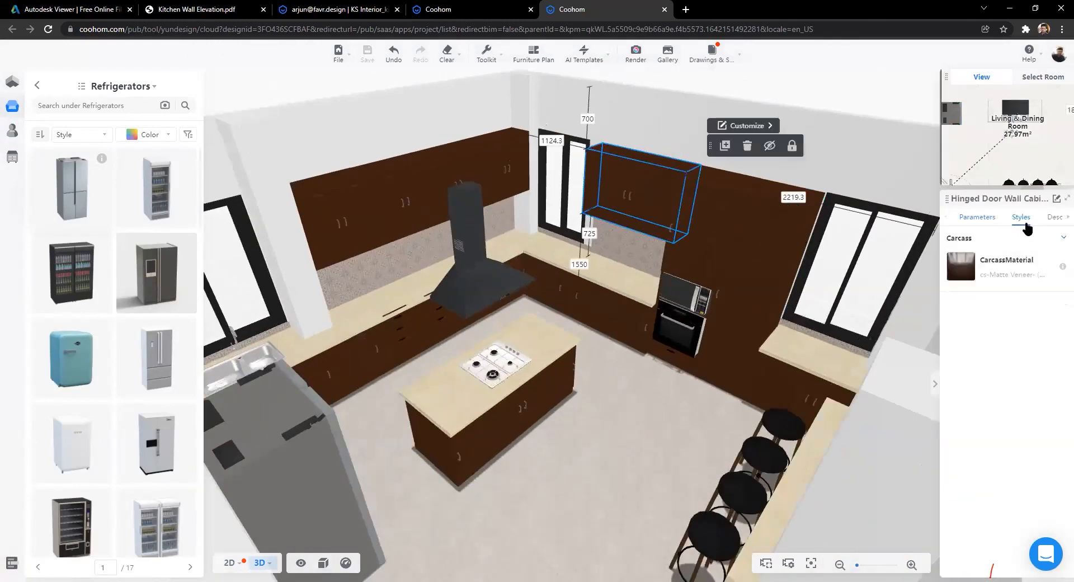
# Step: Browse the public and personal DoorMaterial catalogs for the wall cabinet door beside the window, and leave the cabinet customization
pyautogui.click(761, 128)
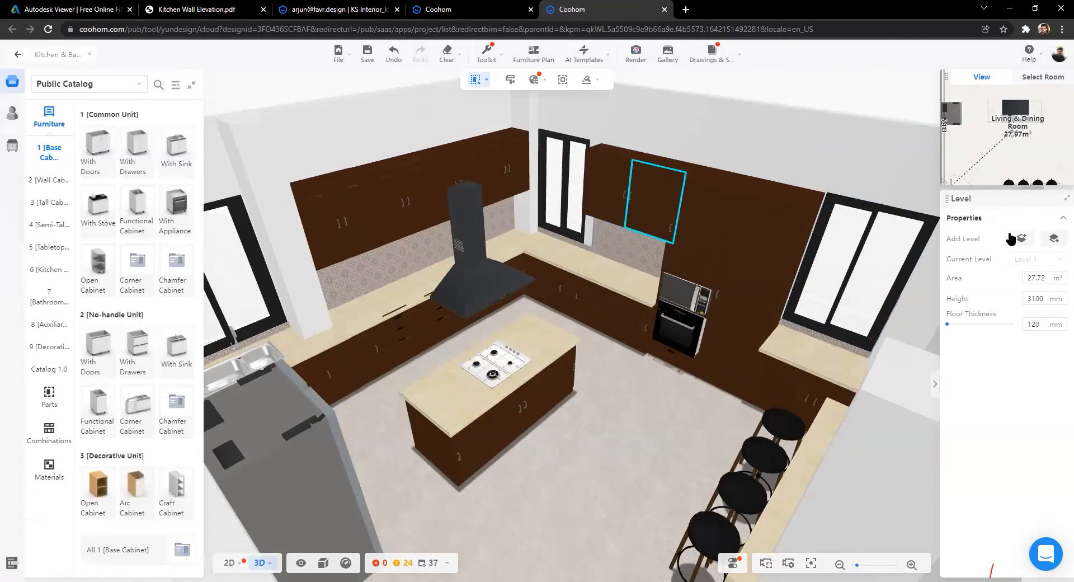
pyautogui.click(961, 302)
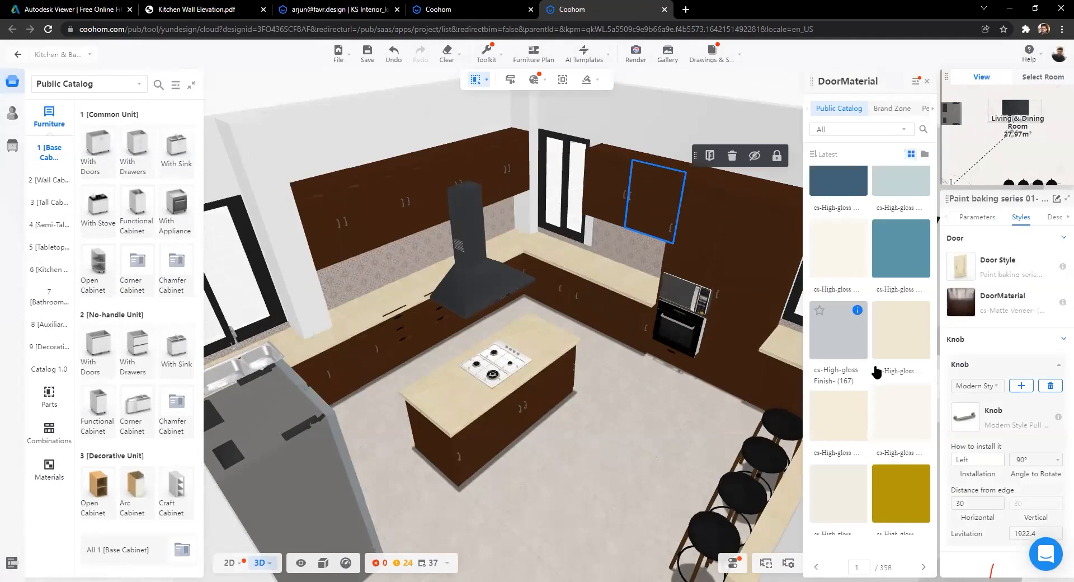
pyautogui.scroll(-5, 868, 358)
pyautogui.scroll(-5, 860, 351)
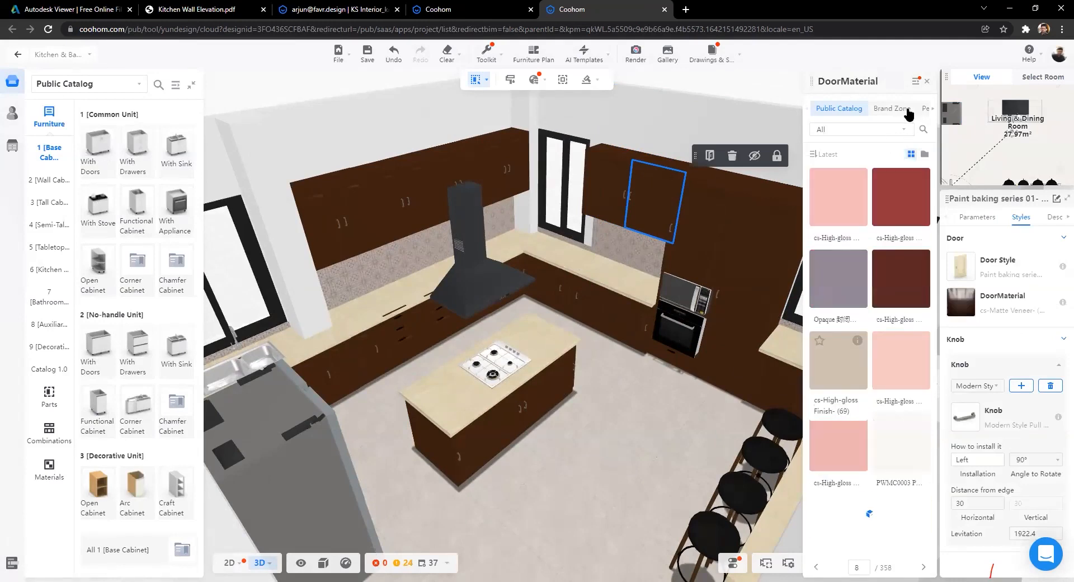
pyautogui.moveTo(841, 108); pyautogui.dragTo(914, 115)
pyautogui.click(924, 108)
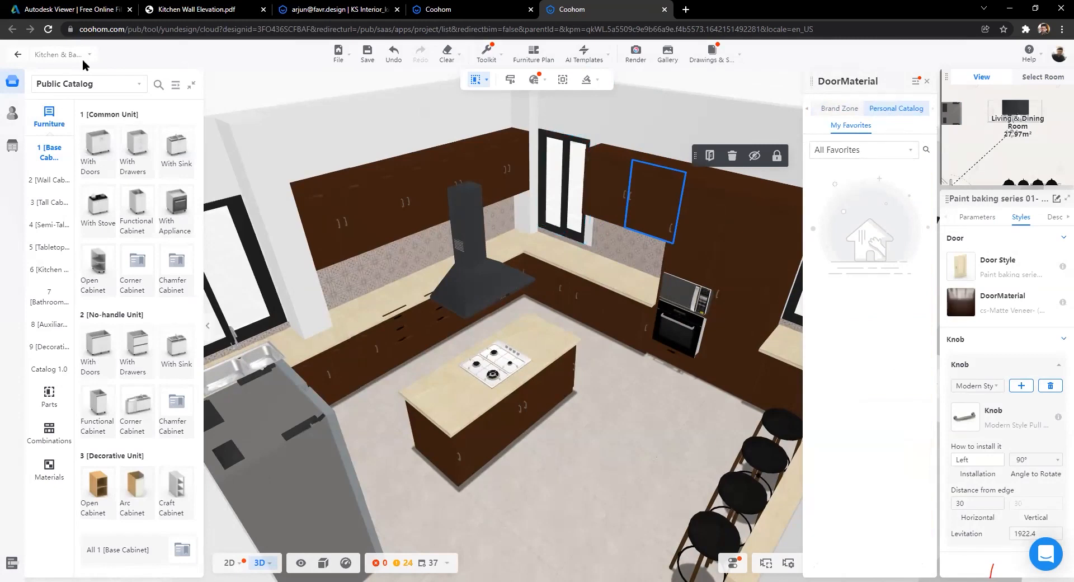
pyautogui.click(19, 58)
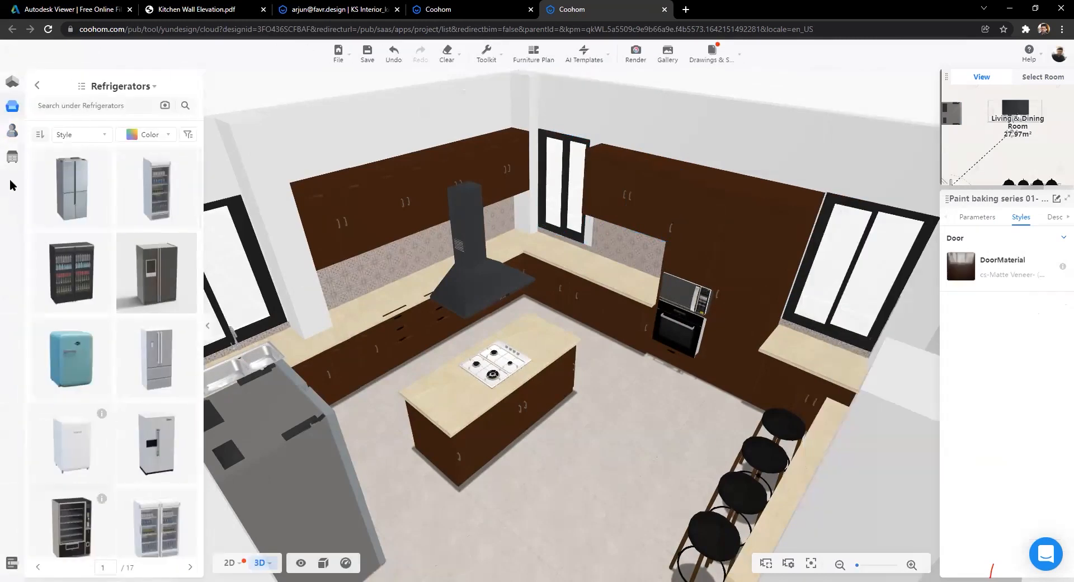
# Step: Review the uploaded models and textures in the personal library and return to the kitchen design
pyautogui.click(13, 134)
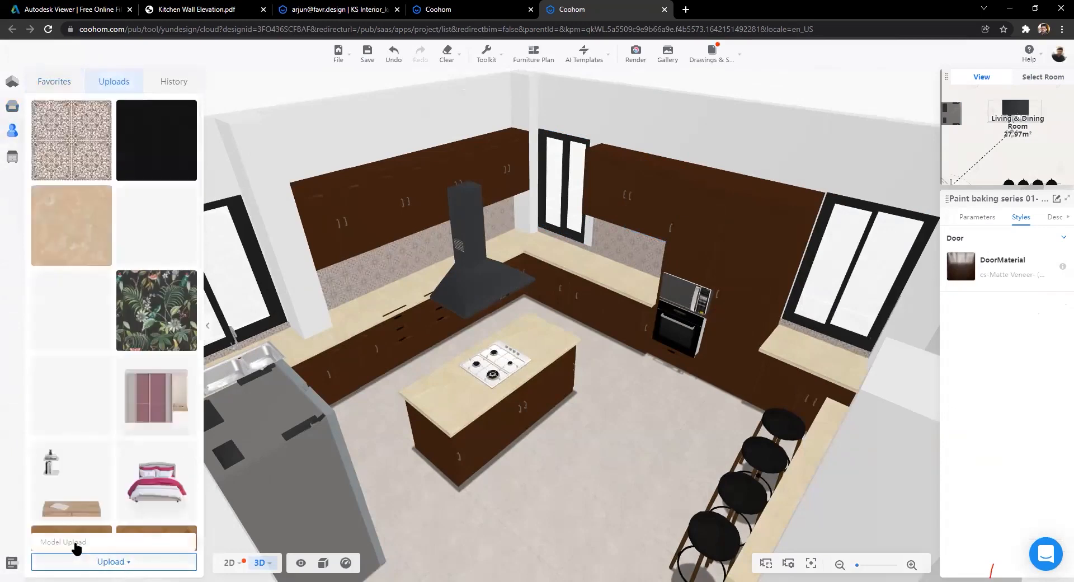
pyautogui.click(79, 556)
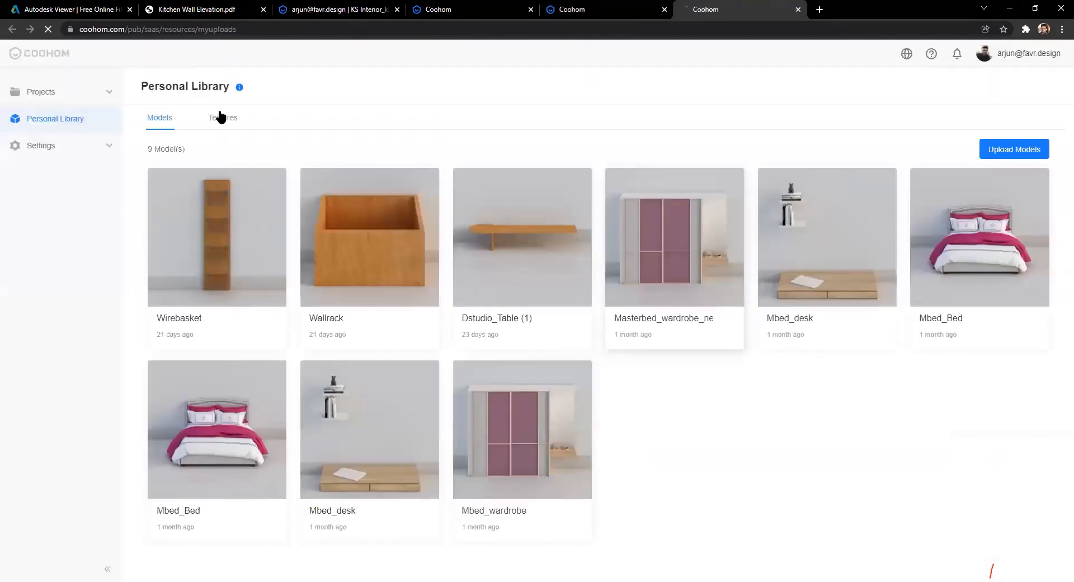
pyautogui.click(222, 118)
pyautogui.click(150, 122)
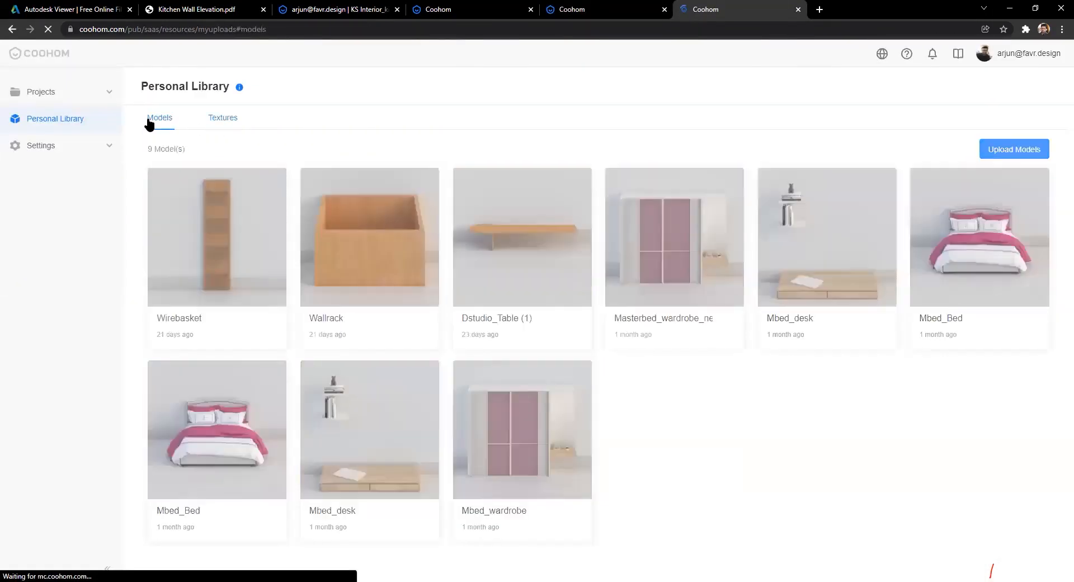
pyautogui.click(223, 119)
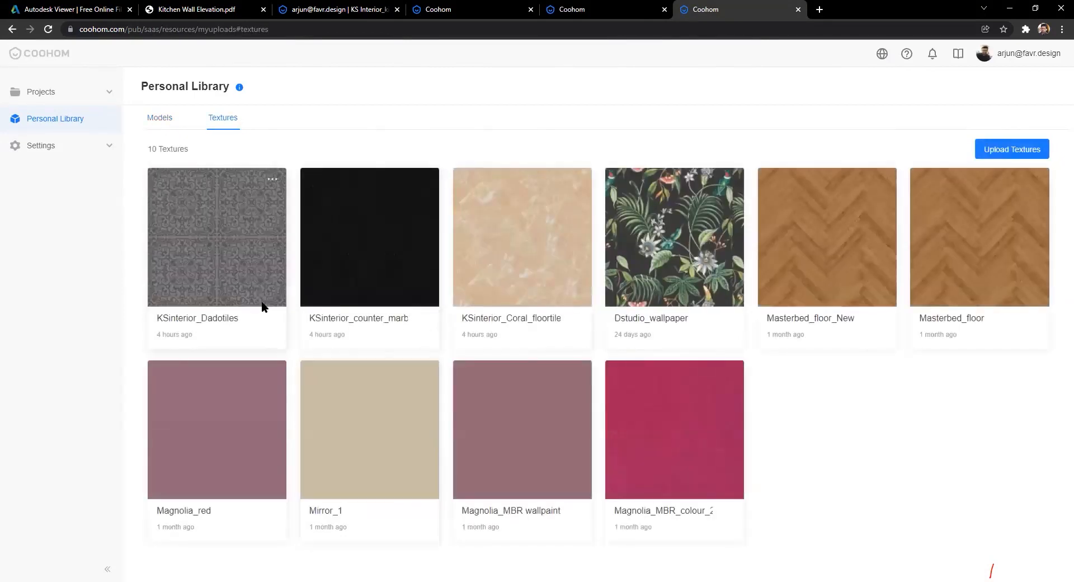
pyautogui.click(581, 9)
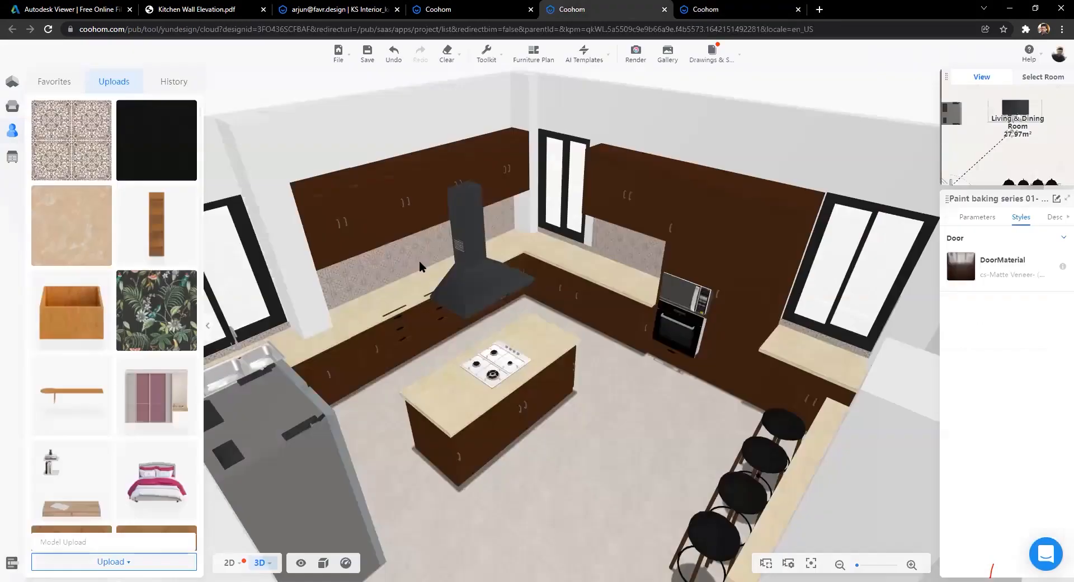
# Step: Examine the patterned wall tiles, wall cabinets and overall kitchen layout from close up and from above
pyautogui.scroll(2, 640, 445)
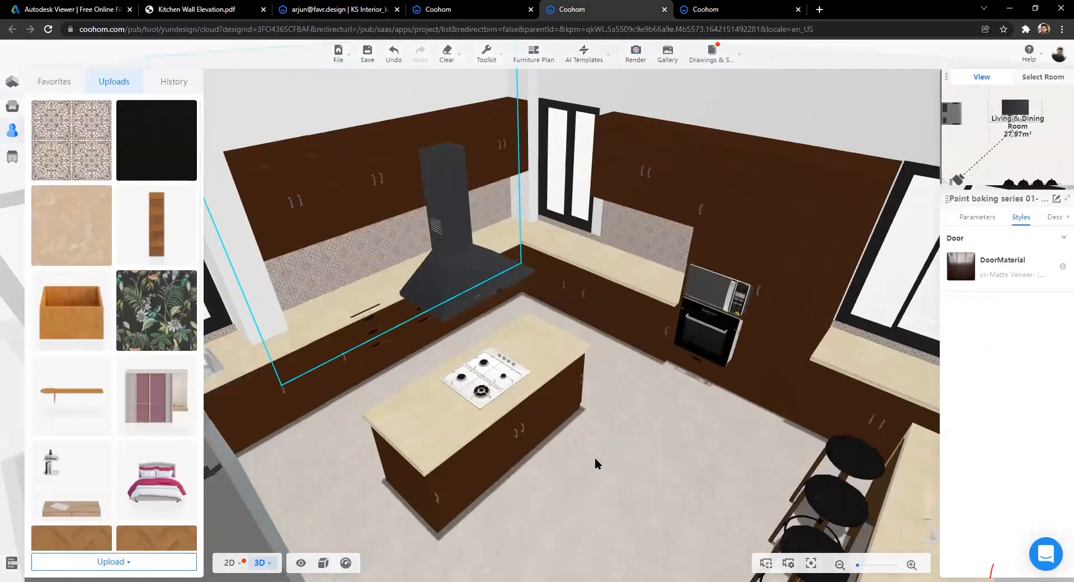
pyautogui.scroll(3, 595, 457)
pyautogui.moveTo(705, 43); pyautogui.dragTo(215, 231)
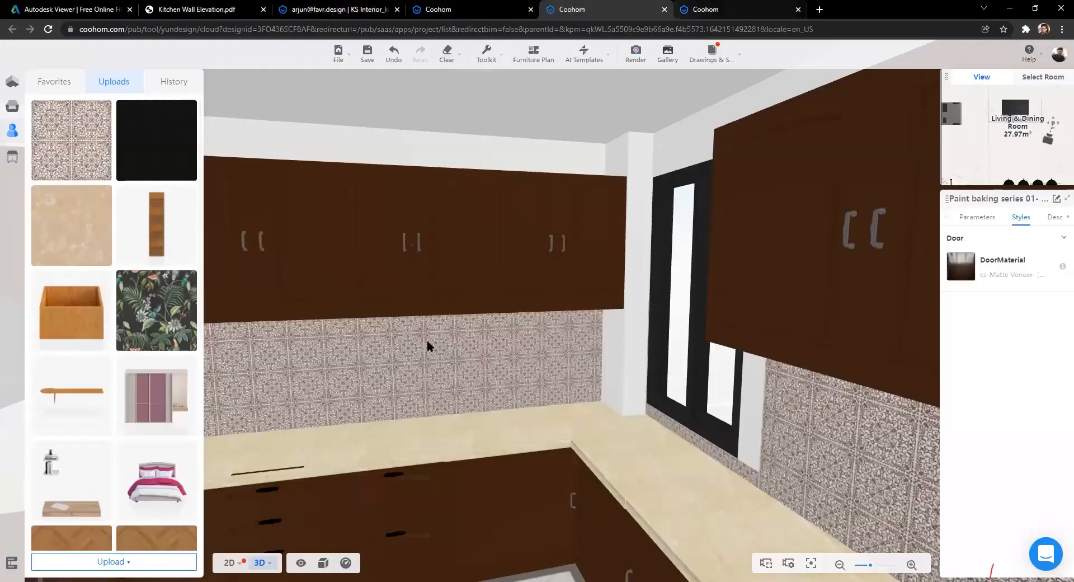
pyautogui.scroll(-1, 427, 341)
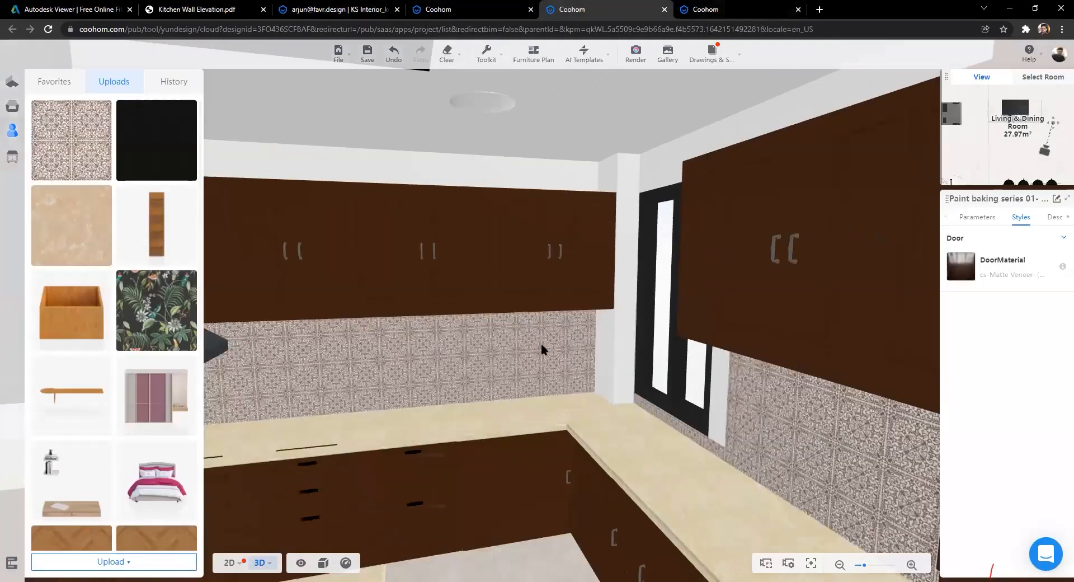
pyautogui.scroll(-5, 424, 424)
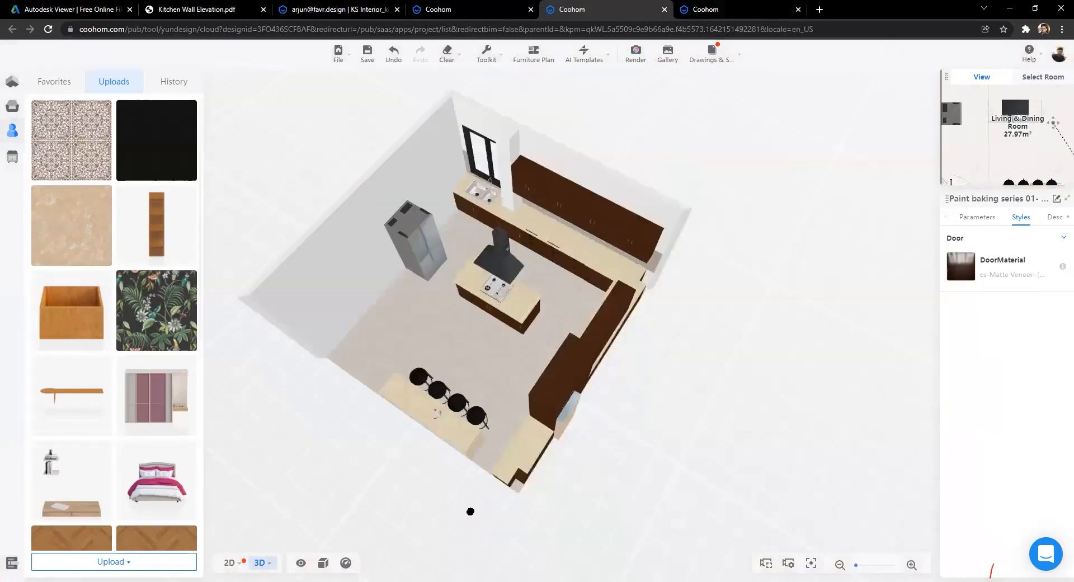
pyautogui.scroll(-3, 450, 407)
pyautogui.scroll(5, 596, 338)
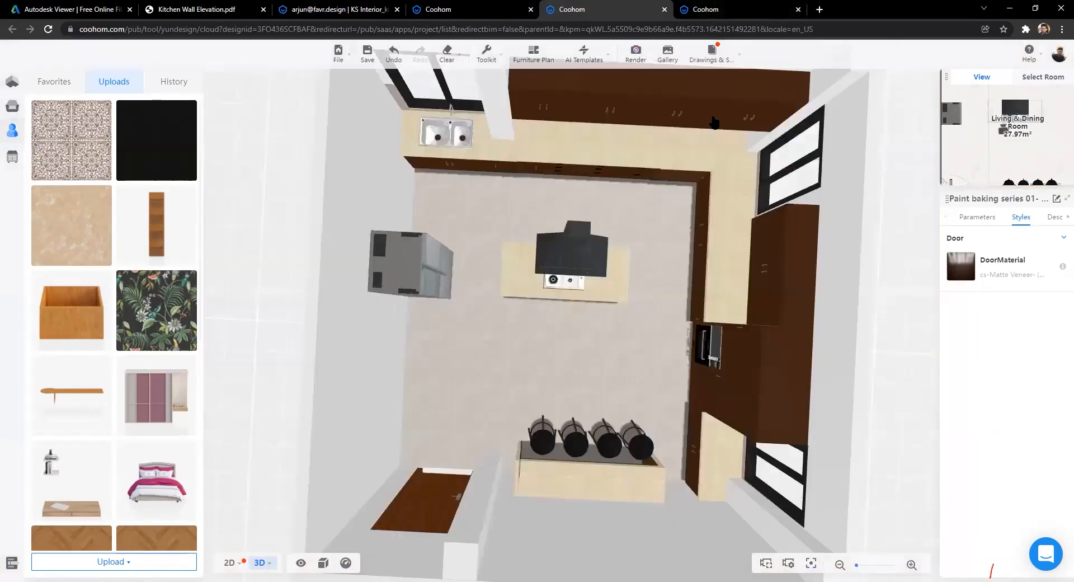
# Step: Open the design's construction drawings and review the dimensioned Floor Plan and Furniture Plan views
pyautogui.moveTo(700, 68)
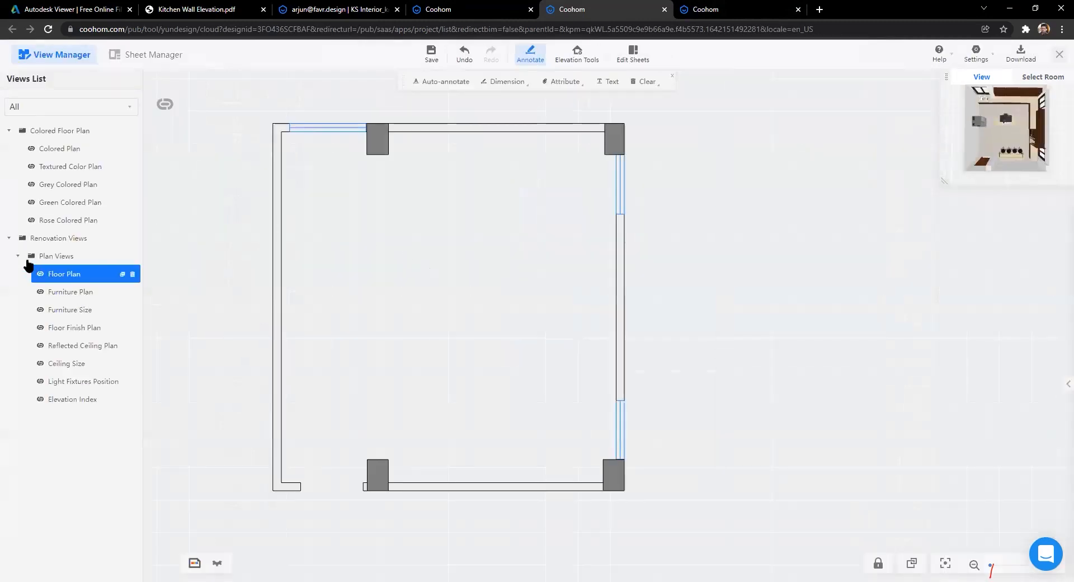
pyautogui.click(18, 255)
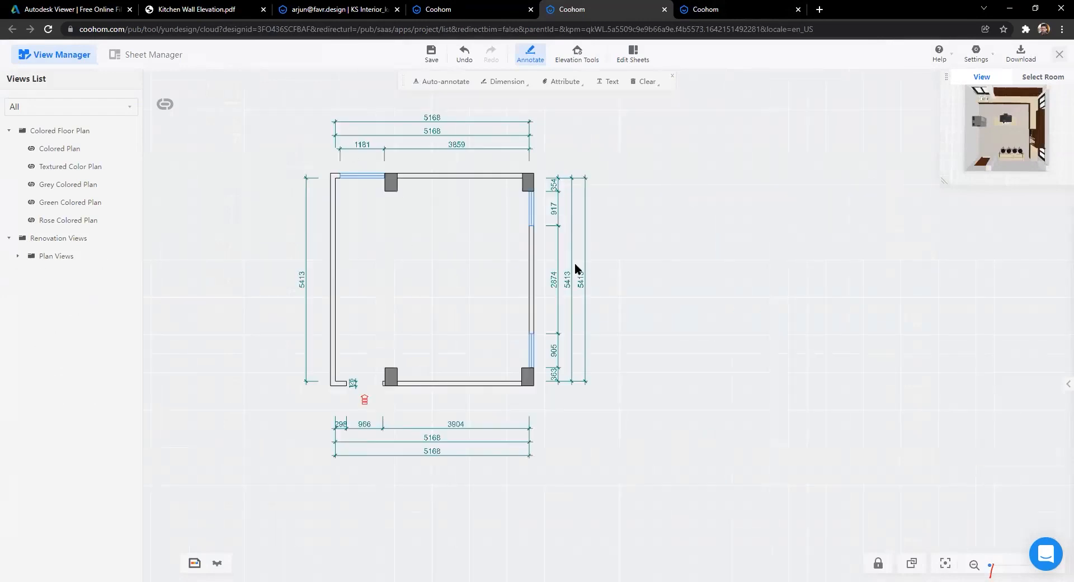
pyautogui.click(23, 261)
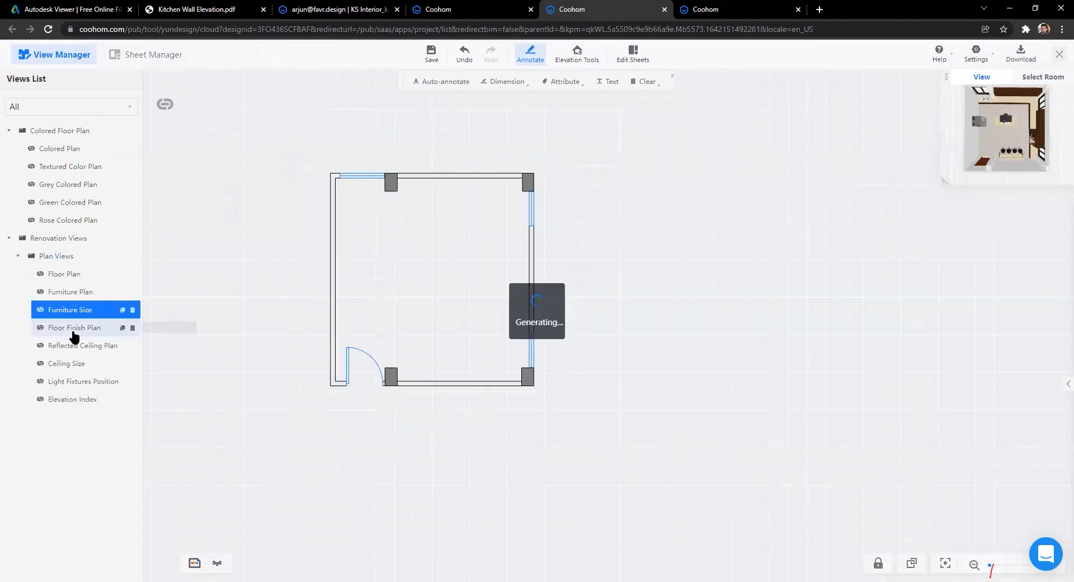
pyautogui.click(71, 292)
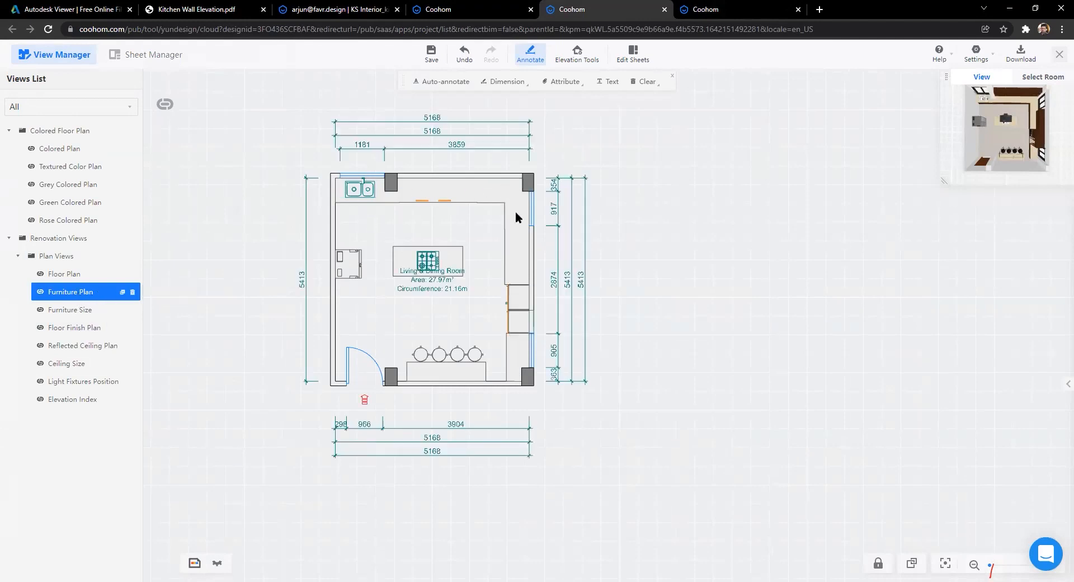
pyautogui.scroll(3, 513, 334)
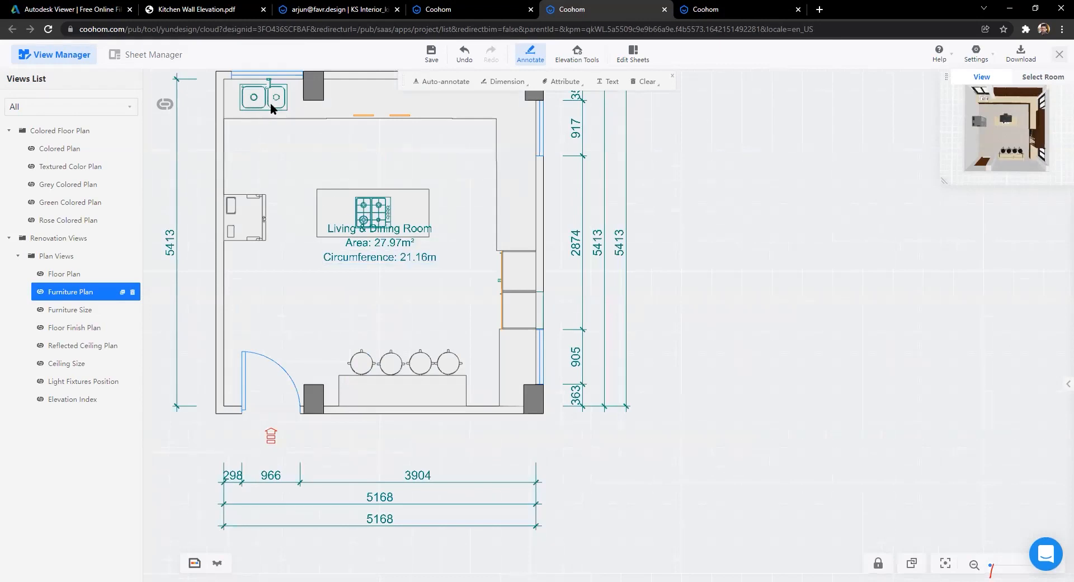
pyautogui.scroll(-1, 523, 269)
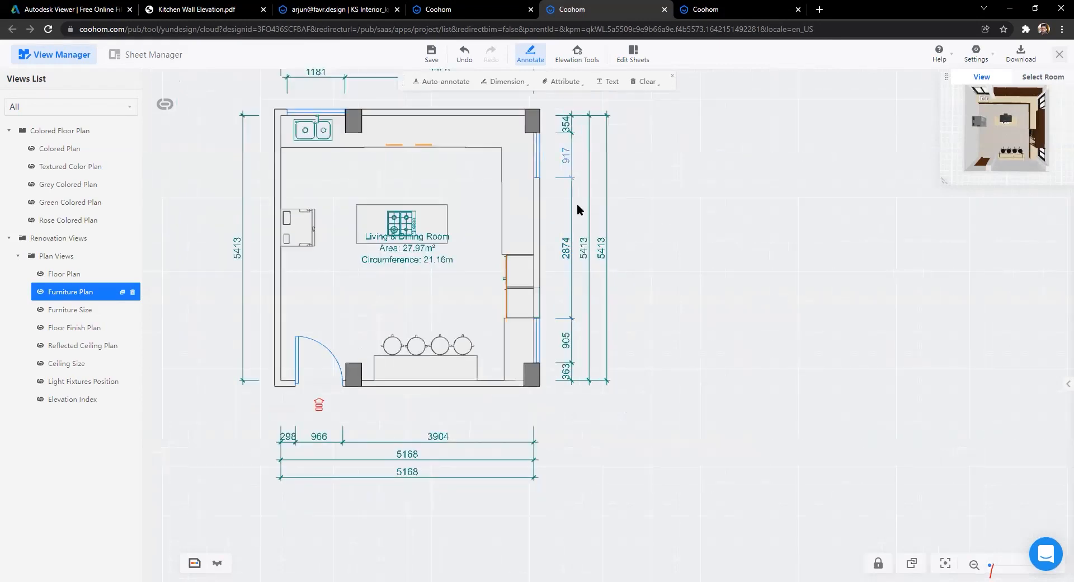
# Step: Look over the whole dimensioned Furniture Plan and close the construction drawings
pyautogui.scroll(-2, 673, 243)
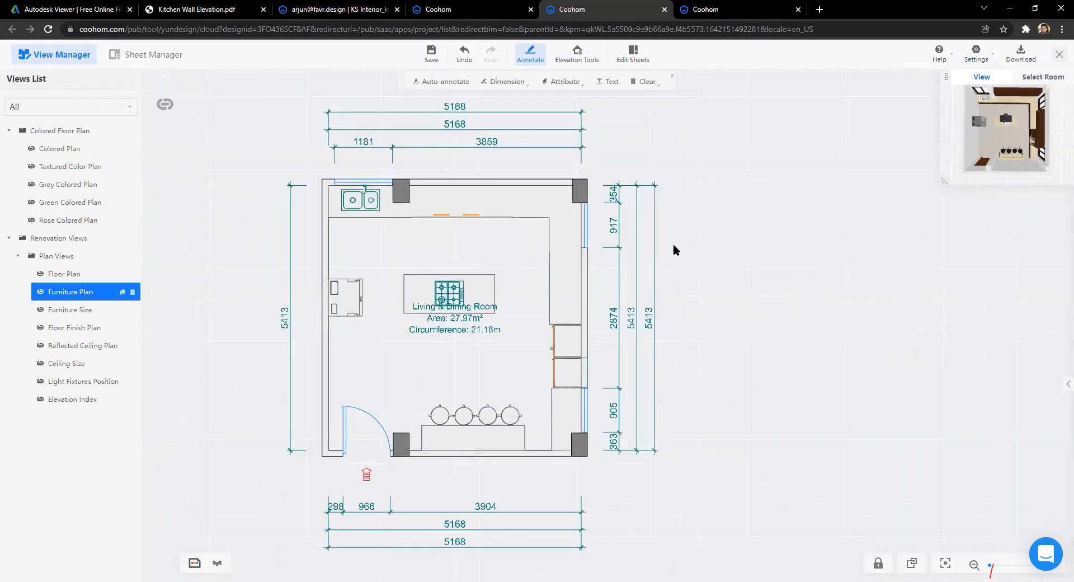
pyautogui.scroll(1, 542, 420)
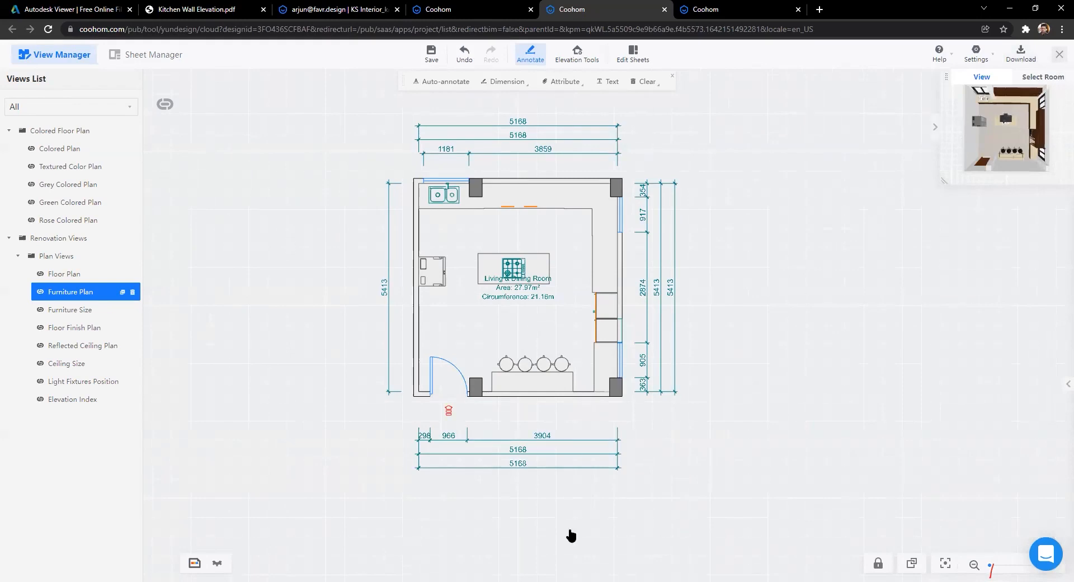
pyautogui.press('Escape')
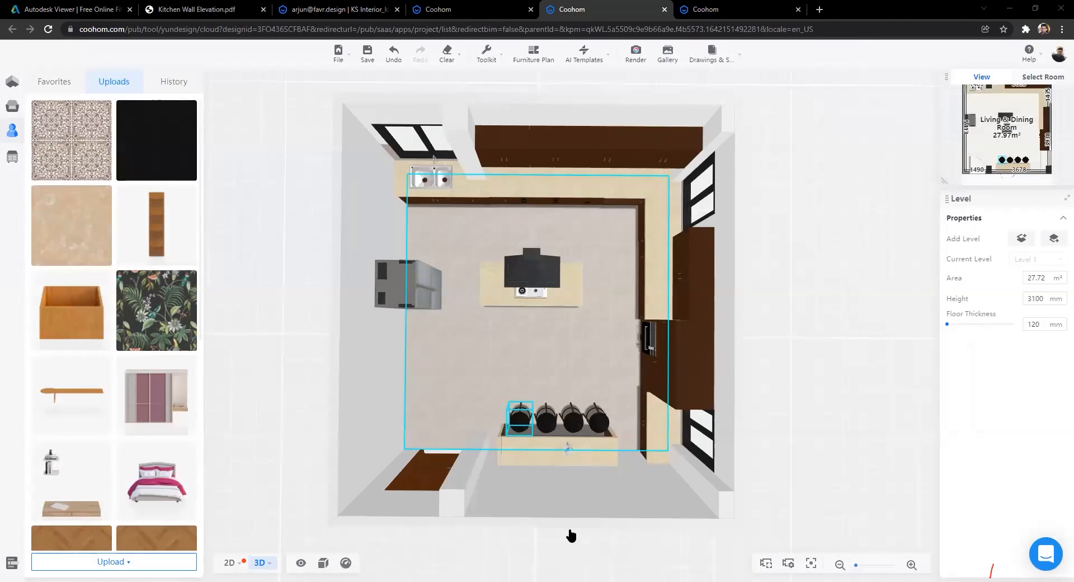
# Step: View the kitchen from above and across the island, and check the uploaded textures in the personal library
pyautogui.click(570, 535)
pyautogui.scroll(2, 254, 314)
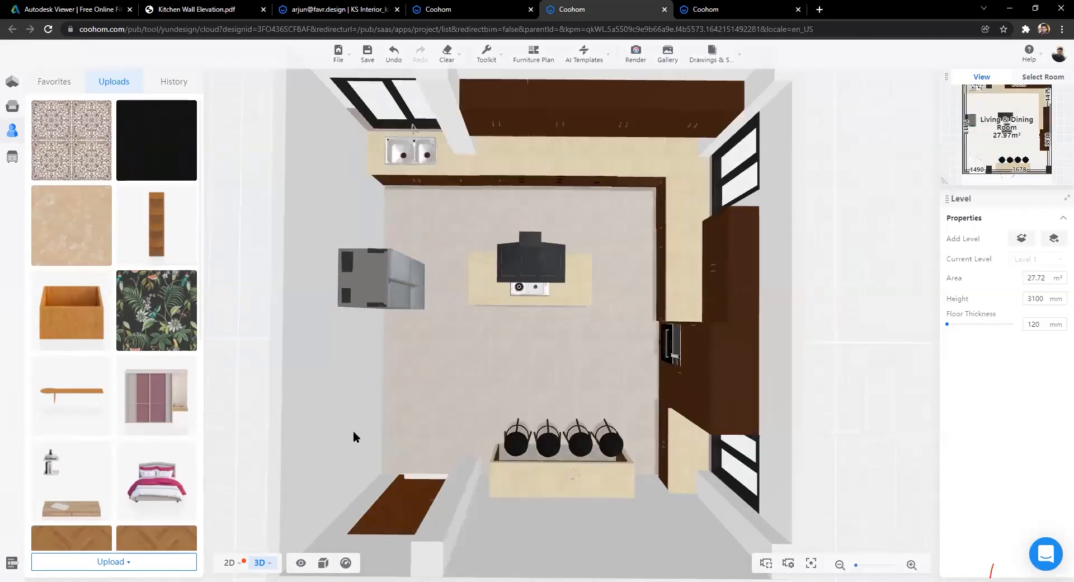
pyautogui.moveTo(355, 435); pyautogui.dragTo(26, 143)
pyautogui.click(113, 81)
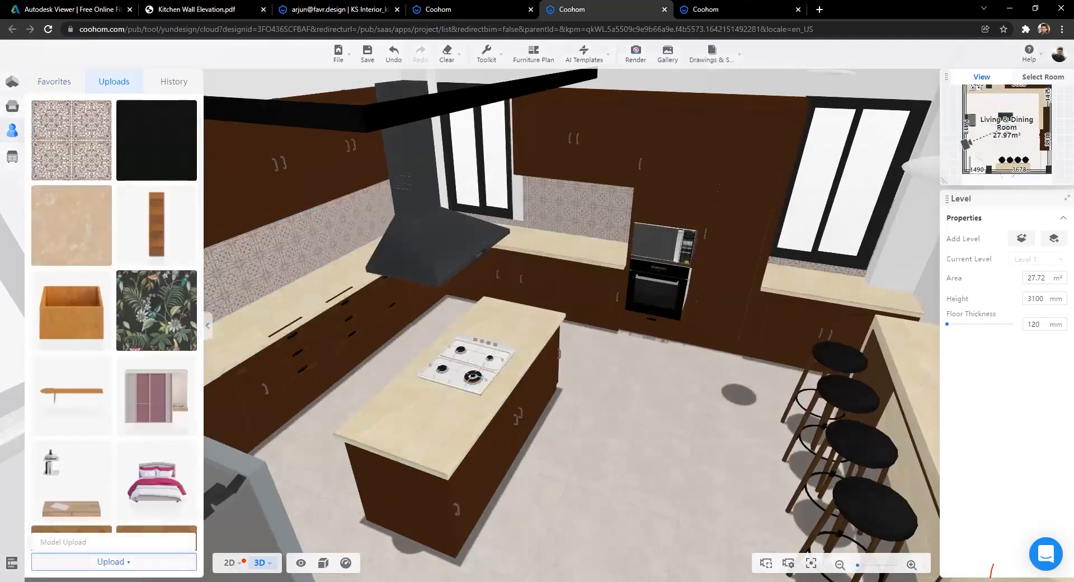
pyautogui.moveTo(712, 55)
pyautogui.hotkey('ctrl', 'Tab')
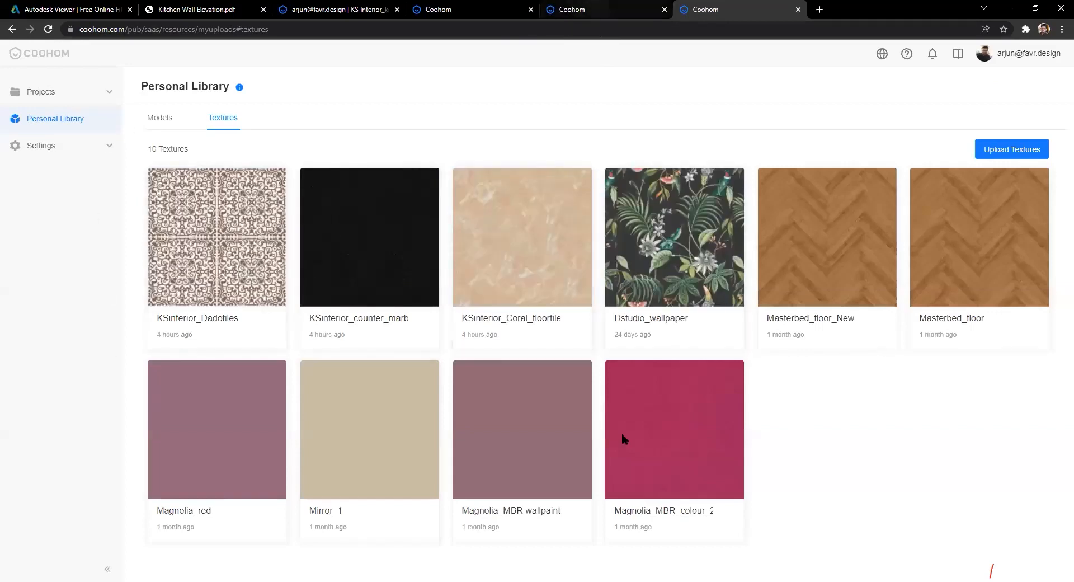
pyautogui.hotkey('ctrl', 'shift', 'Tab')
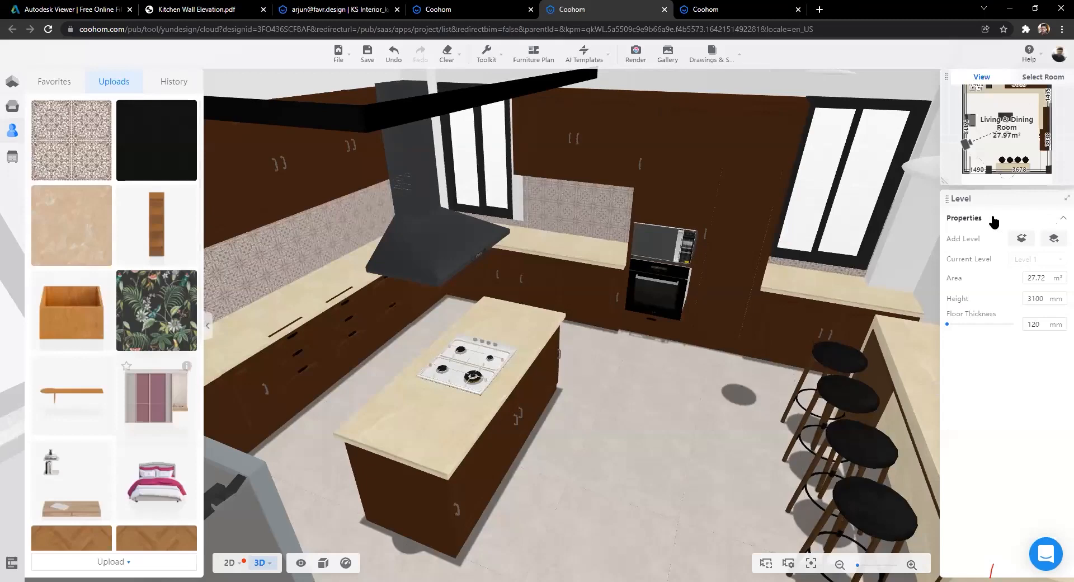
# Step: Browse the Personal Catalog and Brand Zone DoorMaterial options for the island's base cabinet, and deselect the cabinet
pyautogui.click(494, 498)
pyautogui.moveTo(561, 316); pyautogui.dragTo(1007, 258)
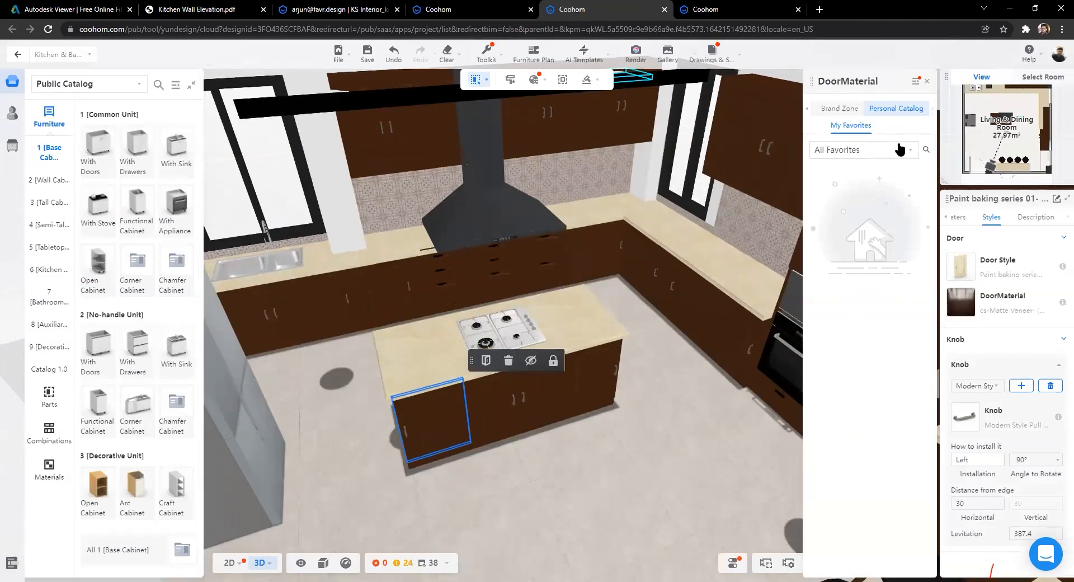
pyautogui.click(839, 108)
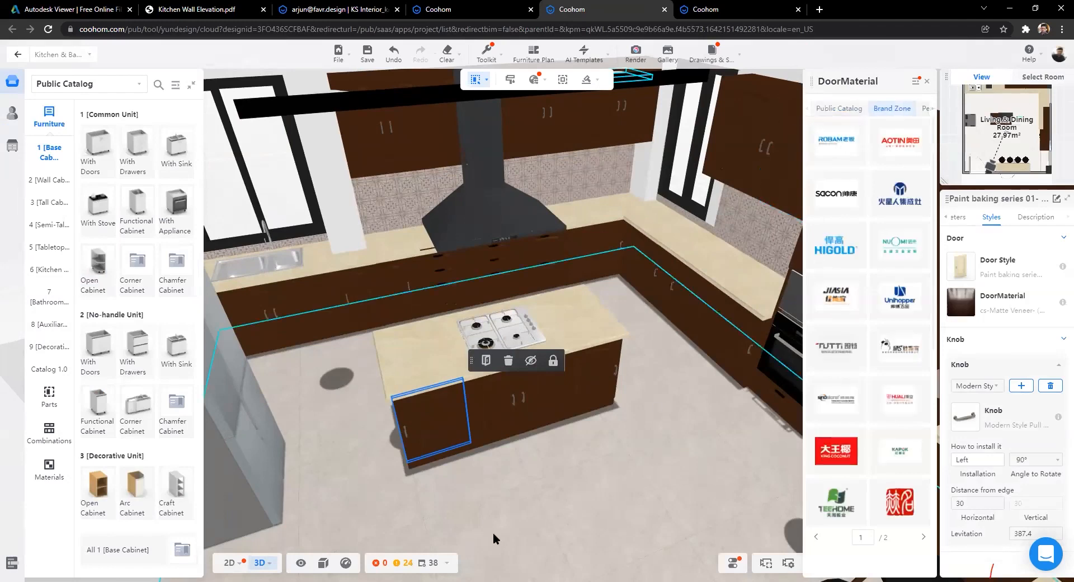
pyautogui.click(671, 387)
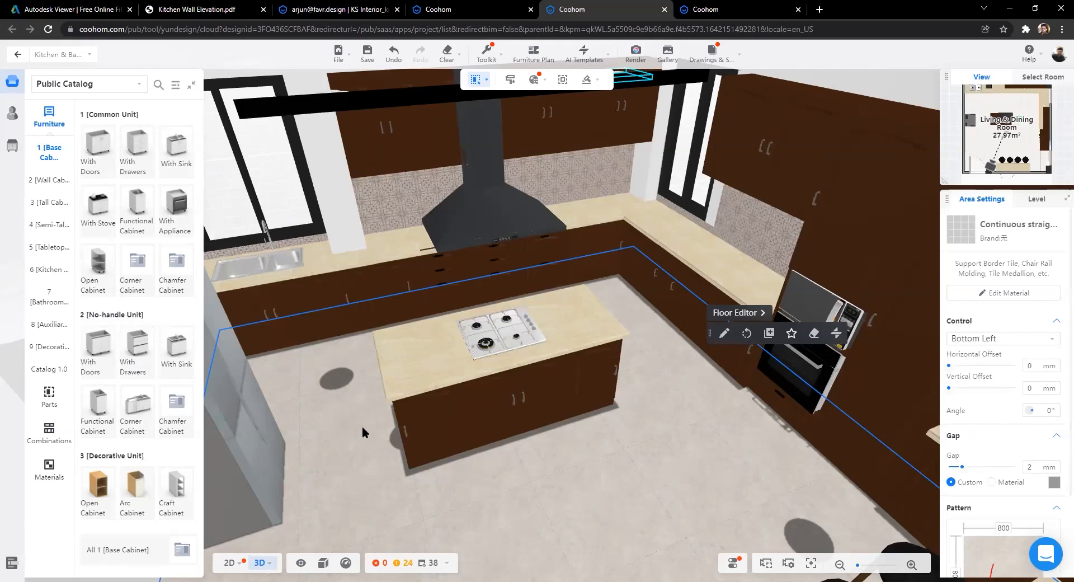
# Step: Examine the whole kitchen from outside, above and around the refrigerator and bar counter, and leave the cabinet customization
pyautogui.scroll(-5, 646, 212)
pyautogui.scroll(-4, 581, 516)
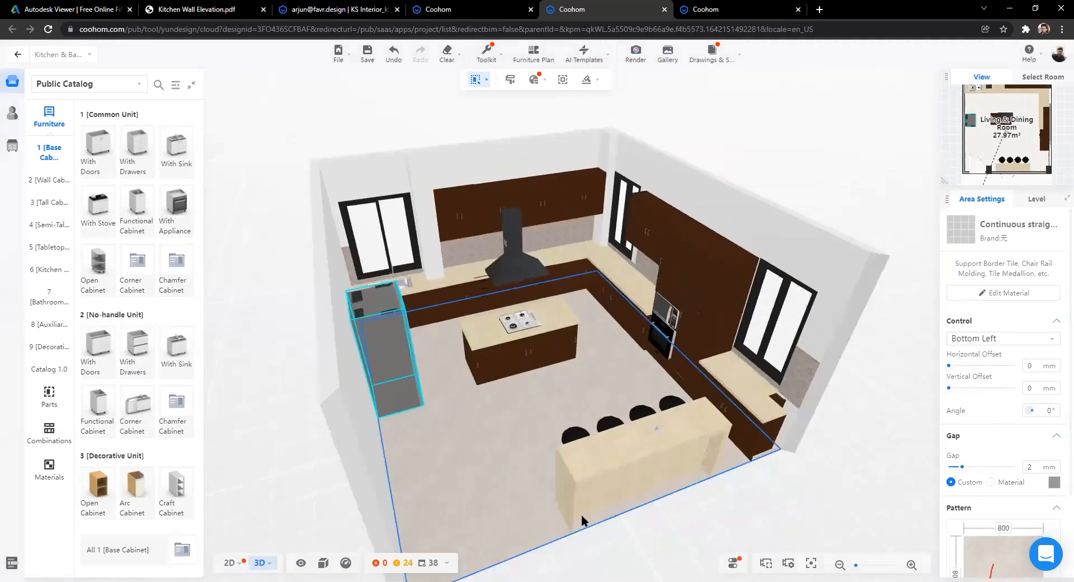
pyautogui.scroll(-3, 646, 480)
pyautogui.click(711, 481)
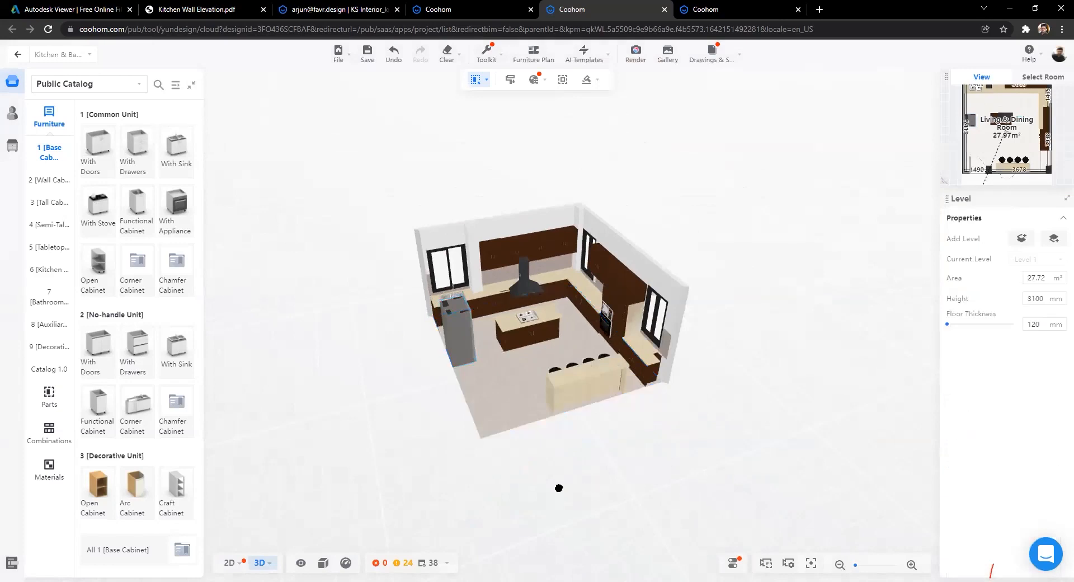
pyautogui.scroll(5, 552, 487)
pyautogui.scroll(-4, 552, 486)
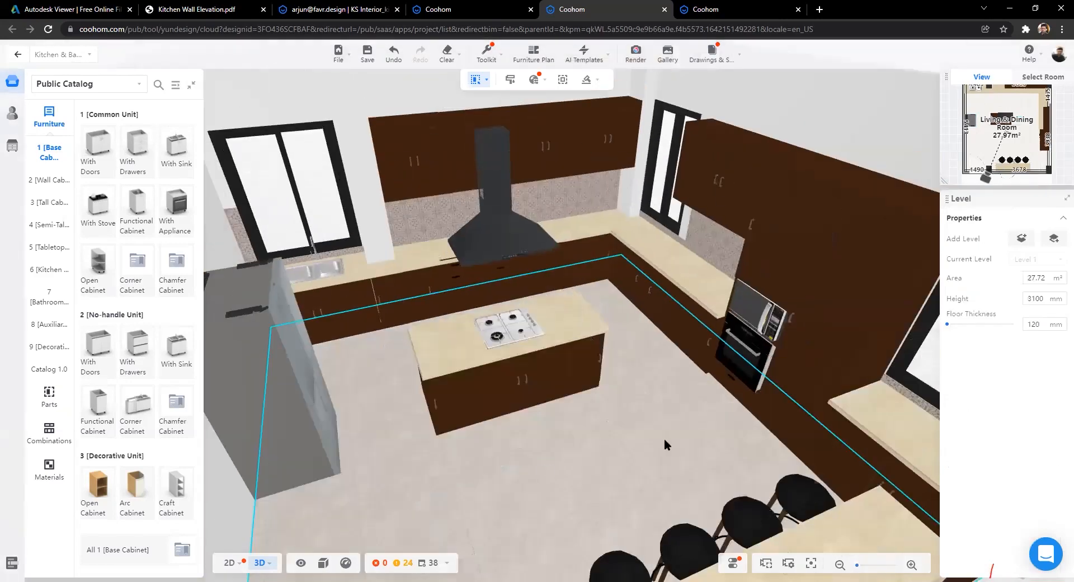
pyautogui.scroll(-1, 632, 386)
pyautogui.scroll(-4, 550, 374)
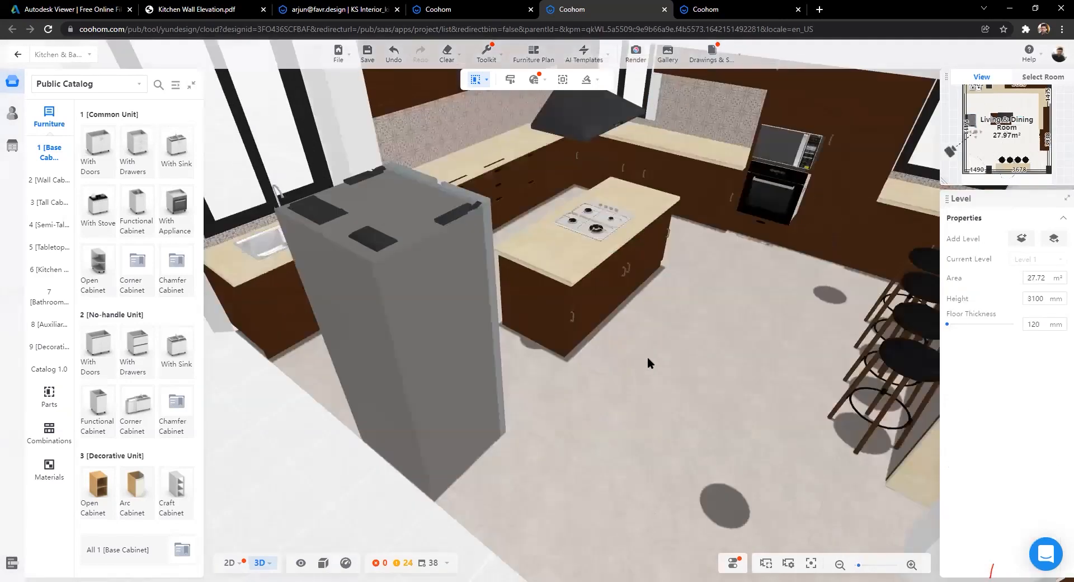
pyautogui.scroll(2, 640, 402)
pyautogui.scroll(3, 576, 394)
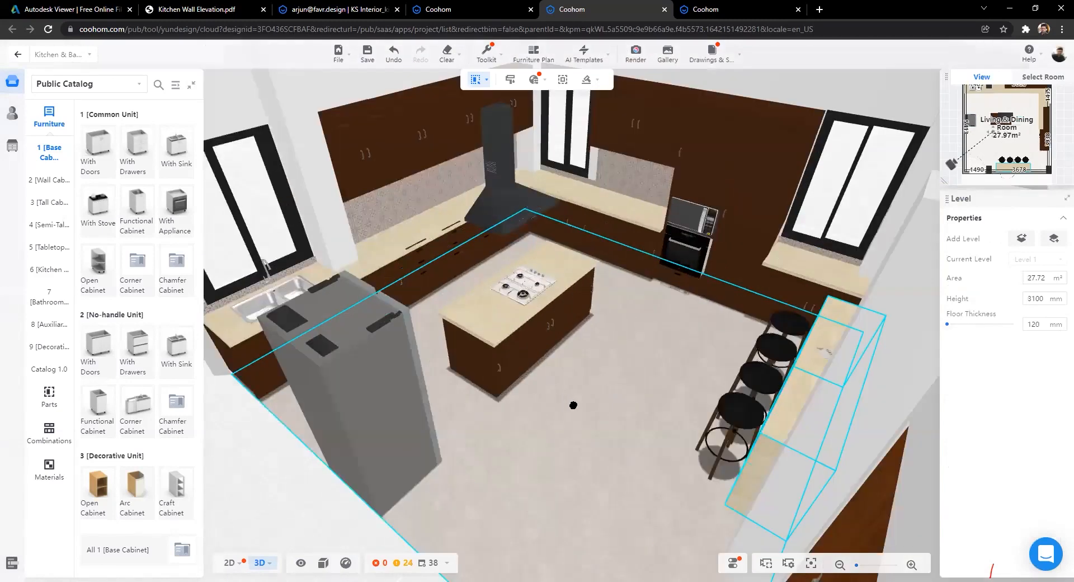
pyautogui.scroll(3, 569, 395)
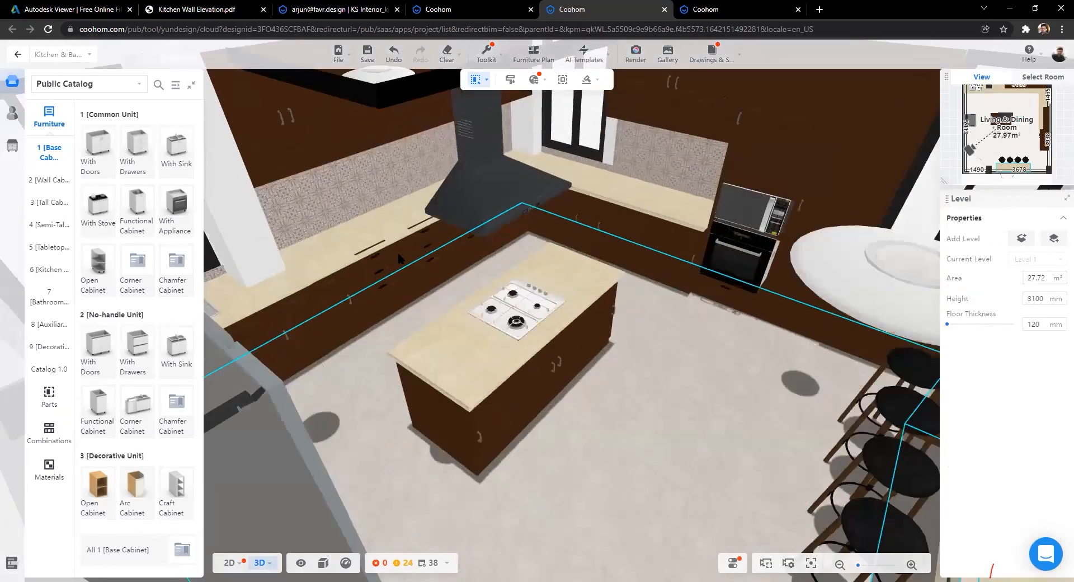
pyautogui.scroll(-4, 569, 395)
pyautogui.moveTo(671, 436); pyautogui.dragTo(576, 391)
pyautogui.click(18, 55)
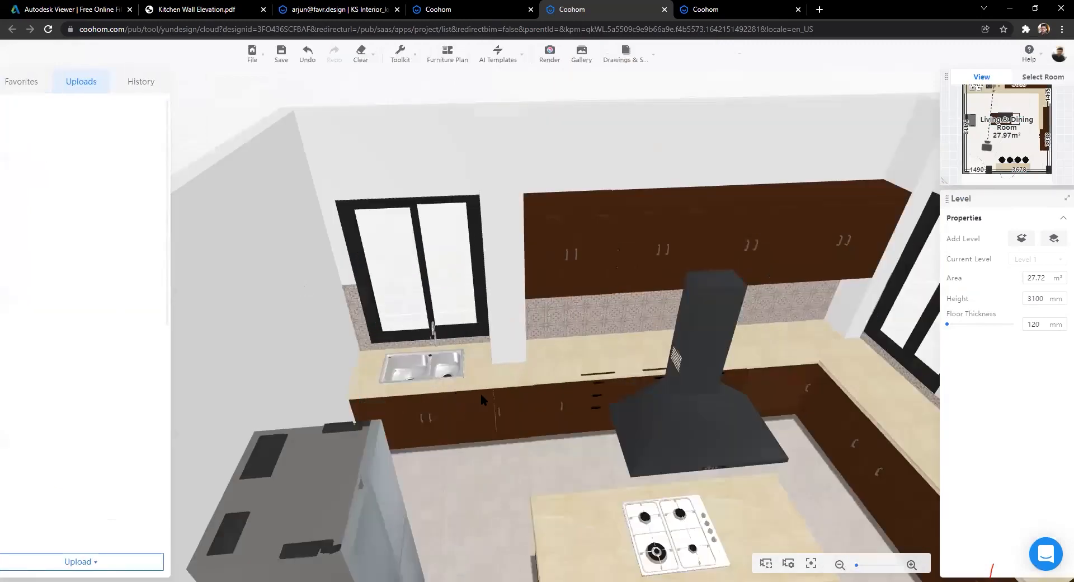
# Step: Examine the sink counter, range hood, refrigerator and island cooktop from close up
pyautogui.scroll(3, 495, 415)
pyautogui.scroll(-3, 563, 462)
pyautogui.scroll(3, 727, 432)
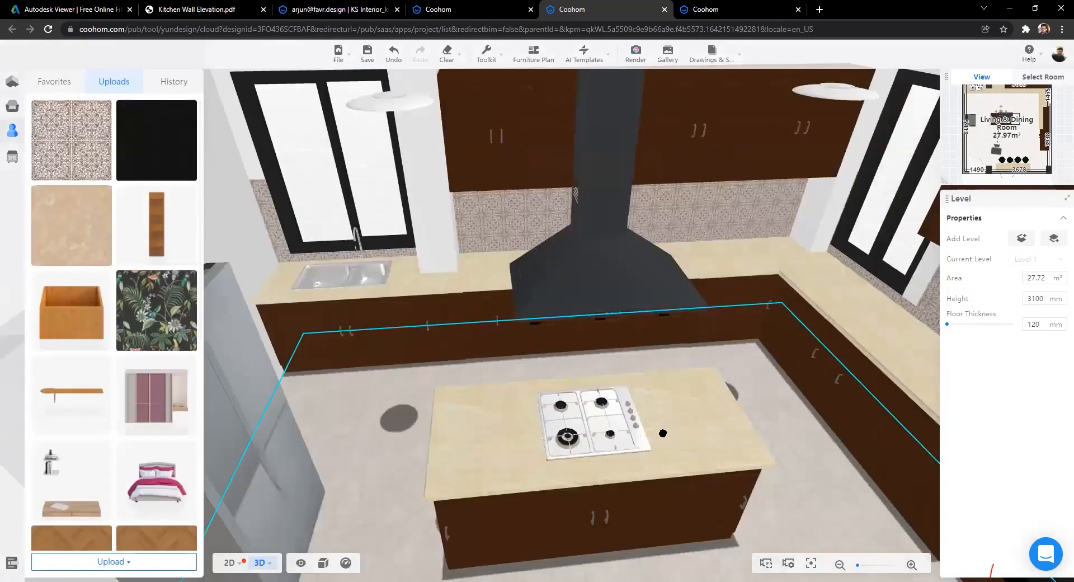
pyautogui.scroll(5, 200, 418)
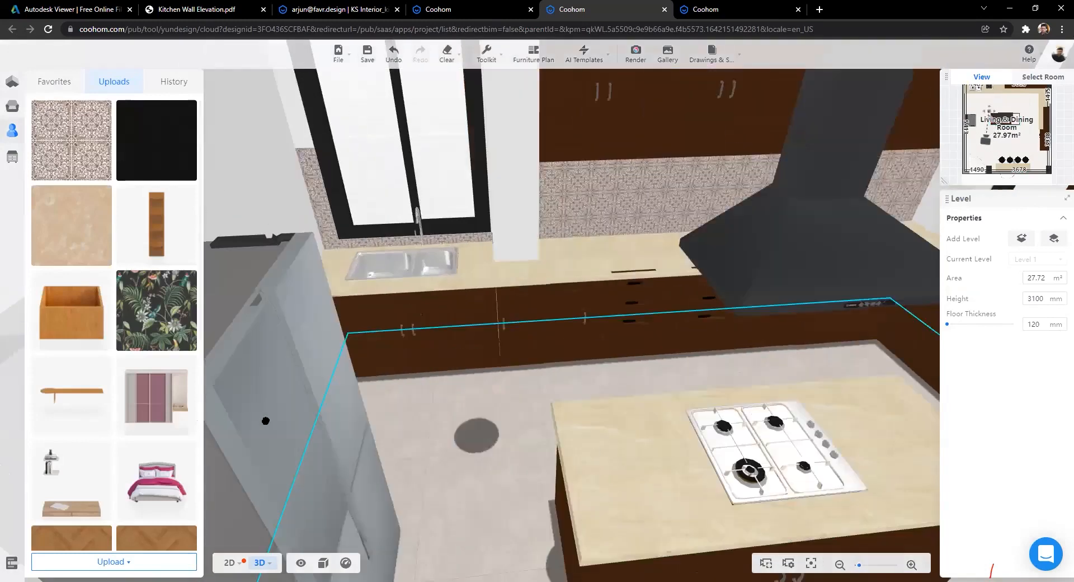
pyautogui.scroll(-6, 220, 131)
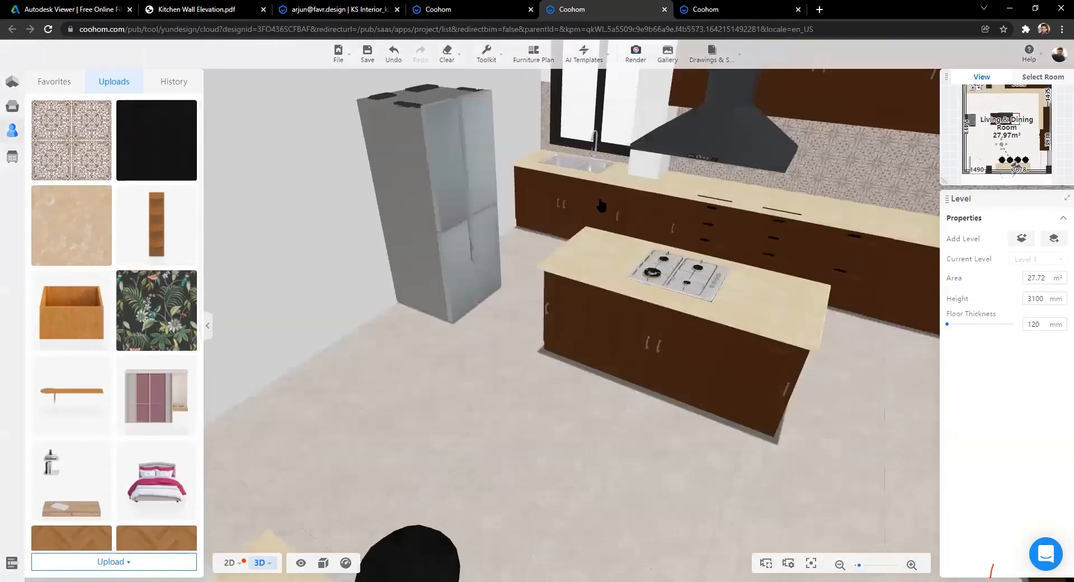
# Step: Open the render setup to review its Front View camera, resolution and lighting settings, and return to the design
pyautogui.click(635, 54)
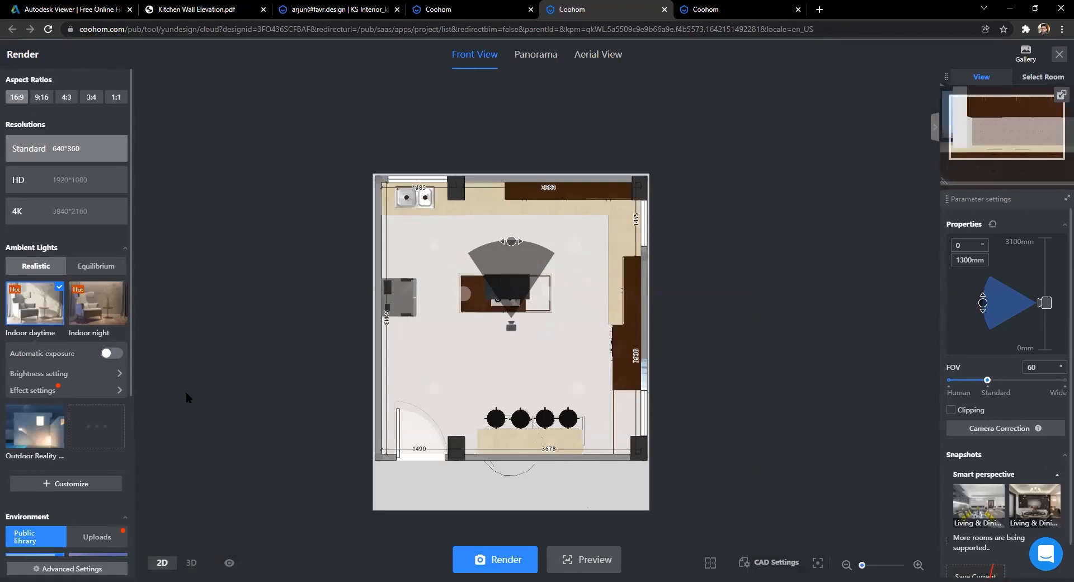
pyautogui.scroll(-4, 67, 335)
pyautogui.scroll(4, 84, 224)
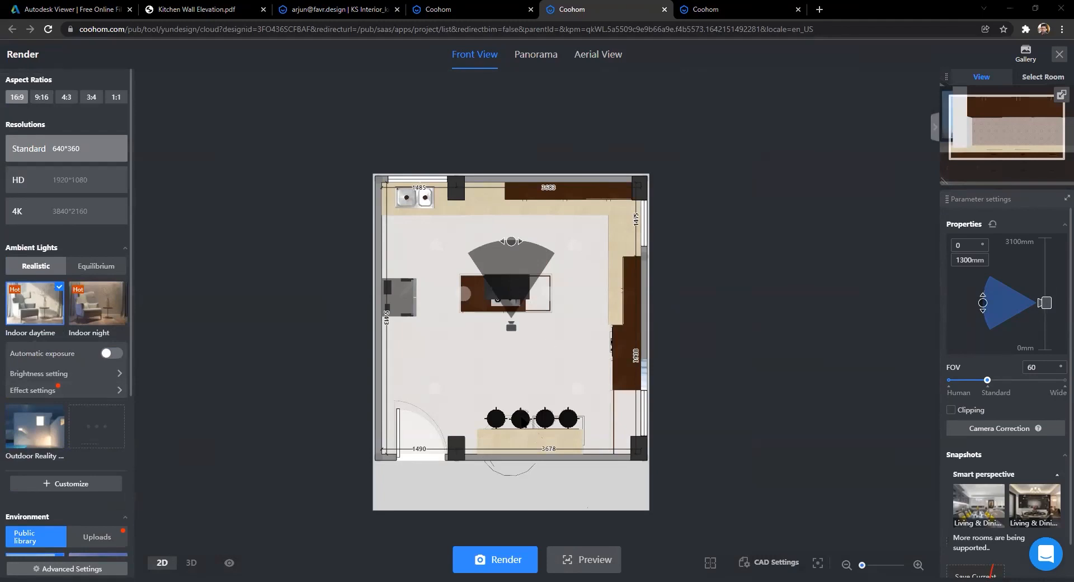
pyautogui.scroll(2, 522, 421)
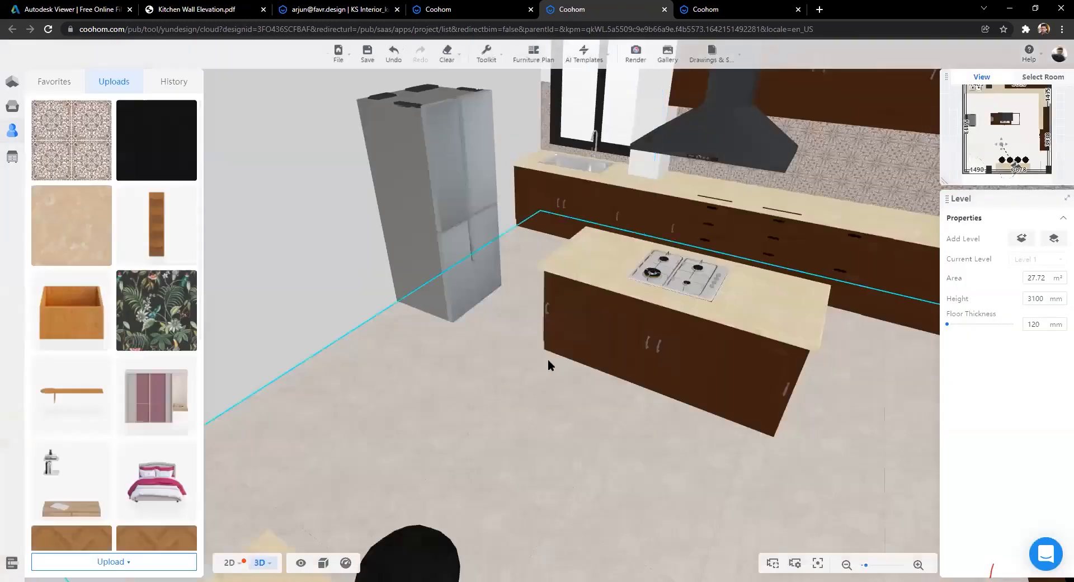
# Step: Inspect the kitchen island, bar counter and wall cabinets from several angles, and reopen the kitchen cabinet customization
pyautogui.moveTo(548, 360); pyautogui.dragTo(550, 404)
pyautogui.scroll(-4, 550, 404)
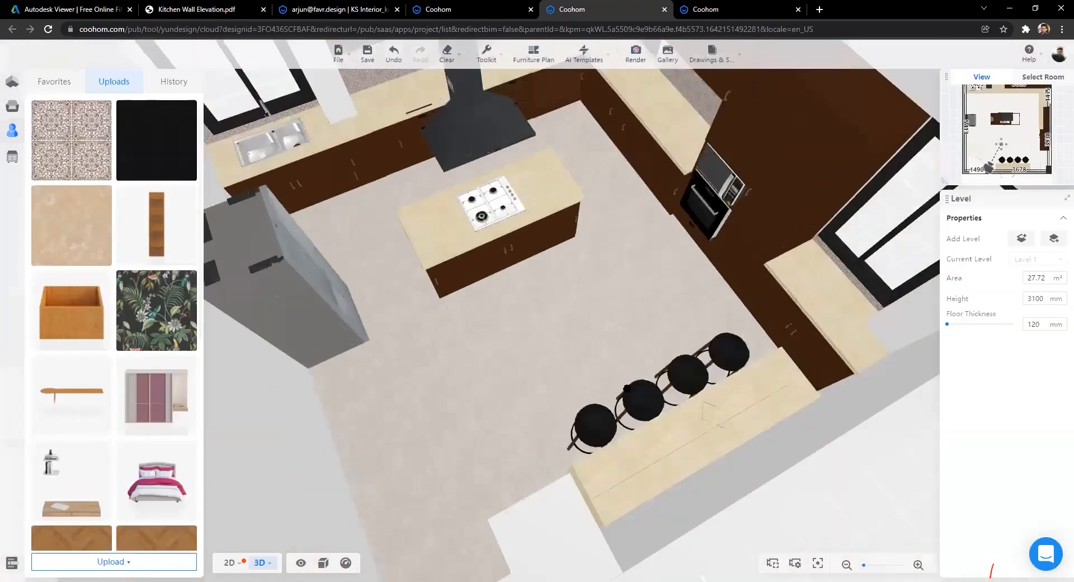
pyautogui.scroll(4, 772, 381)
pyautogui.moveTo(772, 381); pyautogui.dragTo(506, 507)
pyautogui.scroll(1, 496, 397)
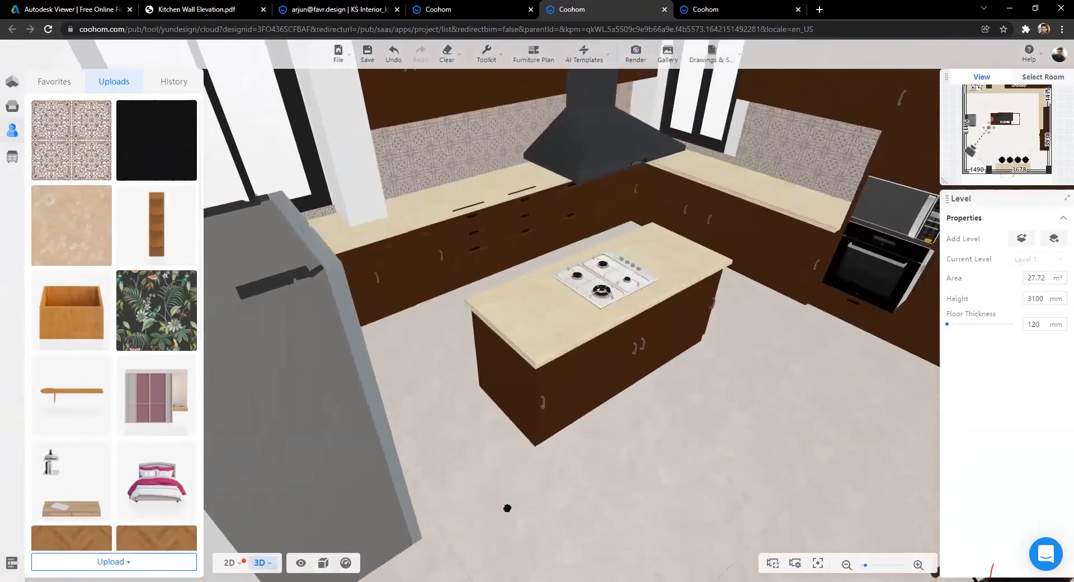
pyautogui.moveTo(736, 486); pyautogui.dragTo(401, 325)
pyautogui.scroll(-4, 402, 326)
pyautogui.scroll(3, 698, 225)
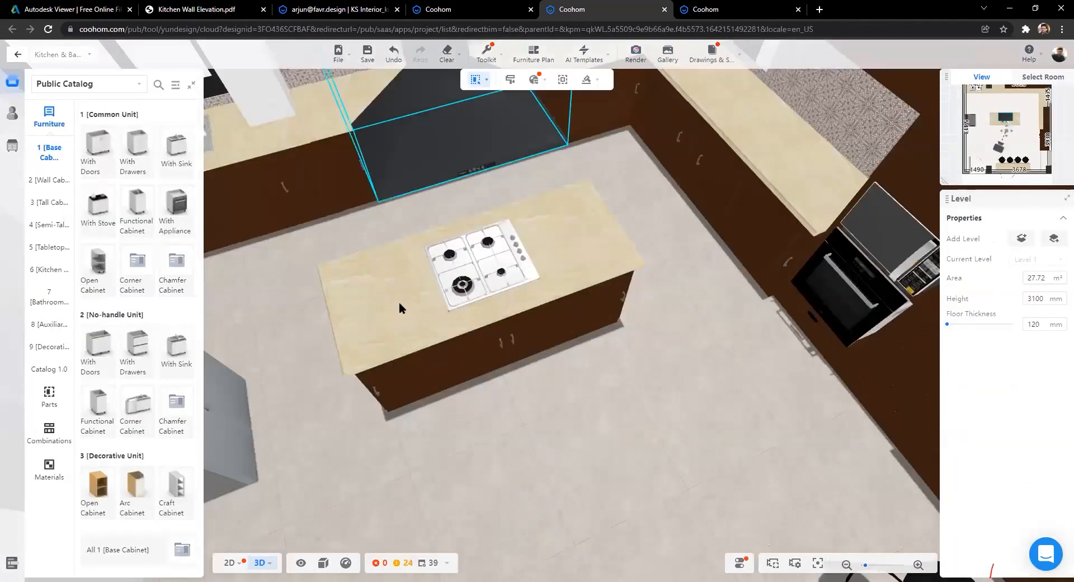
pyautogui.moveTo(474, 451); pyautogui.dragTo(512, 313, button='right')
pyautogui.moveTo(364, 454); pyautogui.dragTo(426, 449)
pyautogui.scroll(-3, 655, 528)
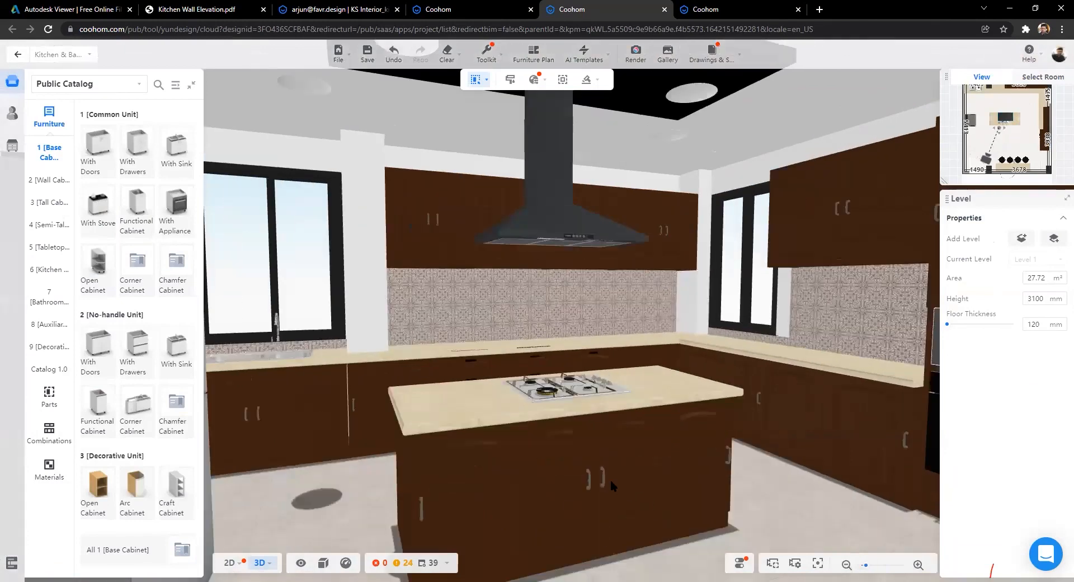
# Step: Browse the Unfiled and All Favorites folders of the Personal Catalog for the island countertop's material
pyautogui.click(472, 387)
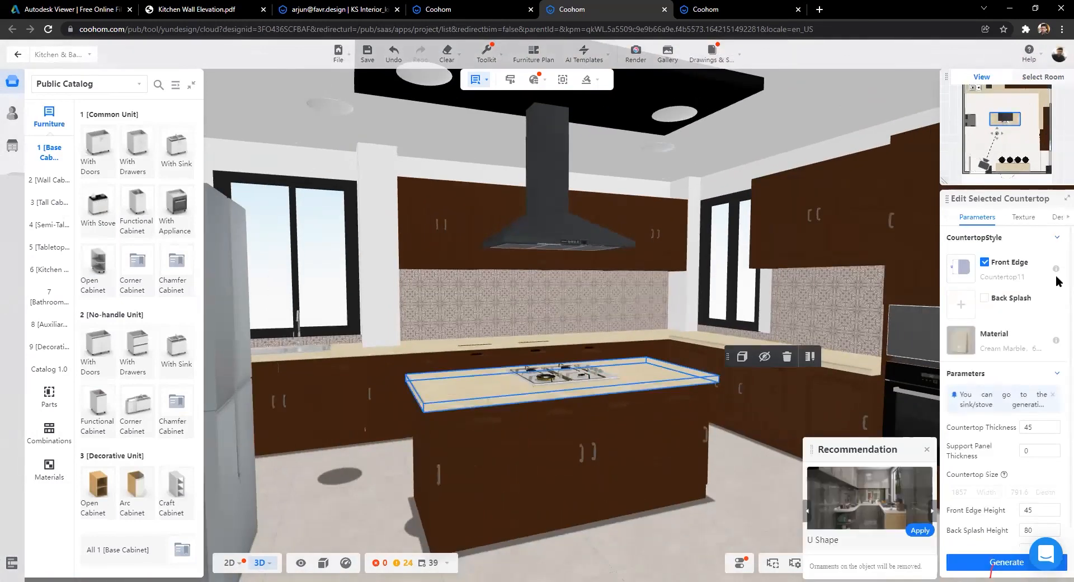
pyautogui.click(966, 340)
pyautogui.click(925, 107)
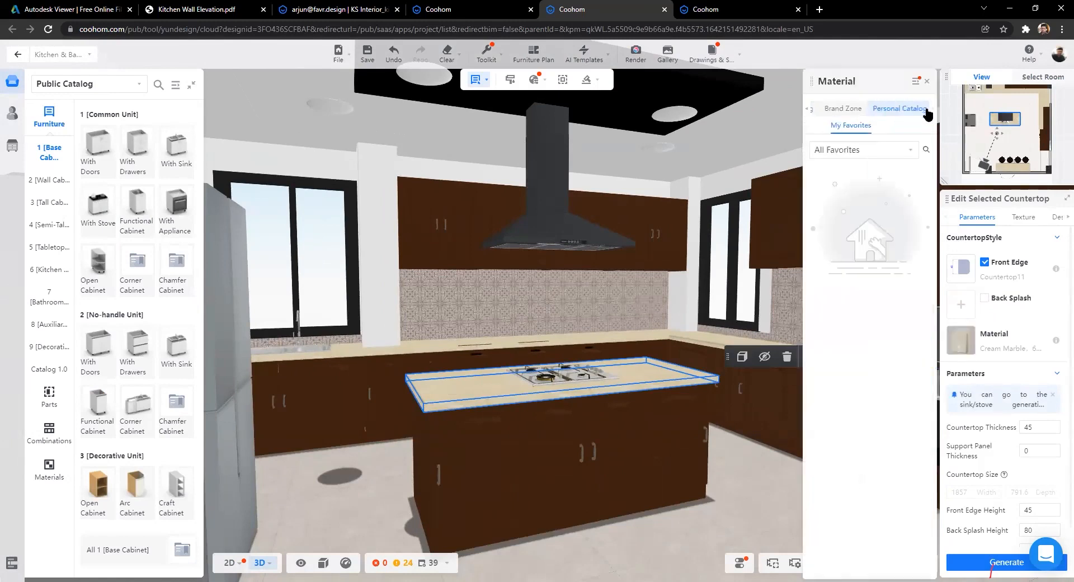
pyautogui.click(902, 152)
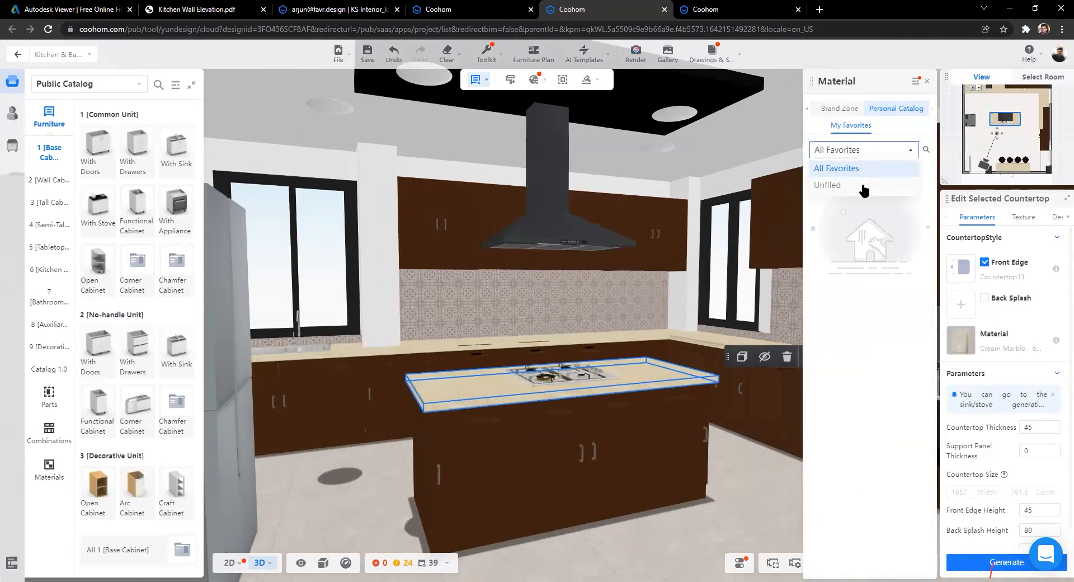
pyautogui.click(862, 184)
pyautogui.click(910, 156)
pyautogui.click(881, 169)
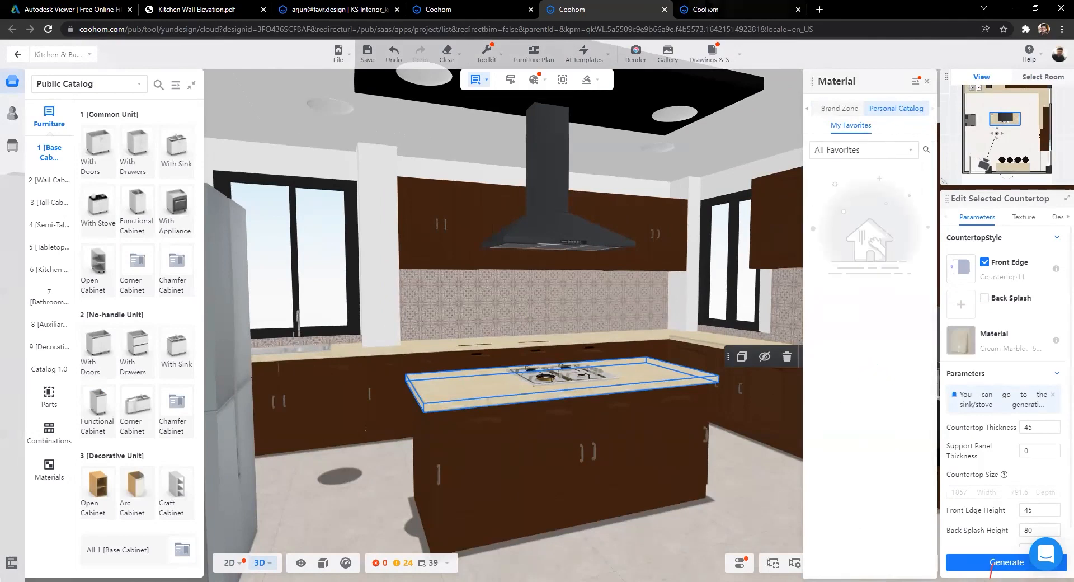
# Step: Check the uploaded textures in the personal library and return to the island countertop in the kitchen design
pyautogui.click(706, 9)
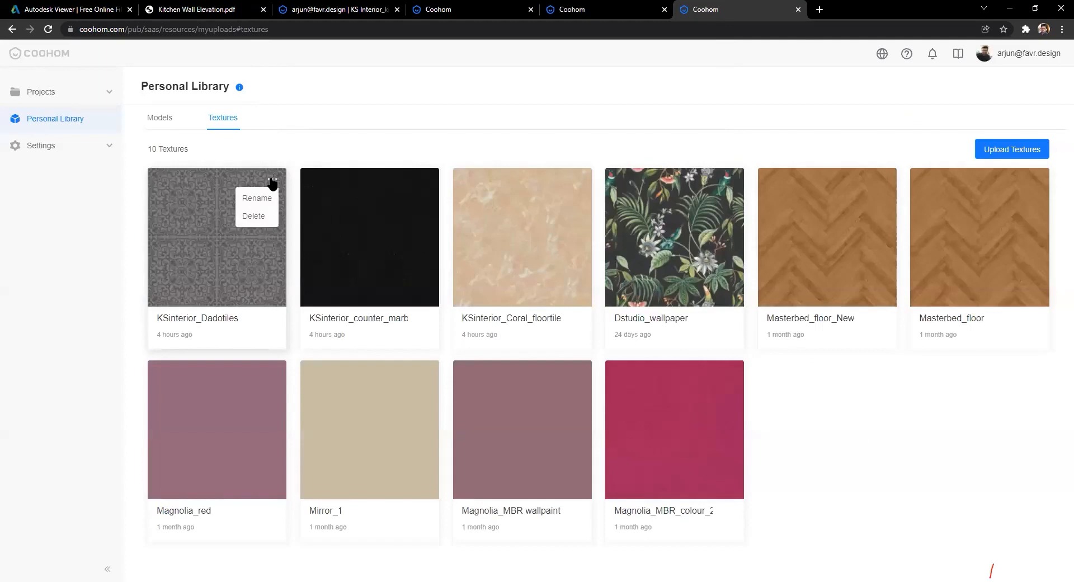
pyautogui.click(582, 10)
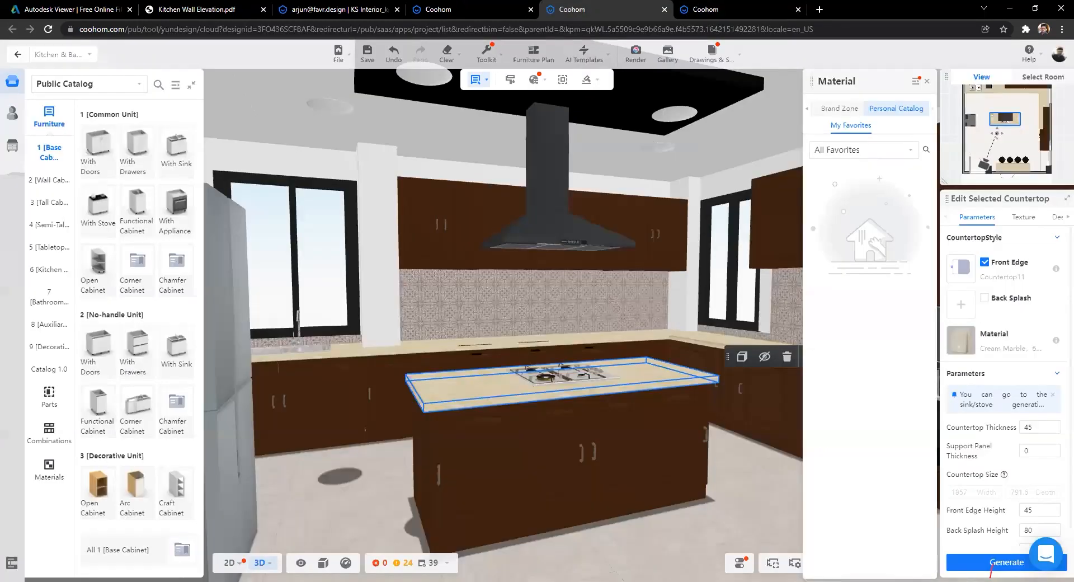
pyautogui.click(473, 10)
pyautogui.click(594, 12)
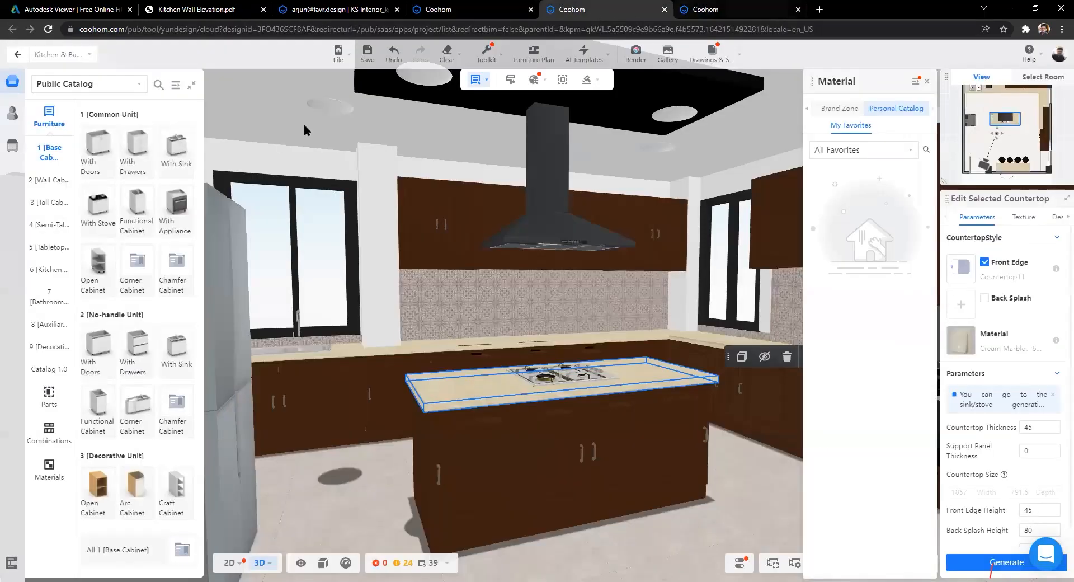
pyautogui.moveTo(715, 513); pyautogui.dragTo(636, 409)
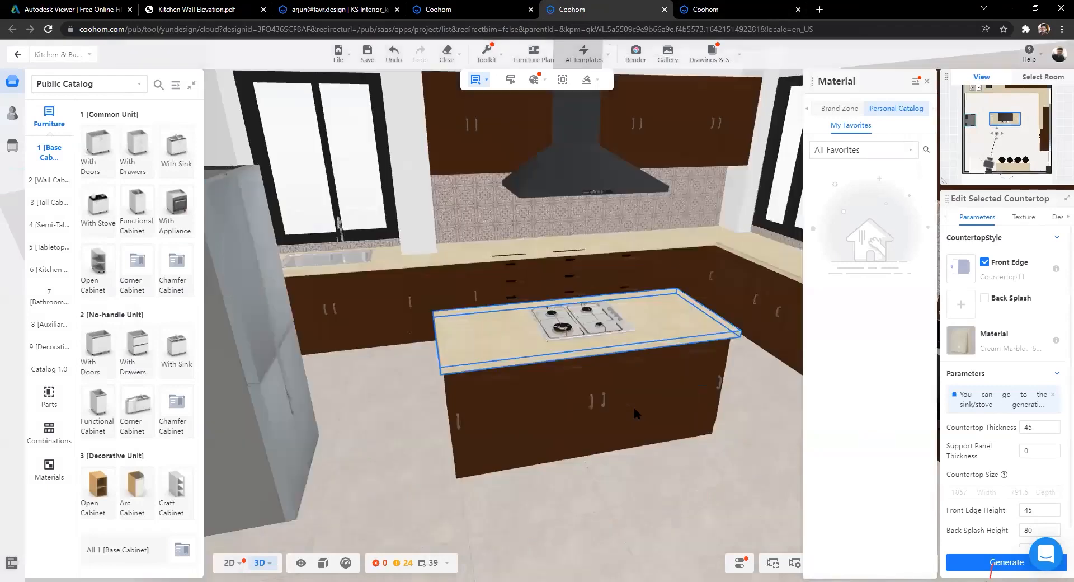
# Step: Close the island countertop's material selection, leave the kitchen cabinet customization and show the uploaded items of the account
pyautogui.scroll(-5, 632, 366)
pyautogui.click(926, 82)
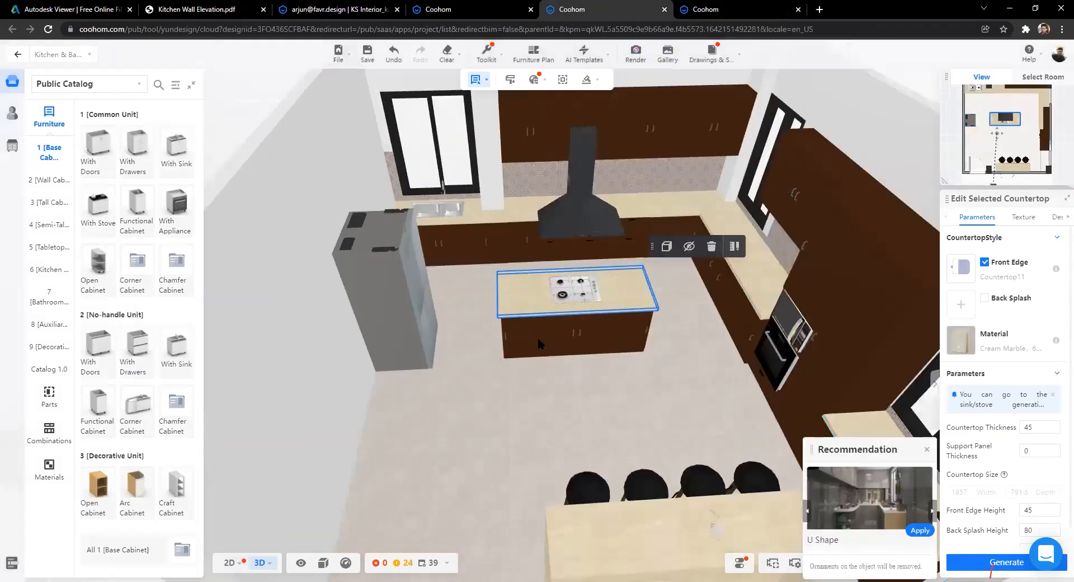
pyautogui.scroll(-5, 538, 337)
pyautogui.click(299, 201)
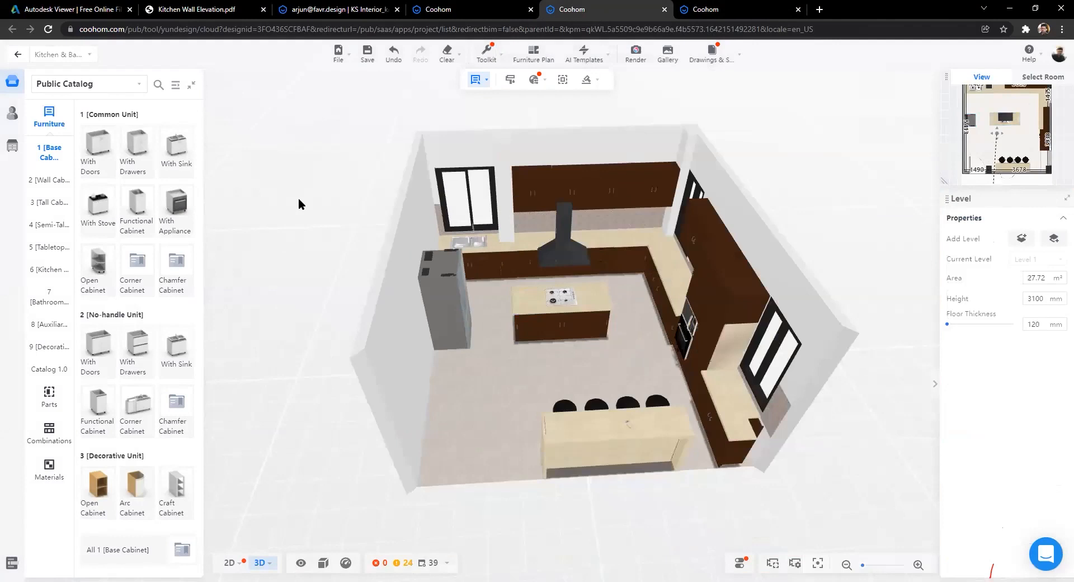
pyautogui.click(12, 112)
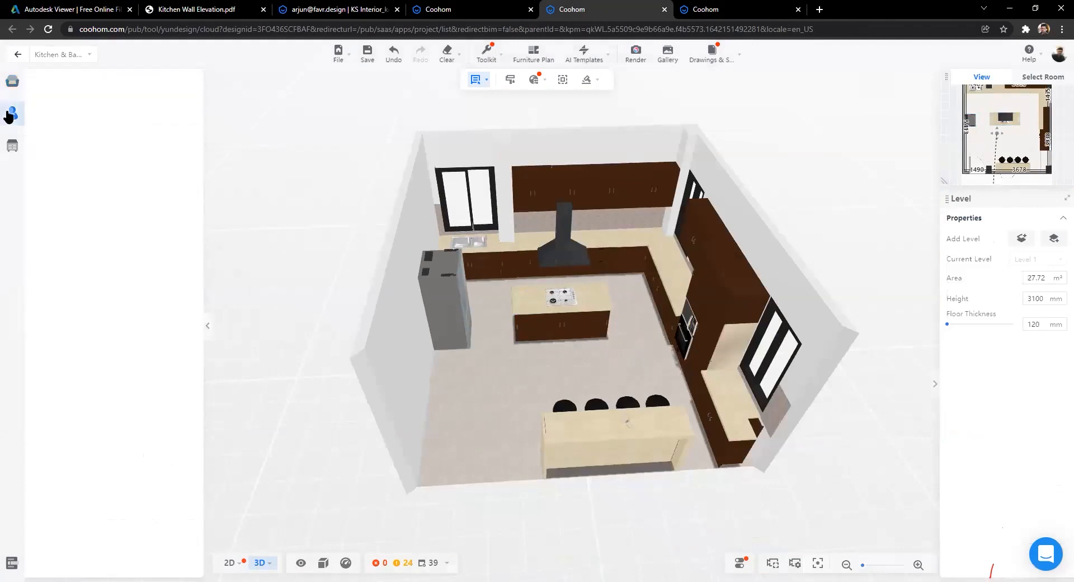
pyautogui.click(12, 146)
pyautogui.click(18, 56)
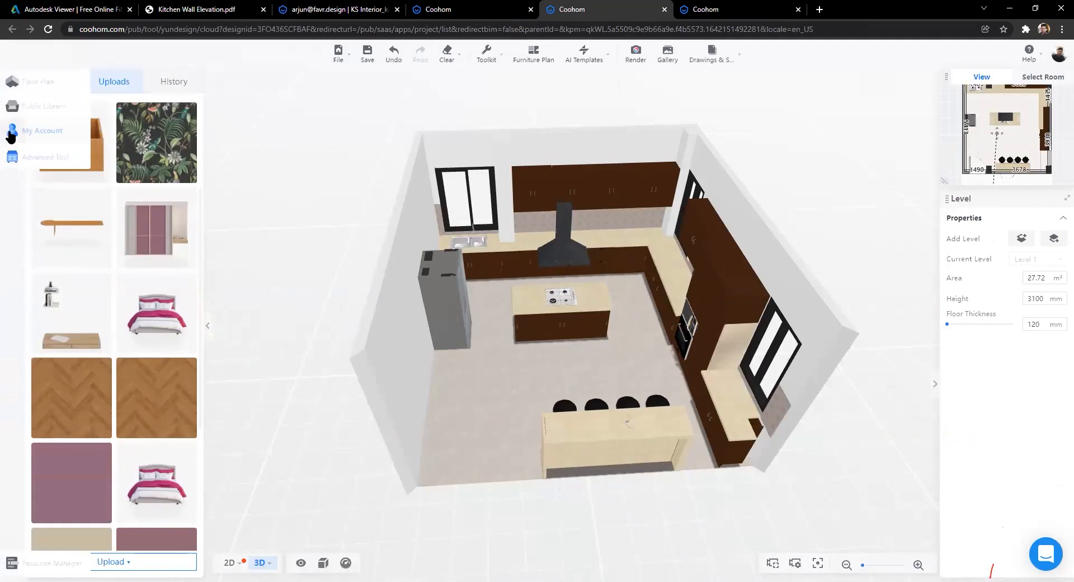
pyautogui.click(134, 83)
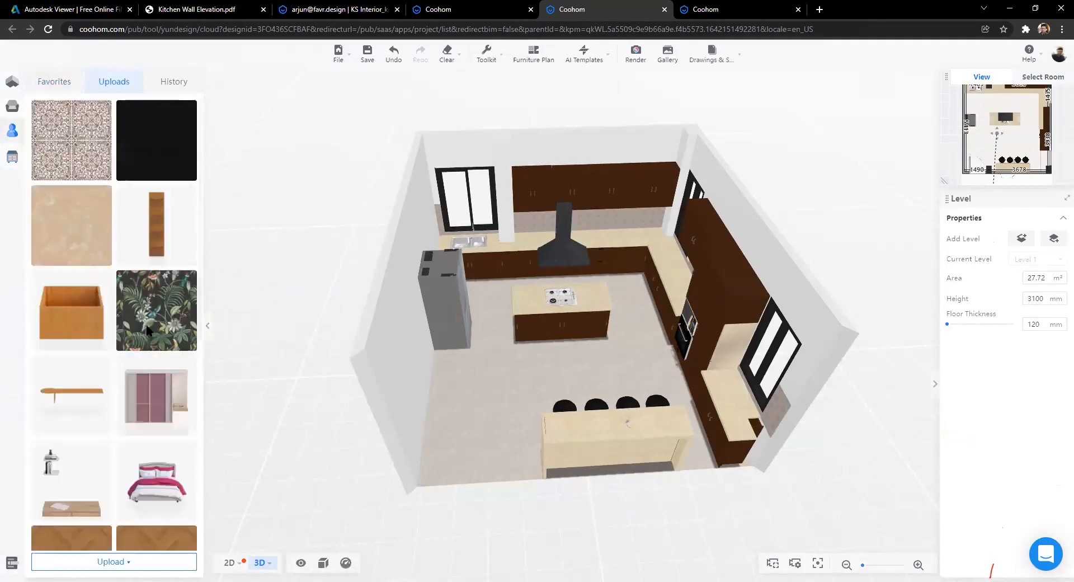
# Step: Add the uploaded patterned dado tile and coral floor tile textures to the favorites
pyautogui.scroll(-3, 85, 176)
pyautogui.scroll(3, 68, 130)
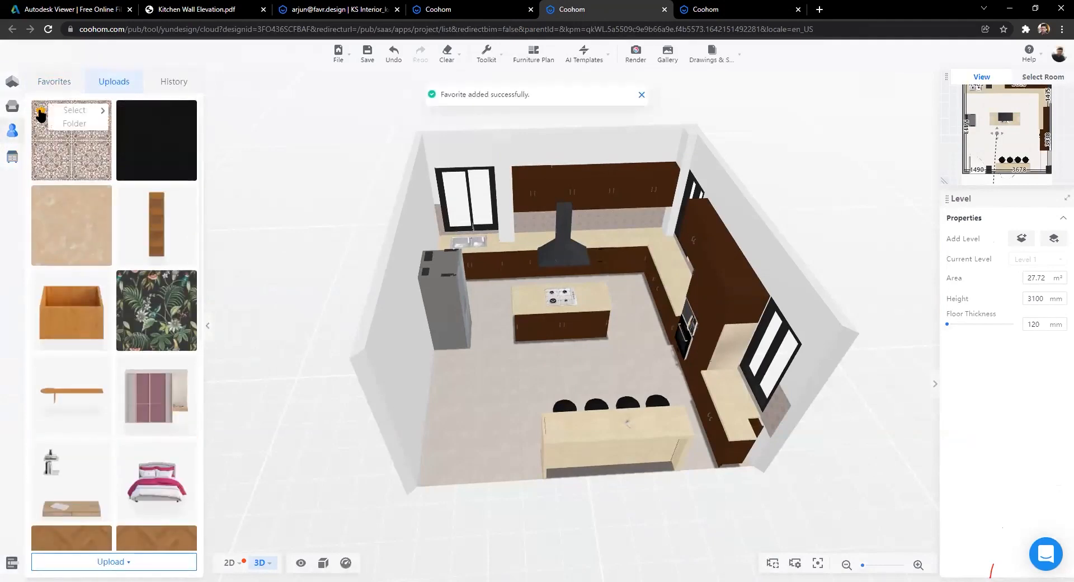
pyautogui.click(70, 115)
pyautogui.click(98, 145)
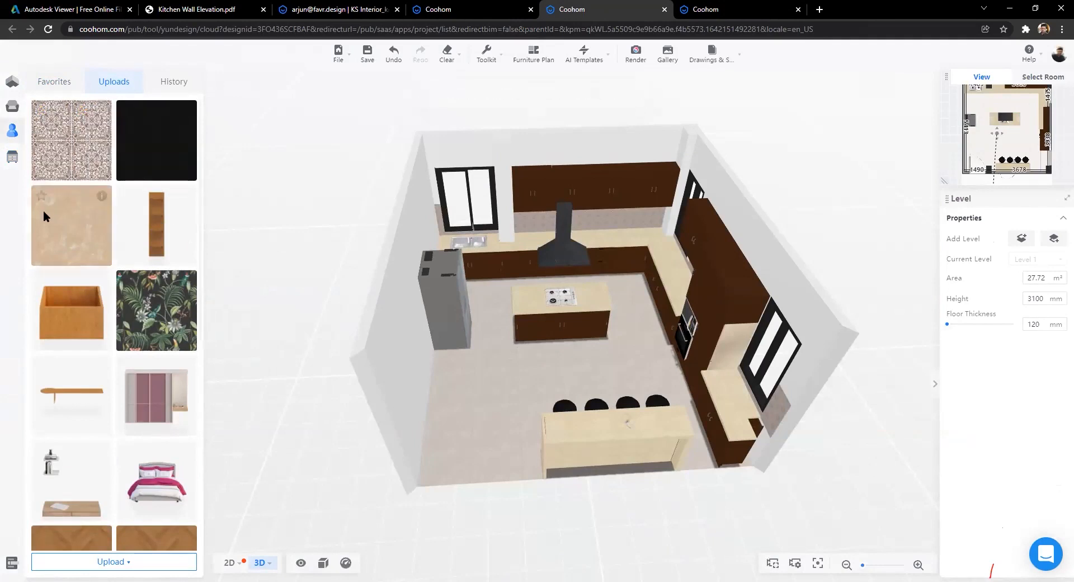
pyautogui.click(38, 196)
pyautogui.click(65, 207)
pyautogui.click(84, 229)
pyautogui.scroll(-2, 61, 210)
pyautogui.scroll(2, 62, 211)
# Step: Check the uploaded textures in the personal library and reopen the Personal Catalog favorites for the island countertop's material
pyautogui.click(706, 9)
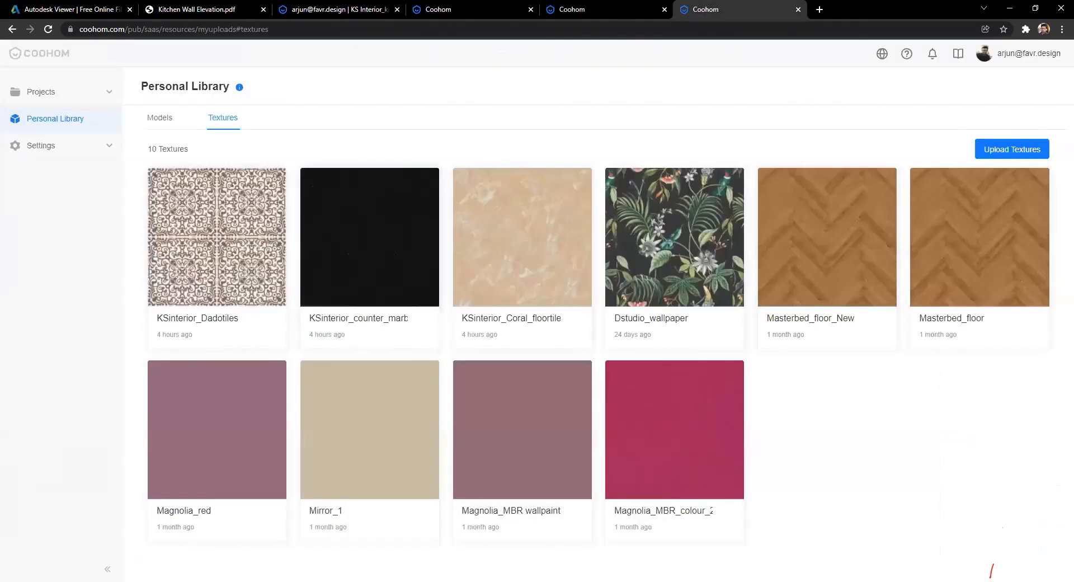
pyautogui.click(615, 9)
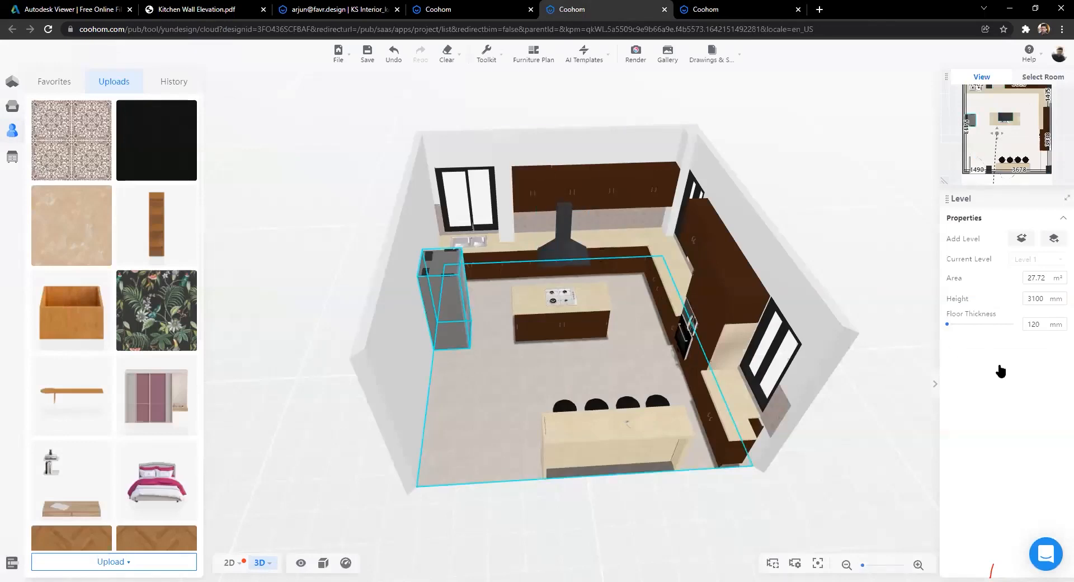
pyautogui.scroll(1, 959, 342)
pyautogui.scroll(2, 910, 308)
pyautogui.scroll(1, 904, 299)
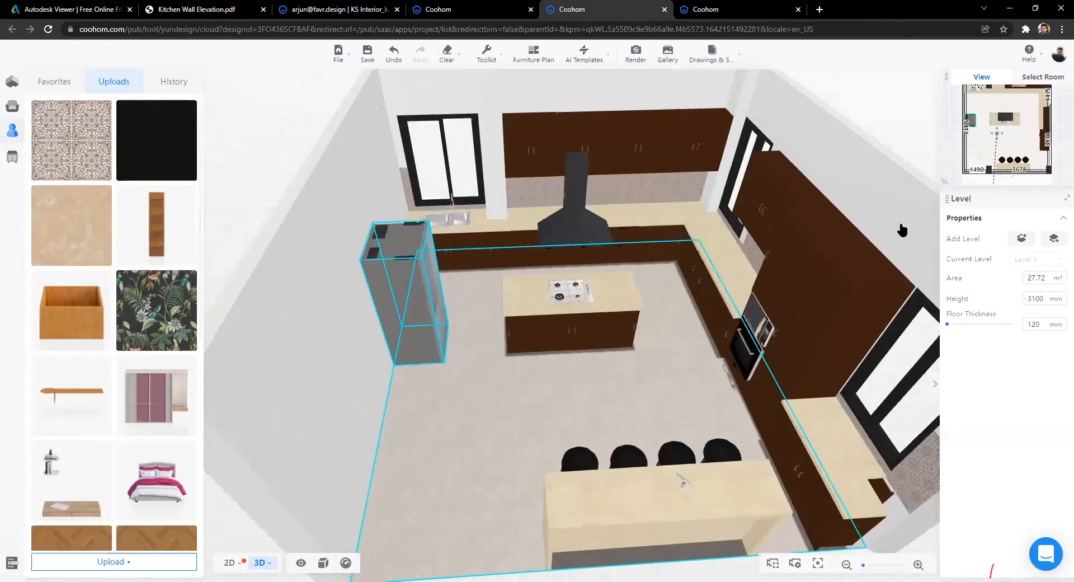
pyautogui.scroll(1, 917, 140)
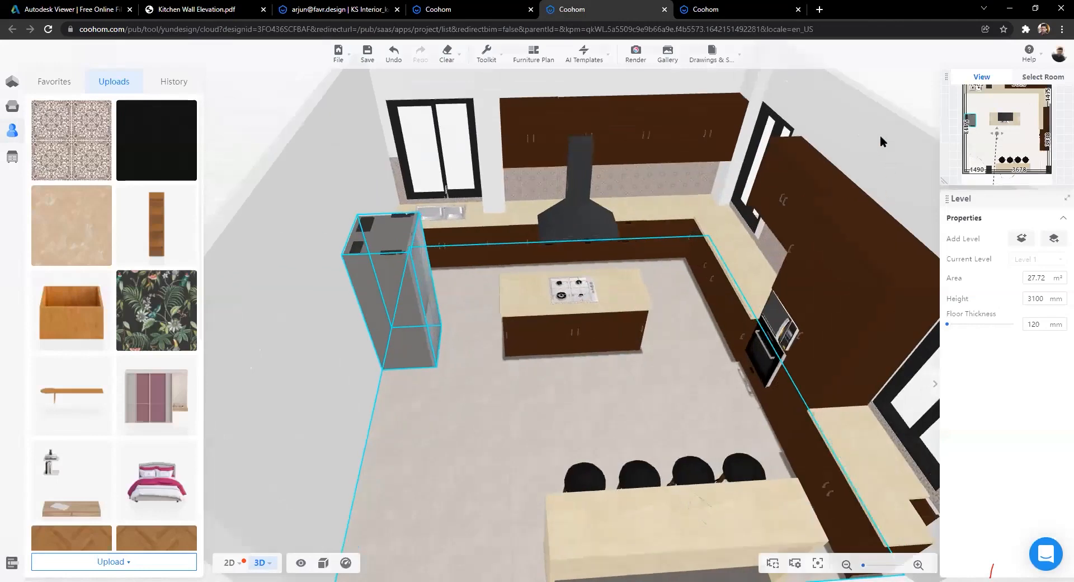
pyautogui.scroll(1, 881, 136)
pyautogui.scroll(1, 853, 323)
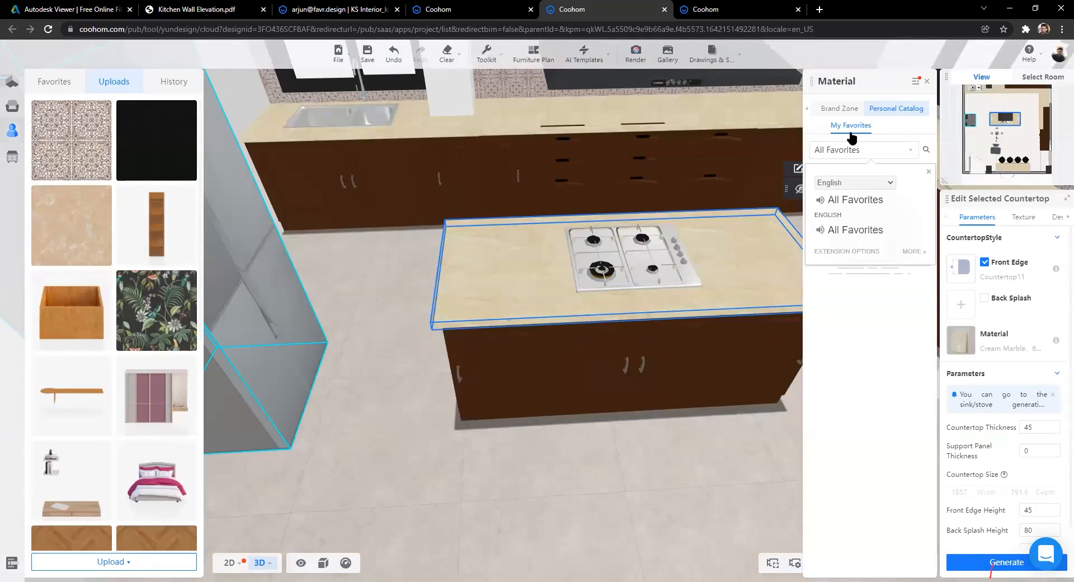
# Step: Browse the Brand Zone and the Personal Catalog for the island countertop's material
pyautogui.click(842, 184)
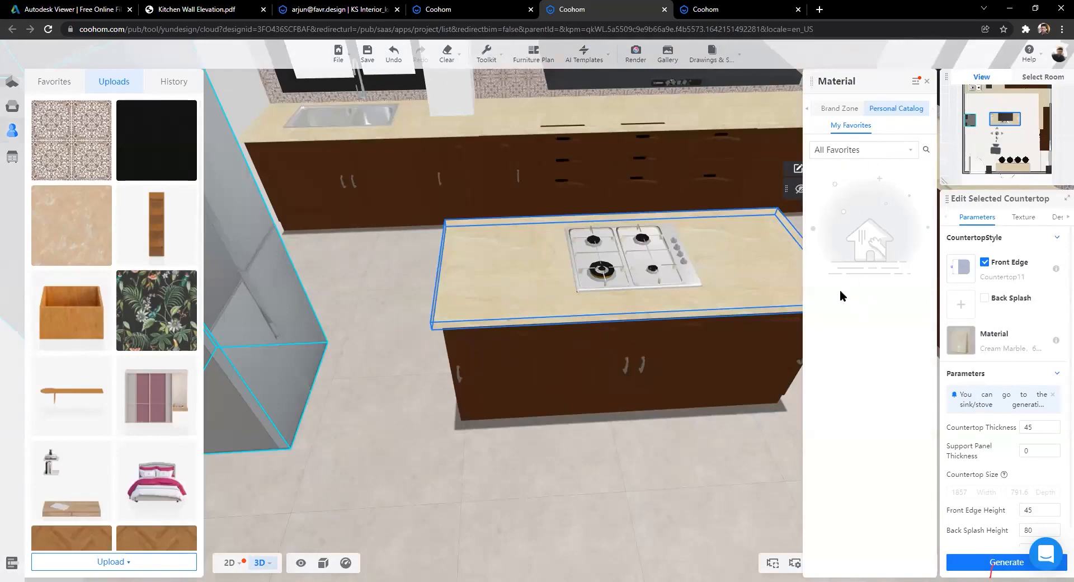
pyautogui.scroll(-5, 562, 394)
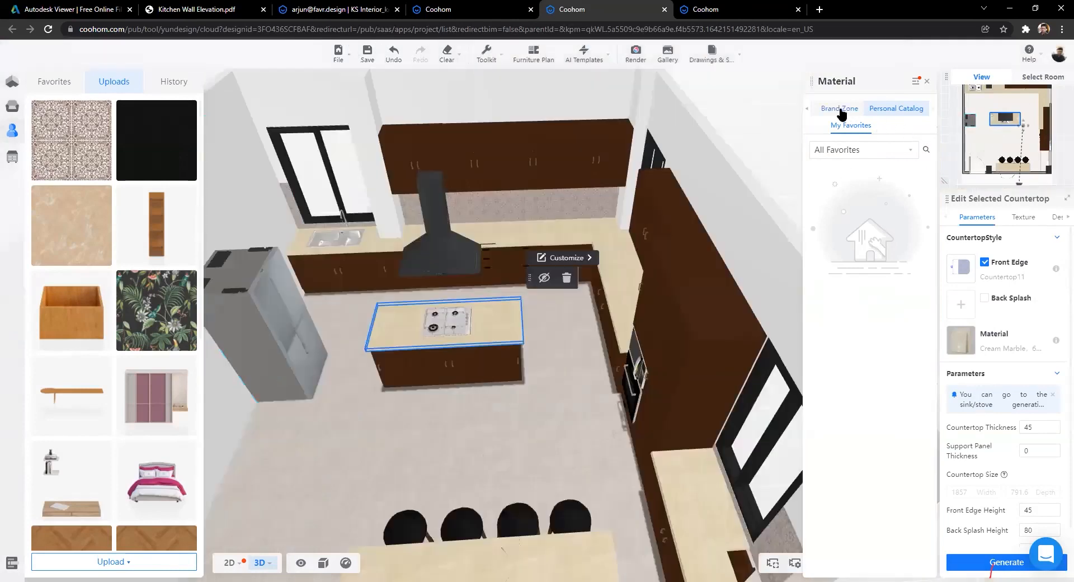
pyautogui.click(833, 110)
pyautogui.click(809, 109)
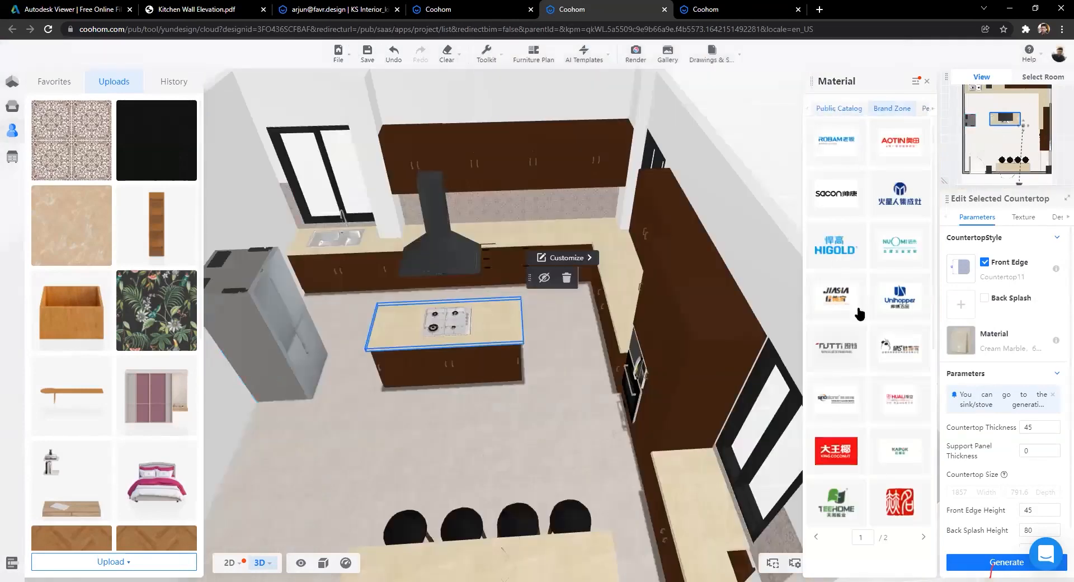
pyautogui.click(923, 111)
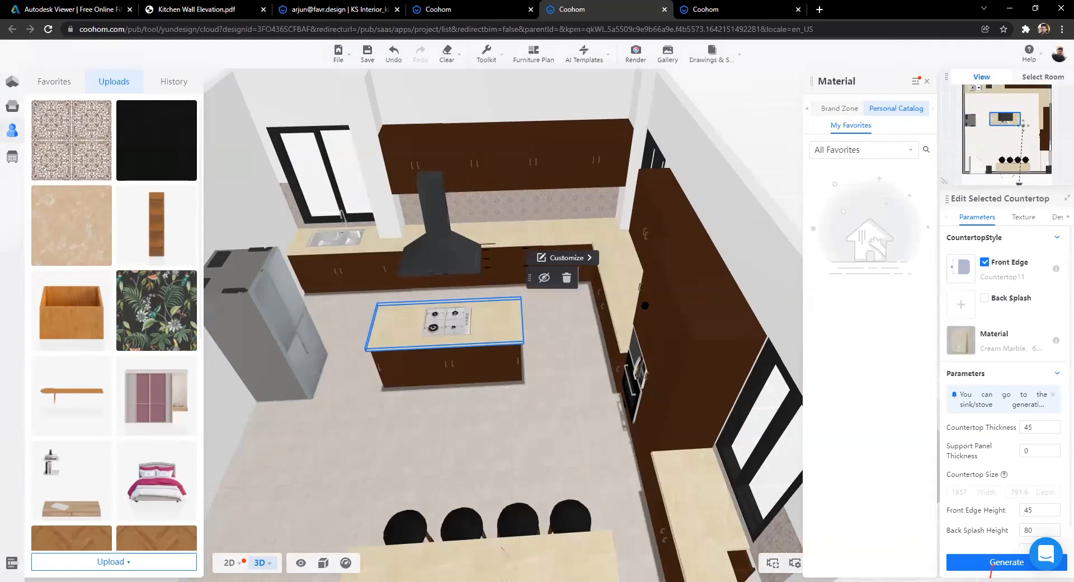
pyautogui.scroll(-4, 642, 303)
pyautogui.moveTo(410, 411); pyautogui.dragTo(554, 414)
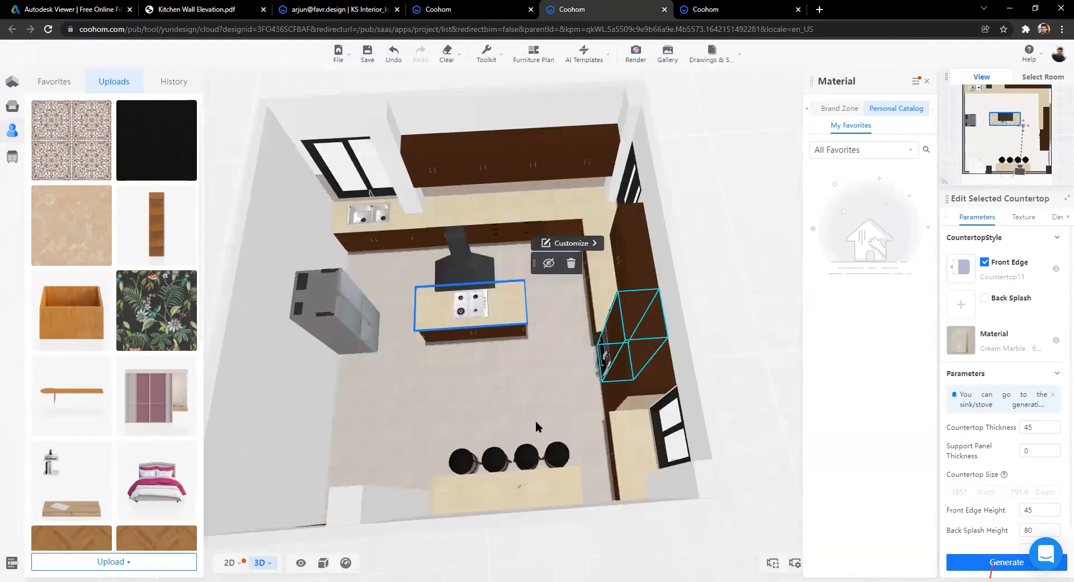
pyautogui.scroll(5, 532, 425)
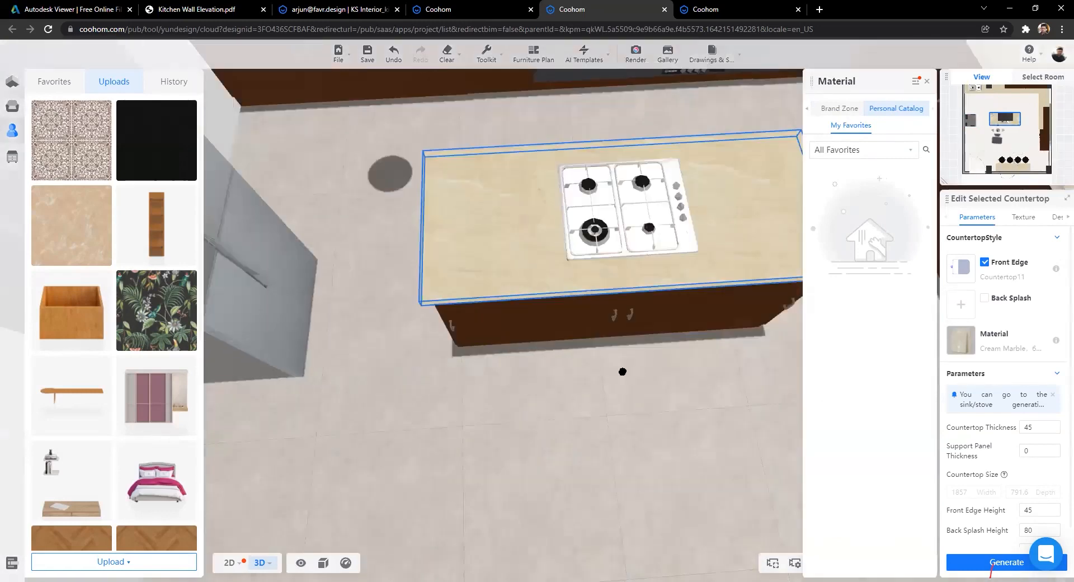
pyautogui.moveTo(493, 366); pyautogui.dragTo(840, 416)
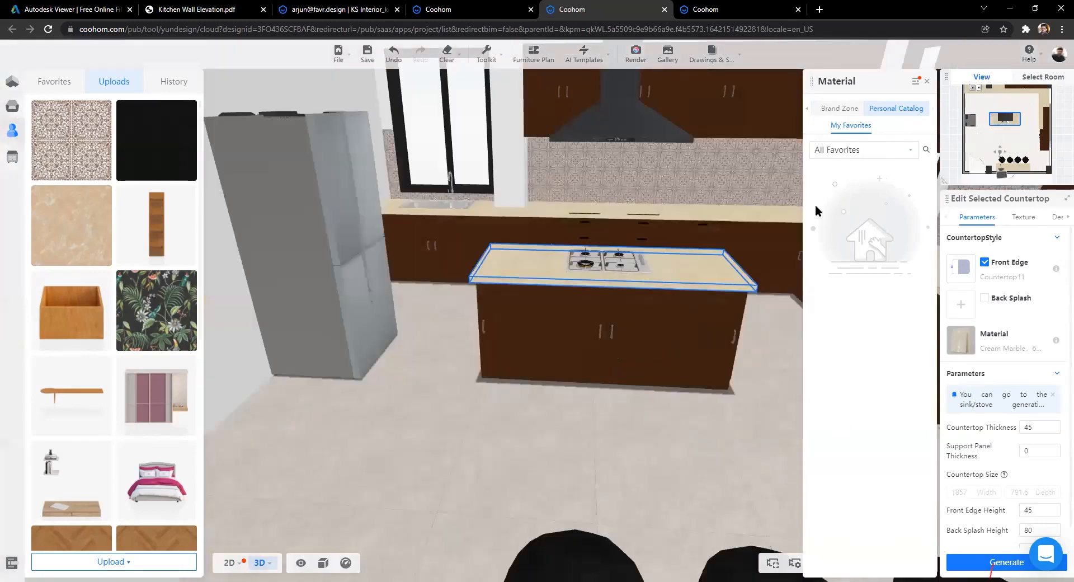
pyautogui.press('w')
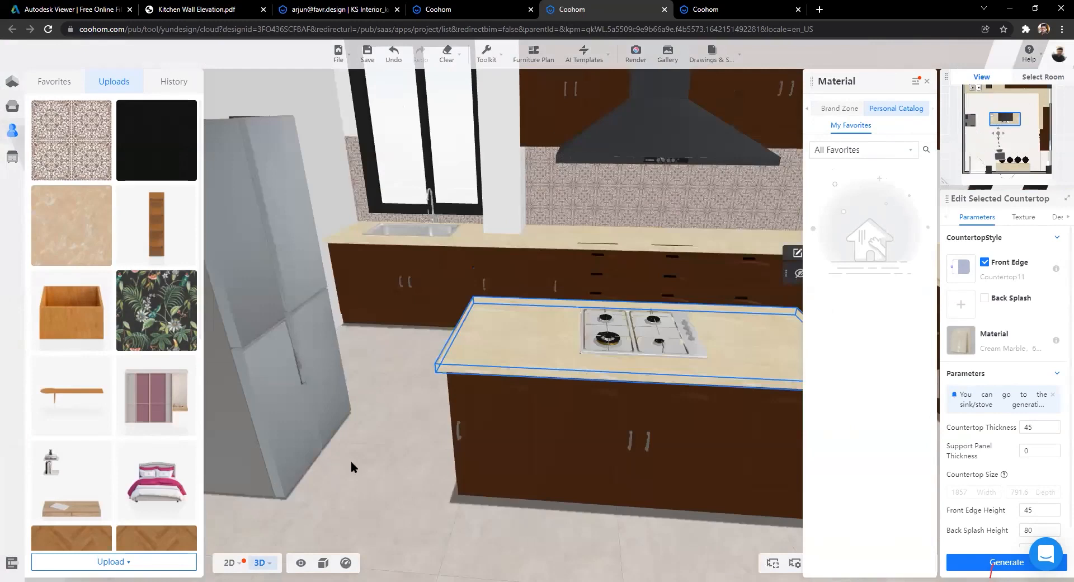
pyautogui.moveTo(593, 479); pyautogui.dragTo(467, 385)
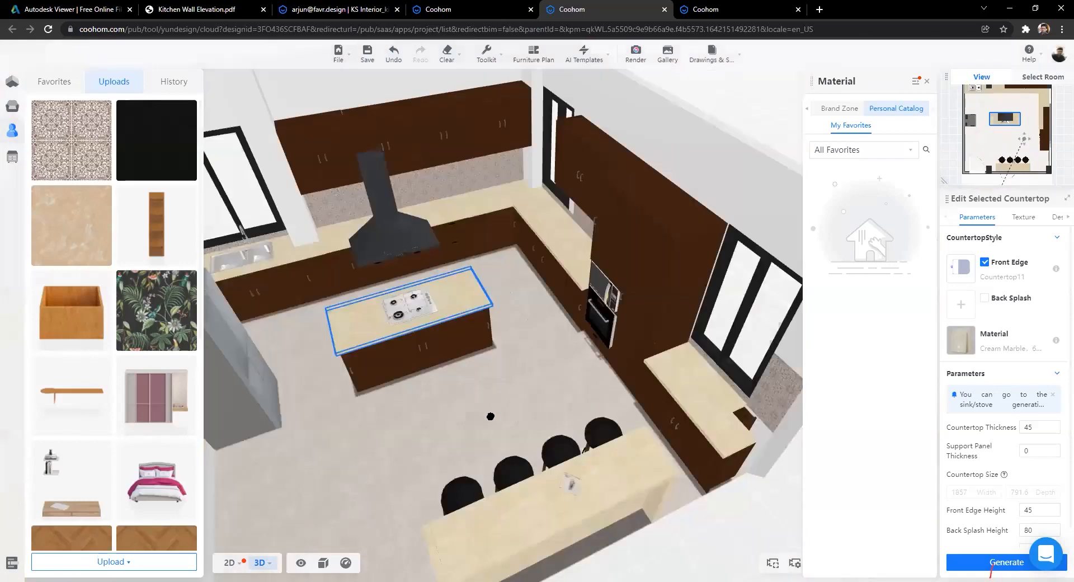
# Step: Open the bar counter in the Material Editor and show the account's uploaded materials
pyautogui.click(374, 397)
pyautogui.moveTo(787, 397); pyautogui.dragTo(781, 414)
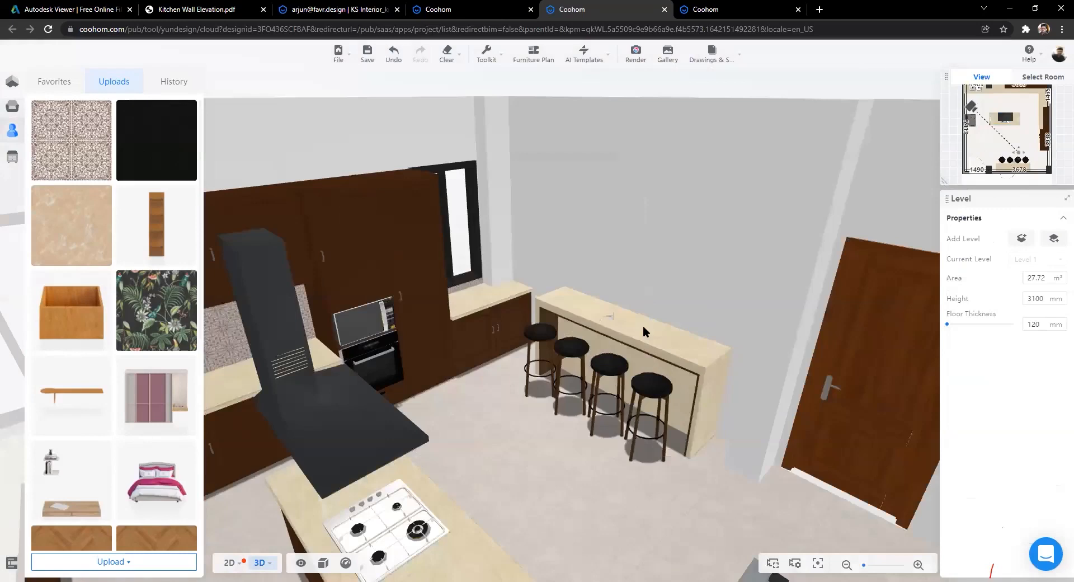
pyautogui.moveTo(643, 327); pyautogui.dragTo(664, 358)
pyautogui.scroll(5, 666, 321)
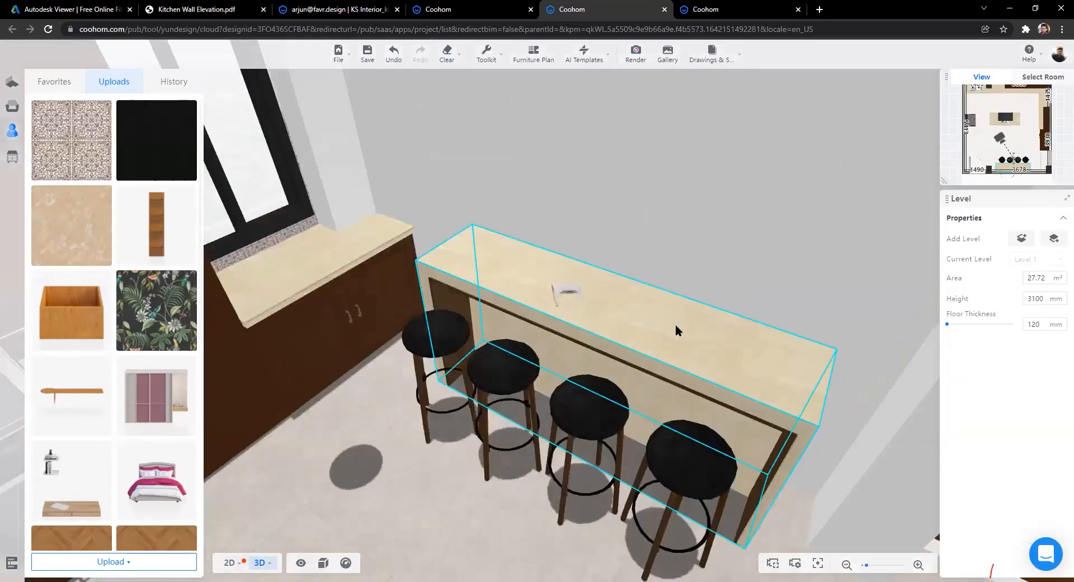
pyautogui.click(675, 327)
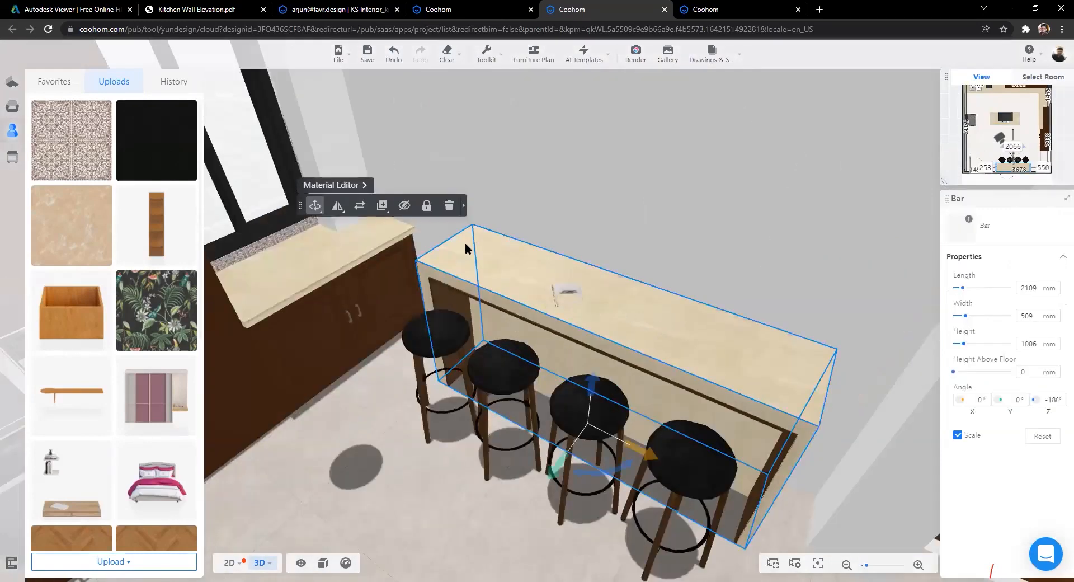
pyautogui.click(349, 186)
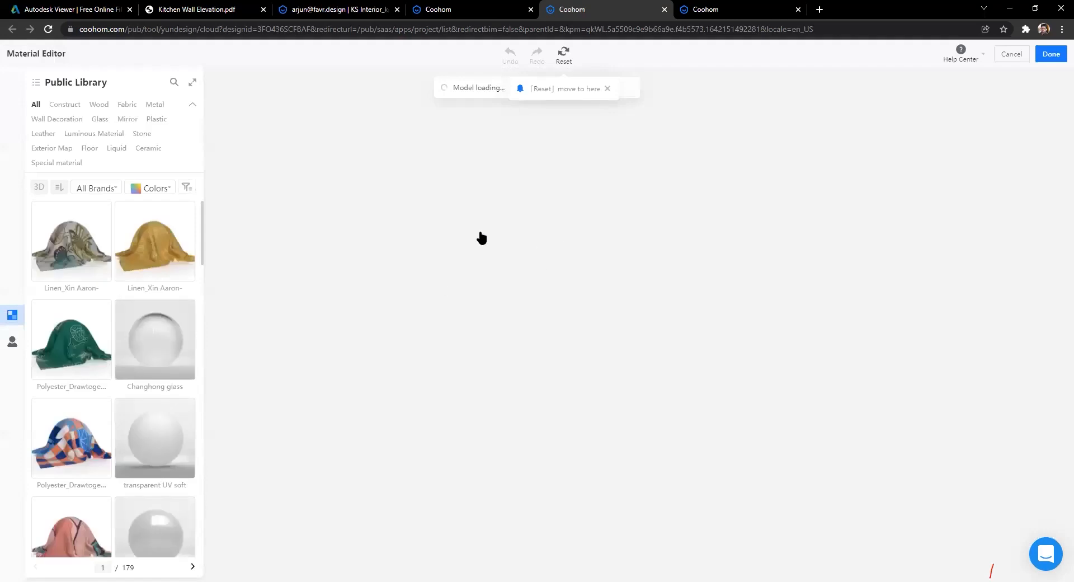
pyautogui.click(11, 340)
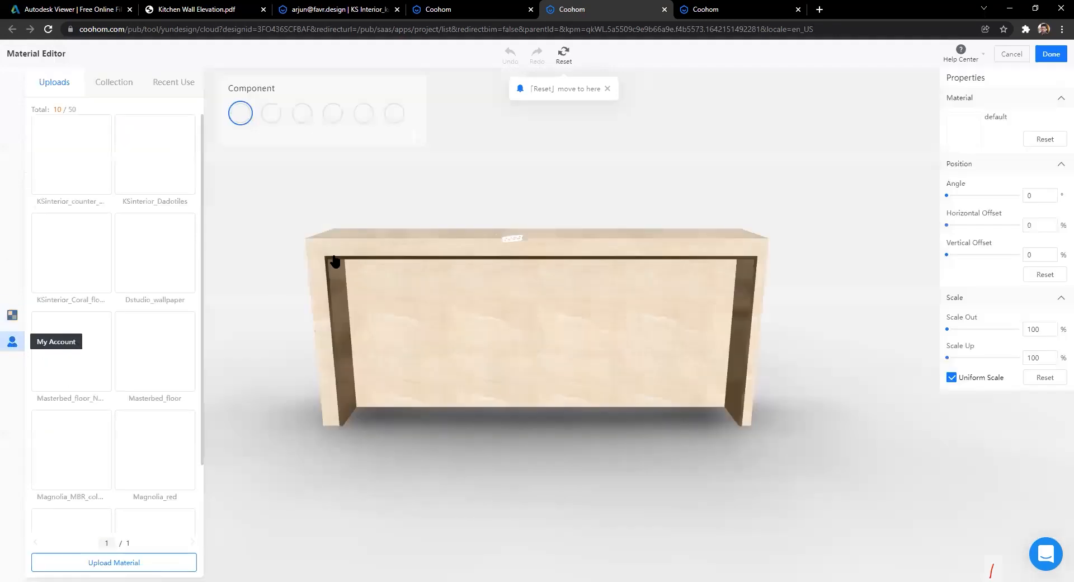
# Step: Apply the uploaded KSinterior_Dadotiles texture to the bar counter's cream marble body and save the material change
pyautogui.moveTo(259, 278); pyautogui.dragTo(558, 333)
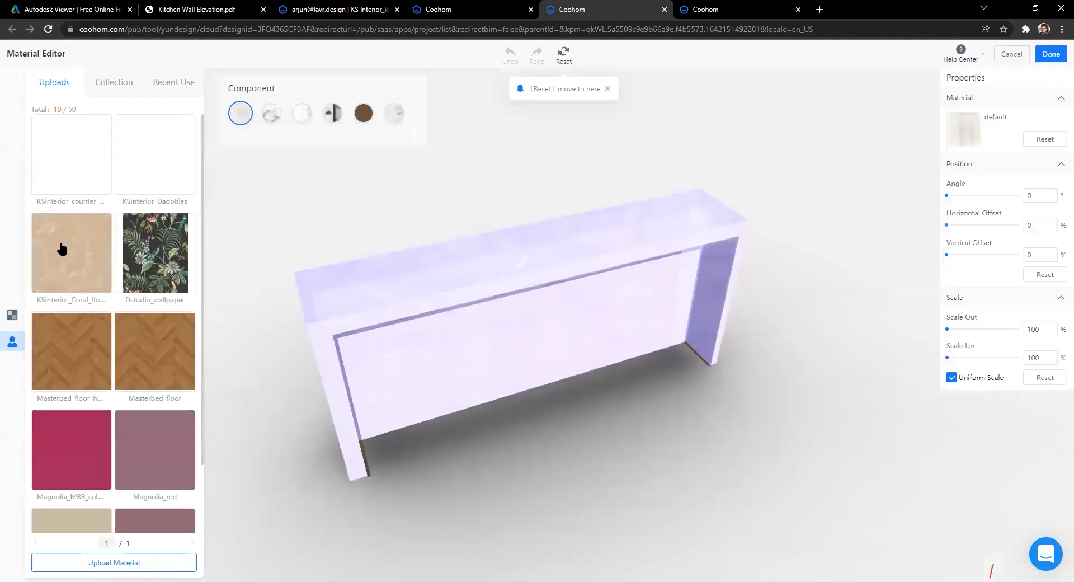
pyautogui.moveTo(180, 172); pyautogui.dragTo(545, 360)
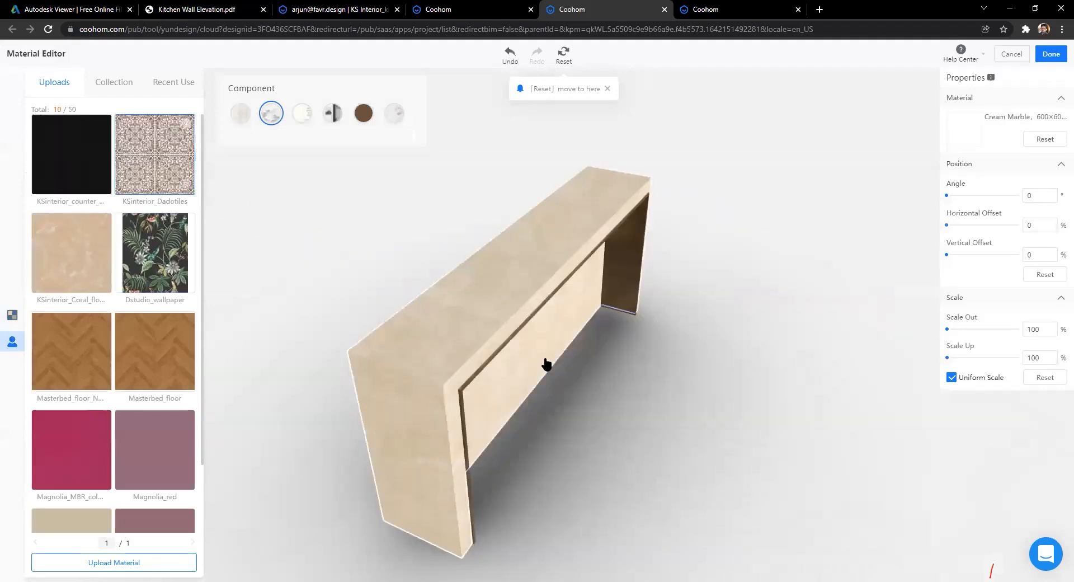
pyautogui.scroll(-5, 732, 394)
pyautogui.click(771, 400)
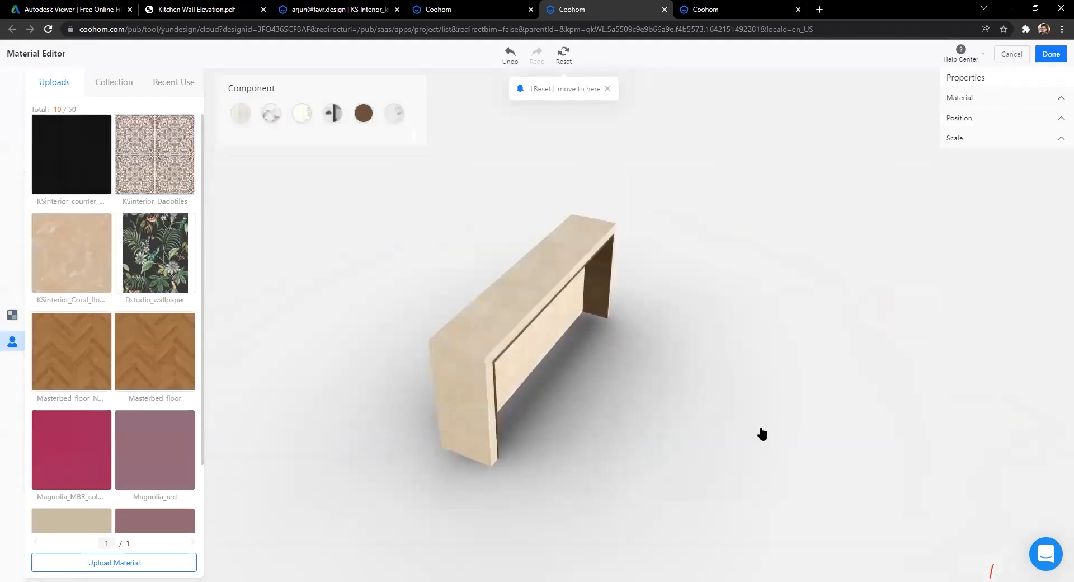
pyautogui.moveTo(760, 434); pyautogui.dragTo(837, 435)
pyautogui.moveTo(482, 401); pyautogui.dragTo(370, 390)
pyautogui.scroll(4, 370, 389)
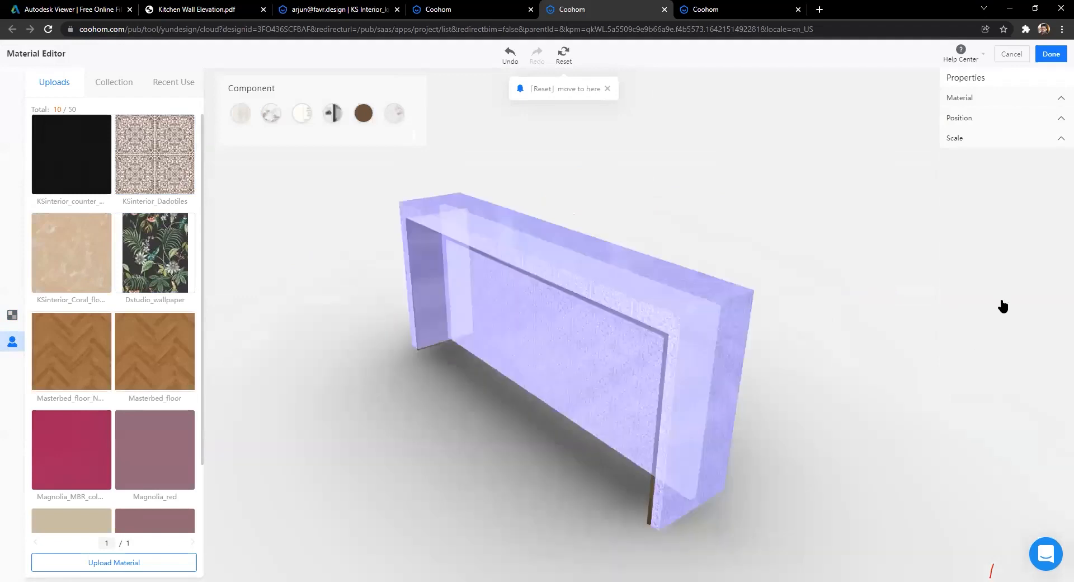
pyautogui.click(1052, 55)
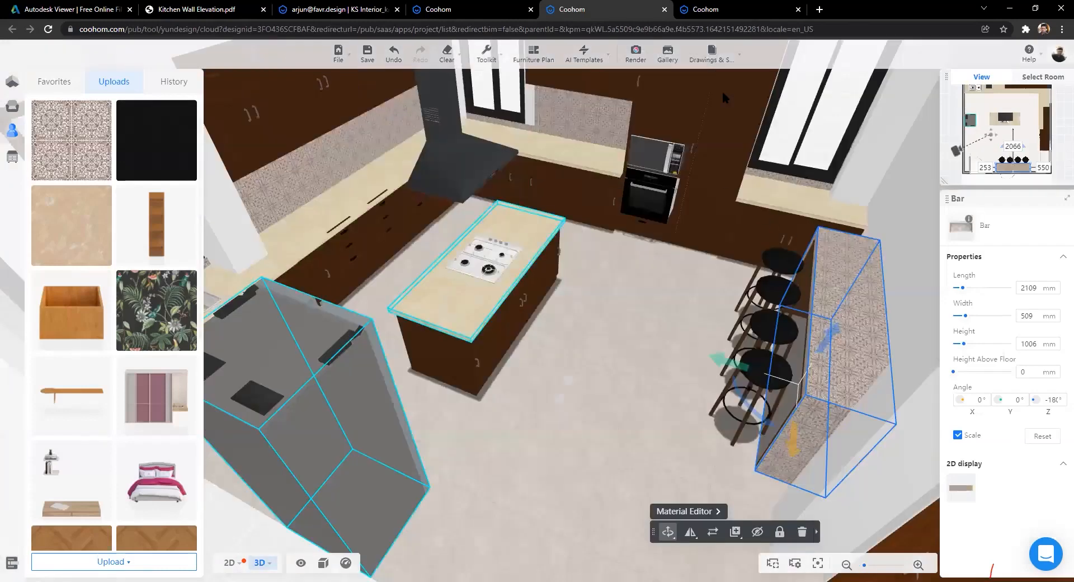
# Step: Reopen the kitchen cabinet customization, check the personal Parts folders and show the Personal Catalog favorites for the island countertop's material
pyautogui.click(11, 144)
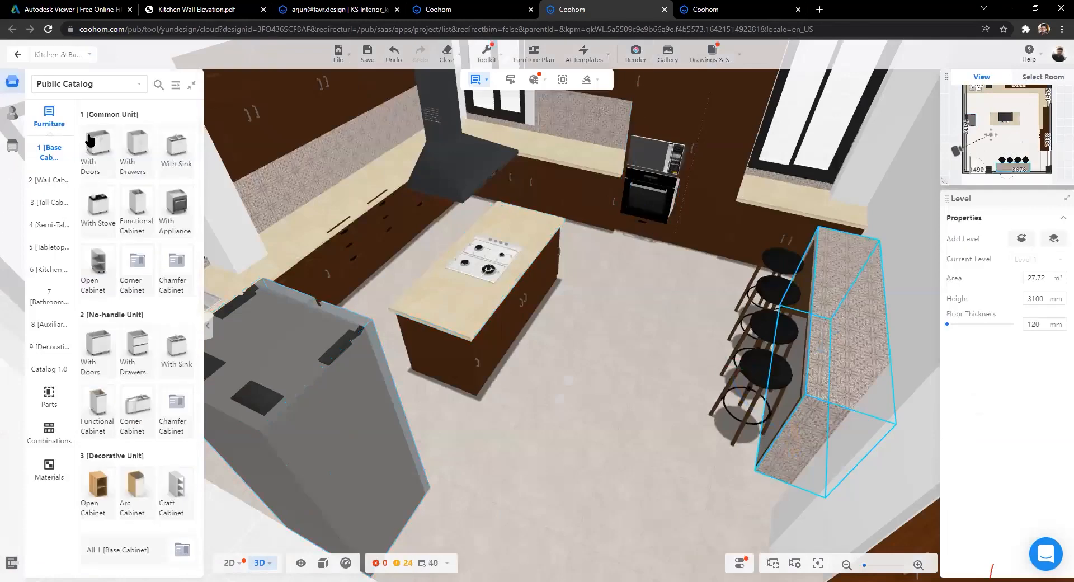
pyautogui.click(16, 120)
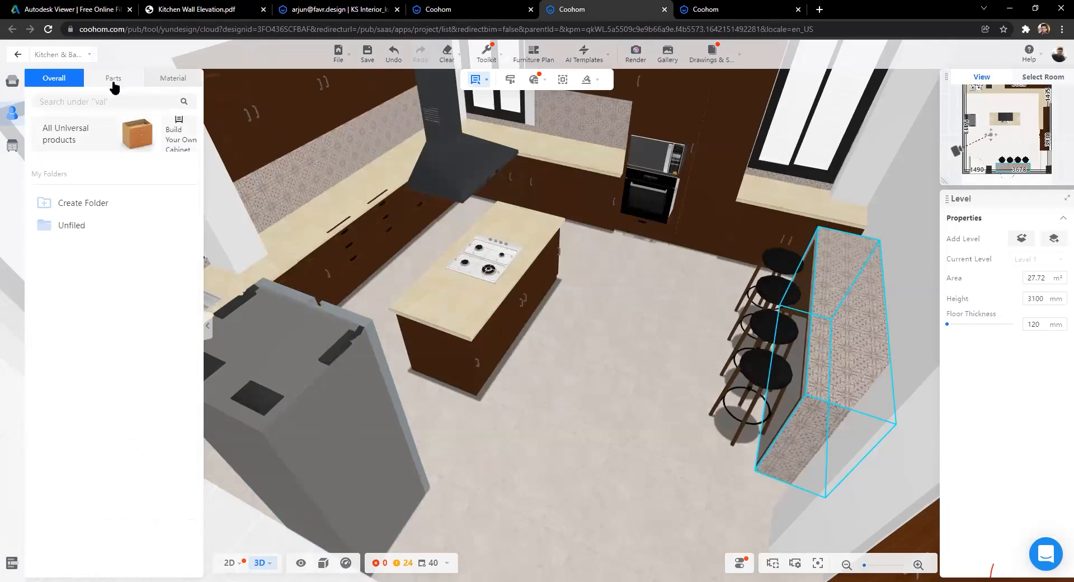
pyautogui.click(115, 82)
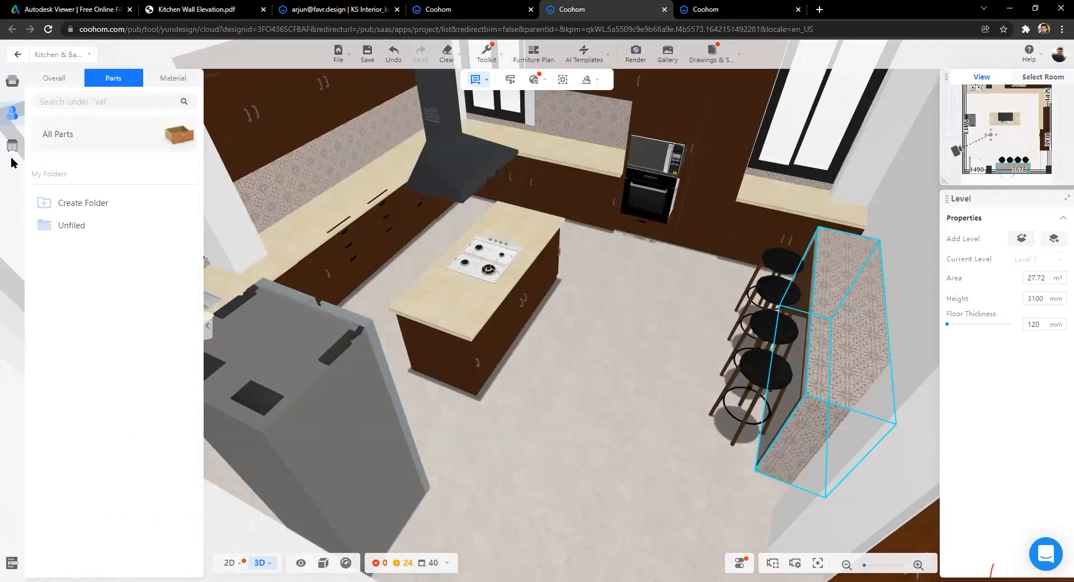
pyautogui.click(458, 302)
pyautogui.click(965, 333)
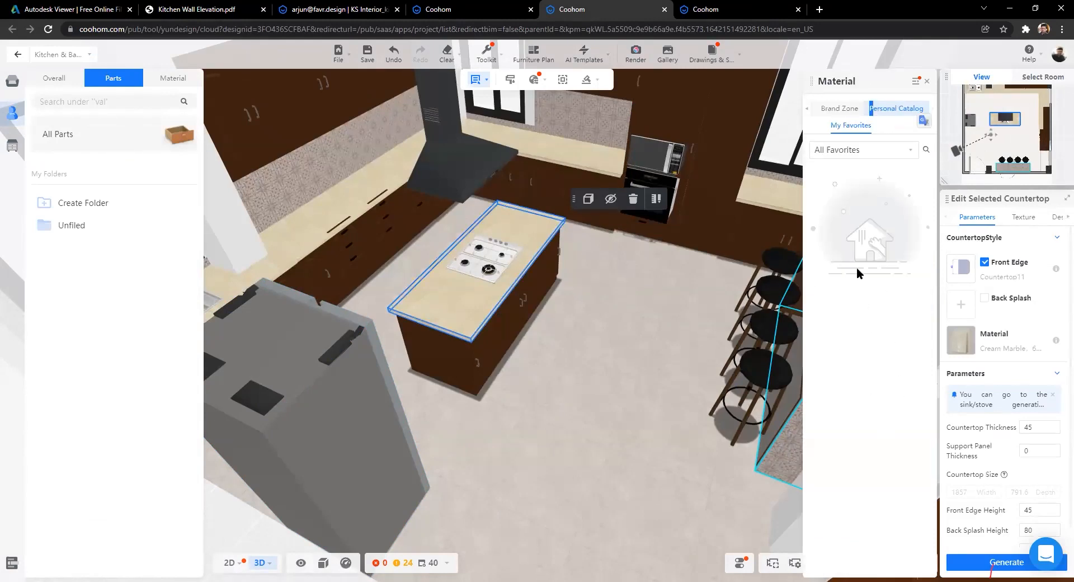
# Step: Check the Brand Zone once more for the island countertop's material and close the material library
pyautogui.click(846, 108)
pyautogui.click(896, 108)
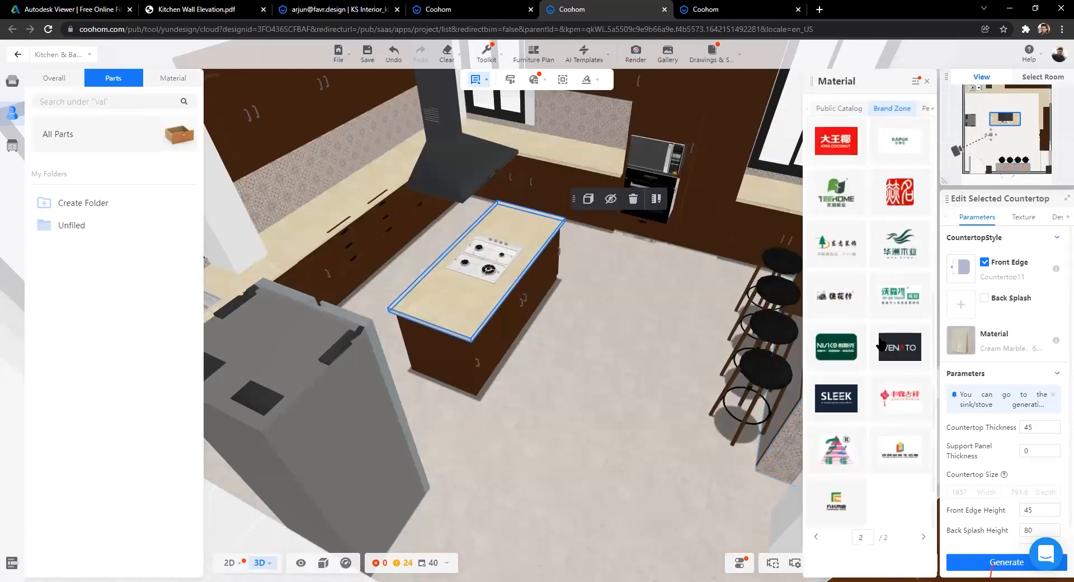
pyautogui.click(929, 83)
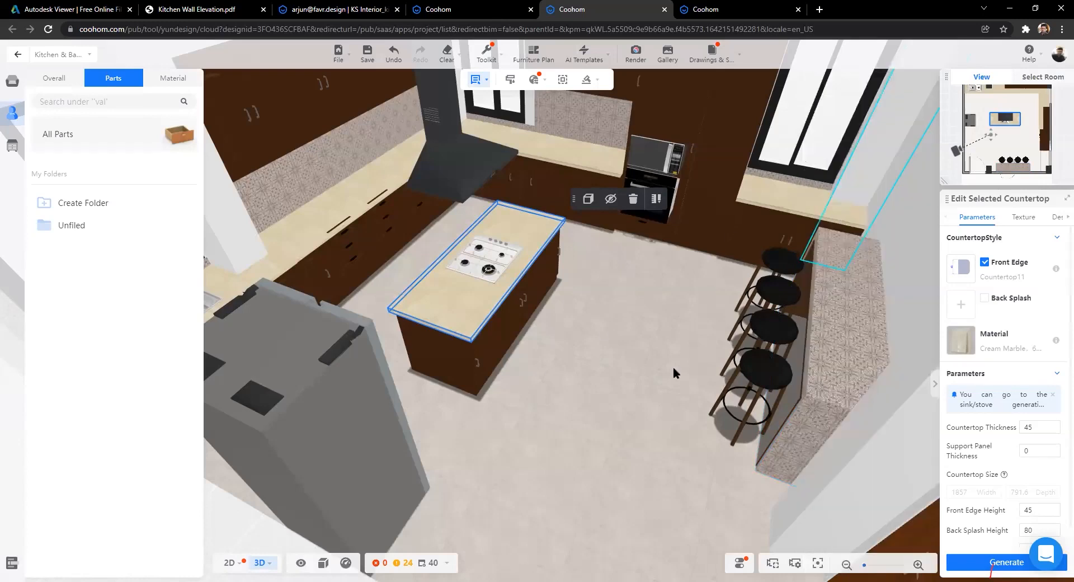
# Step: Examine the island, bar counter, cabinets and backsplash of the finished kitchen from several angles
pyautogui.scroll(4, 603, 358)
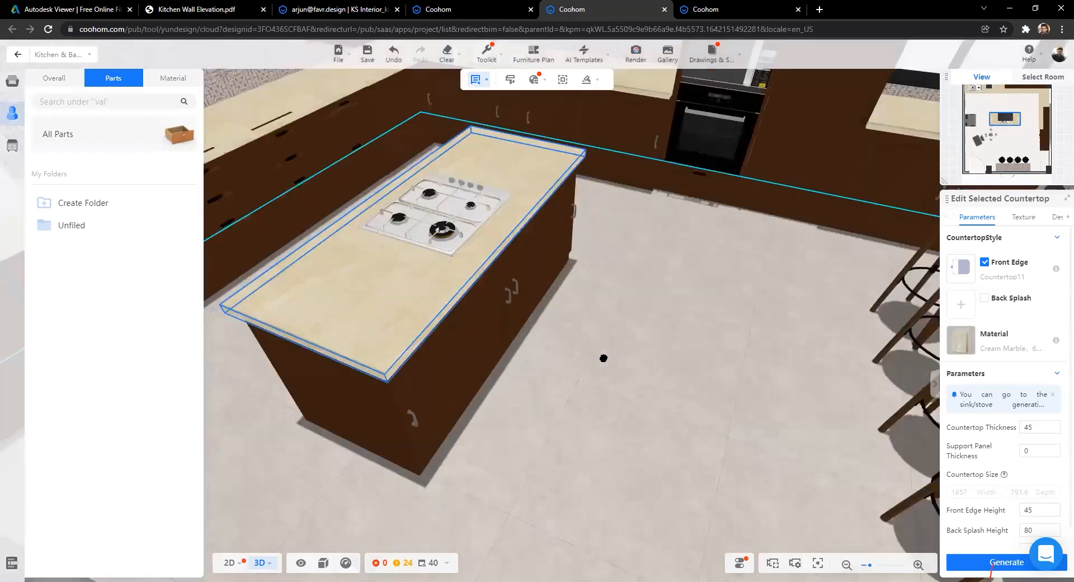
pyautogui.click(603, 358)
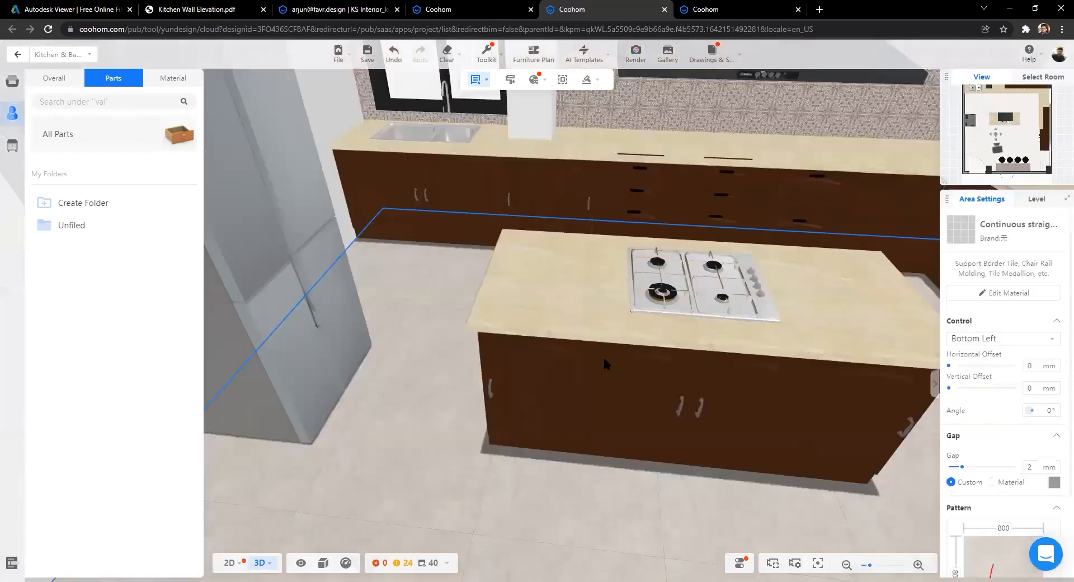
pyautogui.scroll(-5, 414, 432)
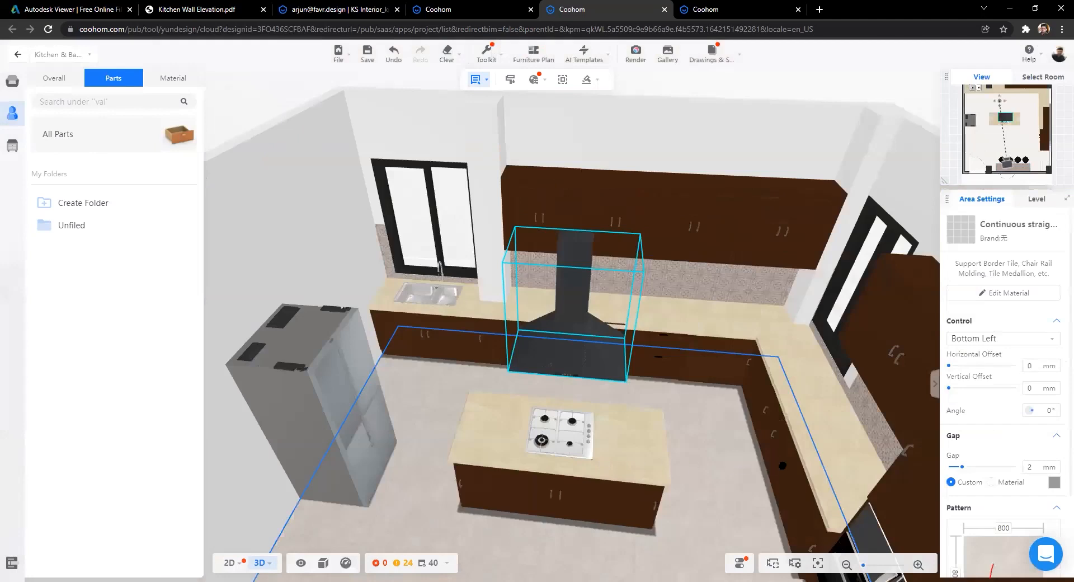
pyautogui.moveTo(783, 465); pyautogui.dragTo(493, 508)
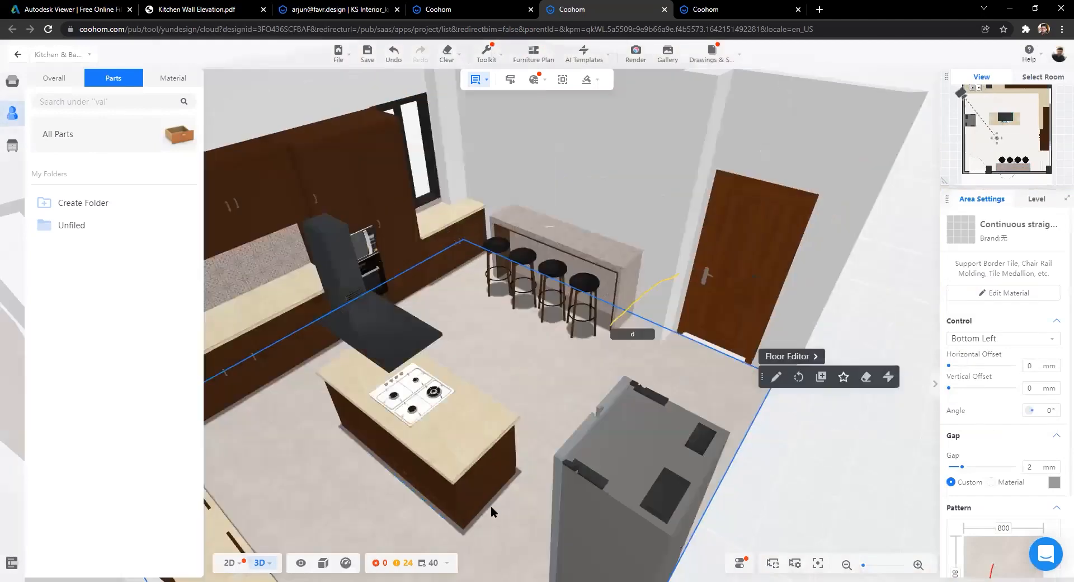
pyautogui.scroll(5, 518, 487)
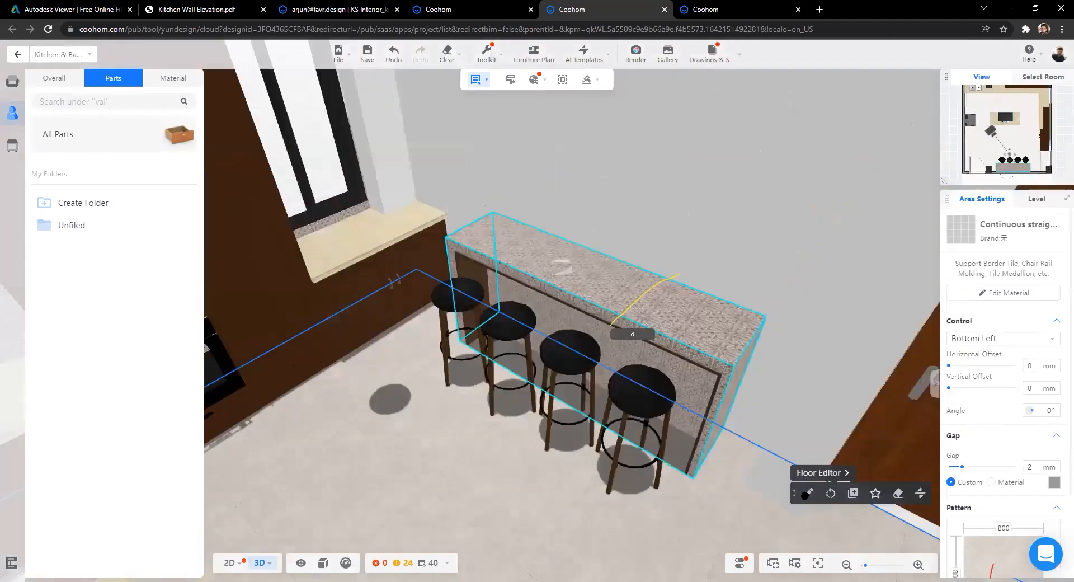
pyautogui.moveTo(526, 454); pyautogui.dragTo(651, 388)
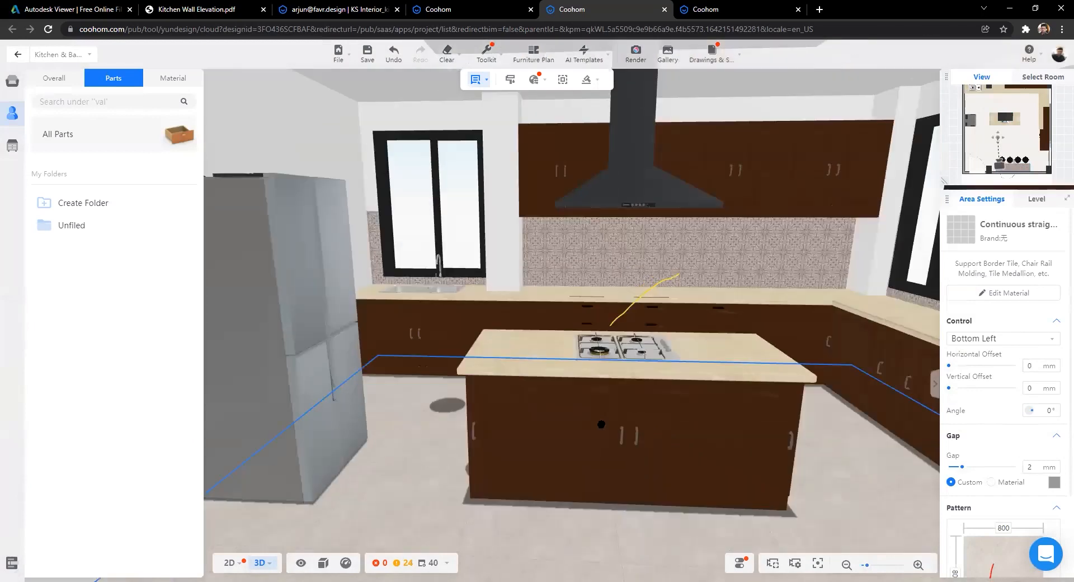
pyautogui.moveTo(601, 424); pyautogui.dragTo(569, 397)
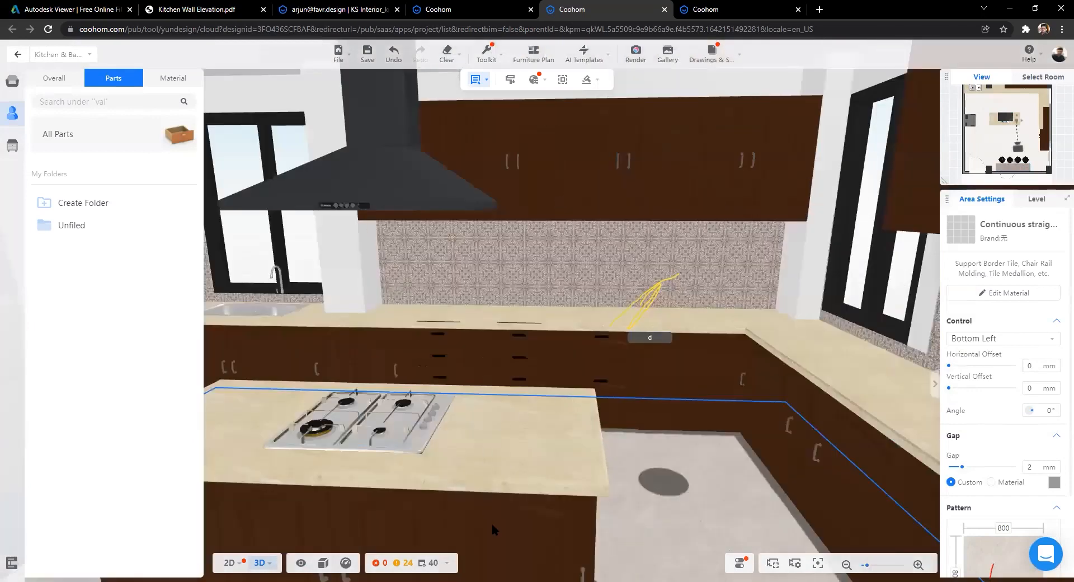
pyautogui.scroll(-5, 492, 525)
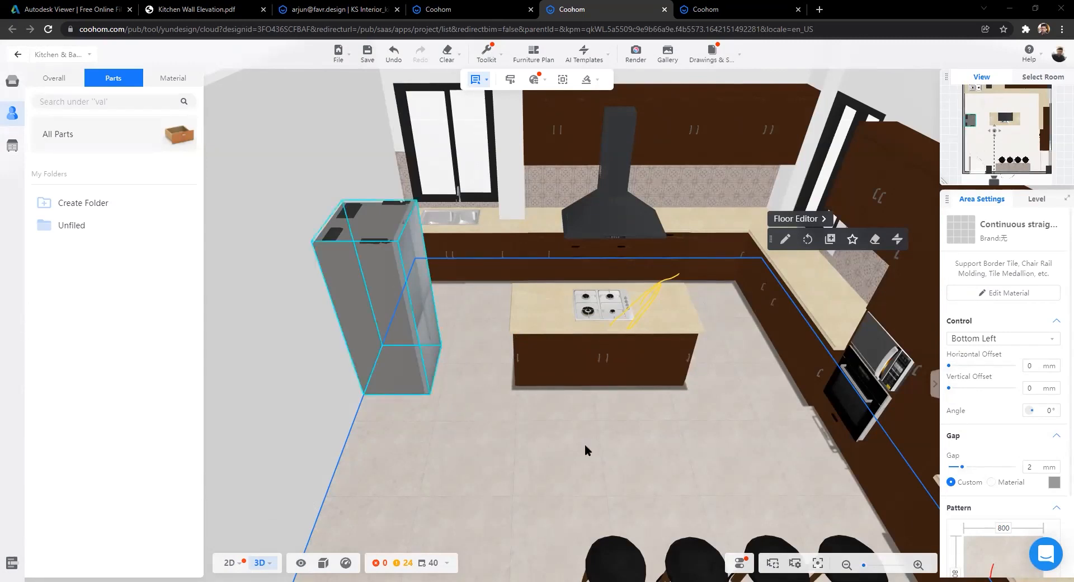
pyautogui.scroll(3, 642, 350)
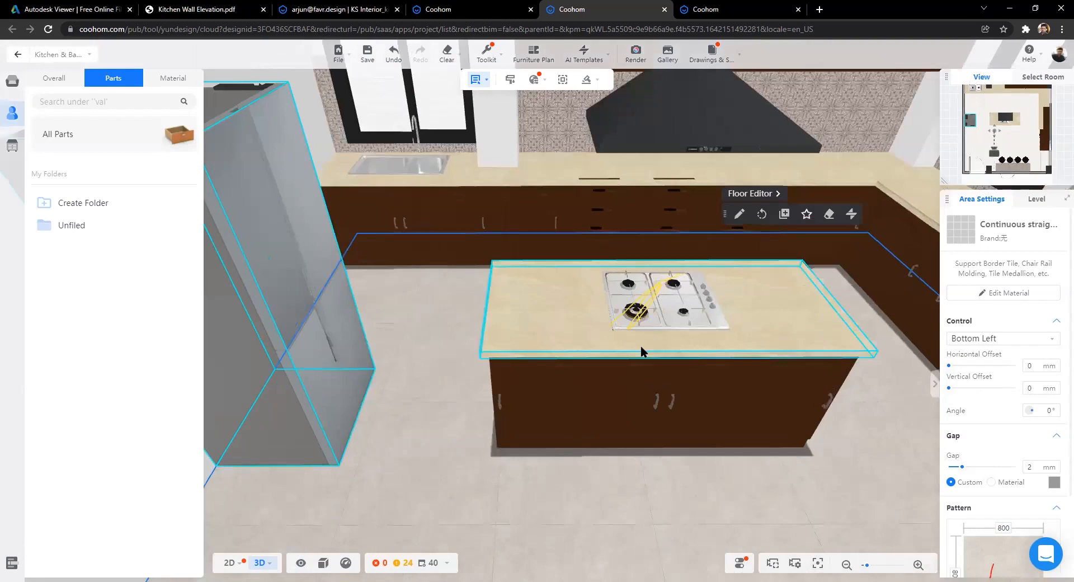
# Step: Inspect the hinged-door base cabinet under the sink and the single-door cabinet at the island's end, including their countertops
pyautogui.click(553, 208)
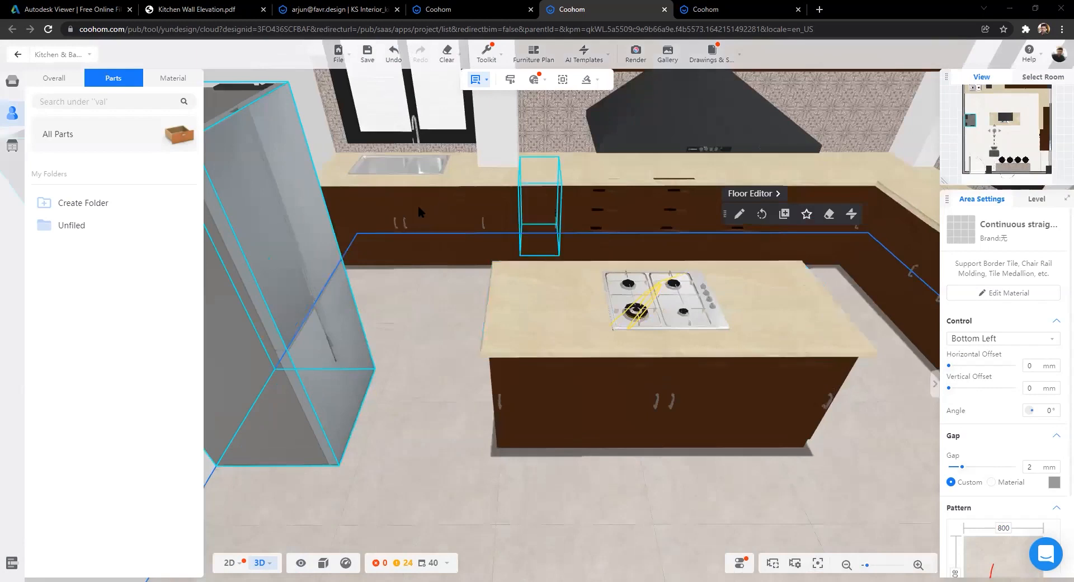
pyautogui.click(419, 206)
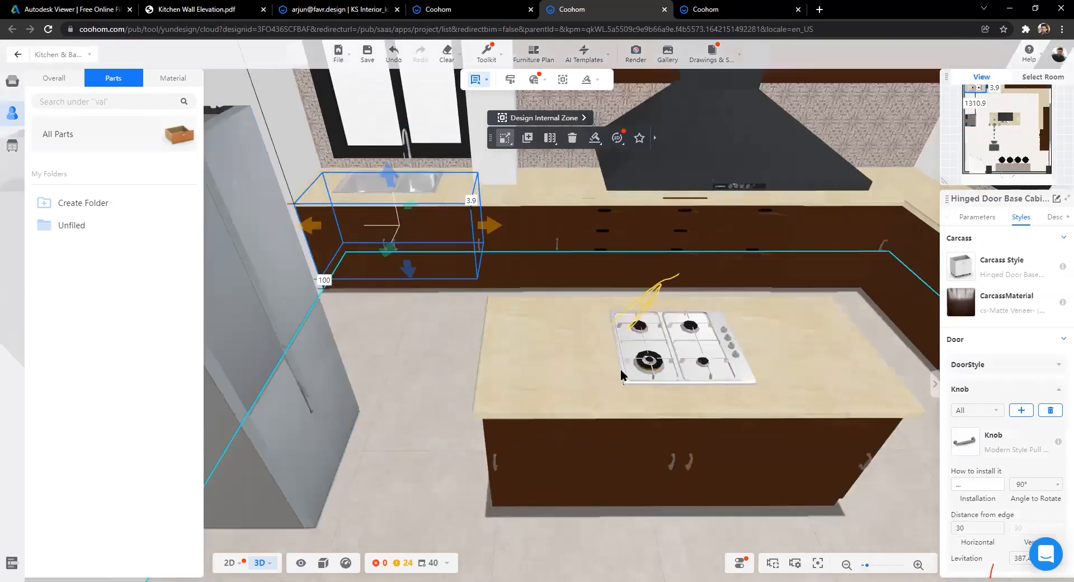
pyautogui.scroll(3, 408, 428)
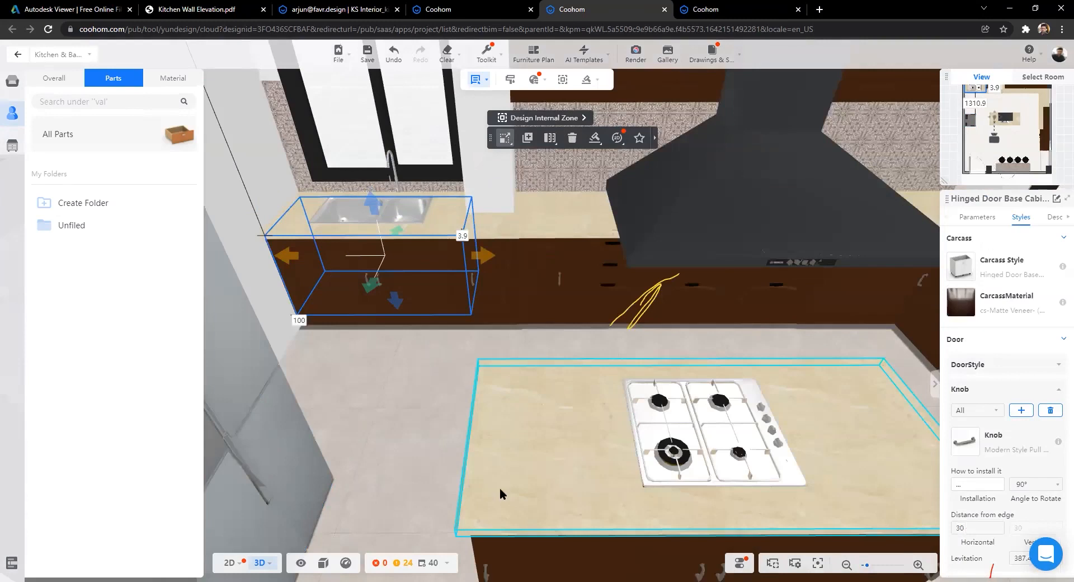
pyautogui.scroll(-5, 592, 487)
pyautogui.moveTo(663, 467); pyautogui.dragTo(811, 467)
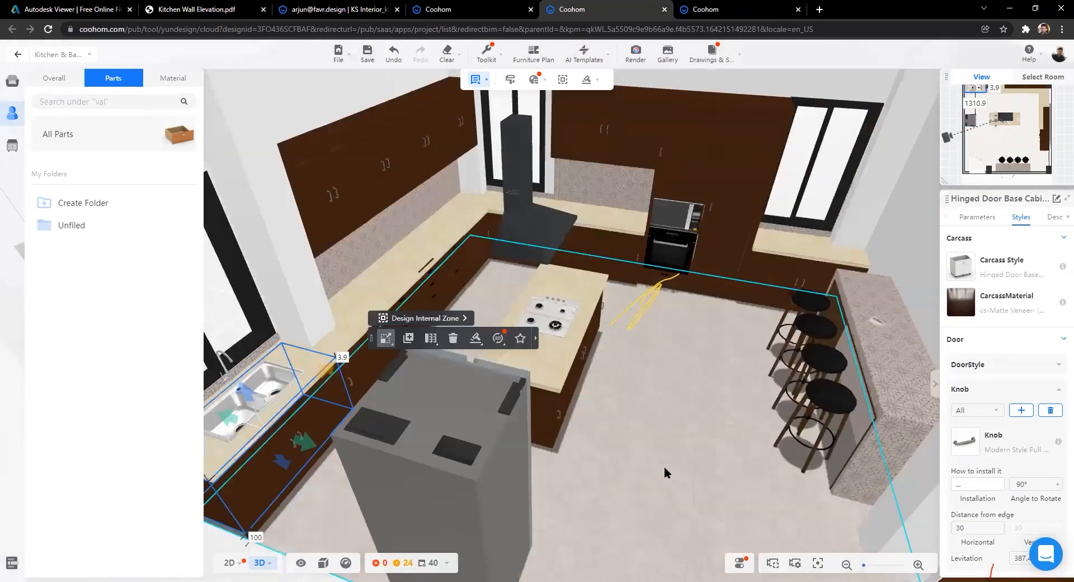
pyautogui.scroll(3, 646, 462)
pyautogui.moveTo(645, 462); pyautogui.dragTo(498, 428)
pyautogui.click(498, 392)
pyautogui.scroll(-2, 565, 295)
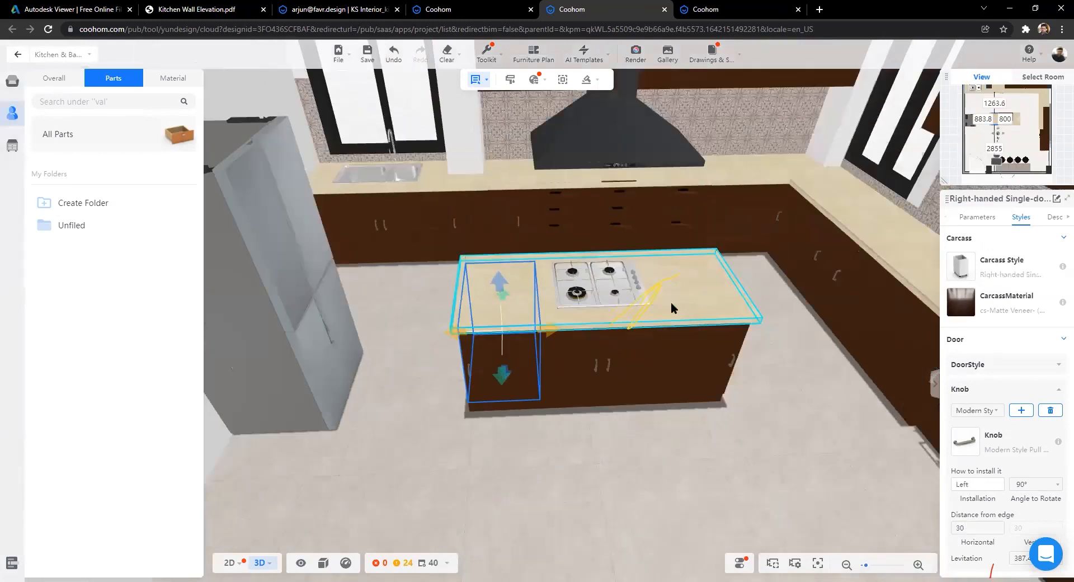
# Step: Generate a sink in the style Single Sink-22 on the double-drawer base cabinet beneath the patterned backsplash
pyautogui.scroll(5, 555, 322)
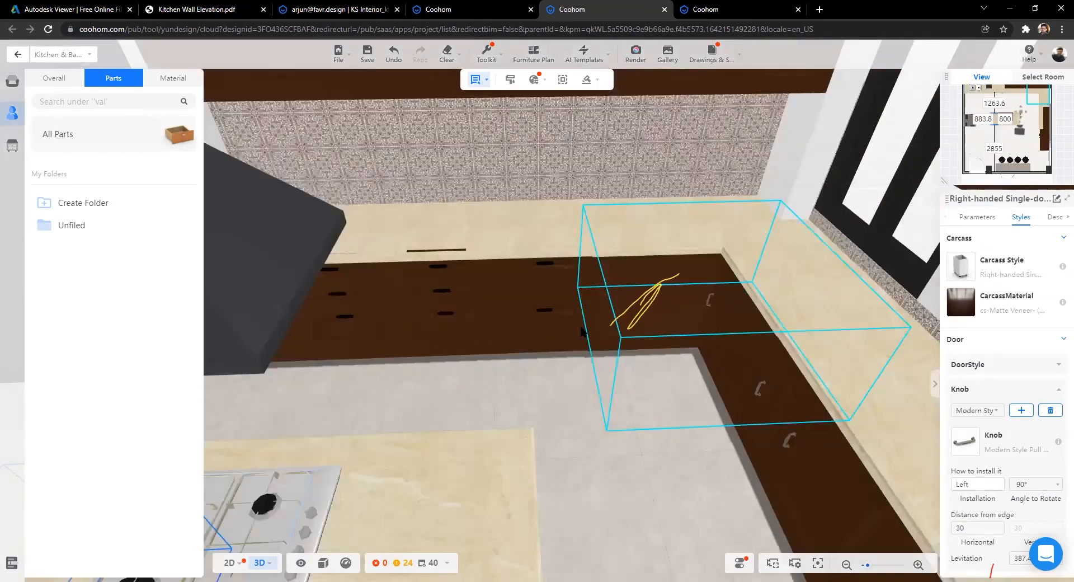
pyautogui.scroll(1, 552, 326)
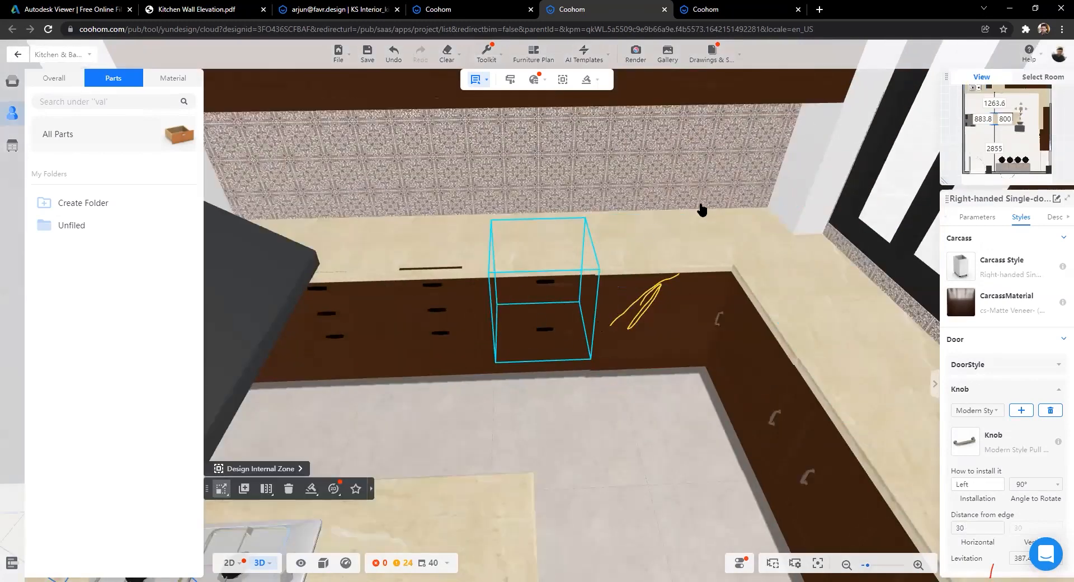
pyautogui.click(699, 212)
pyautogui.moveTo(698, 199)
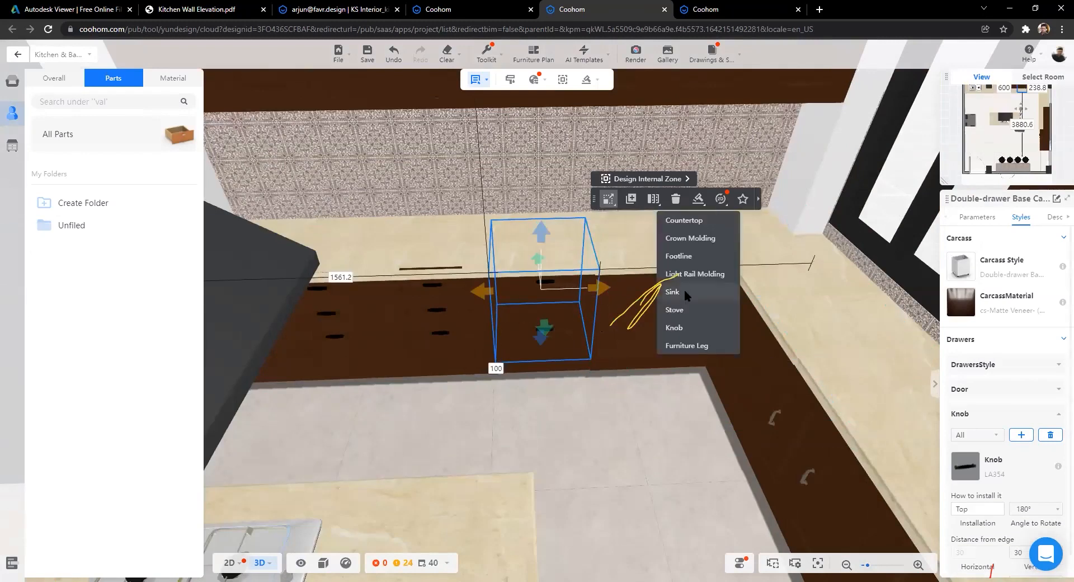
pyautogui.click(683, 290)
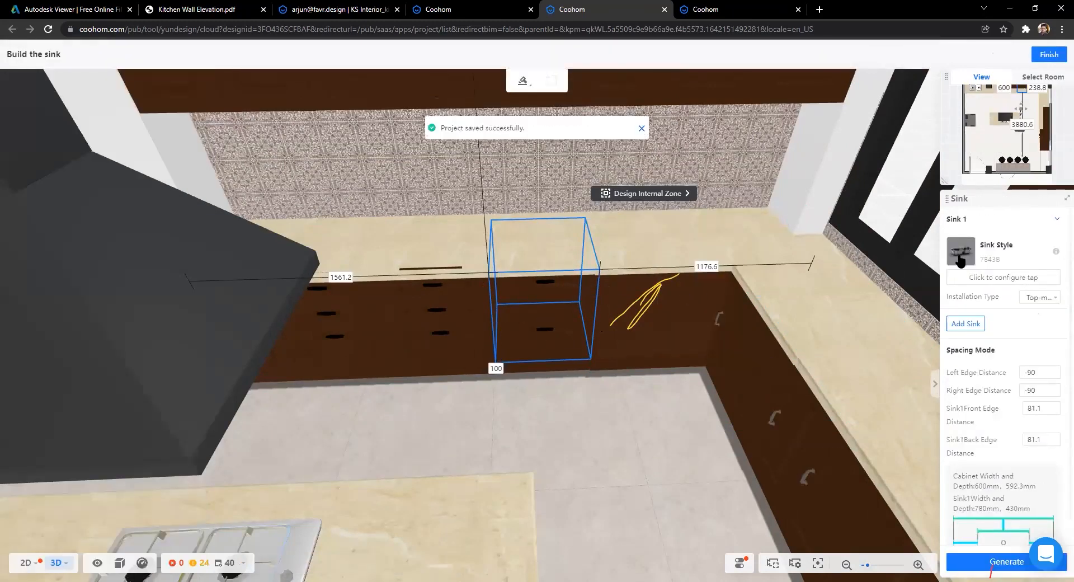
pyautogui.click(960, 259)
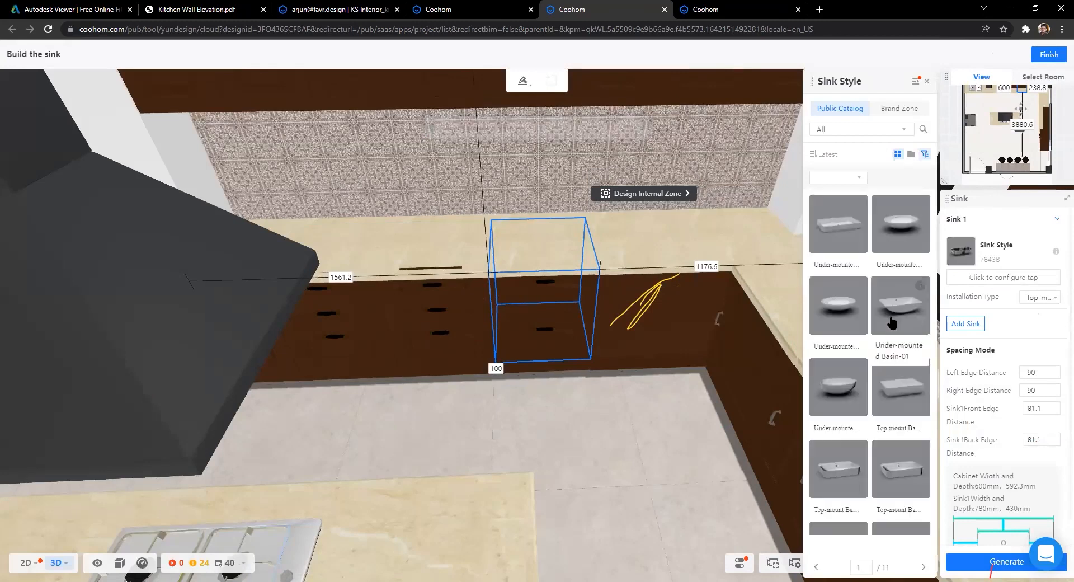
pyautogui.scroll(-5, 837, 381)
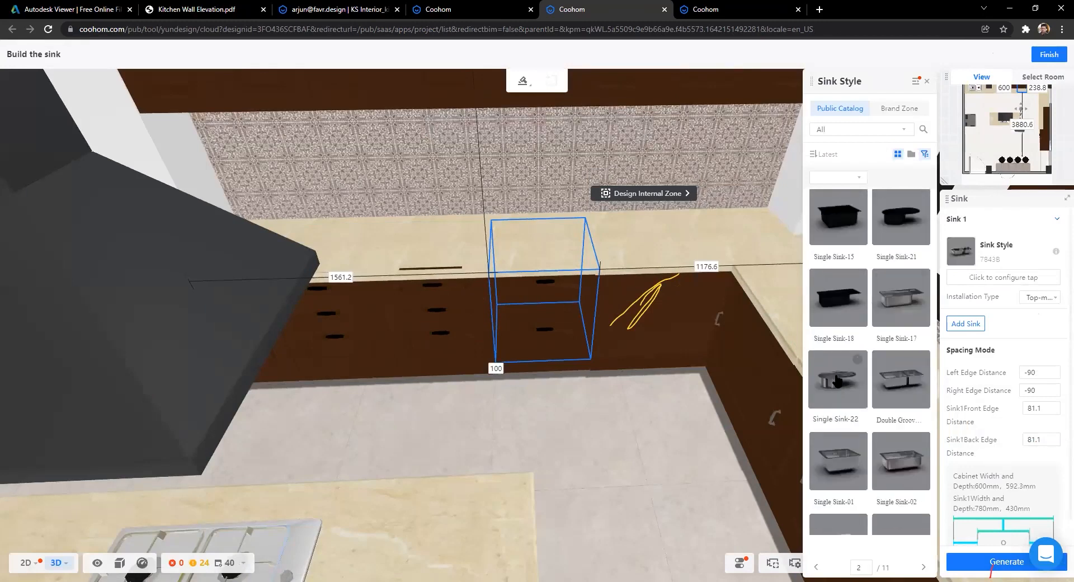
pyautogui.click(837, 380)
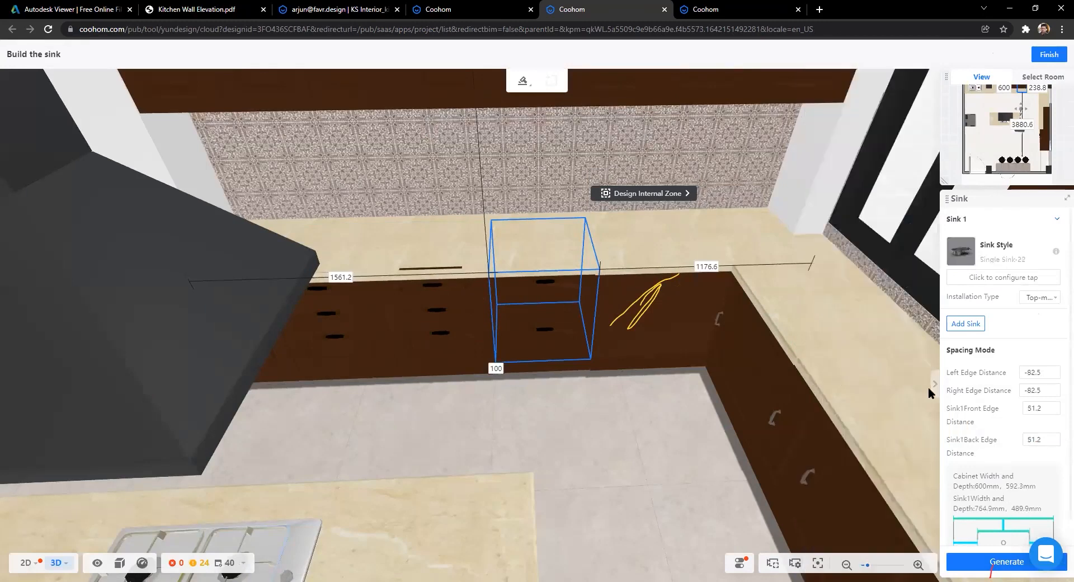
pyautogui.click(975, 559)
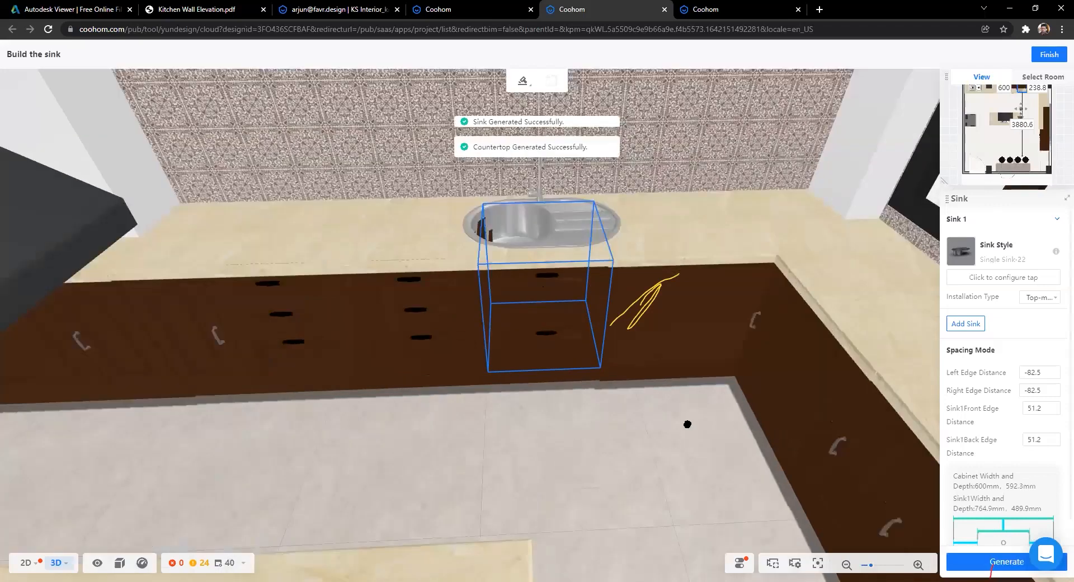
# Step: Examine how the new sink sits in the countertop above the double-drawer base cabinet, close up and from the island
pyautogui.scroll(3, 390, 342)
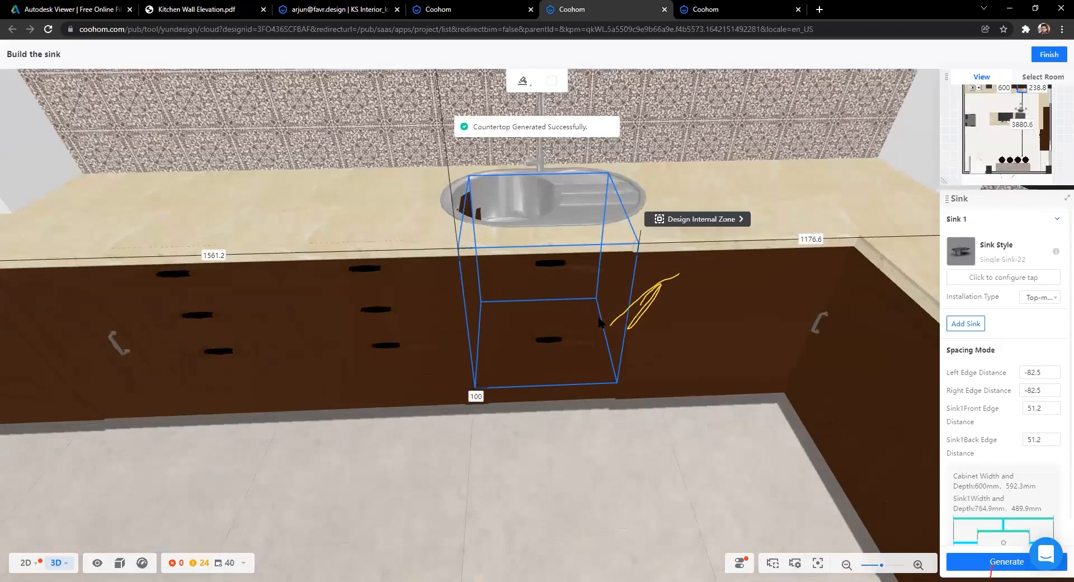
pyautogui.moveTo(603, 322); pyautogui.dragTo(378, 287)
pyautogui.moveTo(521, 447); pyautogui.dragTo(502, 528)
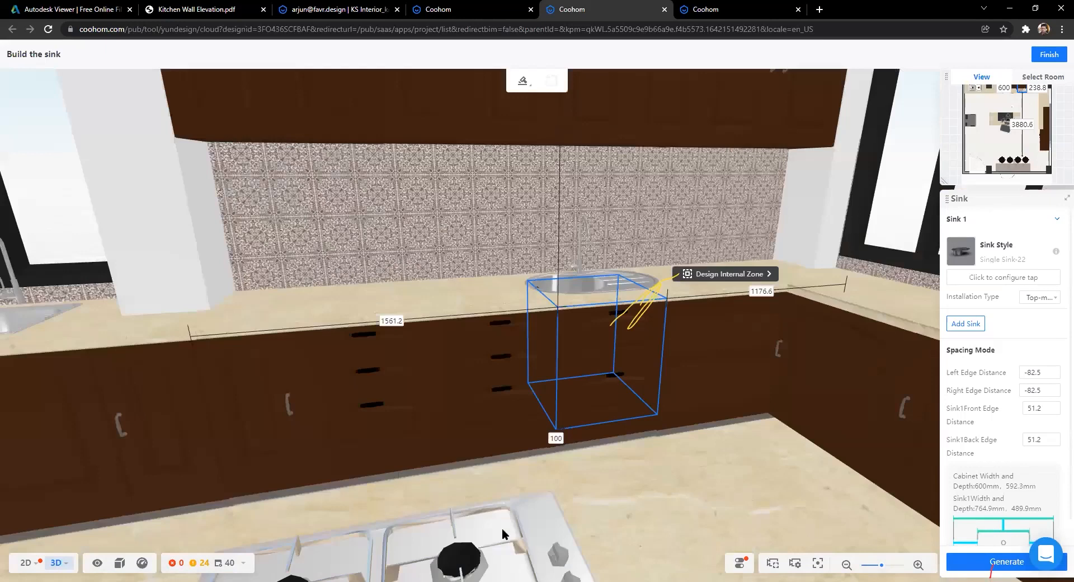
pyautogui.press('d')
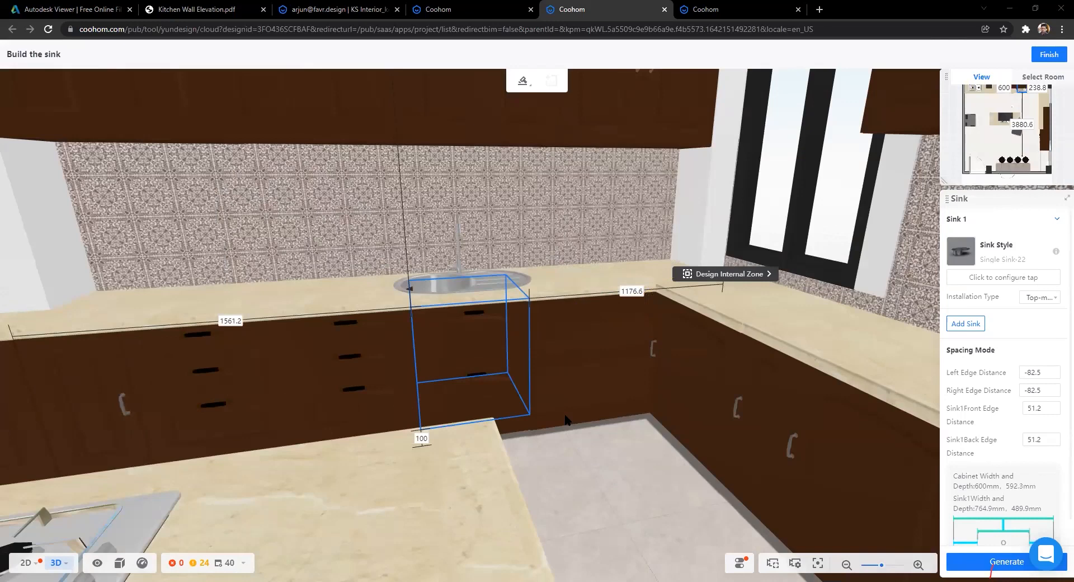
pyautogui.scroll(-2, 565, 416)
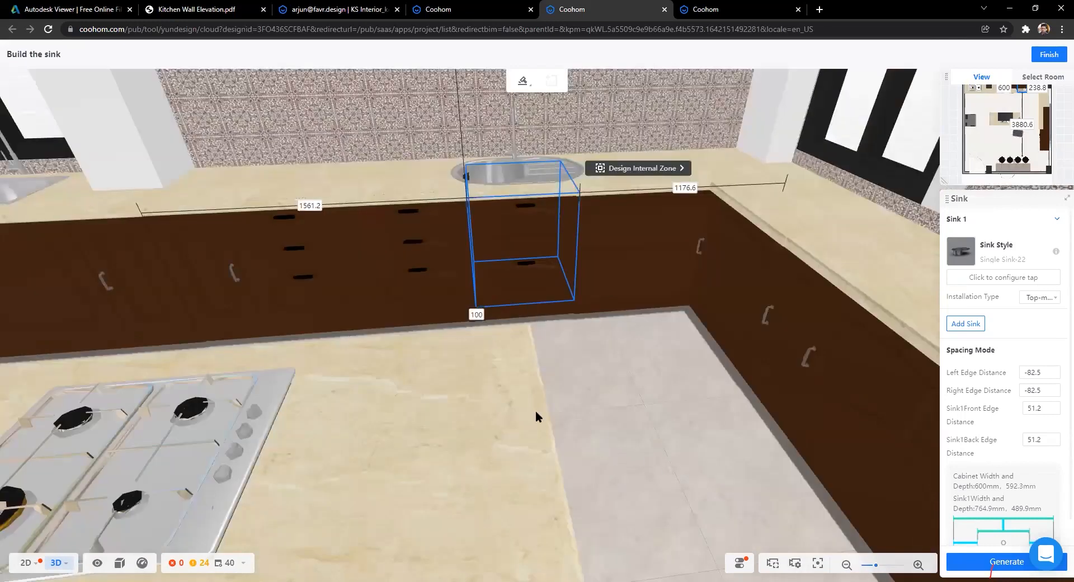
pyautogui.moveTo(395, 374); pyautogui.dragTo(327, 401)
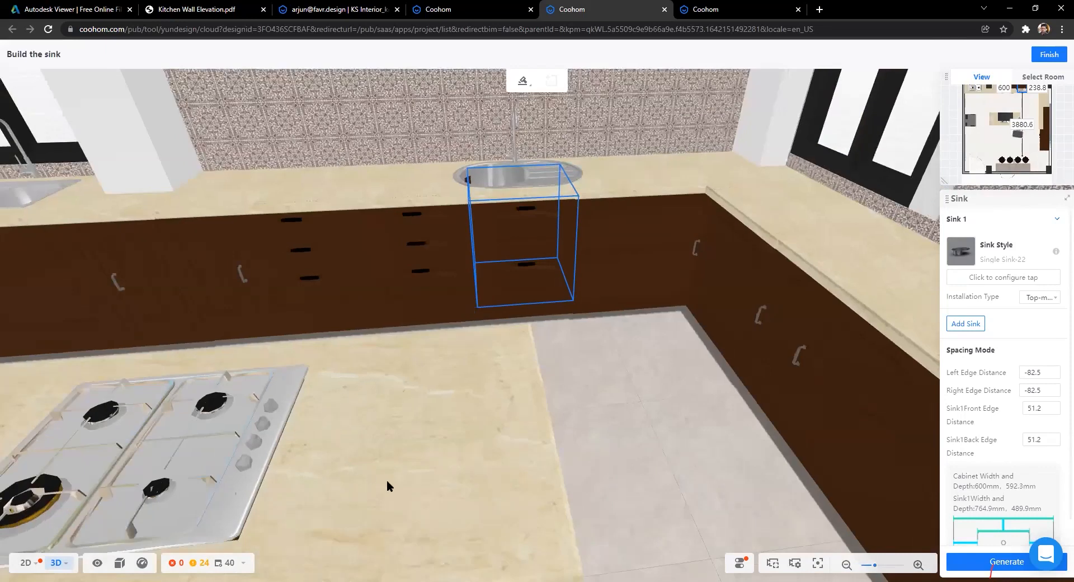
pyautogui.moveTo(428, 482); pyautogui.dragTo(452, 493)
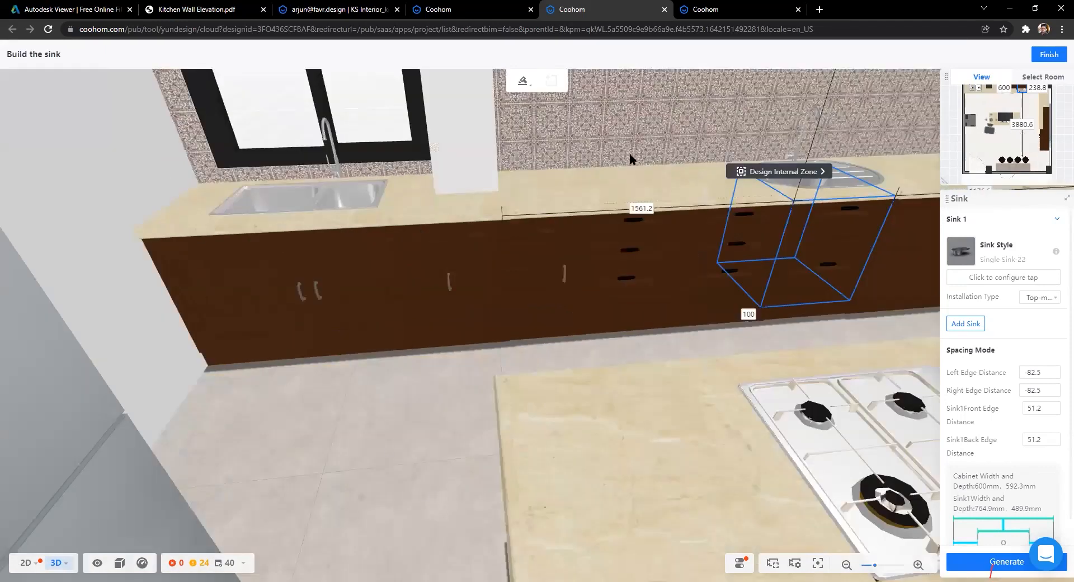
# Step: Browse the sink style catalogue for the hinged-door base cabinet under the window
pyautogui.scroll(2, 574, 177)
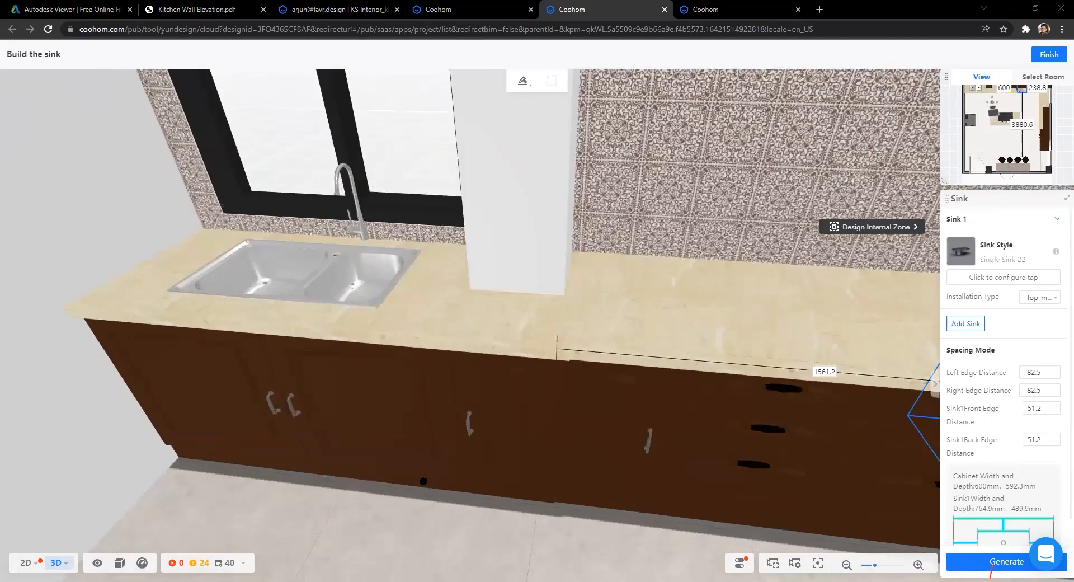
pyautogui.scroll(-2, 423, 478)
pyautogui.moveTo(422, 475); pyautogui.dragTo(327, 387)
pyautogui.moveTo(255, 295); pyautogui.dragTo(280, 372)
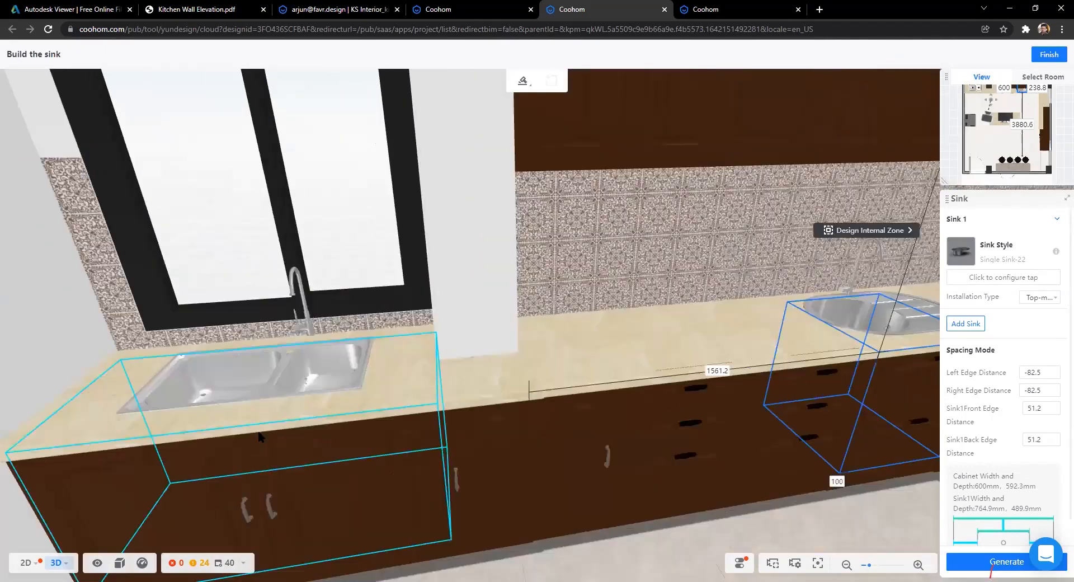
pyautogui.click(523, 359)
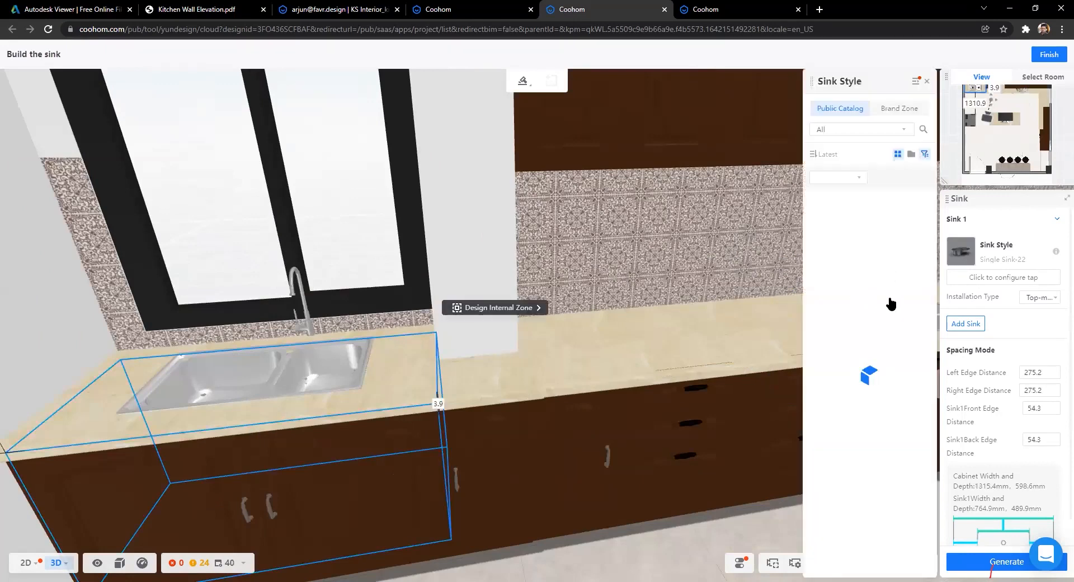
pyautogui.scroll(-10, 891, 303)
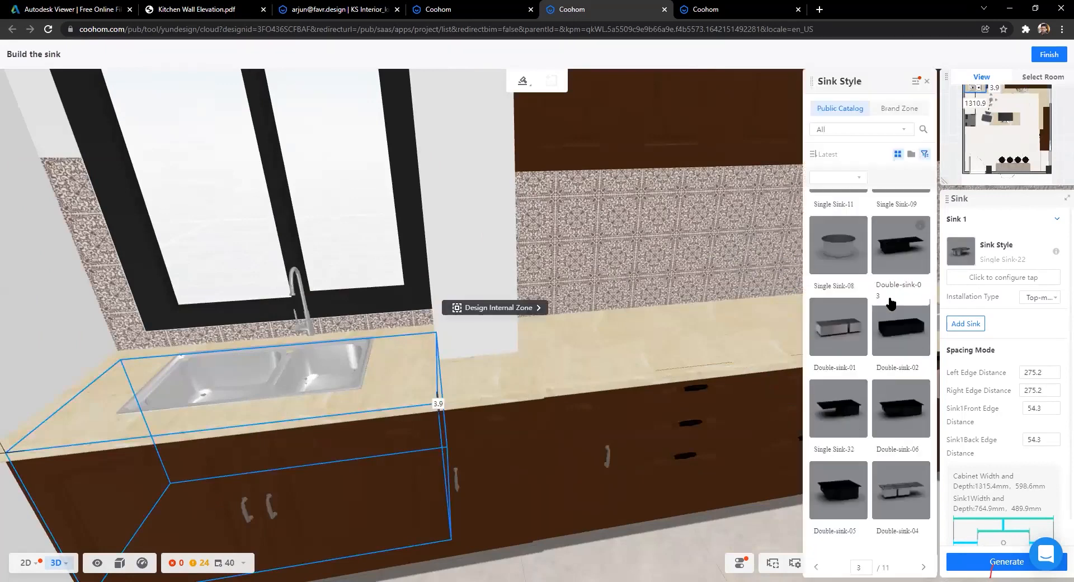
pyautogui.scroll(-10, 891, 304)
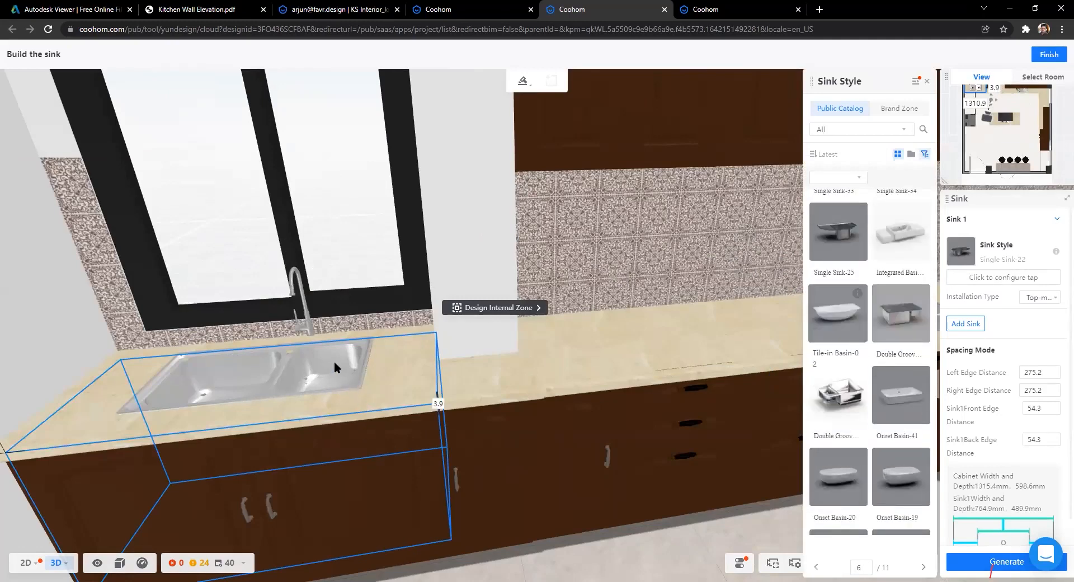
pyautogui.scroll(-5, 364, 372)
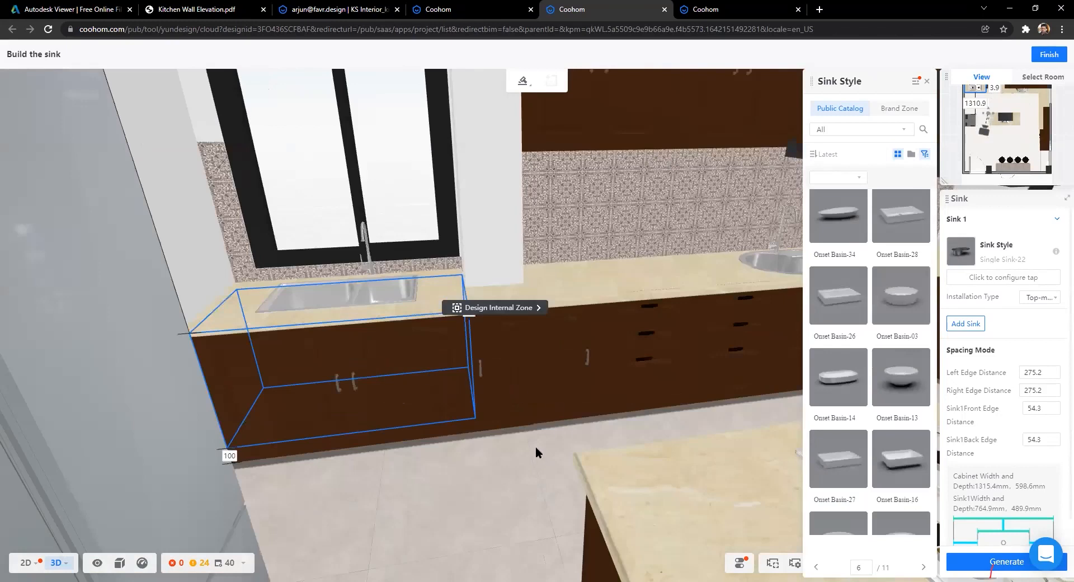
# Step: Examine both sinks, the counter and the cooktop island from several positions, and clear the cabinet selection
pyautogui.press('d')
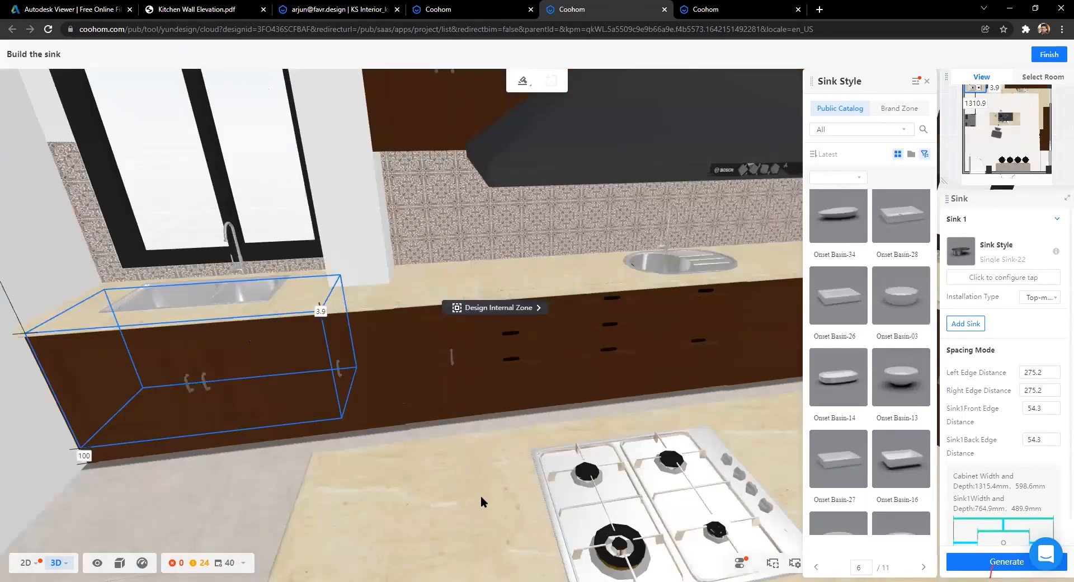
pyautogui.press('w')
pyautogui.press('d')
pyautogui.press('s')
pyautogui.press('a')
pyautogui.press('d')
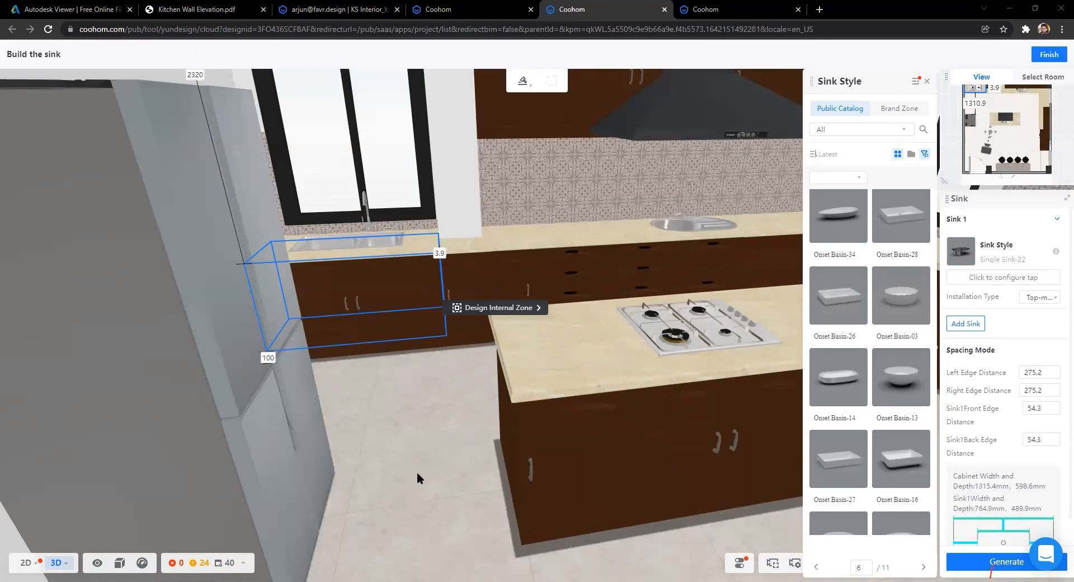
pyautogui.moveTo(468, 430); pyautogui.dragTo(452, 453)
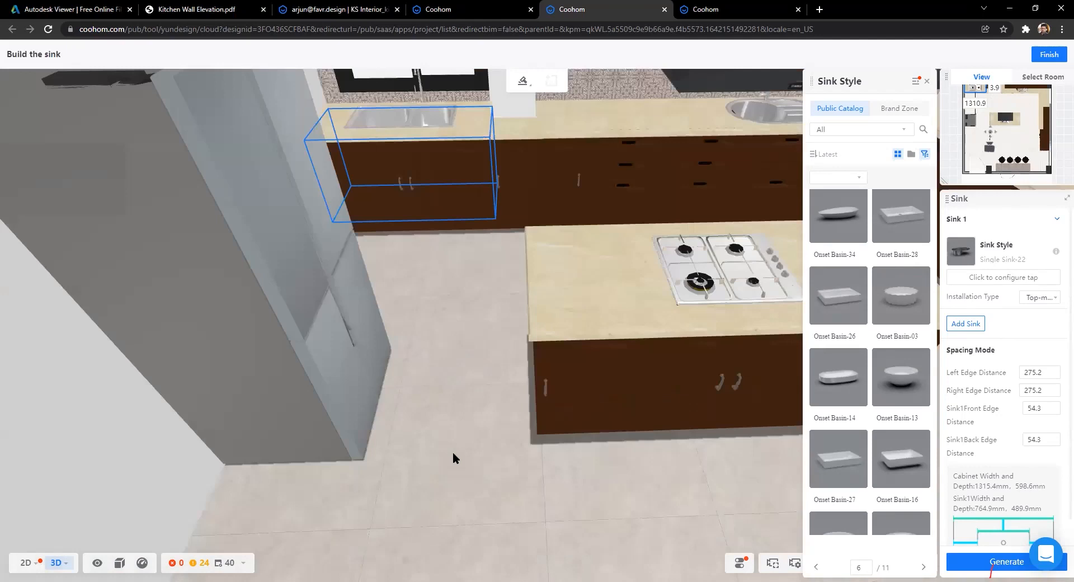
pyautogui.scroll(-4, 451, 452)
pyautogui.scroll(4, 276, 258)
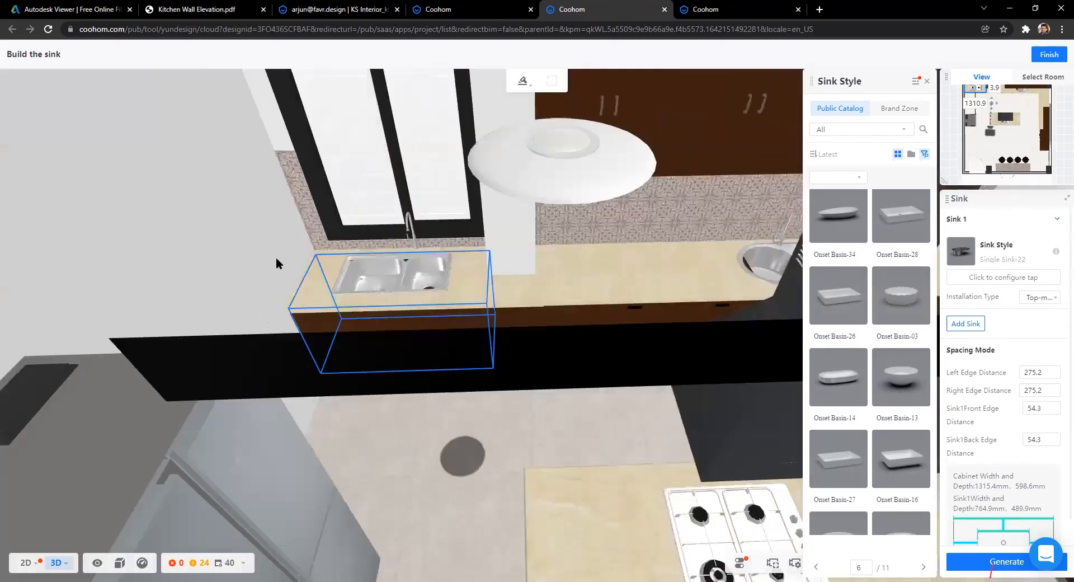
pyautogui.scroll(-6, 499, 409)
pyautogui.click(499, 410)
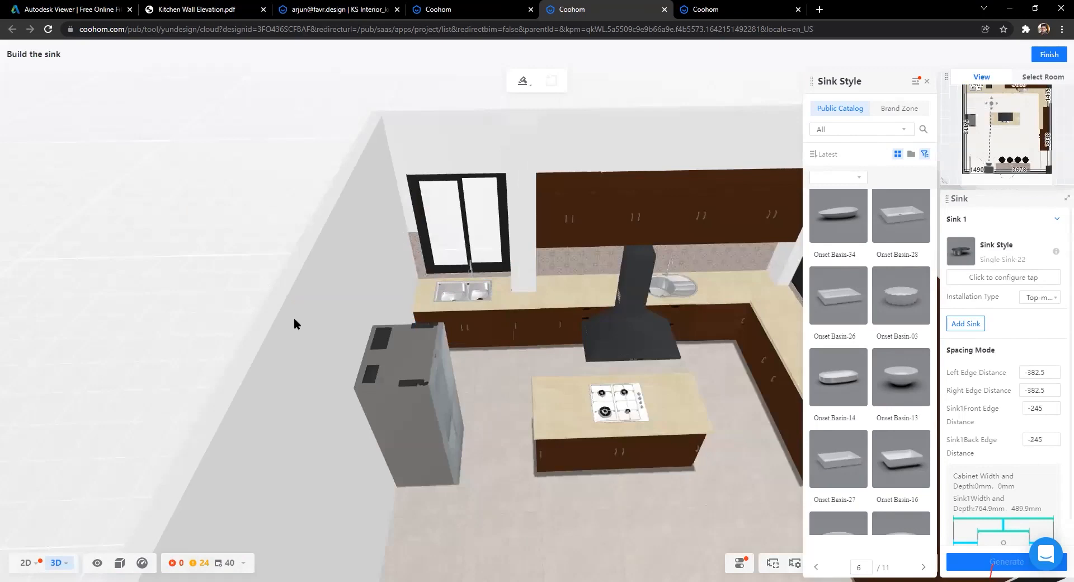
# Step: Examine the whole kitchen from above and the tall oven cabinet wall up close, then leave the sink tool
pyautogui.scroll(2, 503, 428)
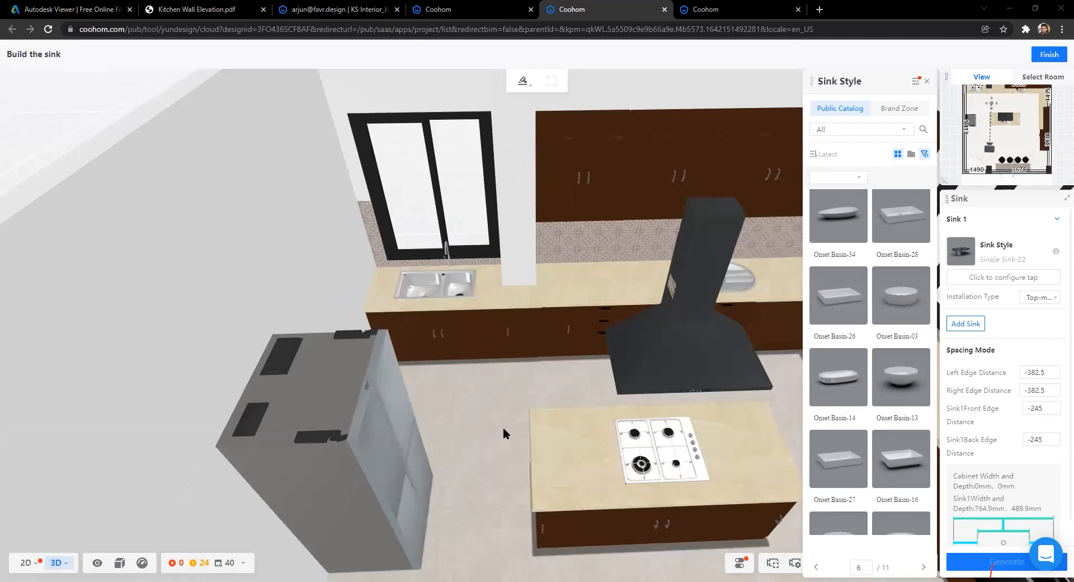
pyautogui.scroll(-6, 224, 215)
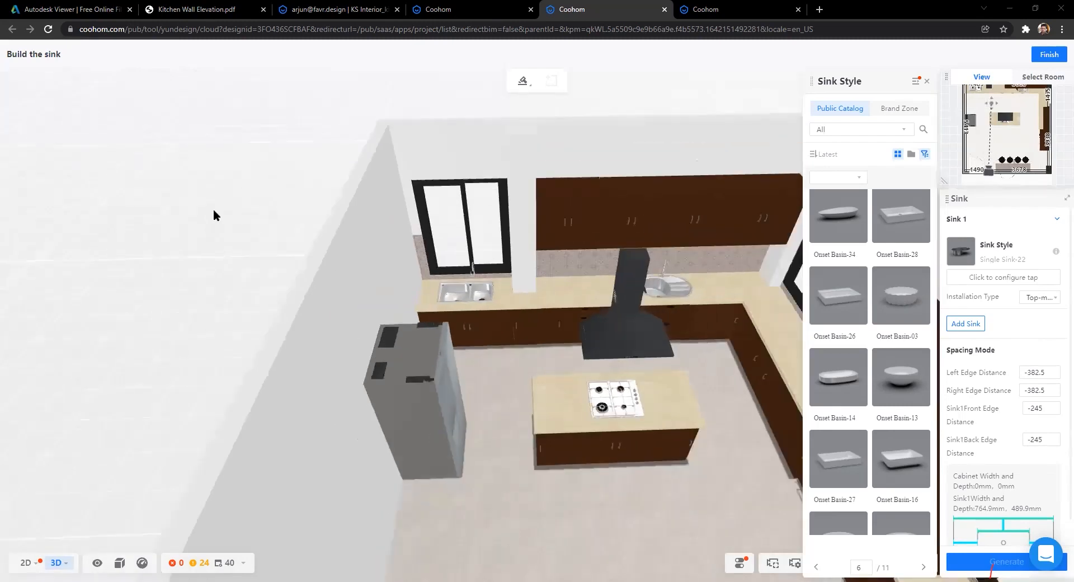
pyautogui.scroll(3, 391, 406)
pyautogui.moveTo(476, 475); pyautogui.dragTo(538, 464)
pyautogui.scroll(10, 538, 464)
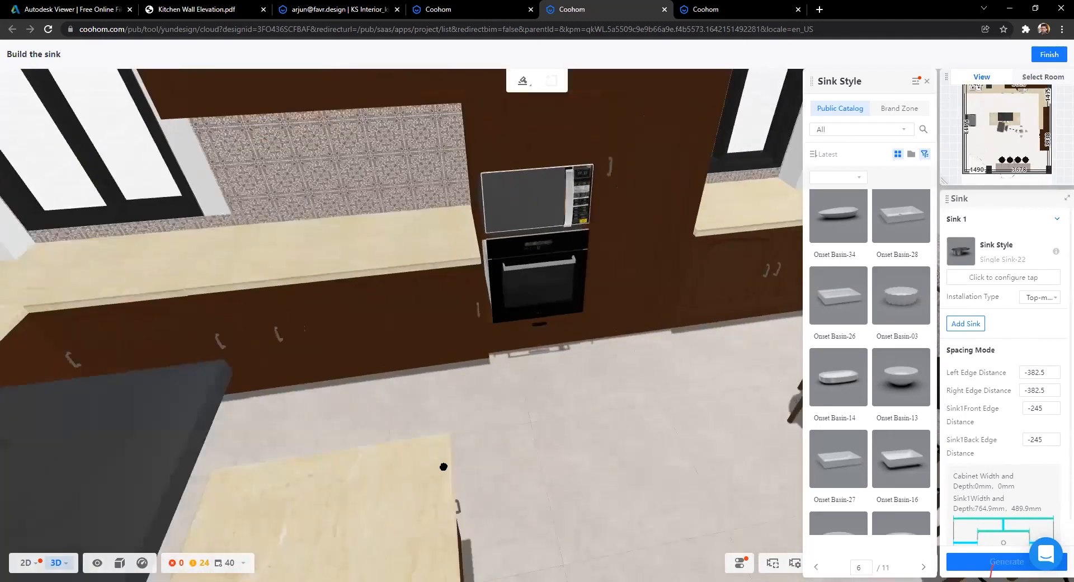
pyautogui.moveTo(443, 466); pyautogui.dragTo(754, 469)
pyautogui.moveTo(887, 189); pyautogui.dragTo(632, 55)
pyautogui.scroll(-5, 575, 389)
pyautogui.press('Escape')
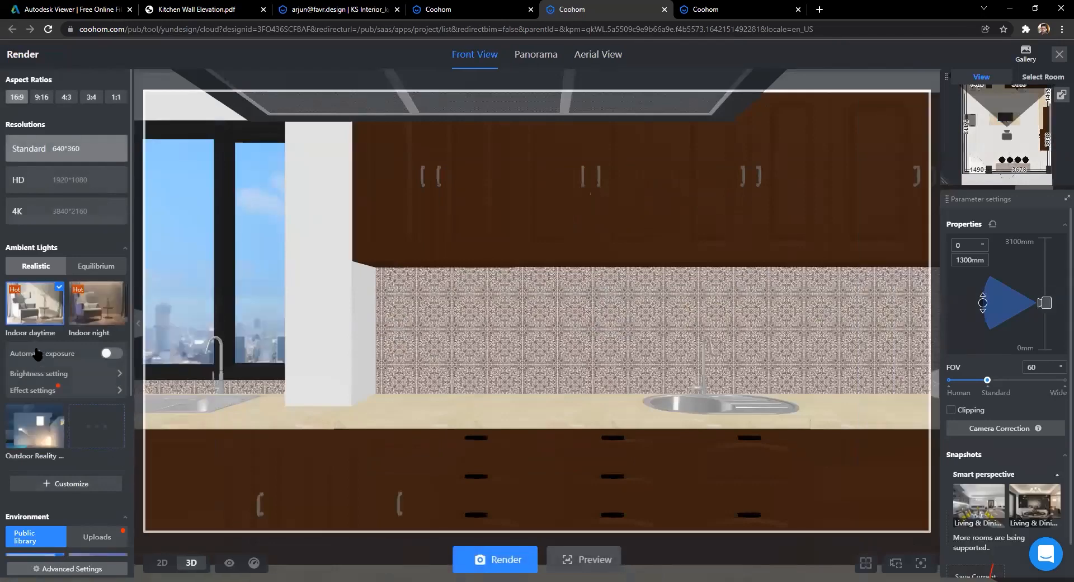
# Step: Review the render settings and set the output resolution to 4K
pyautogui.scroll(-4, 38, 352)
pyautogui.scroll(4, 56, 419)
pyautogui.scroll(-3, 54, 352)
pyautogui.scroll(3, 54, 352)
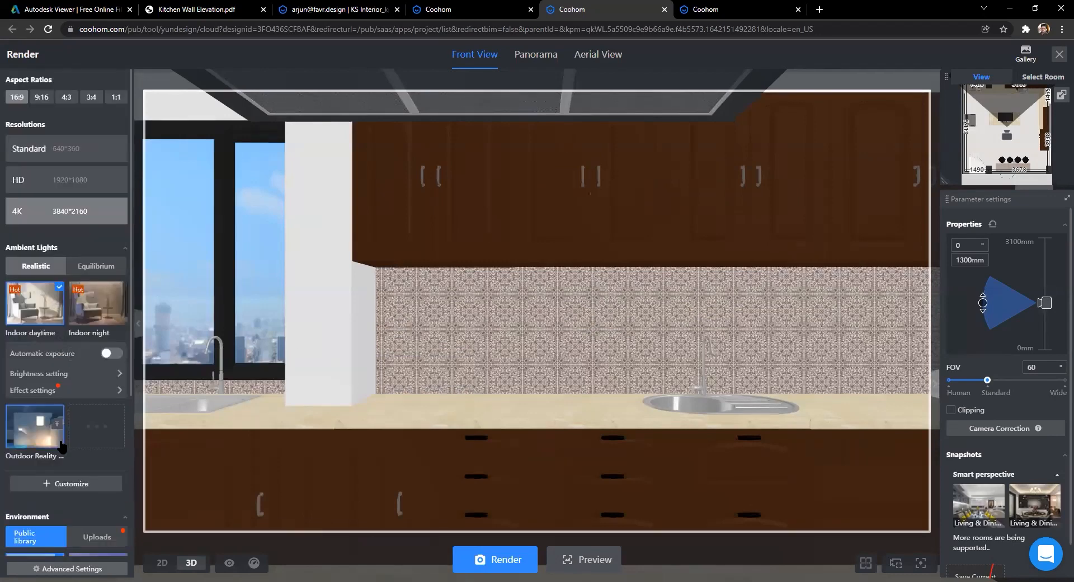
# Step: Create a custom lighting scheme named Manual Lighting based on the Indoor daytime template
pyautogui.click(79, 485)
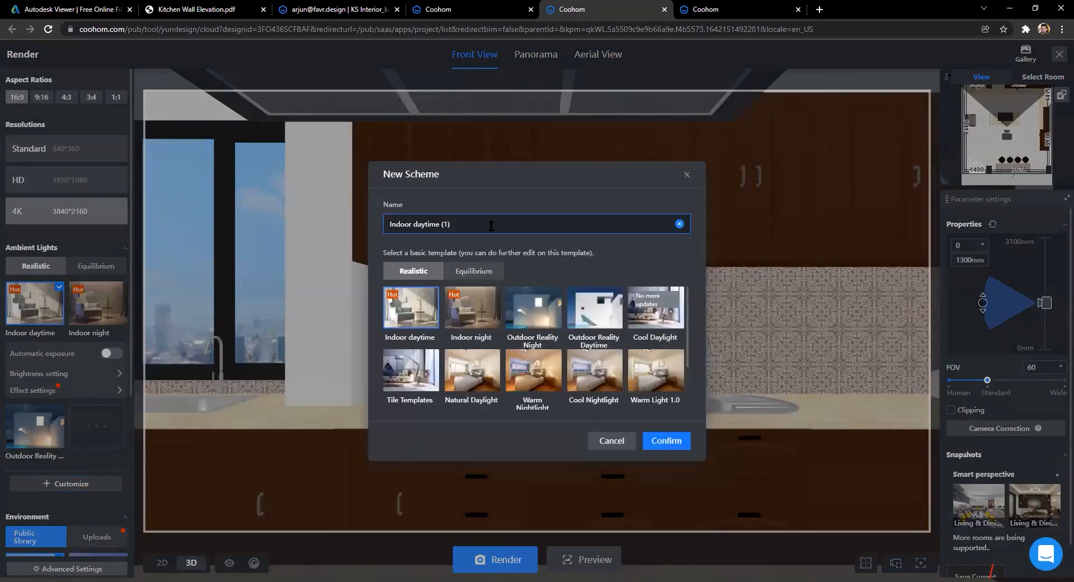
pyautogui.click(484, 211)
pyautogui.press('Tab')
pyautogui.write('Manual Lighting')
pyautogui.click(413, 312)
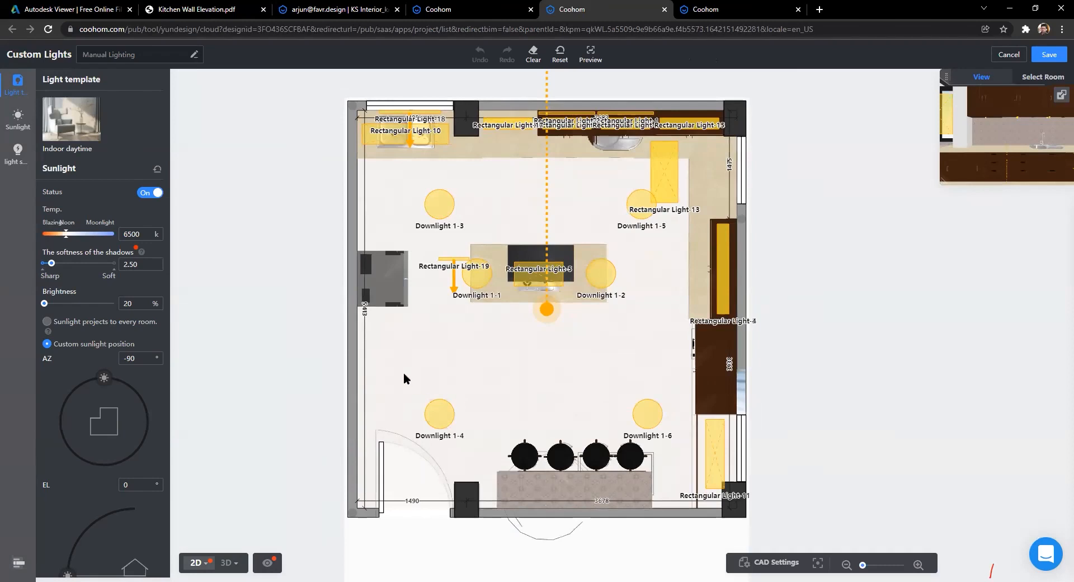
# Step: Examine the placement of the downlights, rectangular lights and sunlight in the kitchen's lighting plan
pyautogui.scroll(-4, 315, 168)
pyautogui.moveTo(306, 139); pyautogui.dragTo(306, 207)
pyautogui.scroll(10, 310, 206)
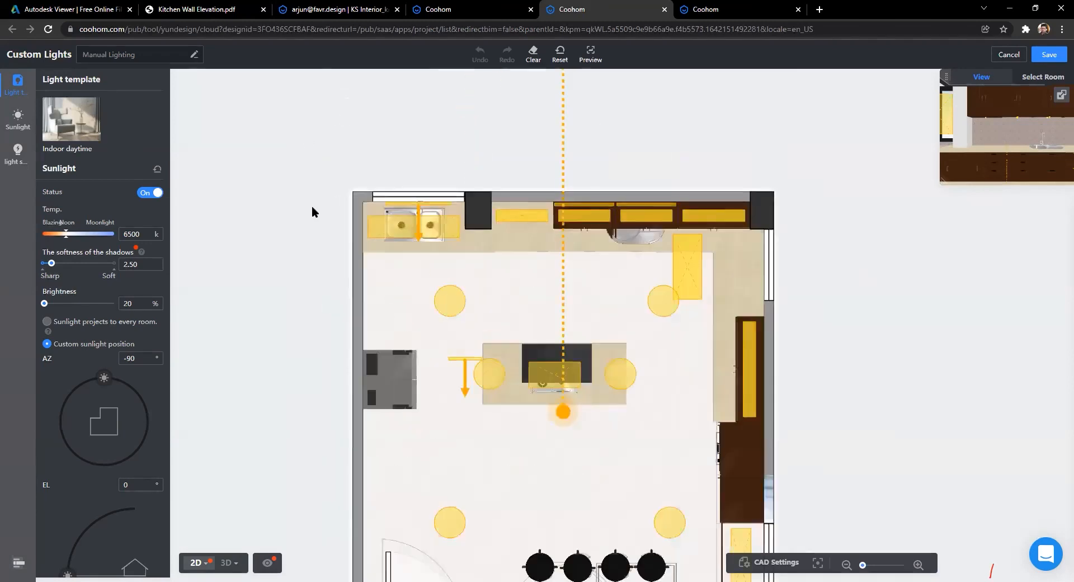
pyautogui.scroll(-4, 390, 226)
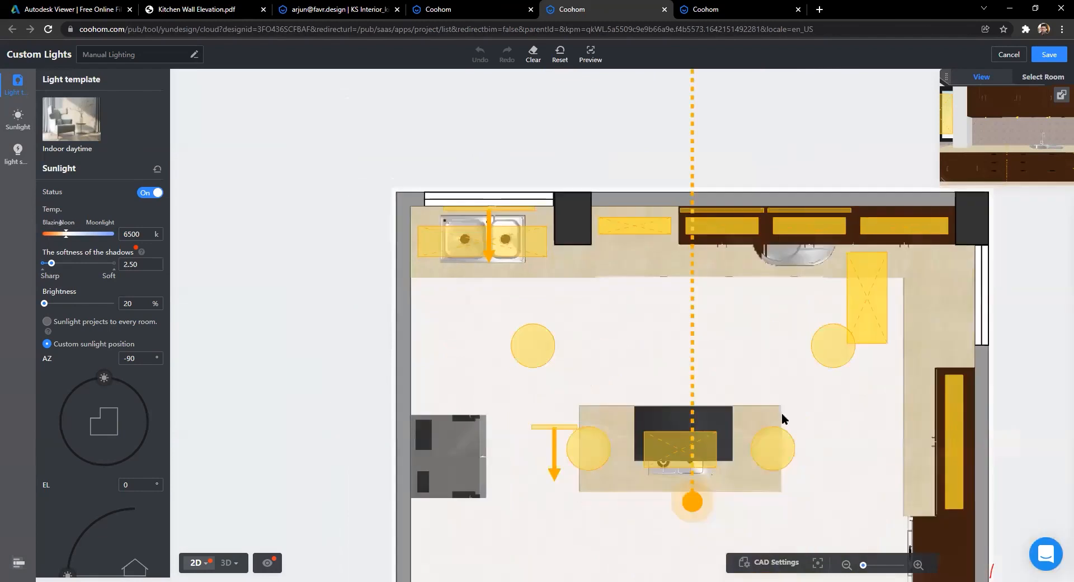
pyautogui.scroll(-3, 774, 344)
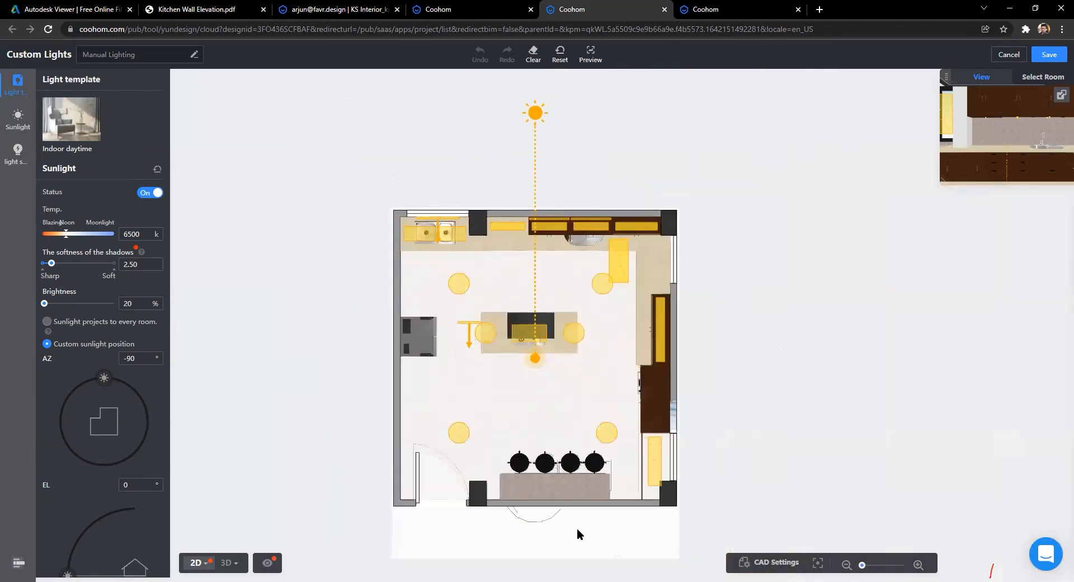
pyautogui.moveTo(577, 529); pyautogui.dragTo(582, 463)
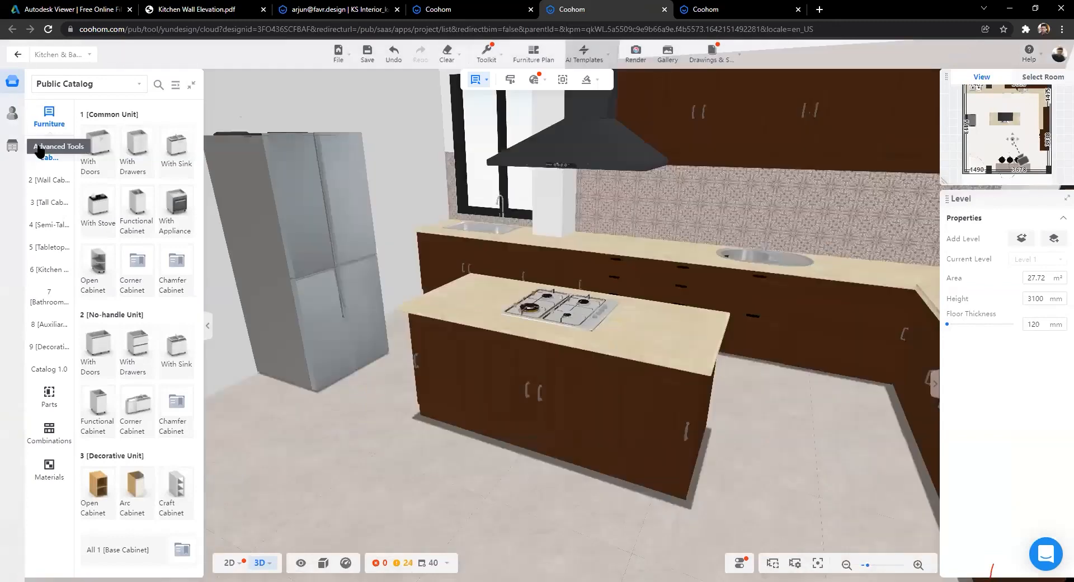
# Step: View the Favorites and Uploads collections in My Account
pyautogui.click(11, 113)
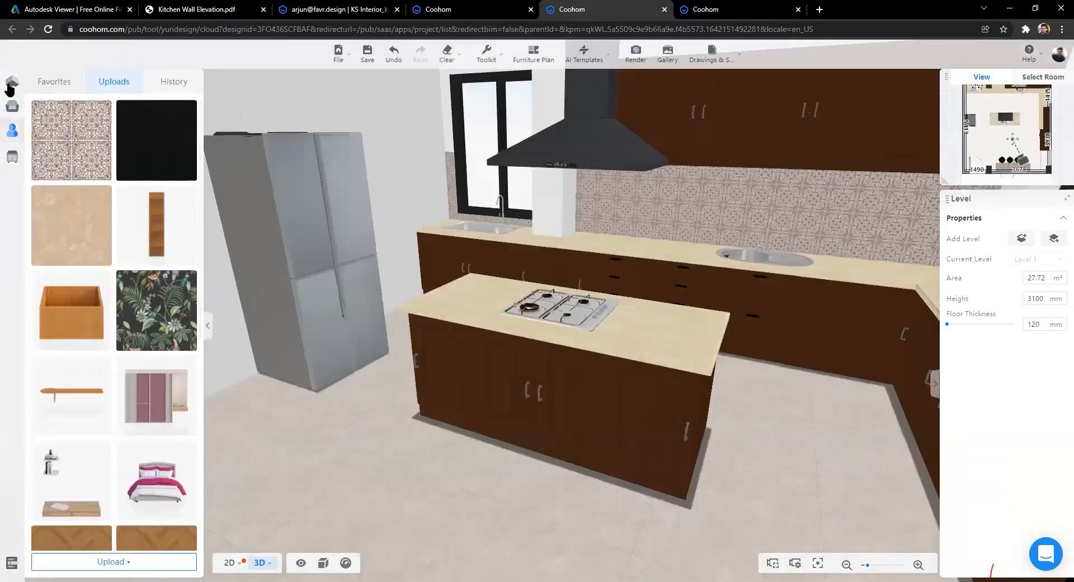
pyautogui.moveTo(7, 87)
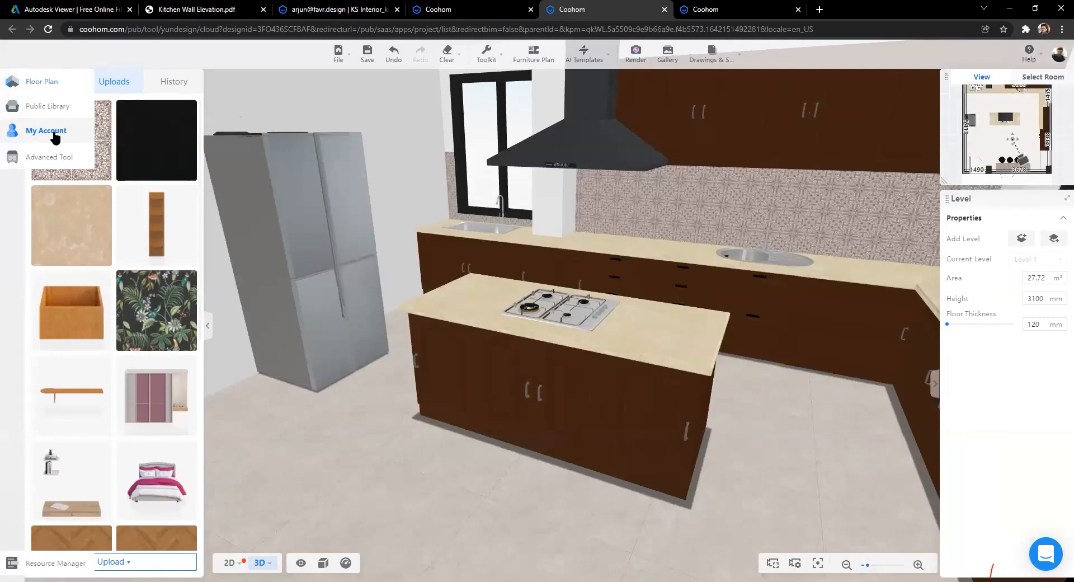
pyautogui.click(38, 134)
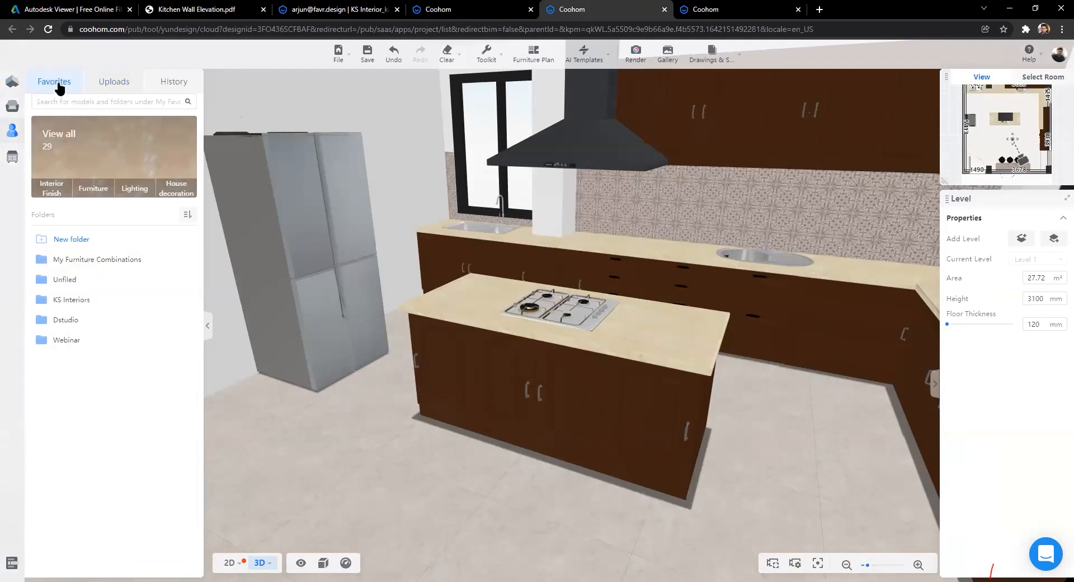
pyautogui.click(107, 88)
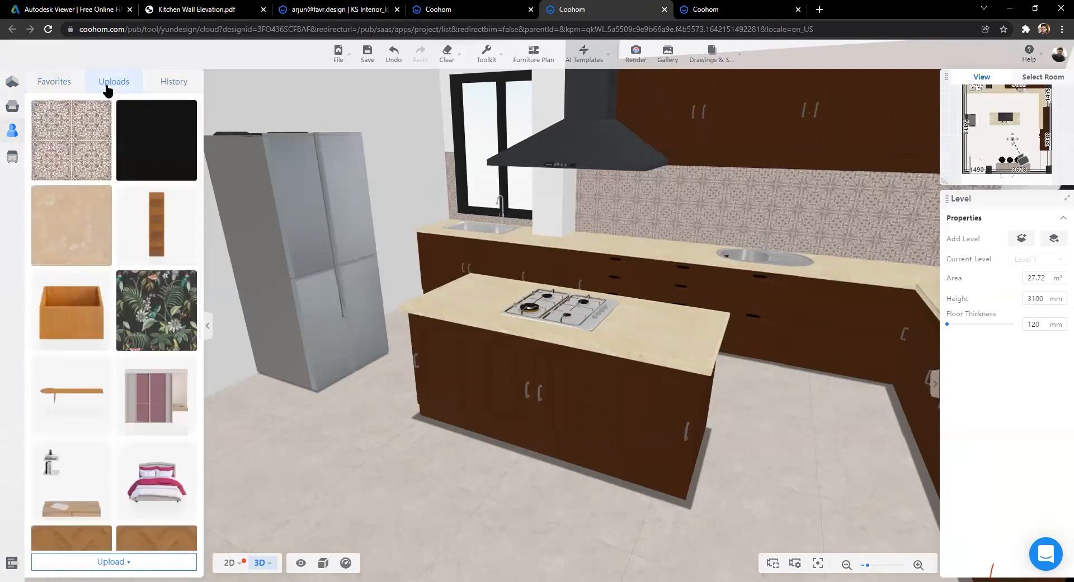
# Step: Open the personal library from the account uploads and start a new texture upload
pyautogui.click(122, 566)
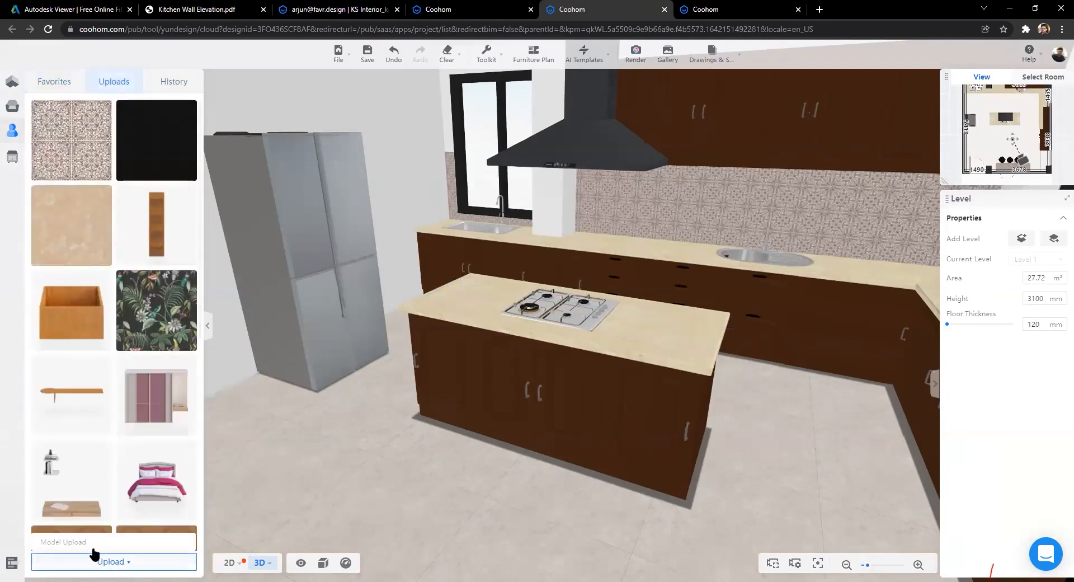
pyautogui.click(76, 541)
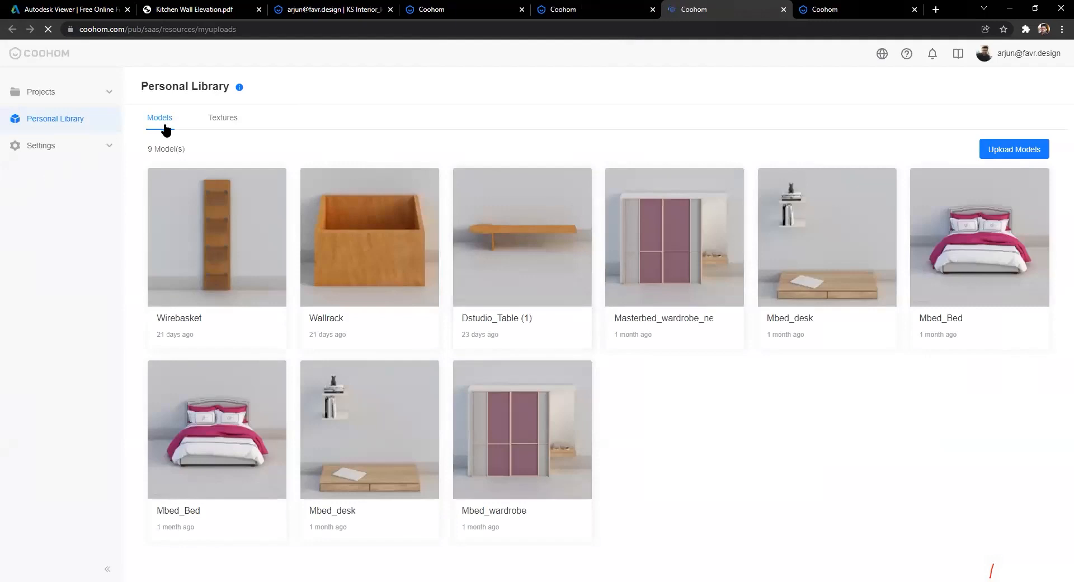
pyautogui.click(221, 120)
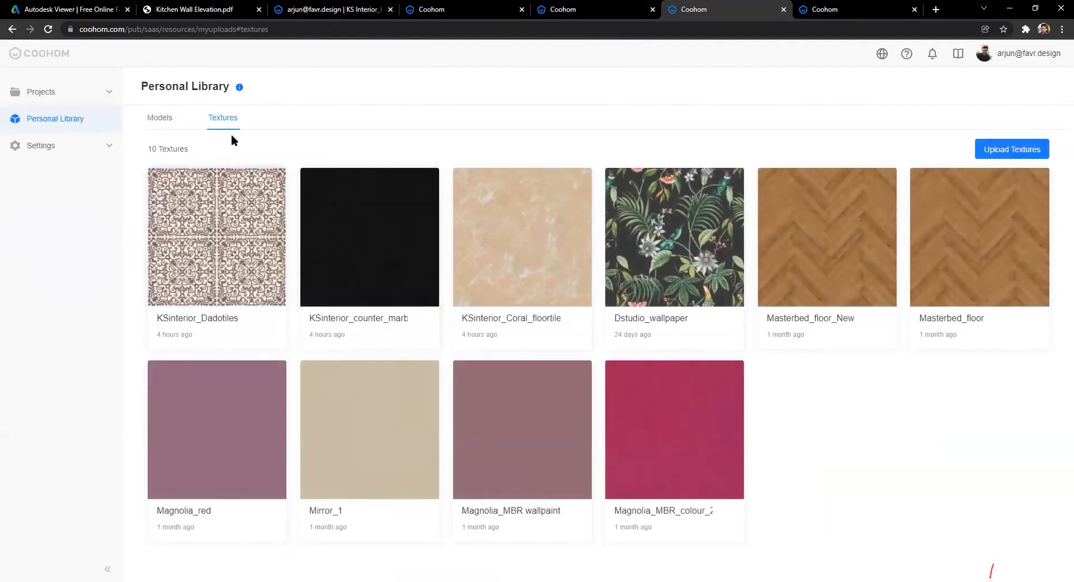
pyautogui.click(1015, 150)
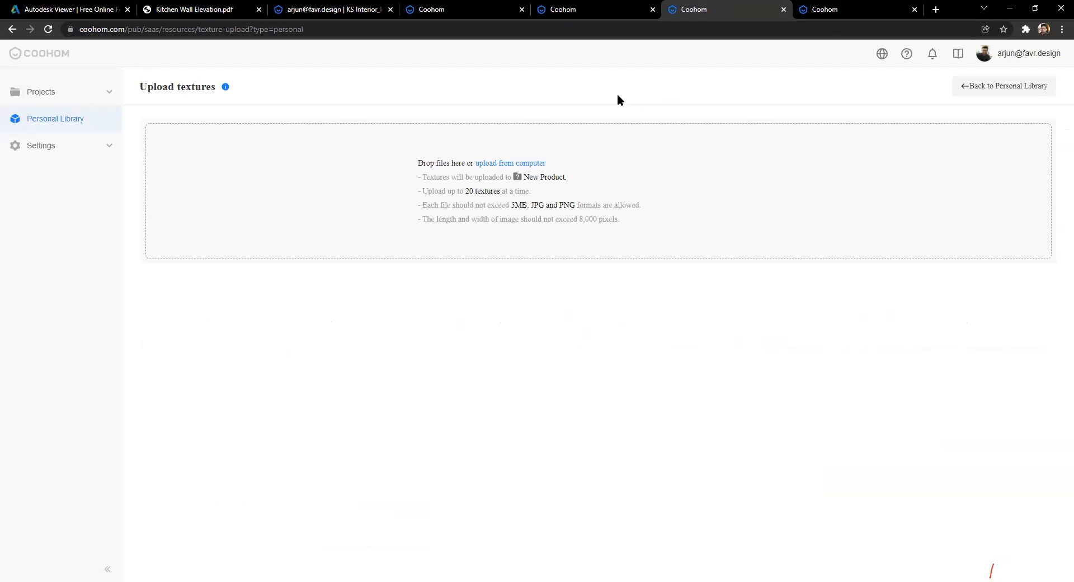
pyautogui.click(340, 211)
pyautogui.click(498, 286)
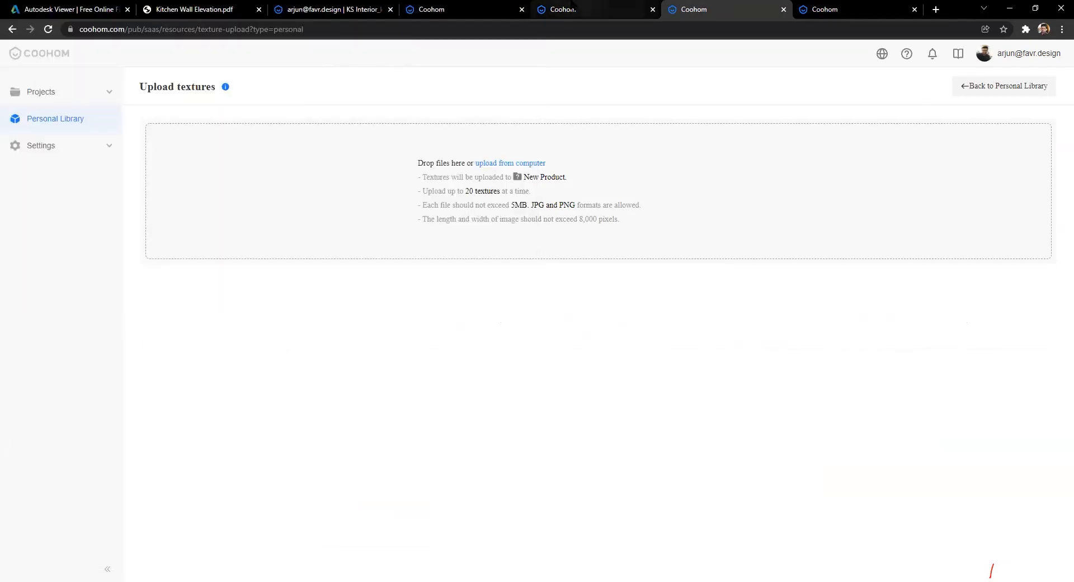
pyautogui.click(582, 9)
pyautogui.click(692, 10)
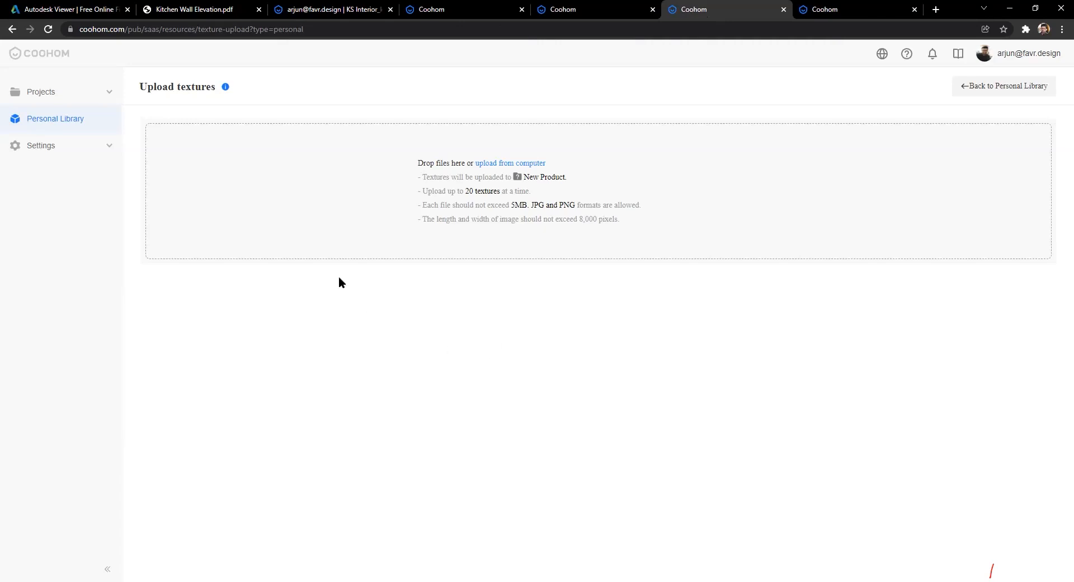
# Step: Add the image KSinterior_Coral_floortiles from the Kitchen folder to the texture upload
pyautogui.click(339, 212)
pyautogui.click(378, 196)
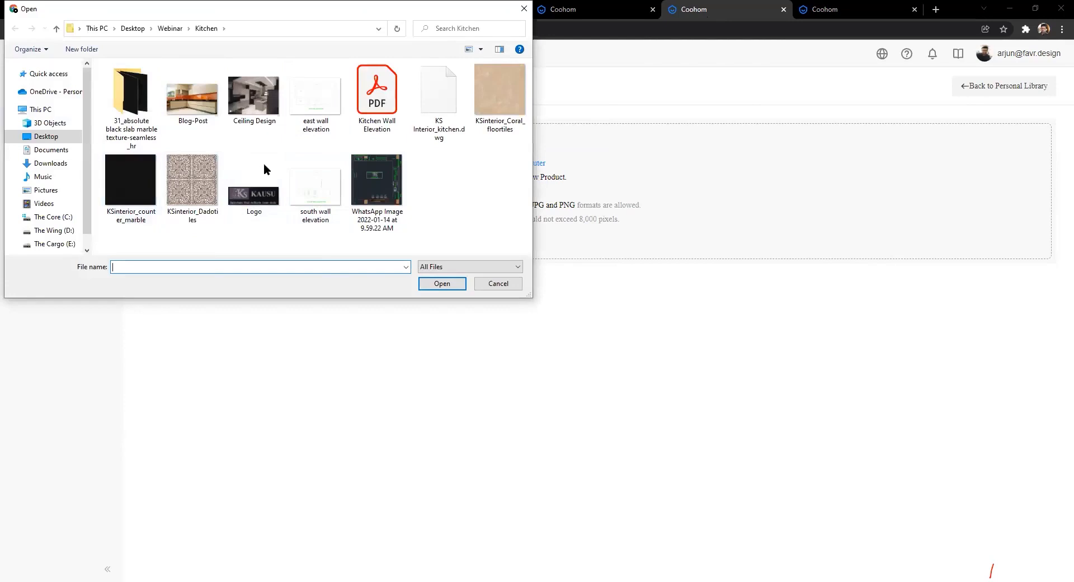
pyautogui.click(509, 98)
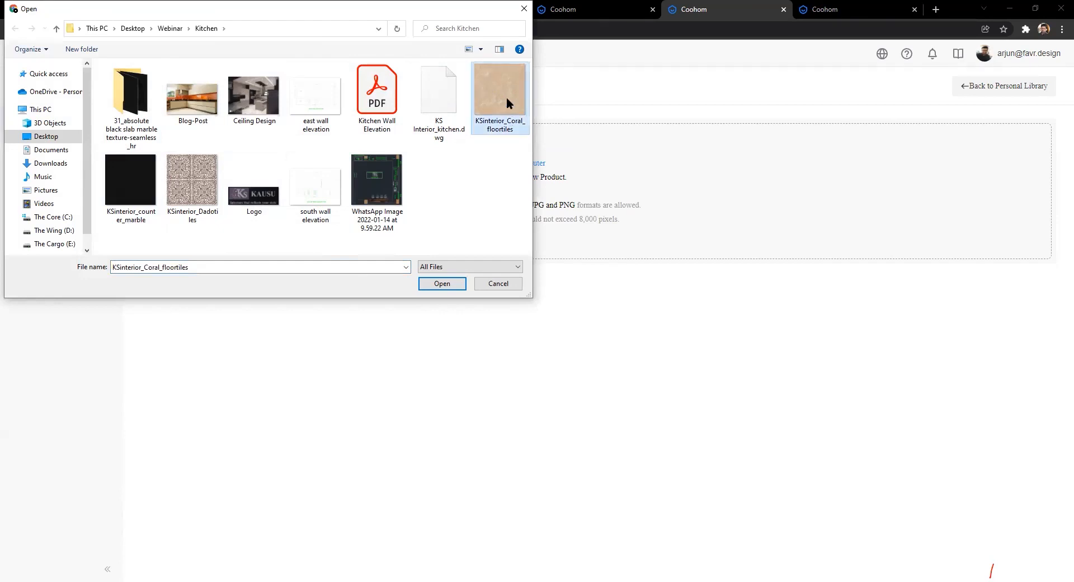
pyautogui.doubleClick(506, 100)
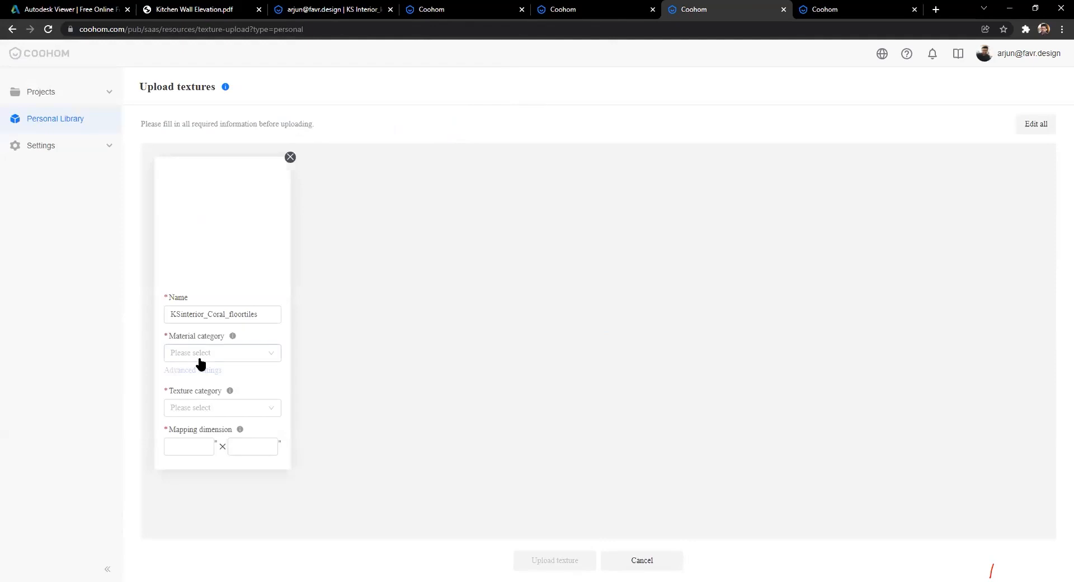
# Step: Browse the material categories available for the floor tile texture, including the Board options
pyautogui.click(235, 355)
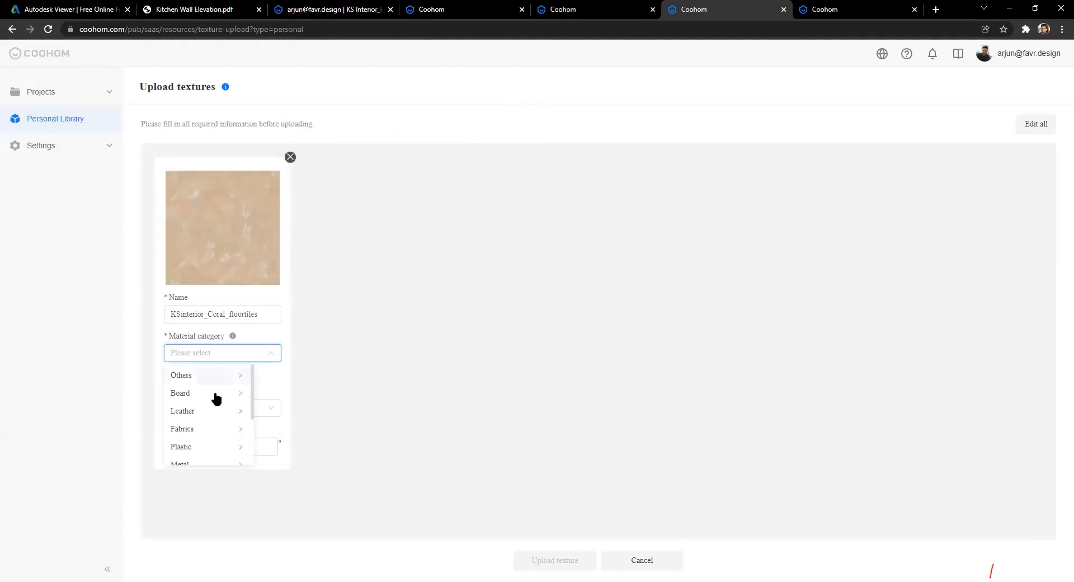
pyautogui.scroll(-2, 213, 425)
pyautogui.scroll(3, 205, 425)
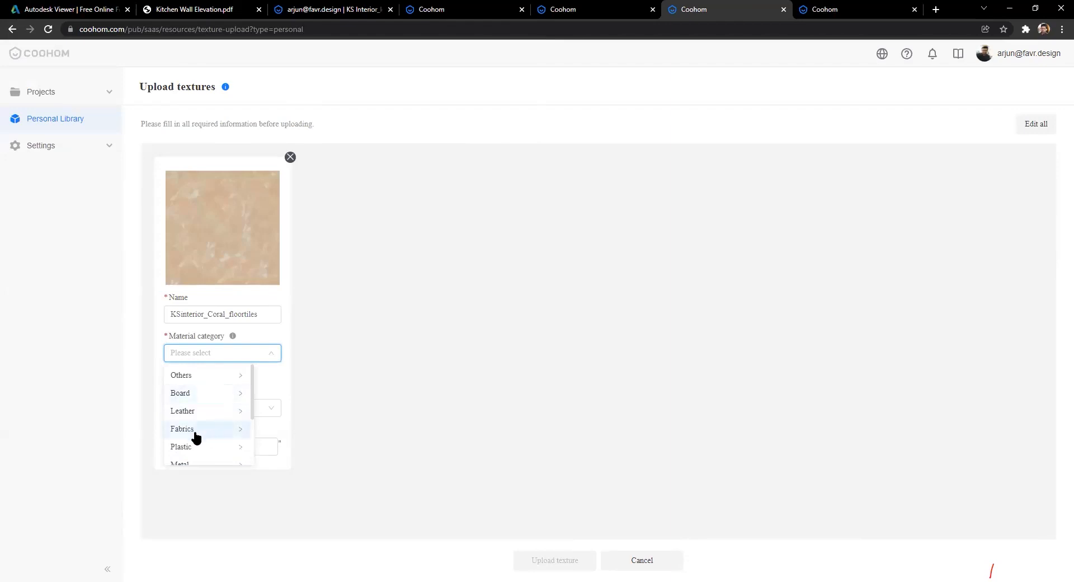
pyautogui.scroll(-2, 196, 434)
pyautogui.scroll(3, 200, 382)
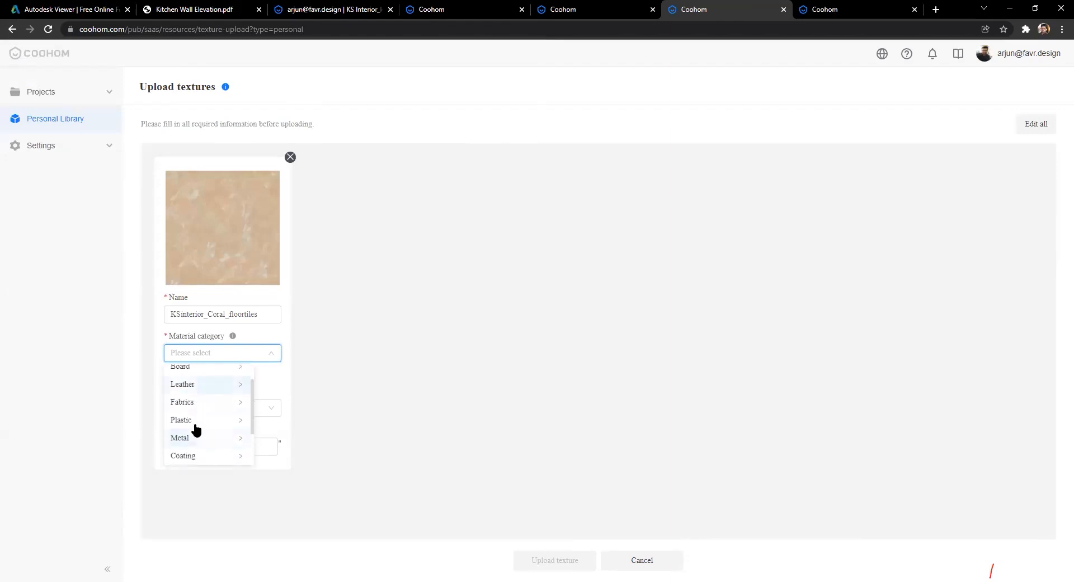
pyautogui.click(208, 393)
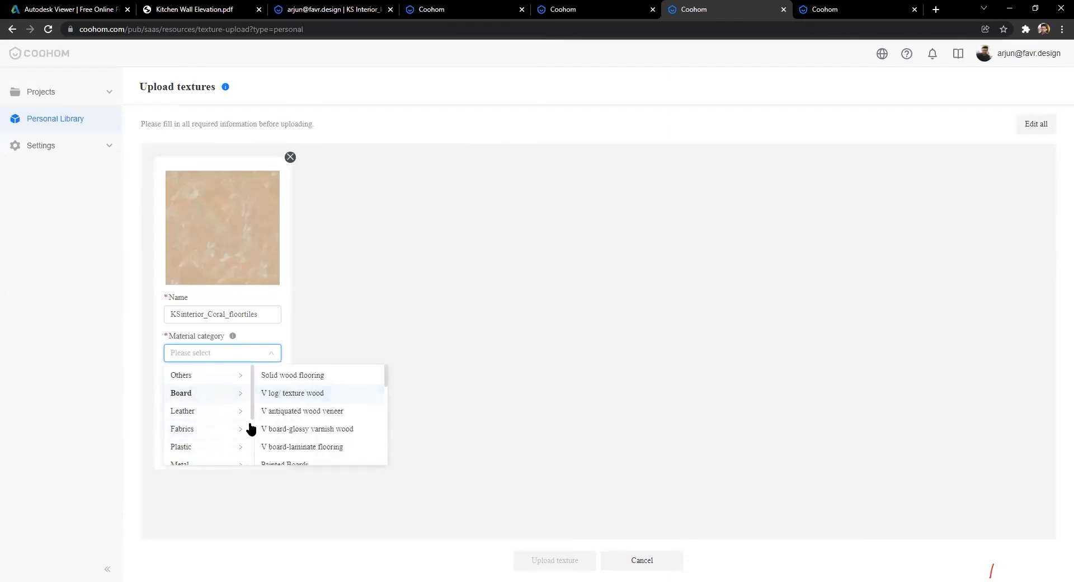
pyautogui.click(339, 302)
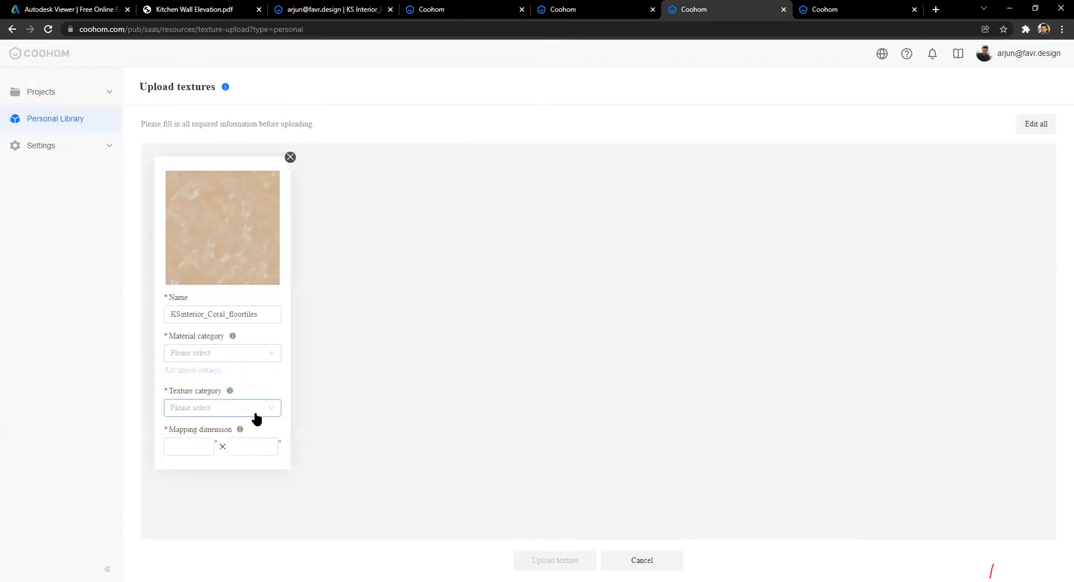
# Step: Set the texture category of KSinterior_Coral_floortiles to Floor Tiles
pyautogui.click(270, 409)
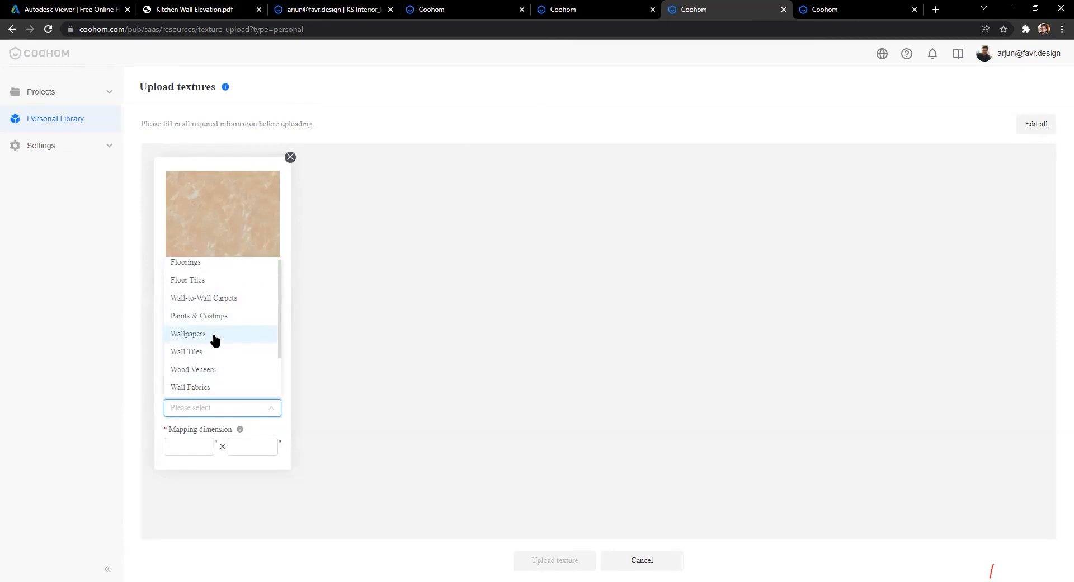
pyautogui.scroll(1, 203, 337)
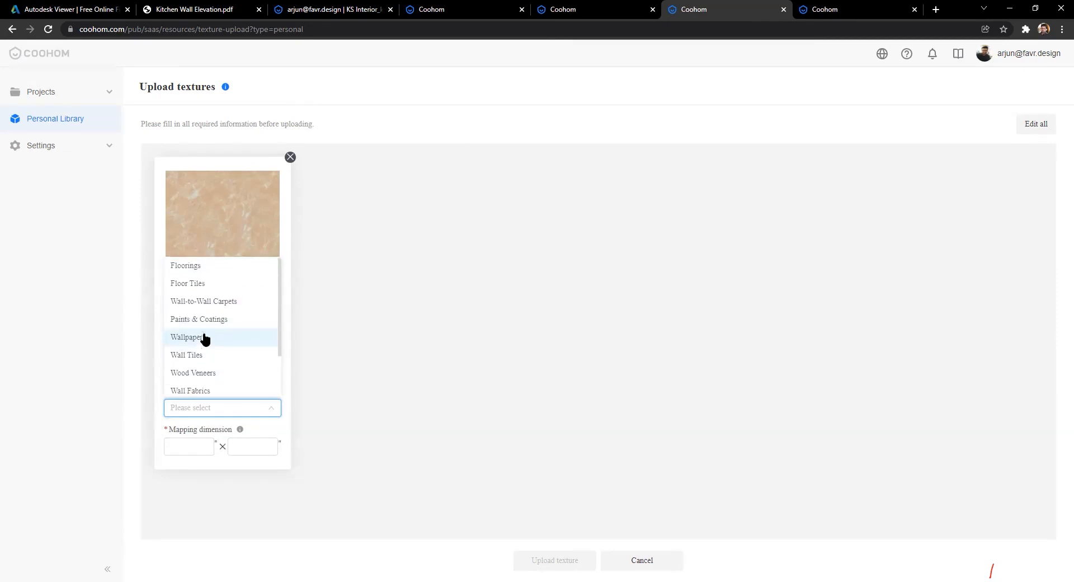
pyautogui.click(218, 284)
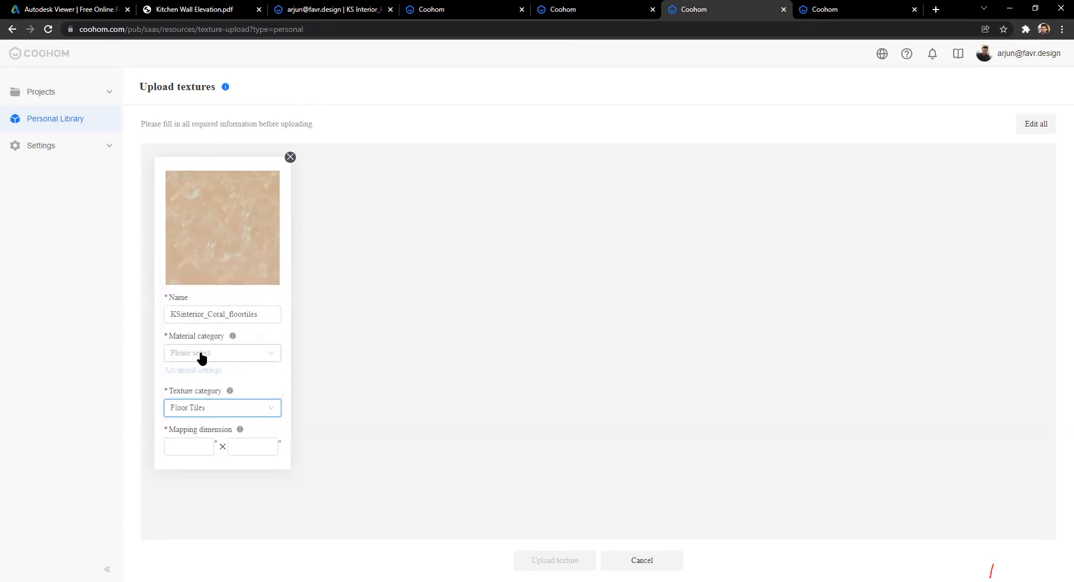
# Step: Set the texture's mapping dimension to 10 × 10 inches
pyautogui.click(188, 449)
pyautogui.click(248, 451)
pyautogui.click(191, 450)
pyautogui.click(246, 451)
pyautogui.click(194, 449)
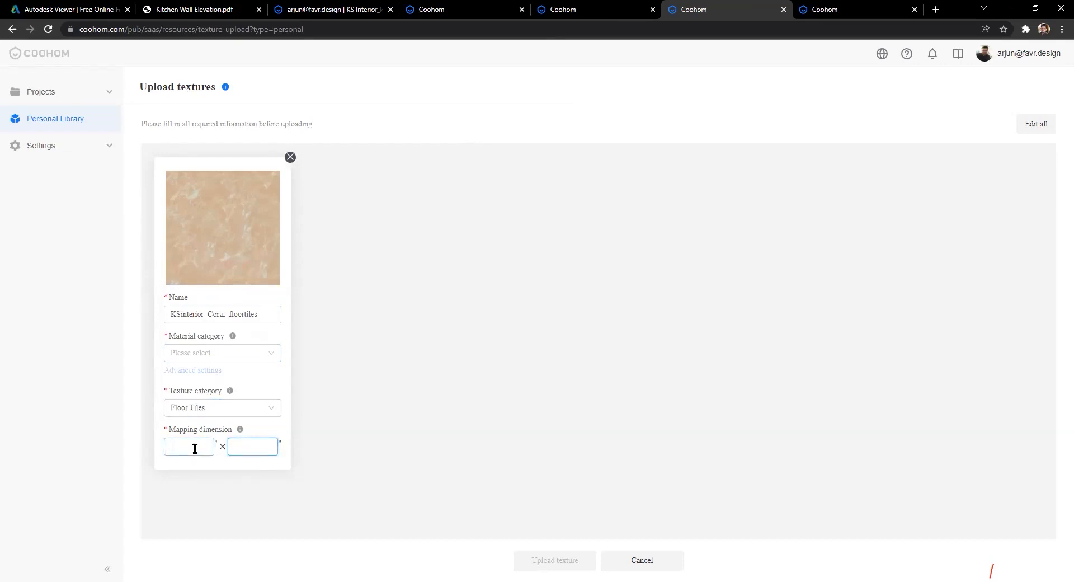
pyautogui.click(249, 451)
pyautogui.click(183, 449)
pyautogui.click(247, 447)
pyautogui.click(198, 447)
pyautogui.click(245, 447)
pyautogui.click(188, 444)
pyautogui.press('Tab')
pyautogui.write('10')
# Step: Assign the texture category Wallpapers and the material category Board / Solid wood flooring to the texture
pyautogui.click(227, 408)
pyautogui.click(230, 355)
pyautogui.click(226, 351)
pyautogui.click(199, 381)
pyautogui.click(210, 393)
pyautogui.click(308, 376)
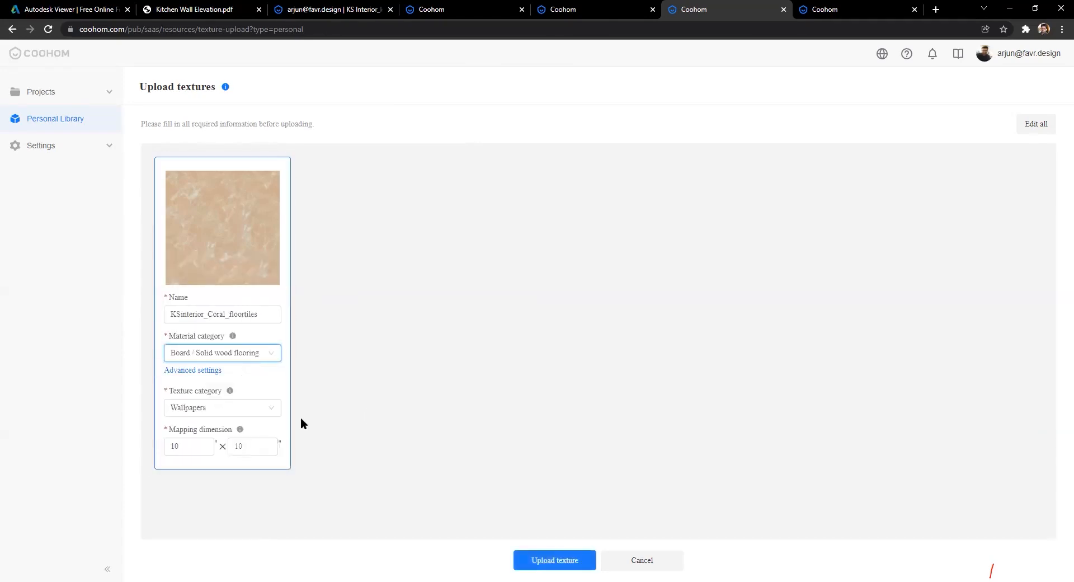
# Step: Upload the texture and check it among the textures in the personal library
pyautogui.click(856, 489)
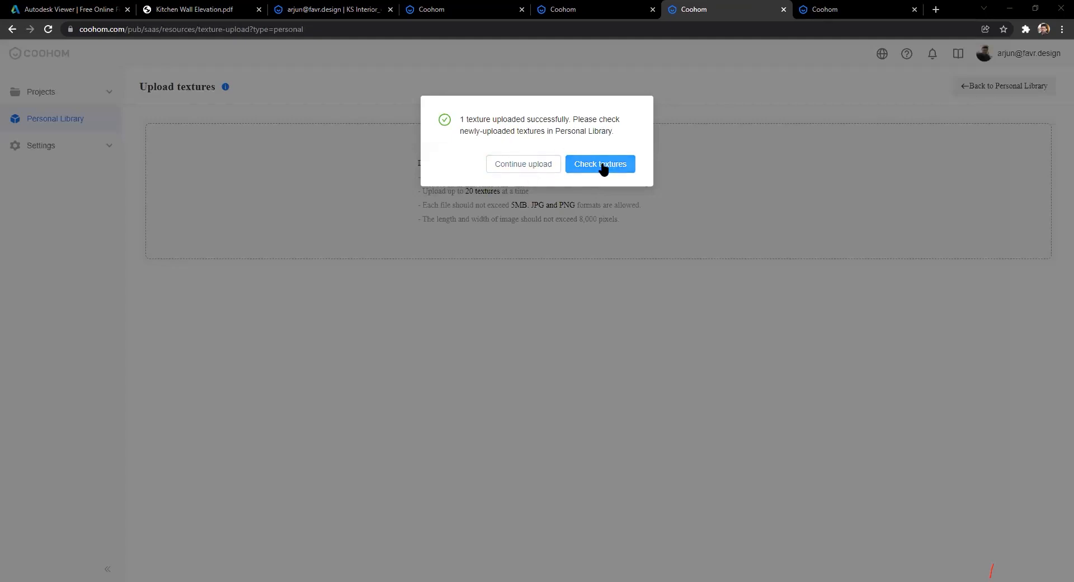
pyautogui.click(600, 164)
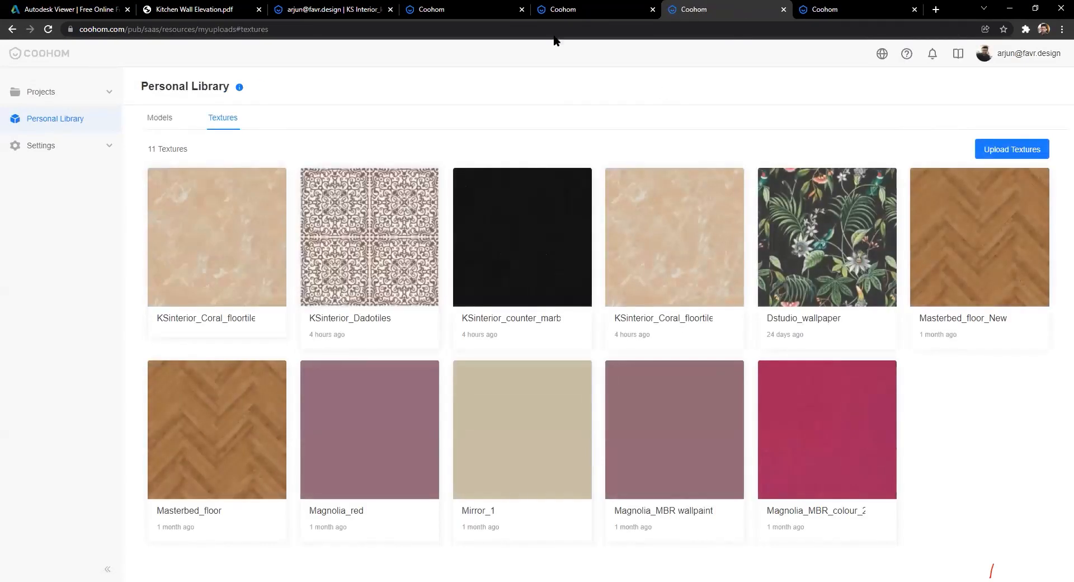
# Step: Return to the kitchen's 3D design and open its construction drawings
pyautogui.click(334, 10)
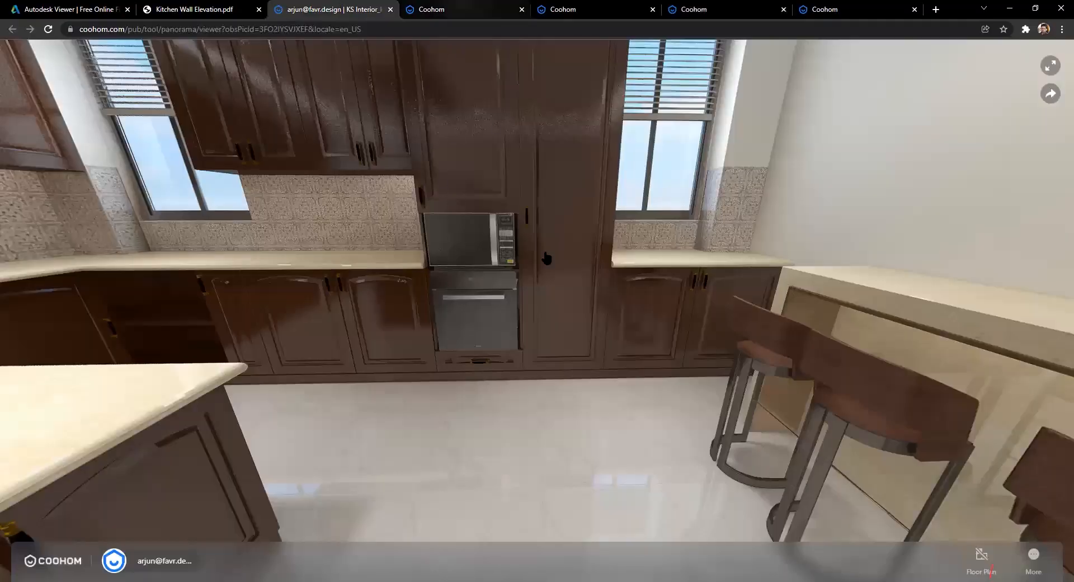
pyautogui.hotkey('ctrl', 'Tab')
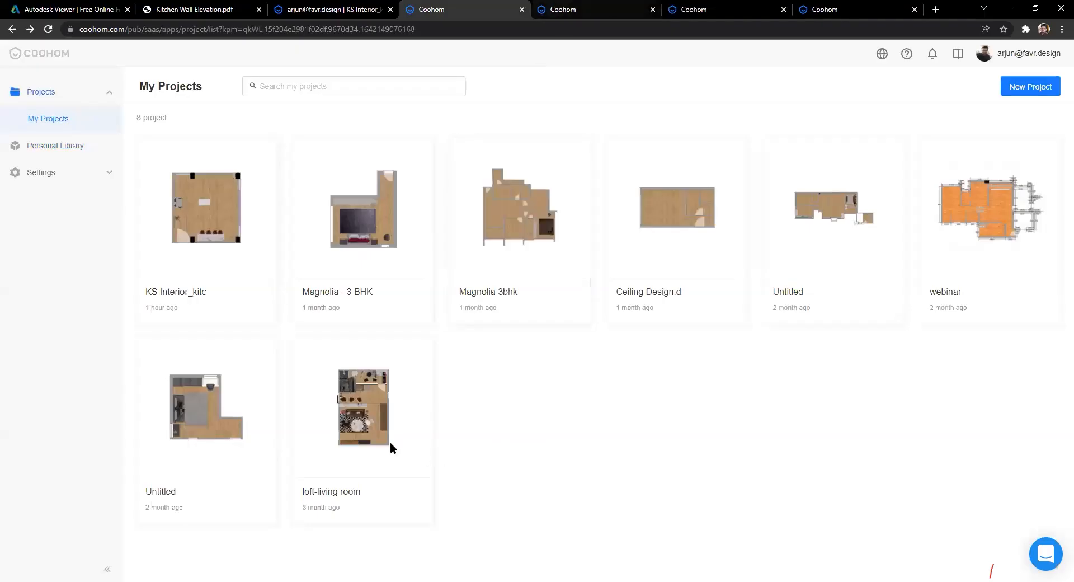
pyautogui.hotkey('ctrl', 'Tab')
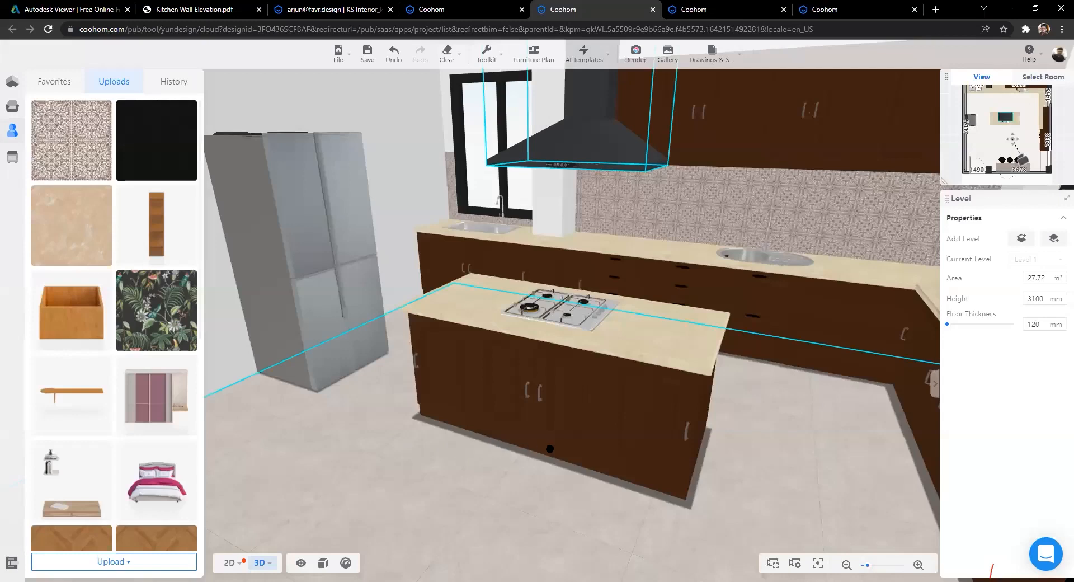
pyautogui.moveTo(581, 446)
pyautogui.mouseDown()
pyautogui.moveTo(497, 423)
pyautogui.moveTo(551, 433)
pyautogui.moveTo(399, 427)
pyautogui.moveTo(596, 444)
pyautogui.mouseUp()
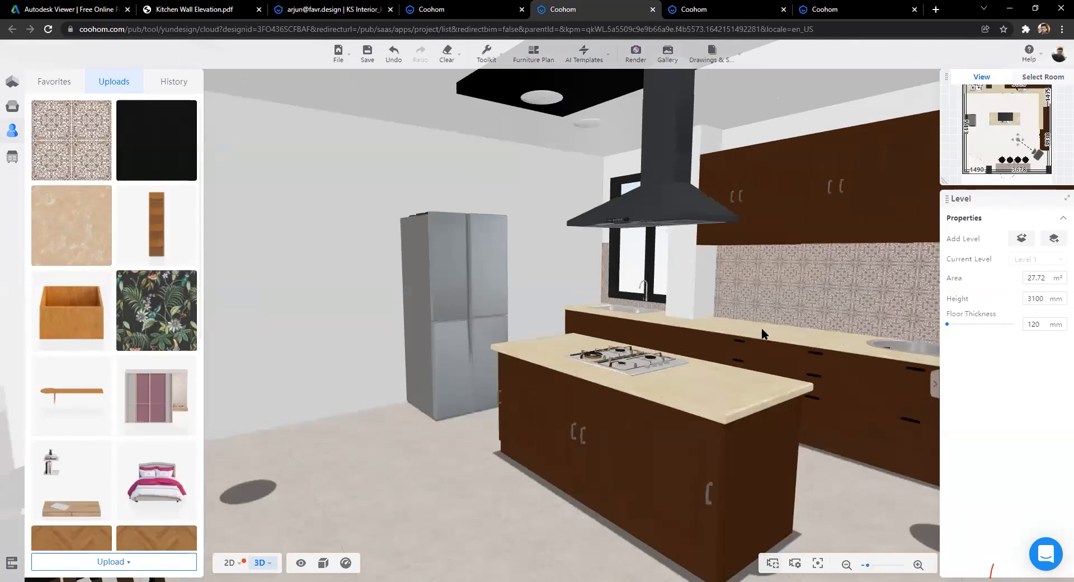
pyautogui.moveTo(757, 318); pyautogui.dragTo(455, 327)
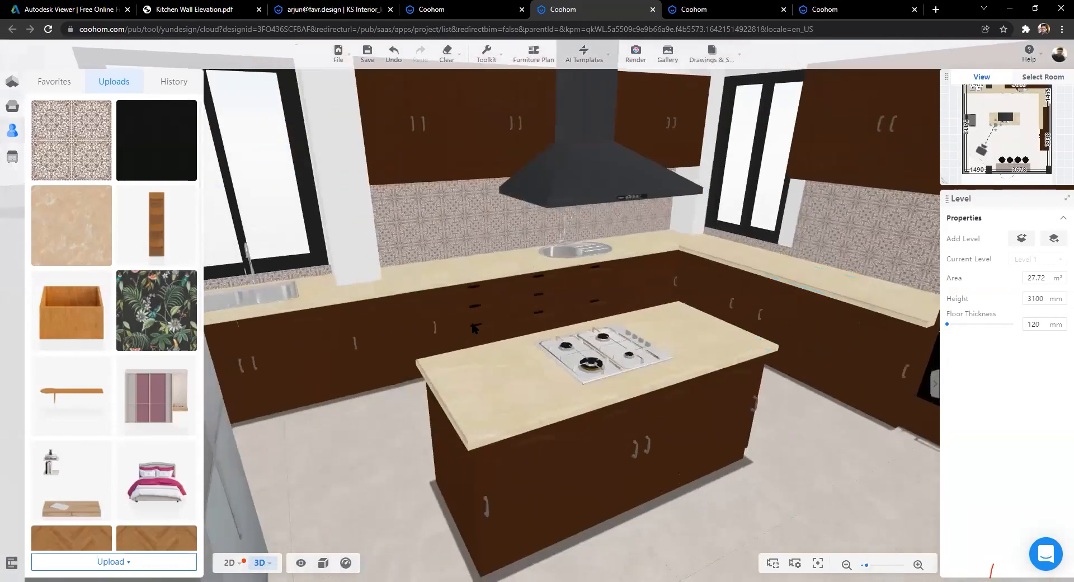
pyautogui.scroll(-5, 707, 71)
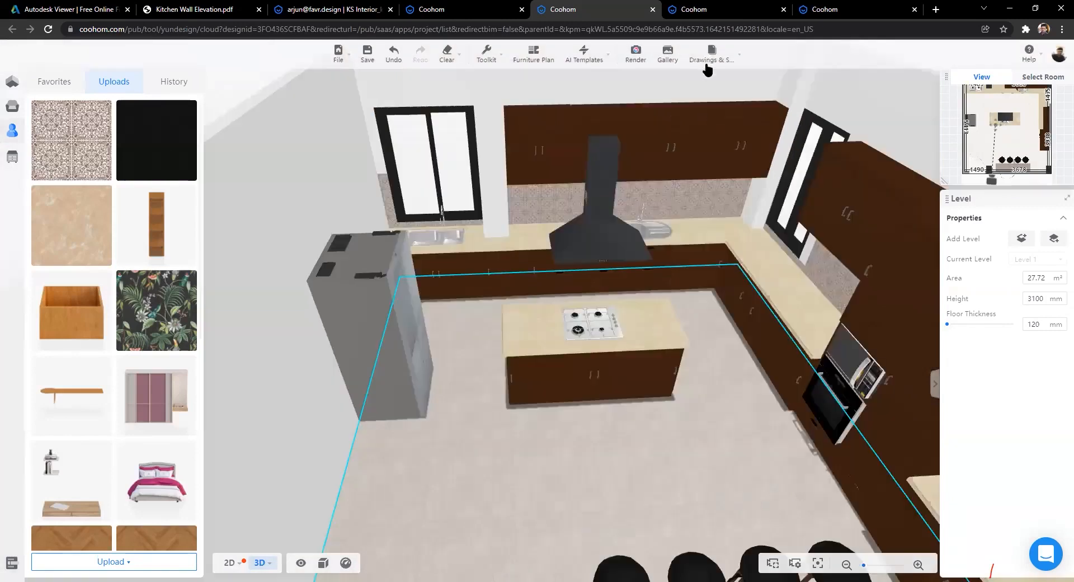
pyautogui.moveTo(712, 54)
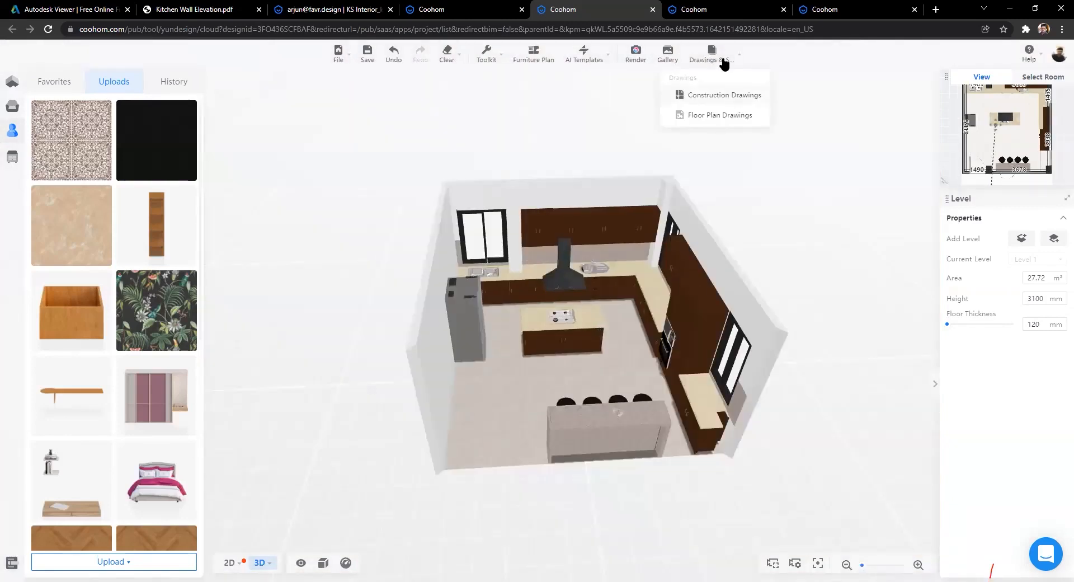
pyautogui.click(717, 94)
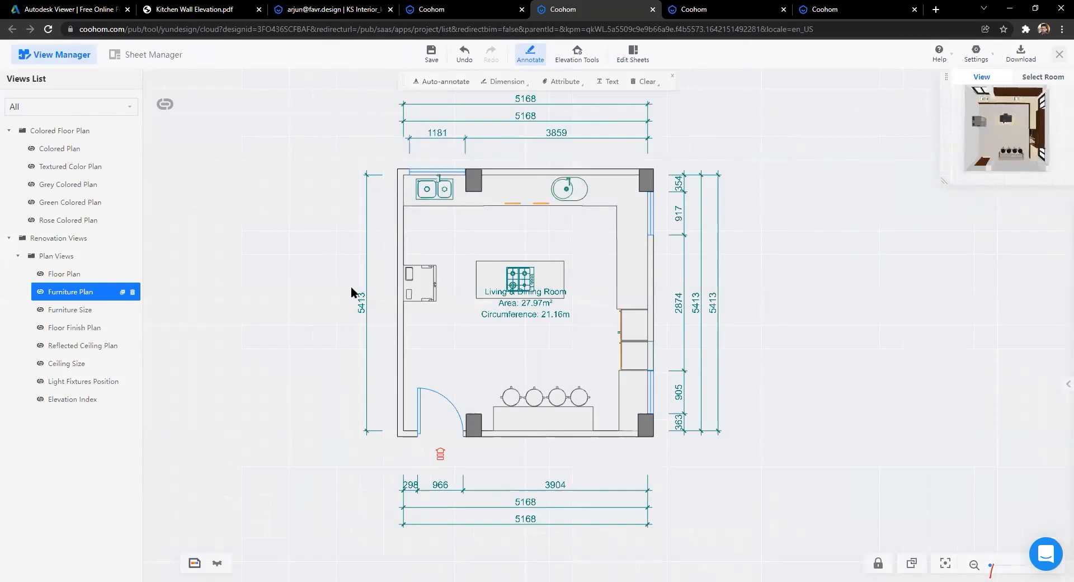
# Step: View the Cover sheet in the drawing set's sheet manager and go back to the 3D design
pyautogui.click(150, 60)
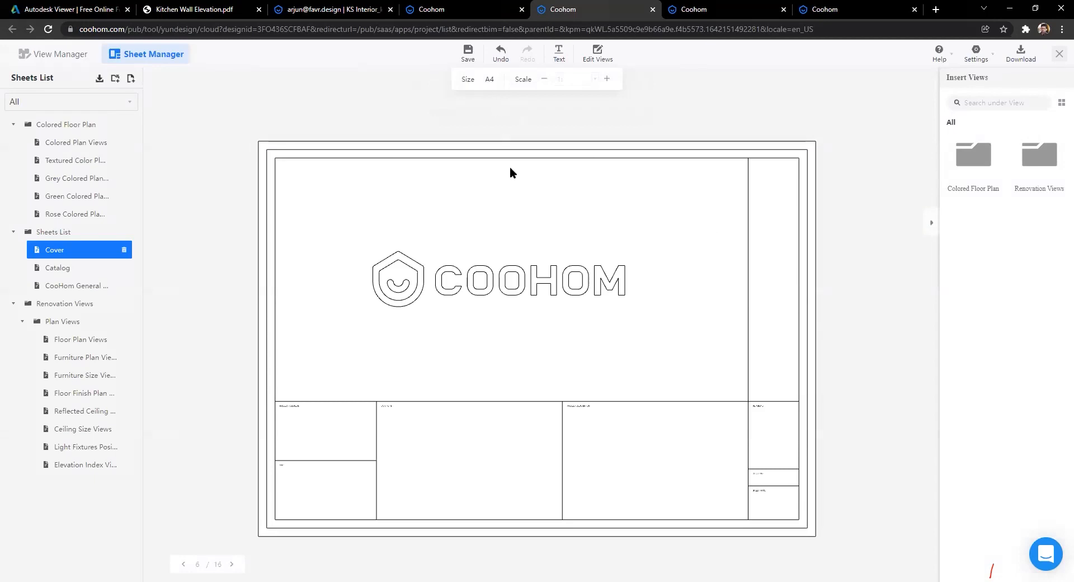
pyautogui.scroll(-2, 559, 303)
pyautogui.scroll(2, 559, 303)
pyautogui.scroll(-2, 552, 278)
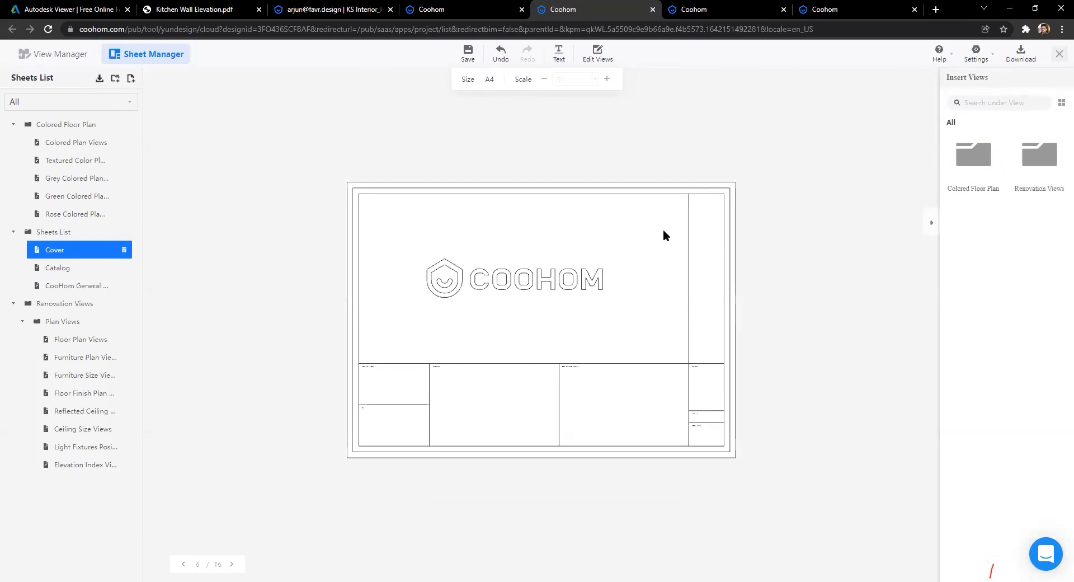
pyautogui.scroll(5, 502, 408)
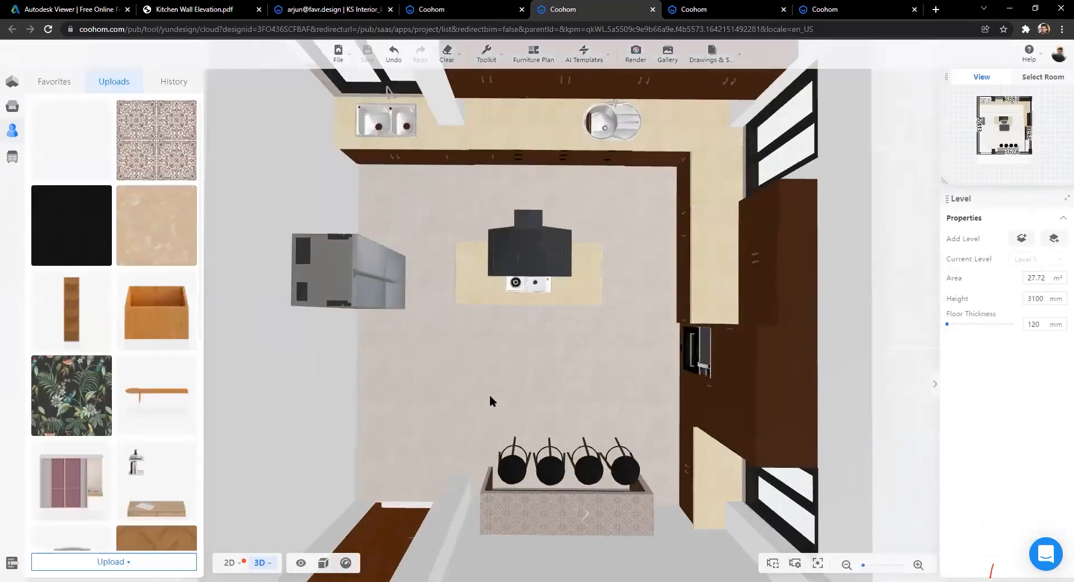
# Step: Examine the kitchen layout from above and at eye level, including the island, cabinets, hood and ceiling
pyautogui.scroll(5, 484, 374)
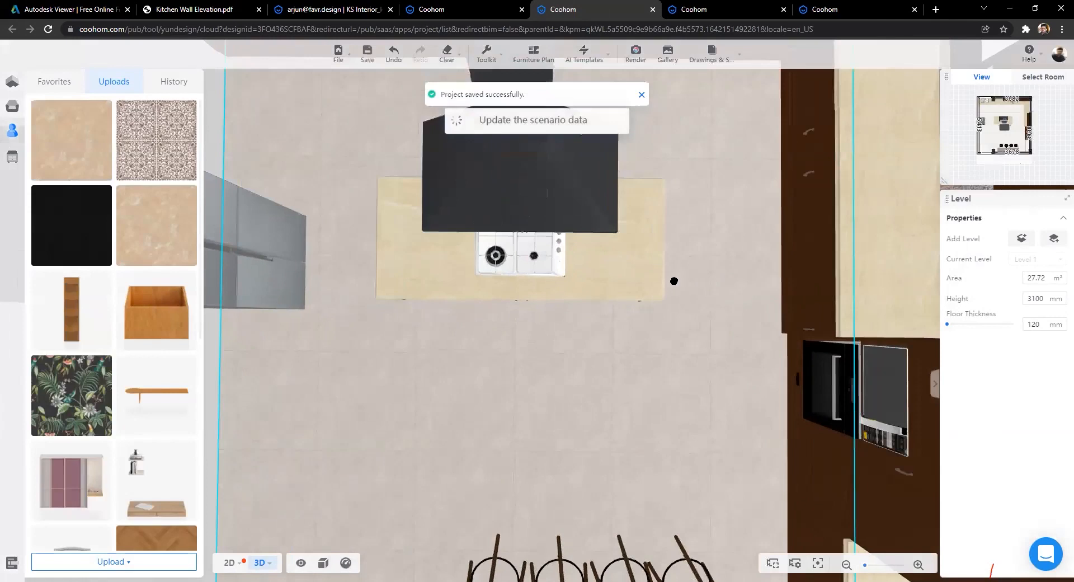
pyautogui.scroll(-5, 488, 271)
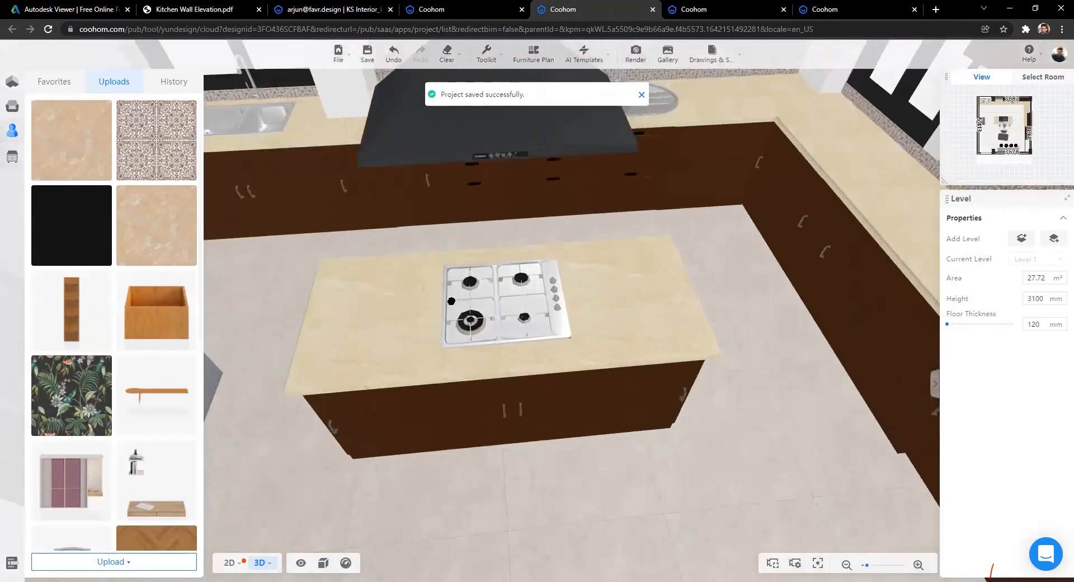
pyautogui.moveTo(451, 301); pyautogui.dragTo(510, 469)
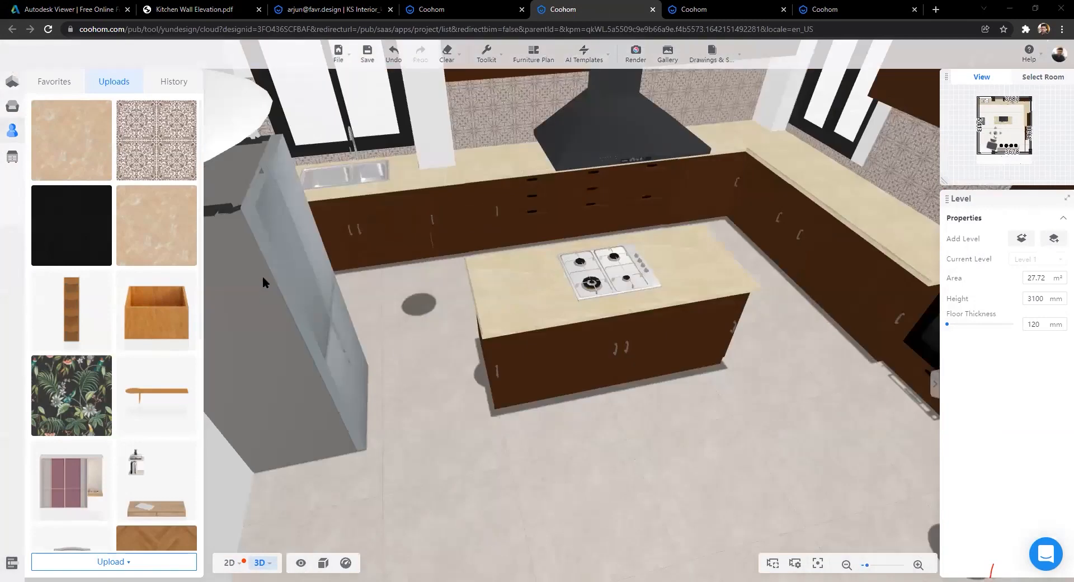
pyautogui.scroll(-8, 275, 257)
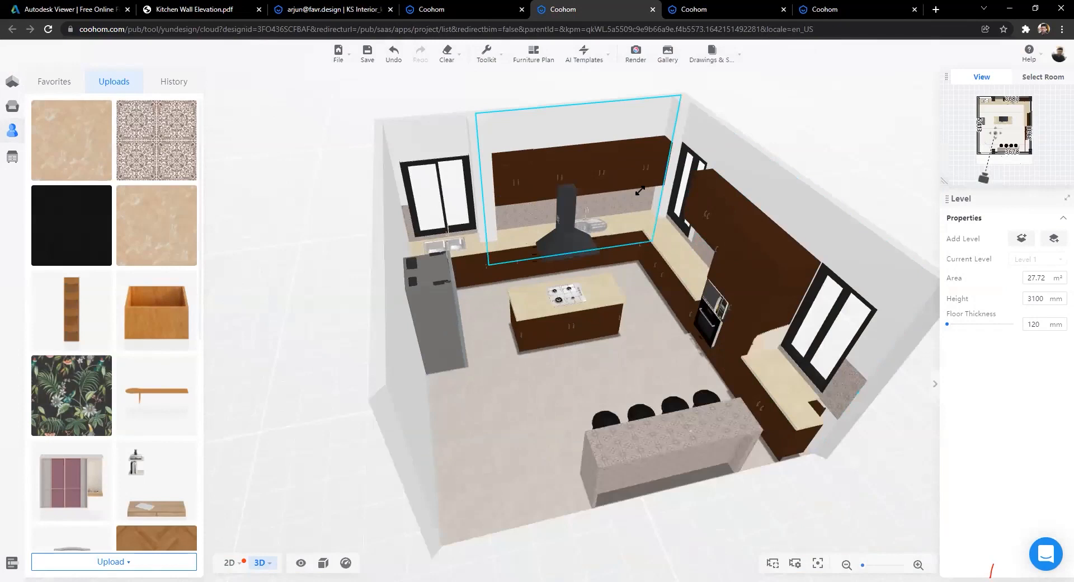
pyautogui.moveTo(639, 189); pyautogui.dragTo(617, 297)
pyautogui.scroll(5, 616, 296)
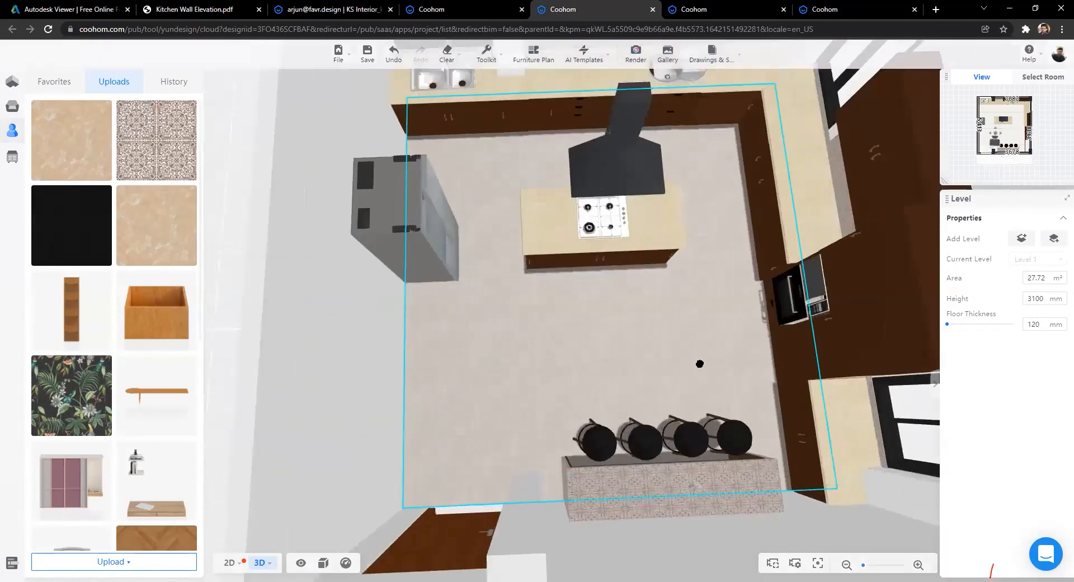
pyautogui.scroll(5, 602, 407)
pyautogui.moveTo(602, 408); pyautogui.dragTo(589, 358)
pyautogui.scroll(-4, 628, 343)
pyautogui.scroll(-3, 515, 553)
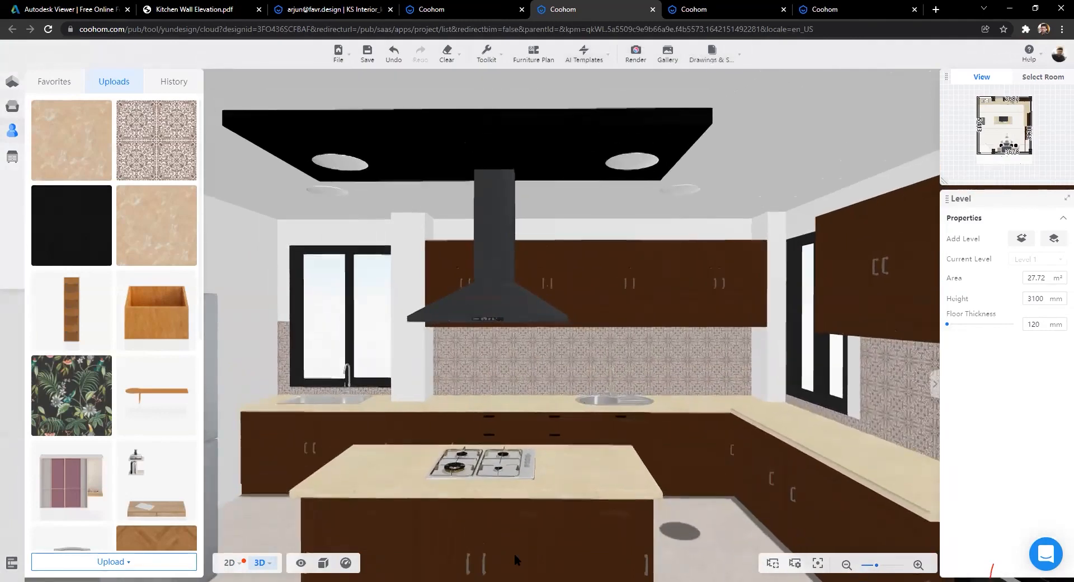
pyautogui.scroll(2, 593, 425)
pyautogui.moveTo(596, 476); pyautogui.dragTo(602, 420)
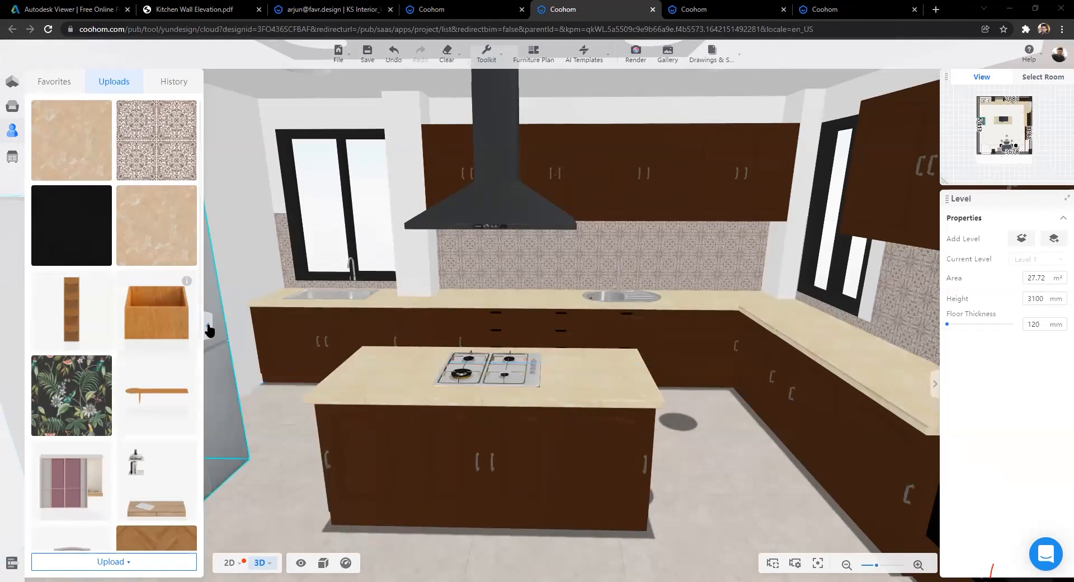
# Step: Hide the uploaded items and walk around the kitchen to view the refrigerator, island and back counter up close
pyautogui.click(209, 331)
pyautogui.press('a')
pyautogui.press('a')
pyautogui.press('a')
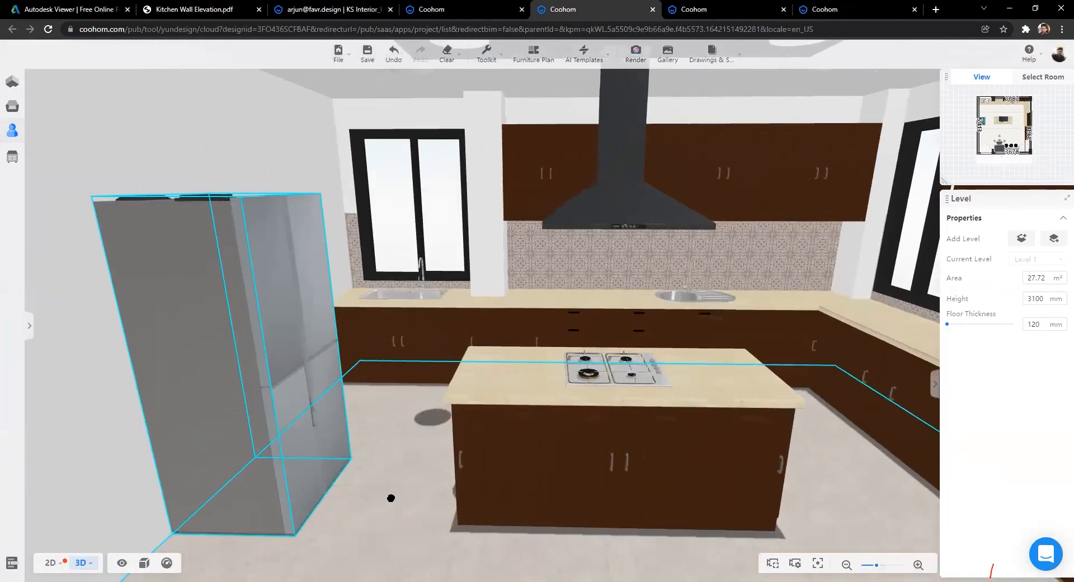
pyautogui.press('w')
pyautogui.press('w')
pyautogui.press('w')
pyautogui.press('w')
pyautogui.press('w')
pyautogui.press('w')
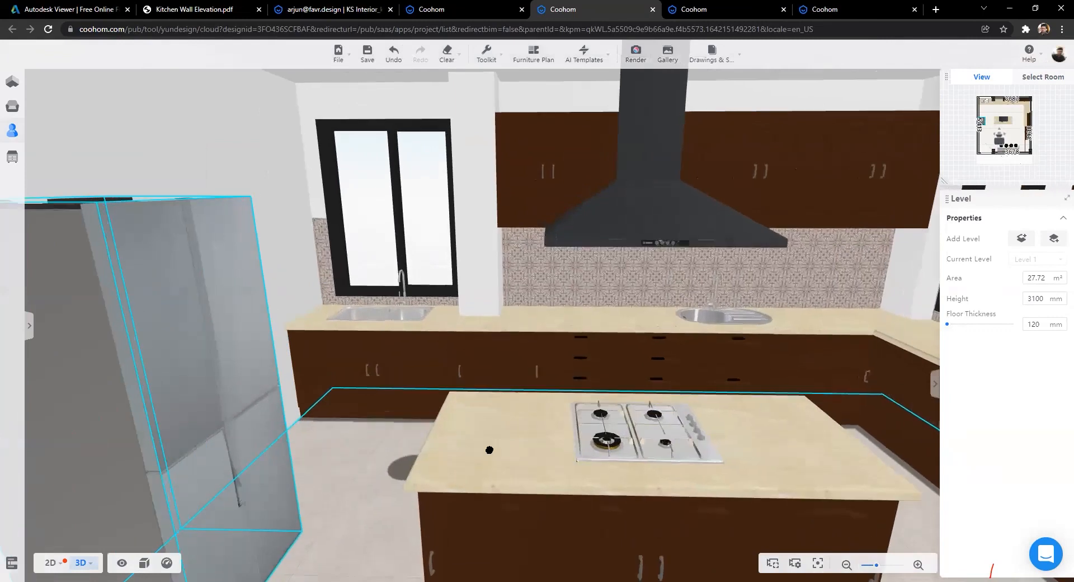
pyautogui.moveTo(525, 448); pyautogui.dragTo(362, 448)
pyautogui.press('s')
pyautogui.press('s')
pyautogui.press('s')
pyautogui.scroll(-2, 362, 448)
pyautogui.scroll(2, 362, 447)
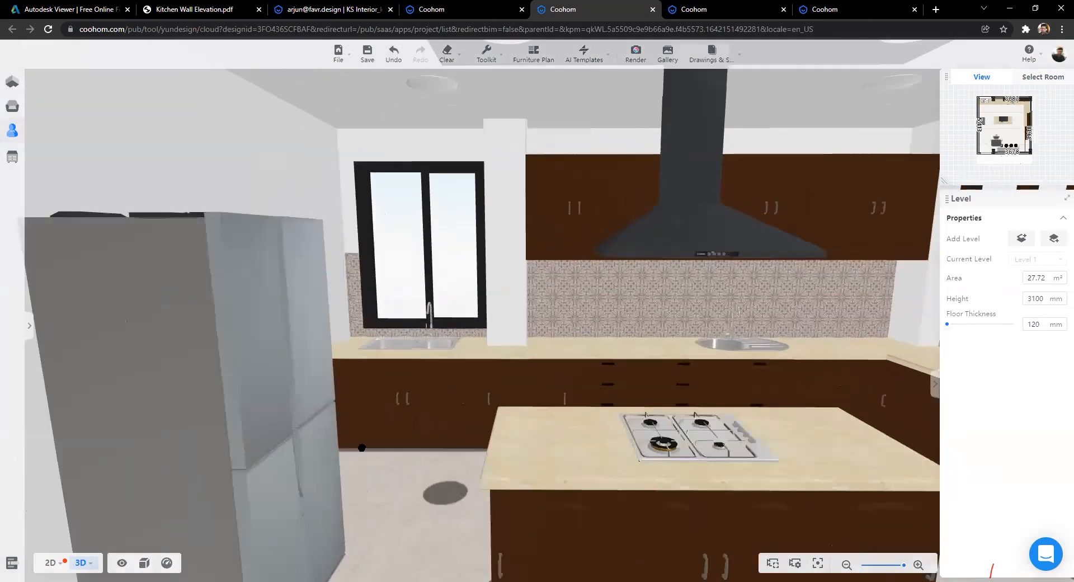
pyautogui.scroll(-2, 362, 448)
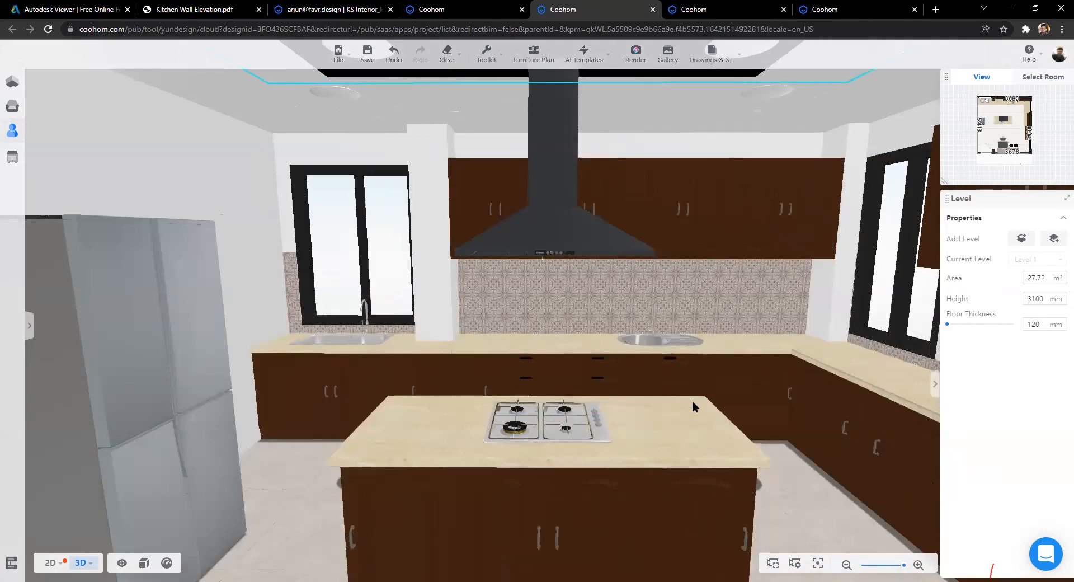
pyautogui.scroll(1, 796, 487)
pyautogui.moveTo(796, 486); pyautogui.dragTo(792, 540)
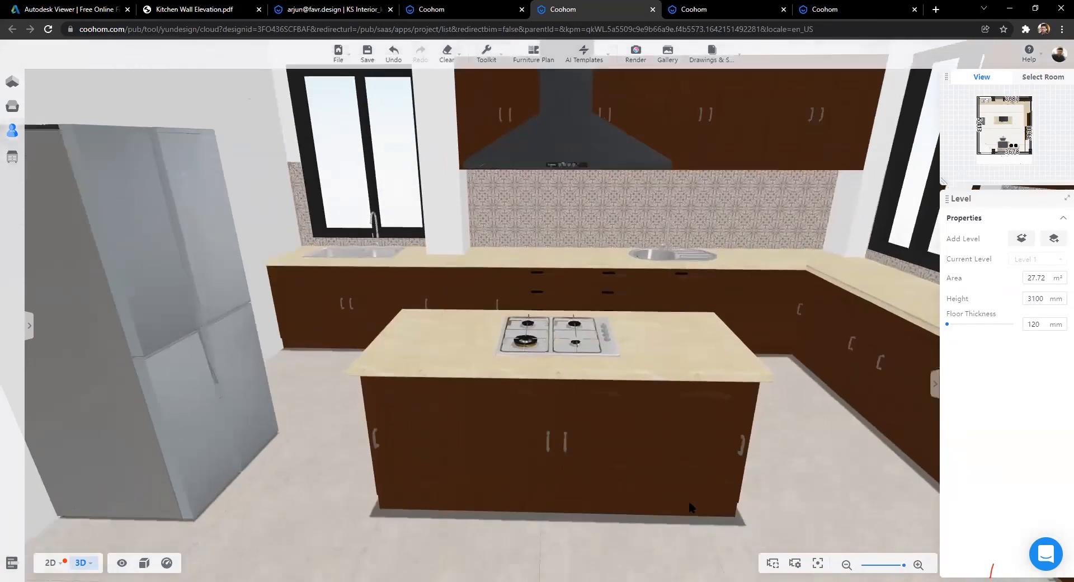
# Step: Open the base cabinet under the double-bowl sink by the window for customization and select its sink
pyautogui.moveTo(372, 481); pyautogui.dragTo(378, 529)
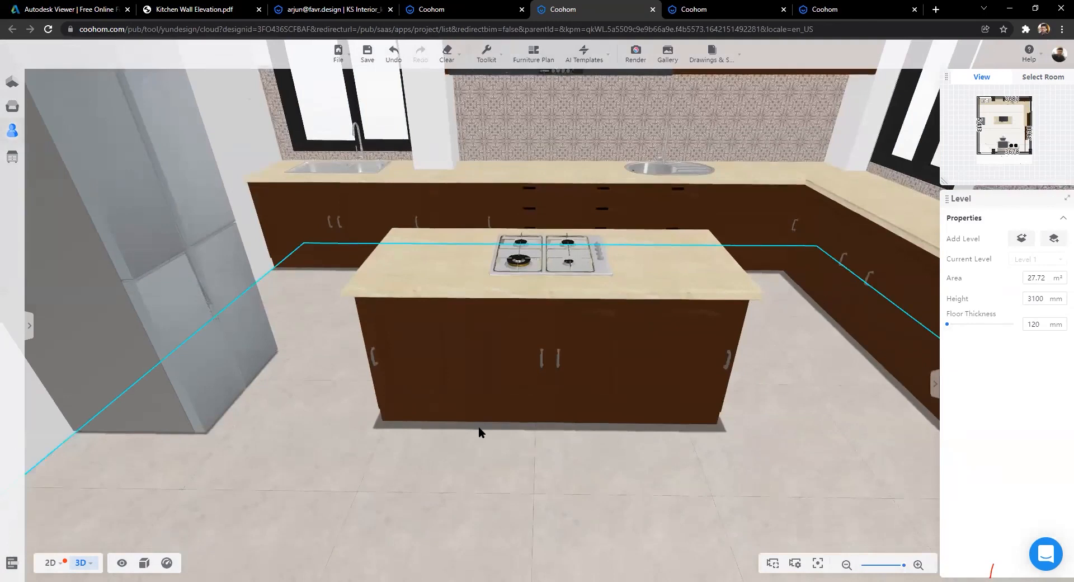
pyautogui.scroll(1, 479, 431)
pyautogui.scroll(1, 690, 285)
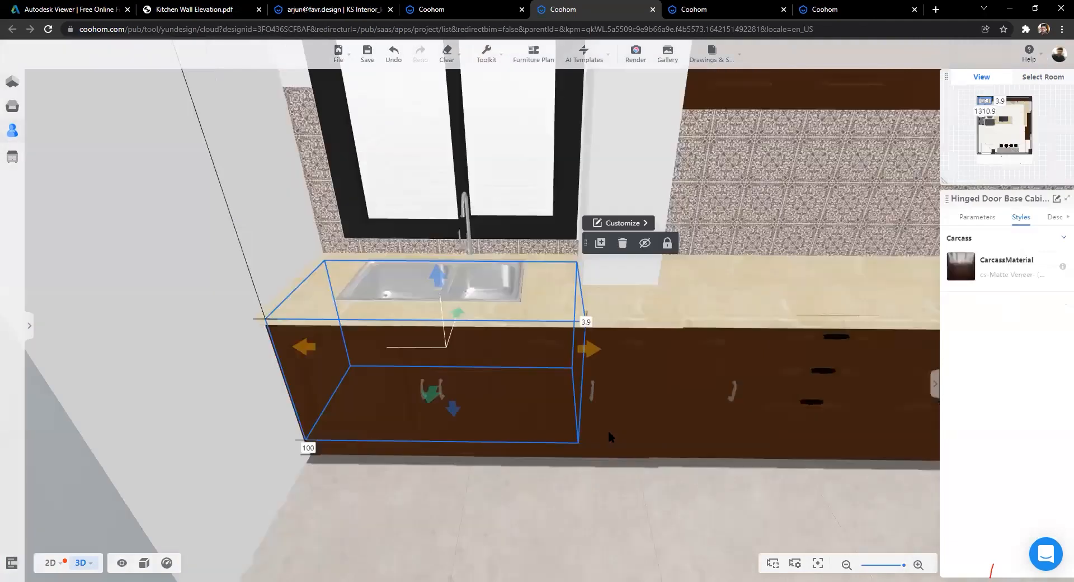
pyautogui.doubleClick(536, 403)
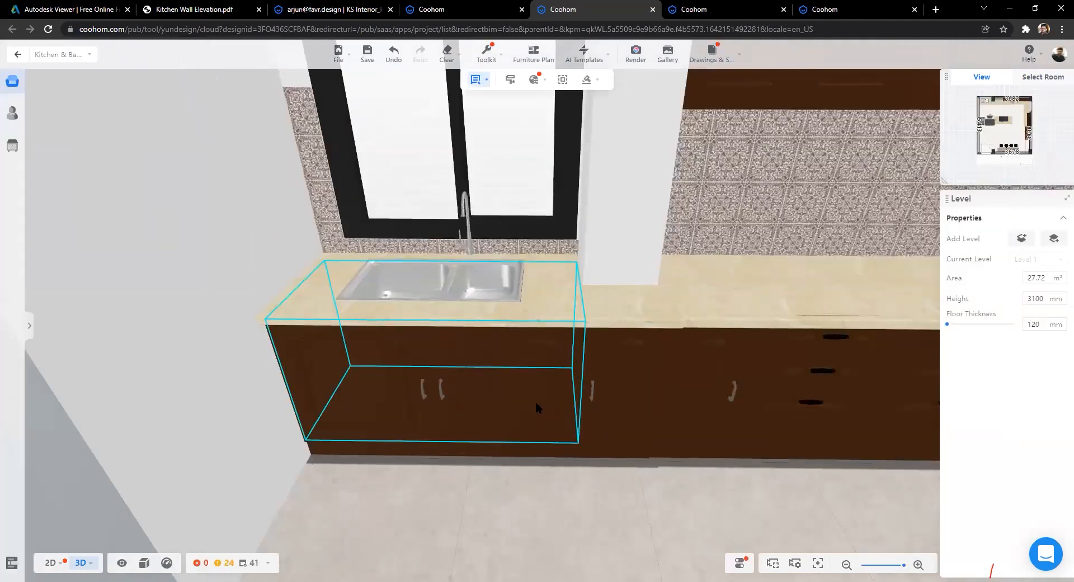
pyautogui.click(535, 401)
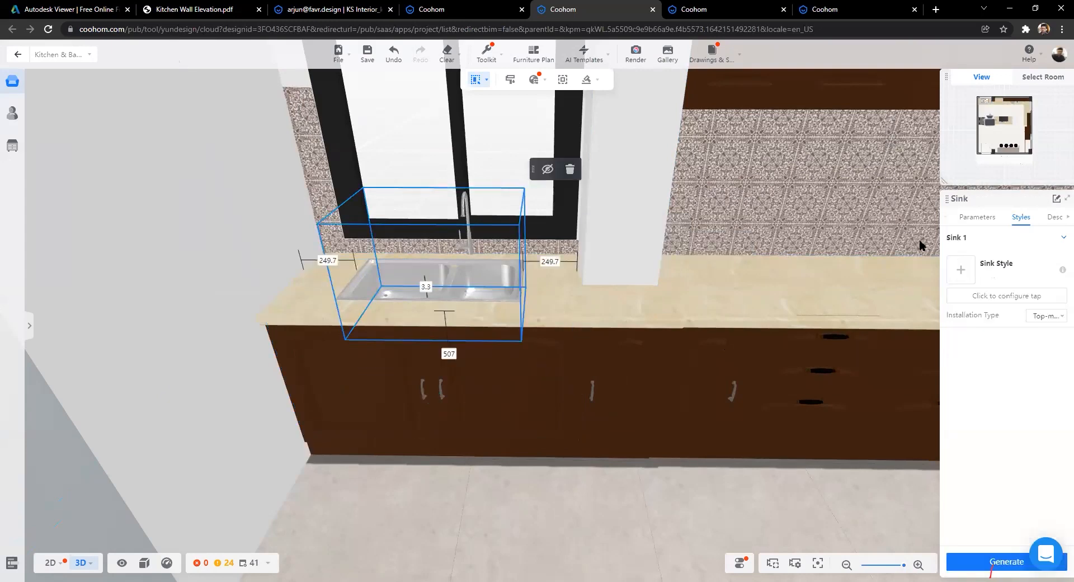
# Step: Open the tap style catalog from the sink's tap configuration and view the details of Faucet-42
pyautogui.click(974, 296)
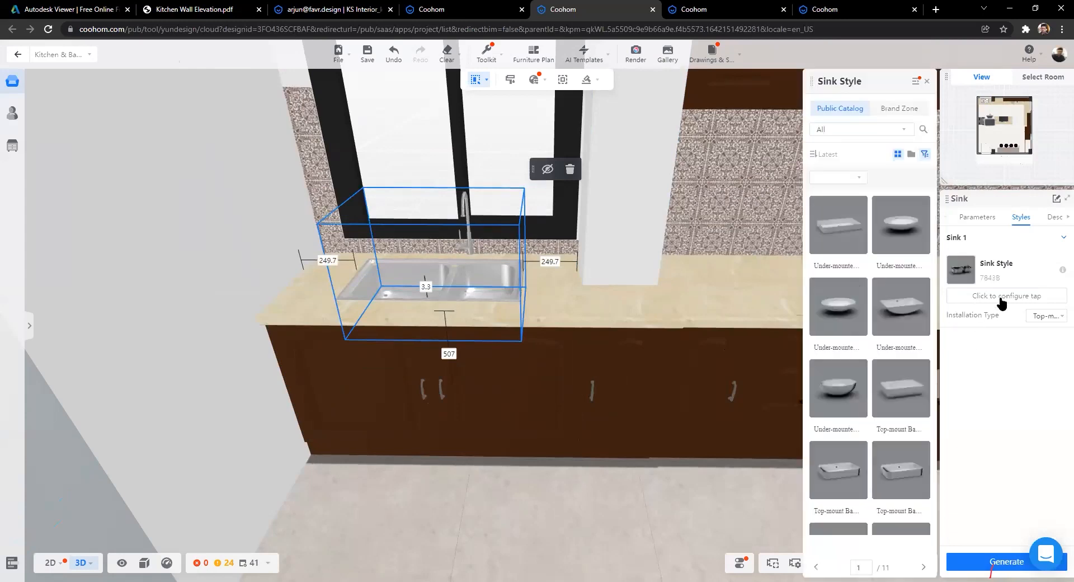
pyautogui.click(1002, 297)
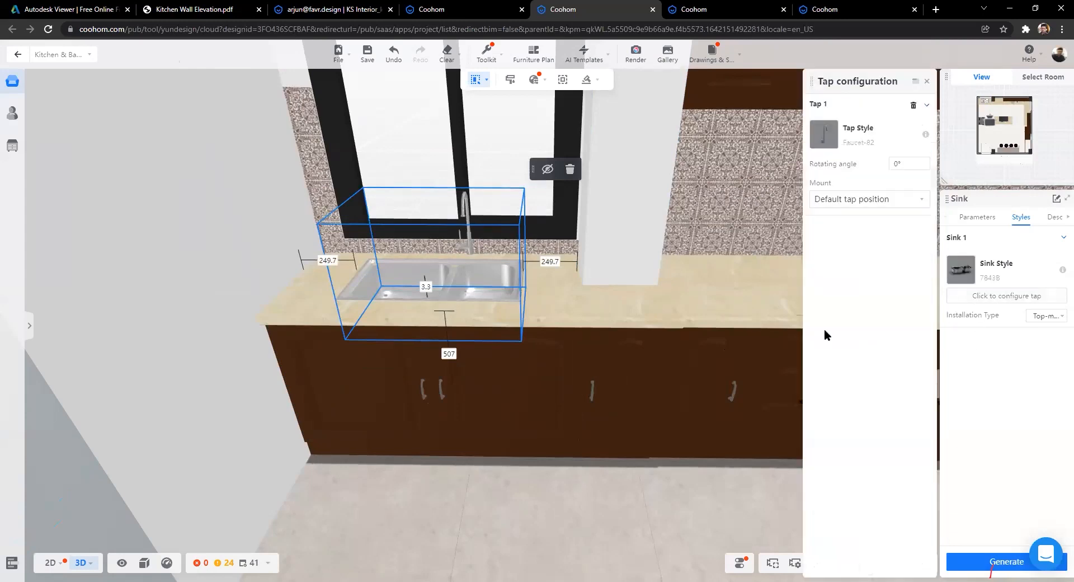
pyautogui.click(826, 134)
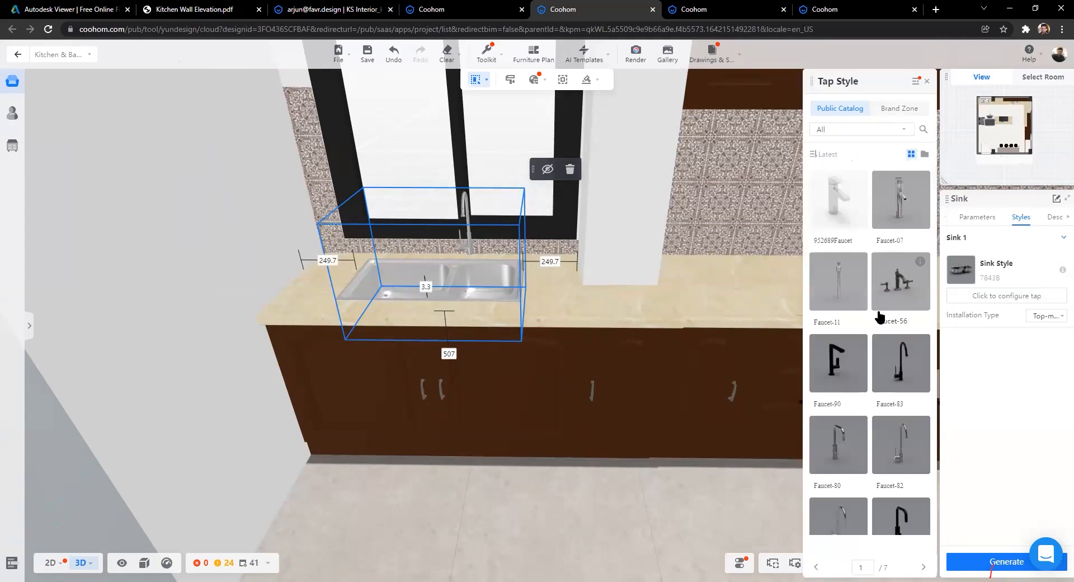
pyautogui.scroll(-3, 879, 317)
pyautogui.scroll(-5, 879, 316)
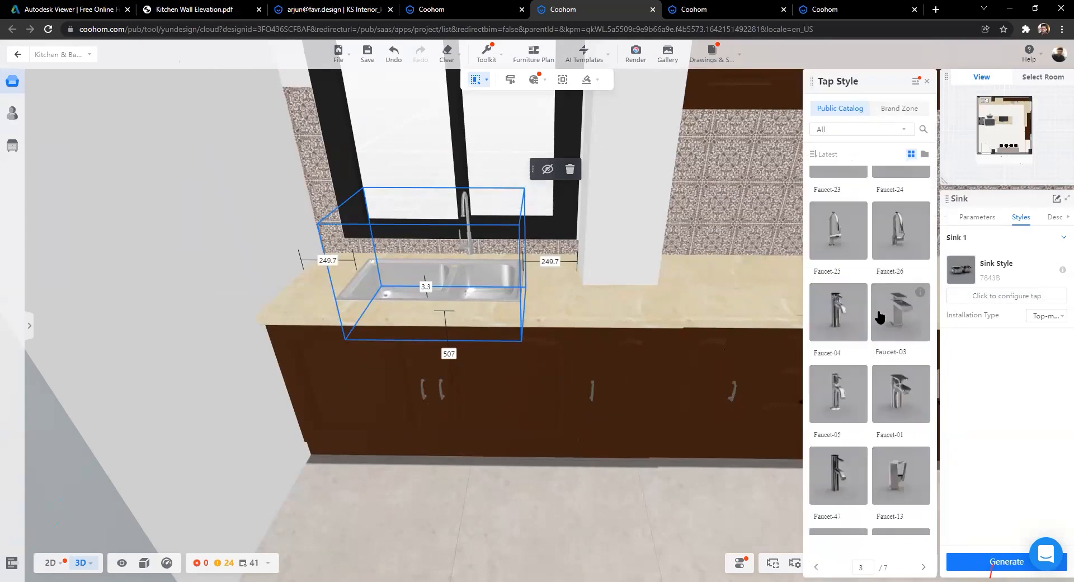
pyautogui.scroll(-1, 858, 318)
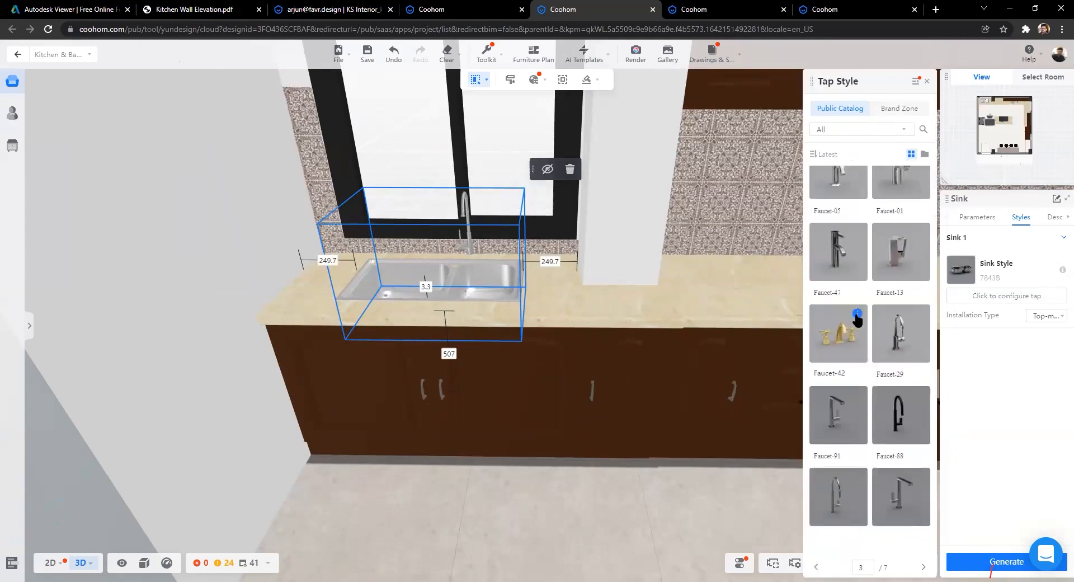
pyautogui.moveTo(856, 317)
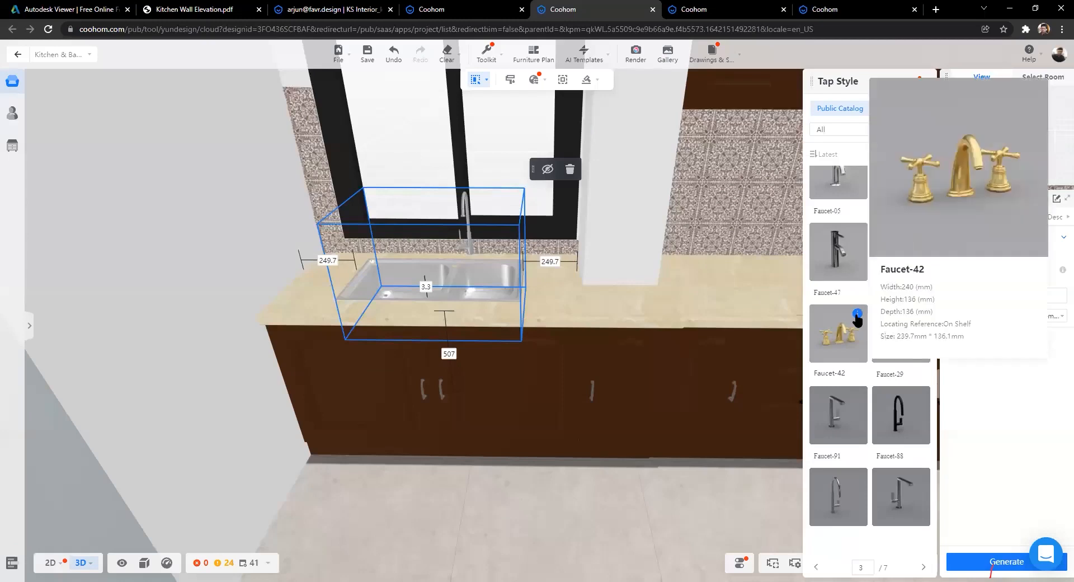
# Step: Compare the gold faucets in the catalog and try to change the sink's tap style to Faucet-55
pyautogui.scroll(-2, 852, 356)
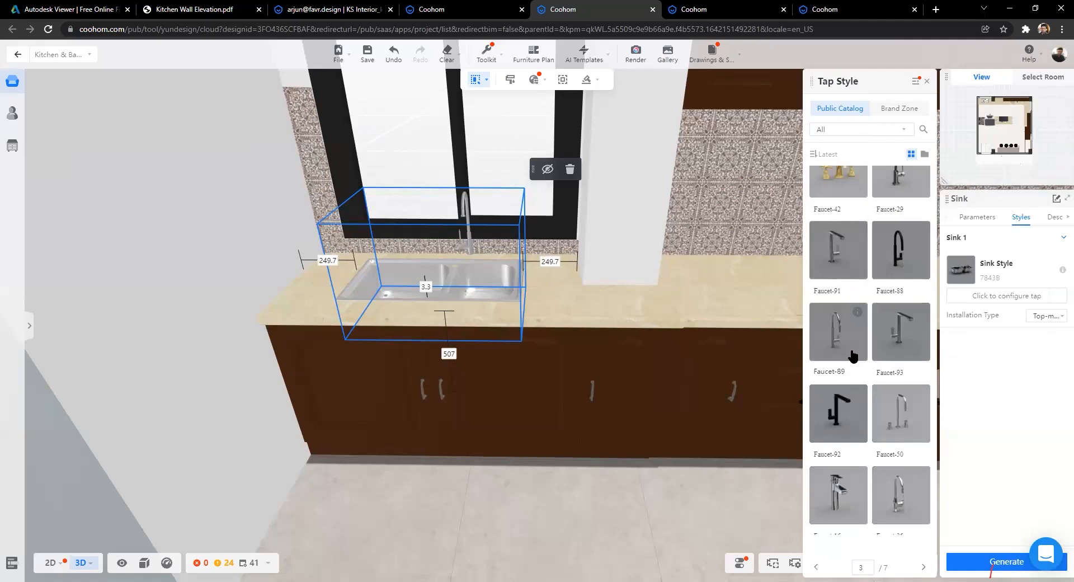
pyautogui.scroll(-3, 853, 356)
pyautogui.scroll(-5, 853, 356)
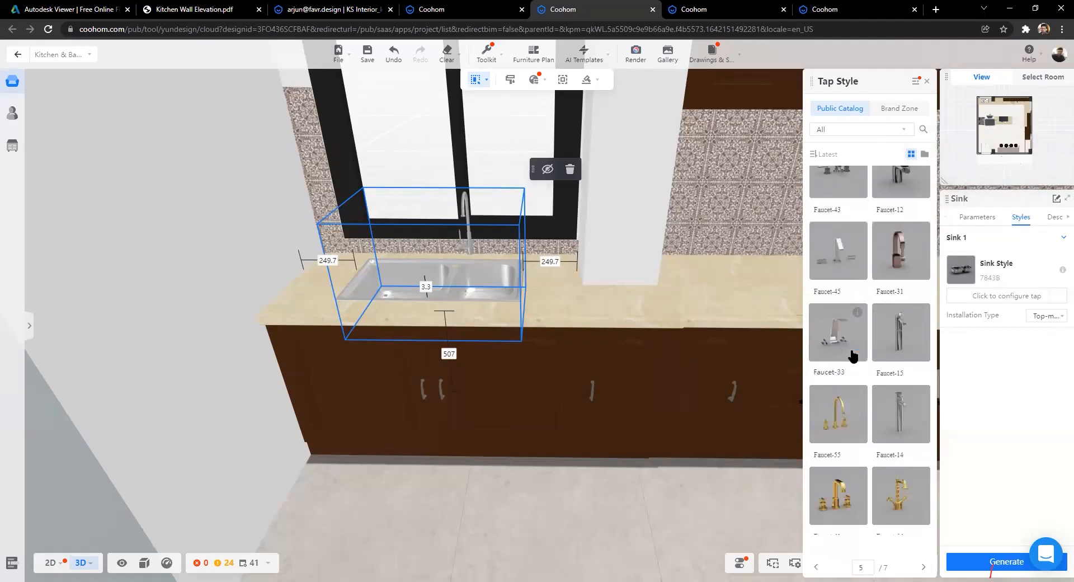
pyautogui.scroll(-3, 855, 349)
pyautogui.moveTo(860, 341)
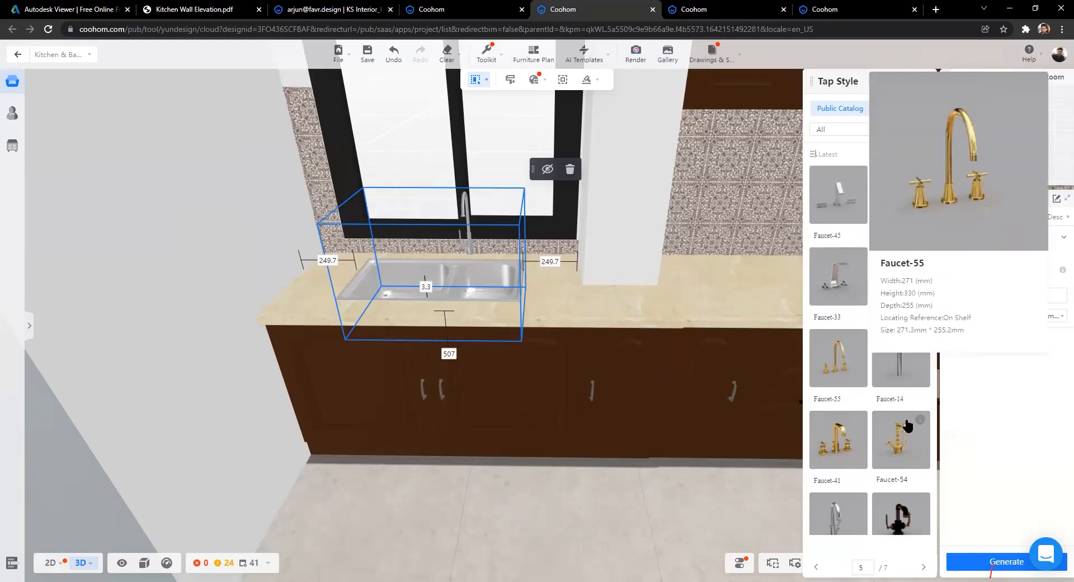
pyautogui.moveTo(919, 423)
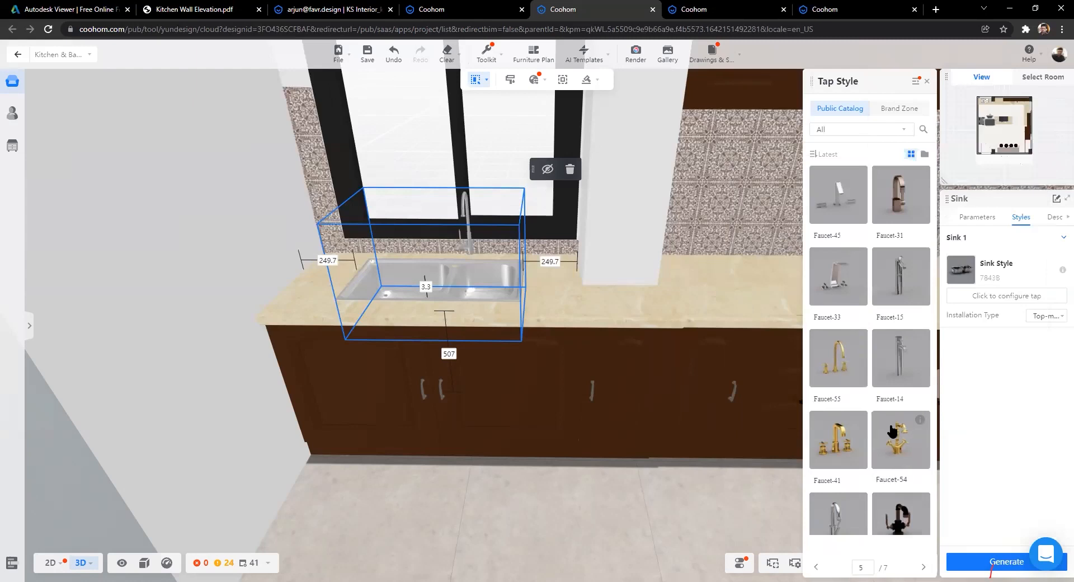
pyautogui.click(835, 373)
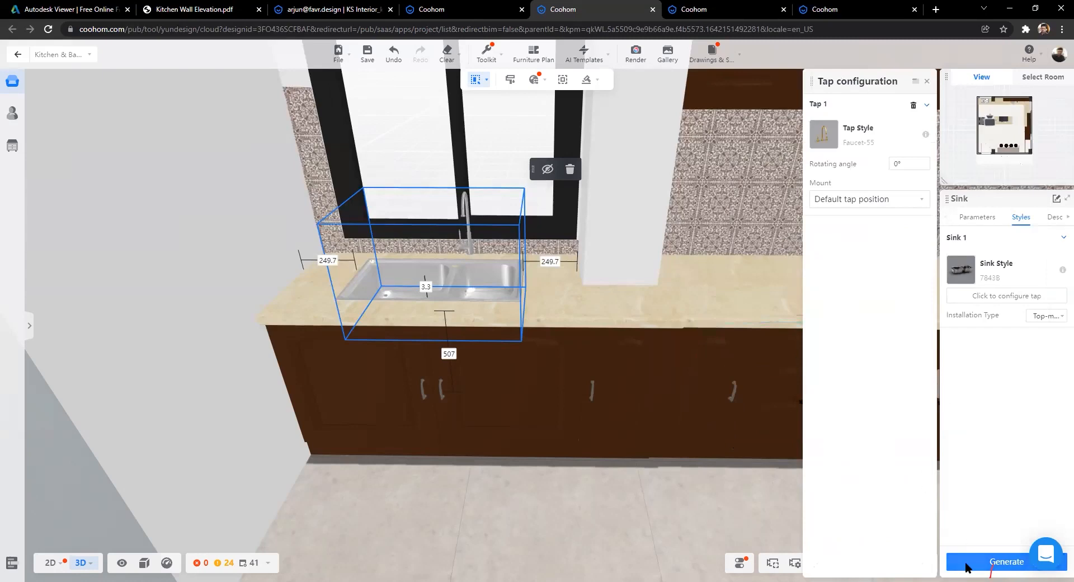
pyautogui.click(516, 442)
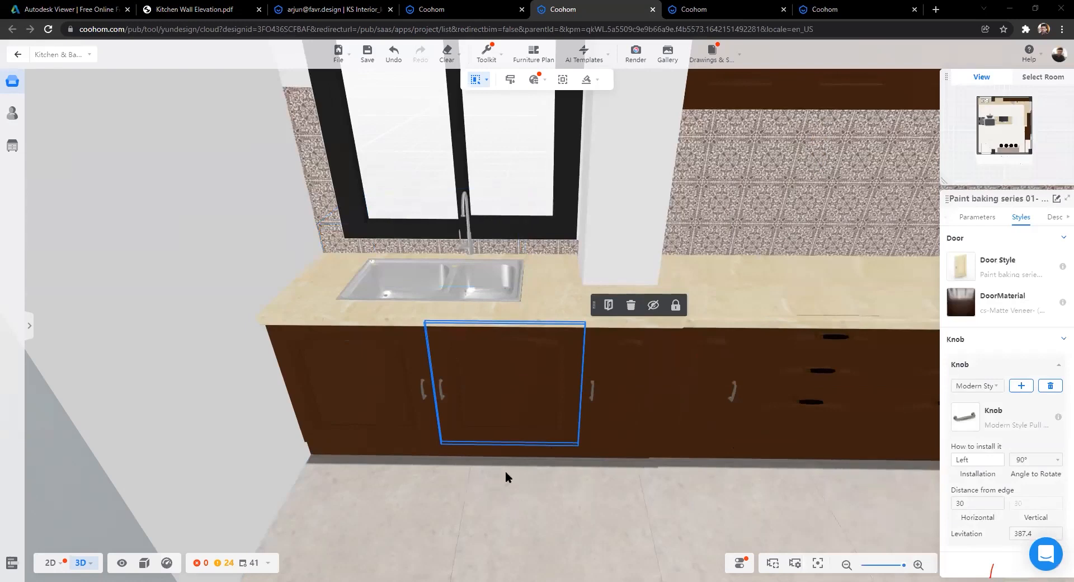
# Step: Examine the base cabinets below the window sink up close and the overall kitchen from farther back
pyautogui.scroll(-3, 506, 471)
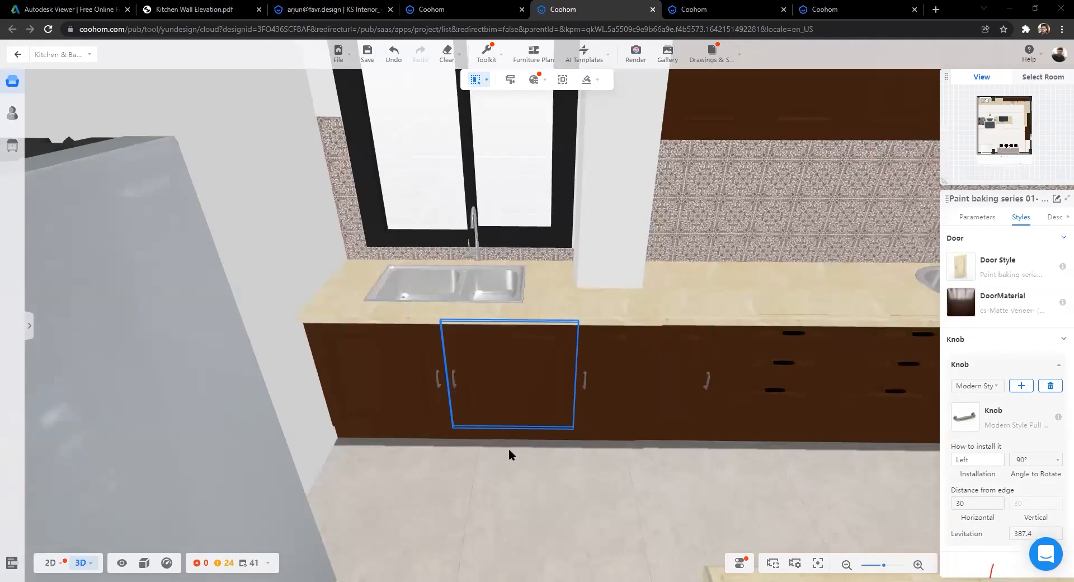
pyautogui.scroll(2, 509, 452)
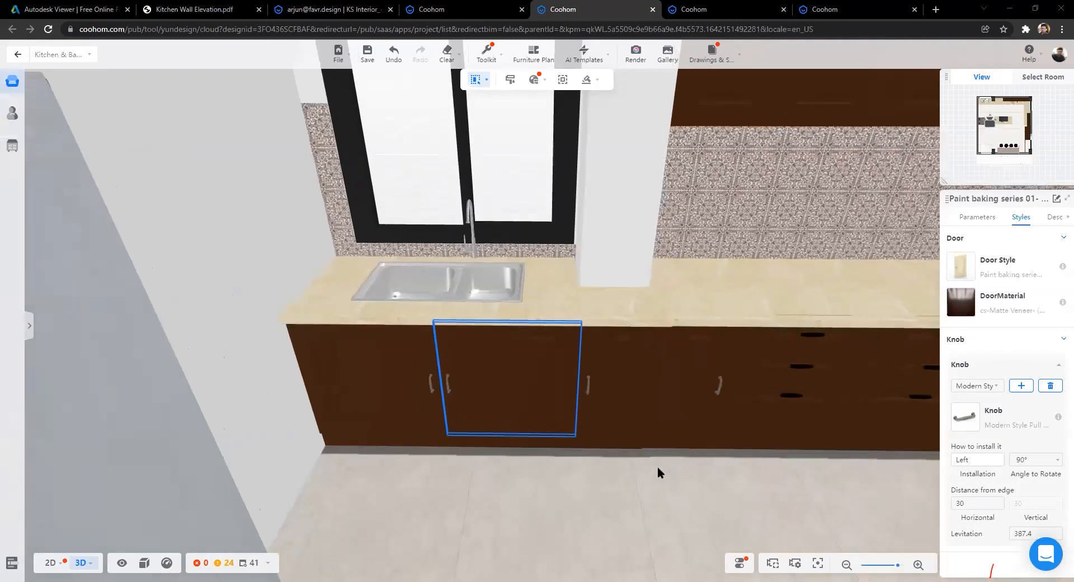
pyautogui.scroll(1, 554, 453)
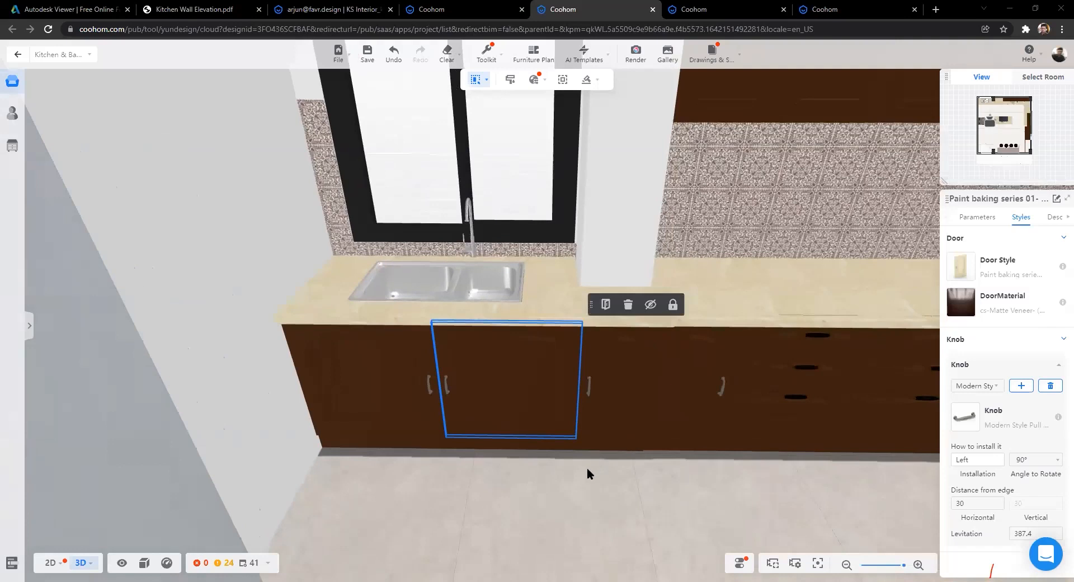
pyautogui.scroll(-3, 509, 458)
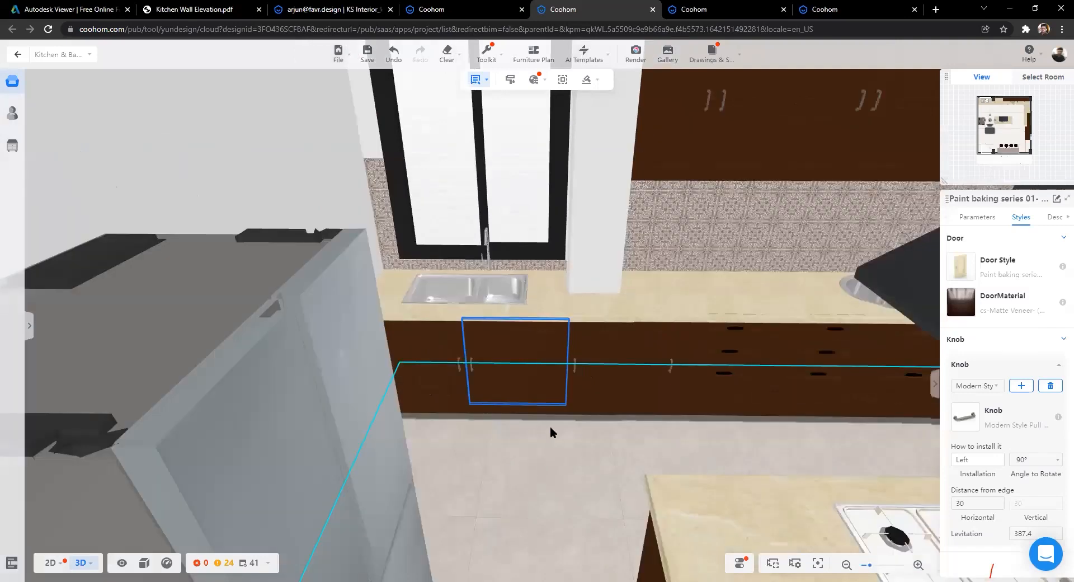
pyautogui.scroll(-5, 549, 426)
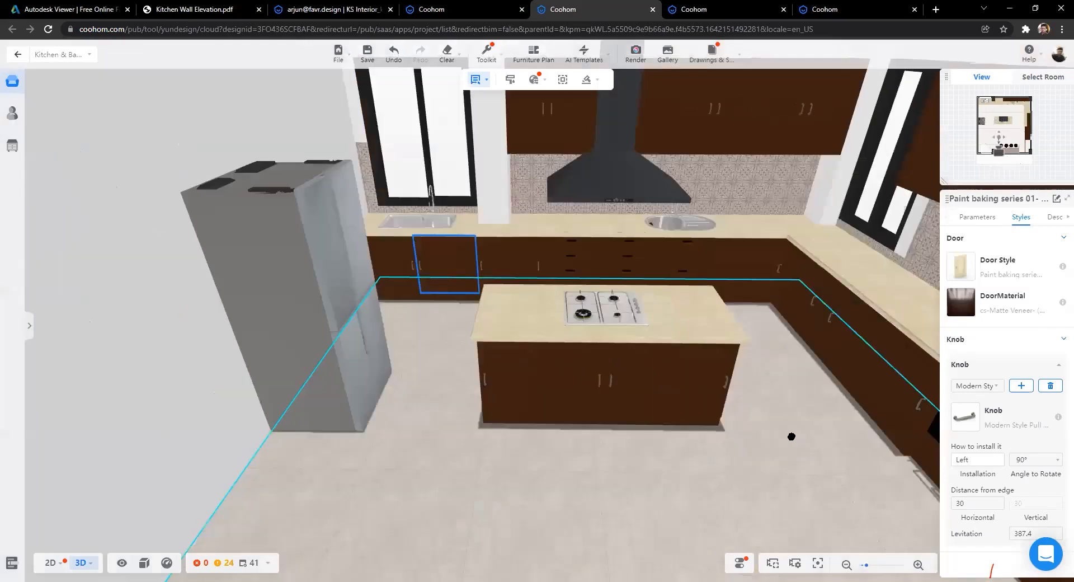
pyautogui.scroll(3, 791, 436)
pyautogui.press('d')
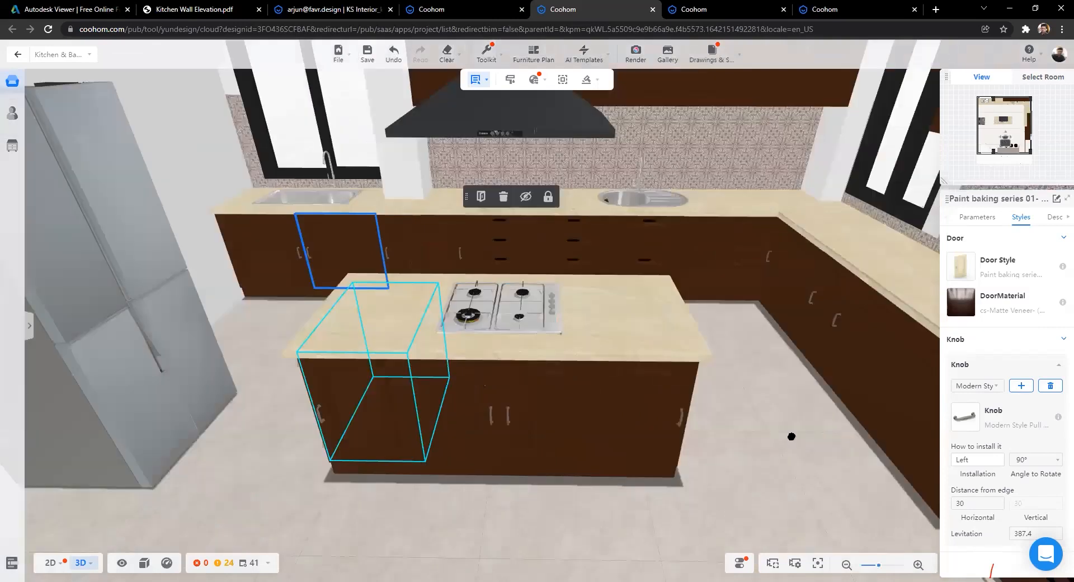
# Step: Walk around the kitchen to examine the refrigerator, window sink, island cooktop, range hood and wall cabinets
pyautogui.moveTo(773, 431); pyautogui.dragTo(726, 442)
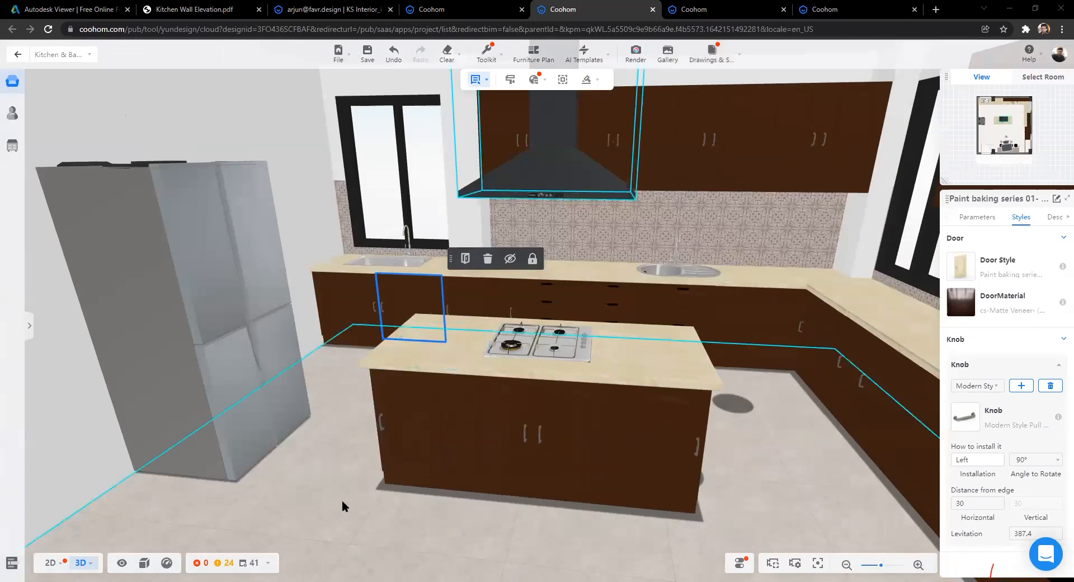
pyautogui.moveTo(674, 479); pyautogui.dragTo(592, 495)
pyautogui.moveTo(589, 502); pyautogui.dragTo(595, 518, button='right')
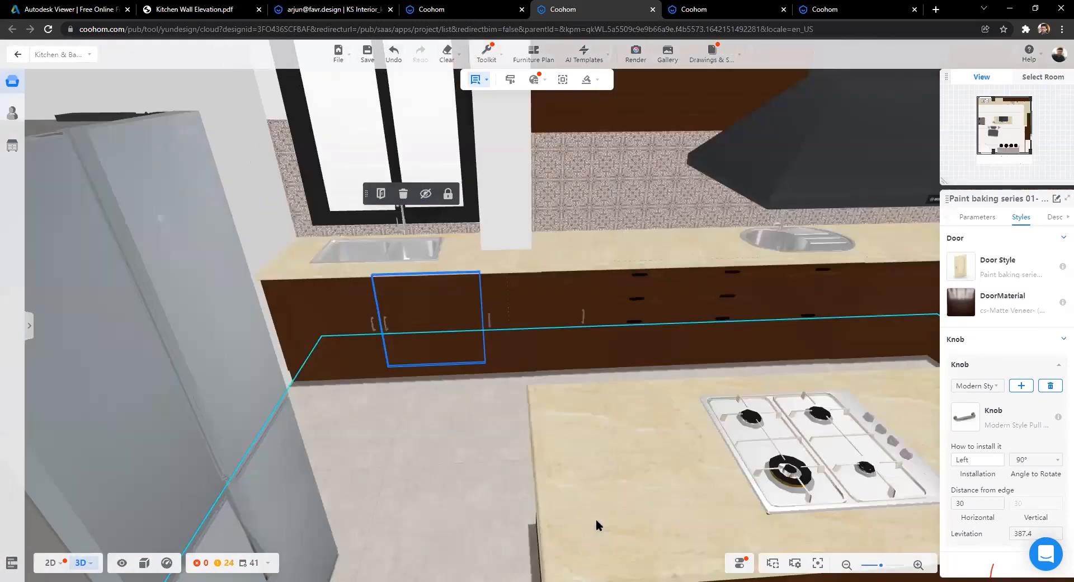
pyautogui.scroll(5, 585, 522)
pyautogui.moveTo(582, 522); pyautogui.dragTo(540, 520, button='middle')
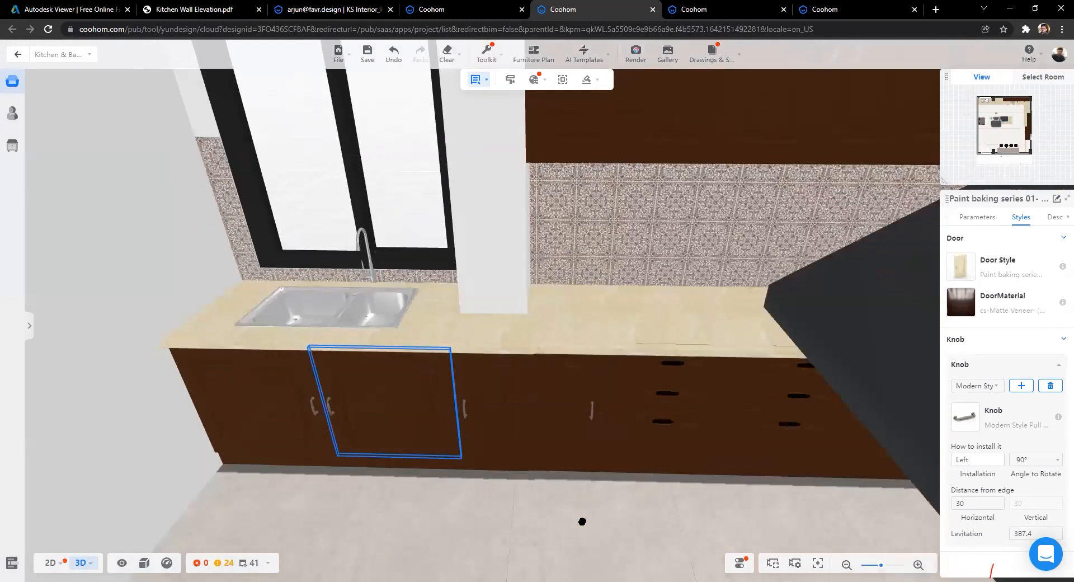
pyautogui.scroll(-5, 585, 498)
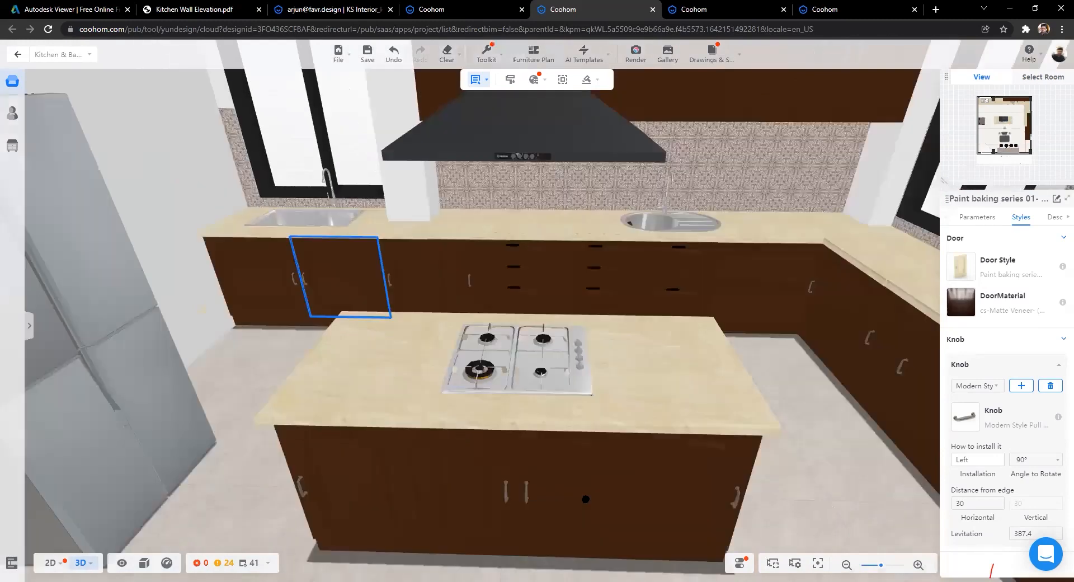
pyautogui.moveTo(585, 499); pyautogui.dragTo(586, 497, button='middle')
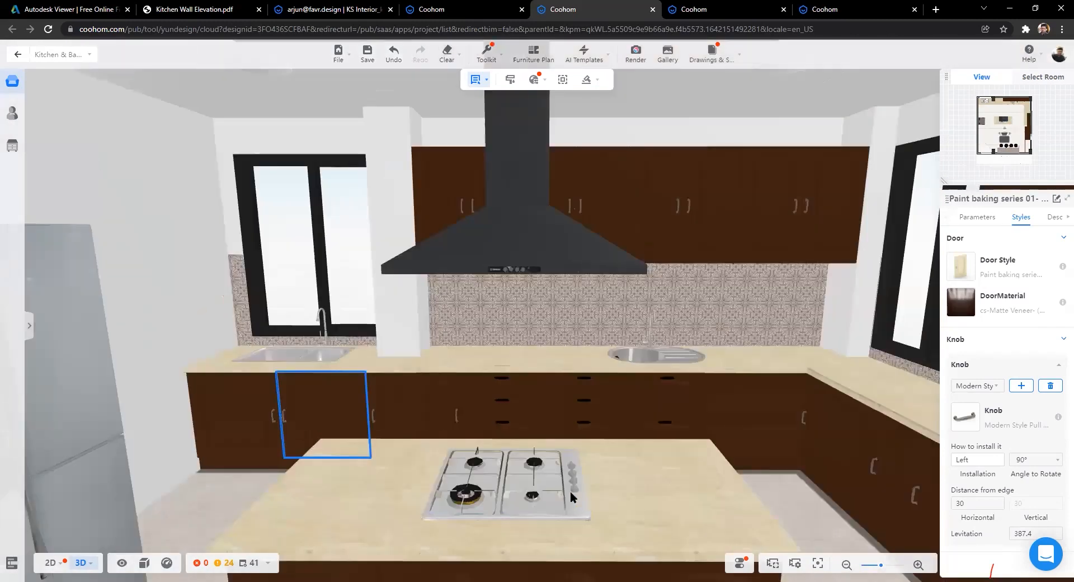
pyautogui.click(570, 492)
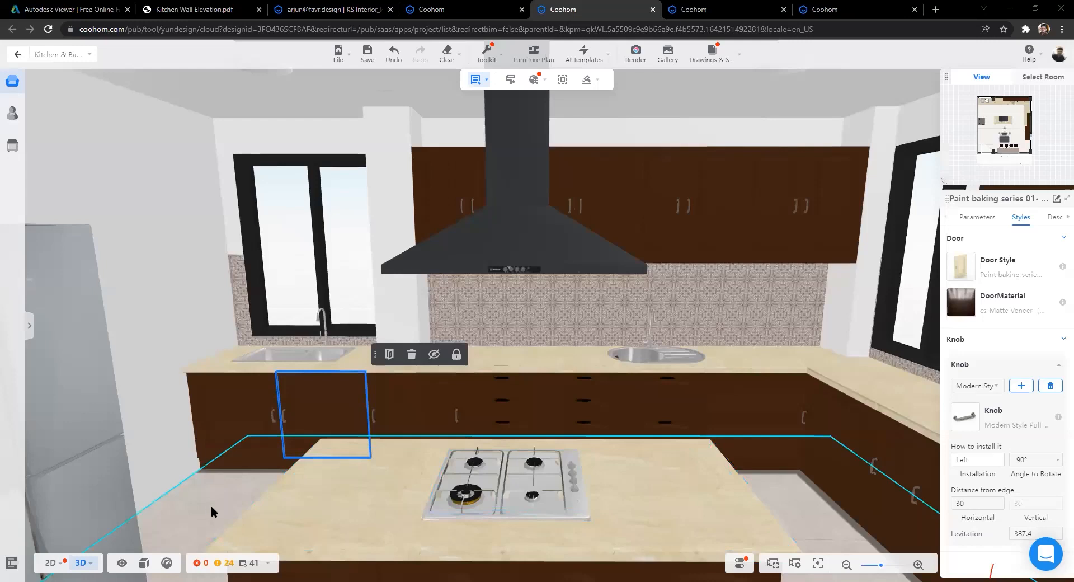
pyautogui.click(152, 336)
pyautogui.moveTo(300, 410); pyautogui.dragTo(353, 438)
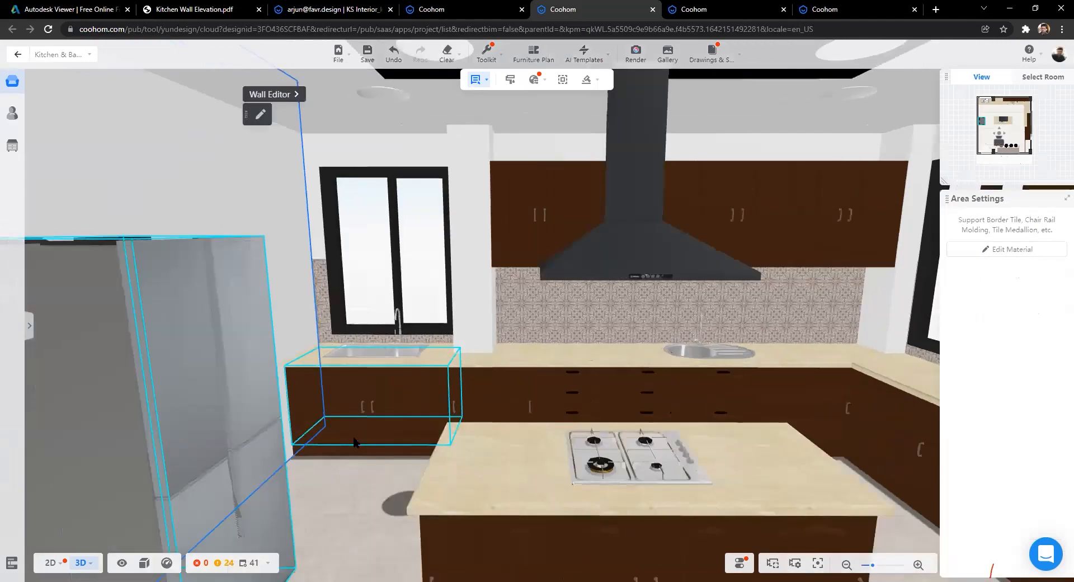
pyautogui.press('d')
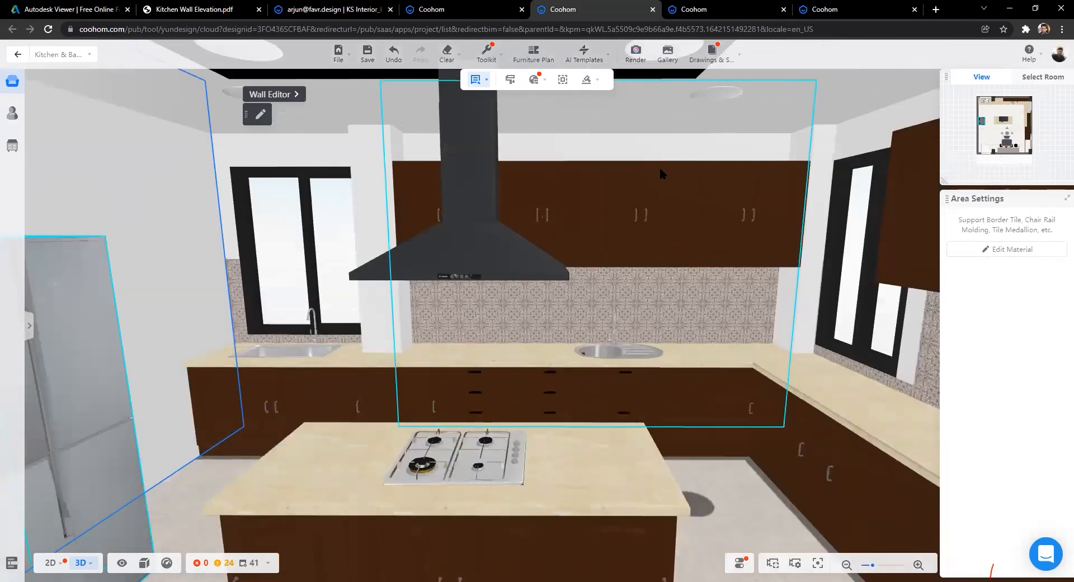
# Step: Close the Personal Library page and the other extra browser page, and return to the kitchen's 3D design
pyautogui.click(738, 9)
pyautogui.click(783, 10)
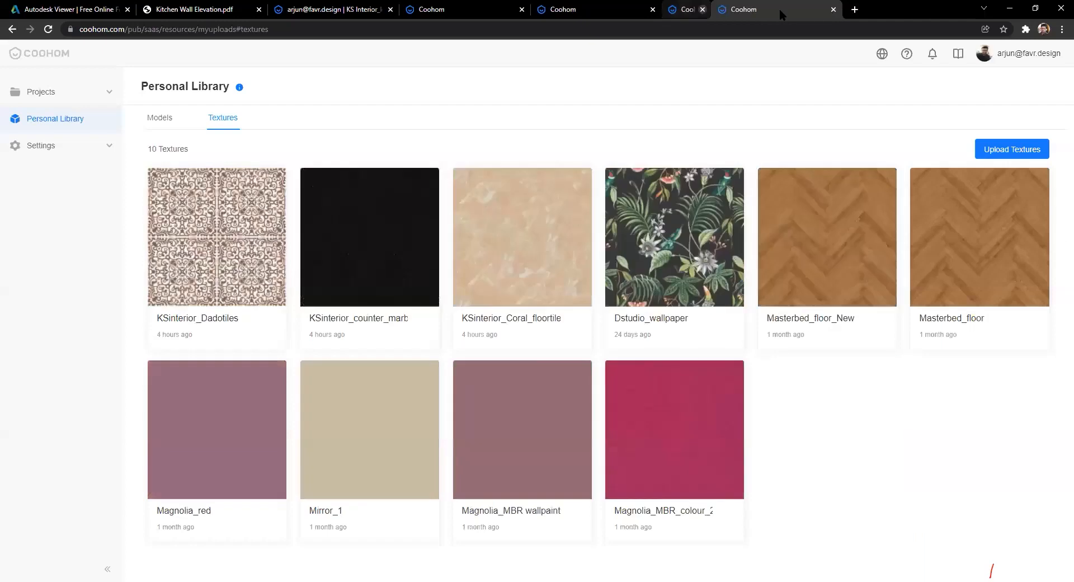
pyautogui.hotkey('ctrl', 'w')
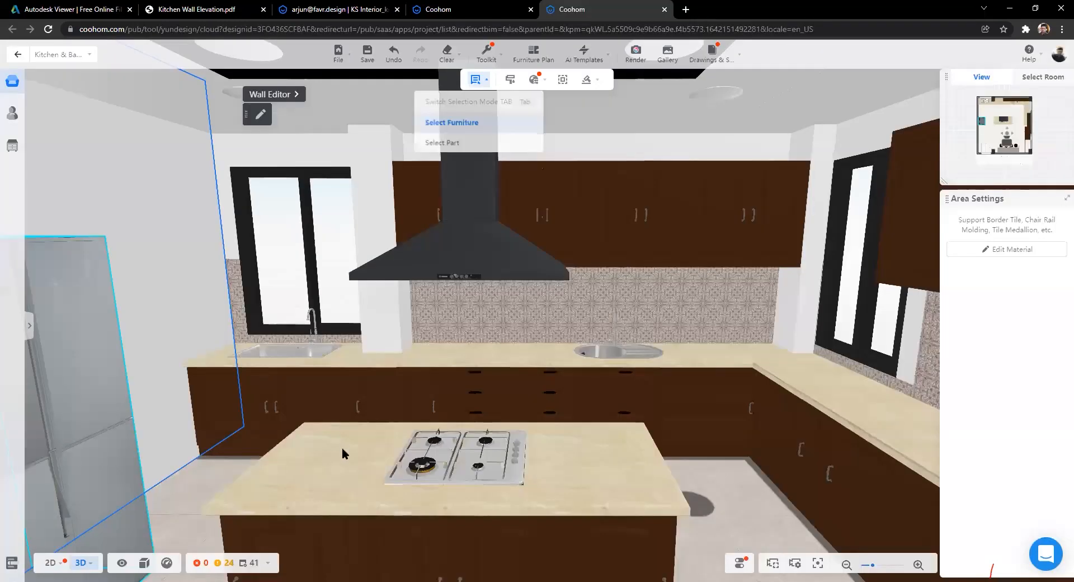
# Step: Look over the island, back counter and side wall cabinets from an angled, raised viewpoint
pyautogui.press('s')
pyautogui.press('w')
pyautogui.press('a')
pyautogui.moveTo(306, 489)
pyautogui.mouseDown()
pyautogui.moveTo(412, 499)
pyautogui.moveTo(515, 489)
pyautogui.moveTo(314, 495)
pyautogui.mouseUp()
pyautogui.press('q')
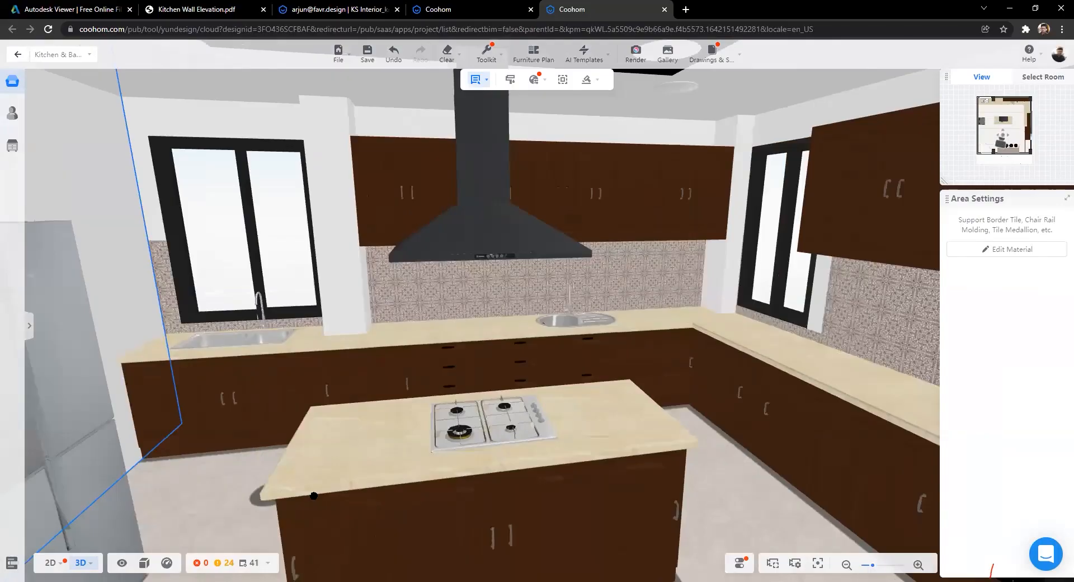